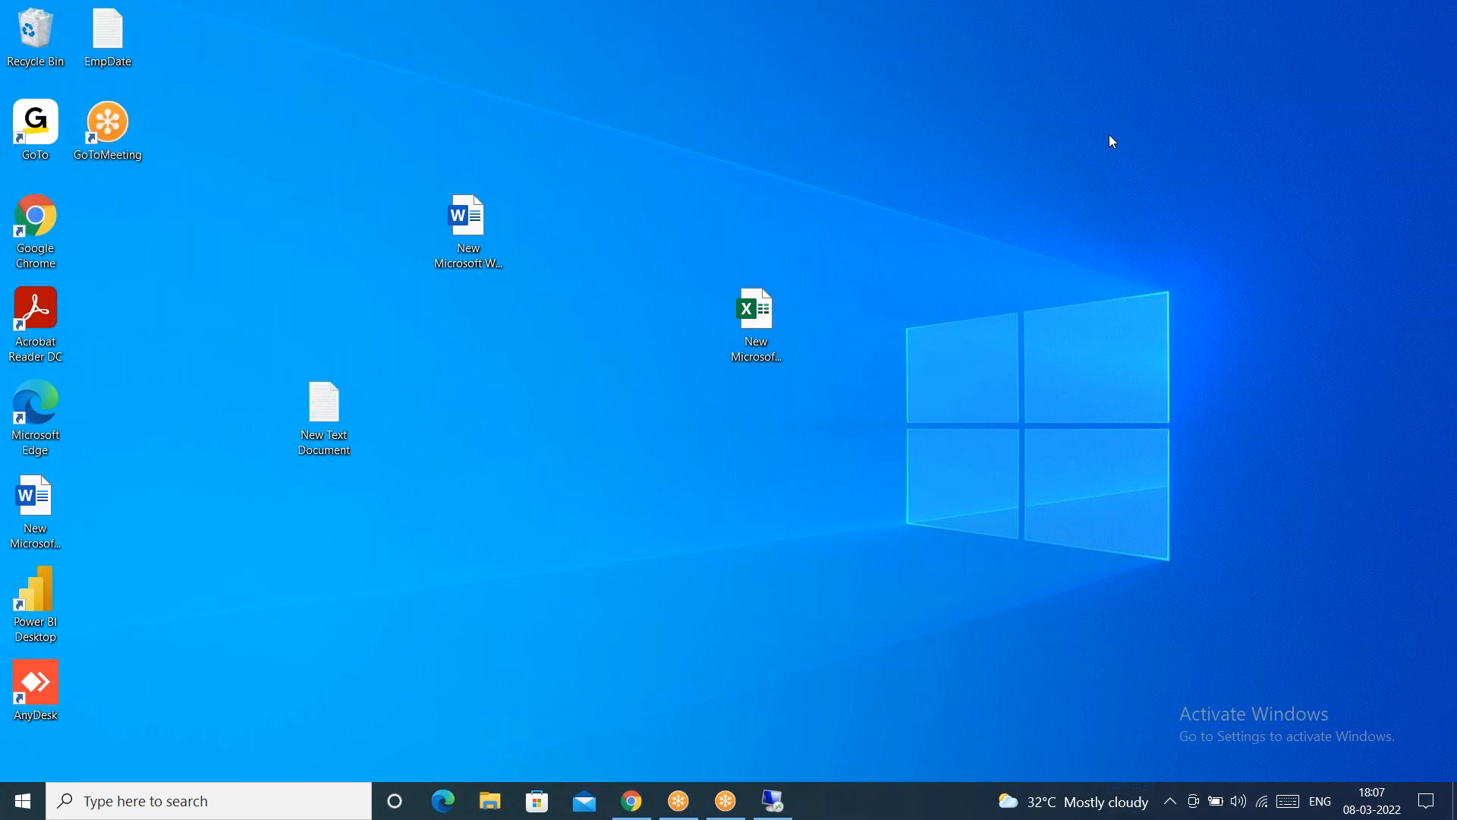
Switch to the Remote Desktop session and minimize the Financial Sample workbook to bring up Power BI Desktop
mouse_move(636, 801)
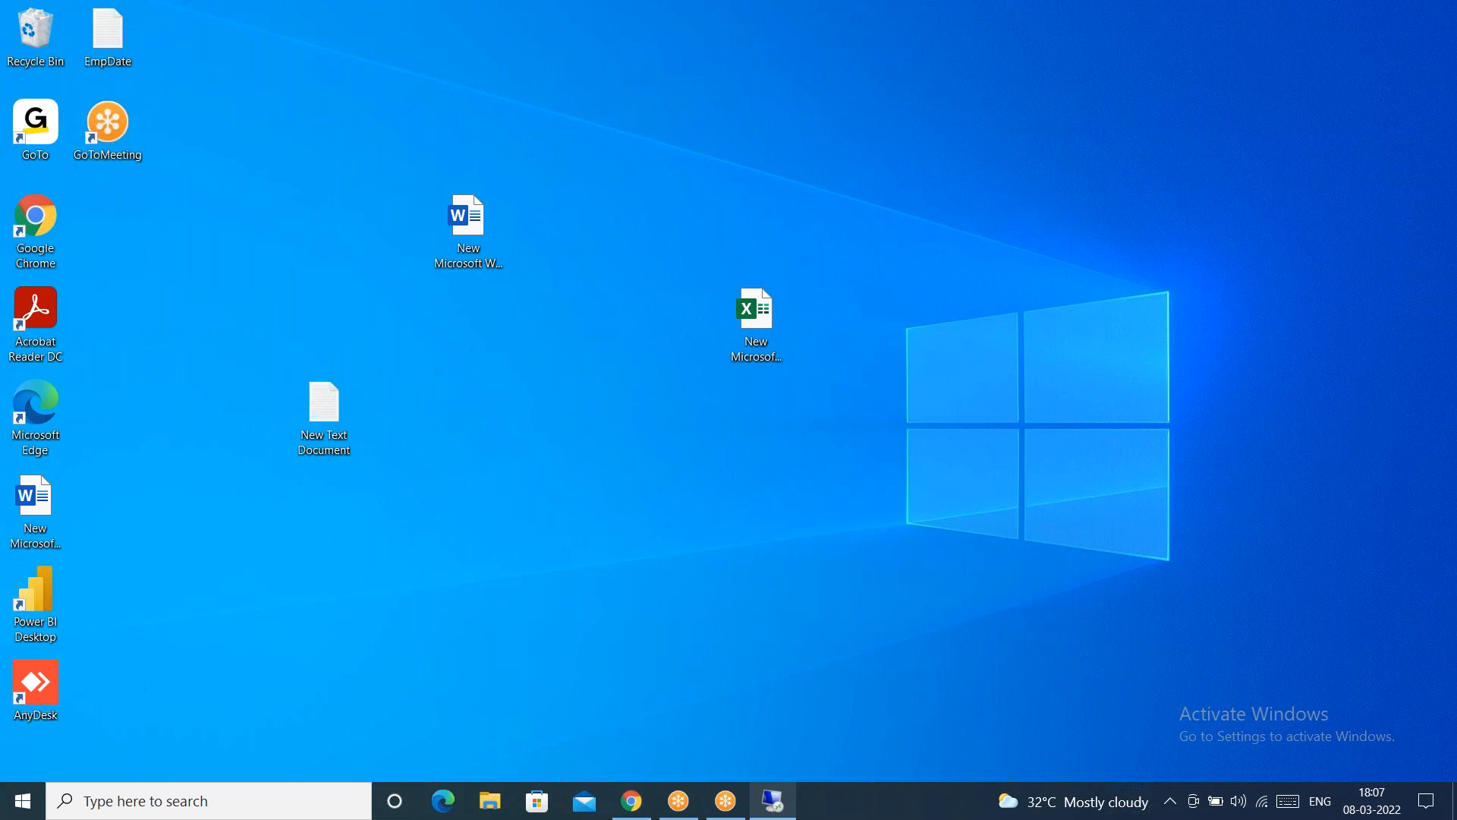
click(772, 801)
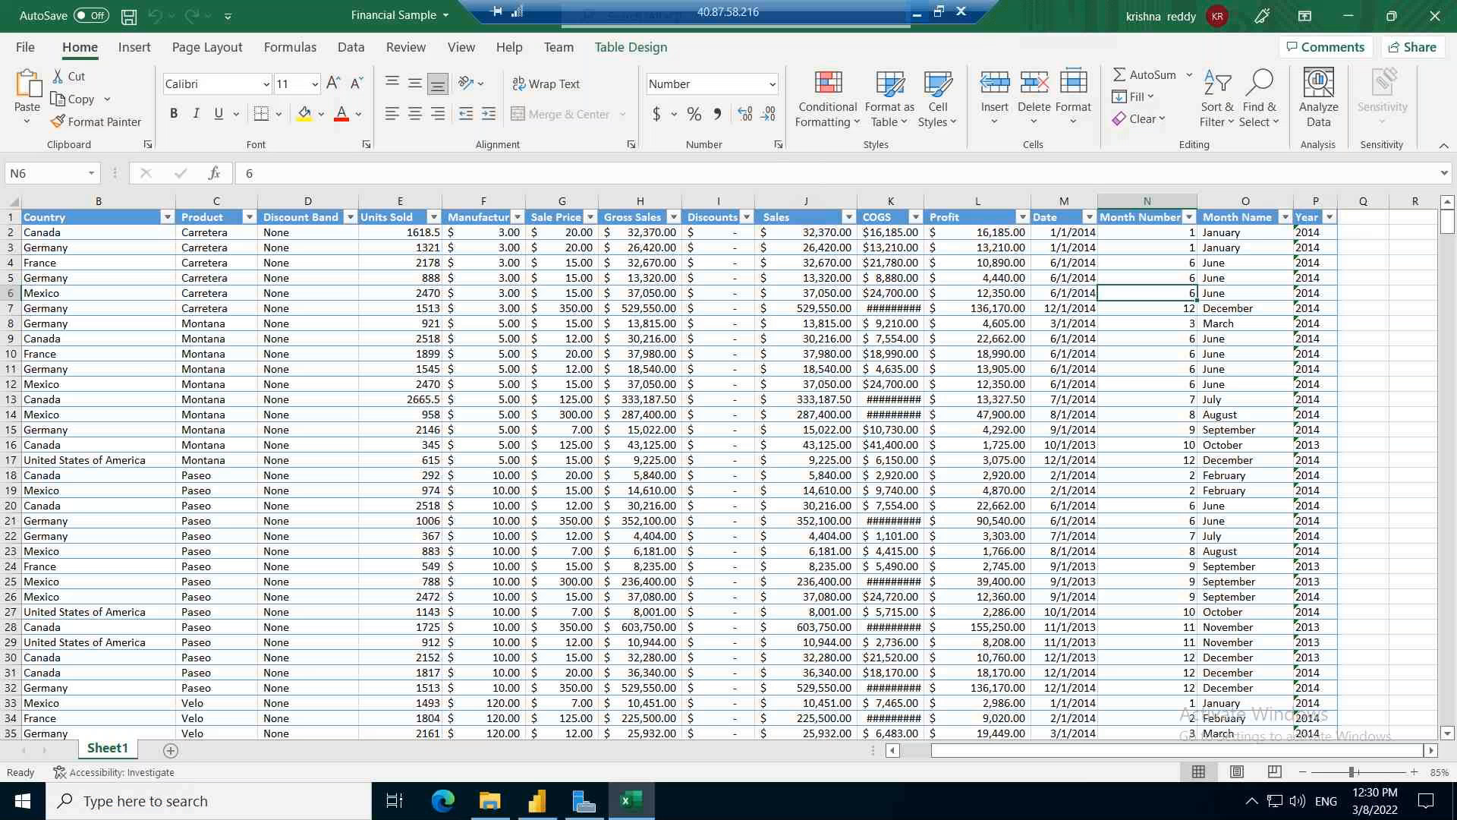
click(1349, 16)
click(1344, 15)
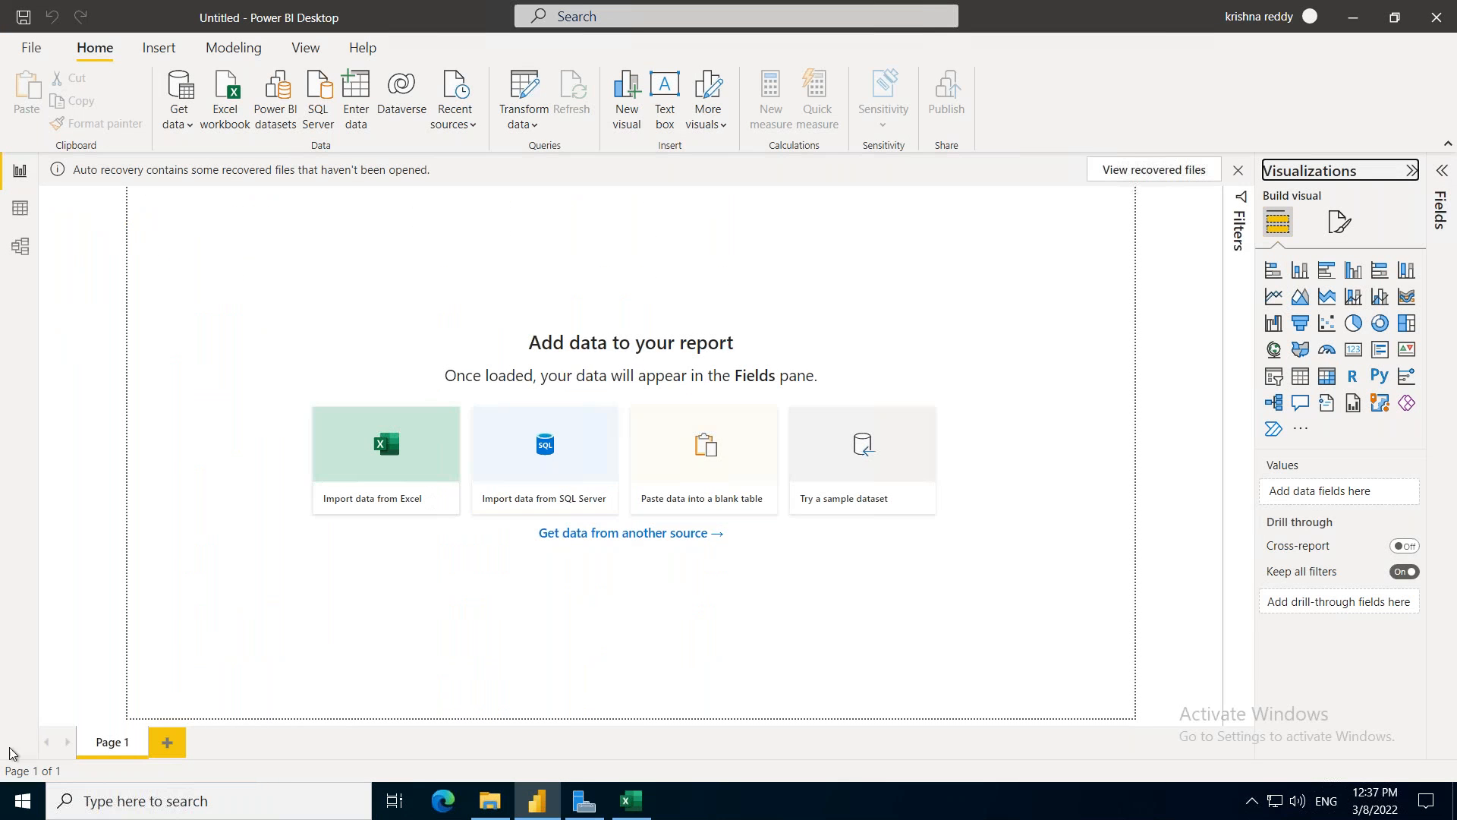
Try to launch Paint from the Run dialog with the command "paint", closing the dialog at the end
key(super+r)
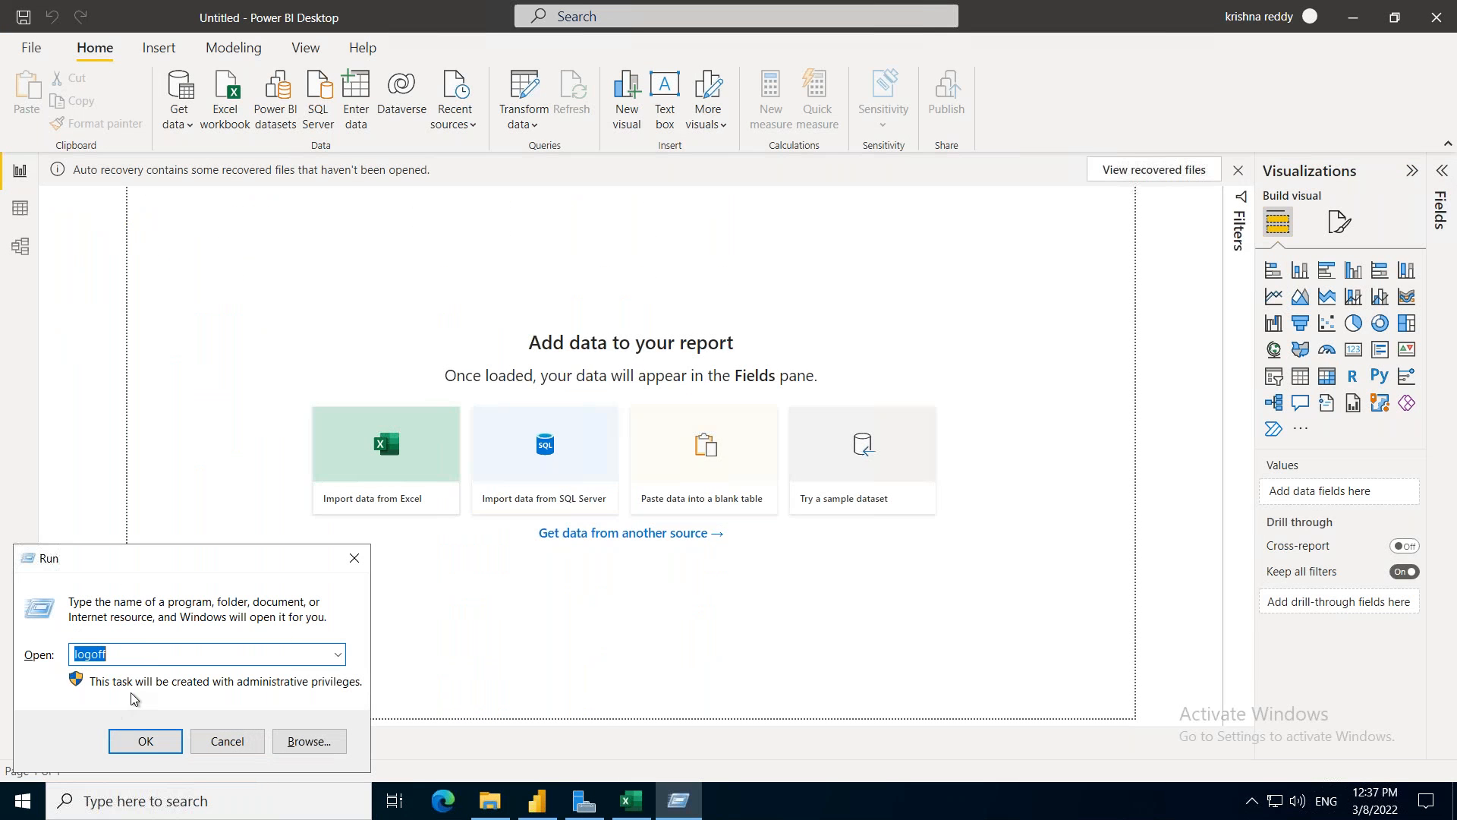
text(paij)
key(BackSpace)
text(nts)
key(BackSpace)
key(Return)
click(932, 400)
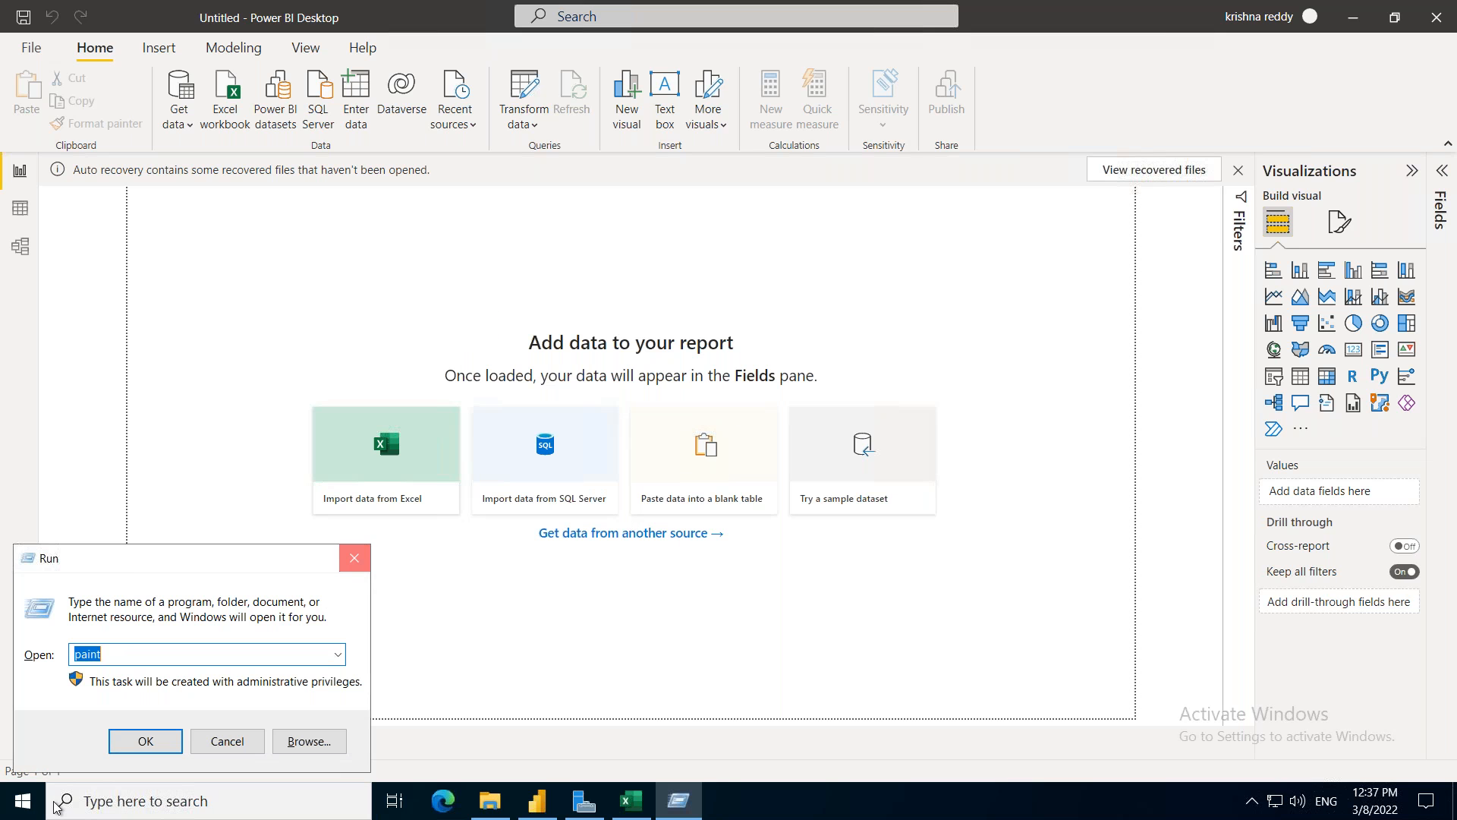
click(354, 560)
Search Windows for "paint" and open the Paint app
click(23, 801)
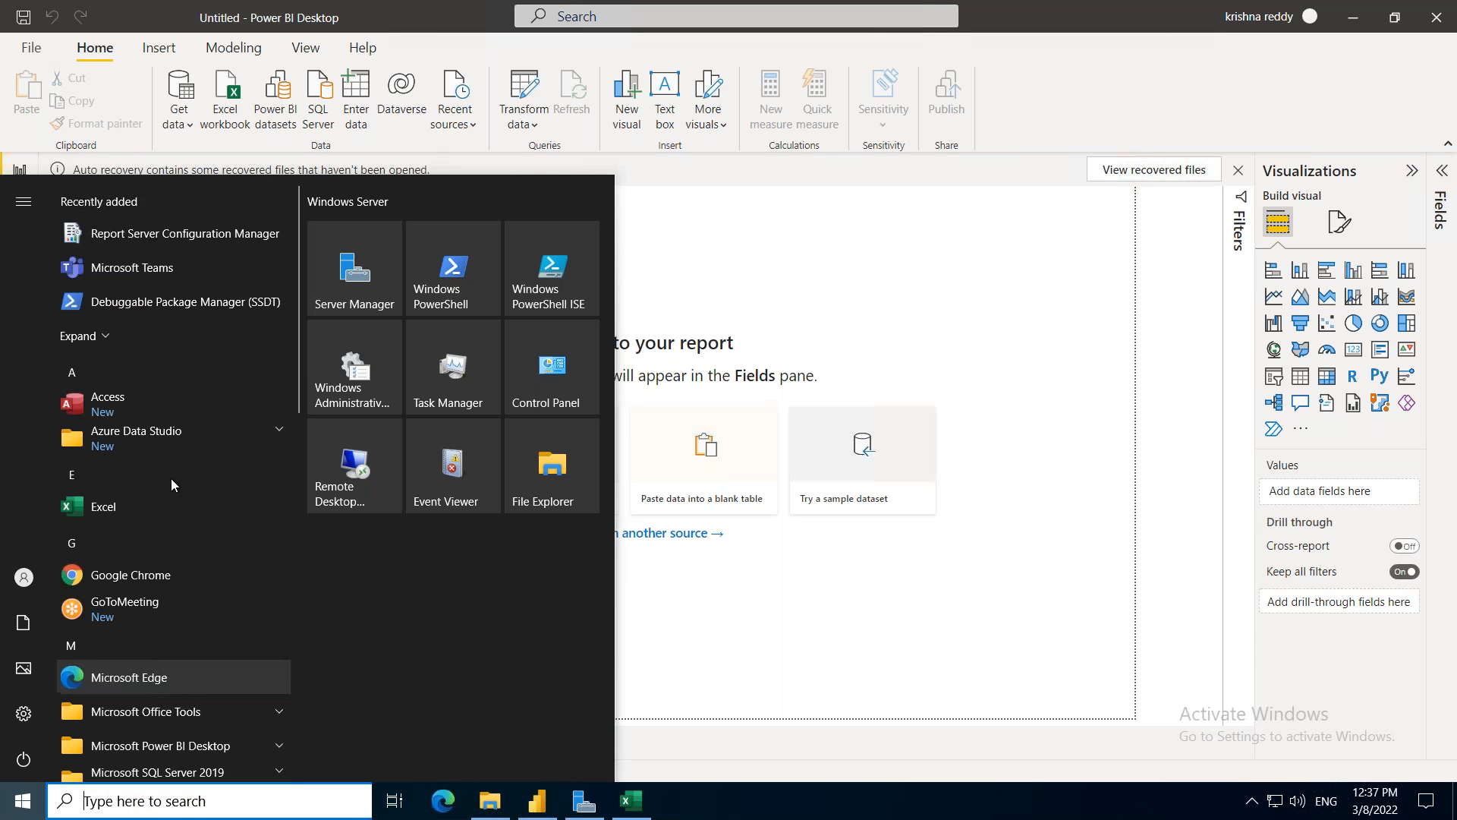
text(paint)
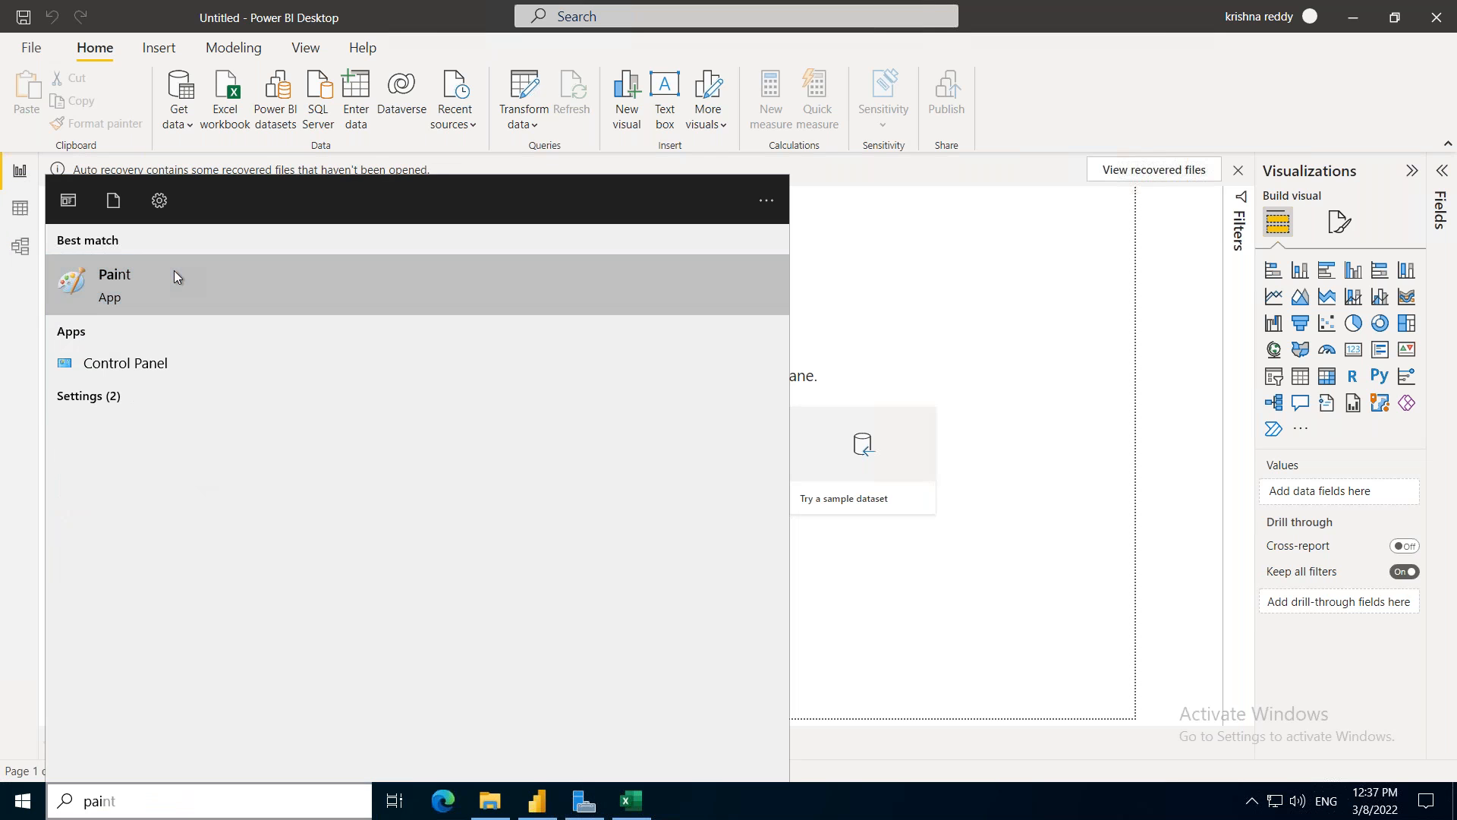
click(175, 275)
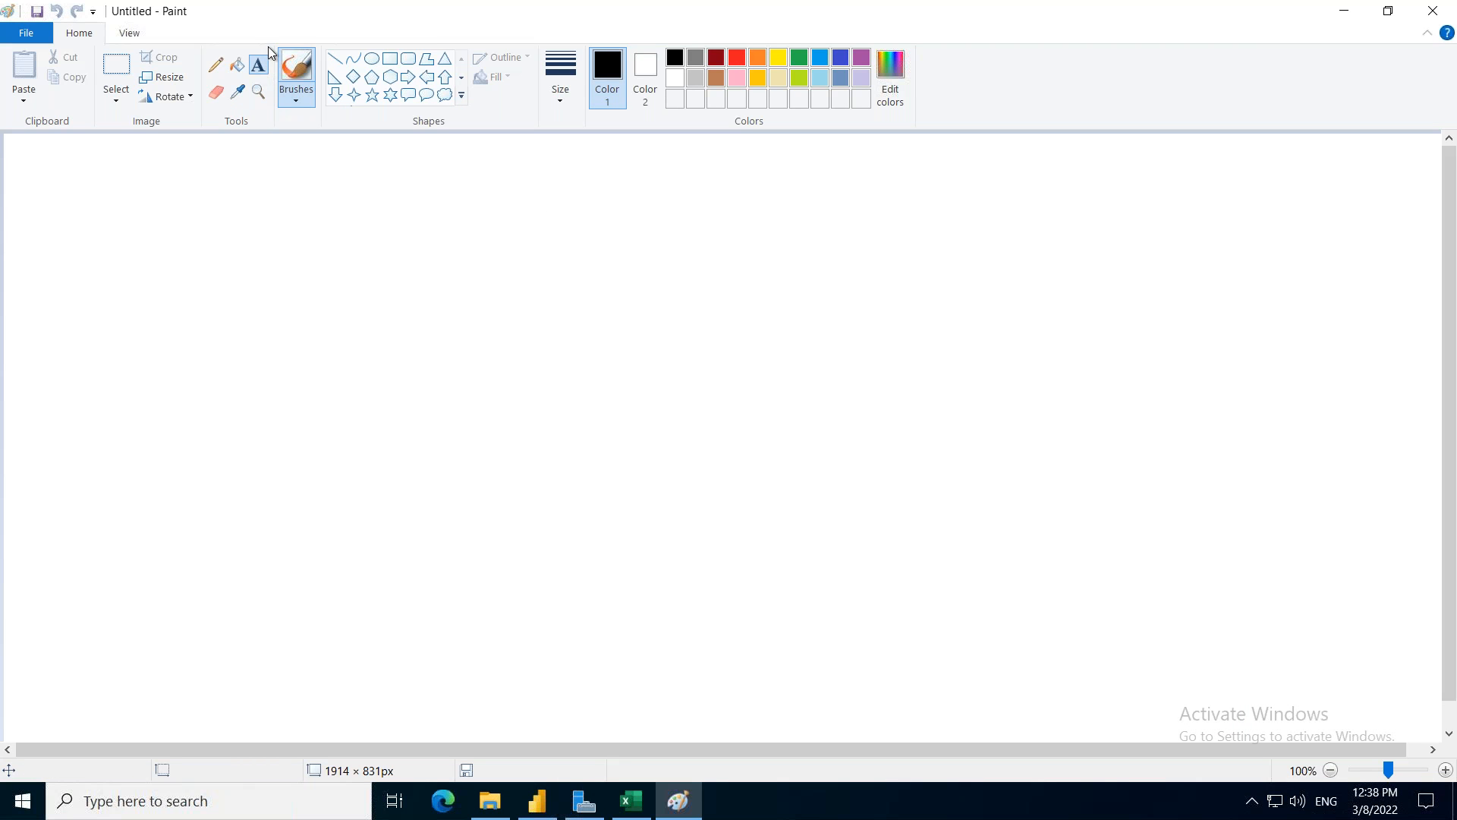
Draw a wide text box near the top of the canvas and enter the heading "Dax: Data analysis expression"
drag(247, 185, 745, 227)
text(Dax: Data anal)
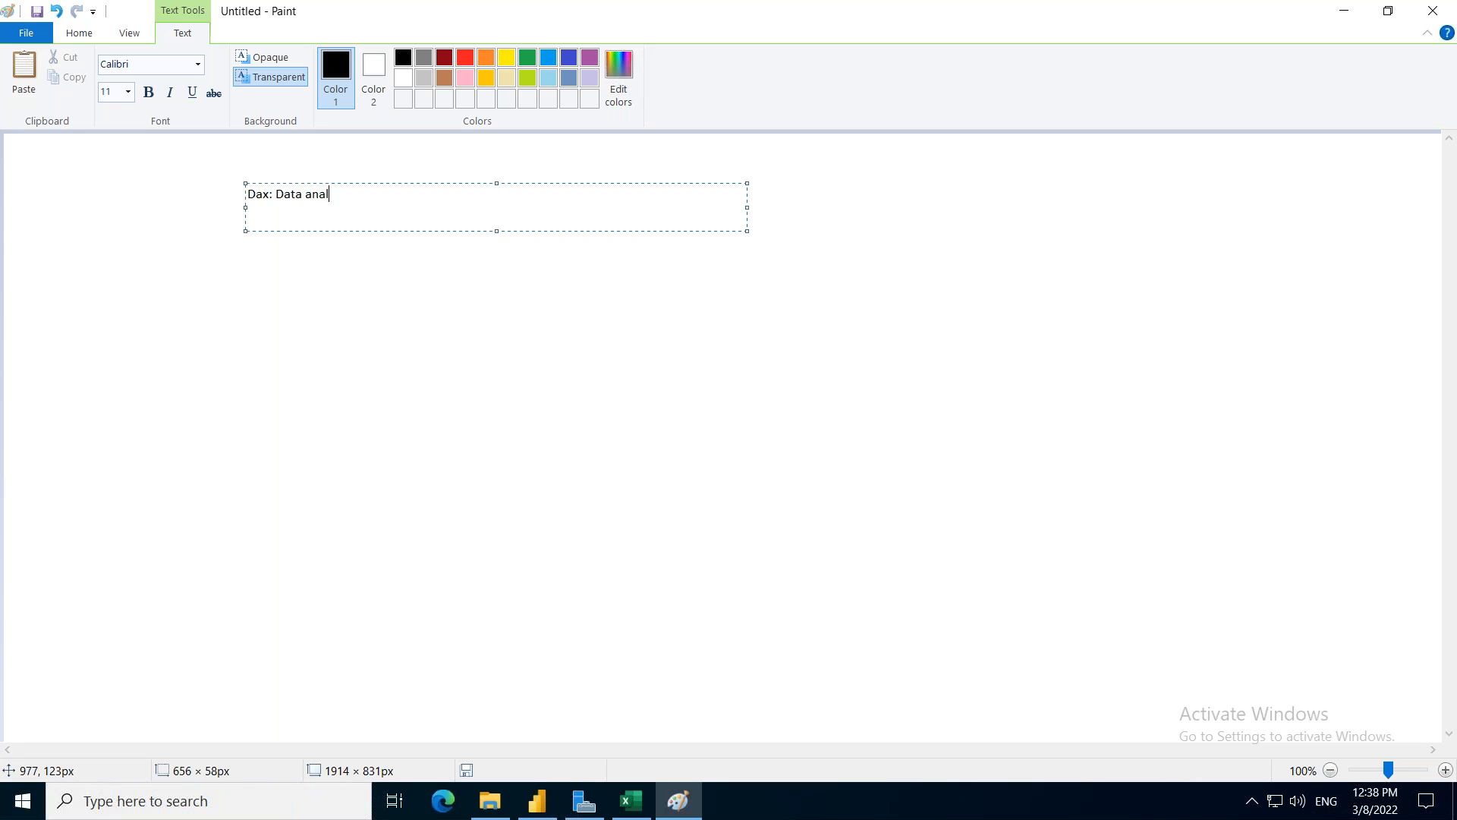
text(ysis expression)
key(Return)
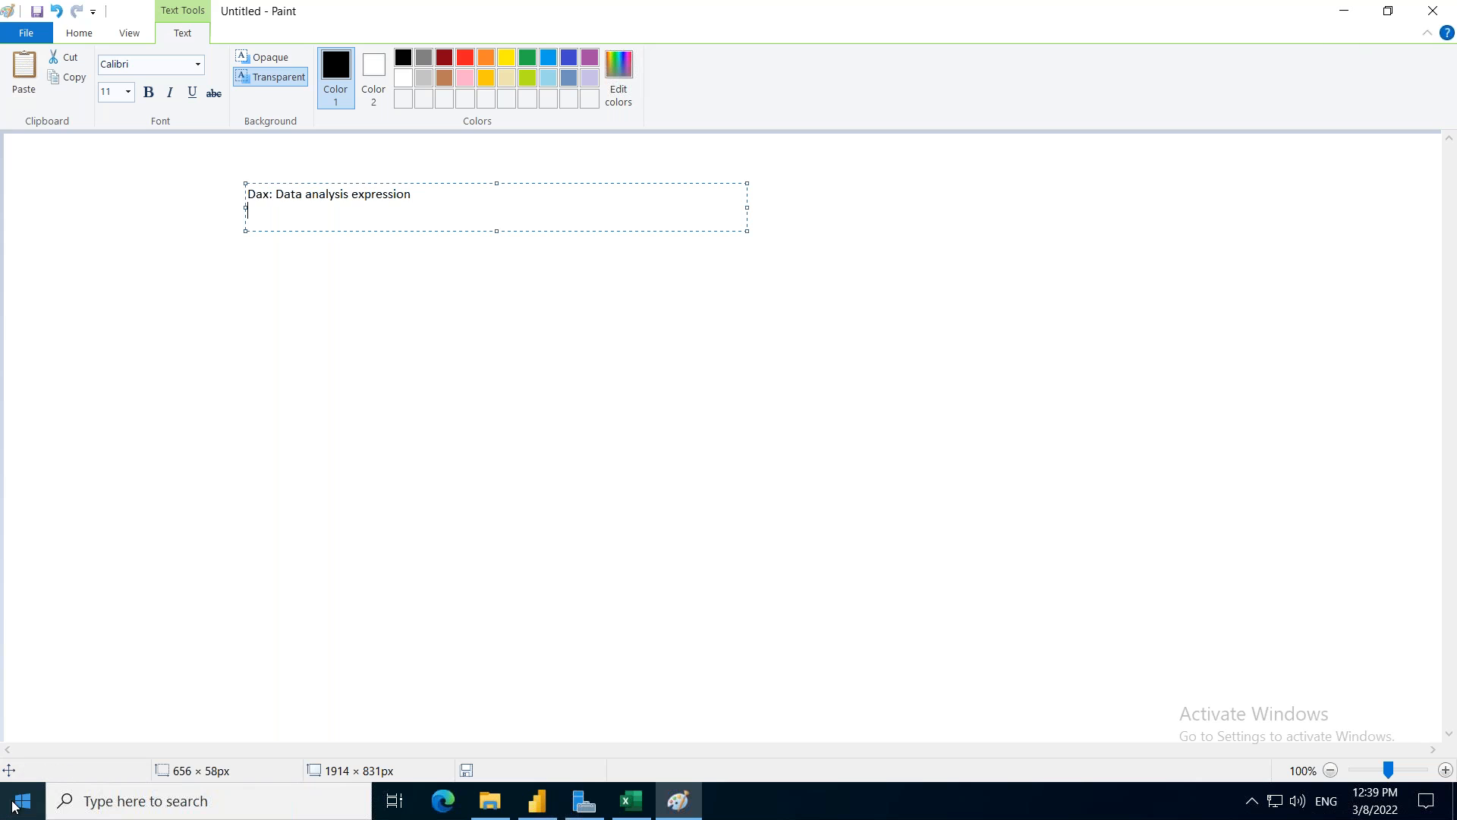
Open Google Chrome and search for "what is dax in power bi"
key(super)
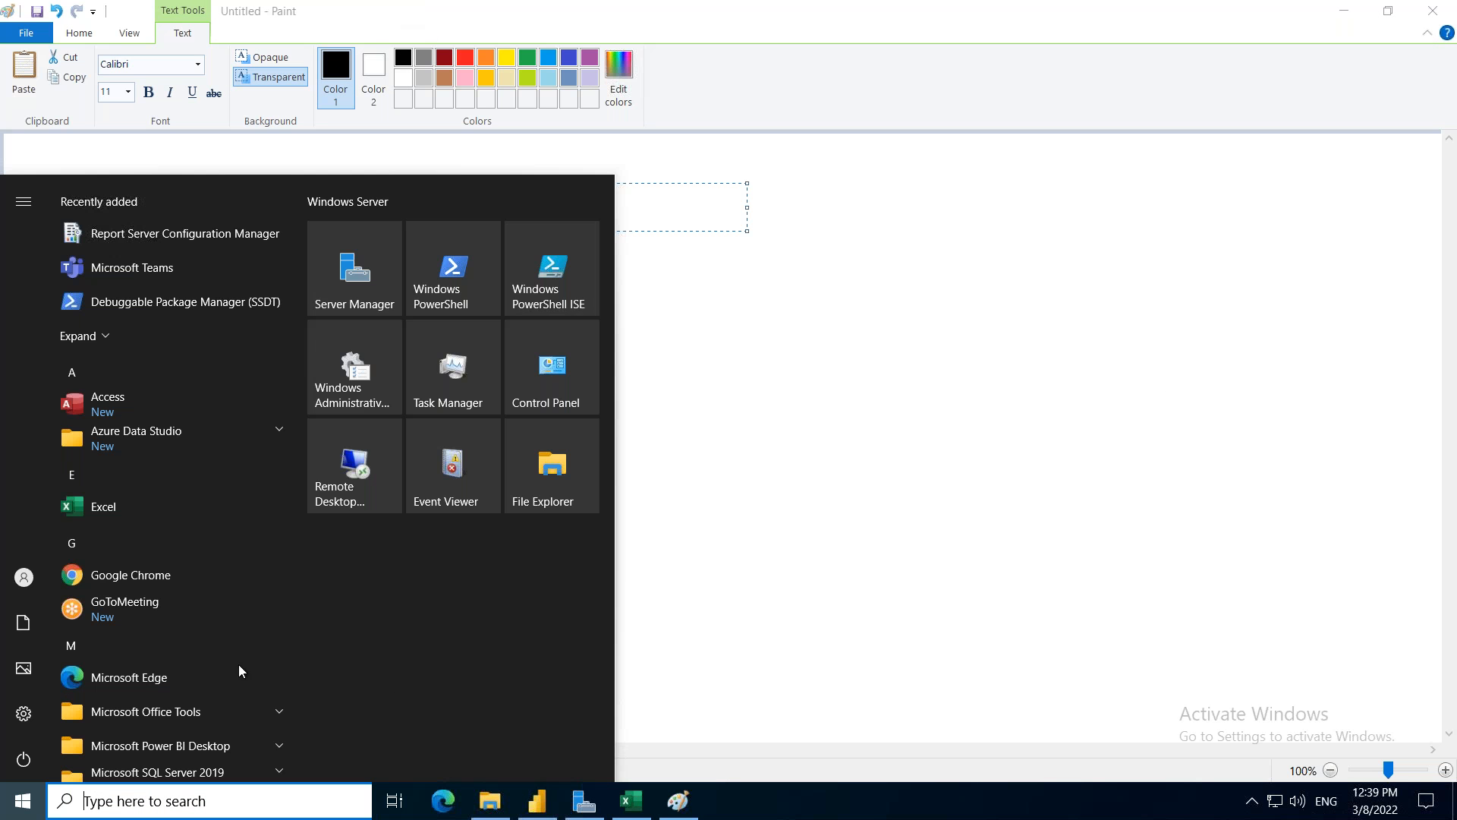
click(126, 577)
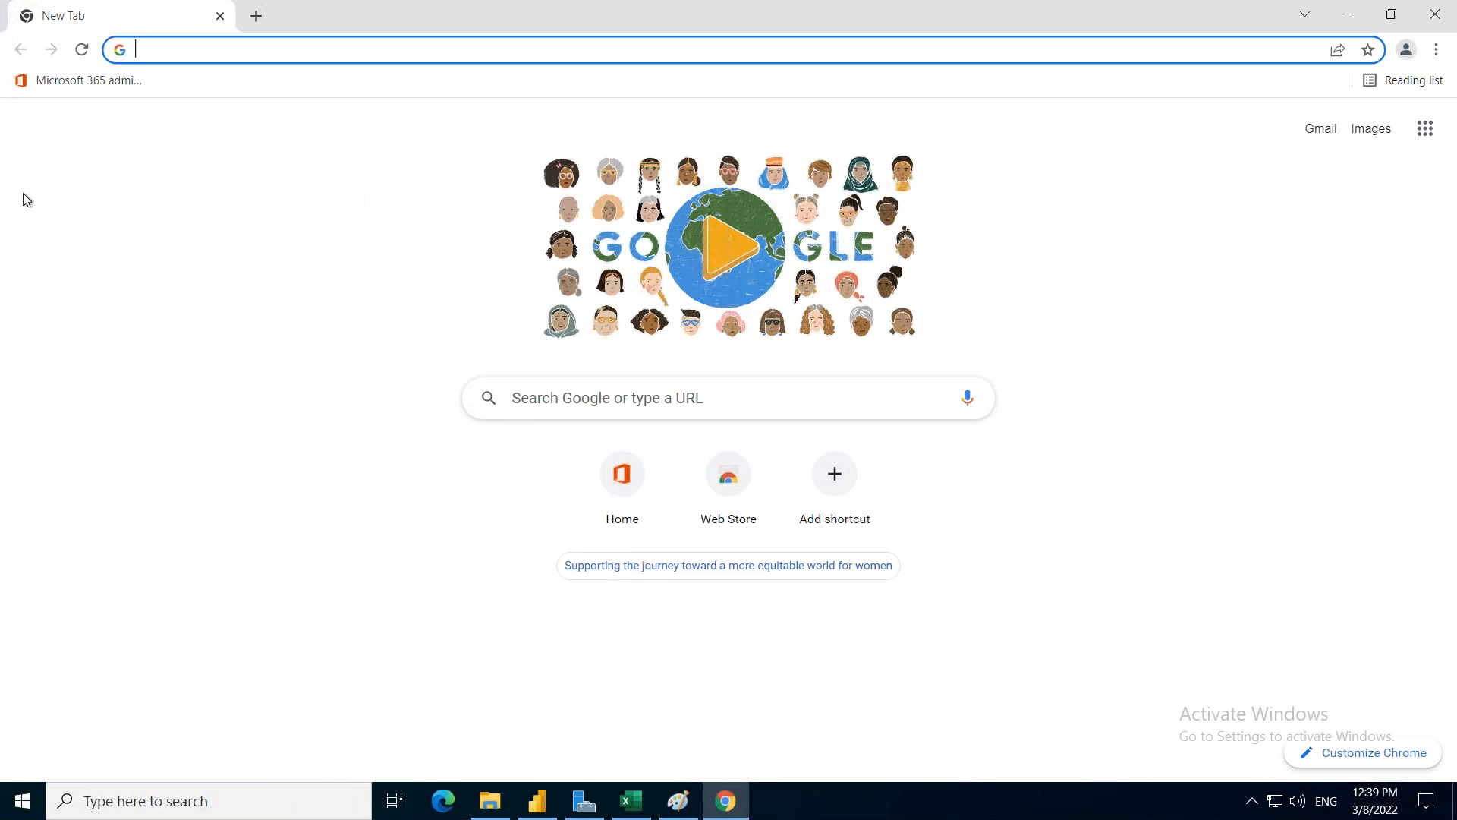
text(what )
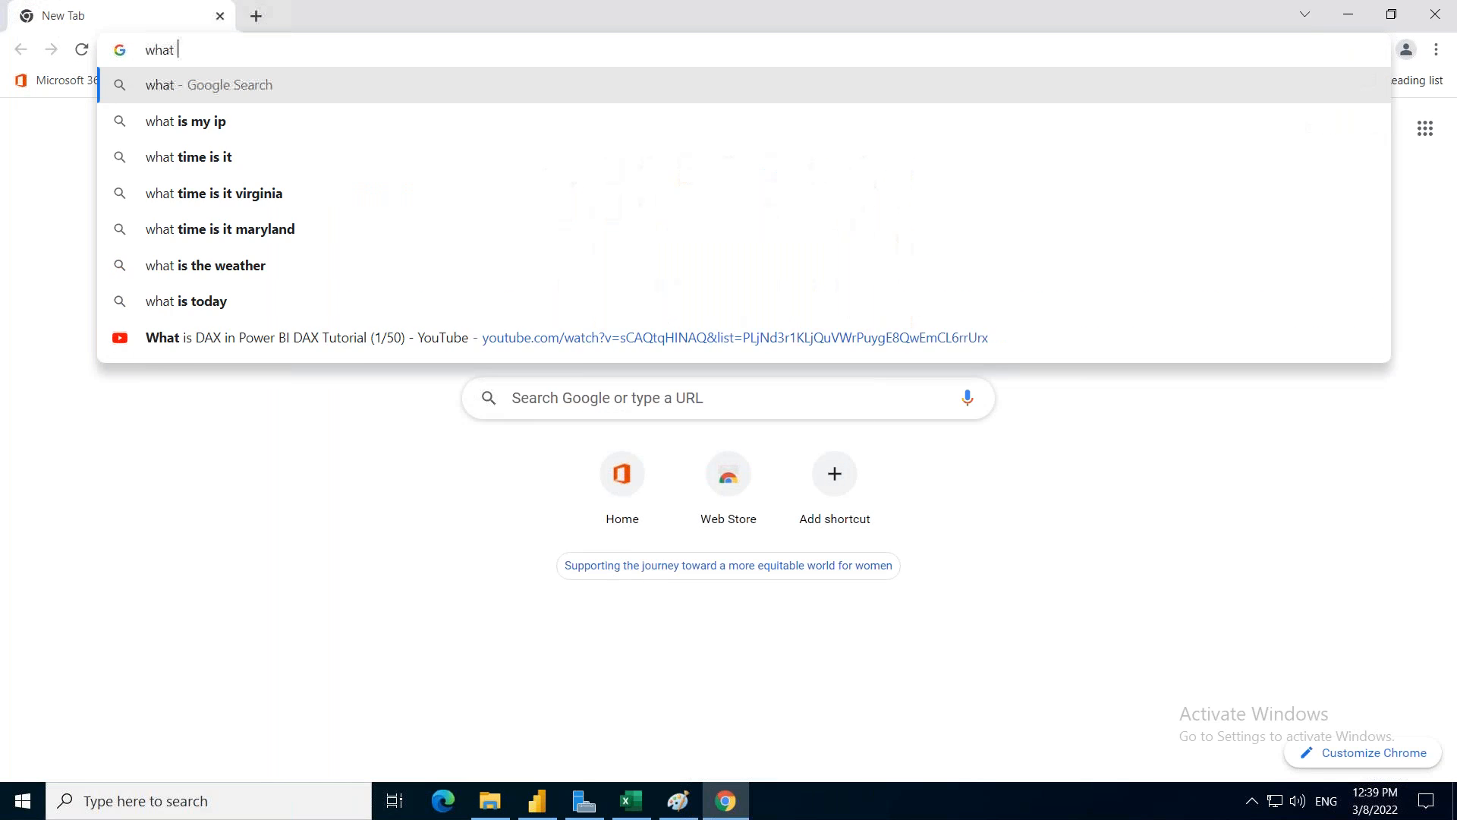
text(is dax i)
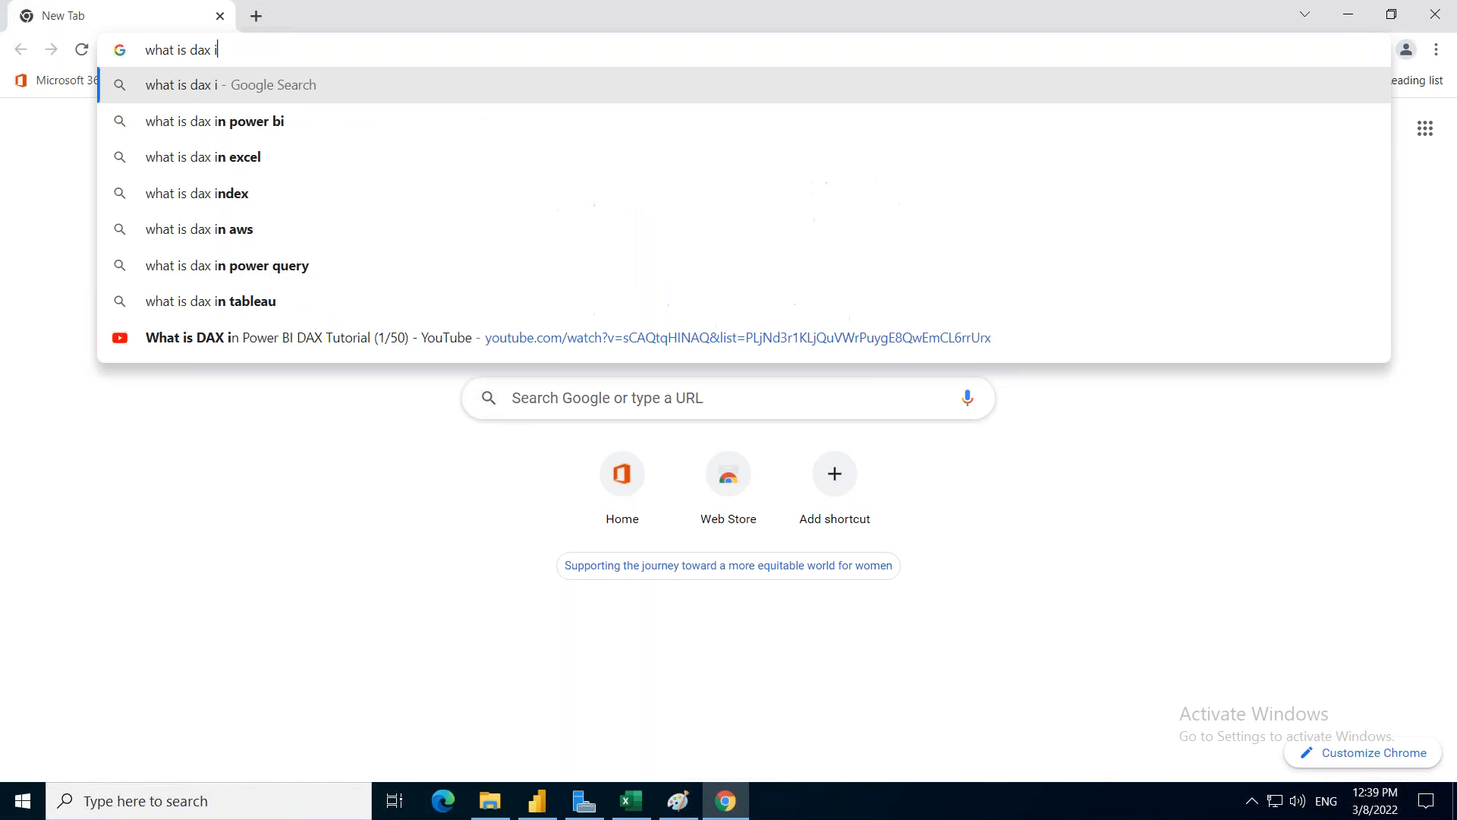
text( n)
key(Right)
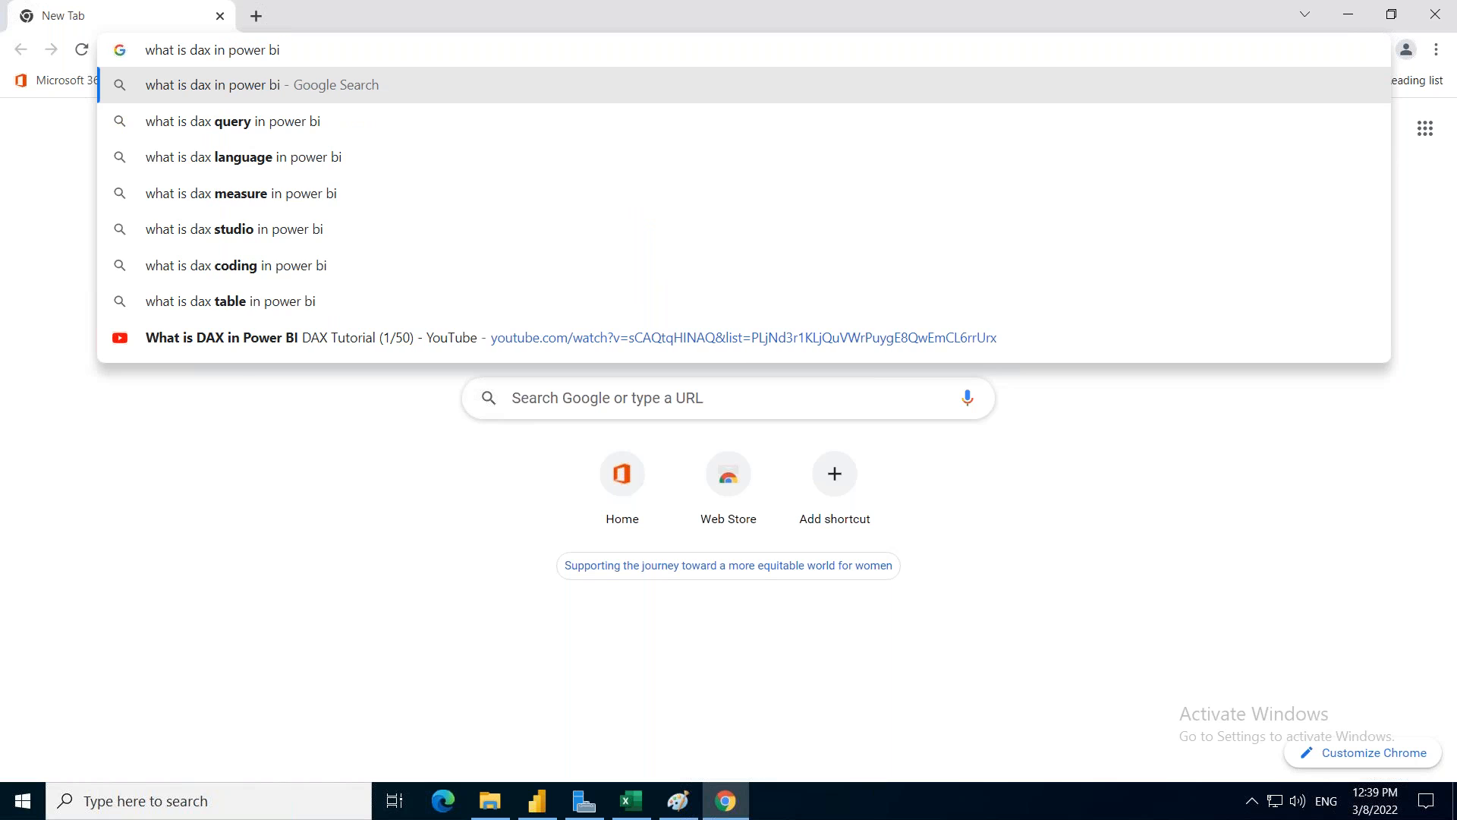
key(Return)
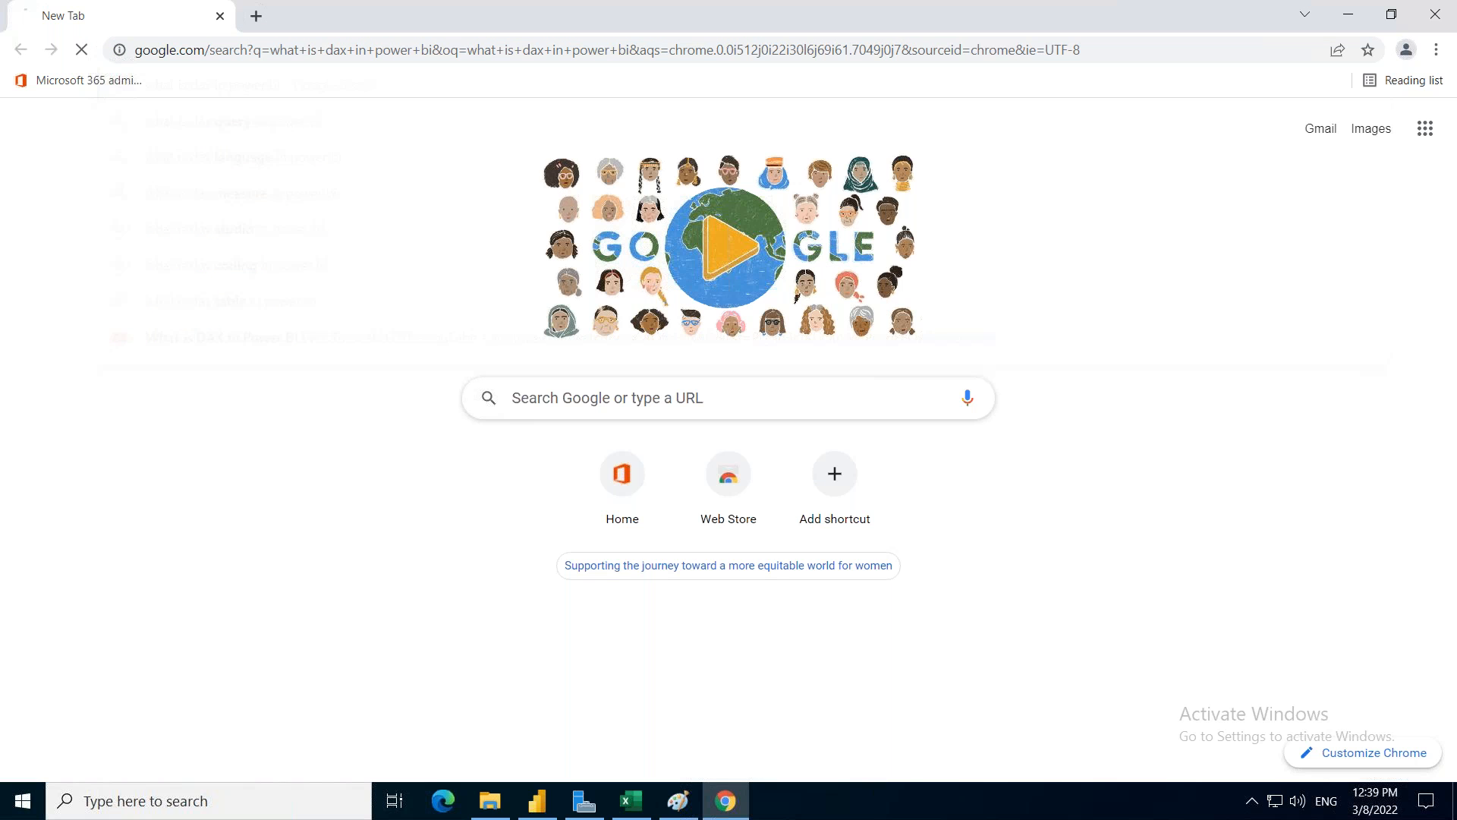
Look at the Microsoft Learn result on DAX measures, return to the results and open the DAX Reference result in a new tab
click(441, 387)
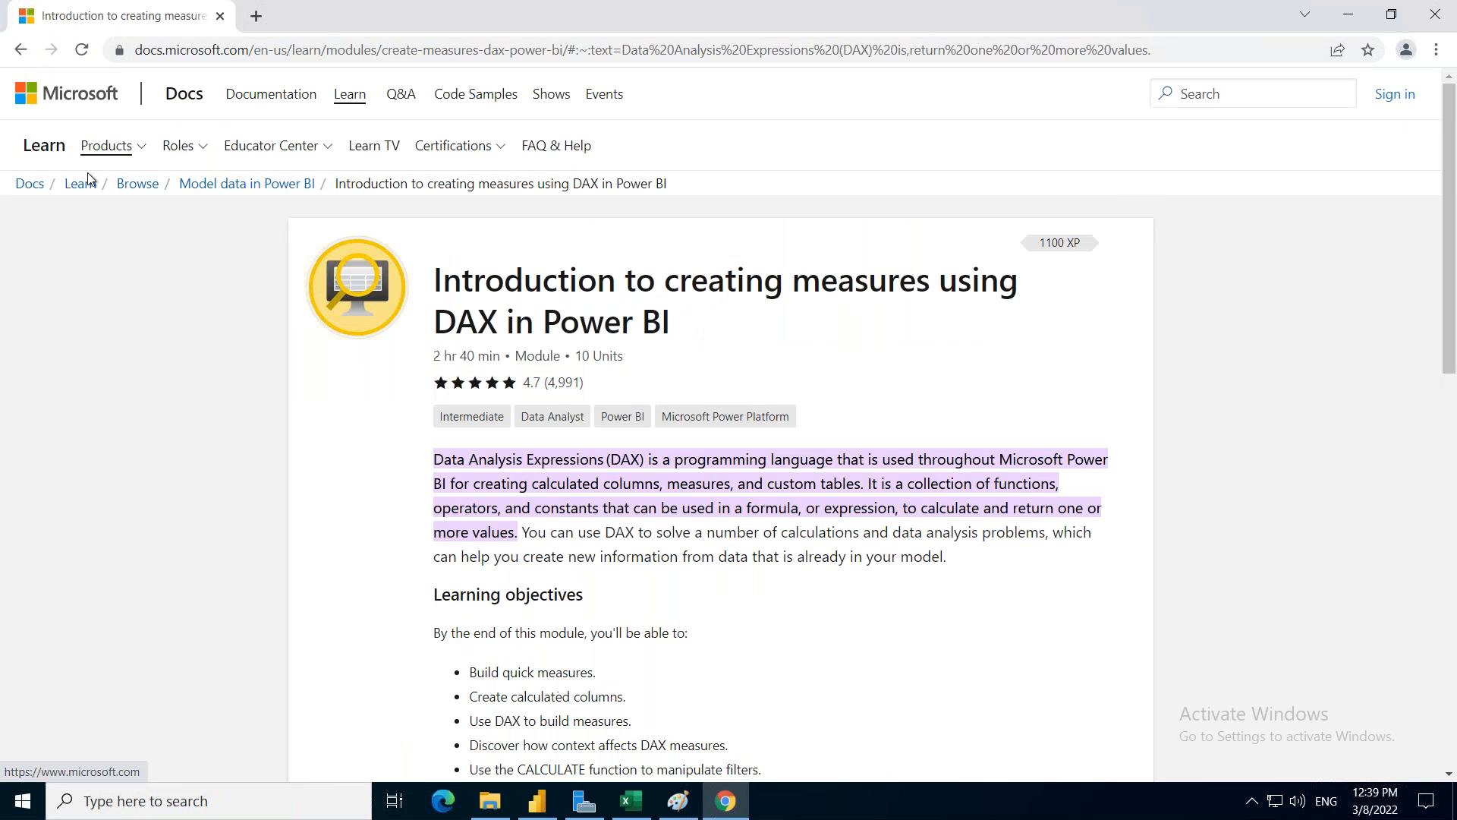
key(alt+Left)
right_click(368, 730)
key(Return)
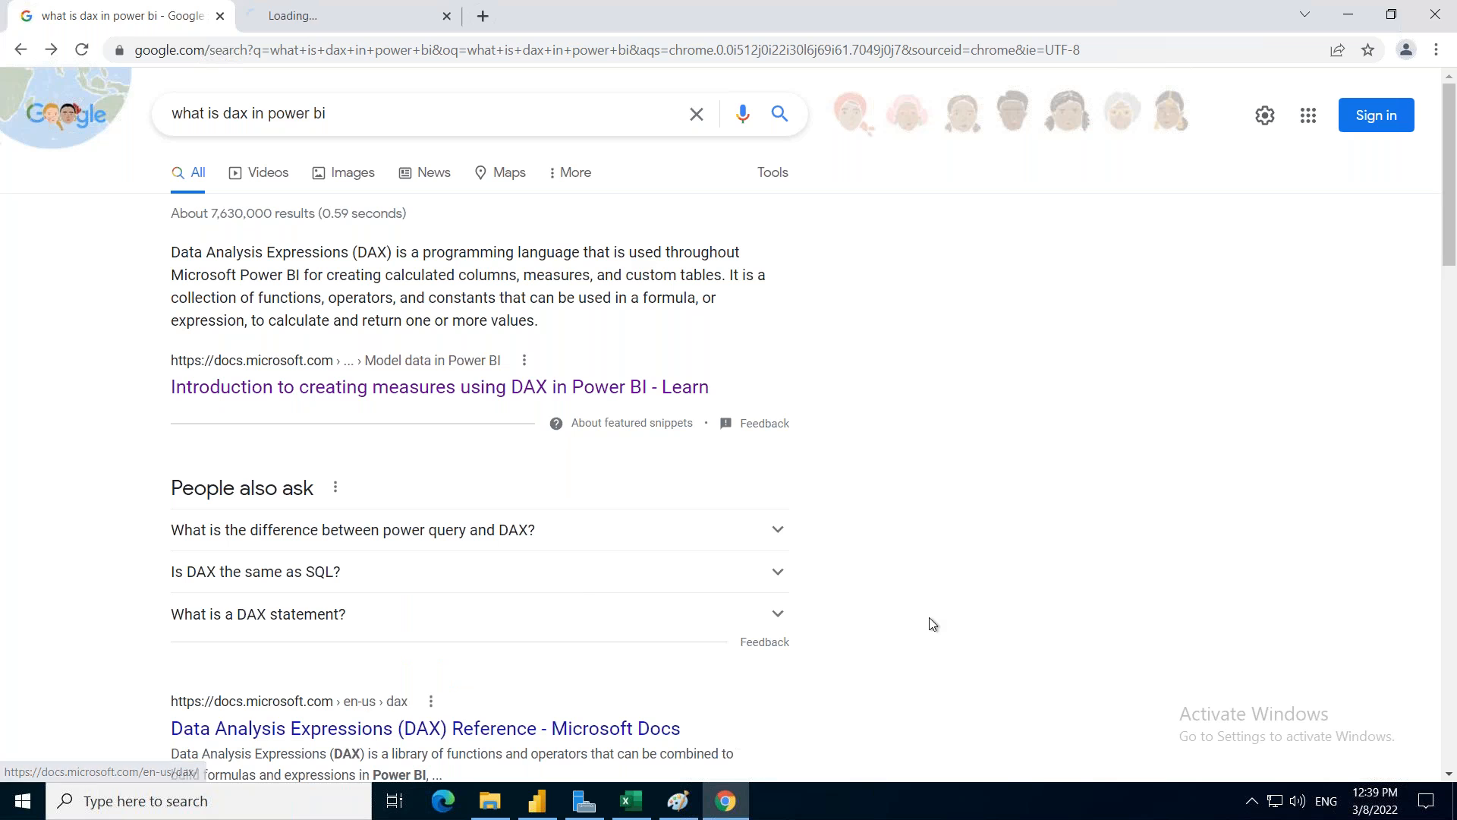
Look through the search results, switch to the DAX Reference page and highlight its definition from "library of functions" through "data models"
scroll(932, 624, down, 1)
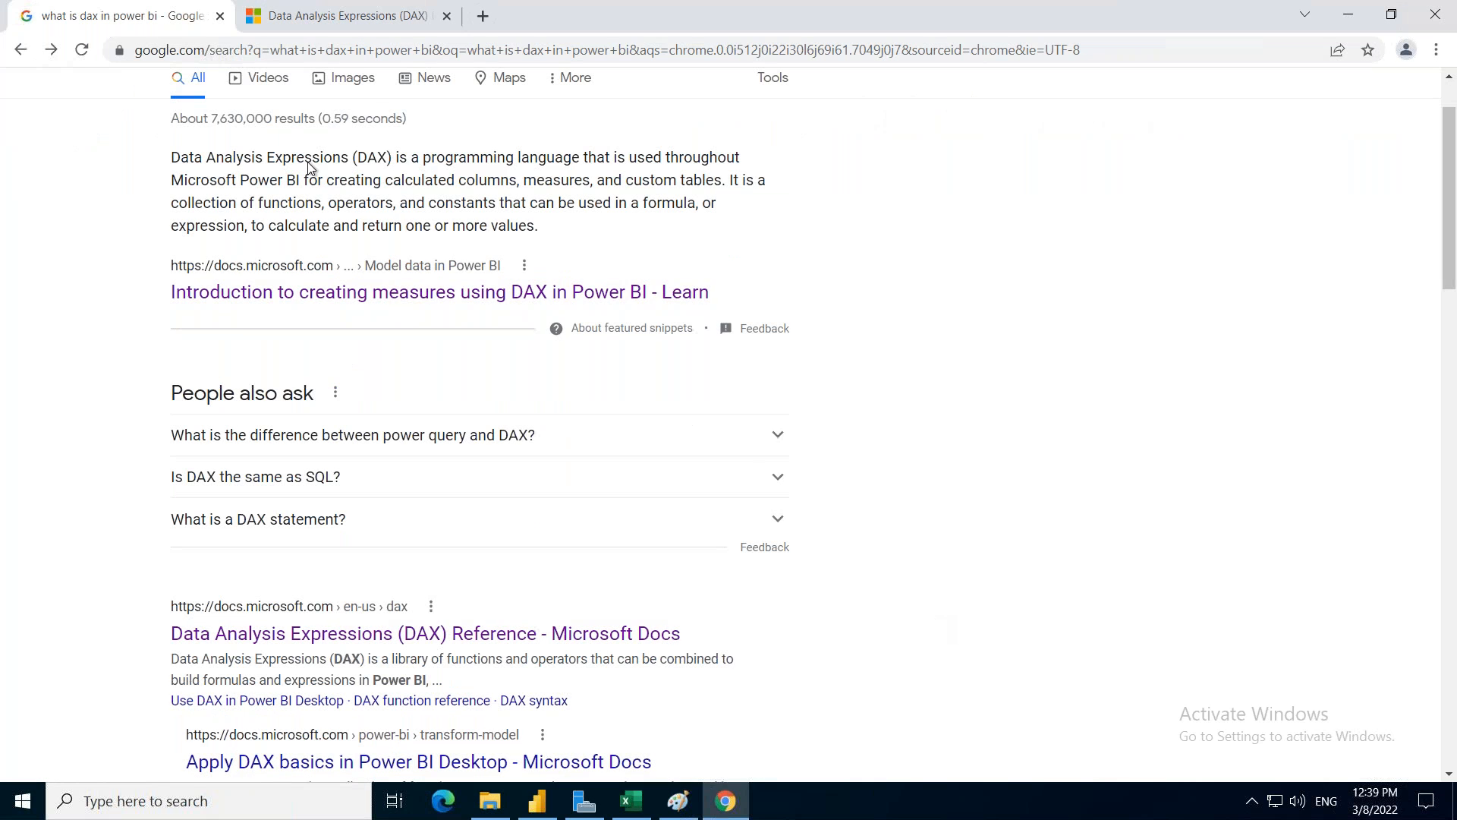
scroll(348, 83, down, 1)
scroll(348, 78, down, 1)
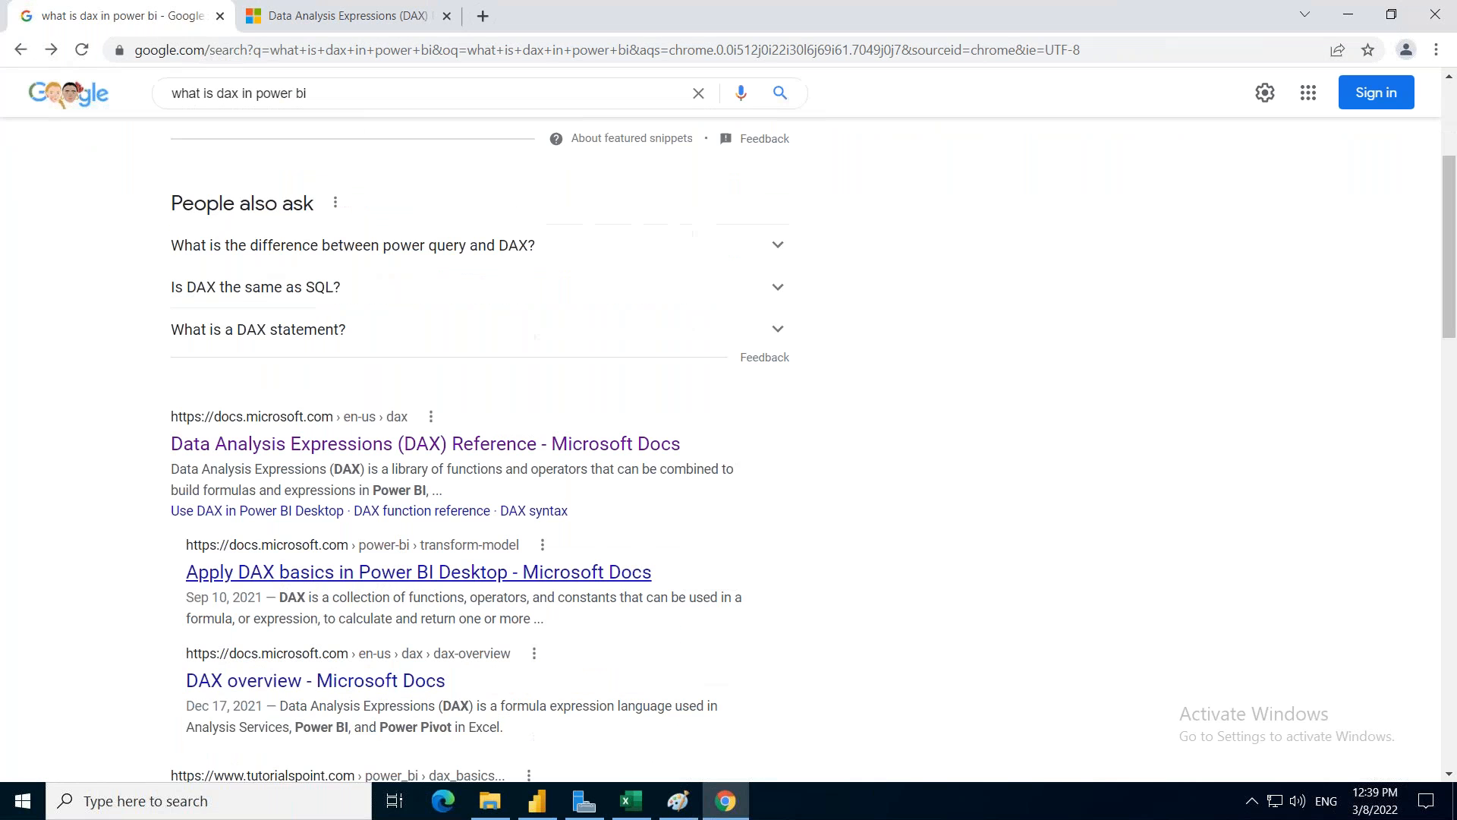
key(ctrl+Tab)
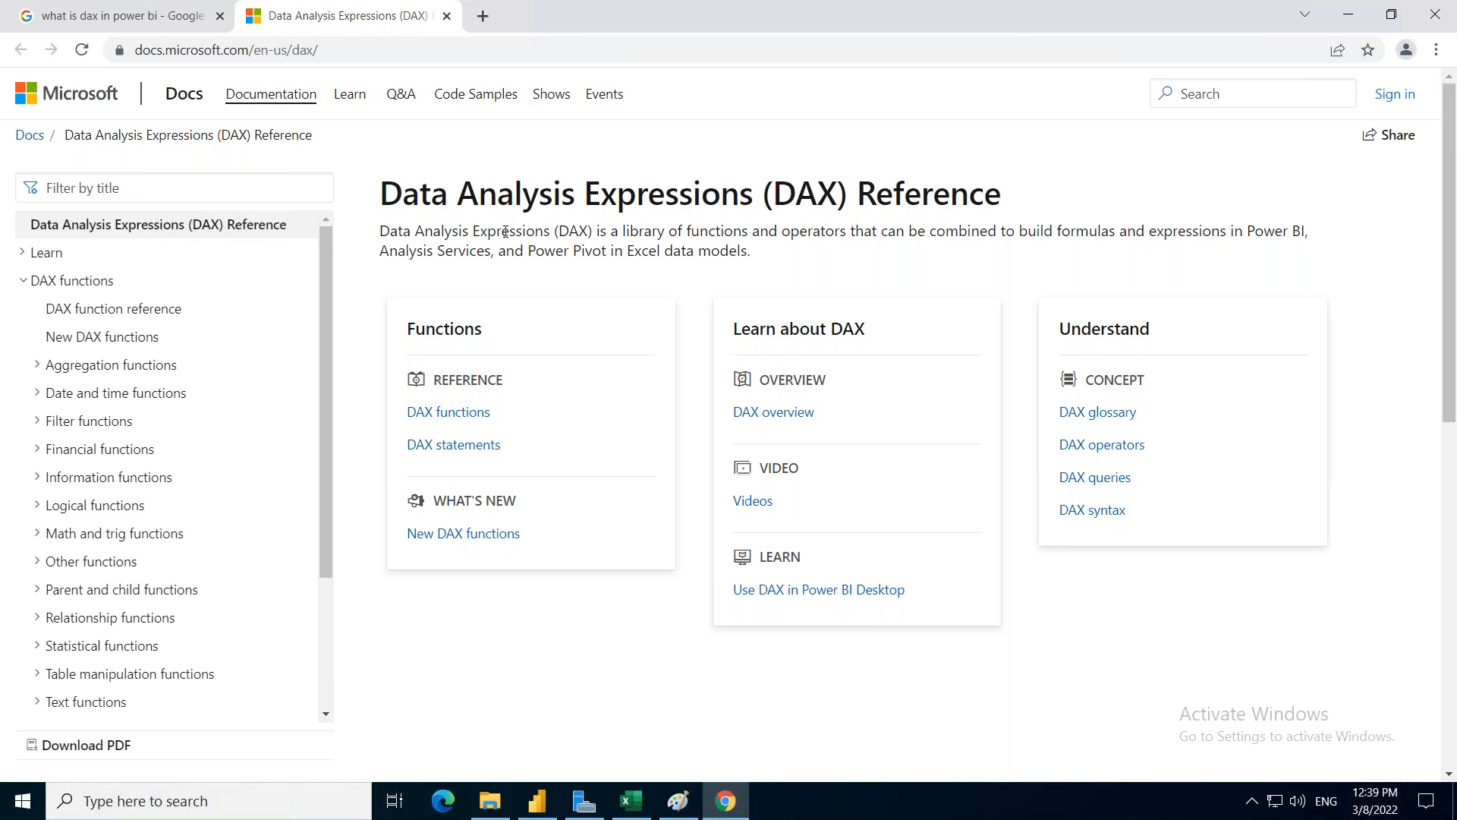
drag(623, 230, 752, 252)
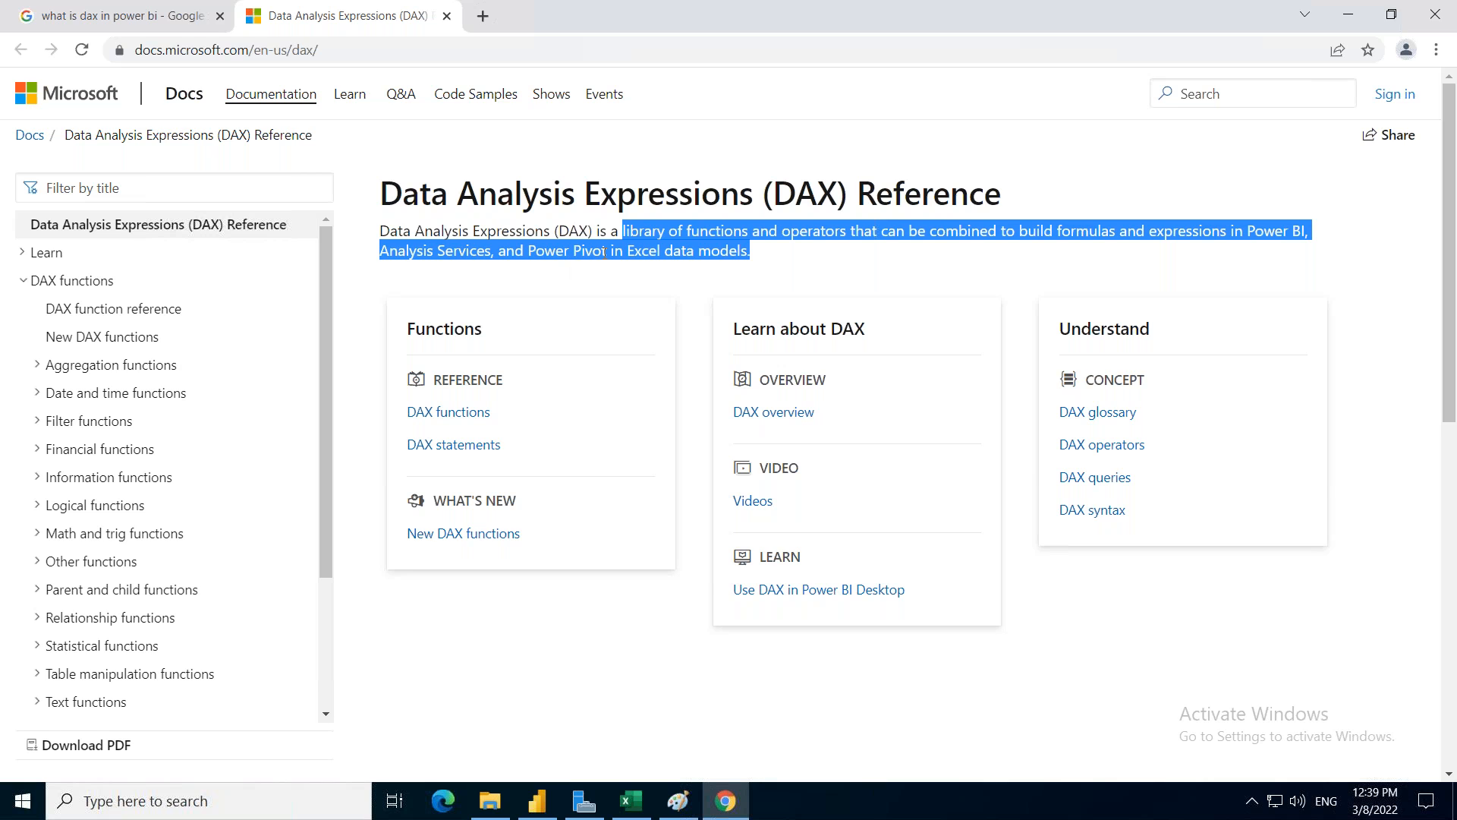
Switch to Paint and add the lines "Power BI", "SSAS ," and "Power pivot in excel" below the DAX heading
click(685, 801)
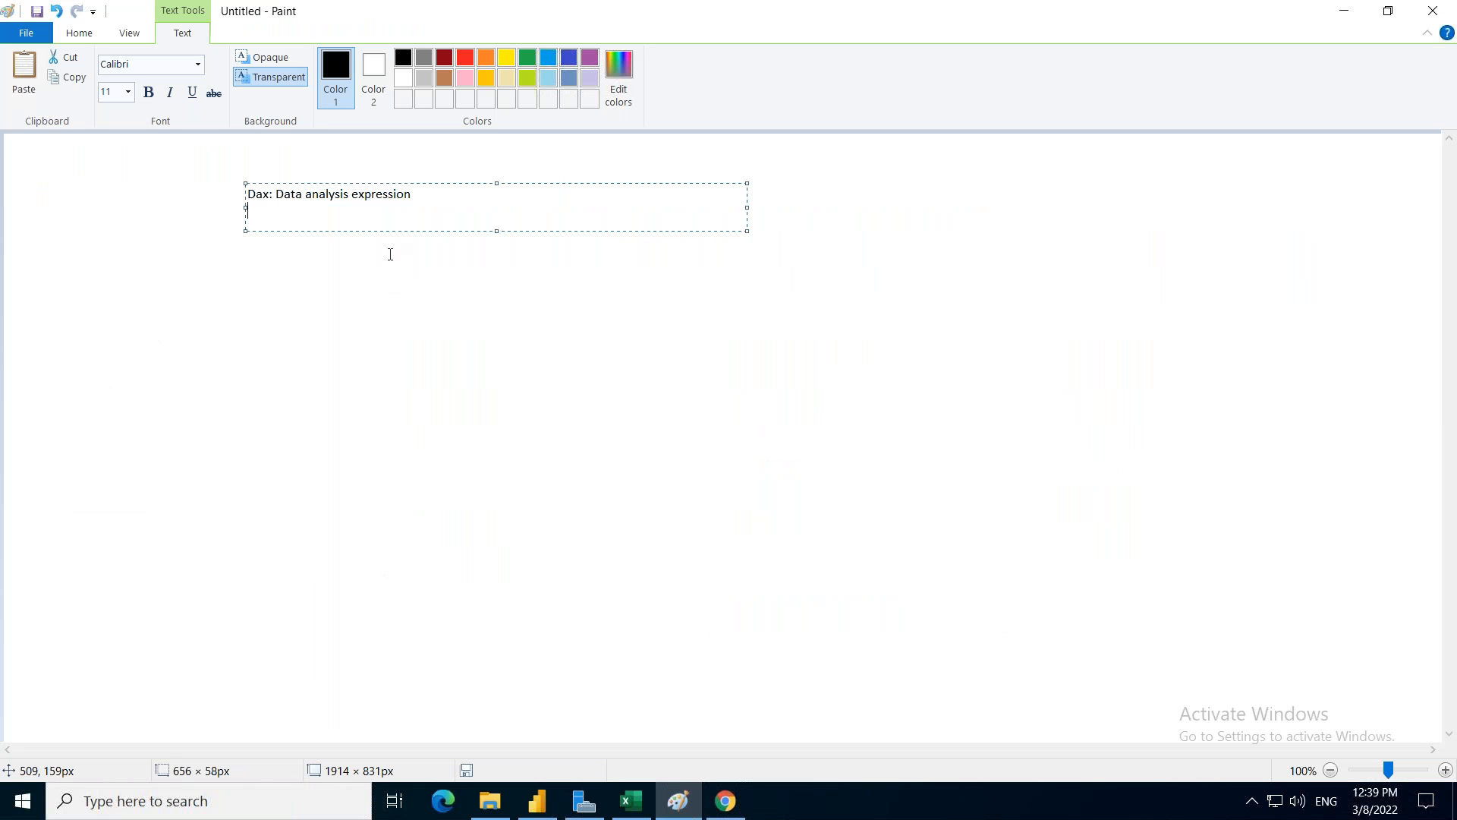
text(Power BI)
key(Return)
text(SSAS ,)
text(,)
key(BackSpace)
key(Return)
text(Power pivot in)
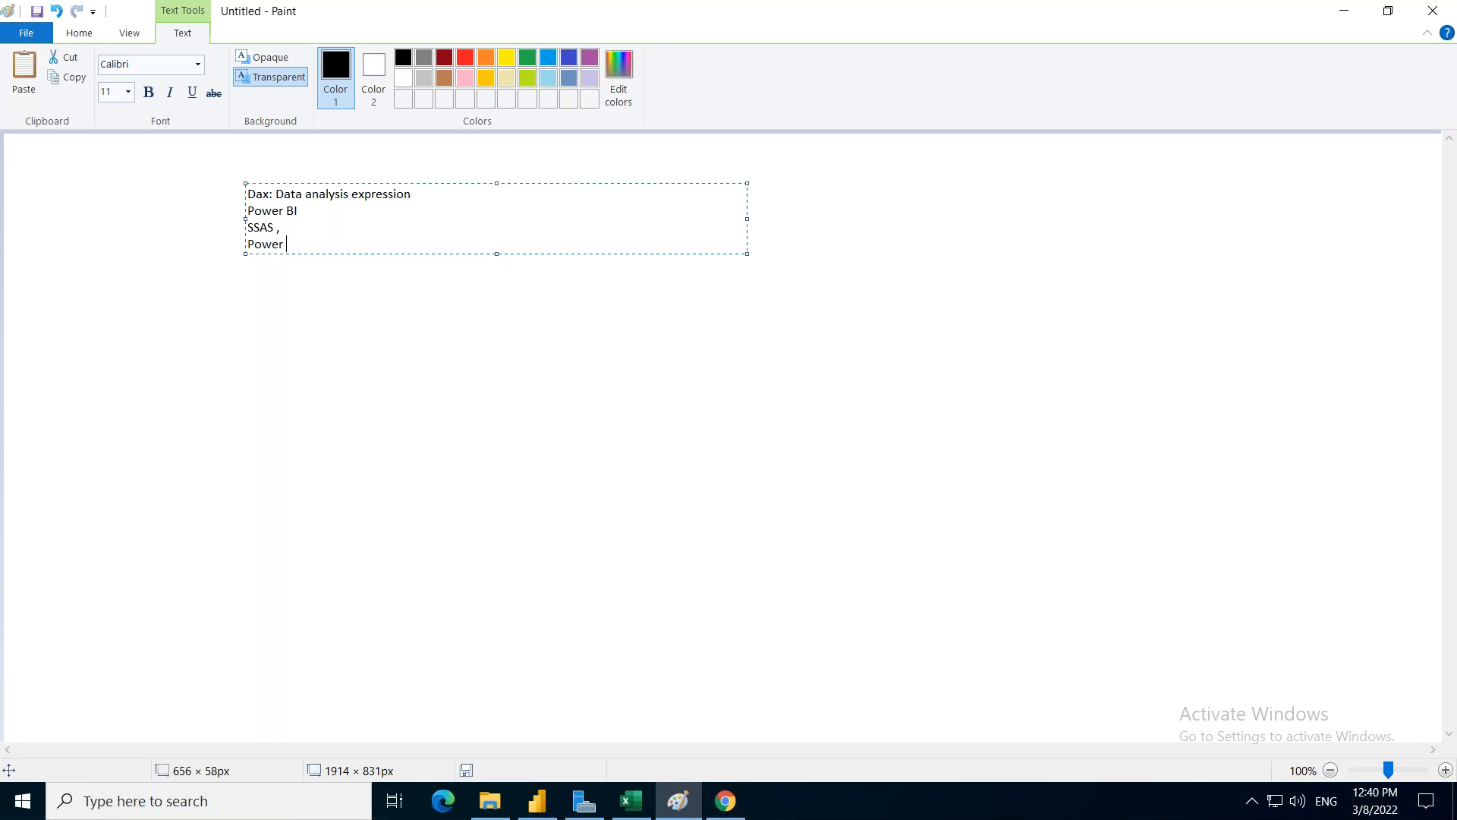
text( excel)
Insert "(tabular mode)" directly after SSAS in the notes
text((tabl)
text(u)
key(BackSpace)
key(BackSpace)
text(ular mode))
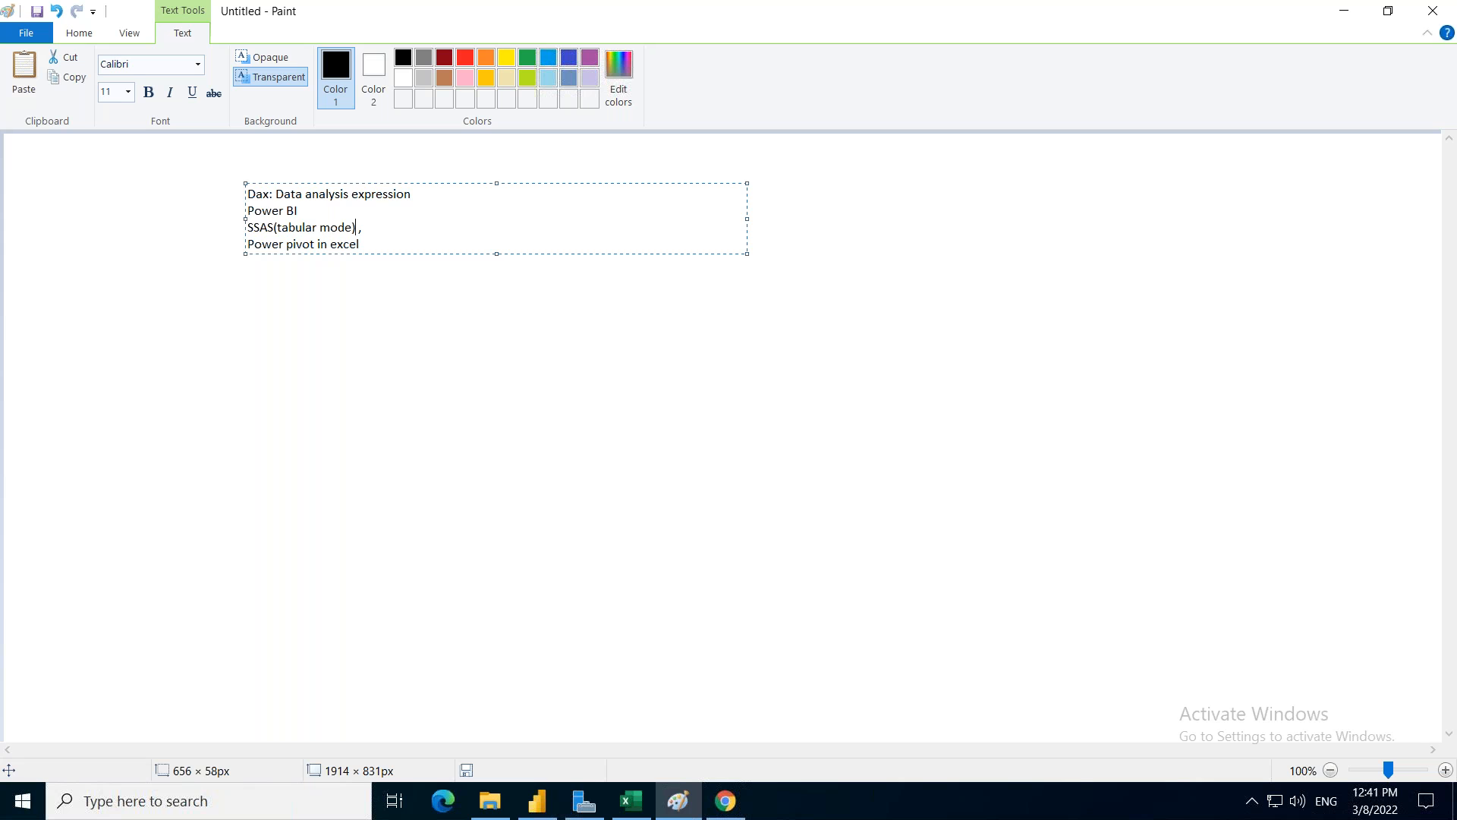
Add a comma after "Power pivot in excel" and a new line reading "Azure synaps analystics"
click(362, 243)
text(,)
key(Return)
text(Azure synaps)
text(analystics)
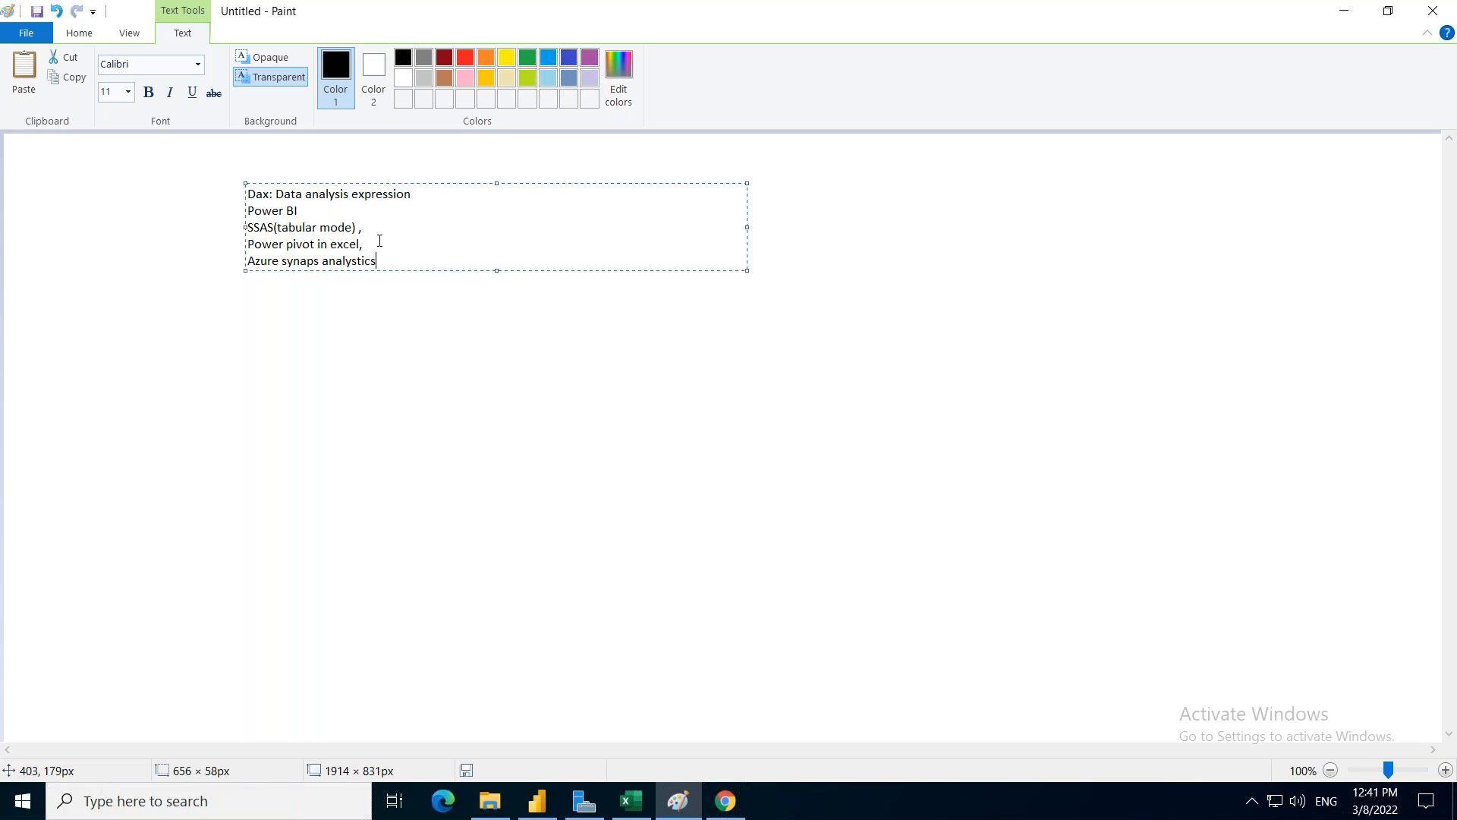
Switch to Chrome to reread the DAX definition and clear its text highlight
click(735, 806)
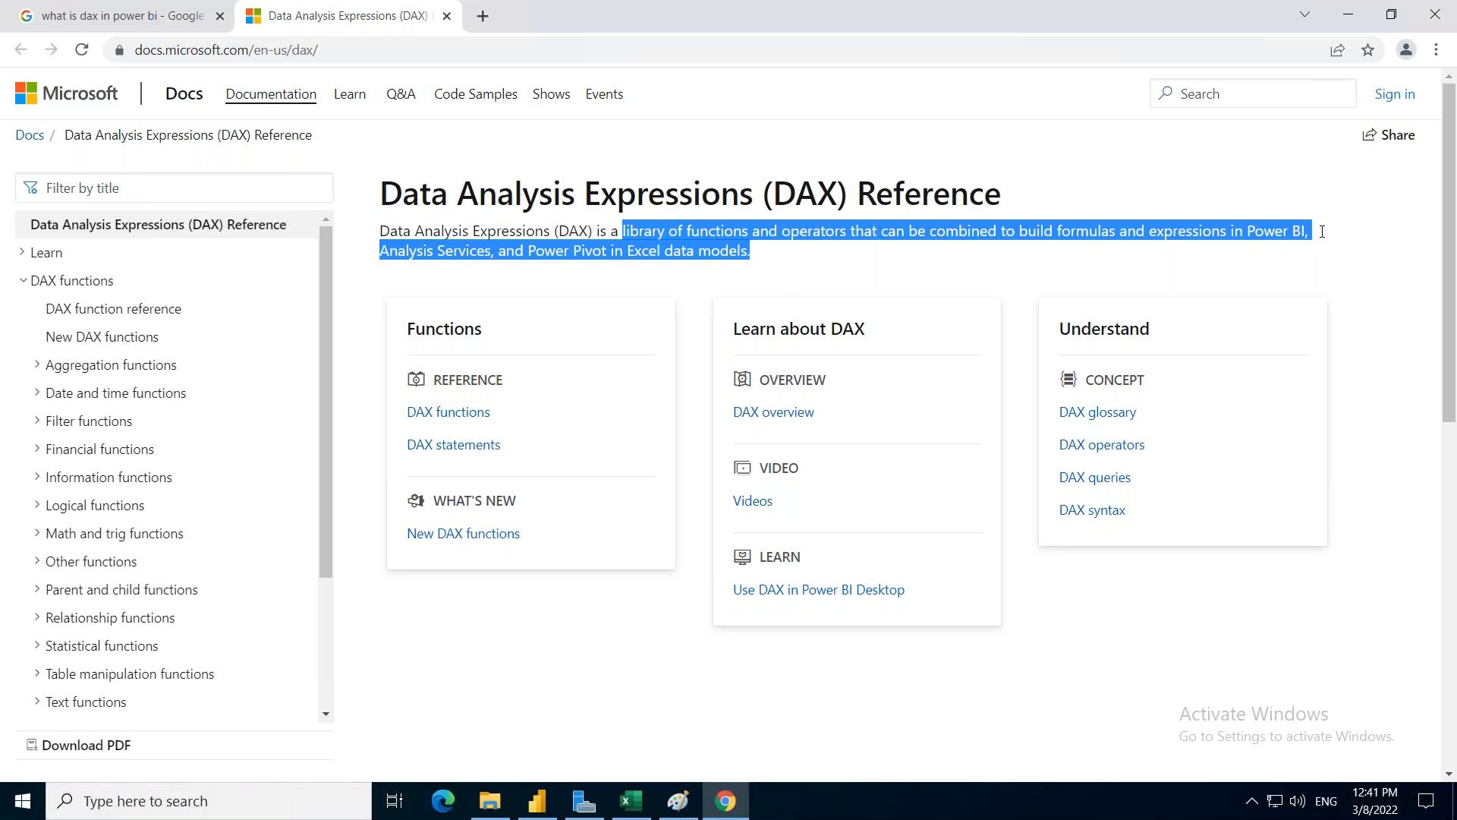
click(601, 258)
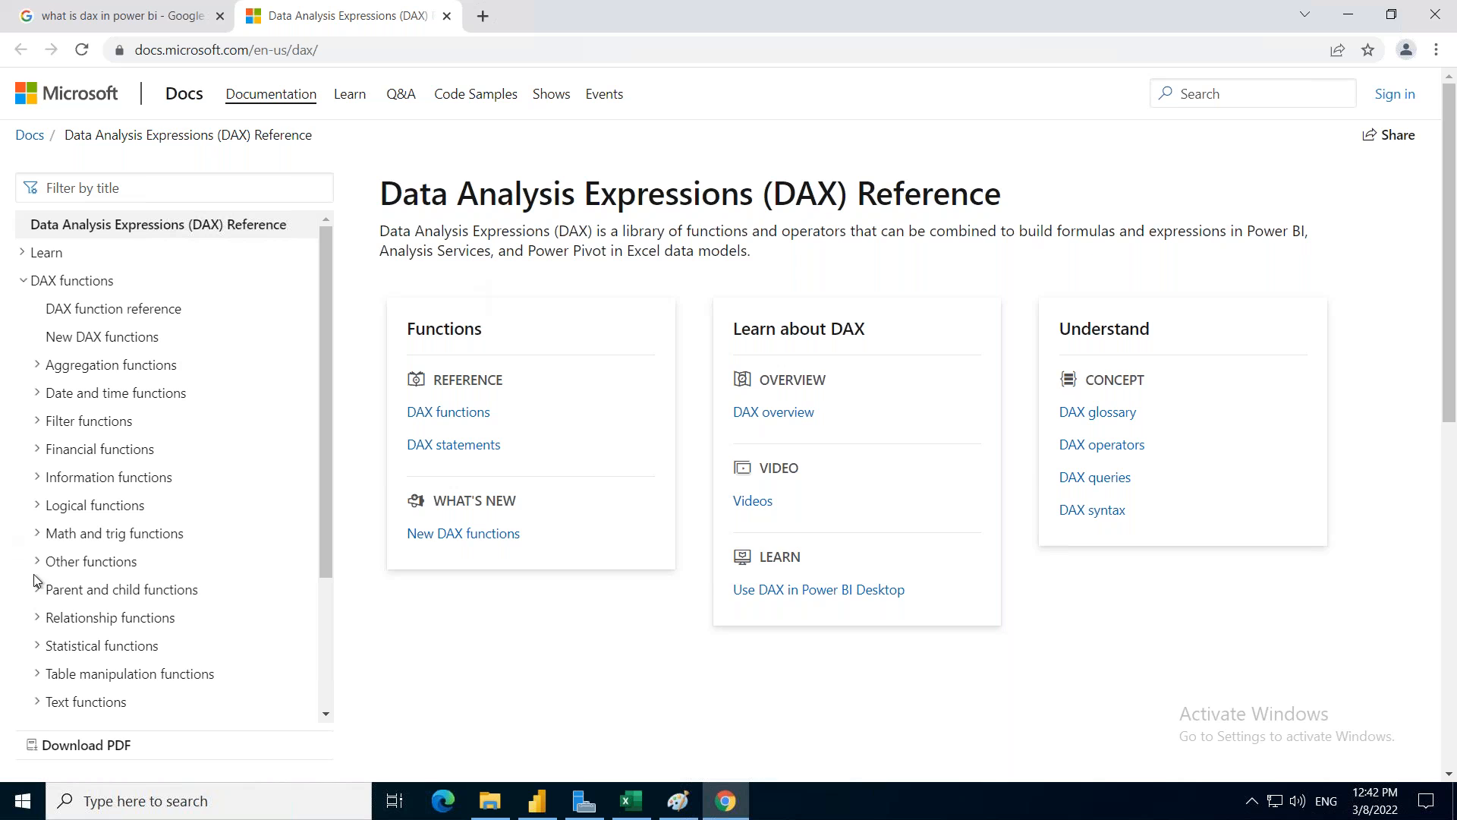
Switch to Paint and add the line "Dax function i s allso known as a functional language all the code kept inside the funcions"
click(684, 815)
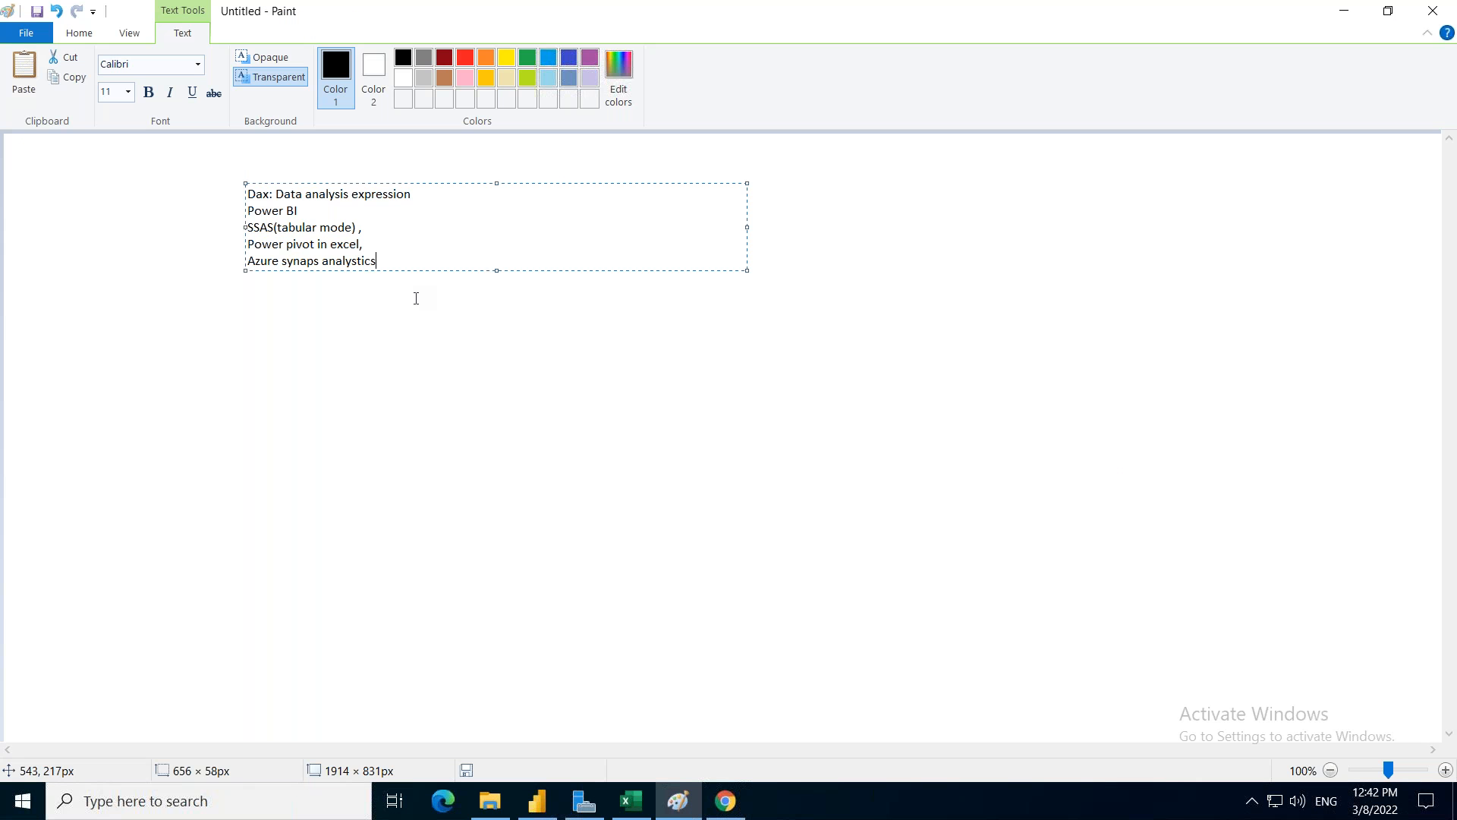
key(Return)
text(Dax function i s allso known as a  functi)
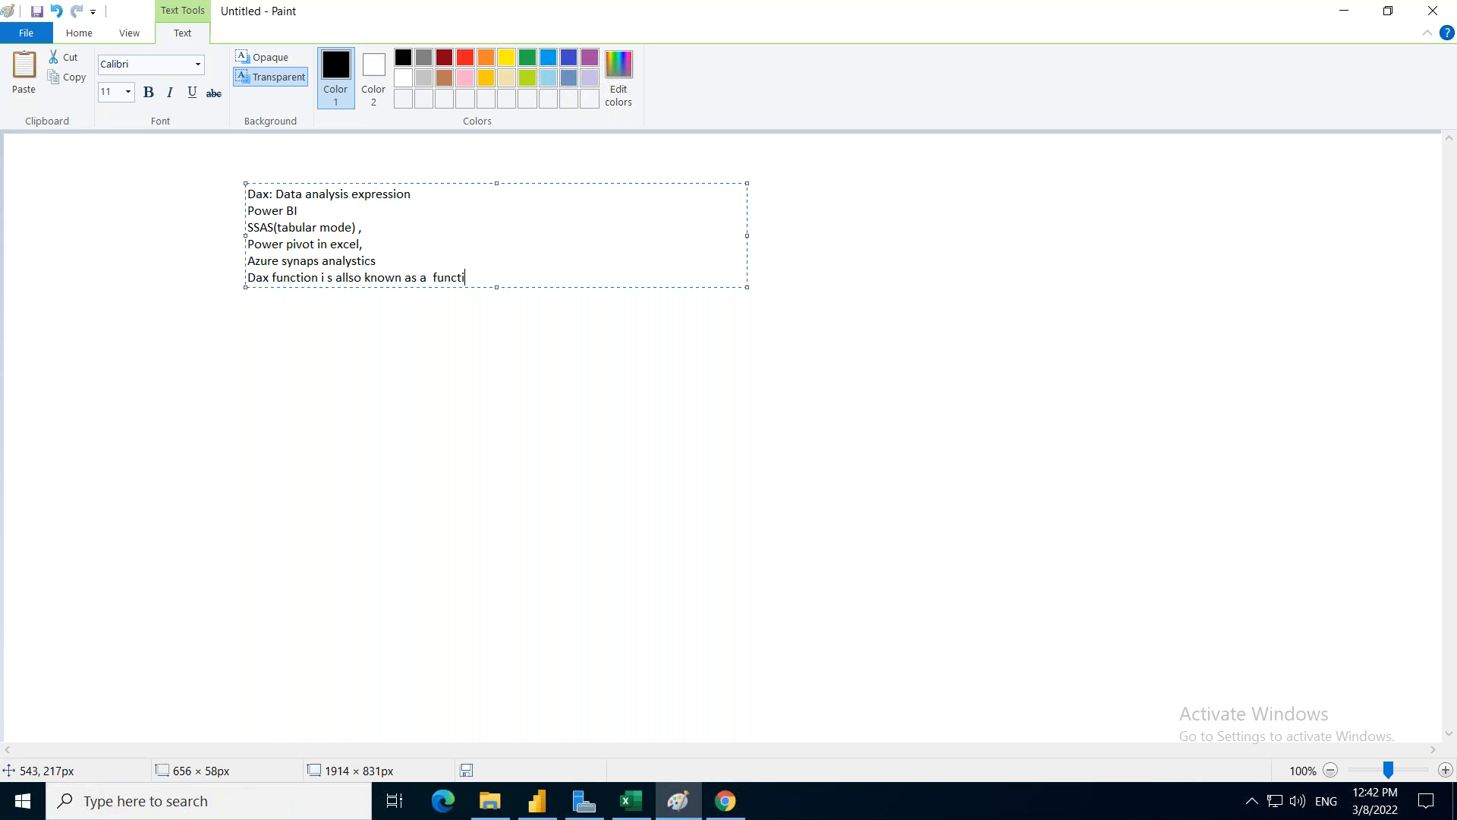
text(onal langiage)
key(BackSpace)
key(BackSpace)
key(BackSpace)
key(BackSpace)
key(BackSpace)
text(guage all)
key(BackSpace)
text(l the code kept inside)
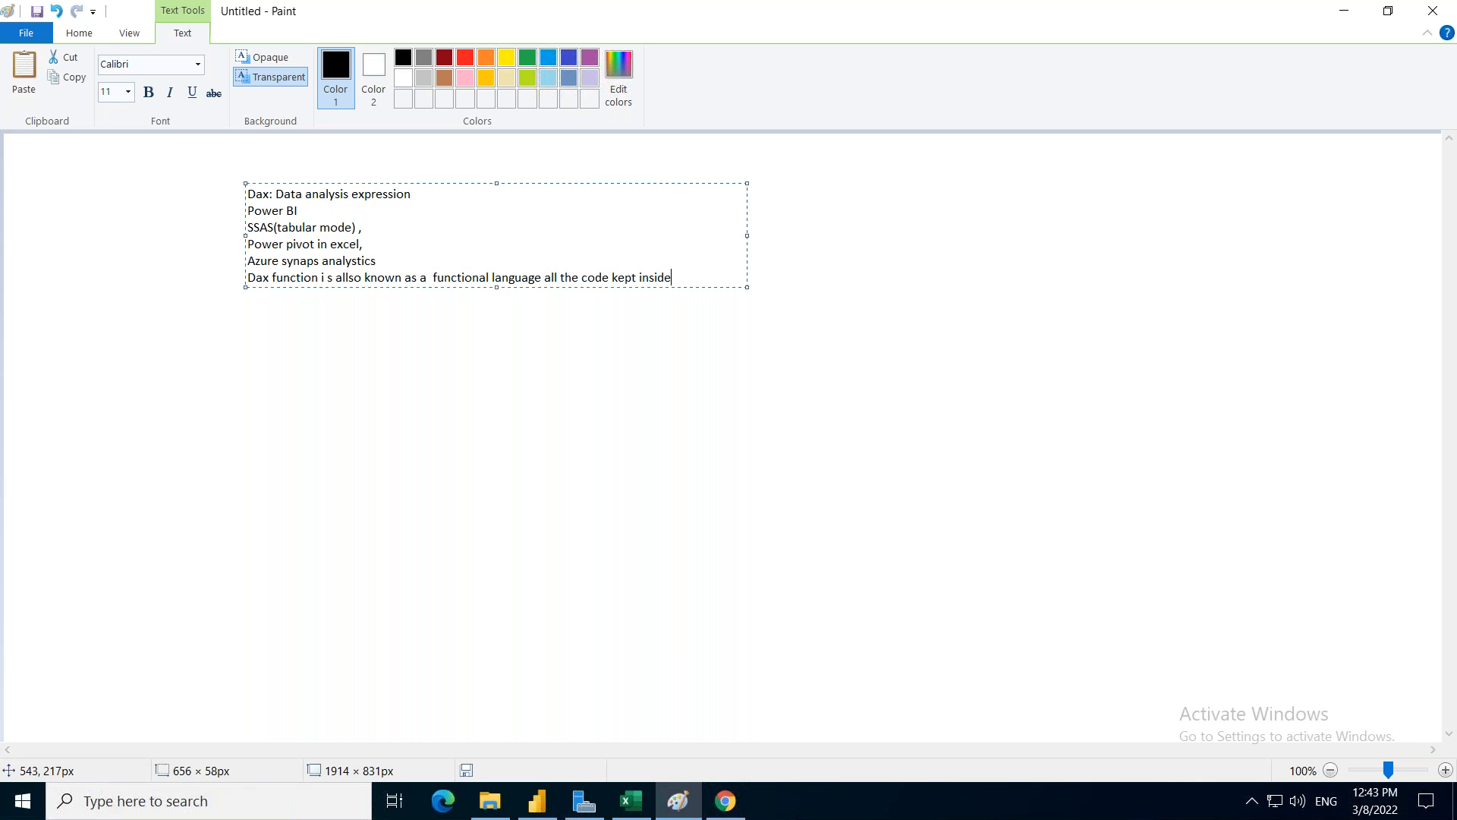
text( the funcions)
Minimize Paint, expand Aggregation functions in the DAX Reference contents and look through its function list
click(1343, 10)
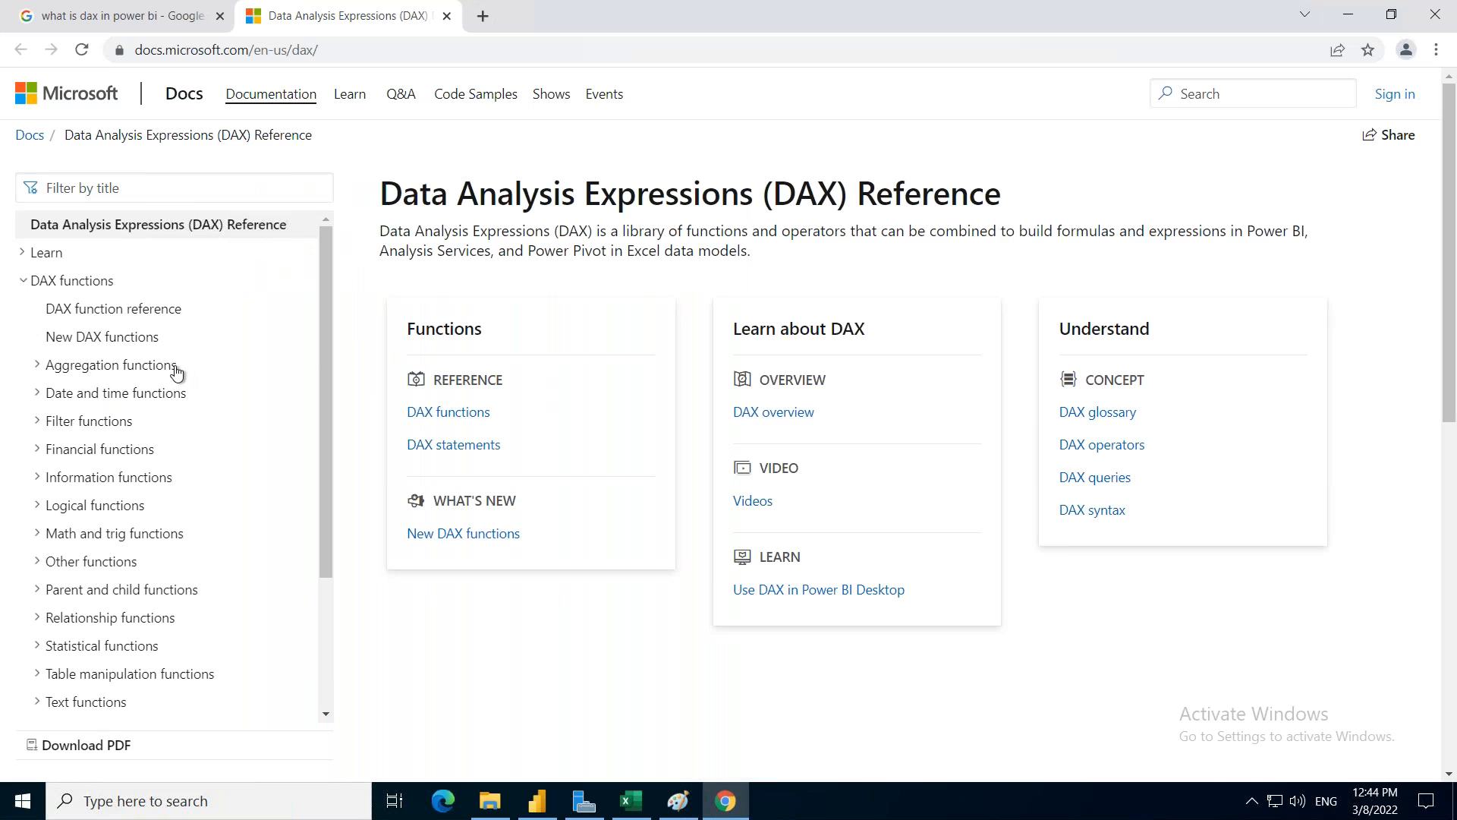
click(38, 365)
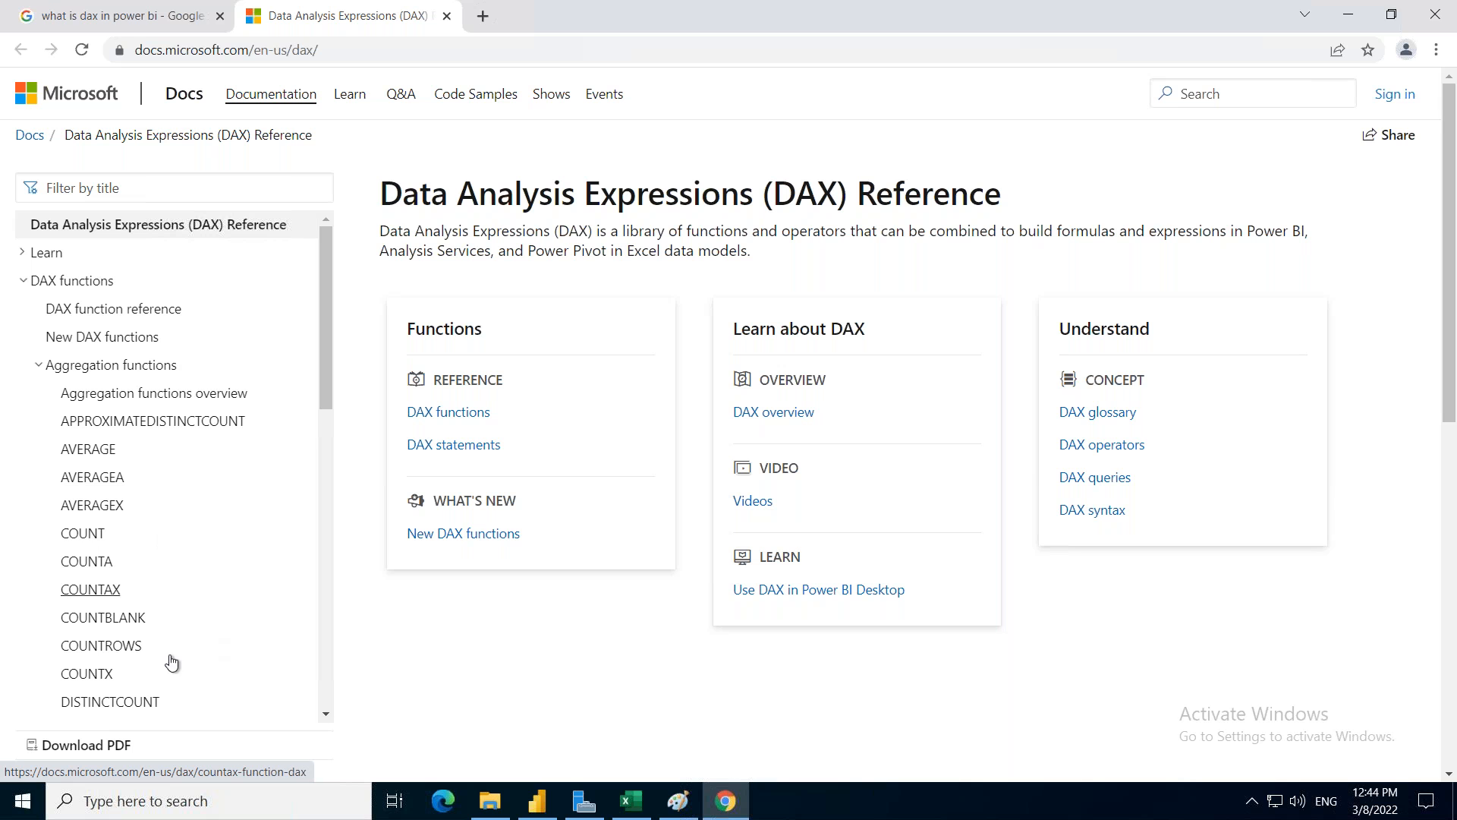
scroll(220, 649, down, 1)
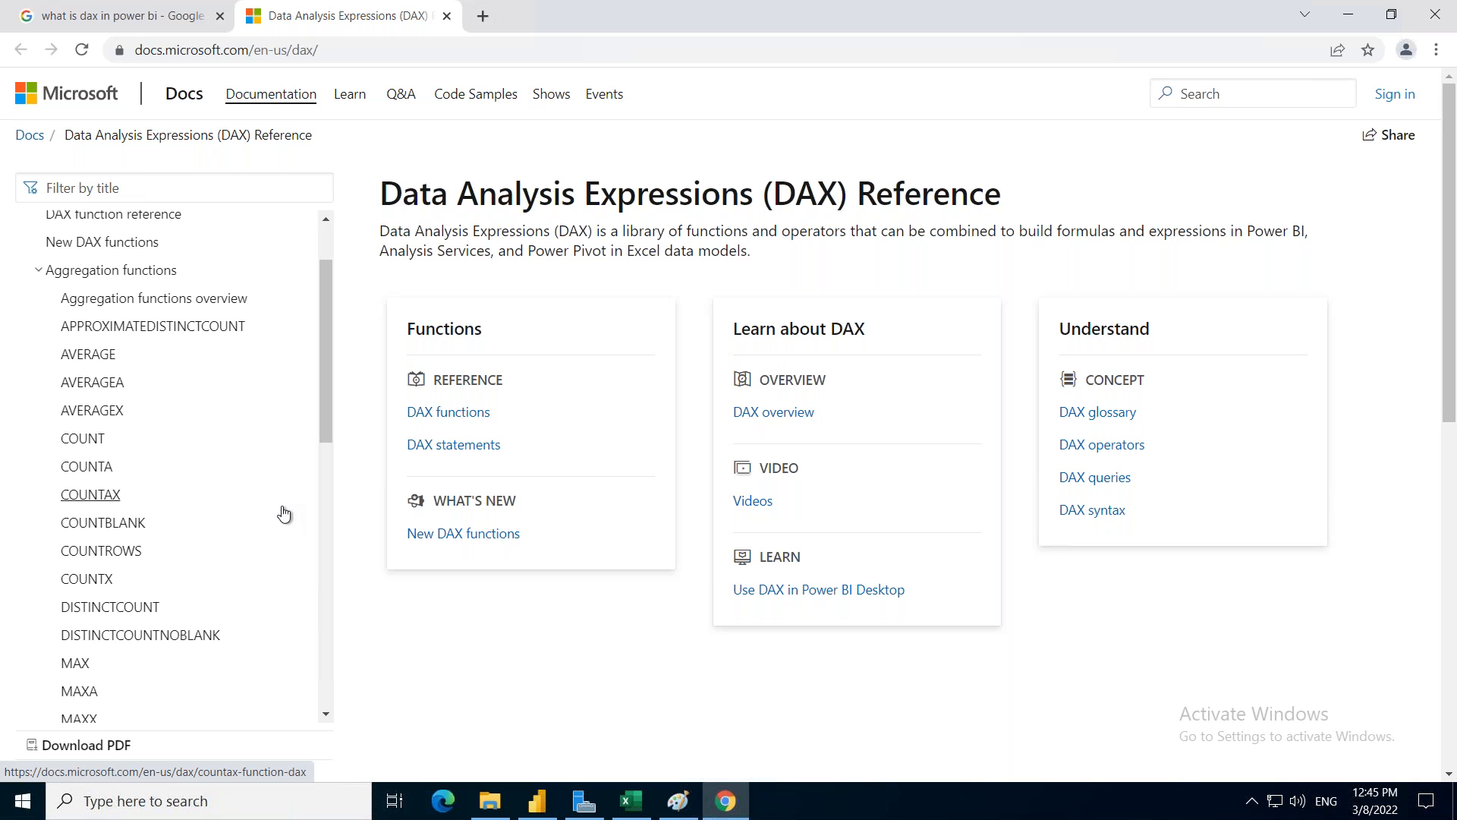
scroll(189, 554, down, 3)
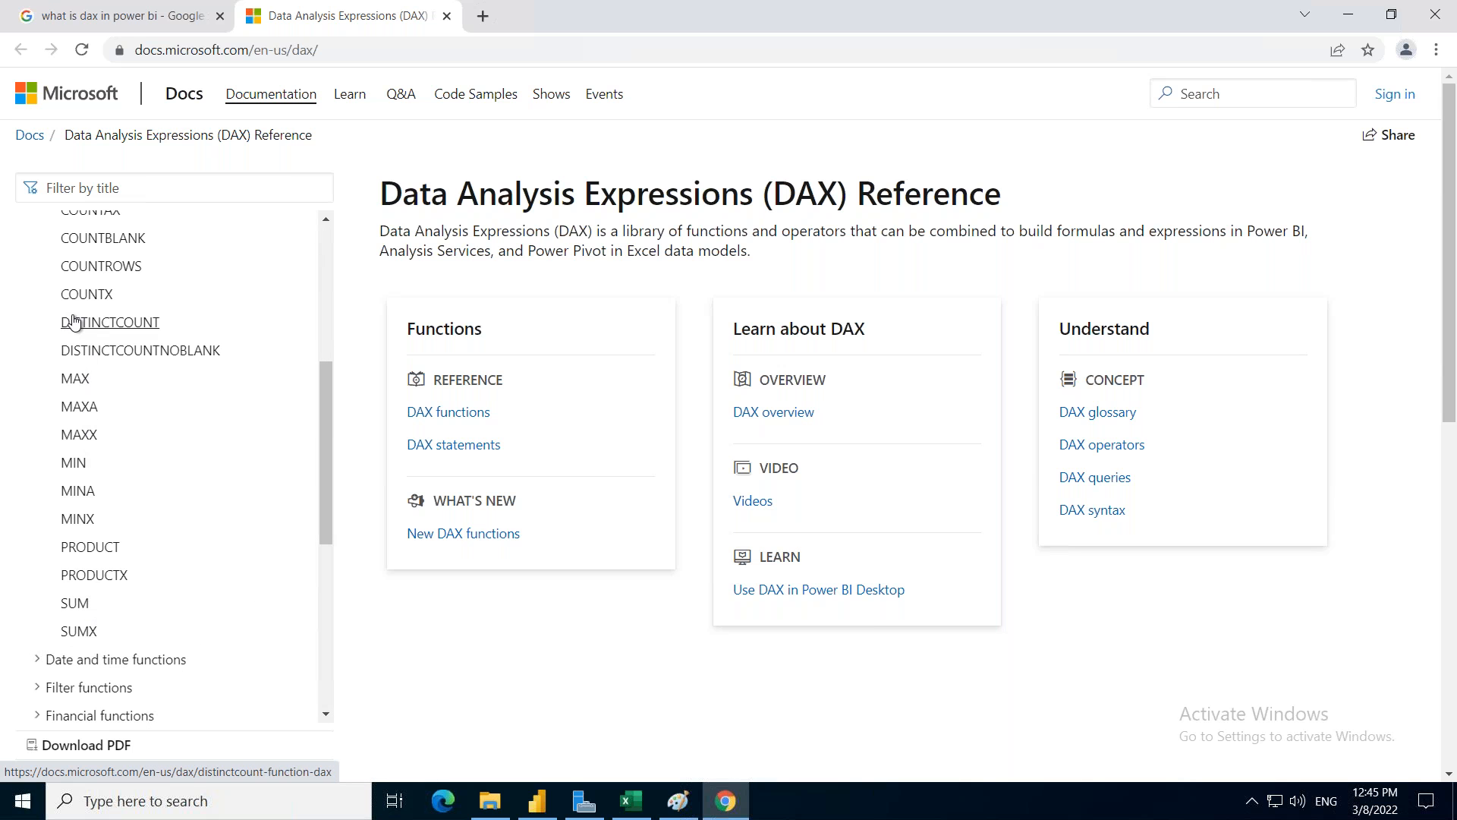
Return to the start of the Aggregation functions list in the DAX Reference contents and collapse that category
scroll(76, 321, up, 2)
scroll(79, 319, up, 2)
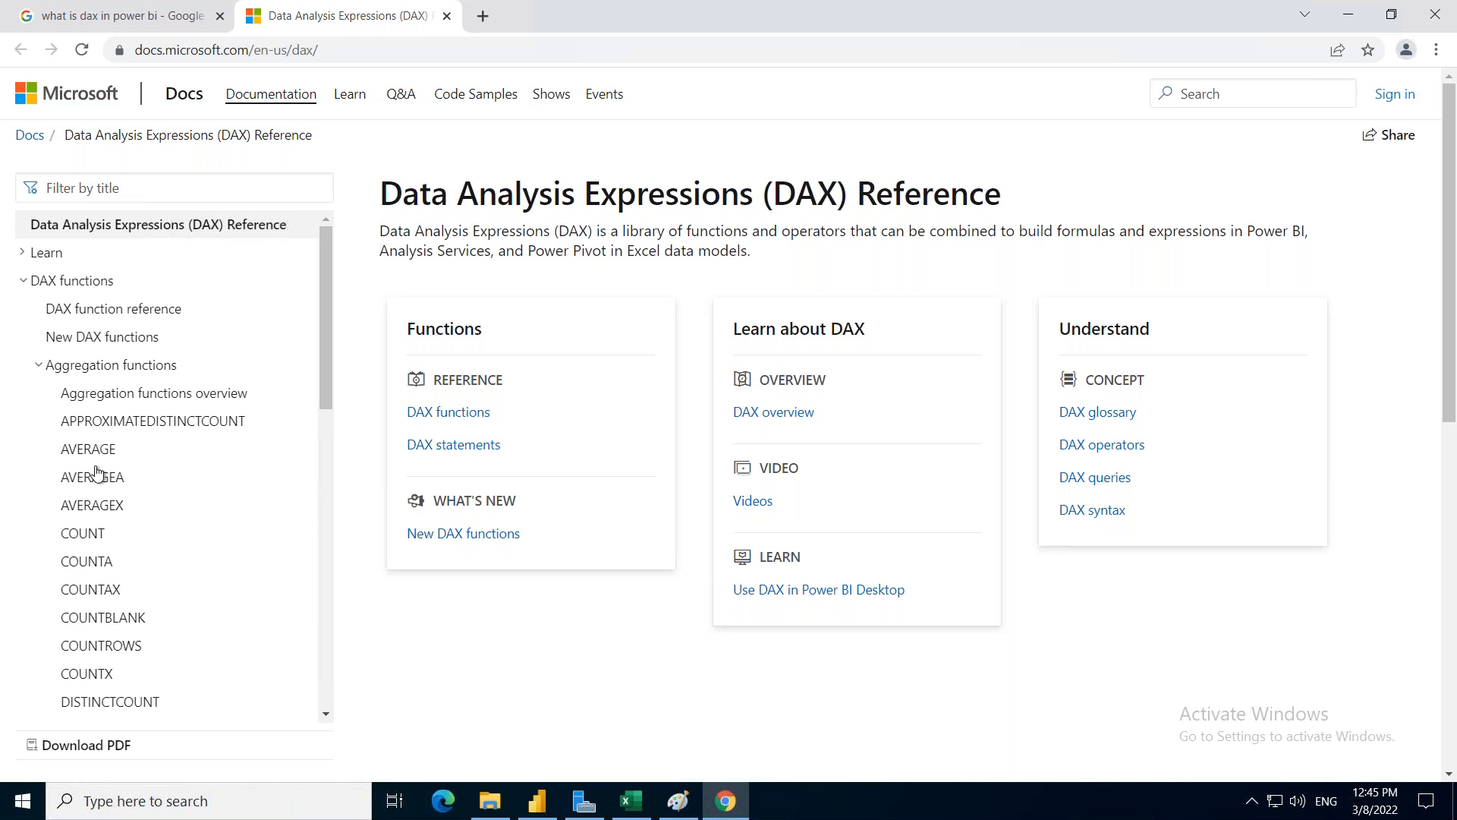
click(41, 367)
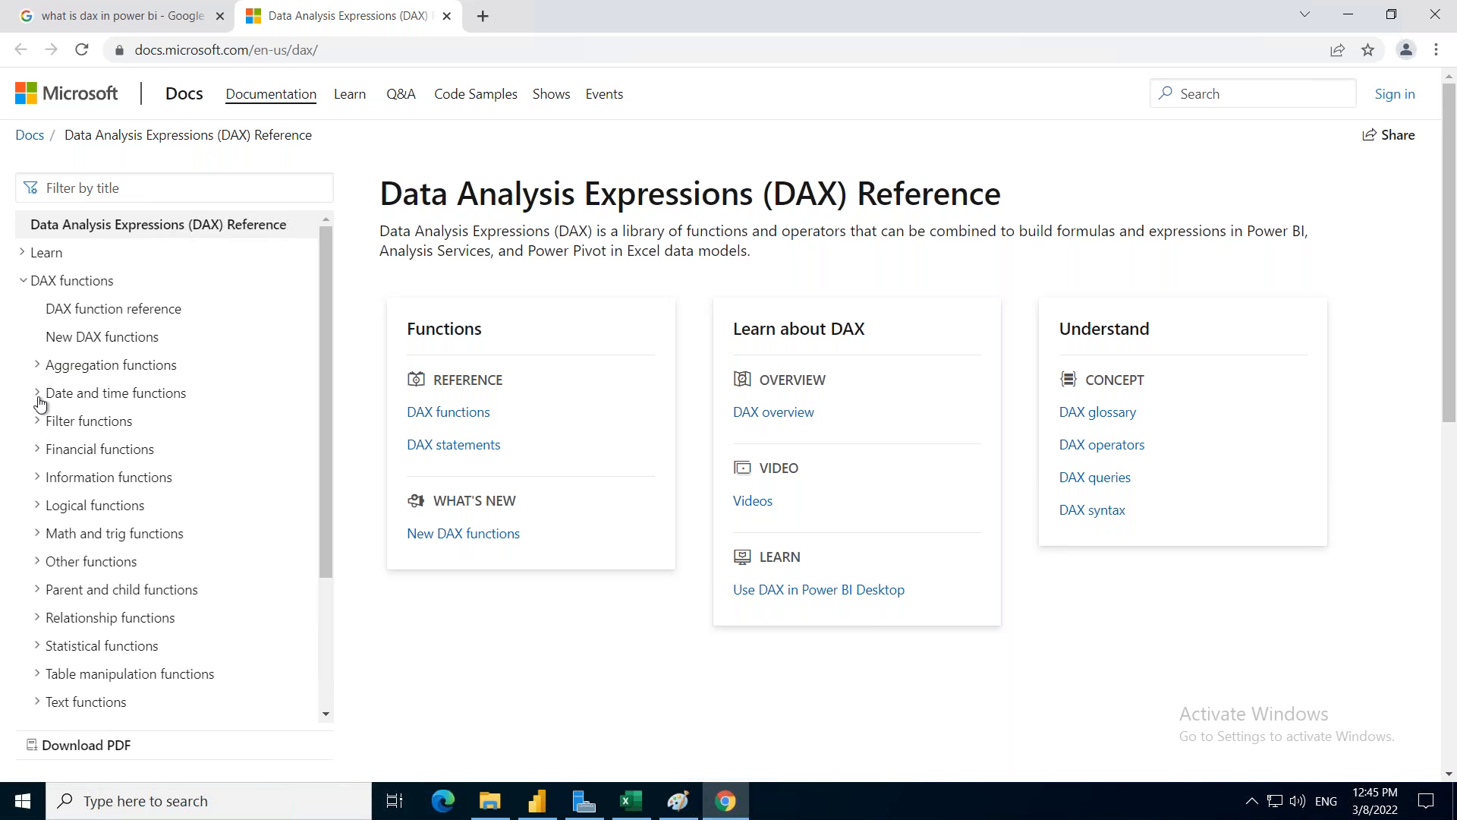
Expand Date and time functions in the contents, look through its function list and collapse the category again
click(41, 402)
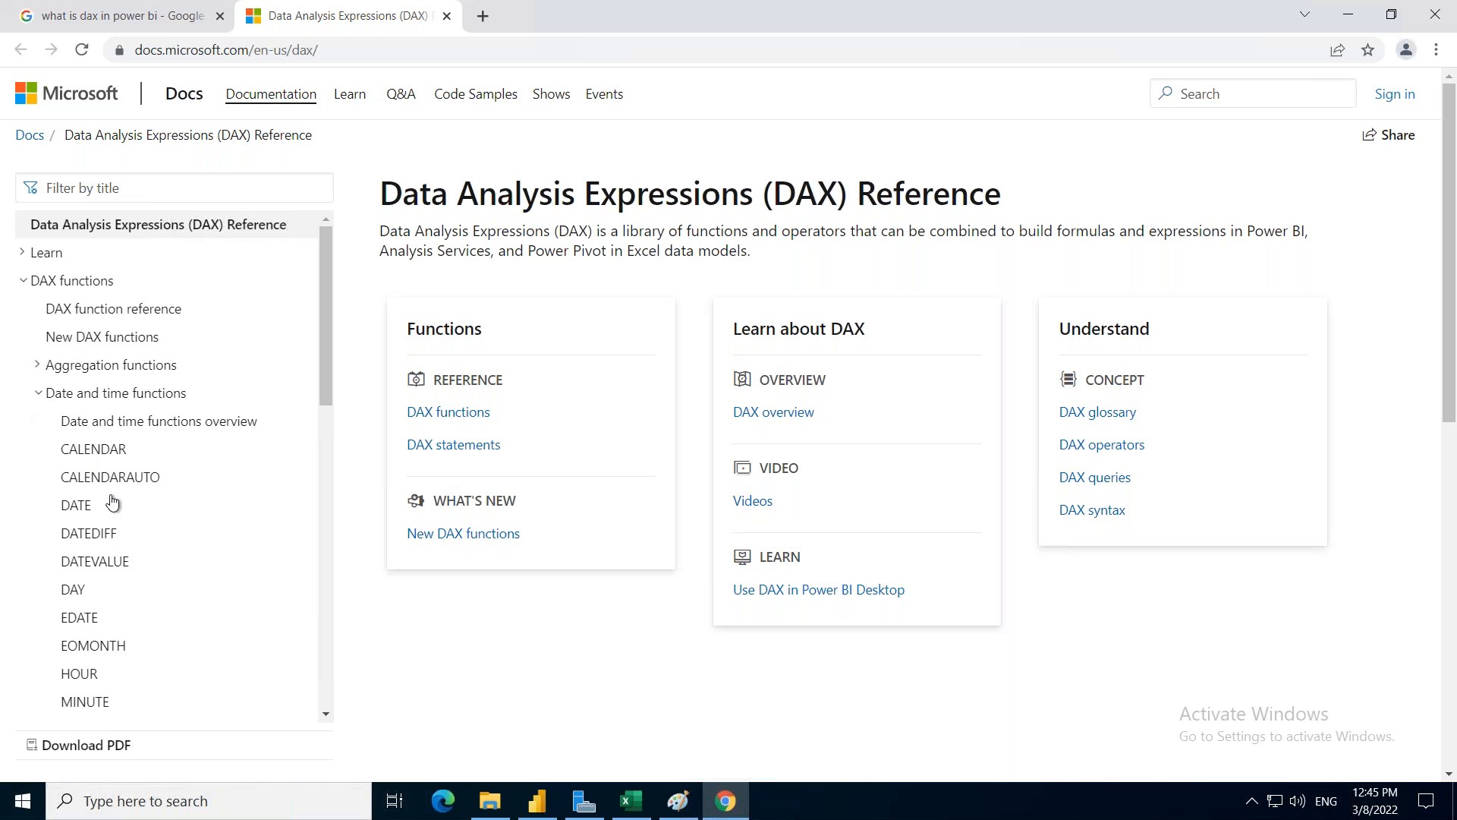
scroll(156, 547, down, 3)
scroll(157, 548, down, 1)
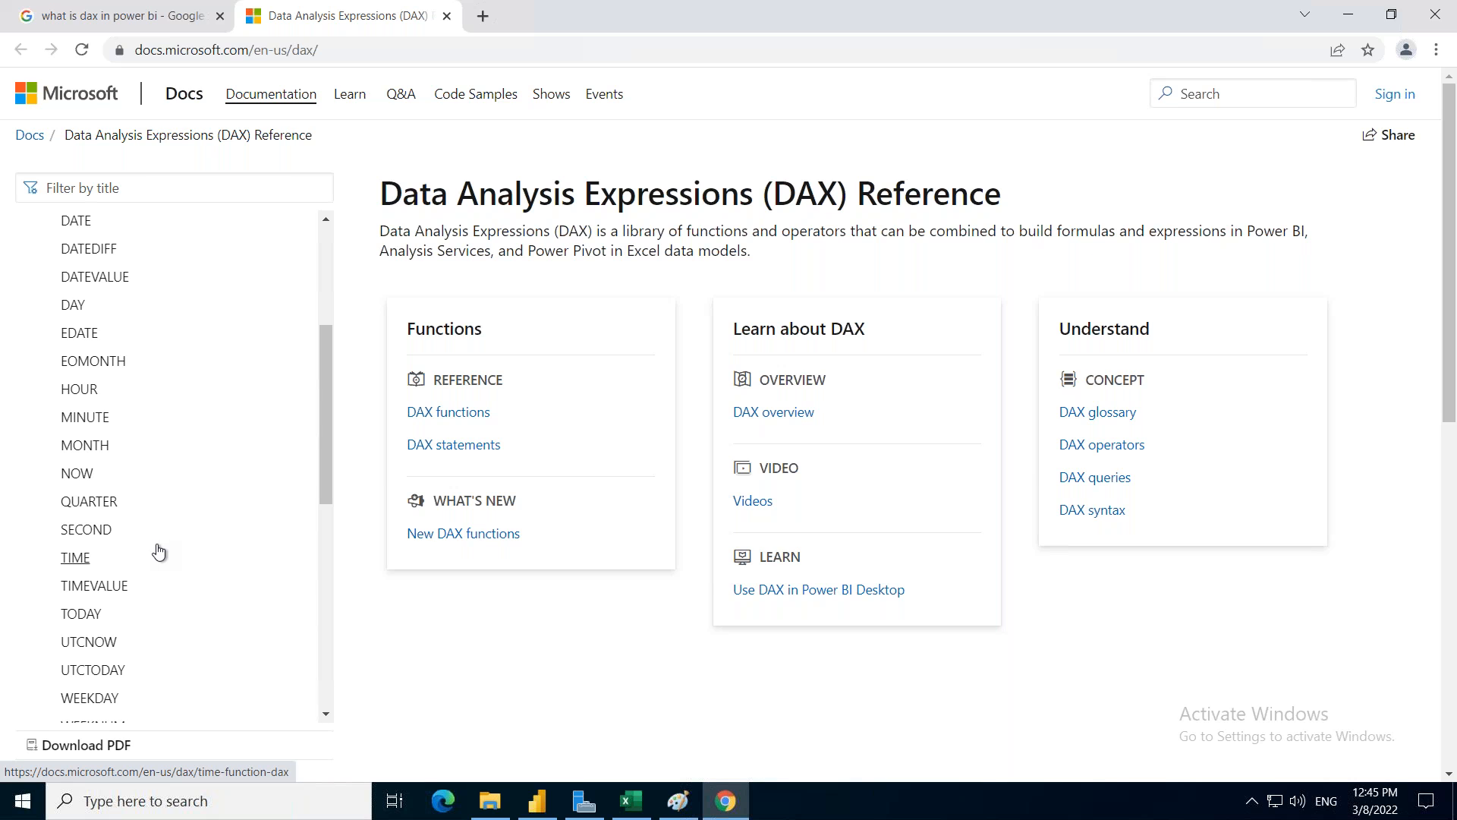
scroll(159, 551, down, 2)
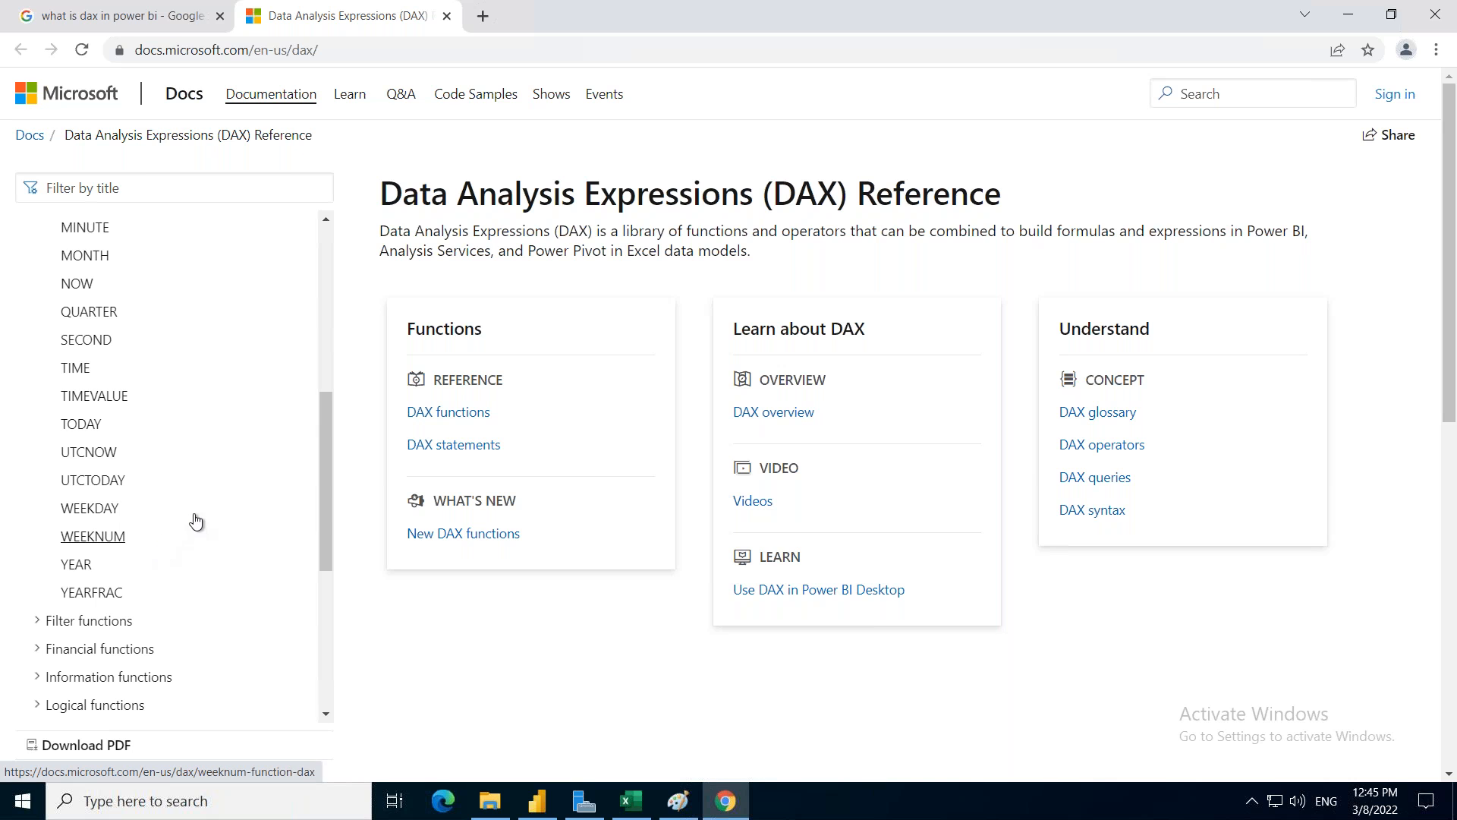
scroll(195, 521, up, 4)
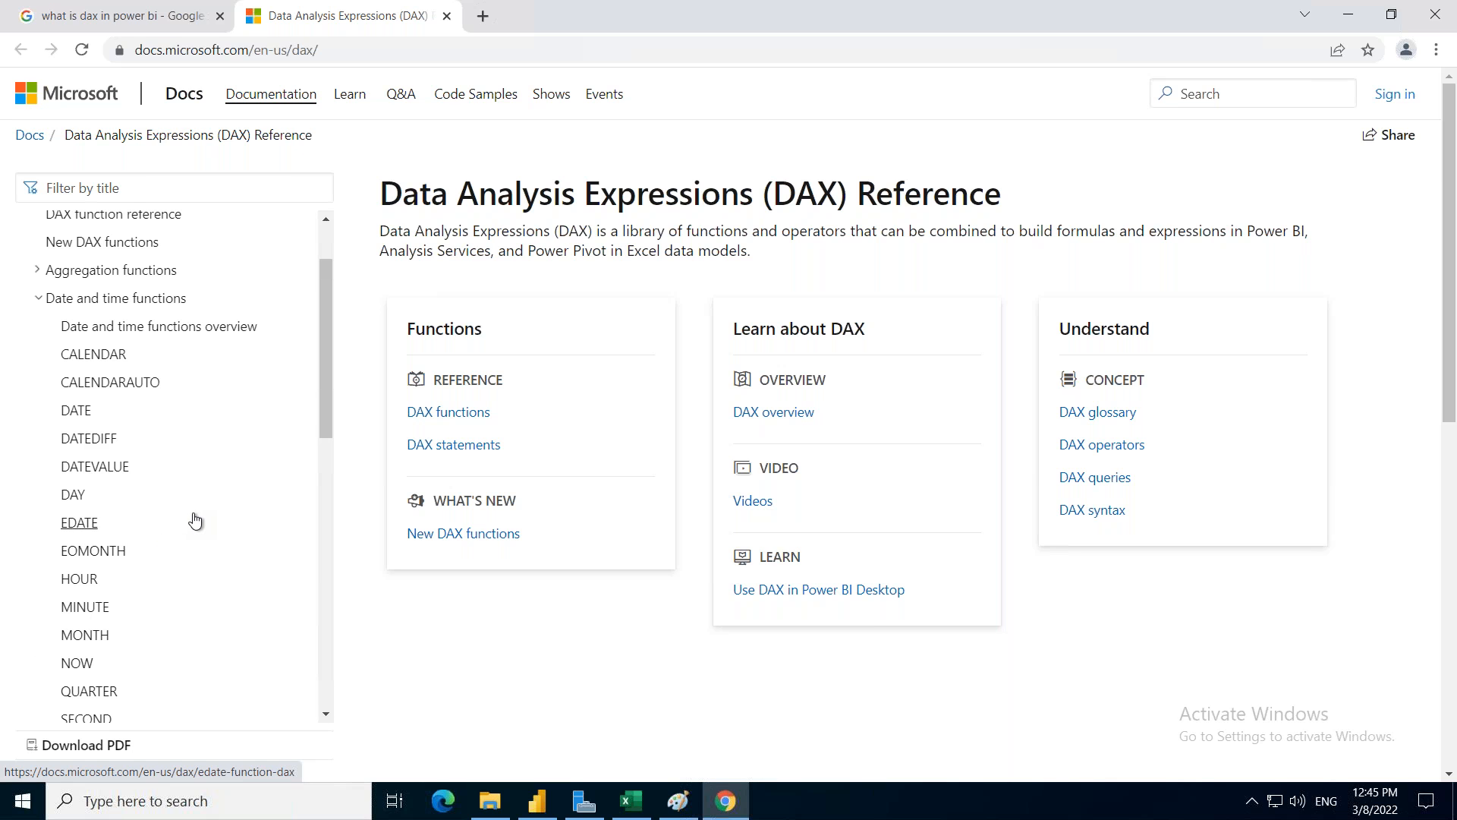
click(43, 305)
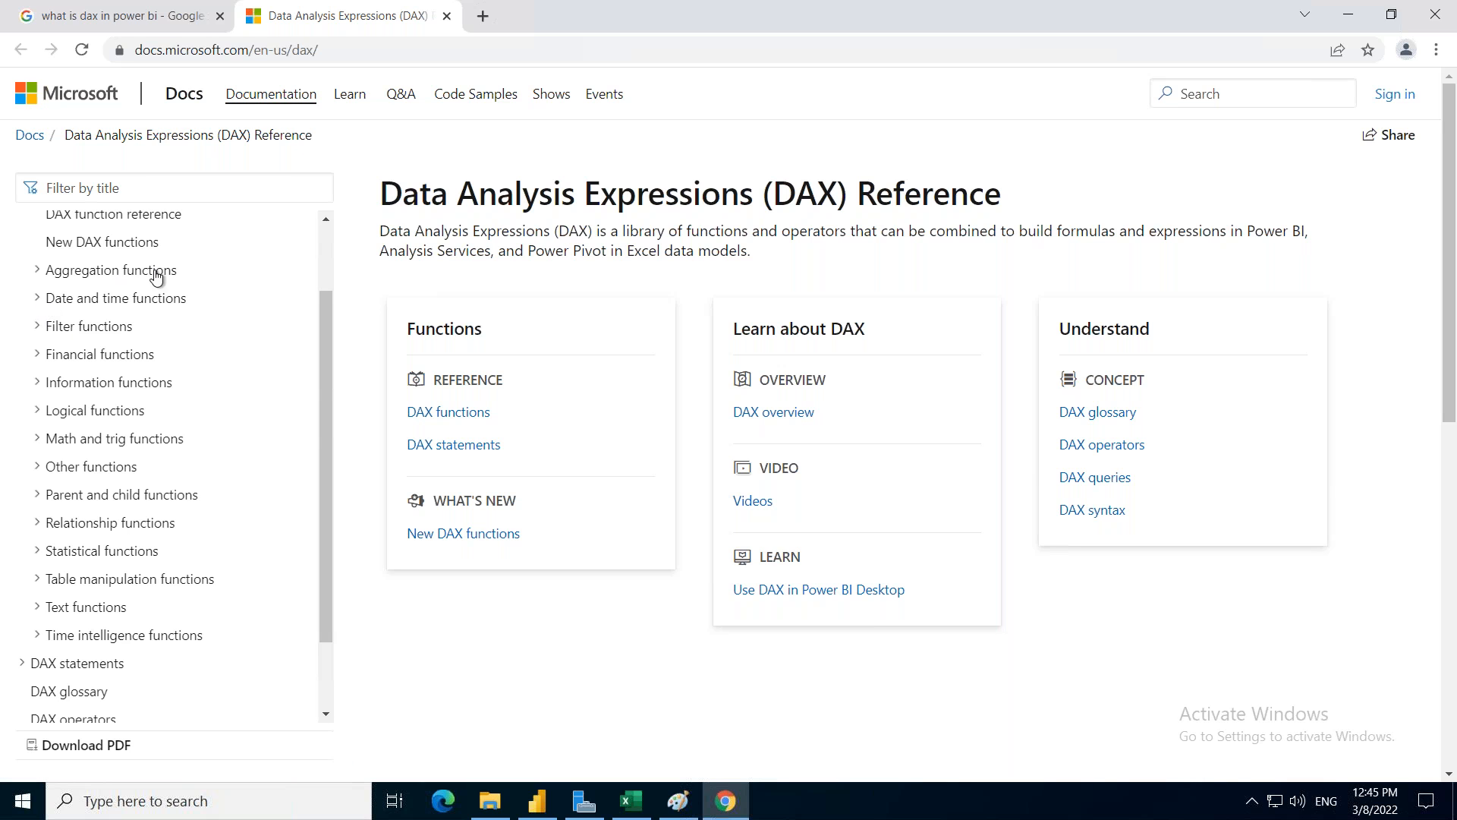
Expand Filter functions in the contents and look through its function list down to SELECTEDVALUE
click(38, 328)
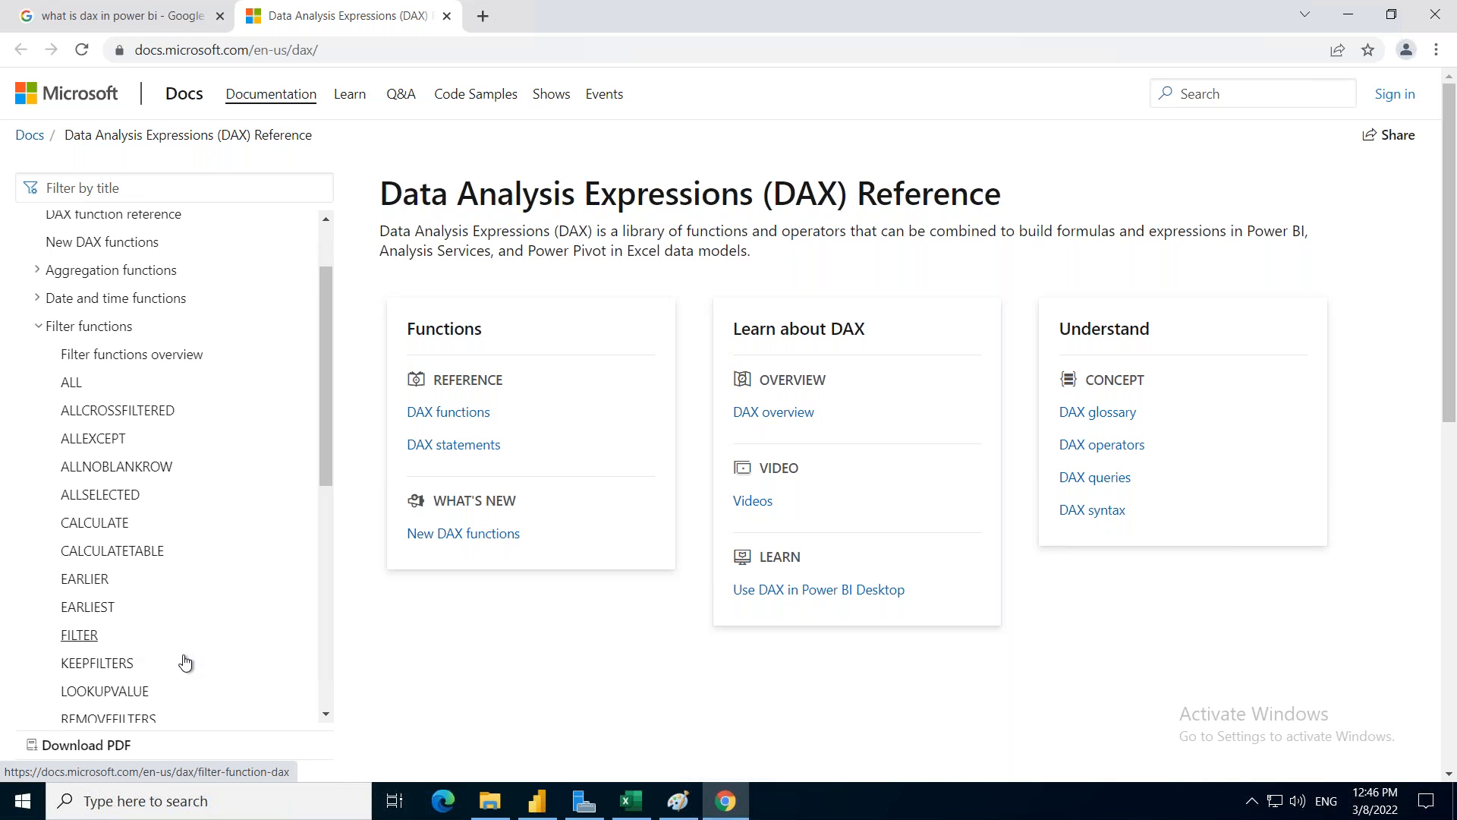
scroll(187, 669, down, 1)
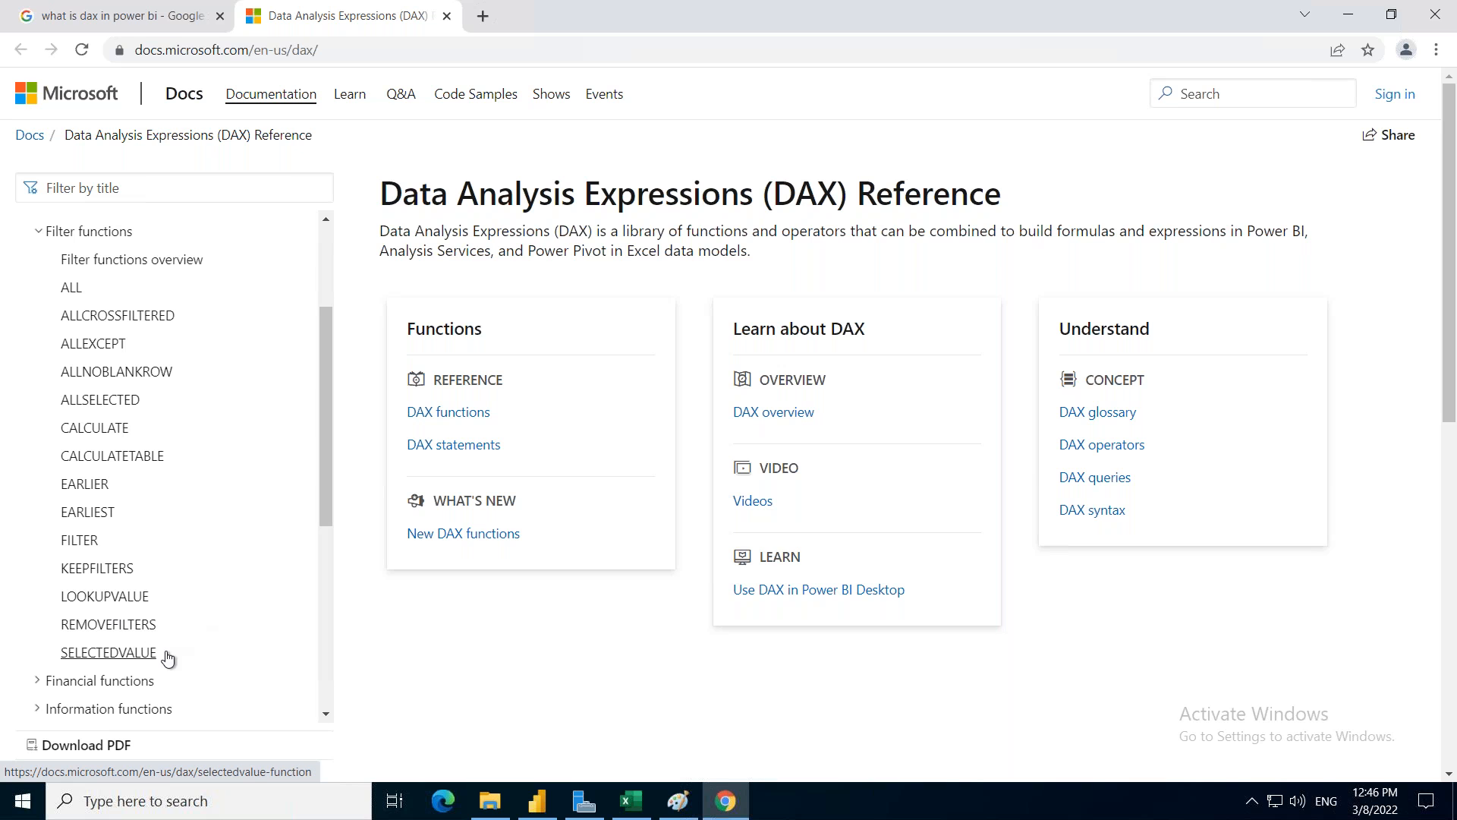
scroll(235, 667, down, 2)
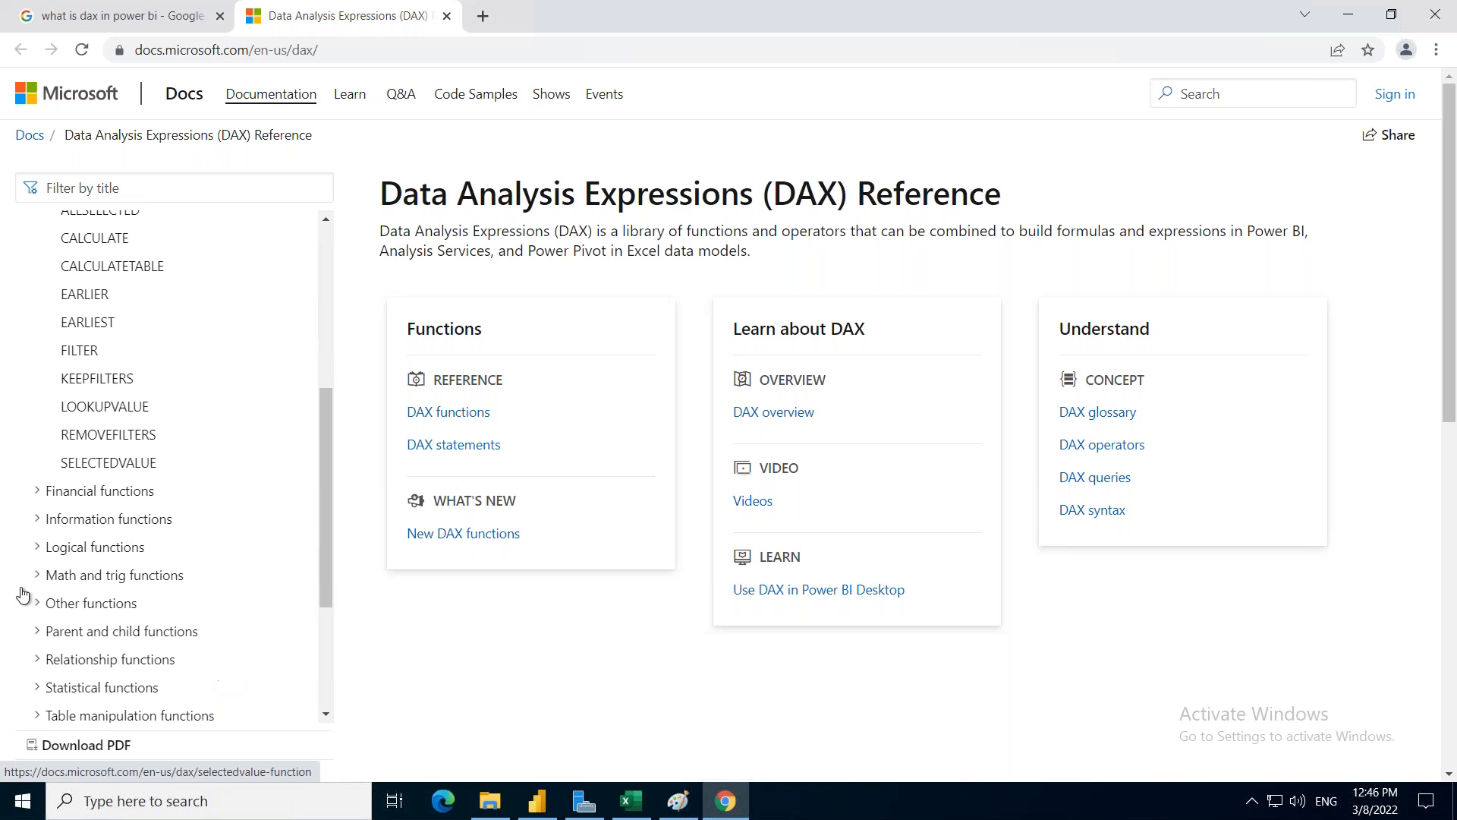
Expand Financial functions in the contents, look through its function list and collapse the category again
click(38, 491)
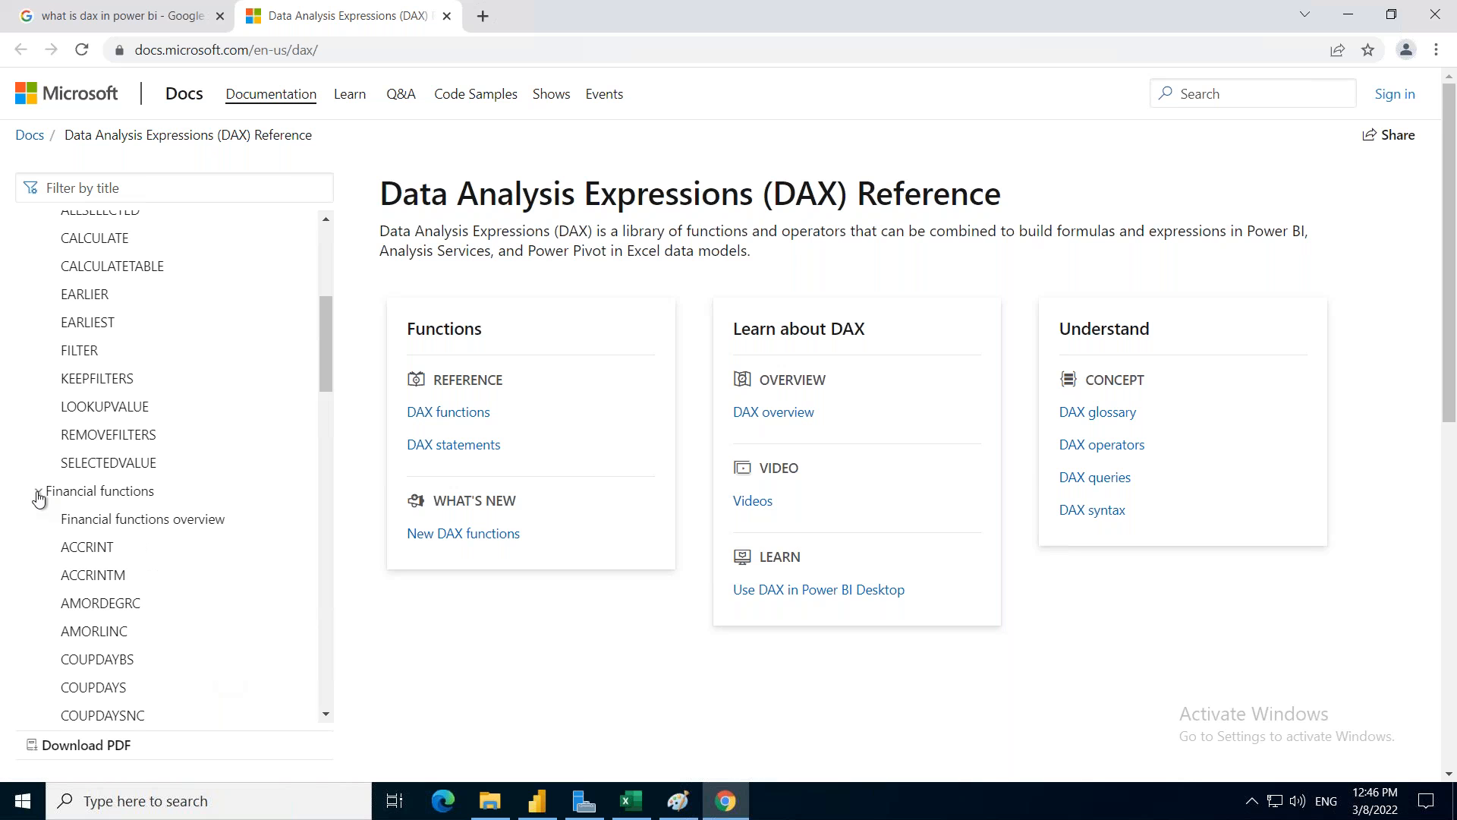
scroll(205, 586, down, 2)
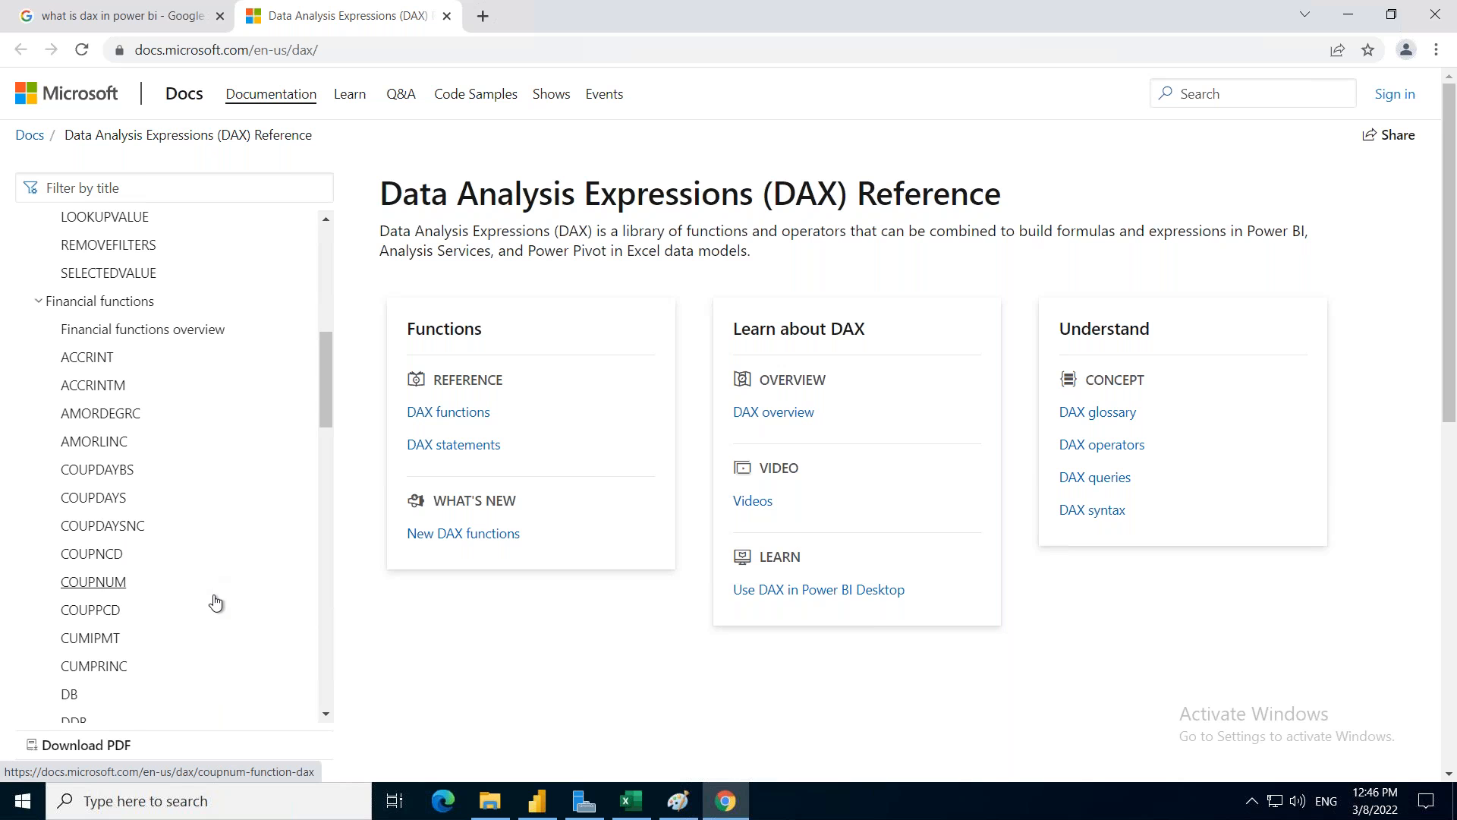
scroll(221, 607, down, 3)
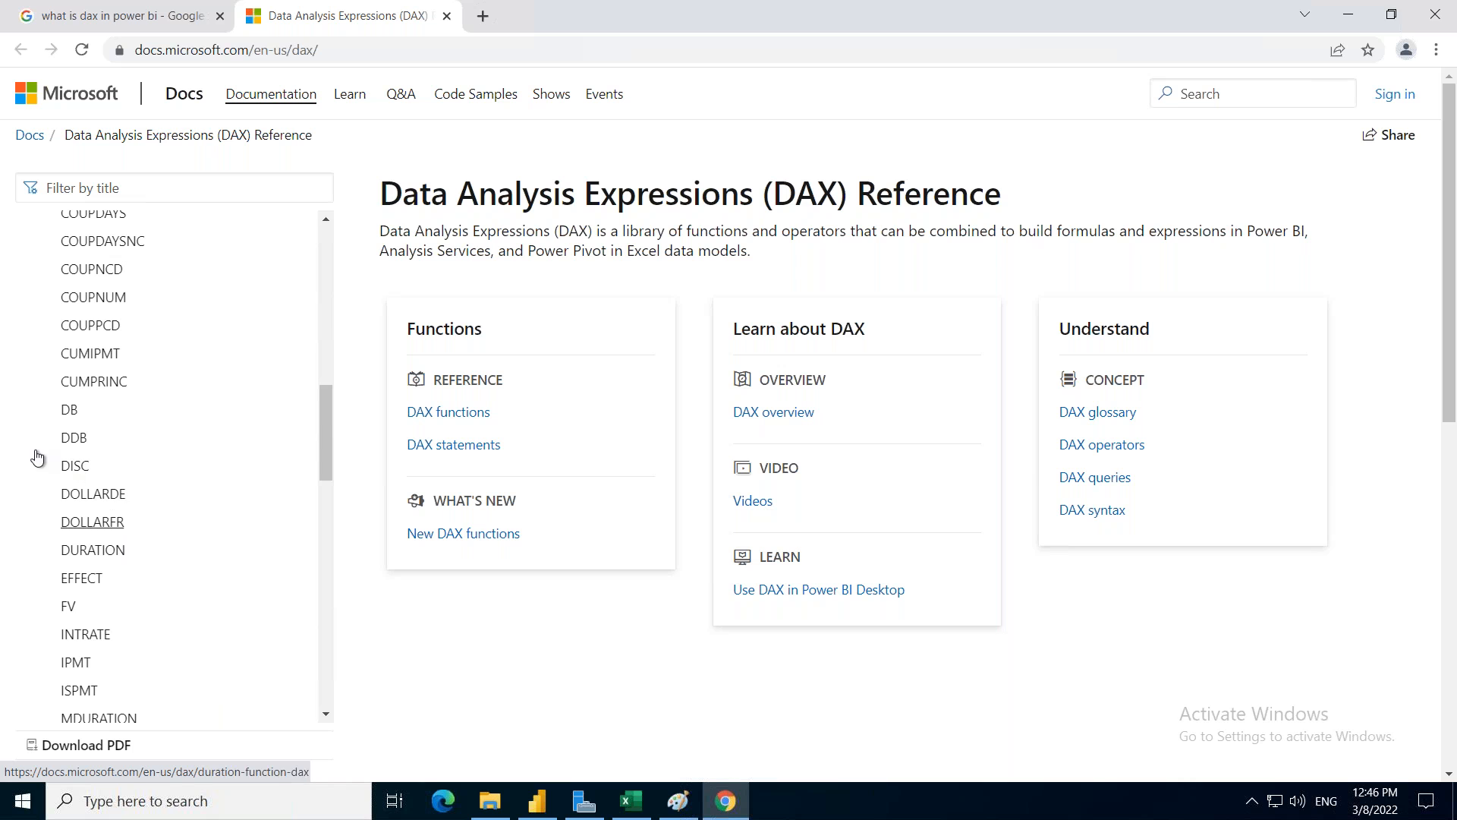
scroll(173, 524, down, 2)
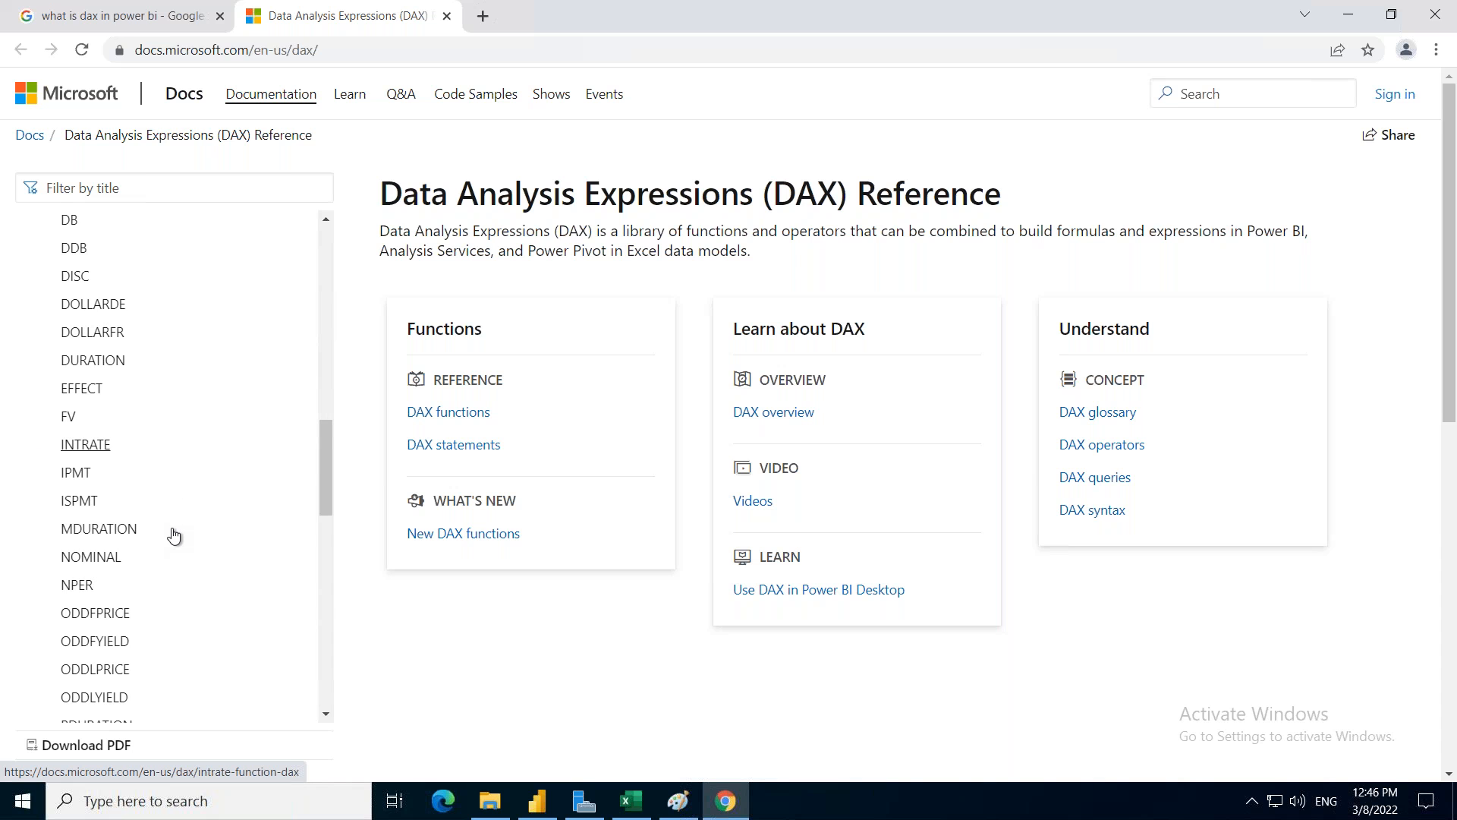
scroll(173, 535, down, 1)
scroll(174, 536, down, 3)
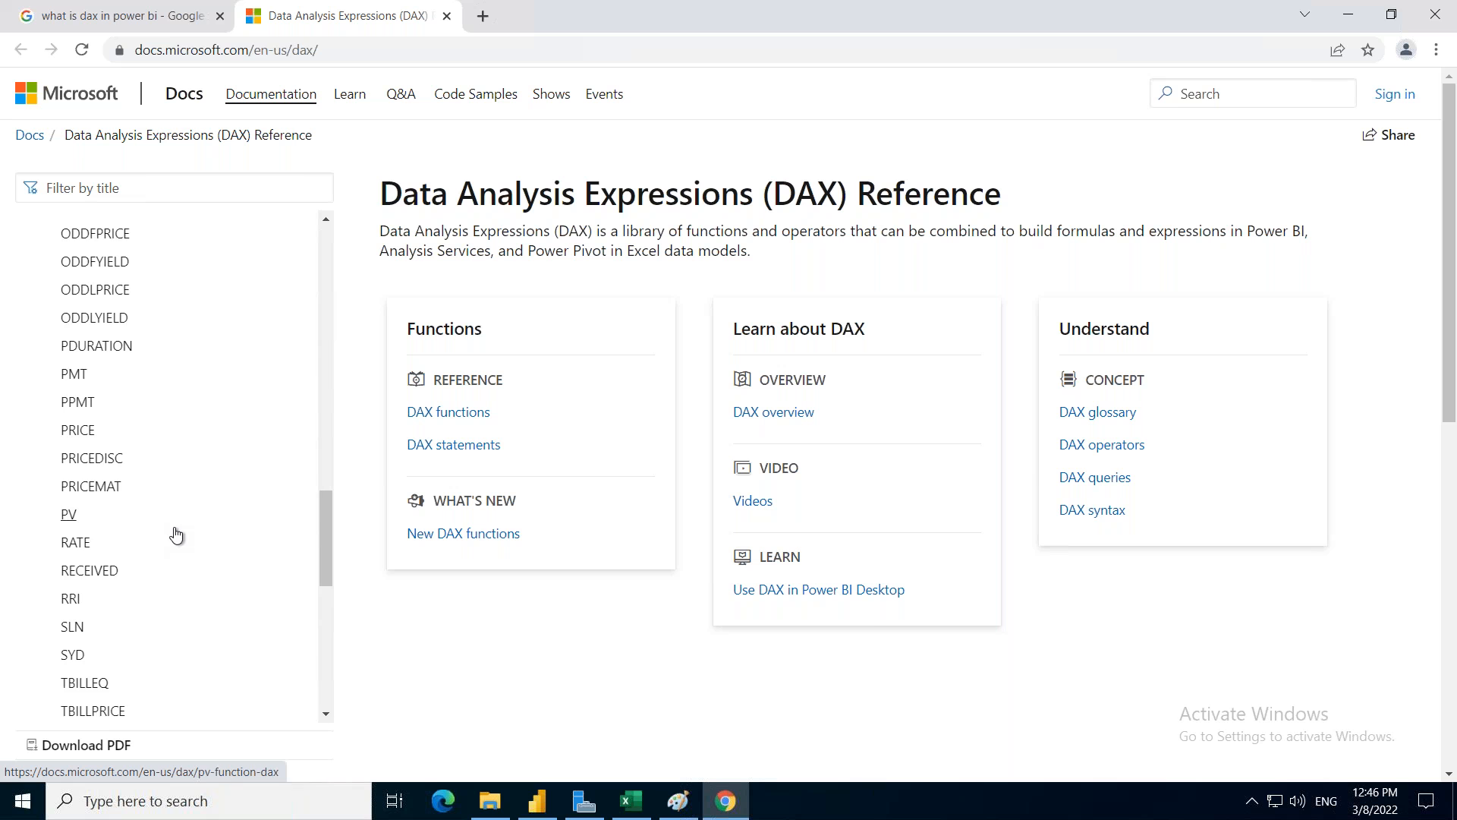
scroll(175, 537, down, 4)
scroll(76, 546, up, 17)
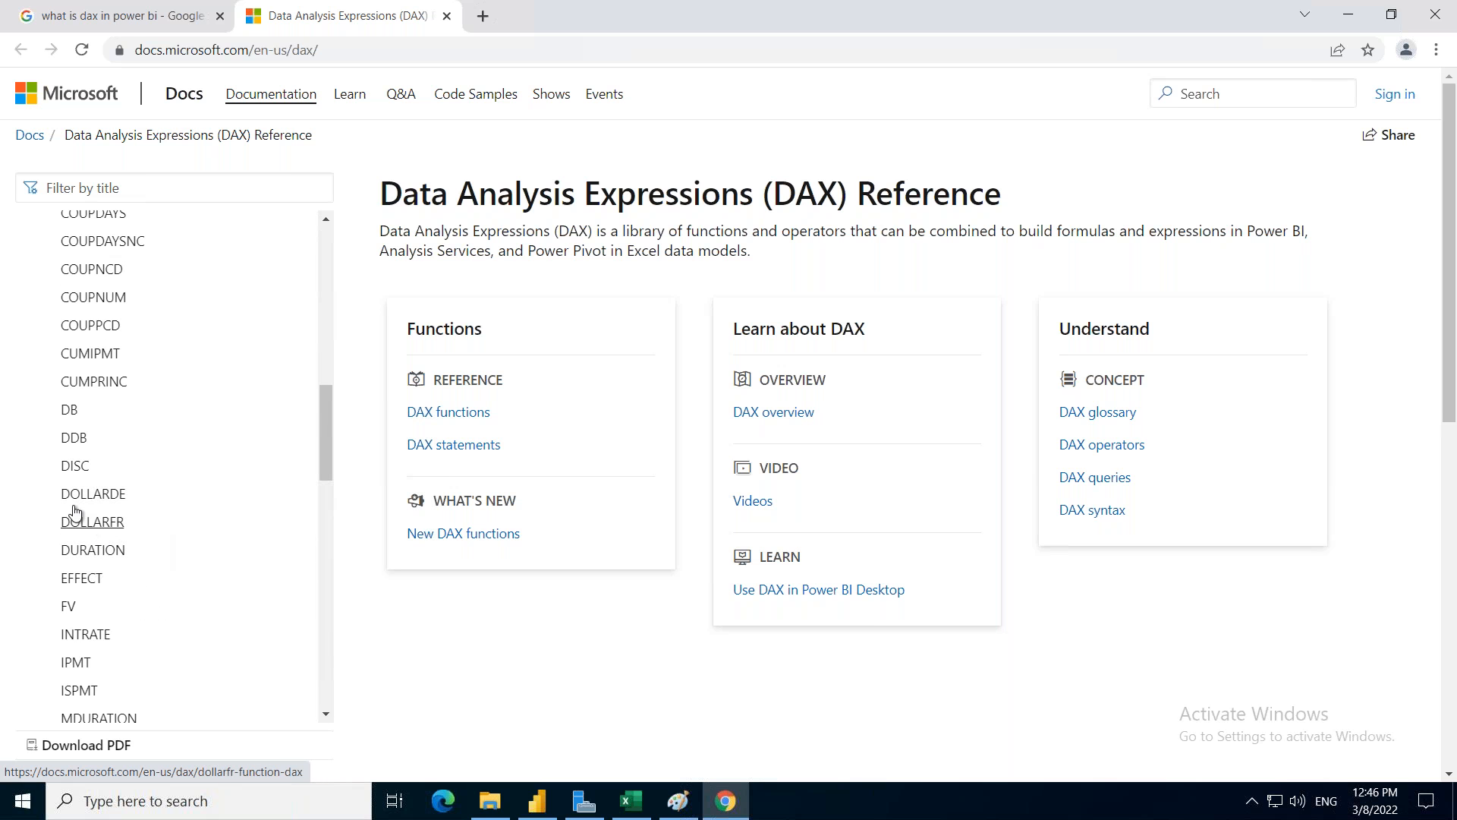
click(40, 679)
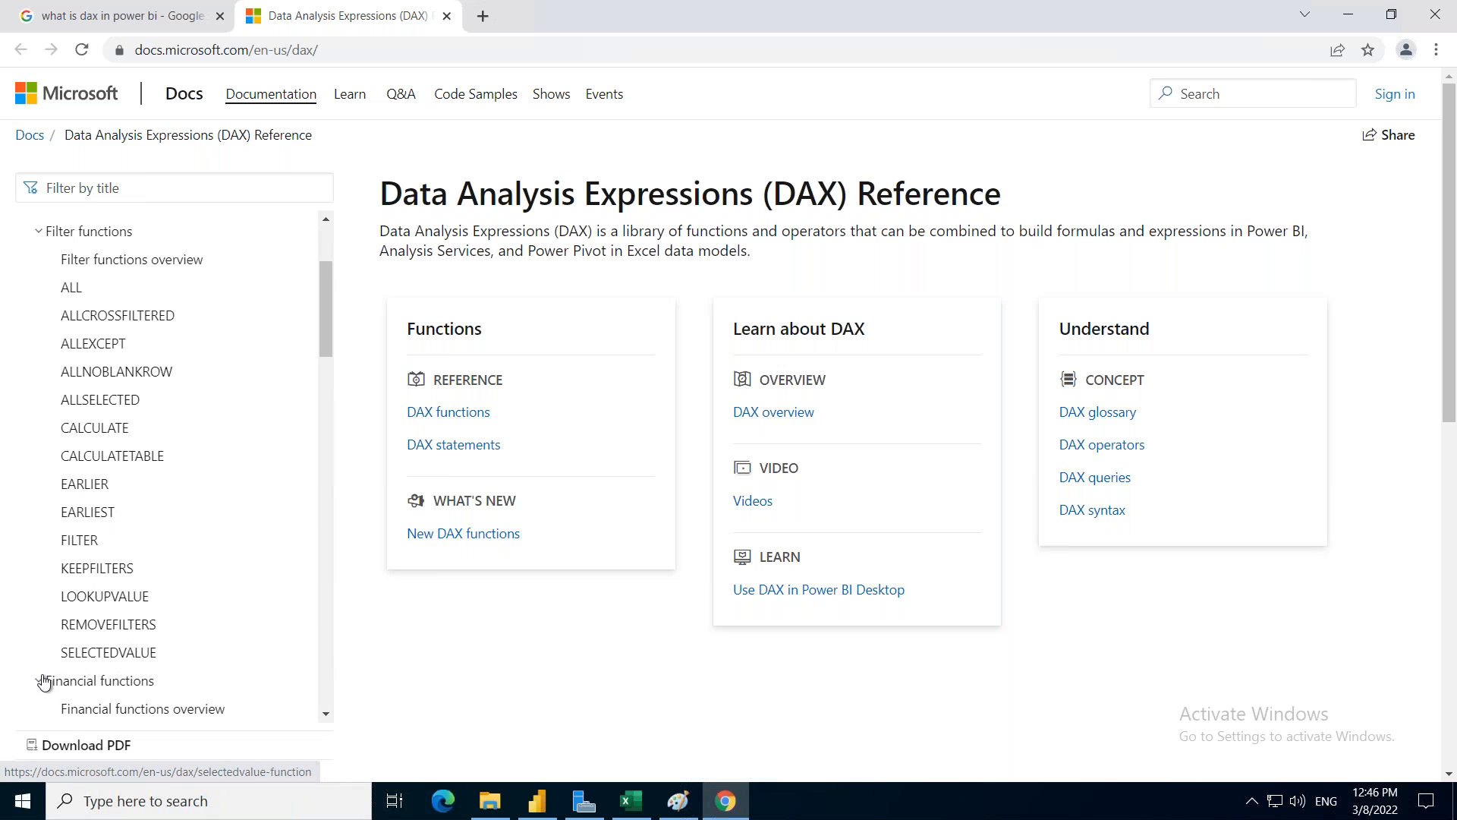
Expand Information functions in the contents, look through its list down to USERPRINCIPALNAME and collapse the category again
scroll(210, 609, down, 3)
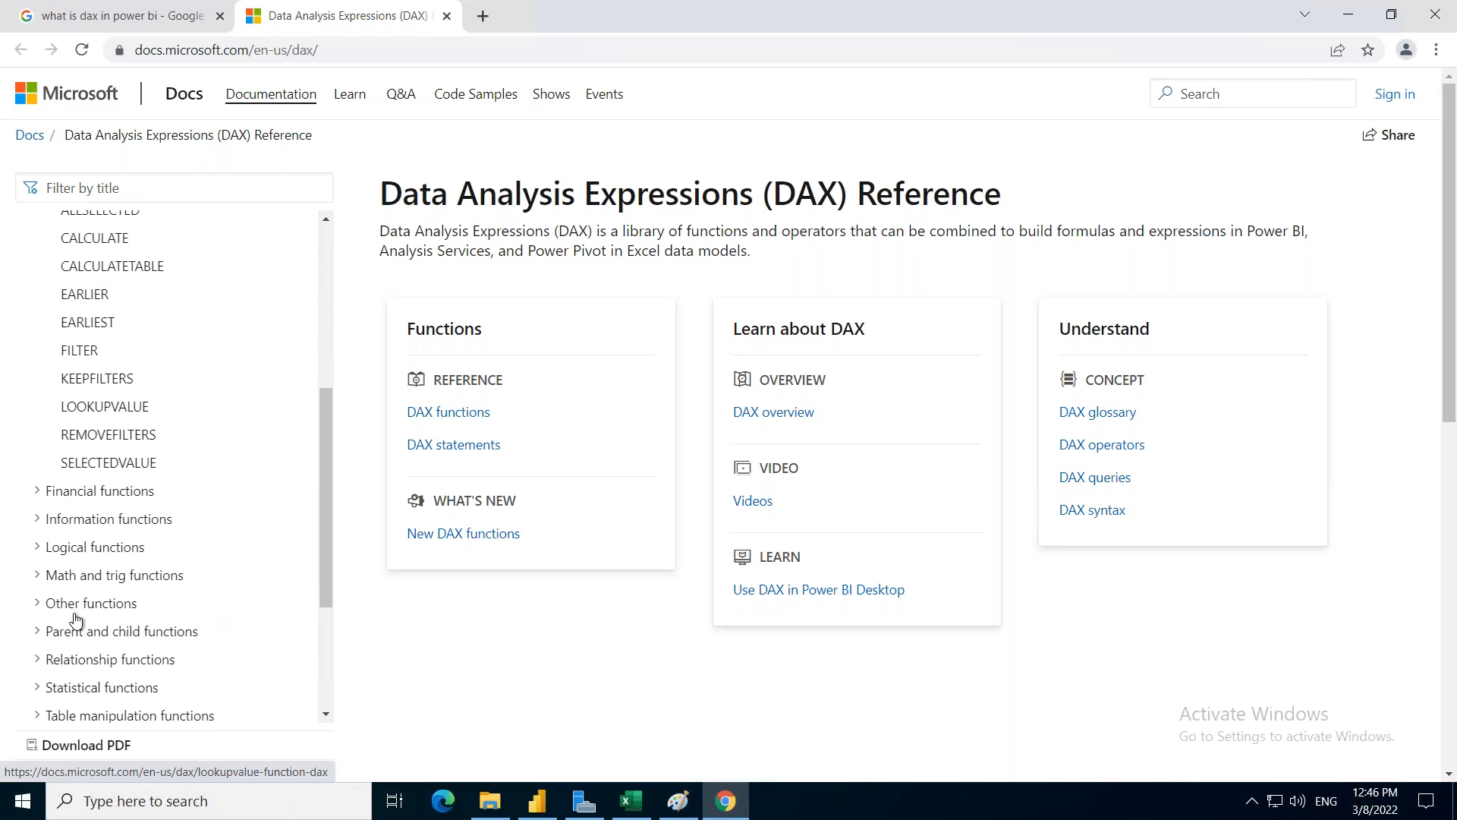
click(39, 521)
scroll(271, 523, down, 1)
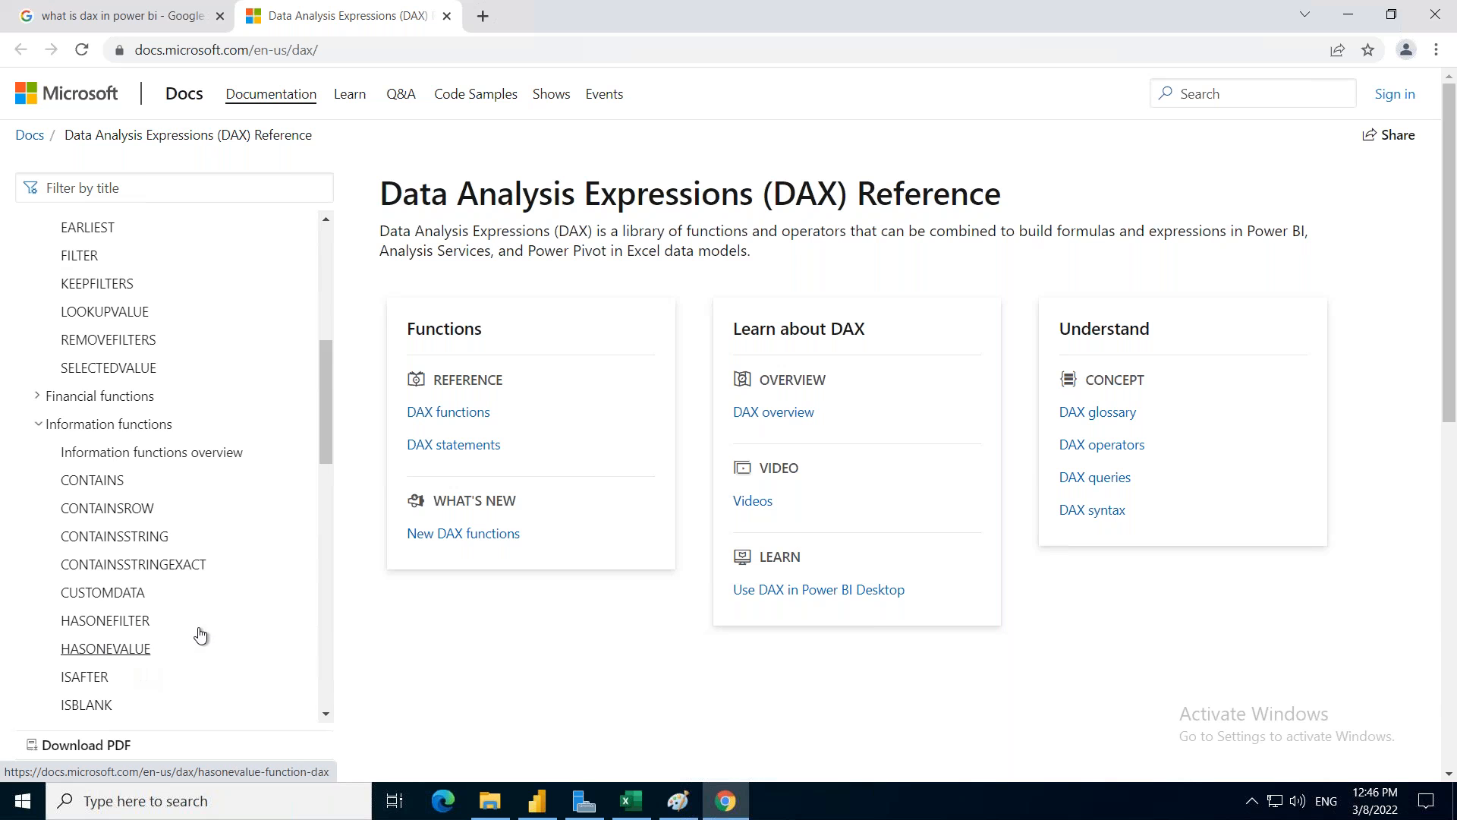
scroll(212, 638, down, 2)
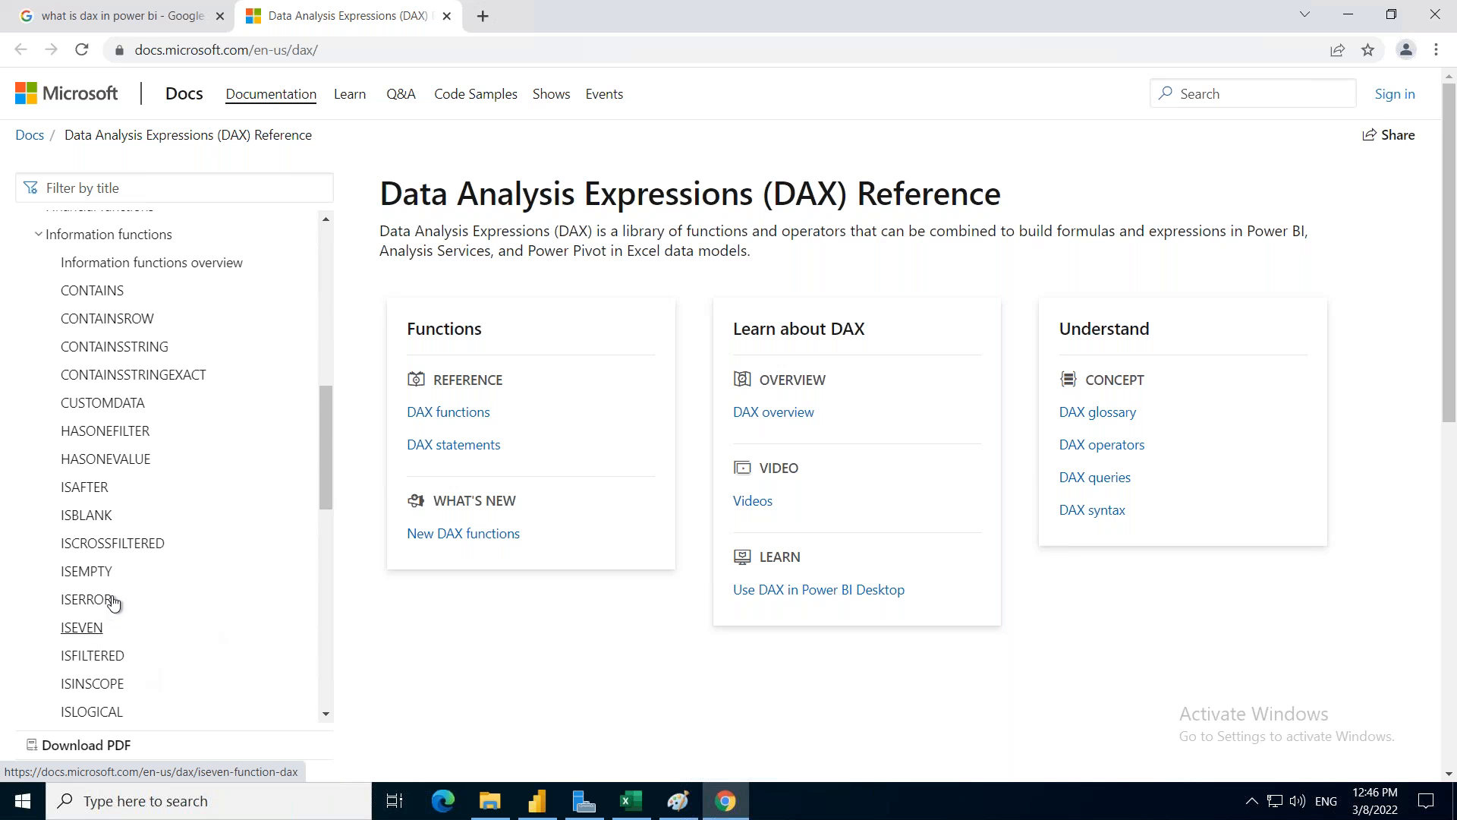
scroll(140, 590, down, 1)
scroll(142, 576, down, 3)
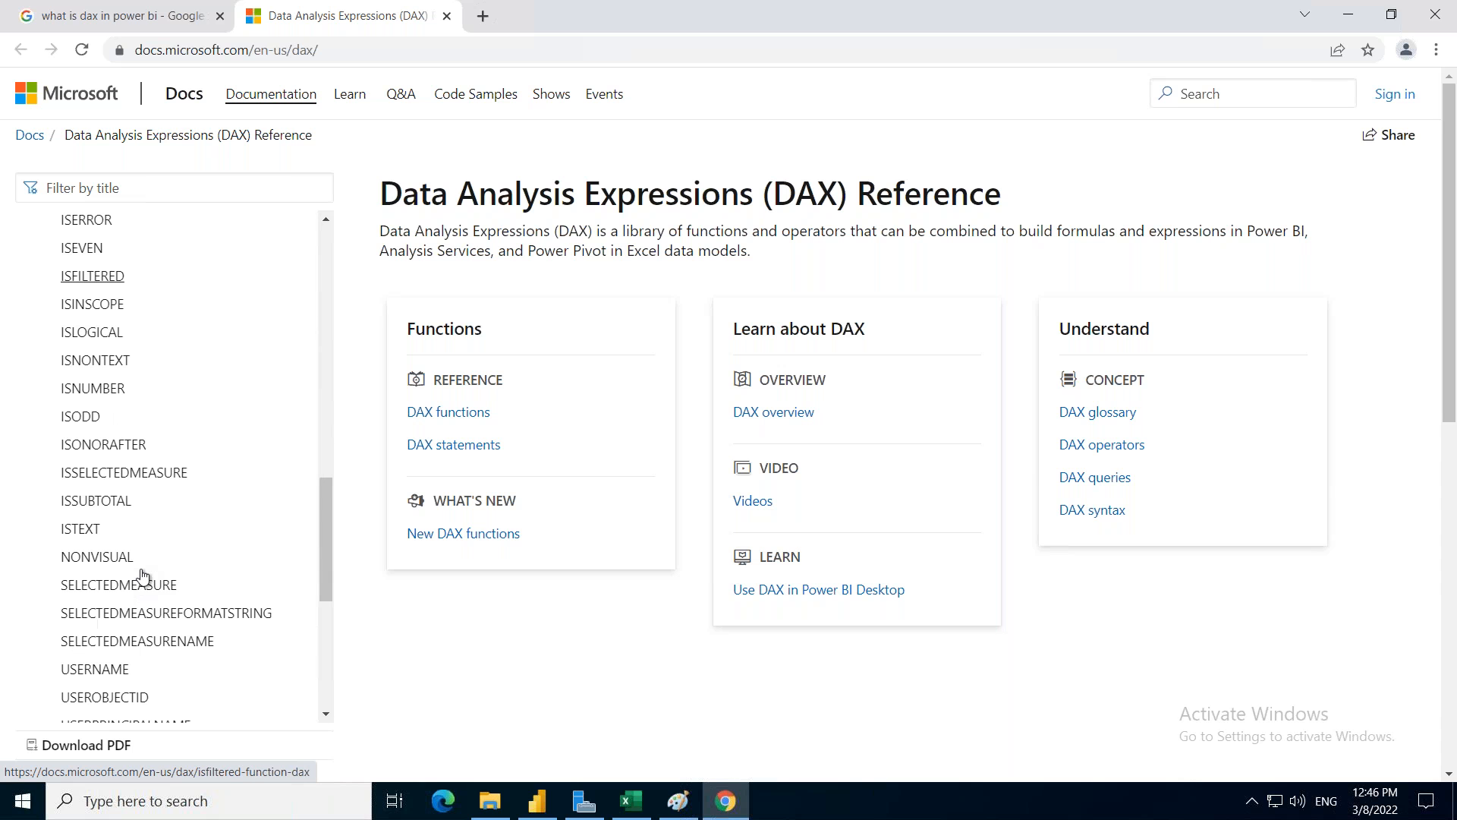
scroll(147, 568, down, 1)
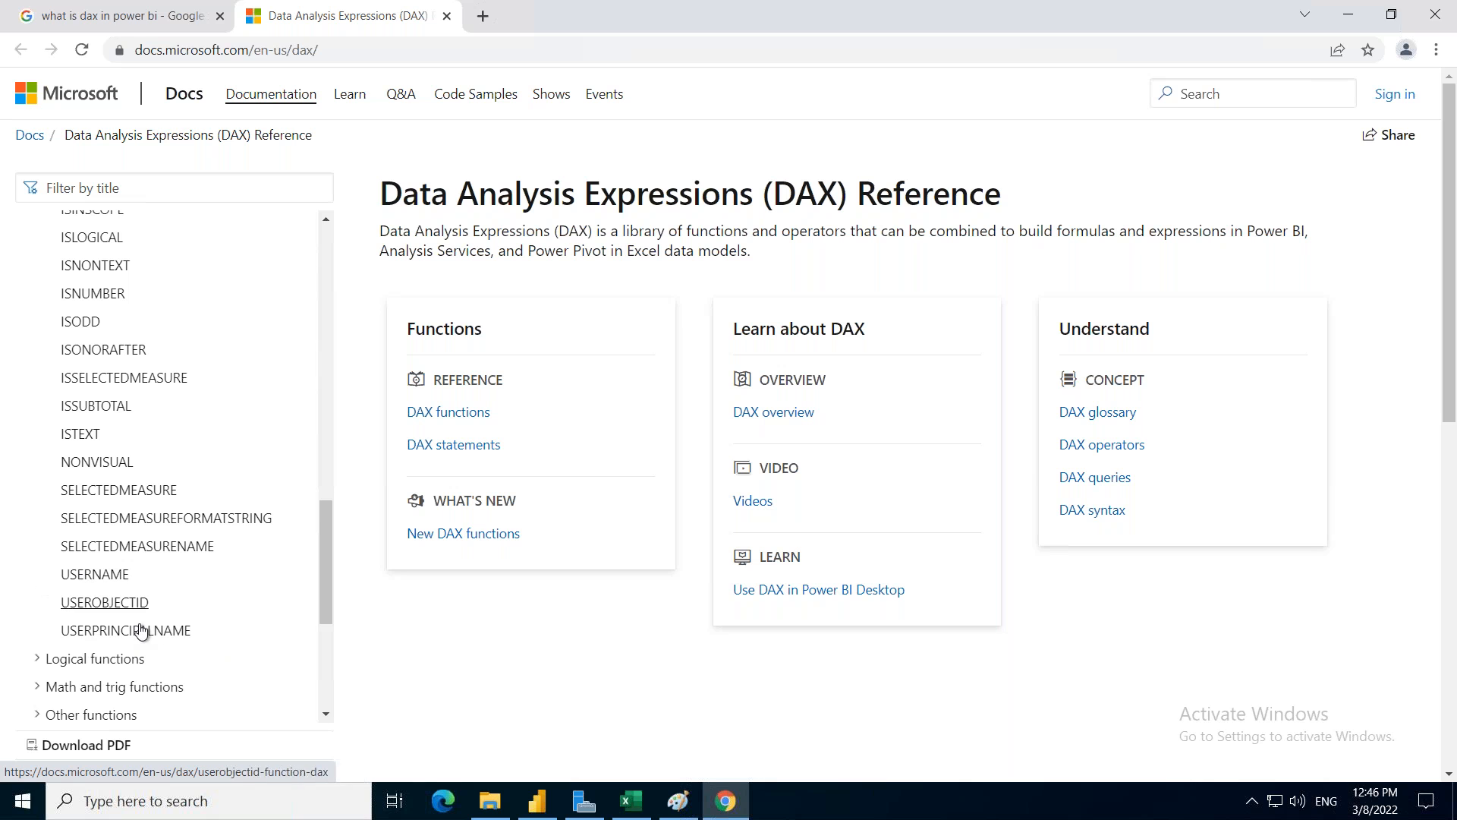
scroll(159, 619, up, 6)
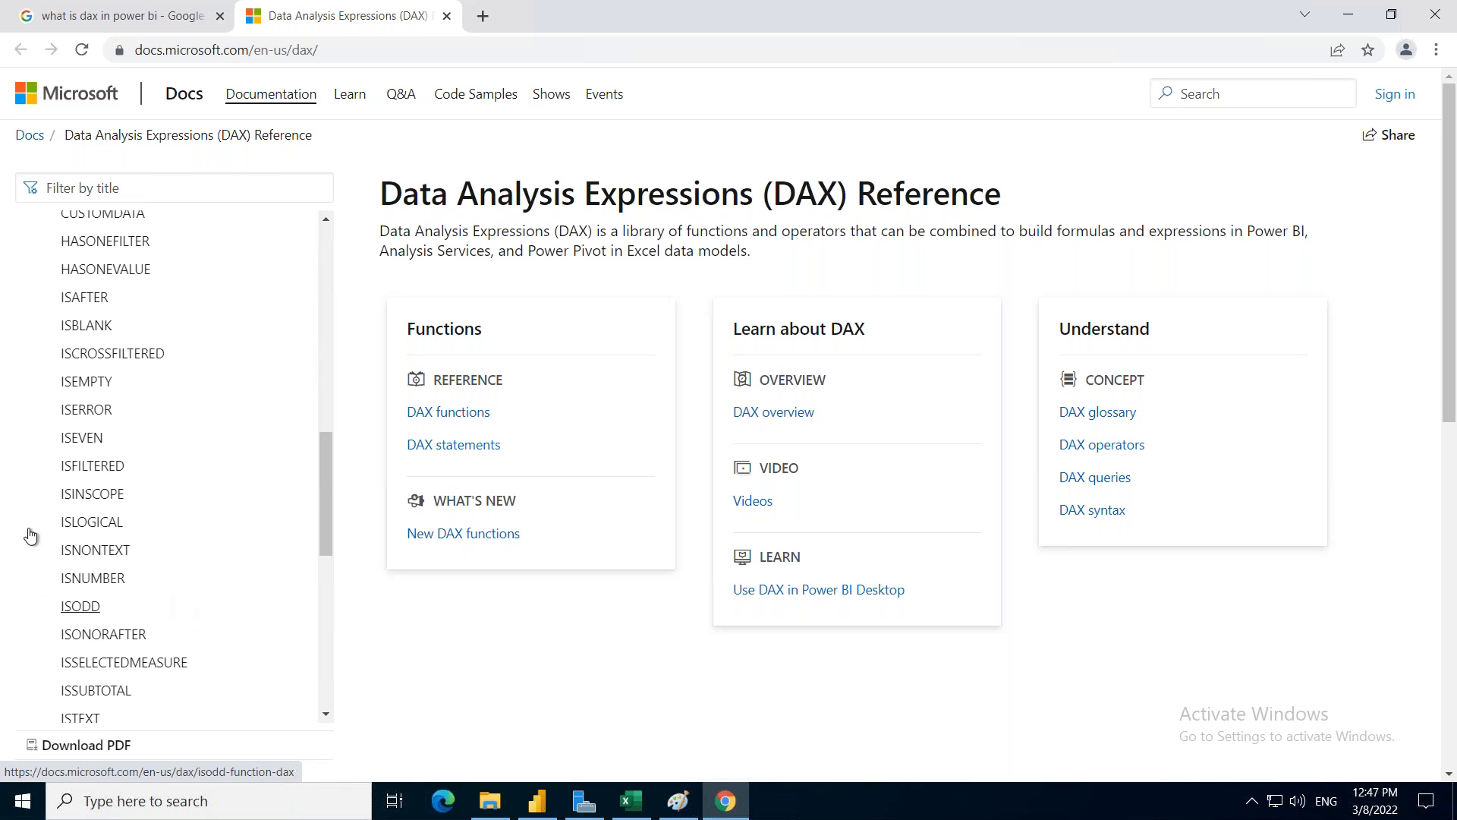
scroll(27, 530, up, 2)
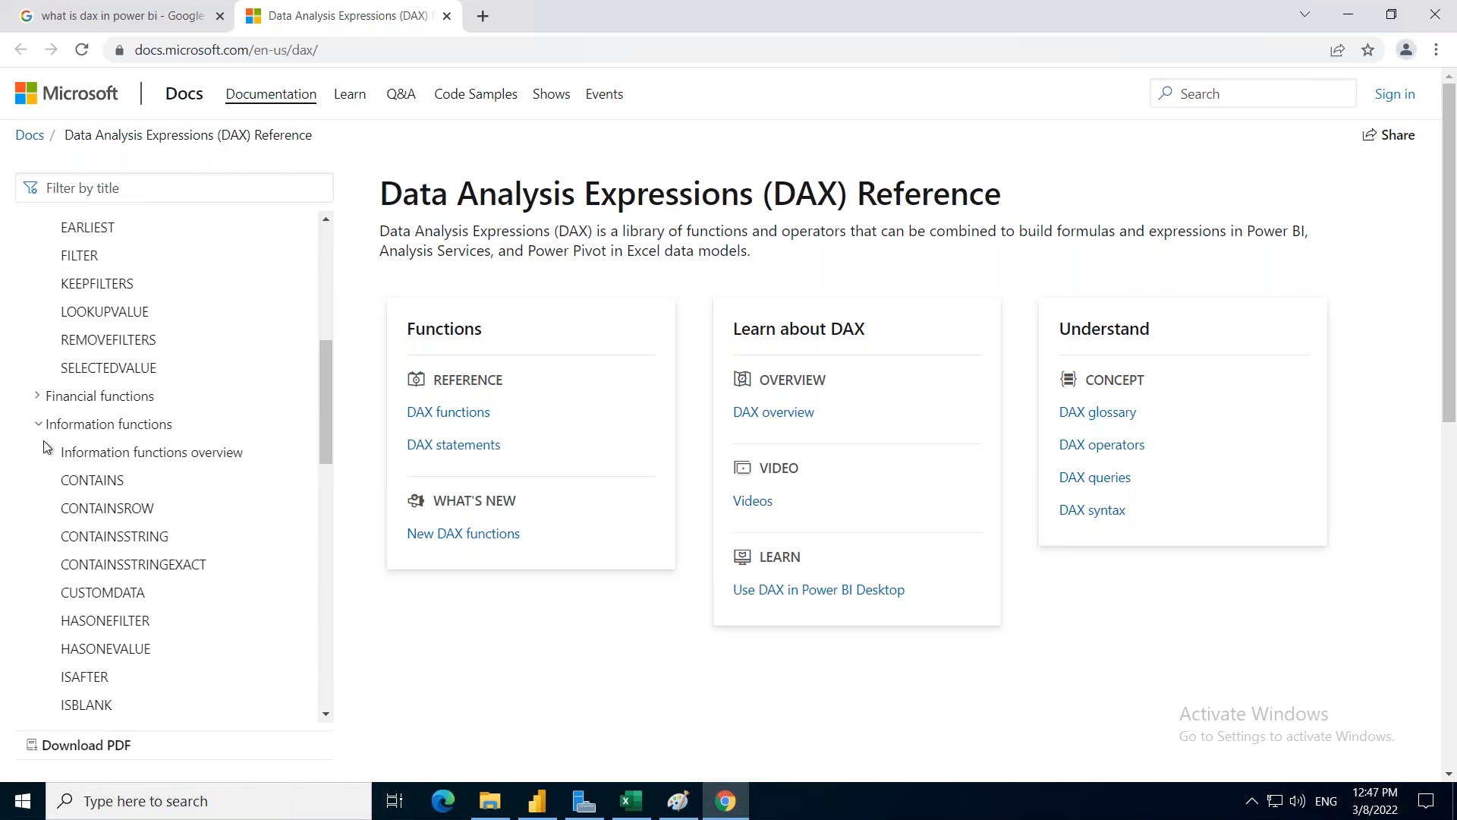
click(38, 424)
Expand Logical functions in the contents, look through its list from AND to TRUE and collapse the category again
click(39, 452)
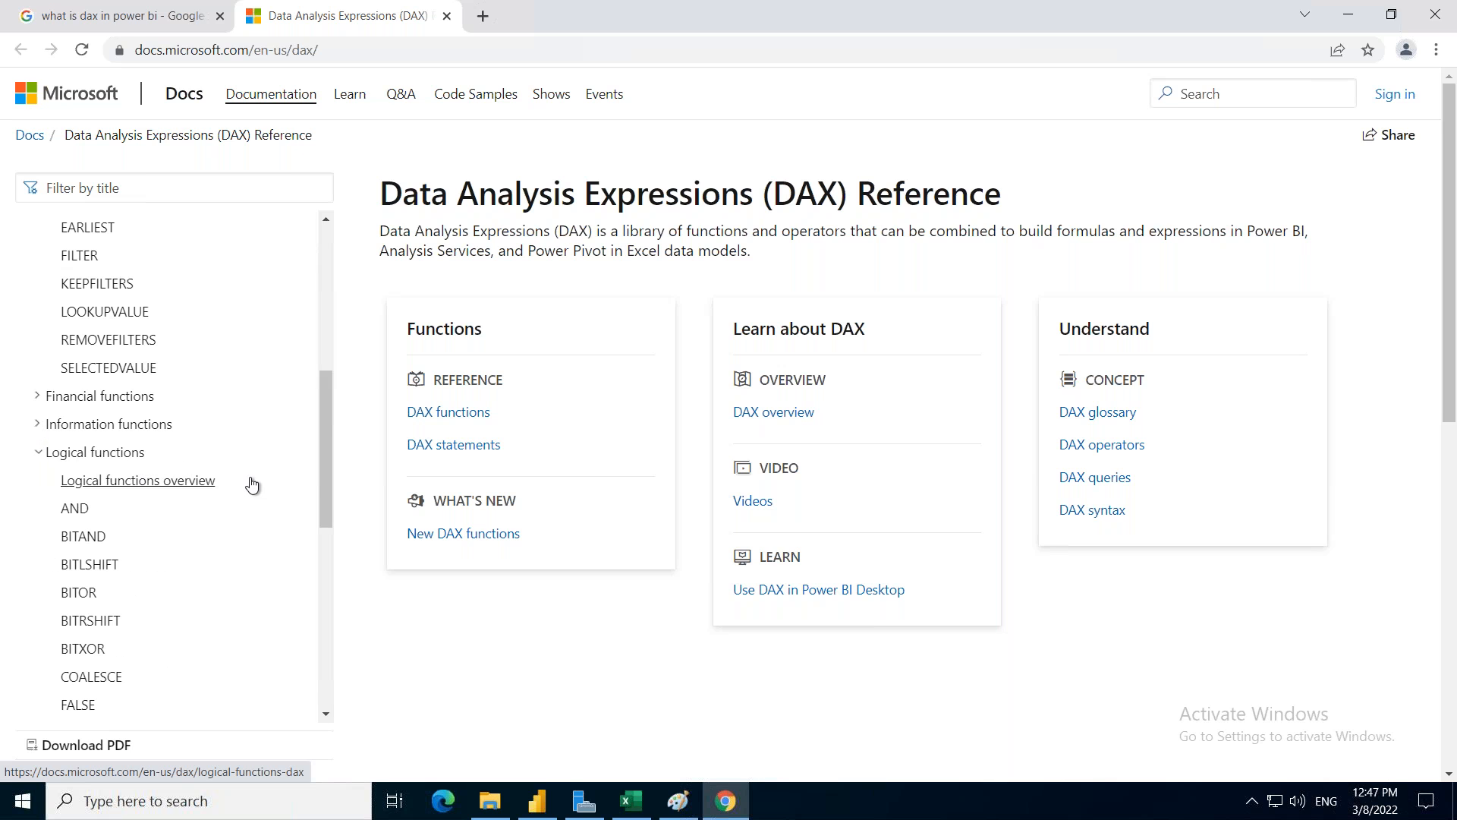
scroll(253, 484, down, 1)
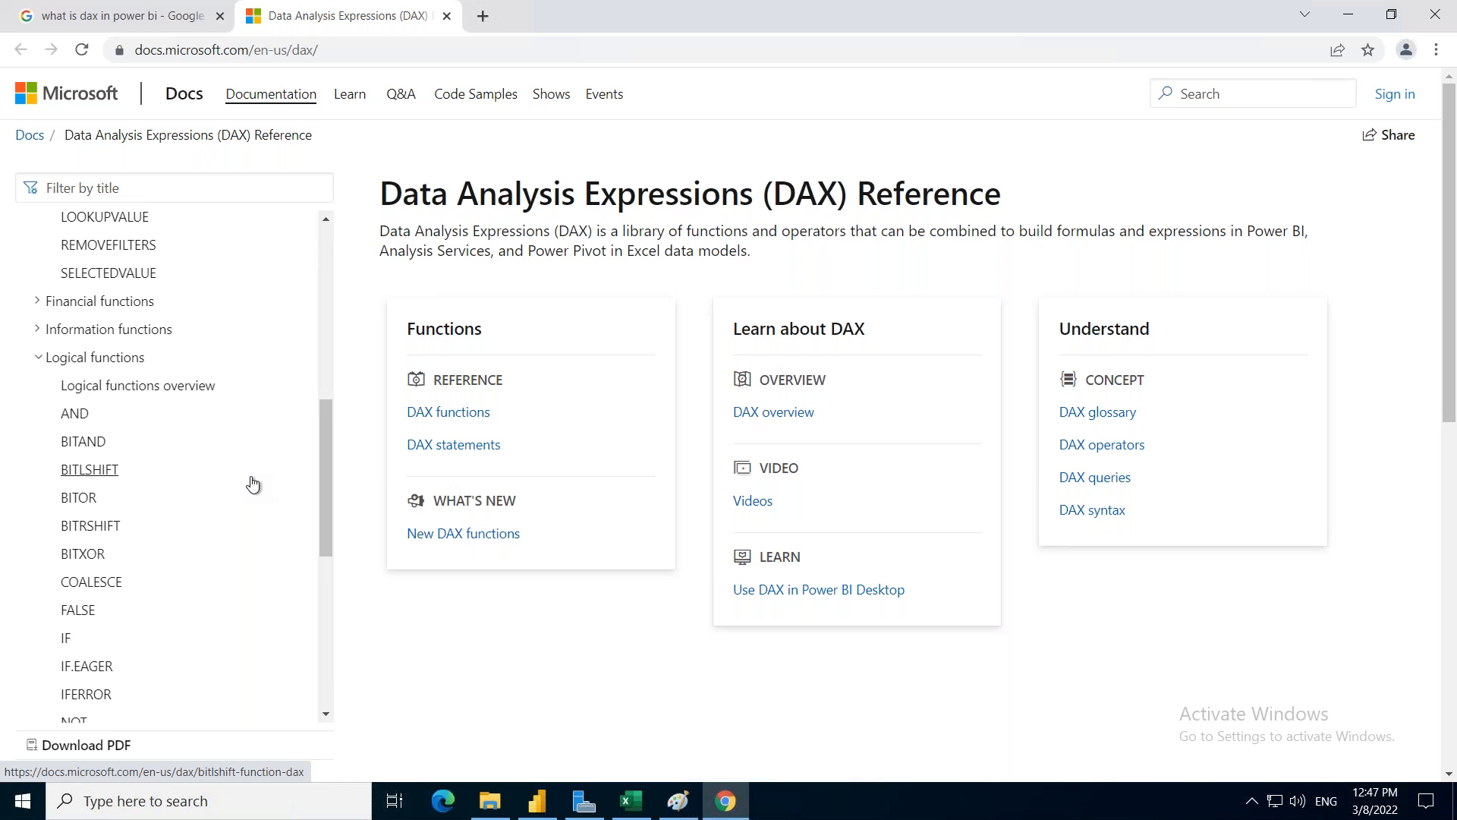
scroll(253, 485, down, 1)
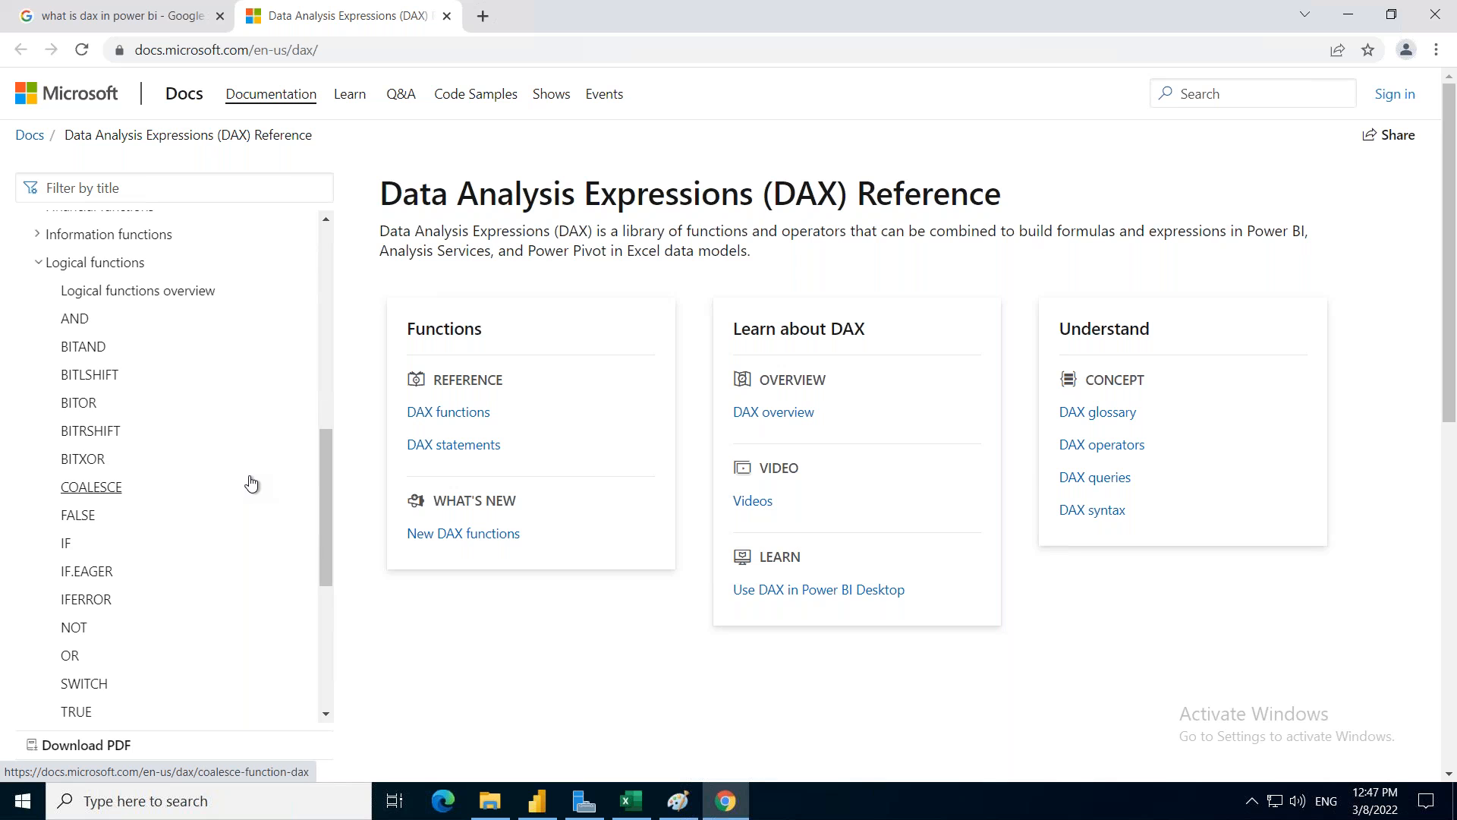
scroll(251, 484, down, 1)
scroll(251, 484, up, 1)
click(36, 268)
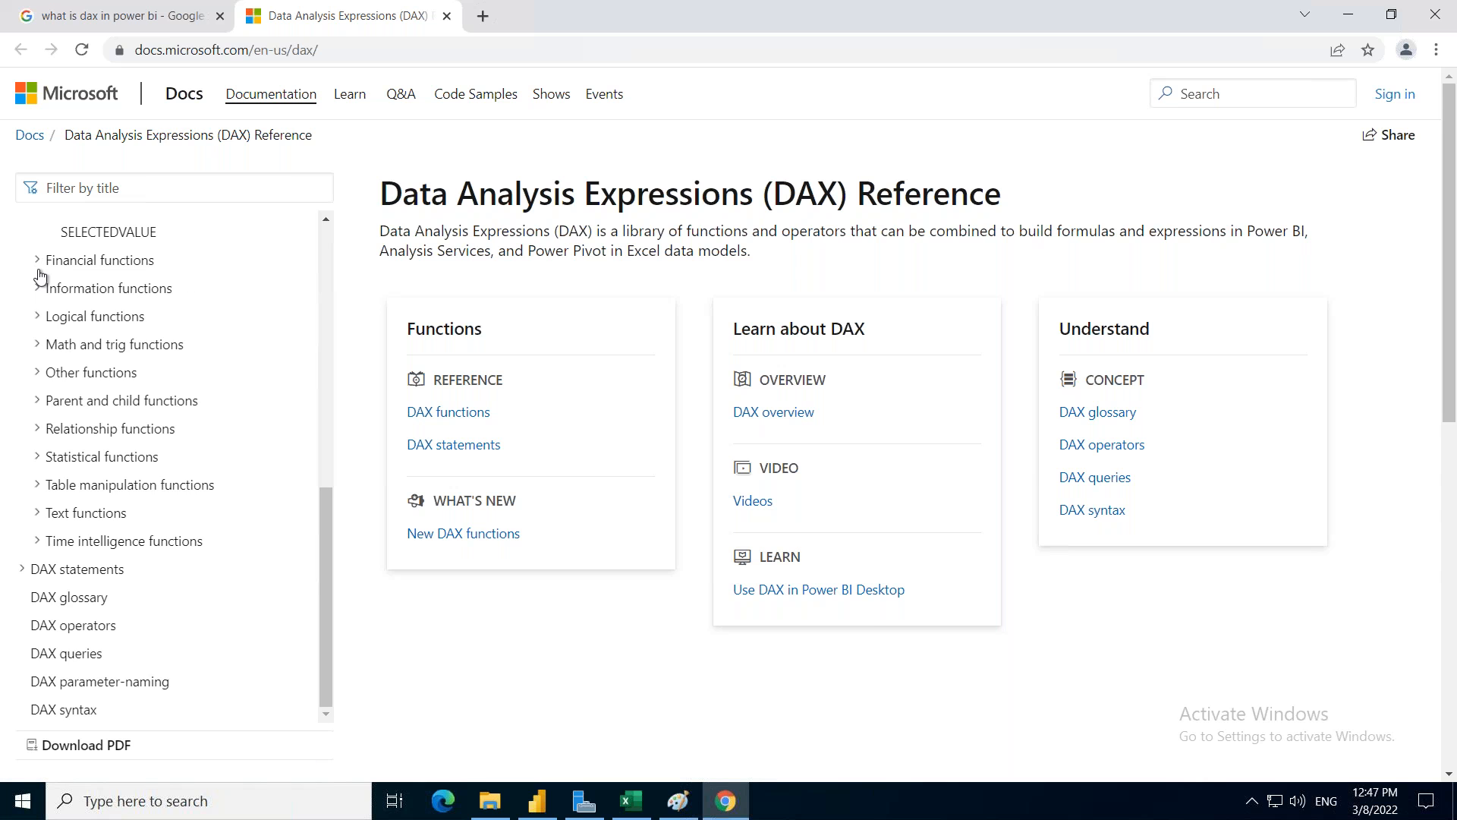
Expand Math and trig functions in the contents, look through its list from ABS to SQRTPI and collapse the category again
click(40, 347)
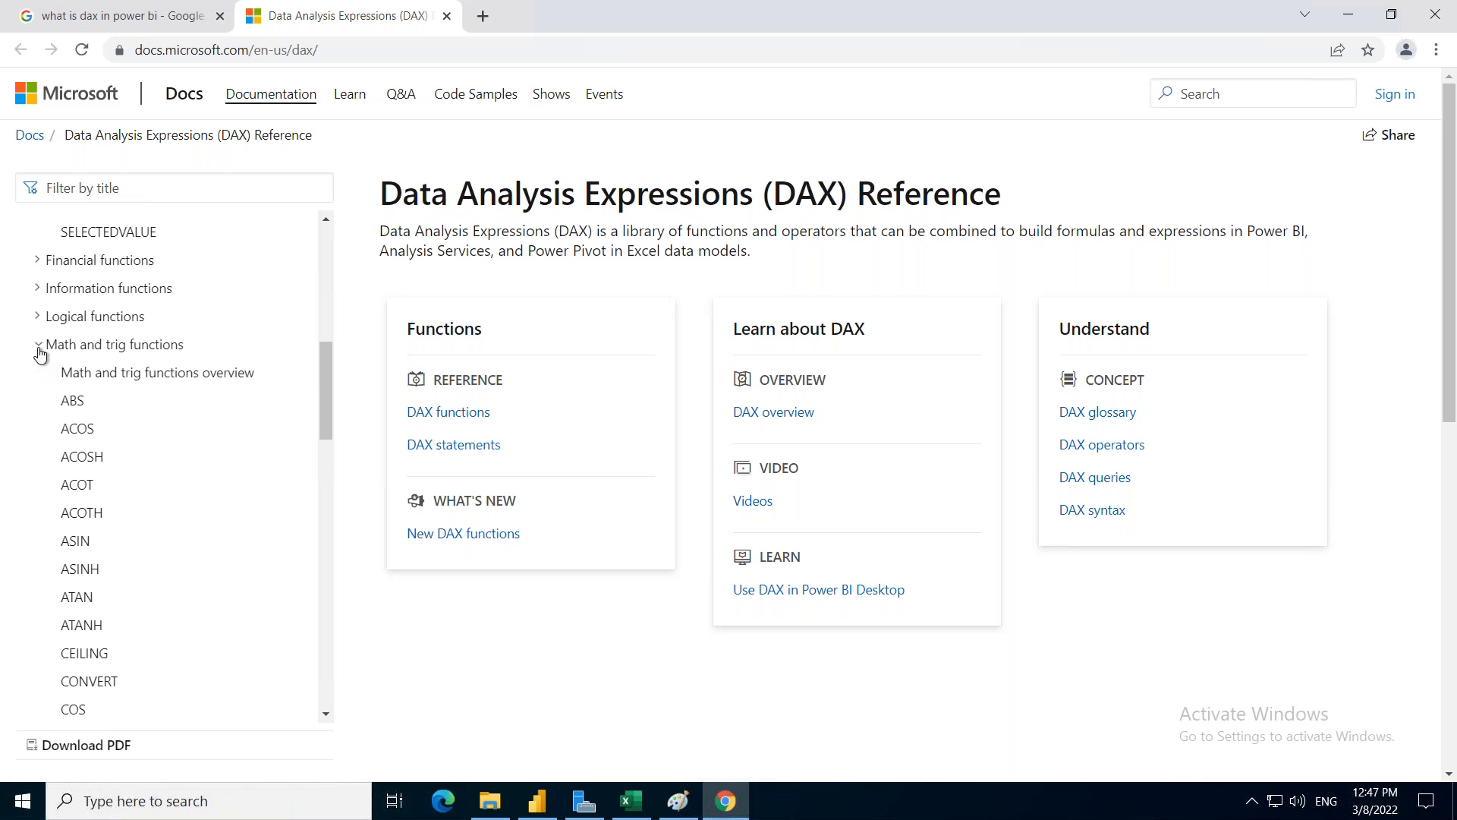
scroll(126, 521, down, 4)
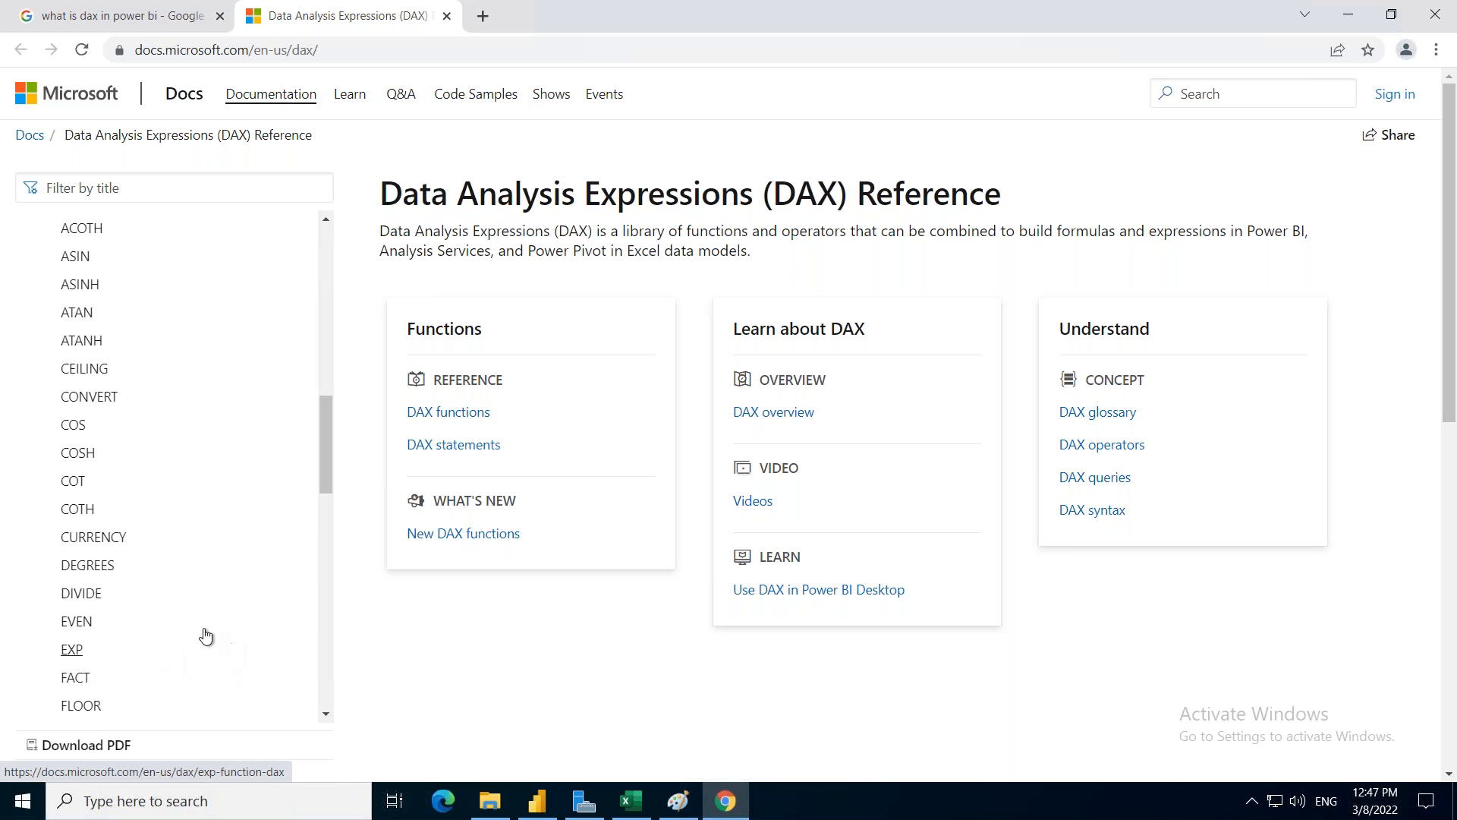
scroll(152, 622, down, 4)
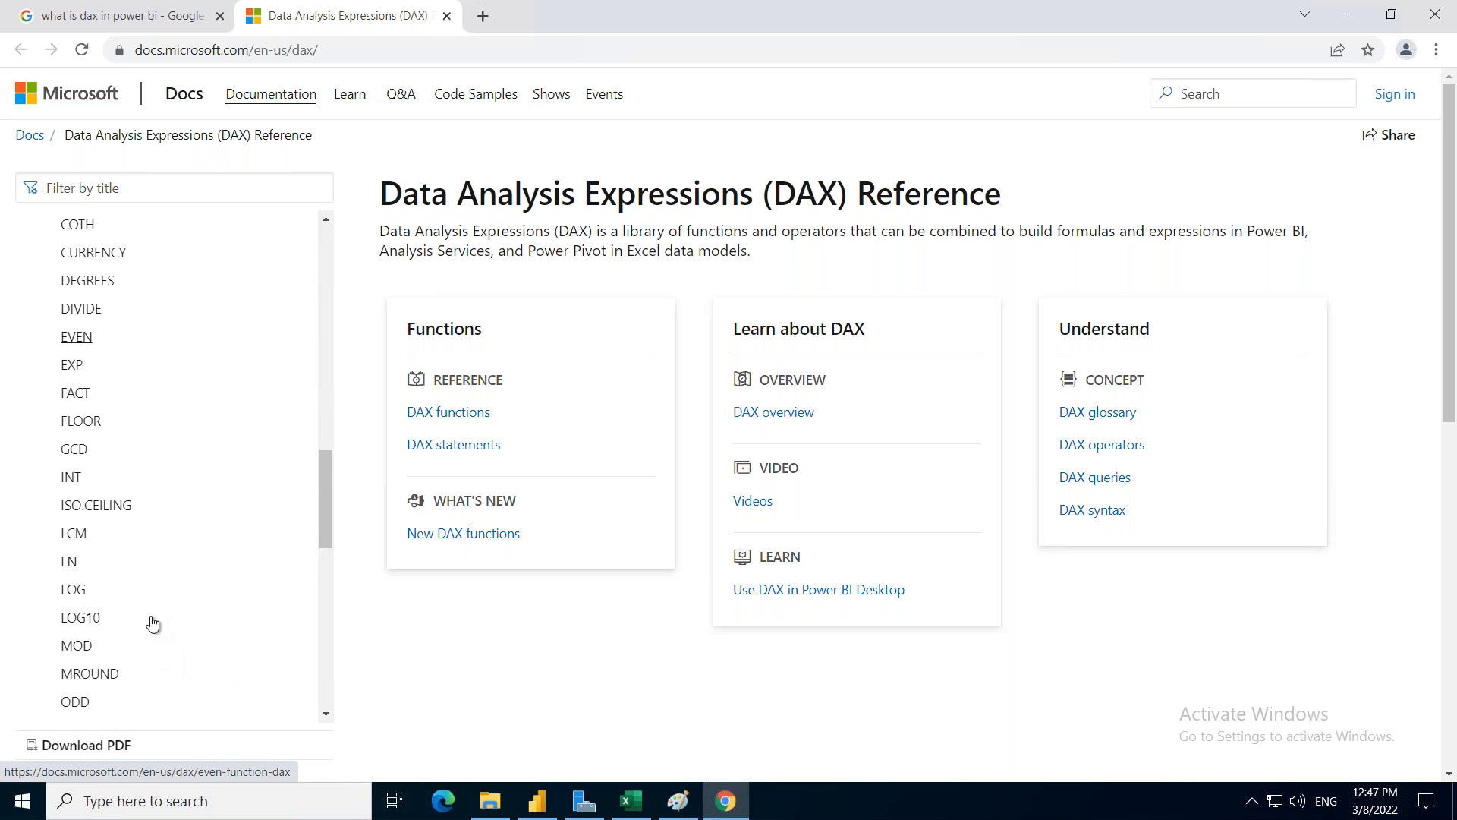
scroll(151, 614, down, 1)
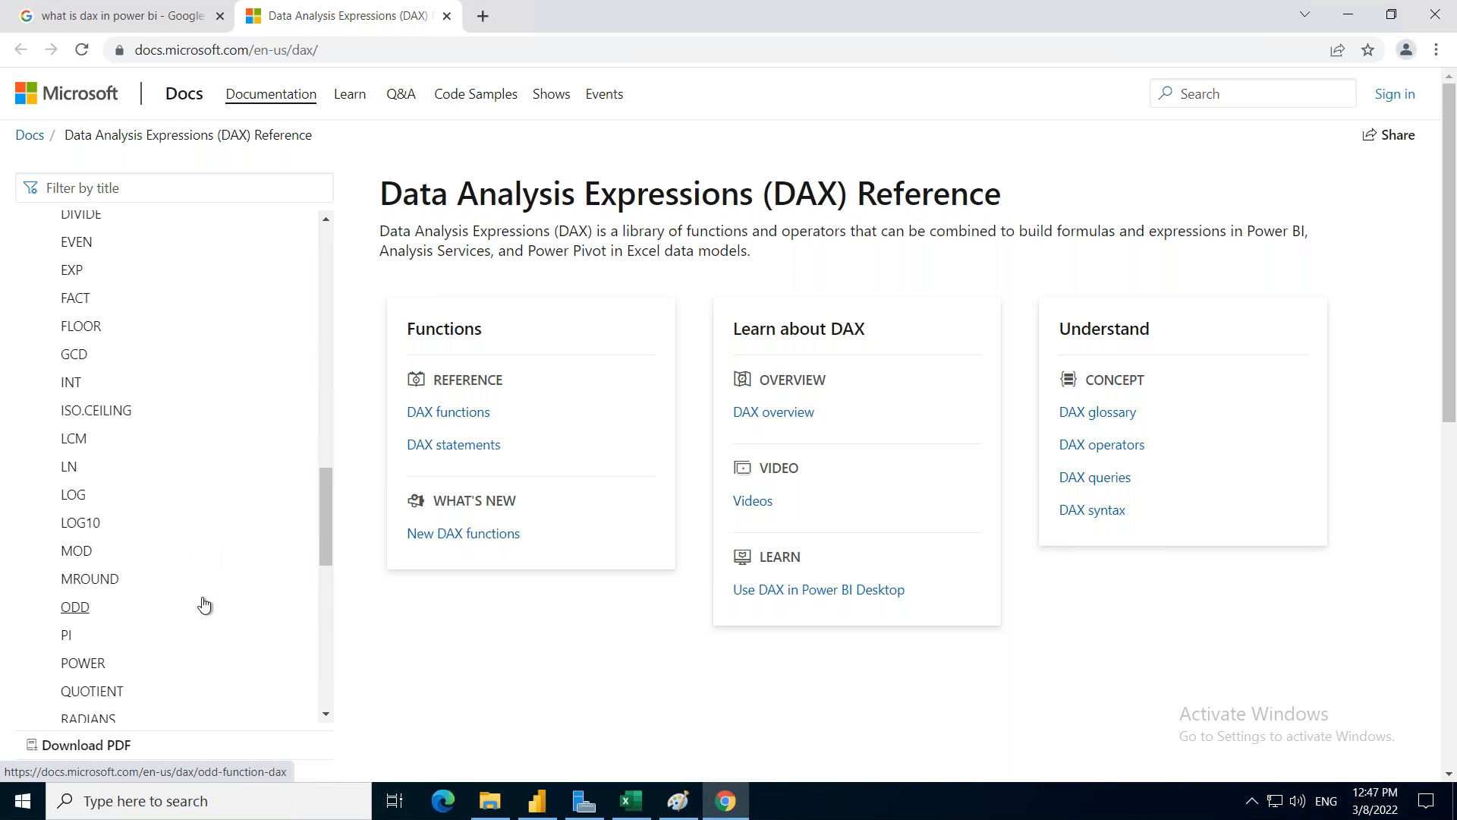
scroll(204, 600, down, 3)
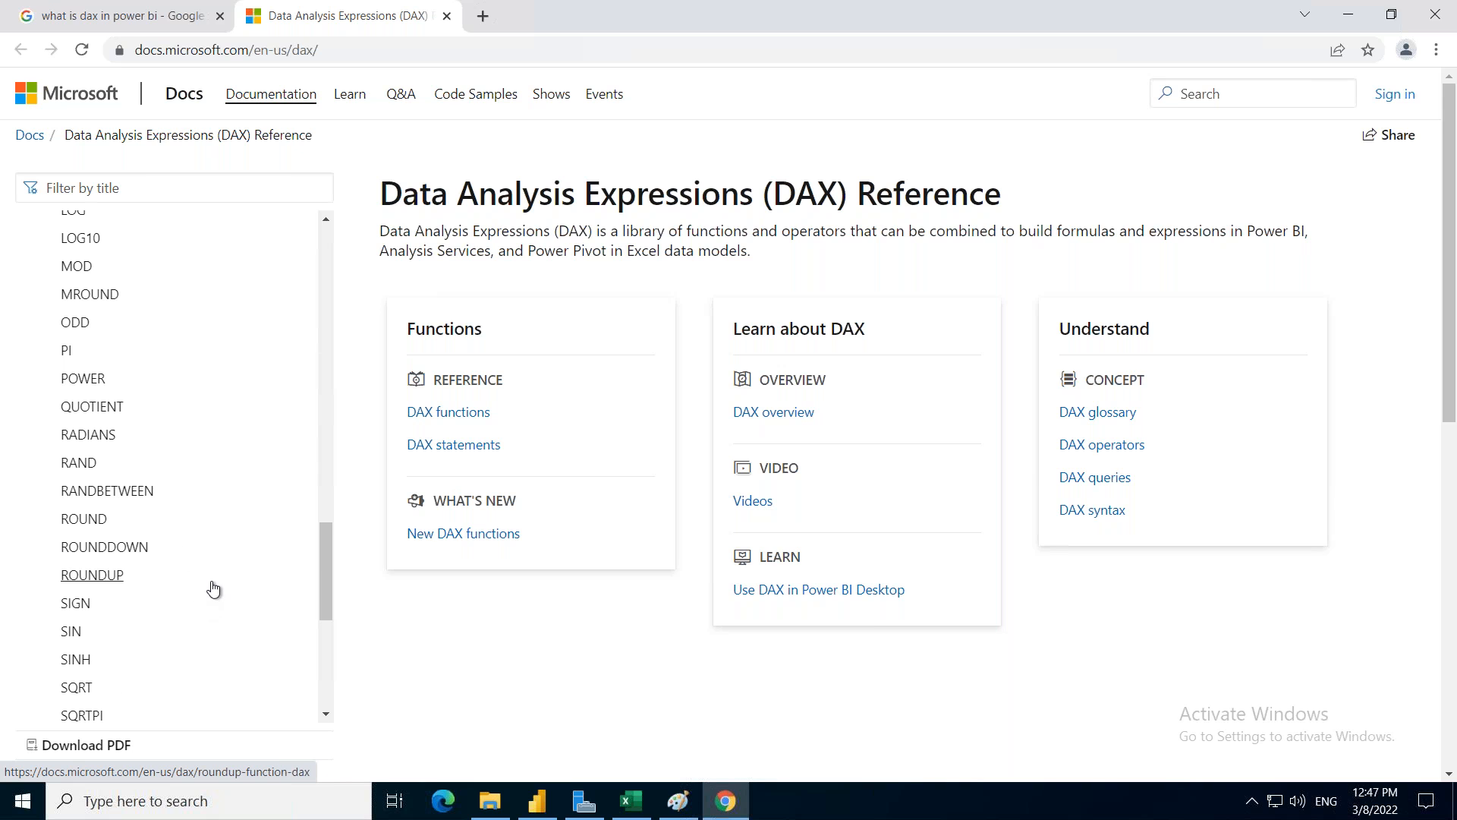
scroll(120, 438, up, 8)
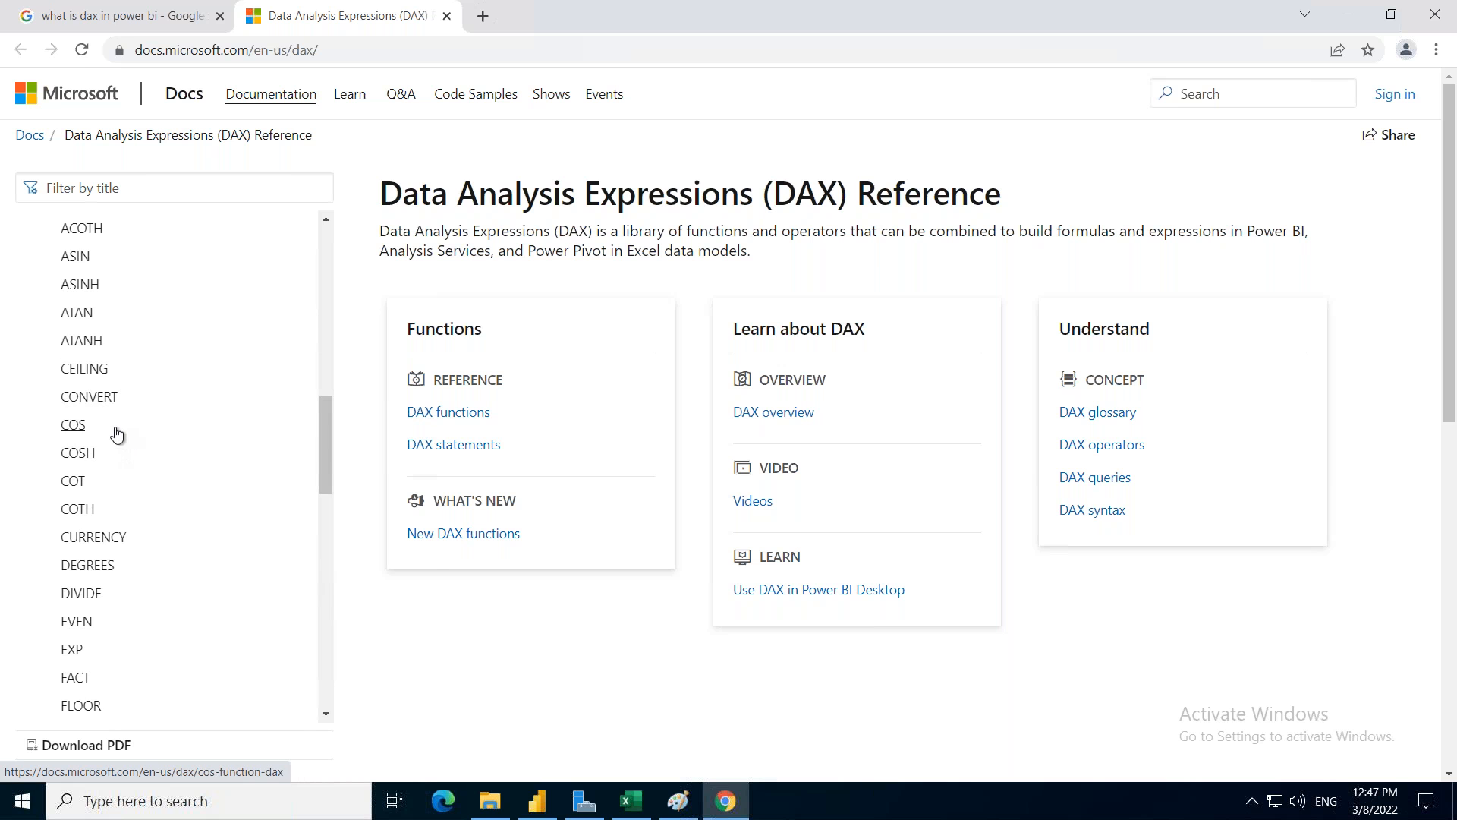
scroll(116, 434, up, 6)
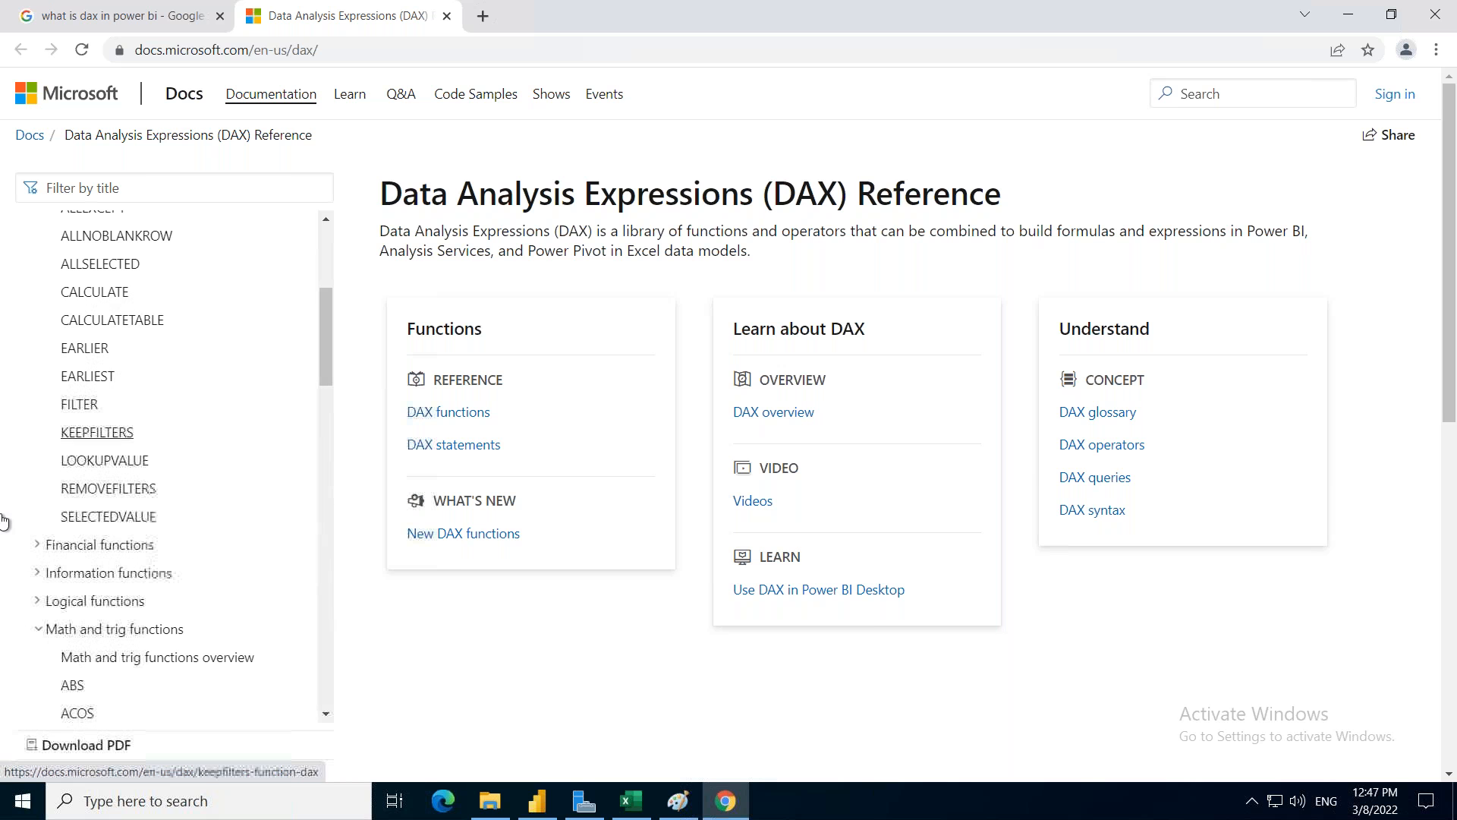
click(42, 629)
scroll(177, 596, down, 4)
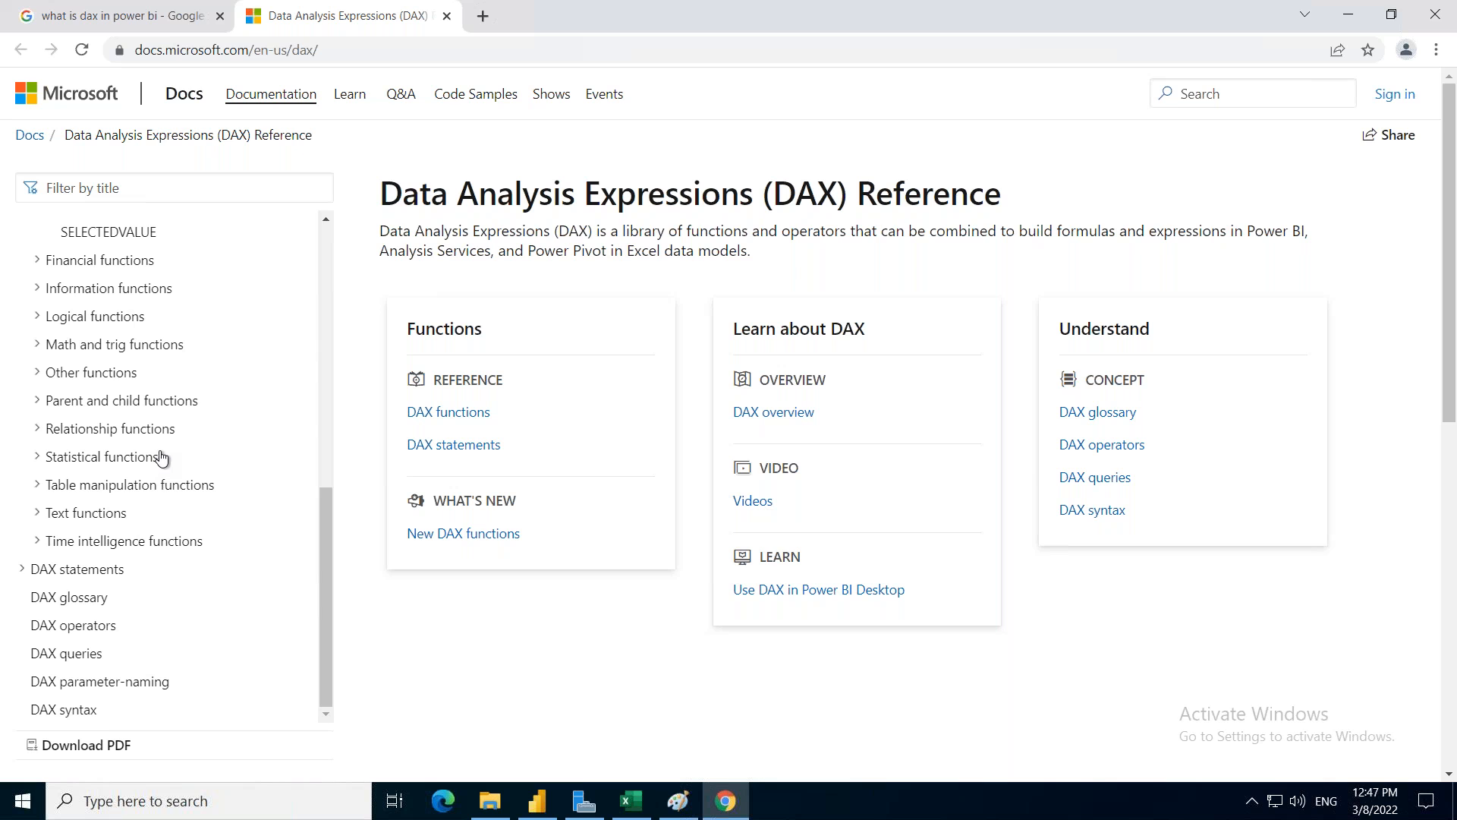
Expand Other functions, Parent and child functions and Relationship functions in turn to view each function list, collapsing each category again
click(42, 381)
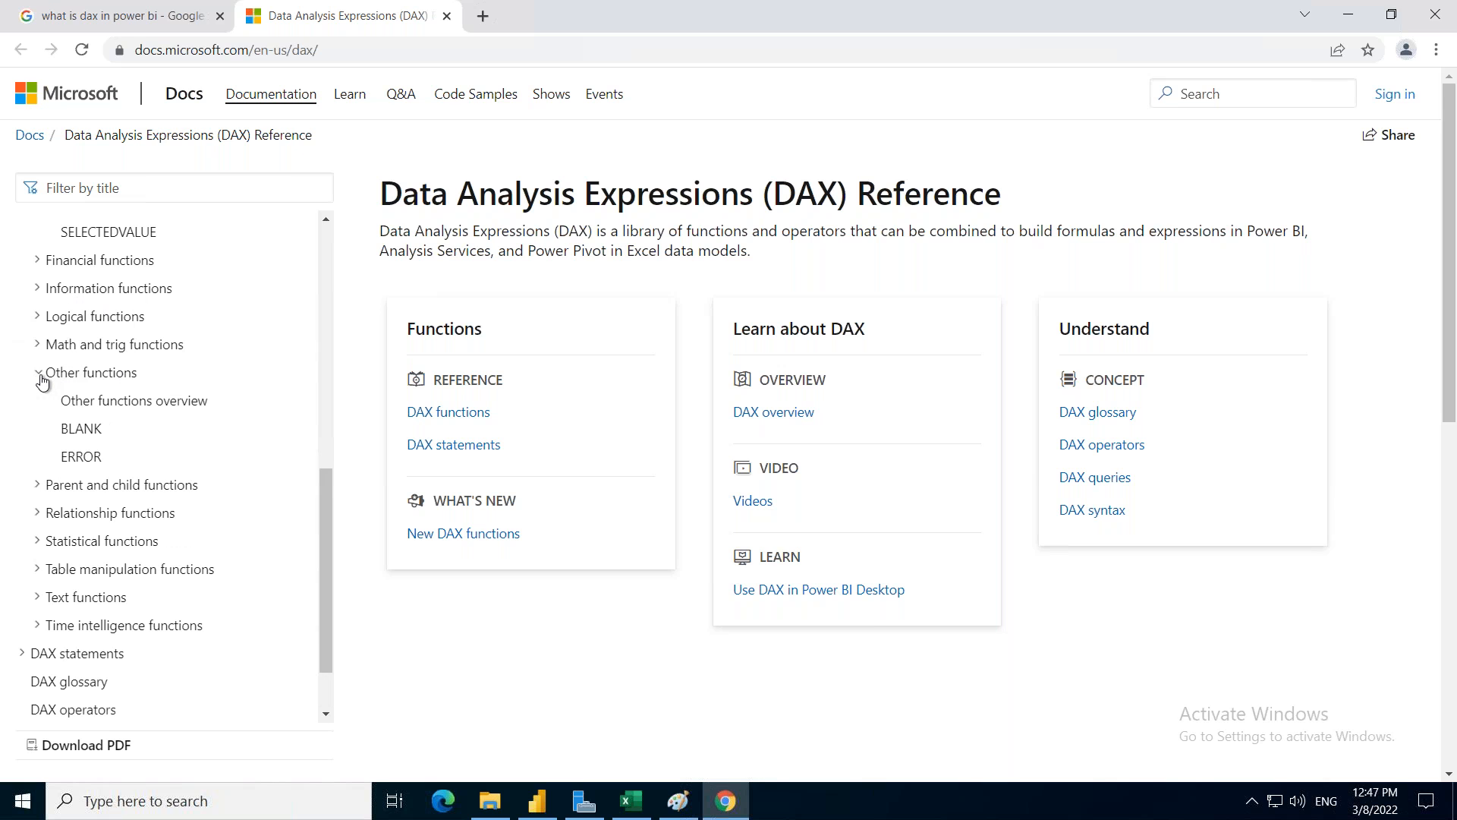
click(42, 382)
click(42, 401)
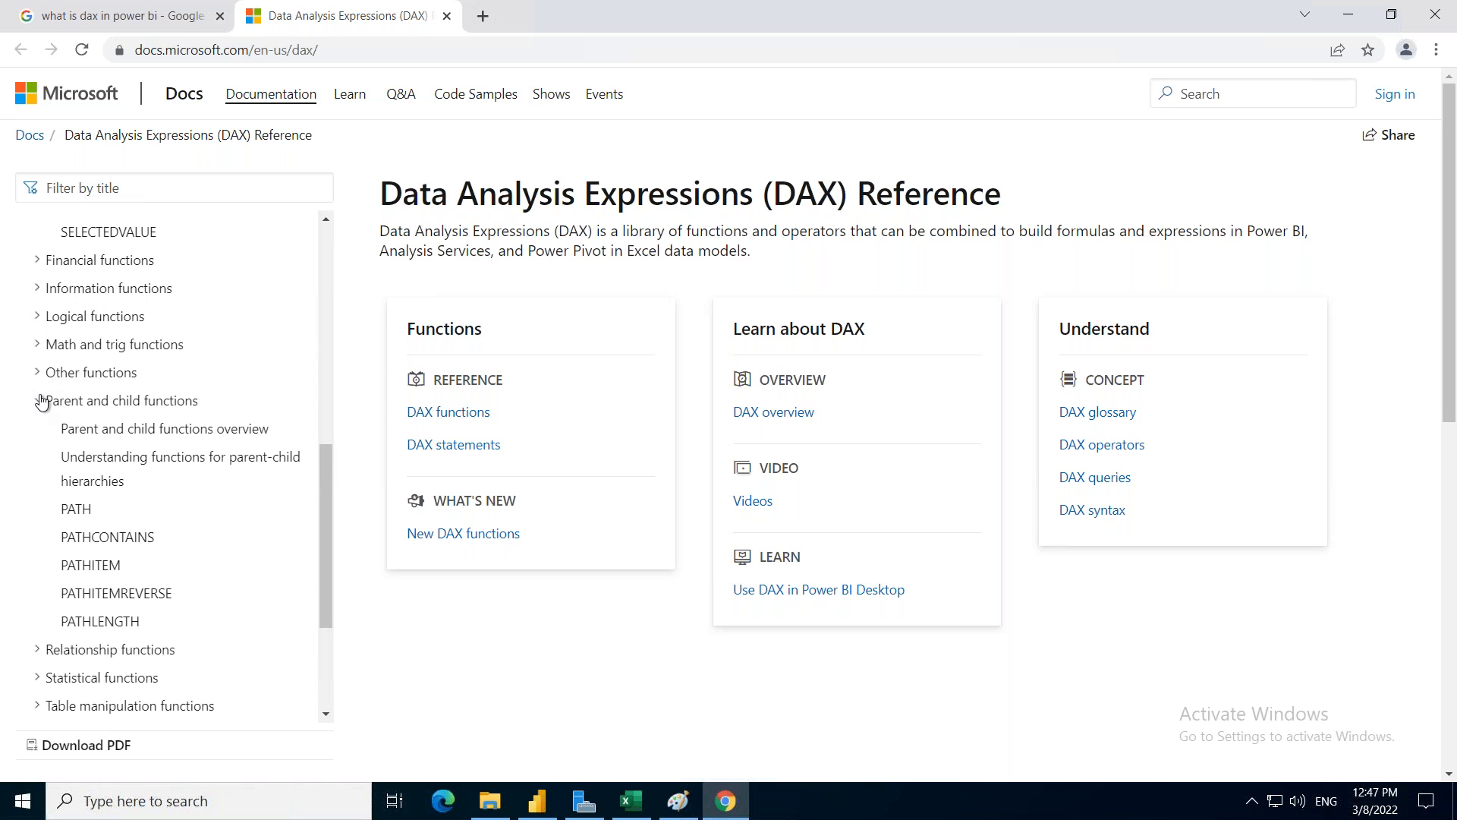
click(42, 401)
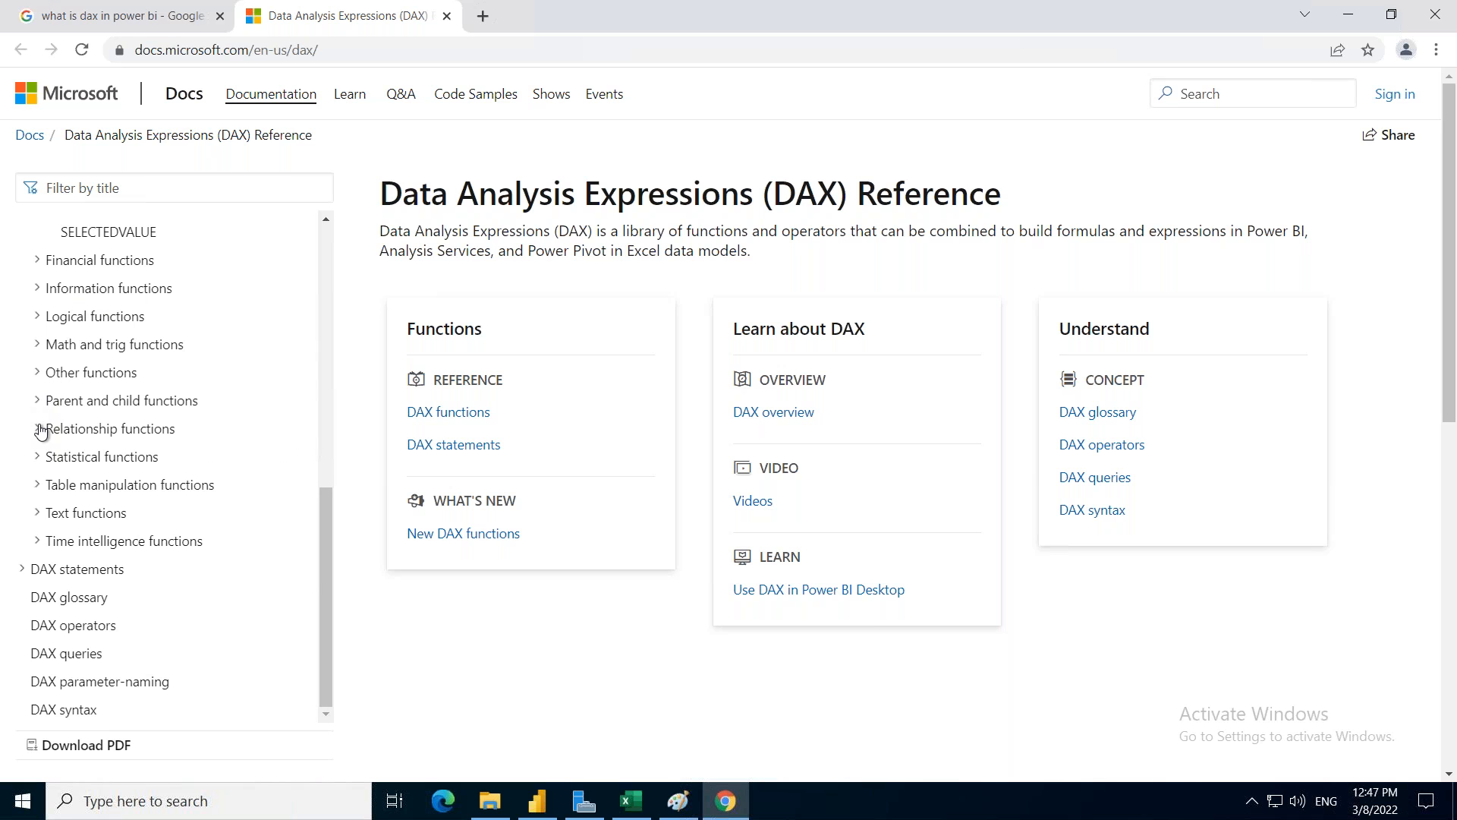
click(41, 430)
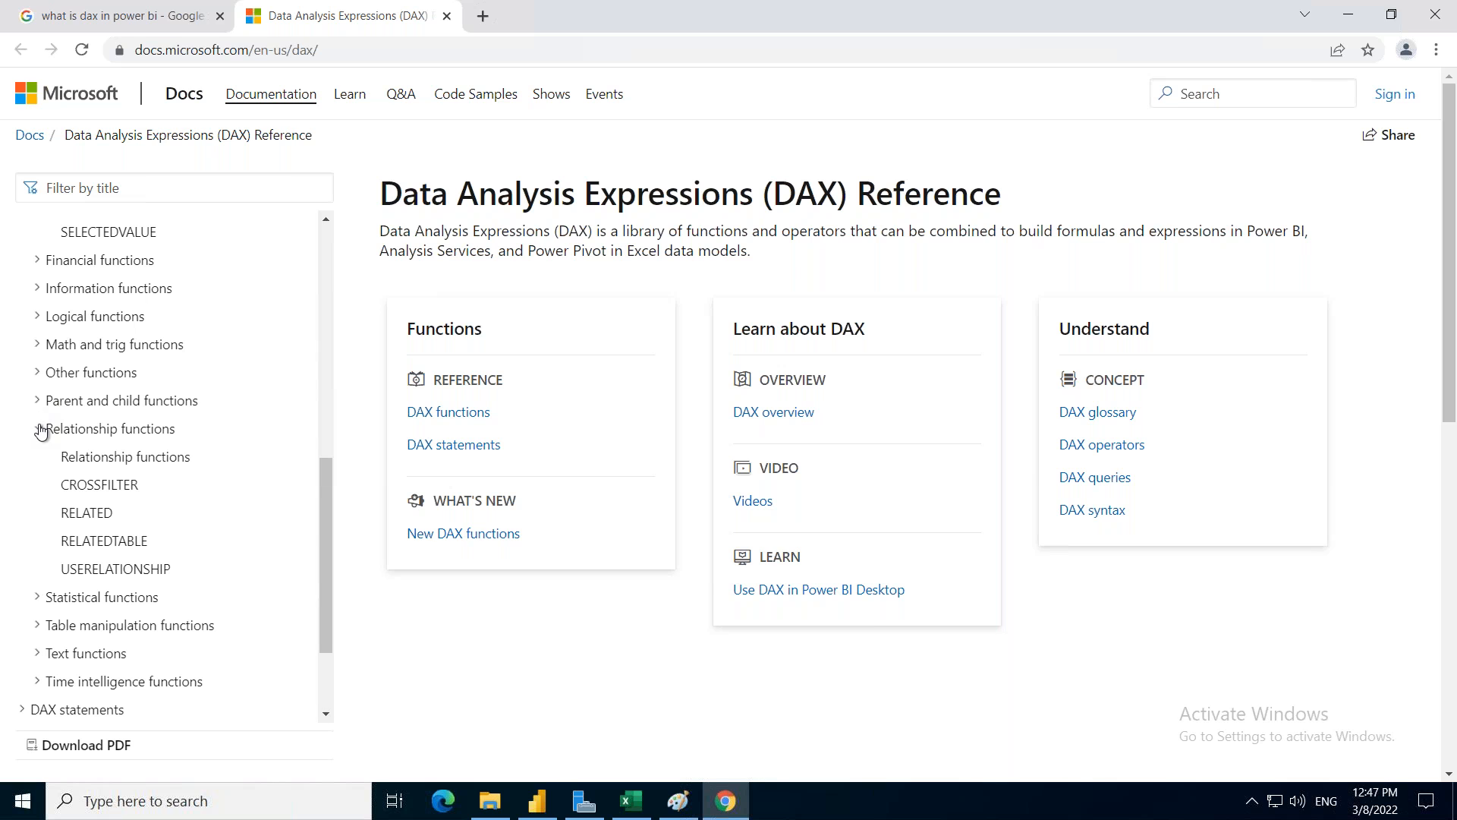
click(41, 429)
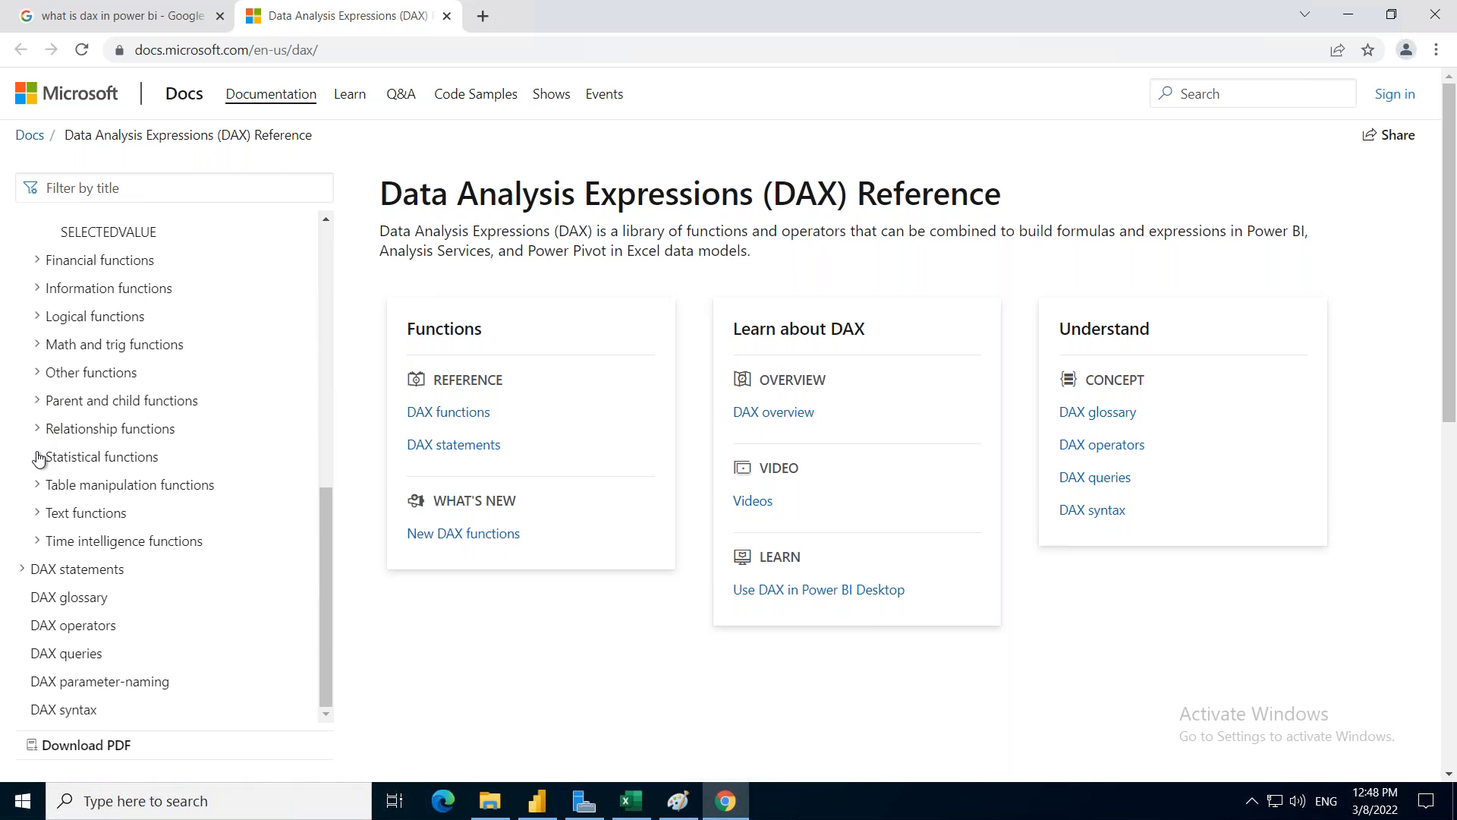
Expand Statistical functions in the contents, look through its list from BETA.DIST to VARX.P and collapse the category again
click(40, 458)
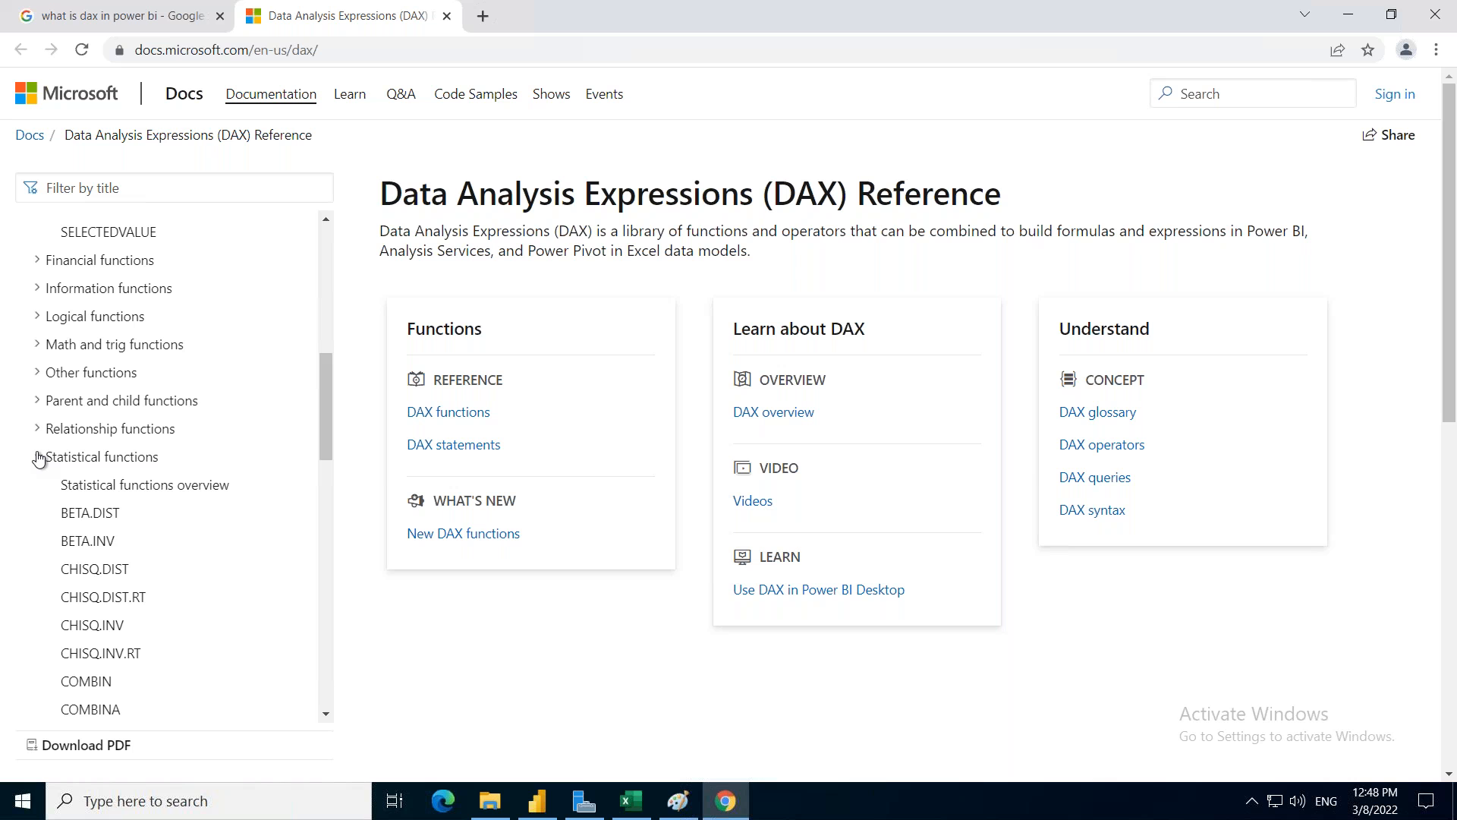
scroll(169, 544, down, 3)
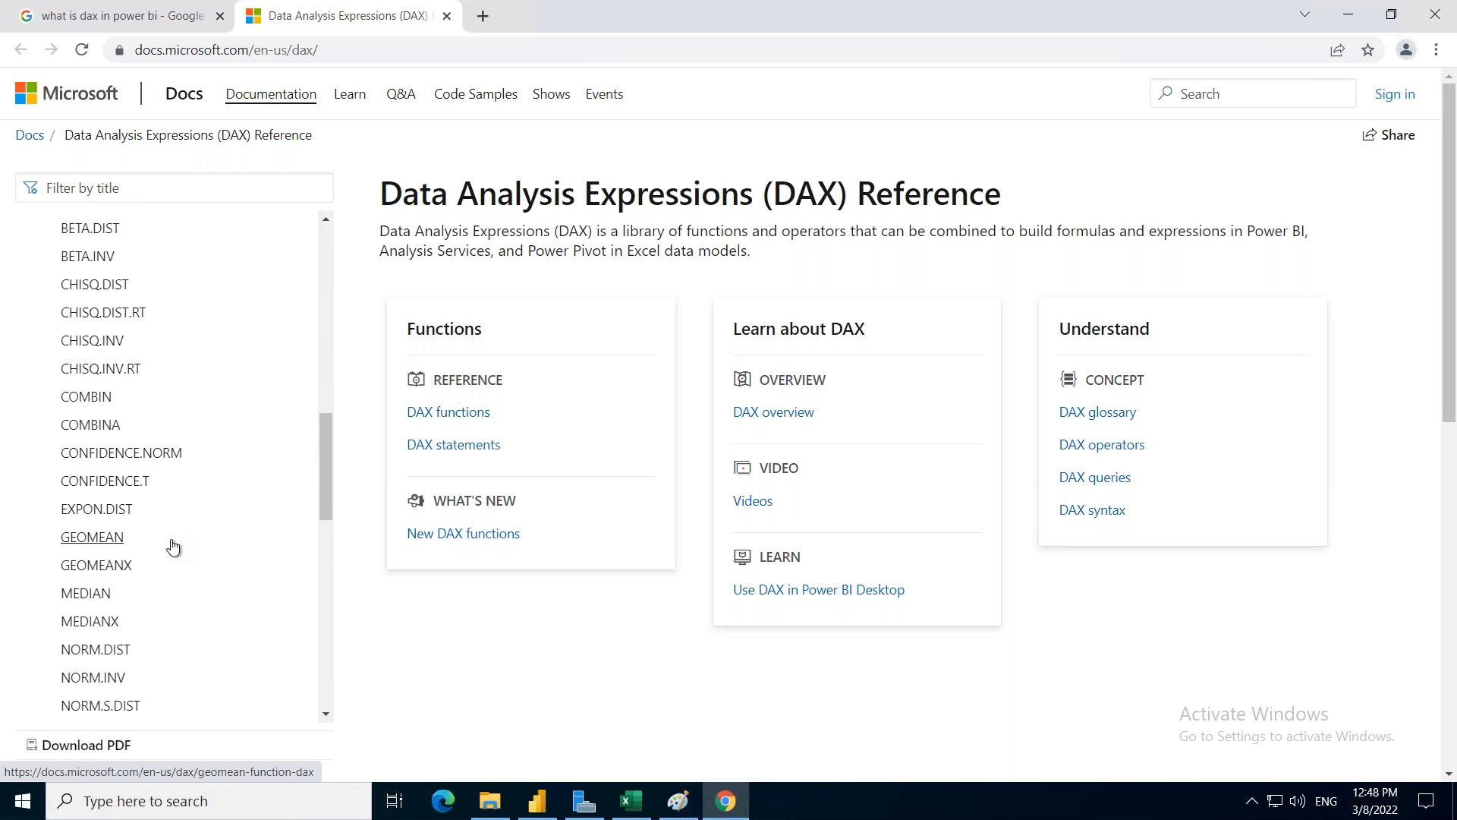
scroll(173, 546, down, 3)
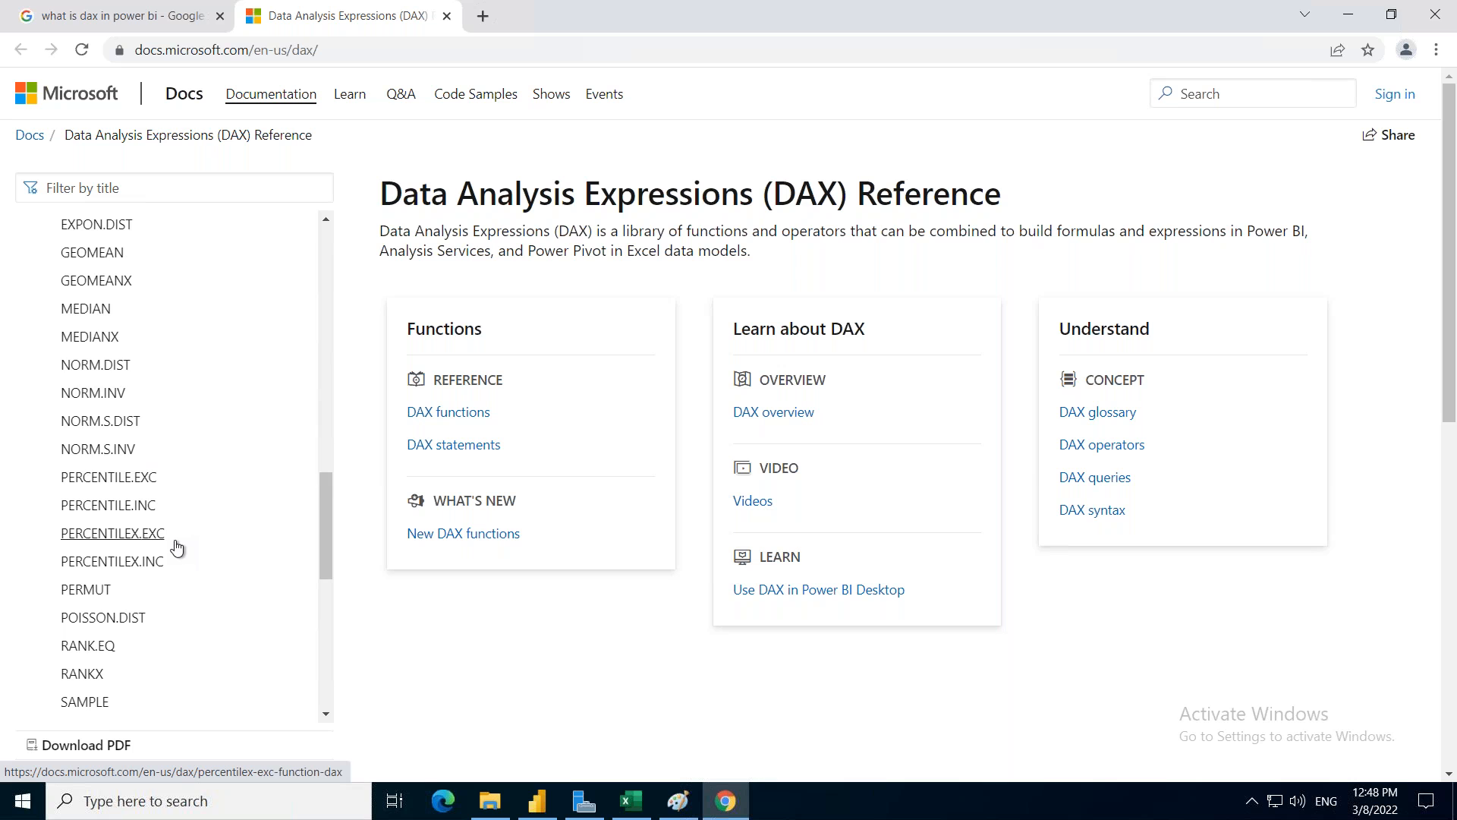
scroll(177, 548, down, 2)
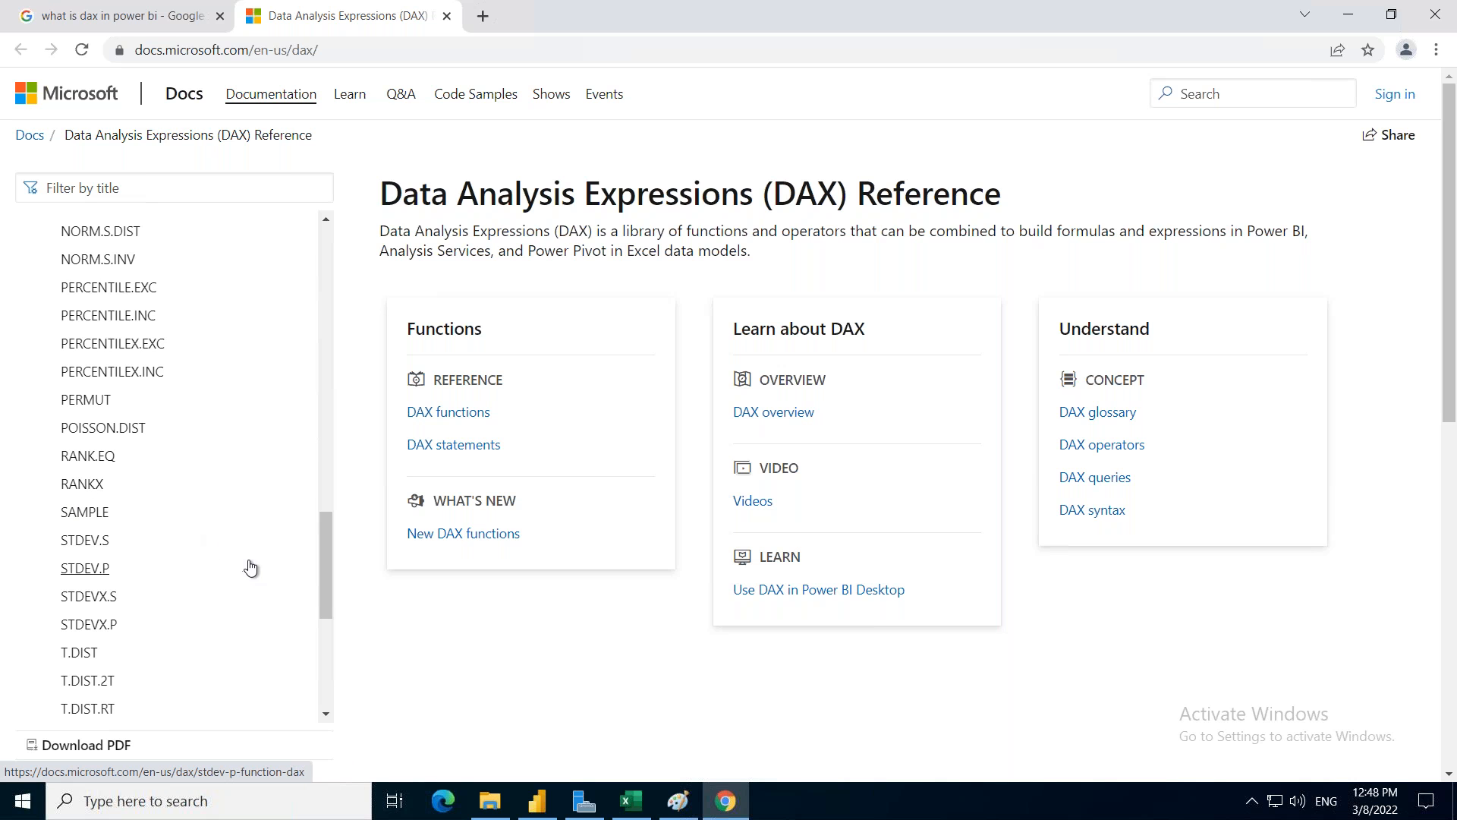
scroll(253, 571, down, 3)
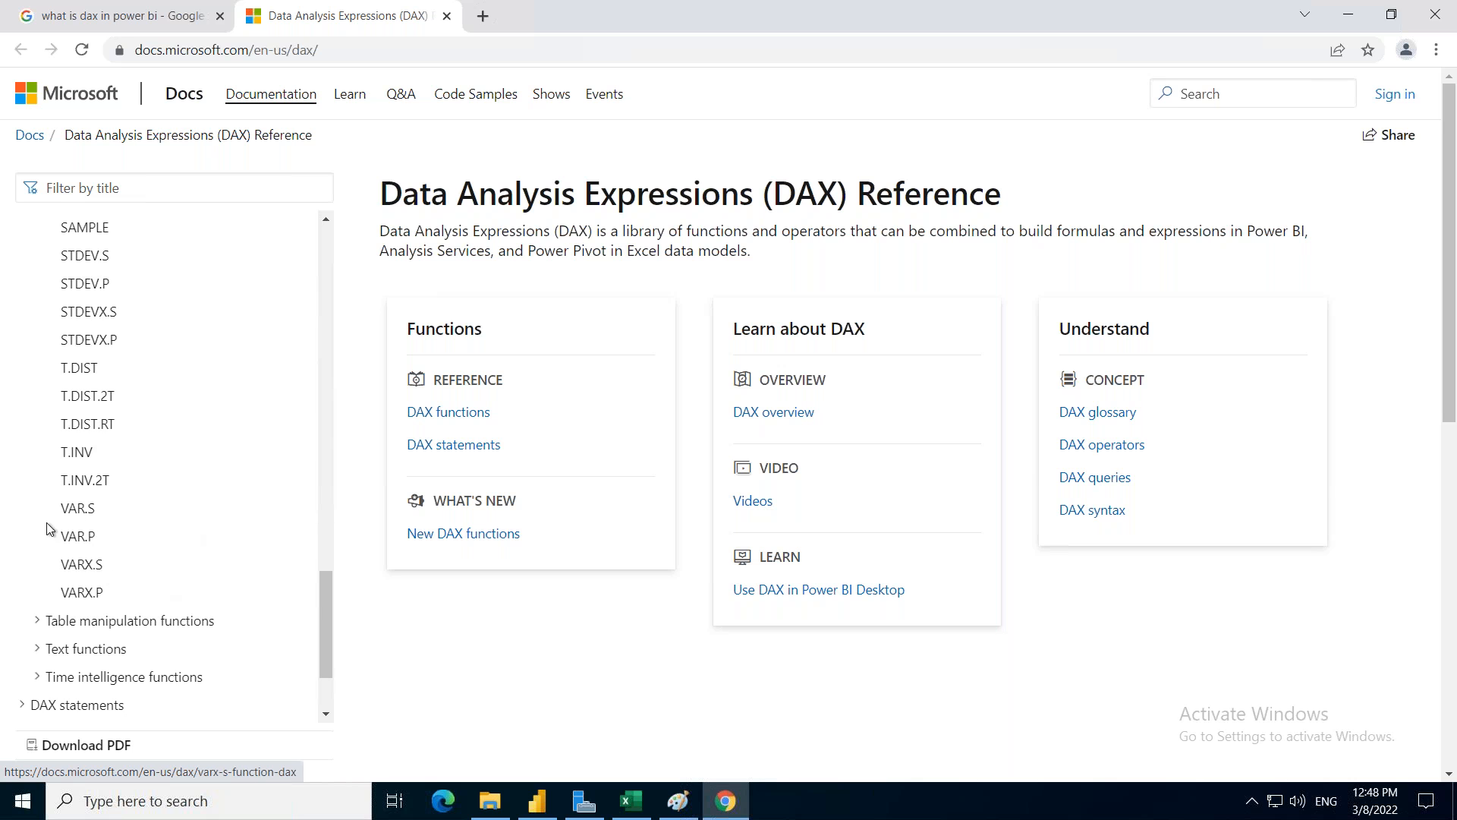
scroll(156, 574, up, 6)
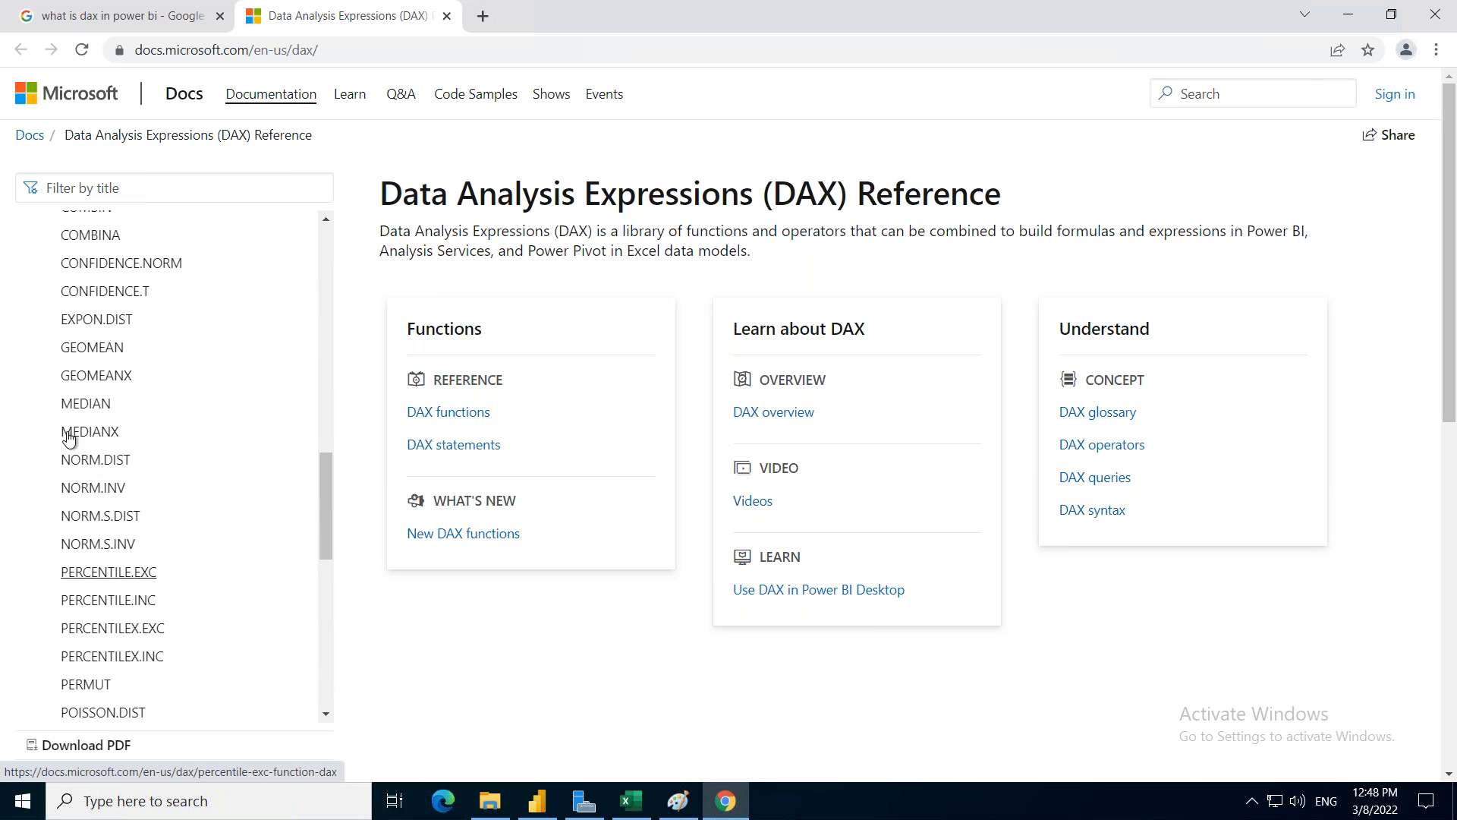
scroll(68, 440, up, 4)
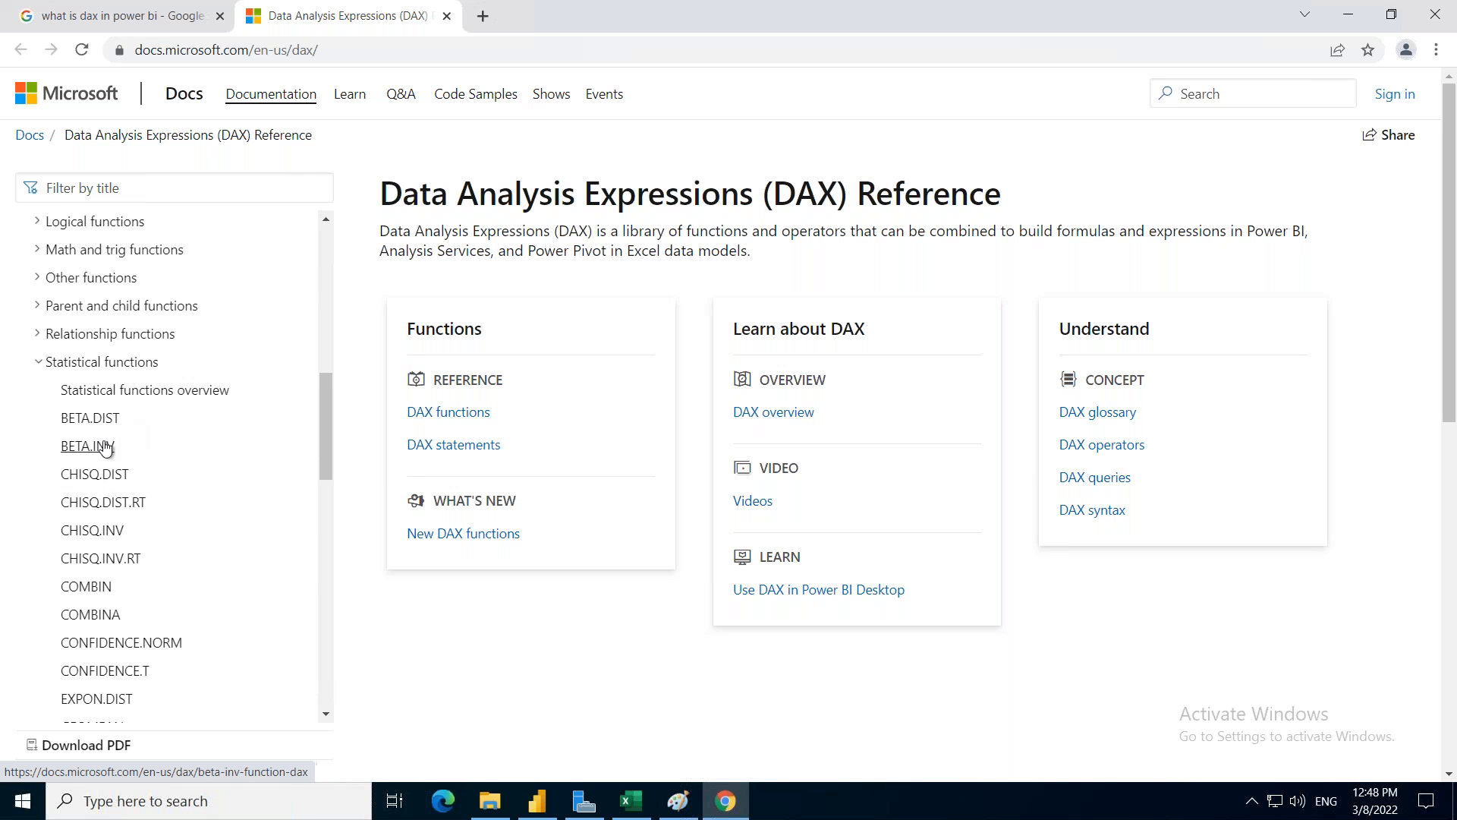
click(41, 368)
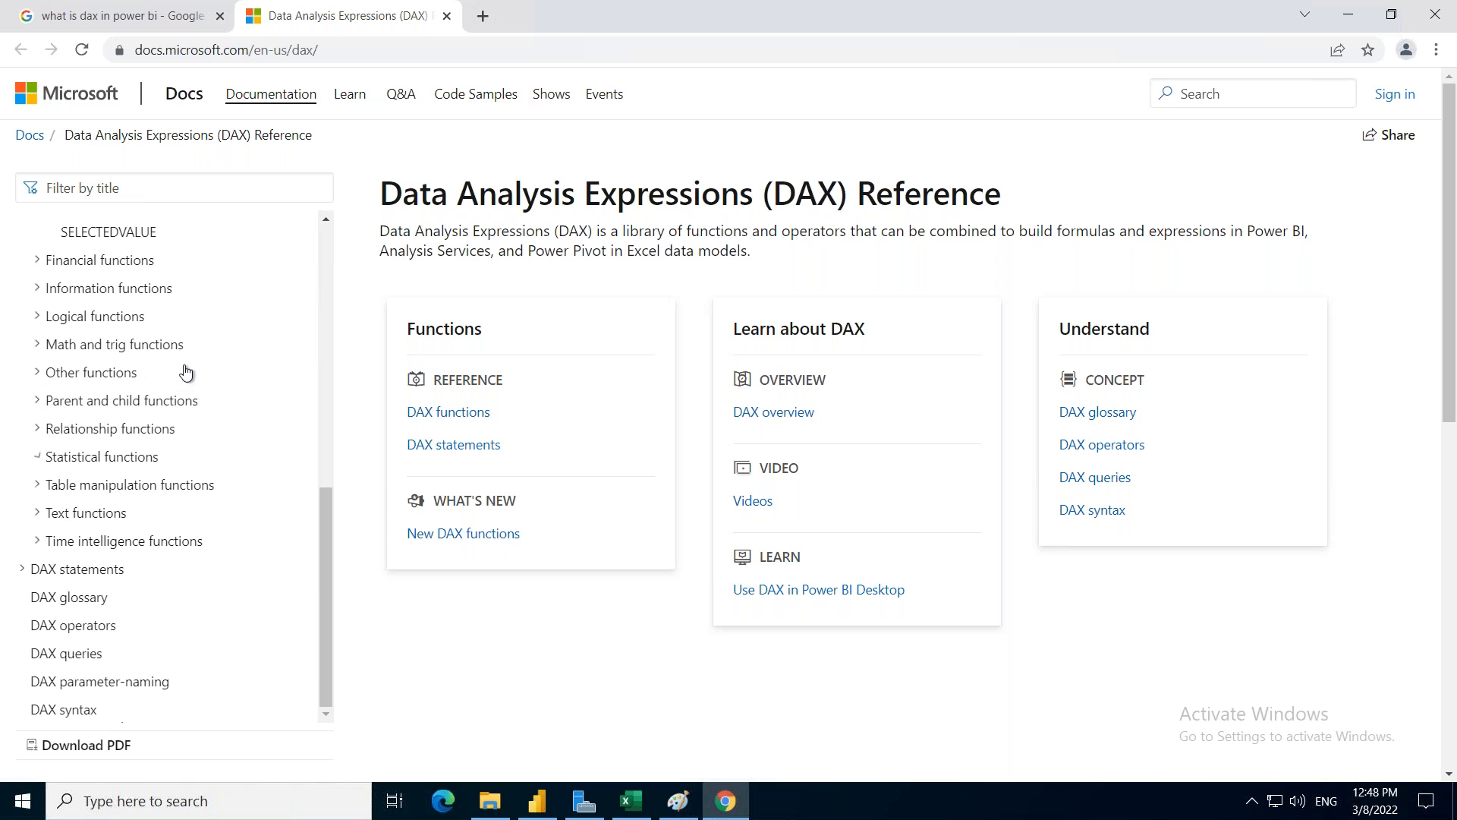
Expand Table manipulation functions in the contents, look through its list from ADDCOLUMNS to SUMMARIZECOLUMNS and collapse the category again
click(40, 486)
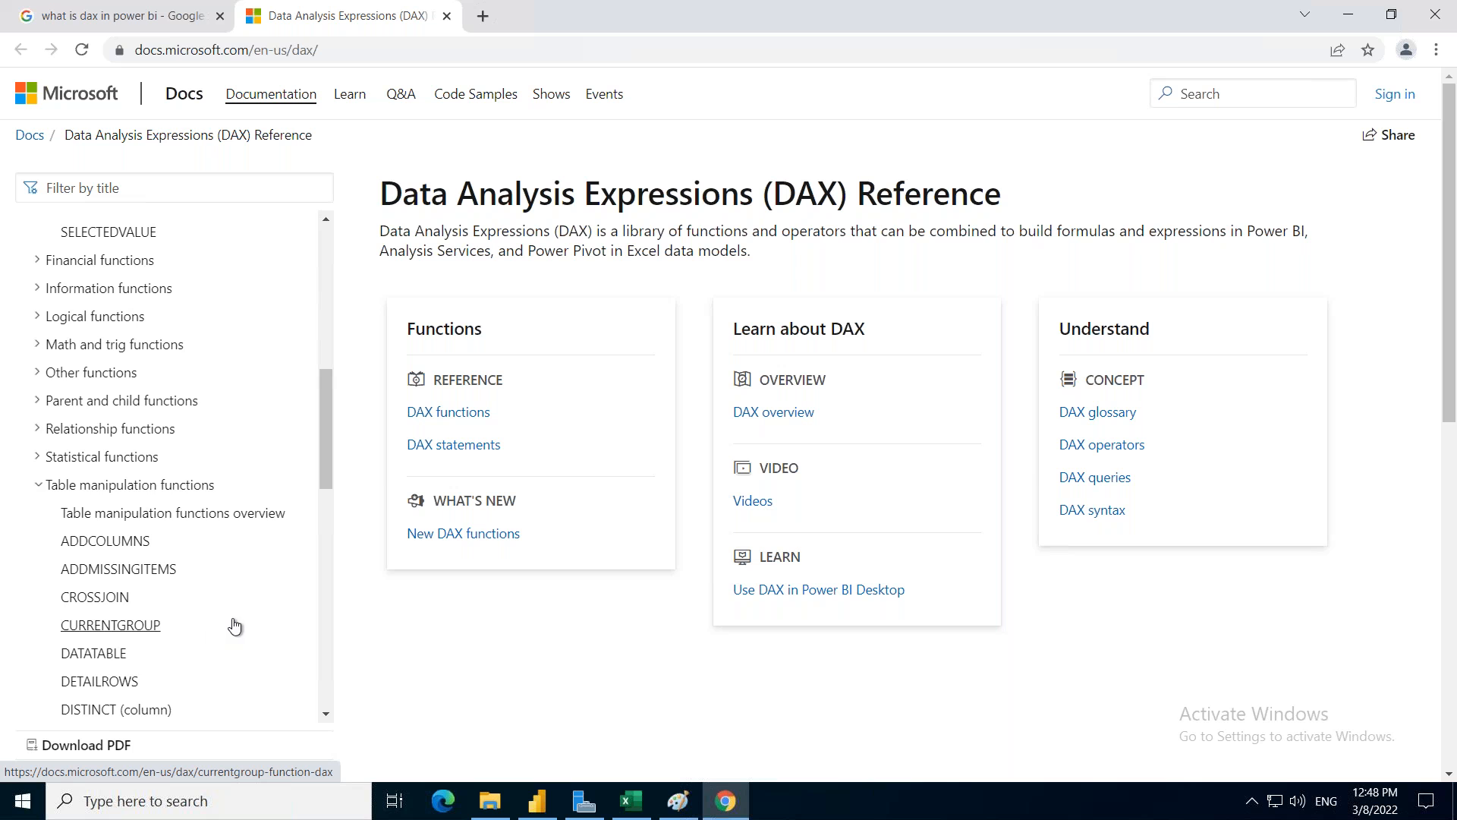
scroll(234, 625, down, 1)
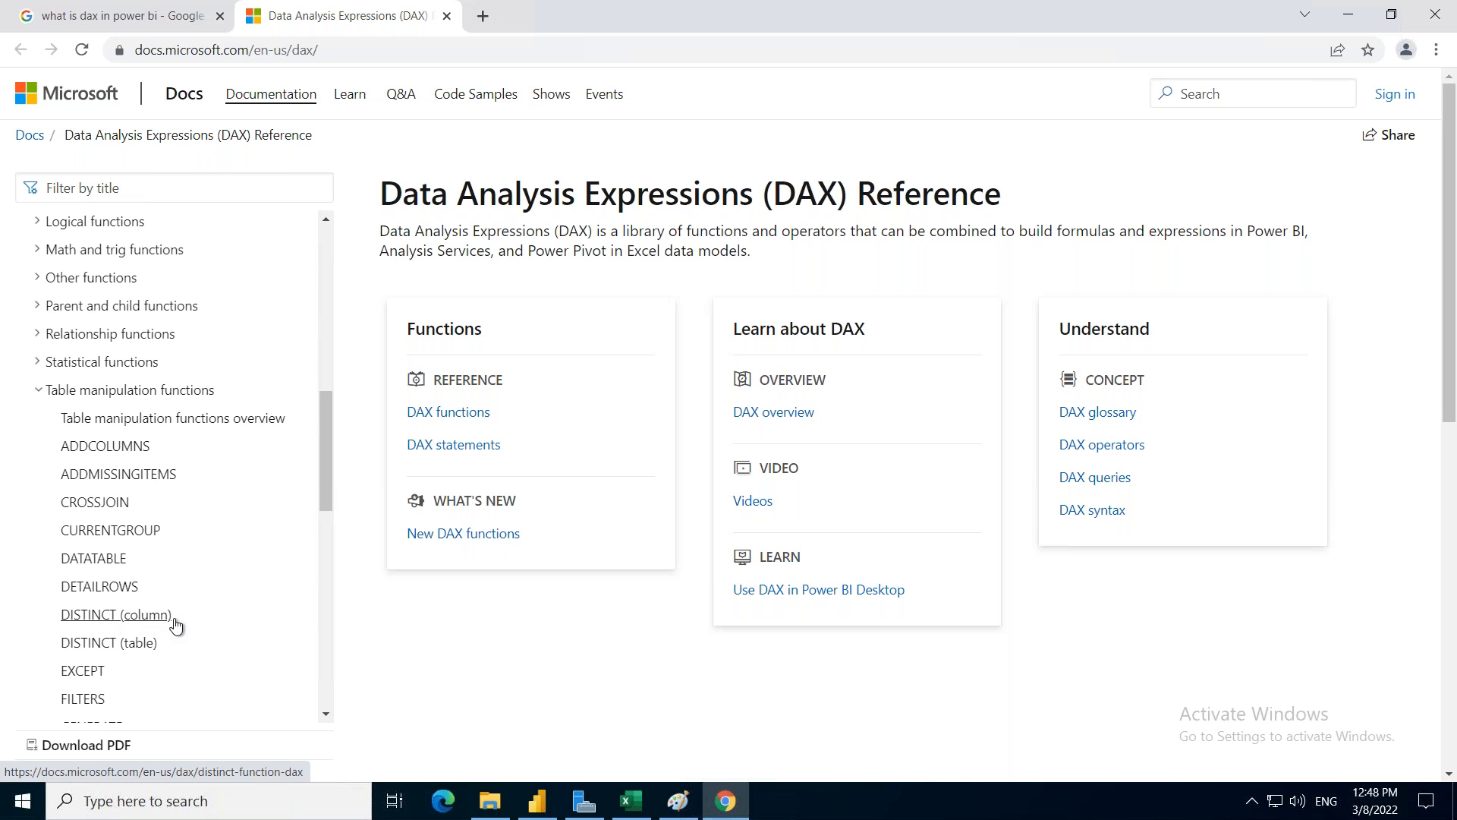
scroll(186, 638, down, 1)
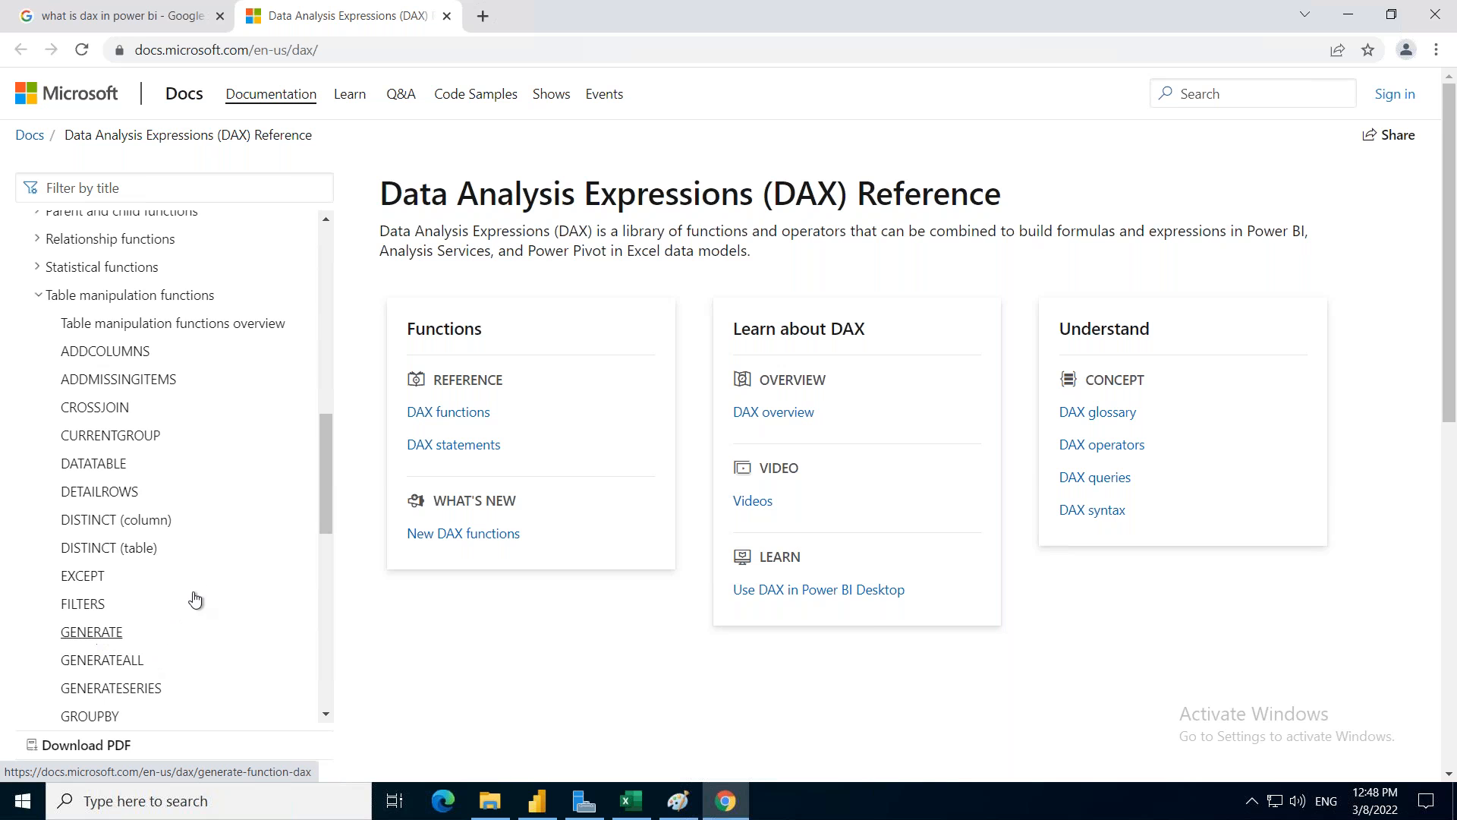
scroll(193, 625, down, 2)
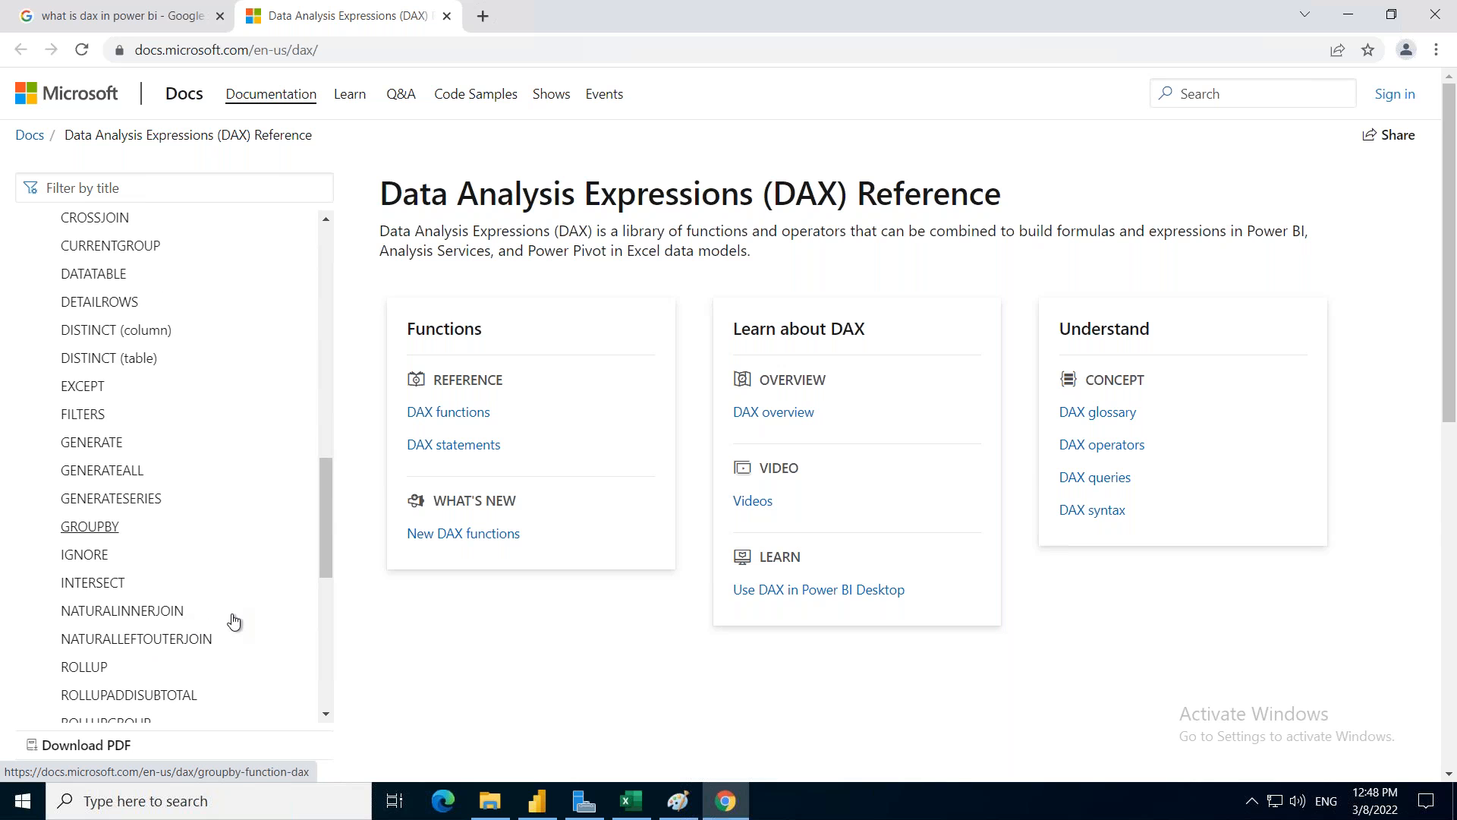
scroll(240, 618, down, 2)
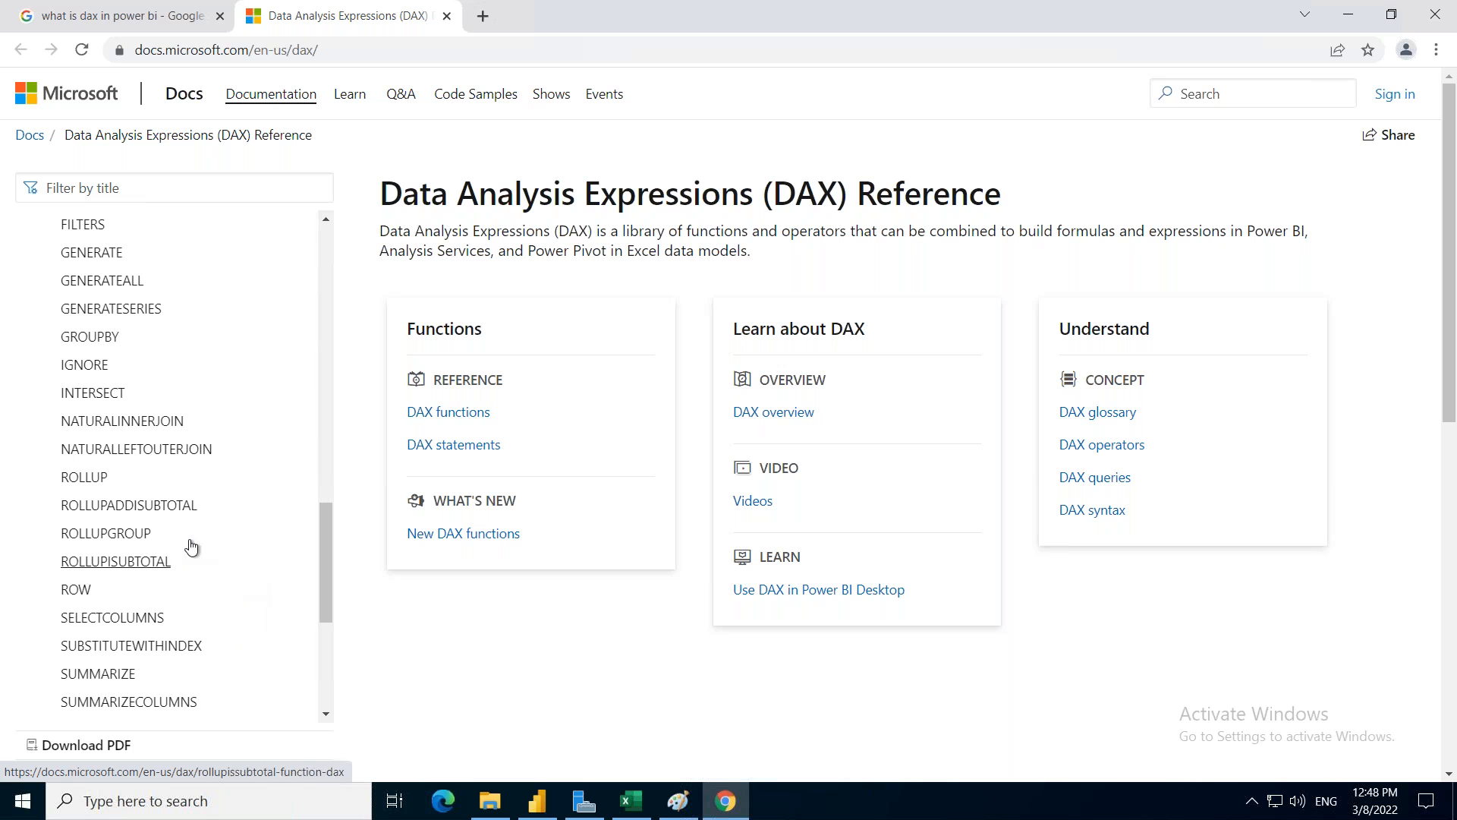
scroll(137, 532, up, 8)
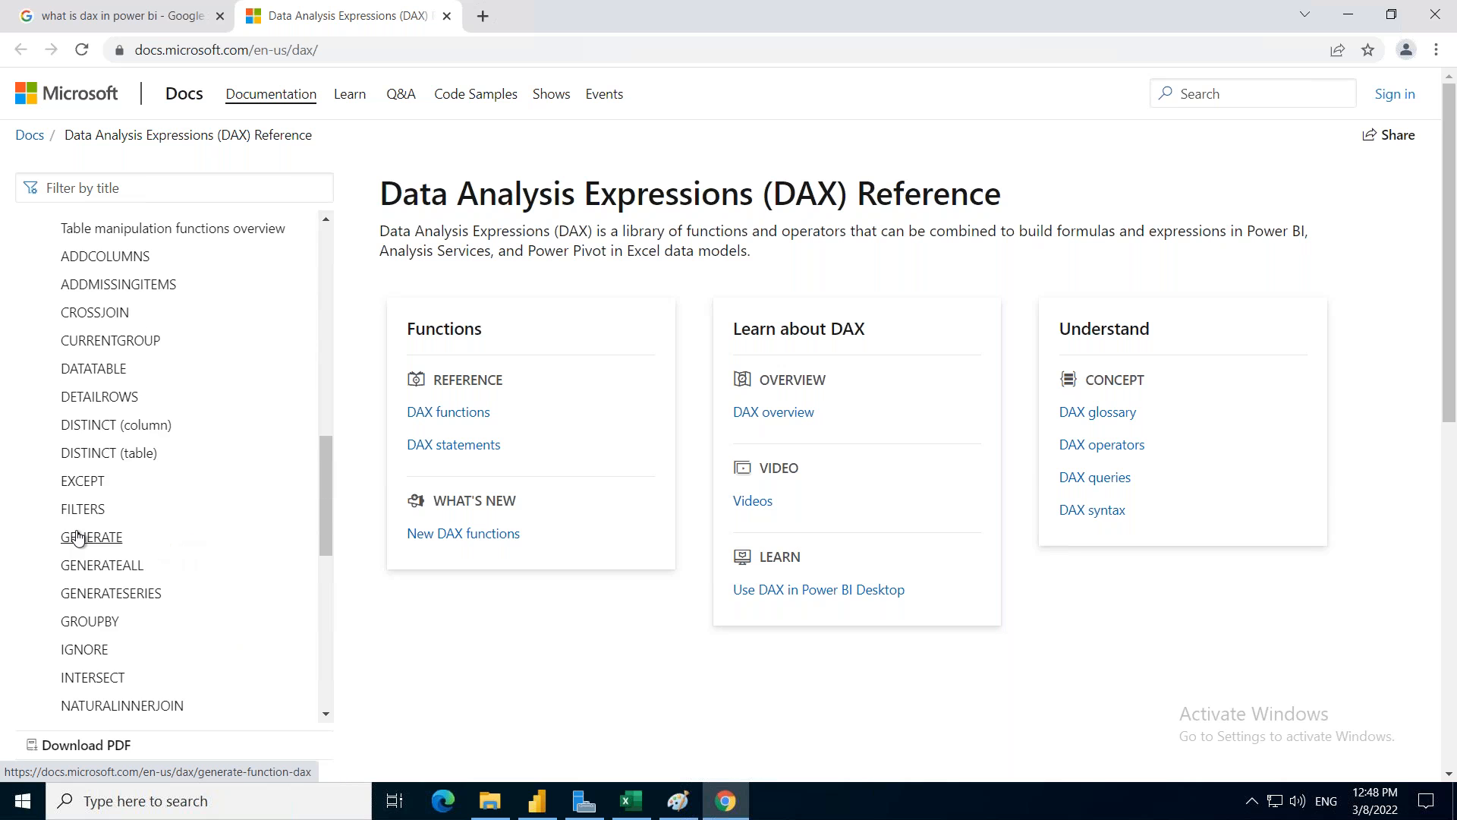
scroll(69, 642, down, 2)
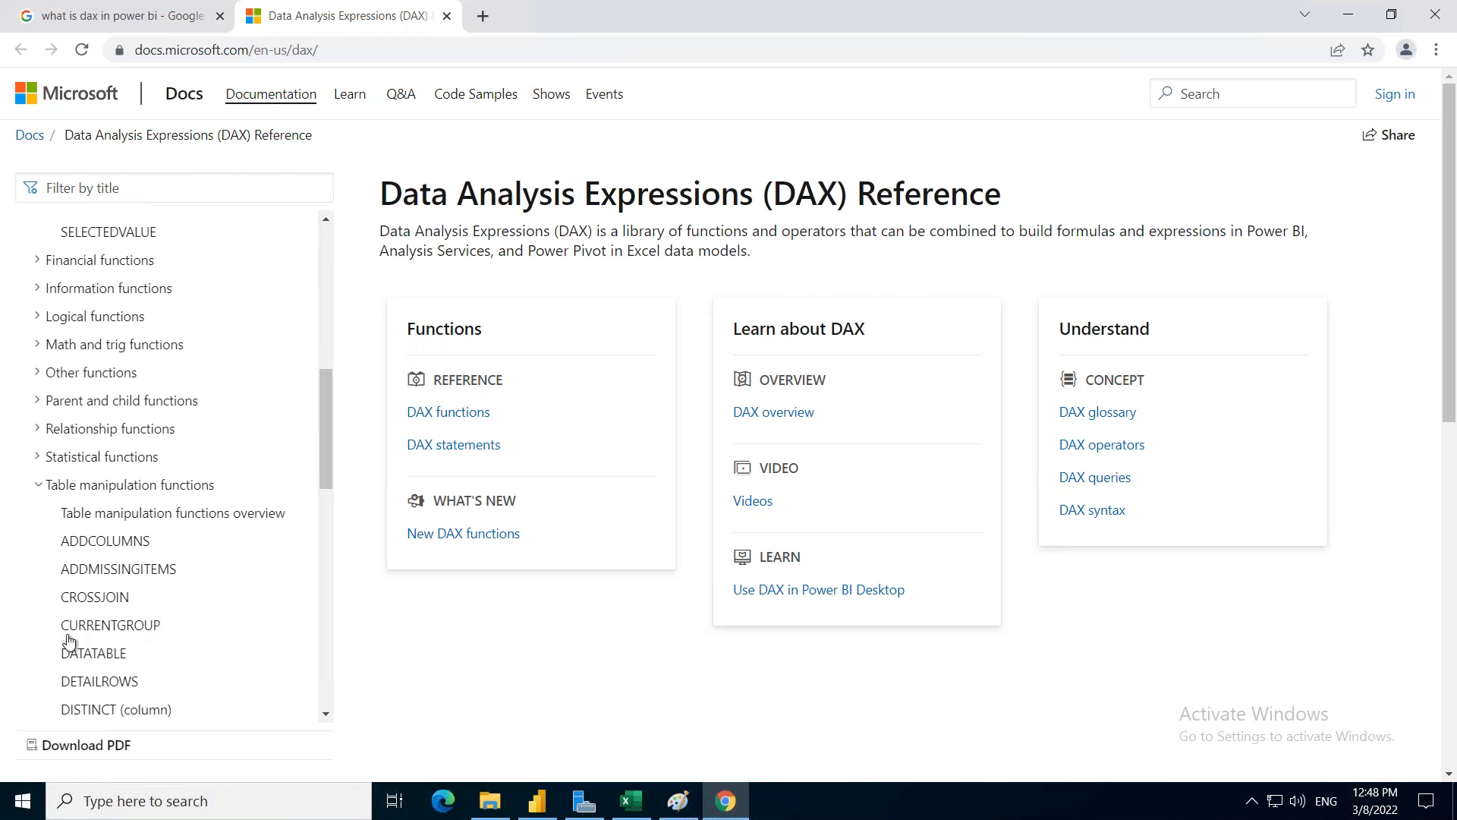
click(36, 488)
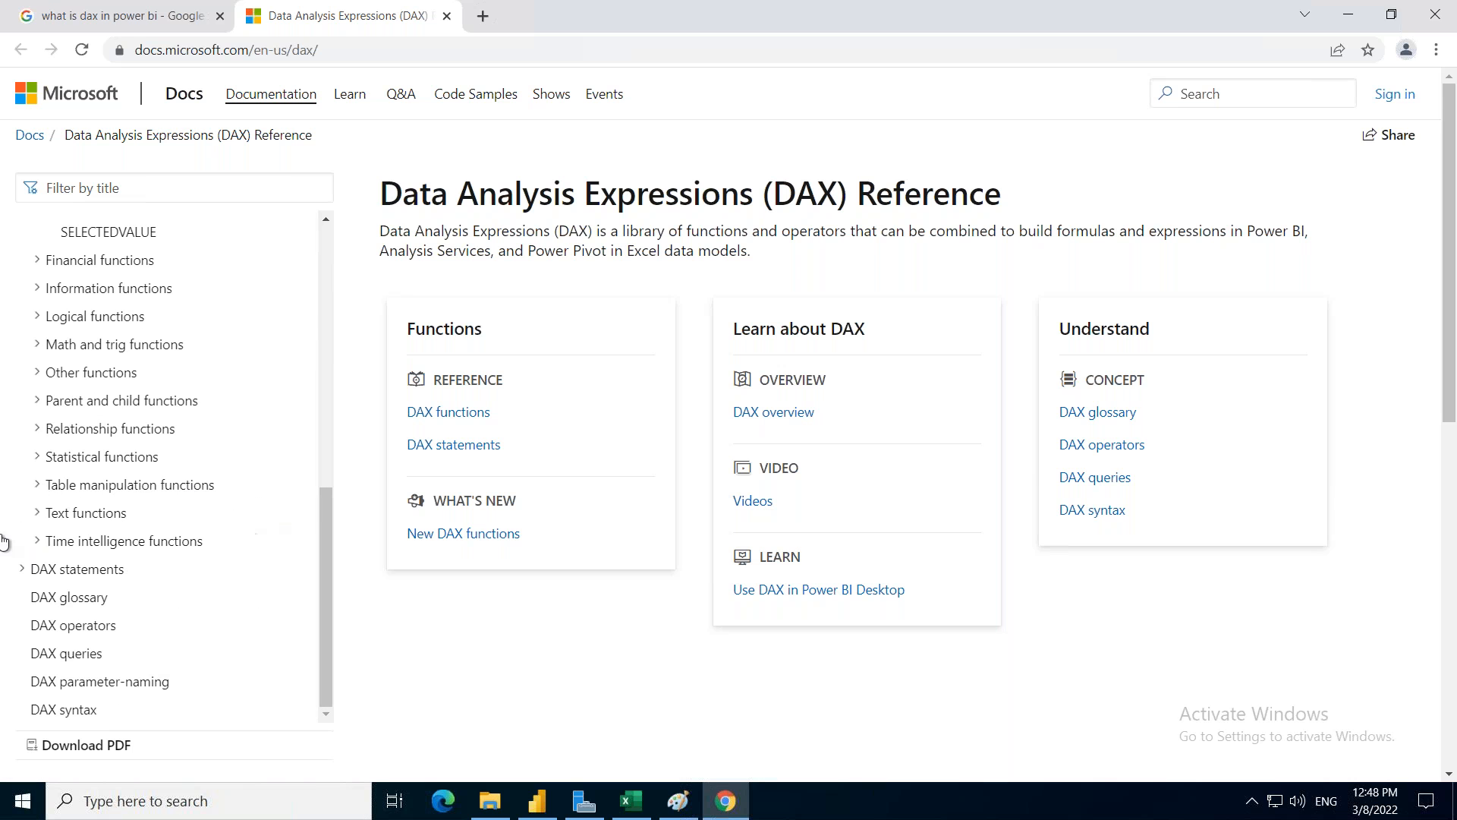
Expand Text functions in the contents, look through its list from COMBINEVALUES to VALUE and collapse the category again
click(215, 522)
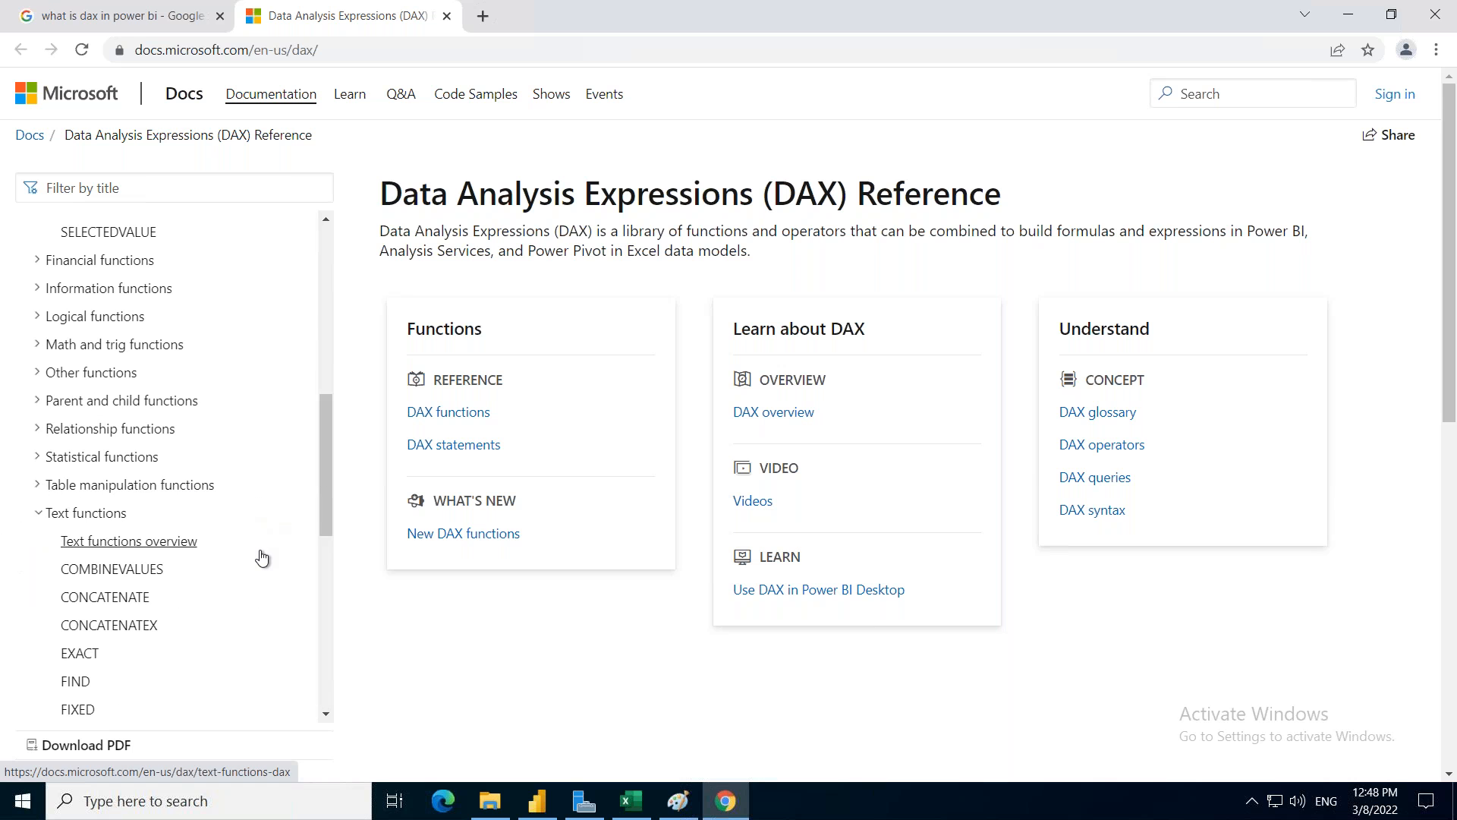
scroll(258, 550, down, 1)
scroll(182, 575, down, 1)
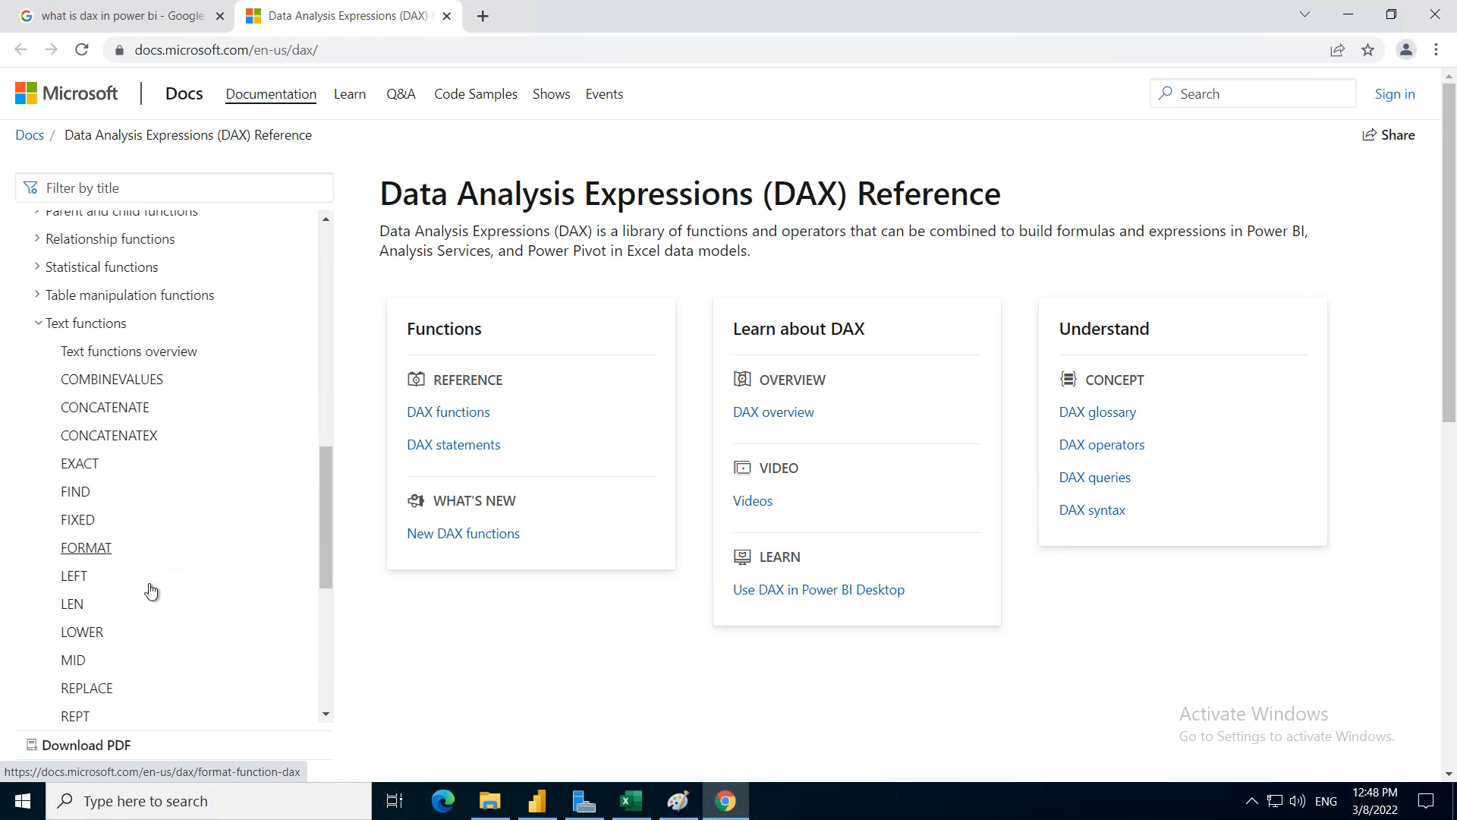
scroll(211, 611, down, 1)
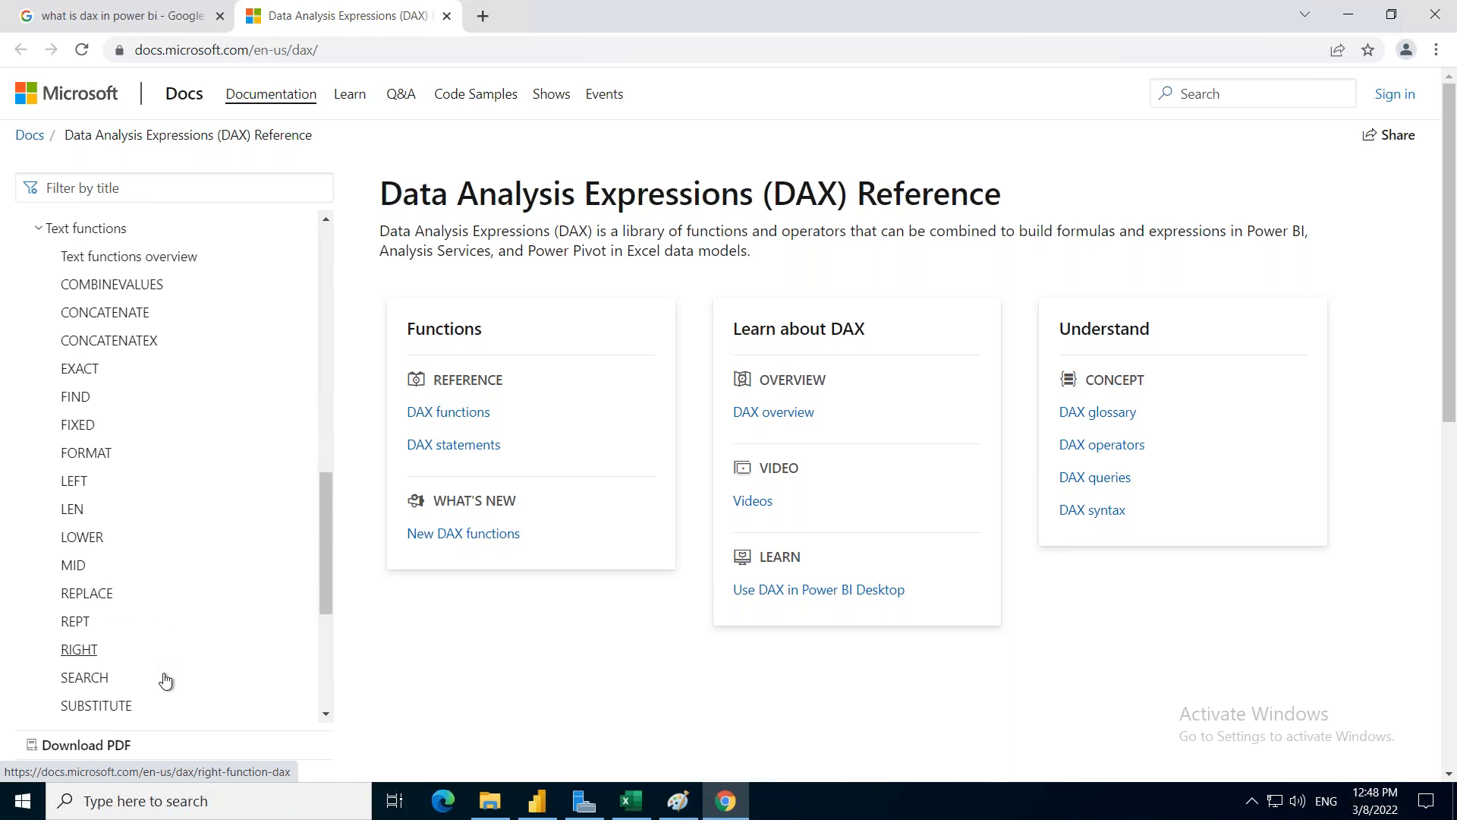
scroll(162, 680, down, 3)
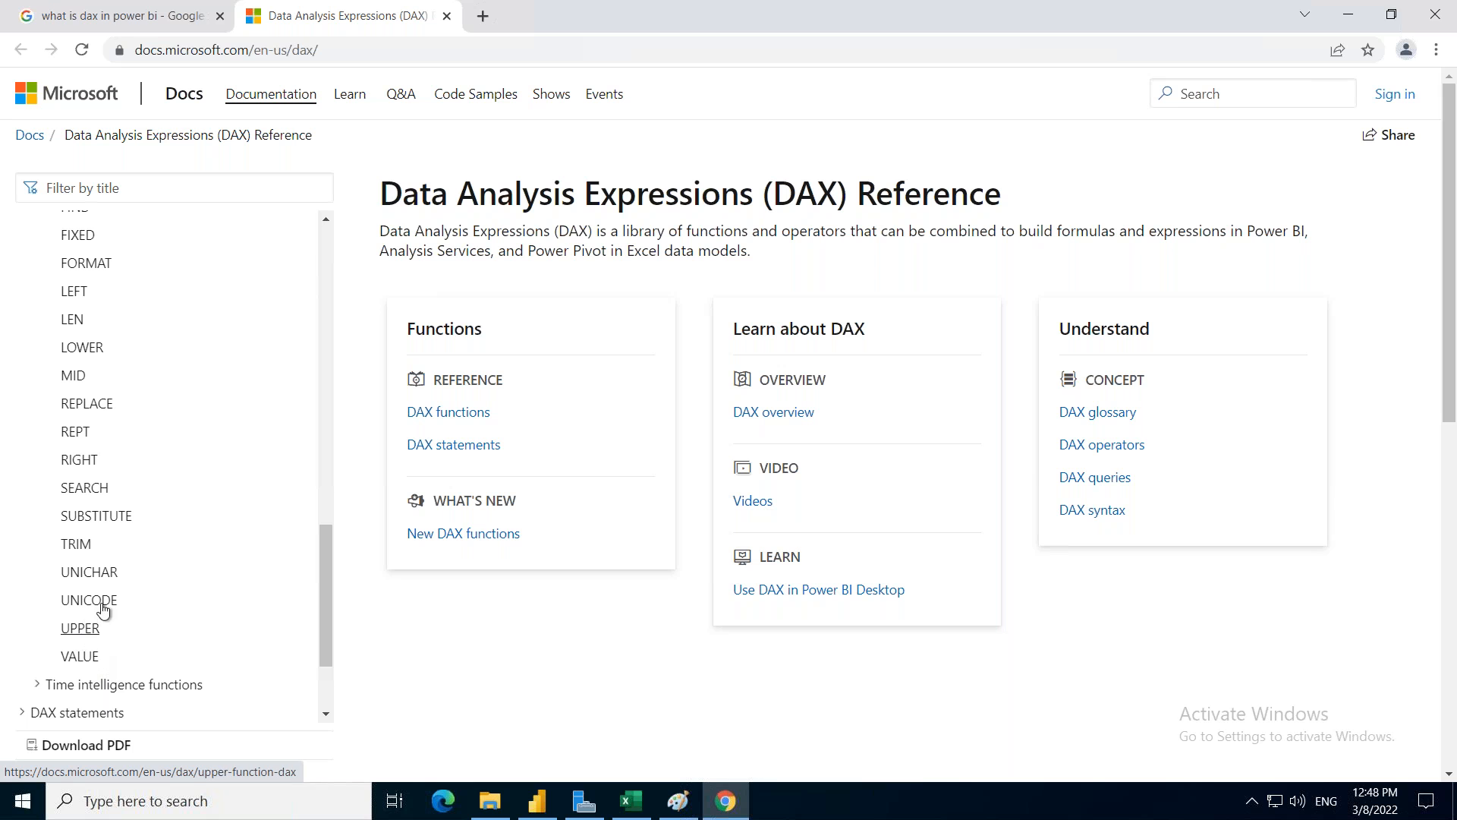
scroll(143, 578, up, 4)
scroll(142, 579, up, 1)
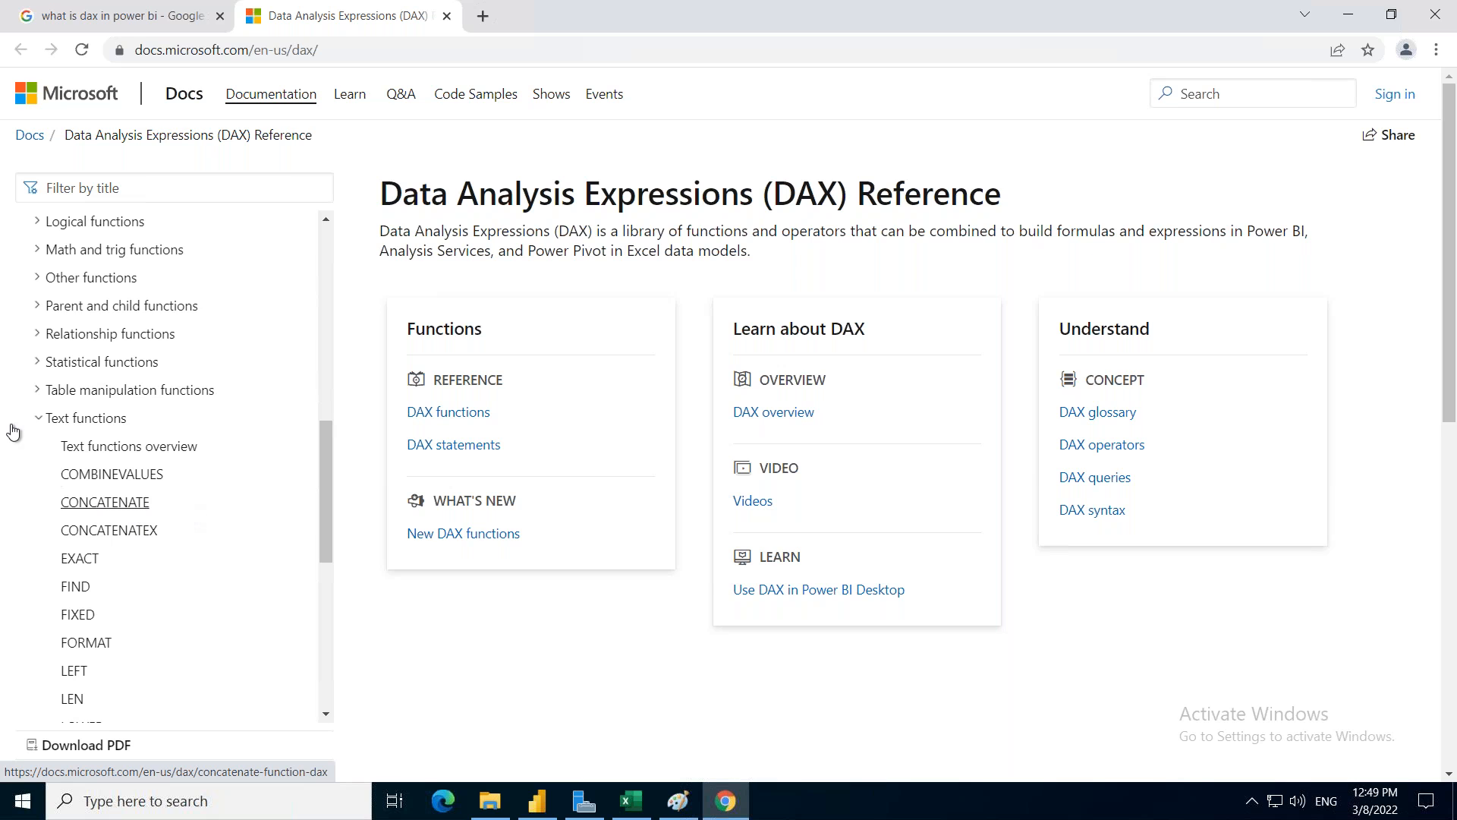
click(40, 419)
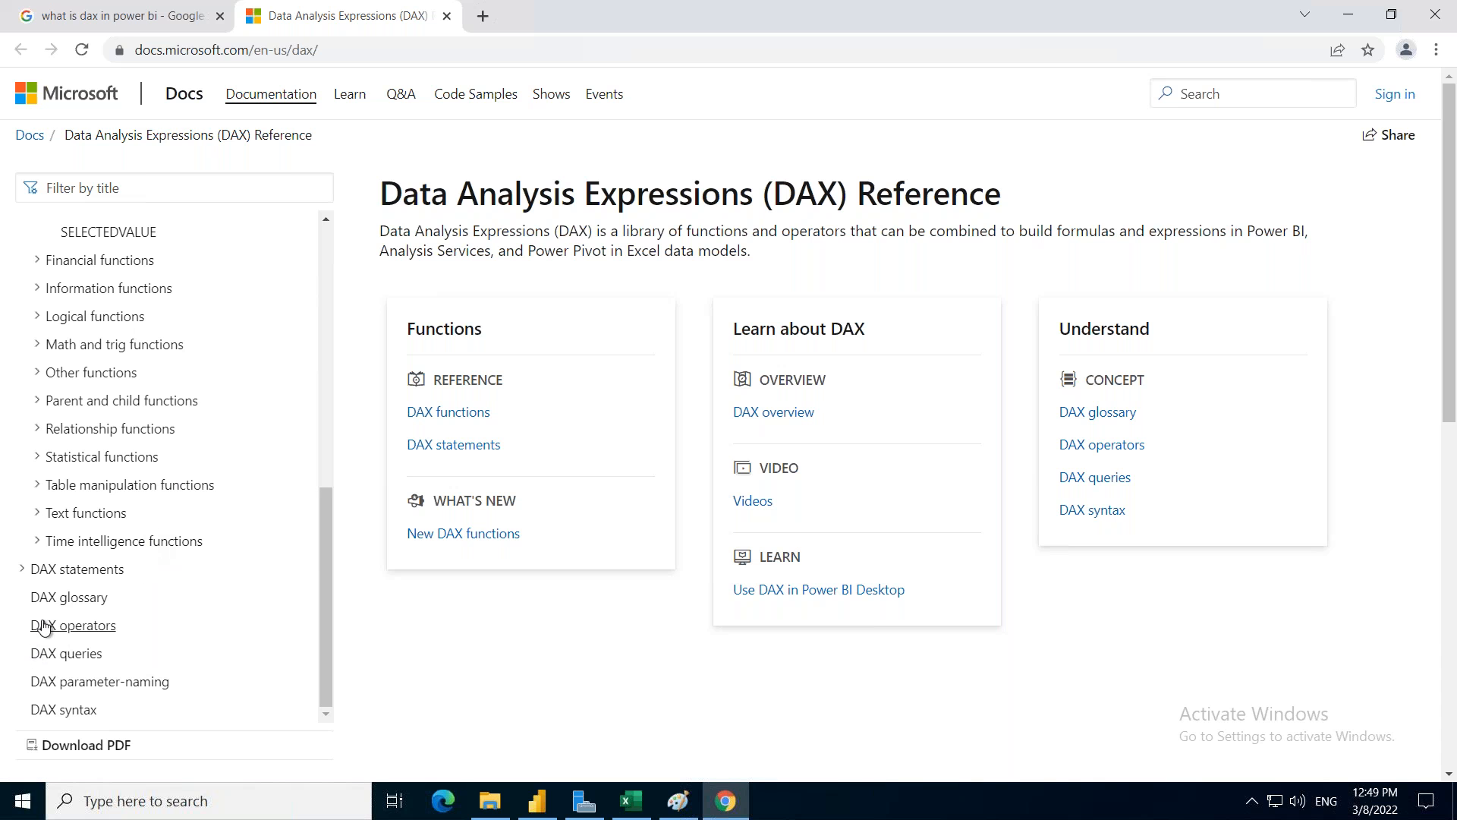
Expand Time intelligence functions in the contents, look through its list from CLOSINGBALANCEMONTH to TOTALYTD and collapse the category again
click(39, 543)
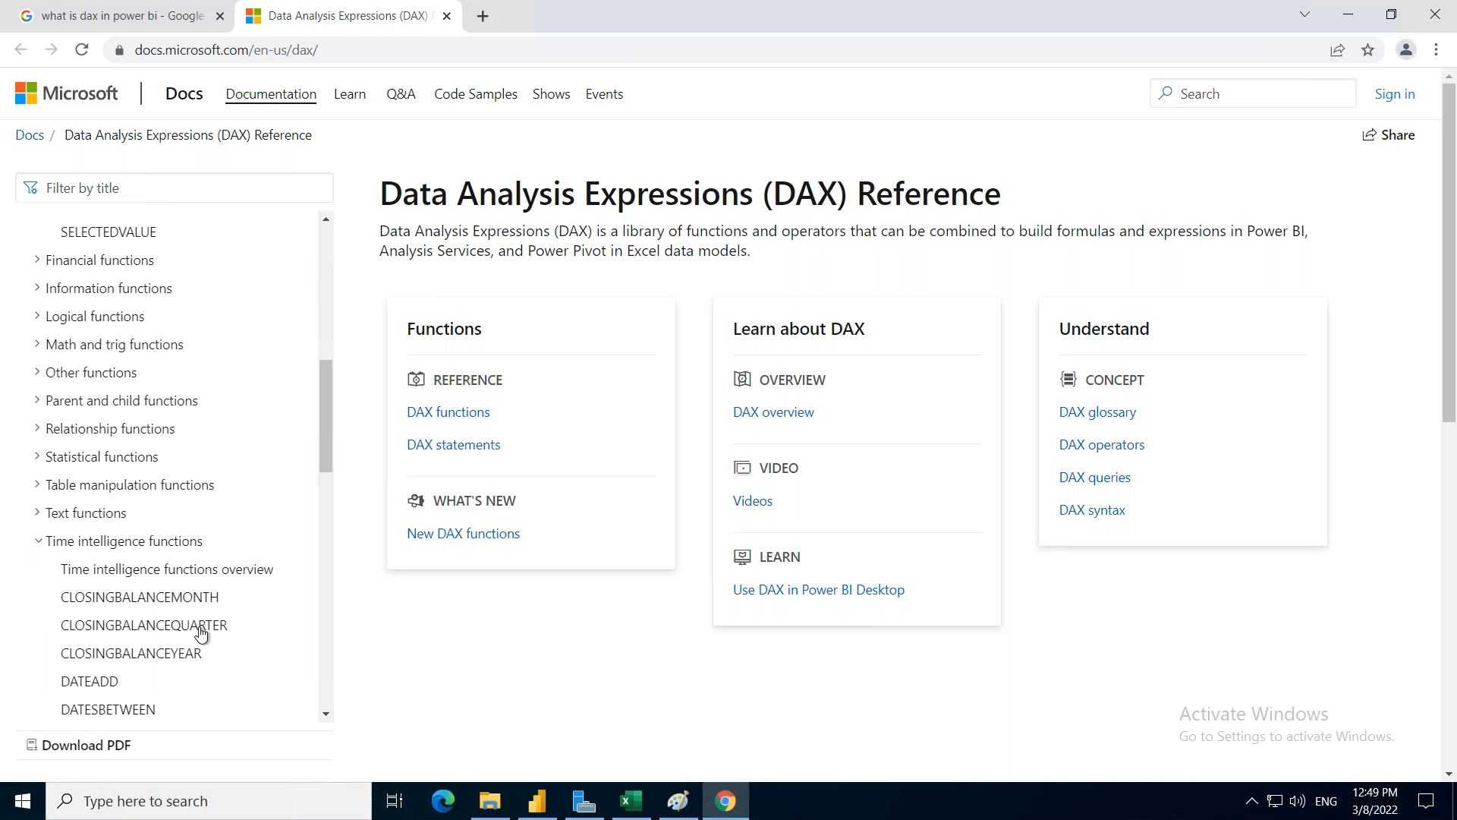
scroll(145, 624, down, 2)
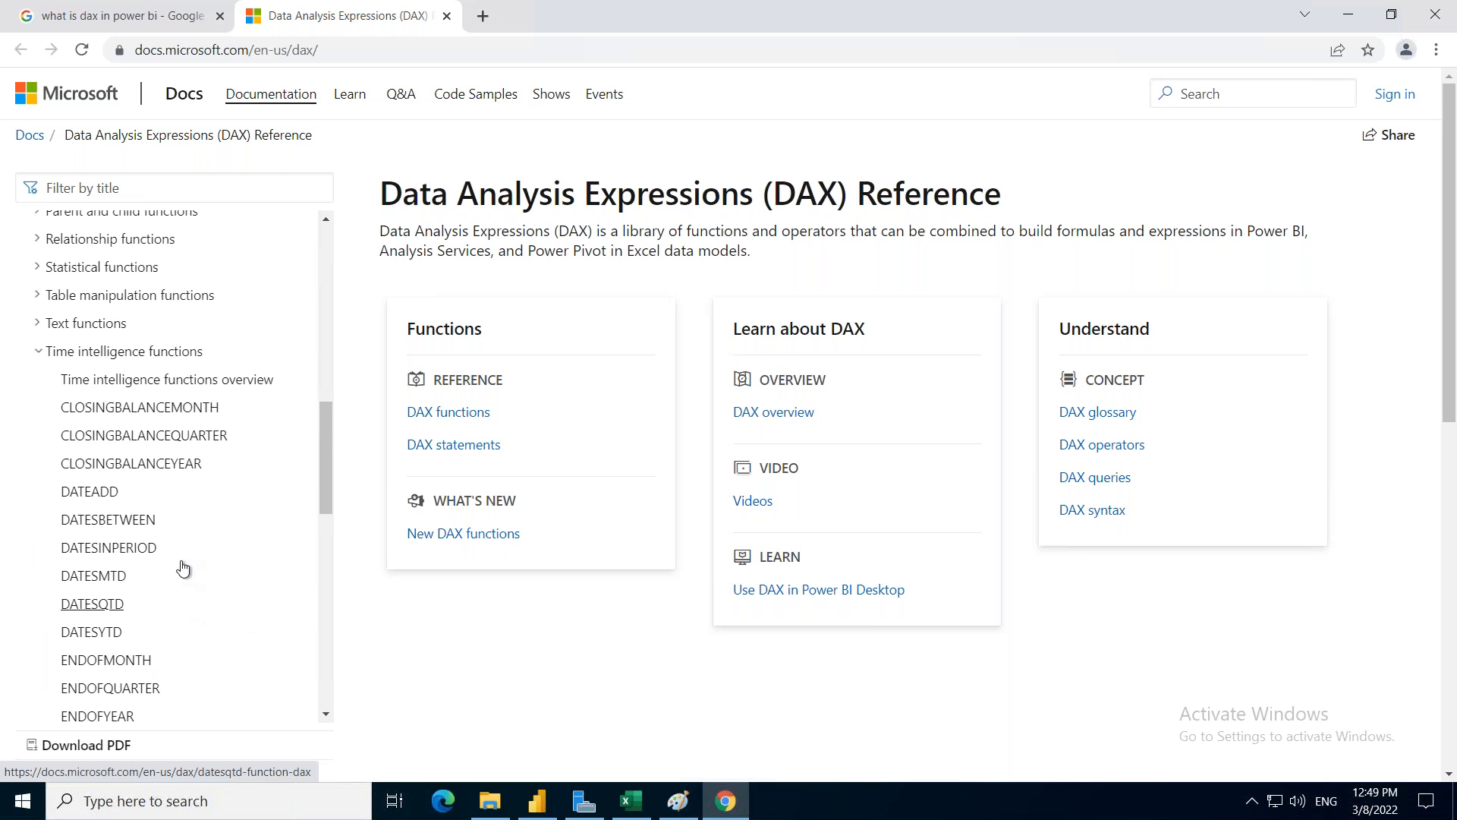
scroll(182, 568, down, 3)
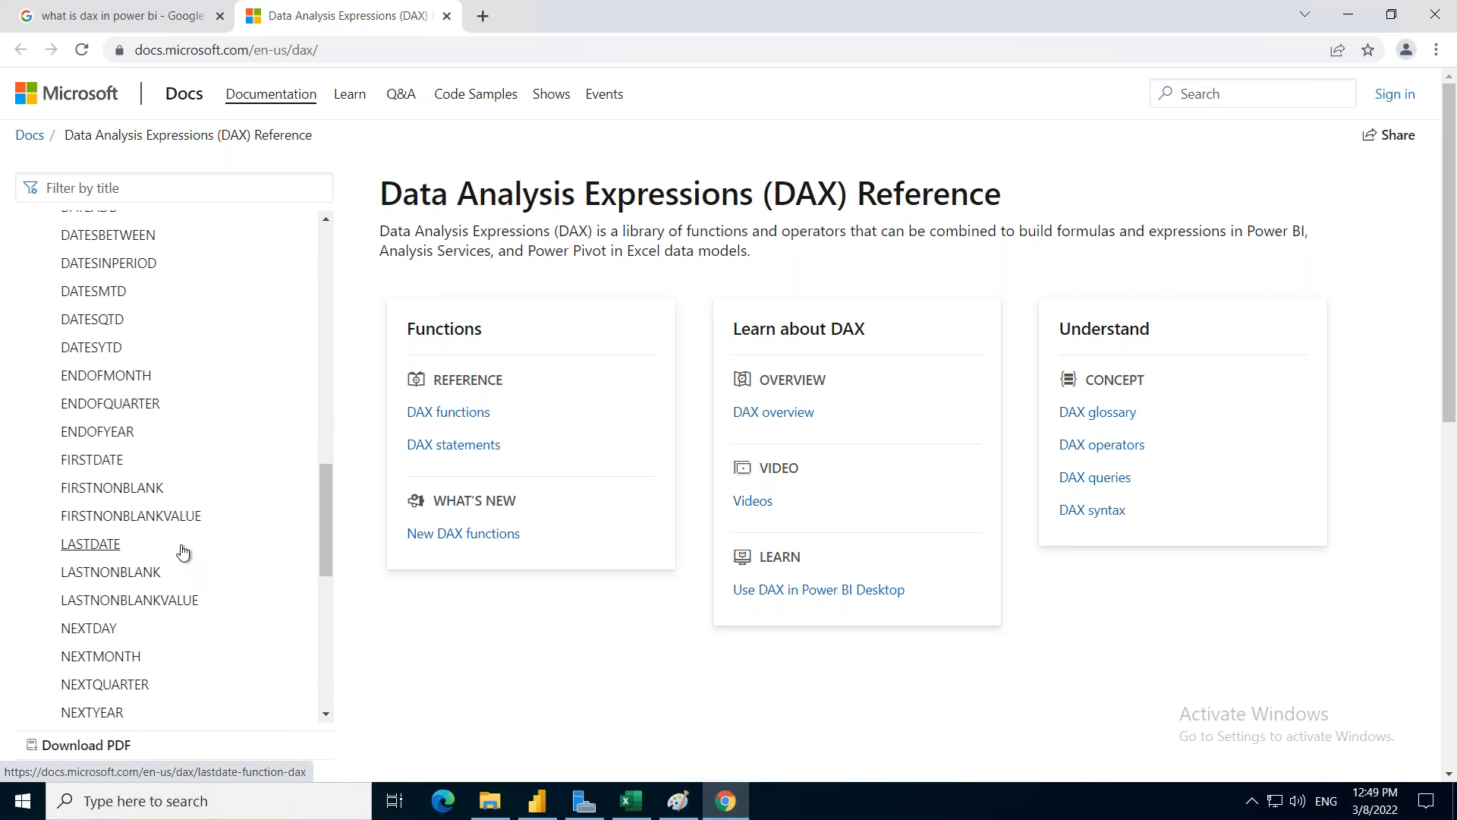
scroll(164, 531, down, 4)
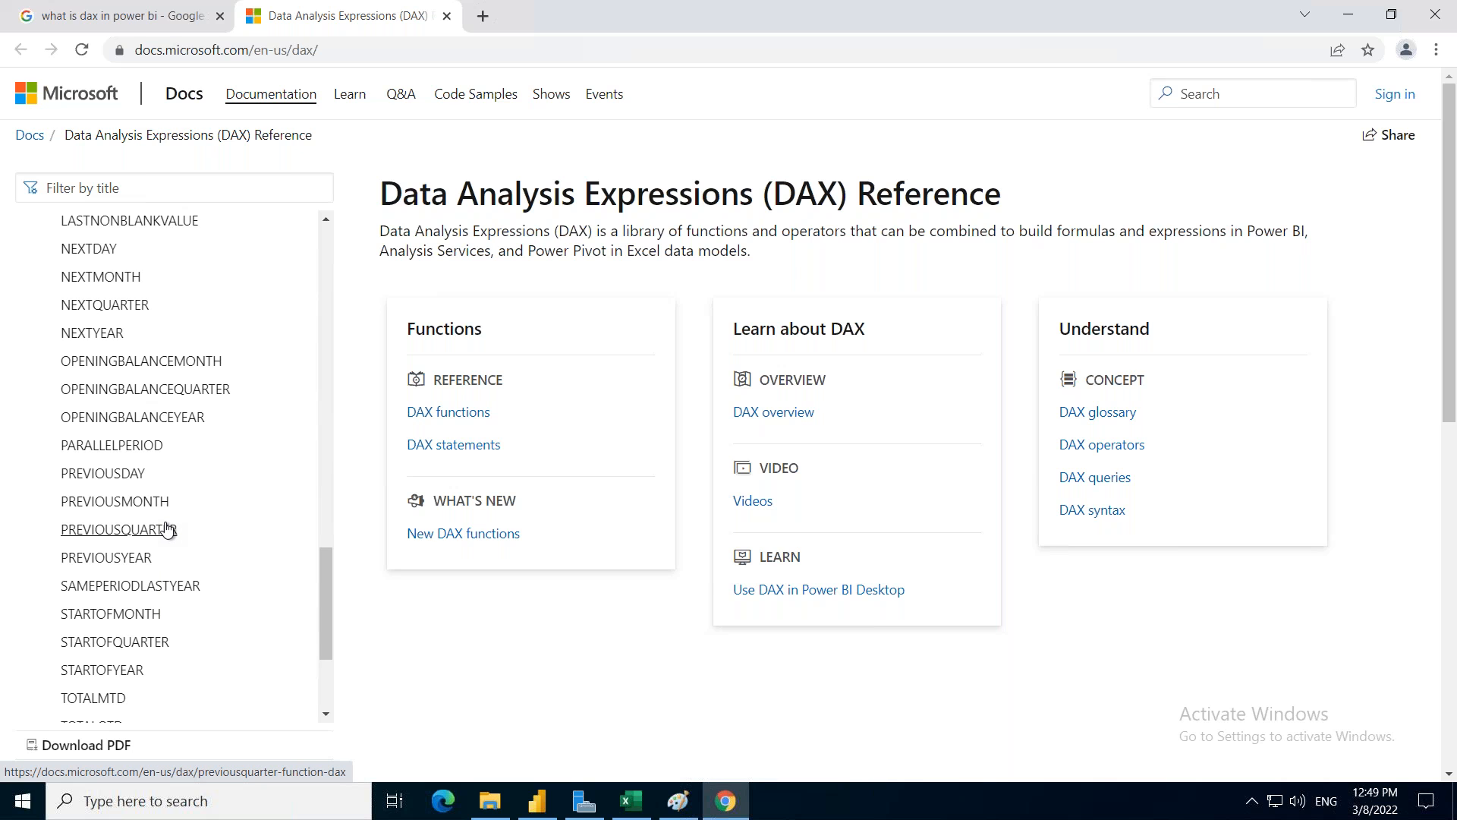
scroll(168, 523, down, 3)
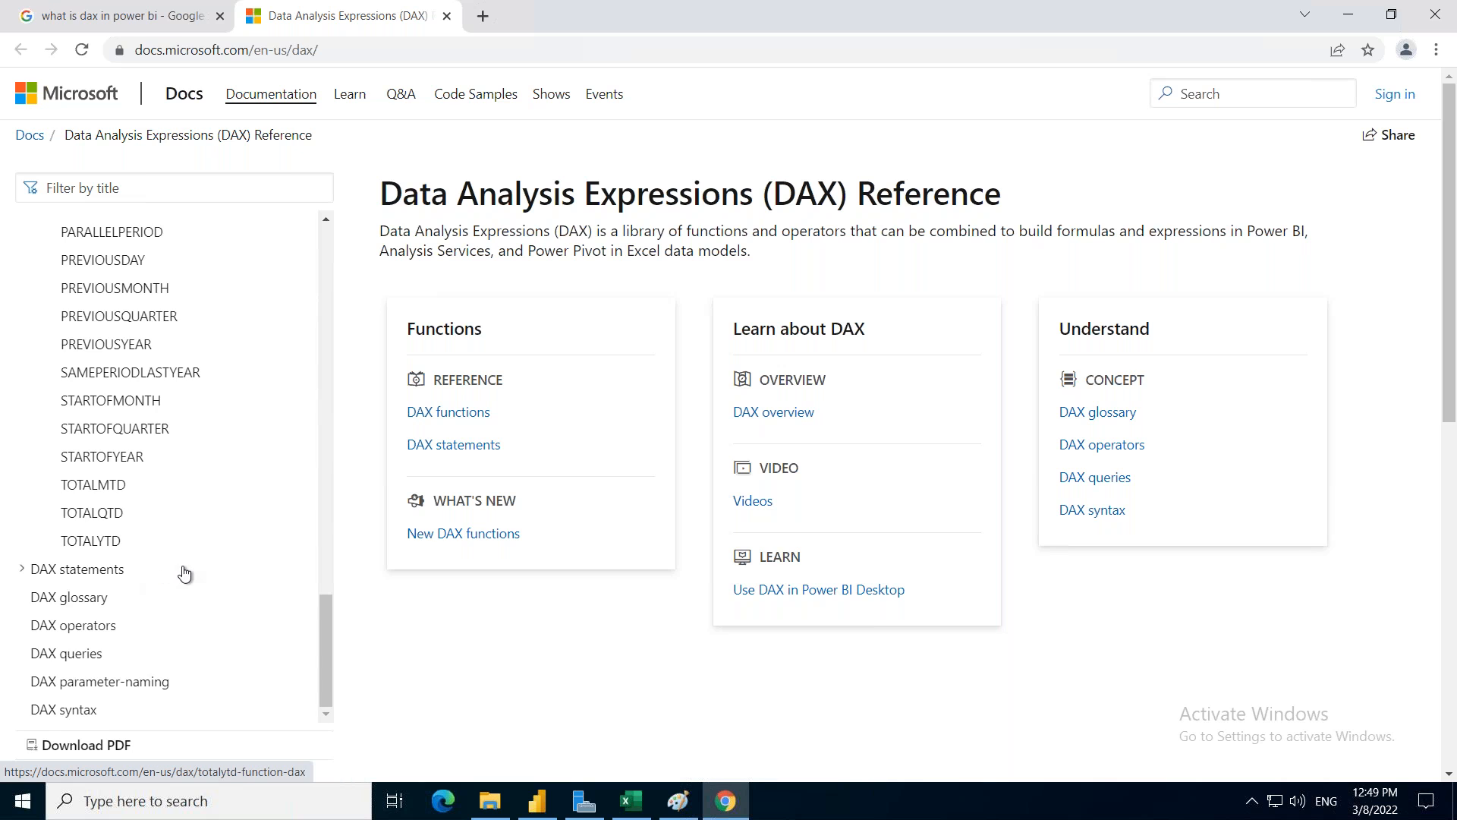
scroll(134, 530, up, 5)
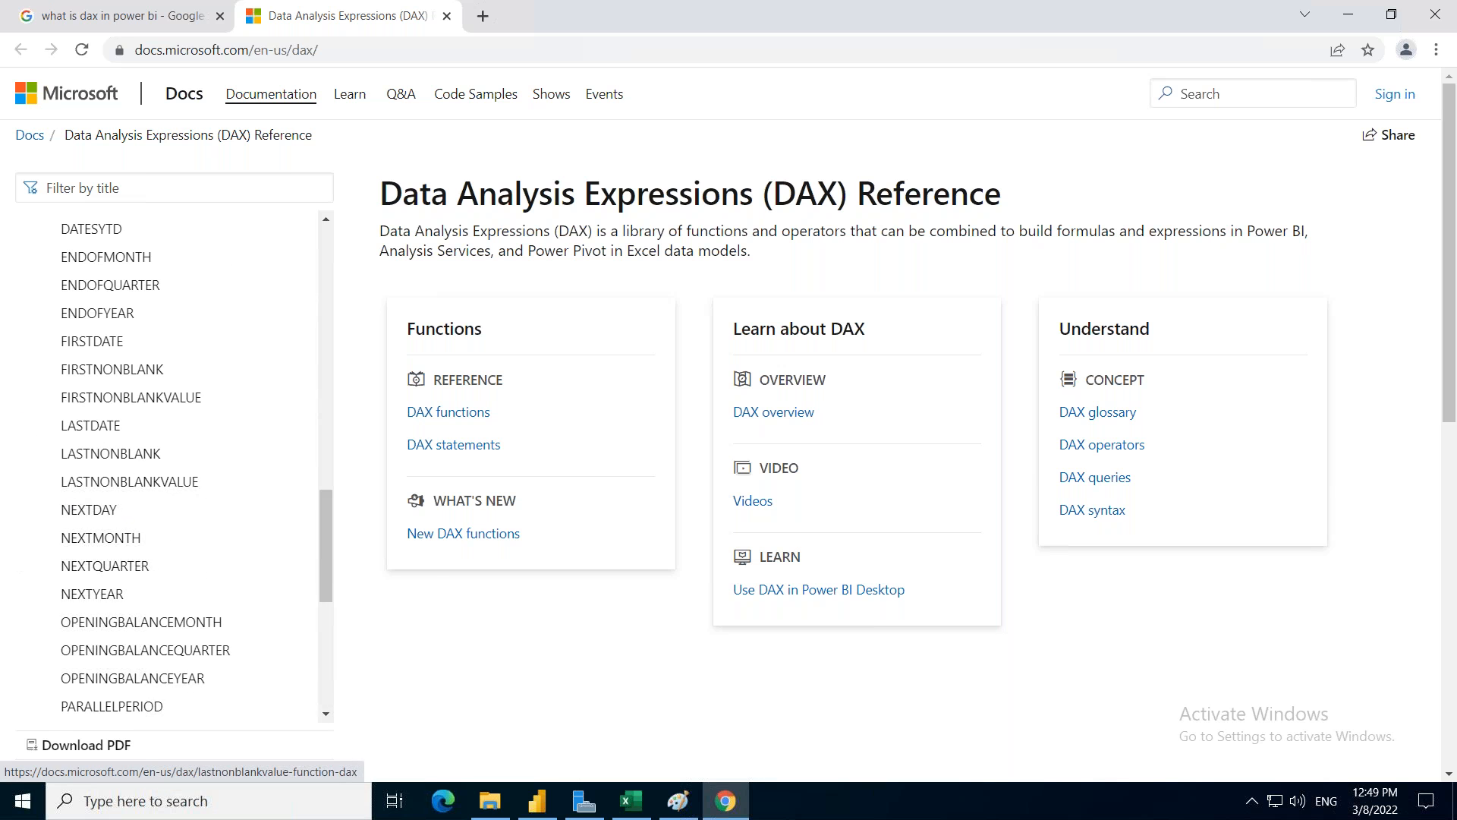
scroll(25, 396, up, 4)
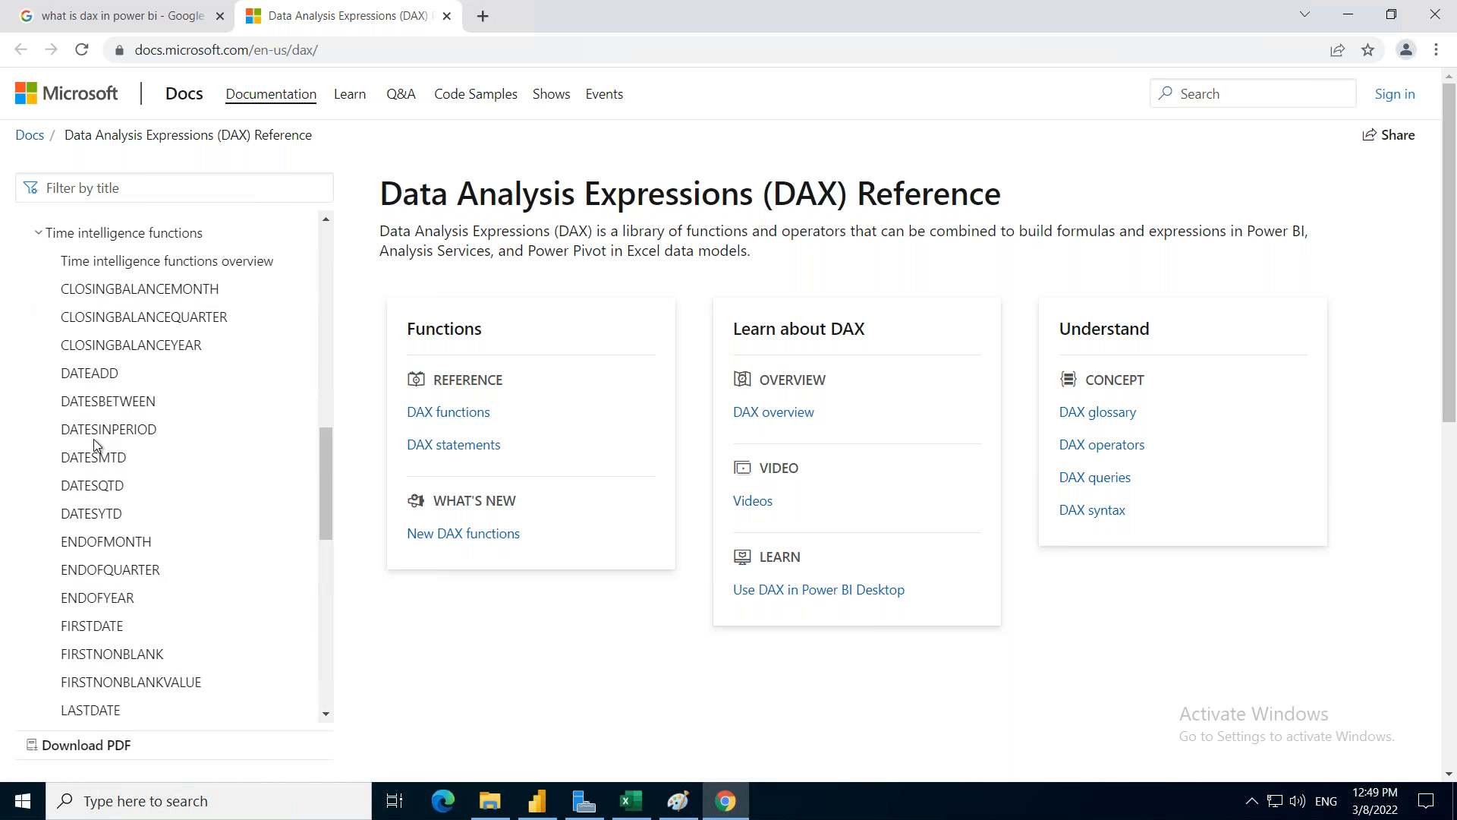
scroll(68, 470, up, 4)
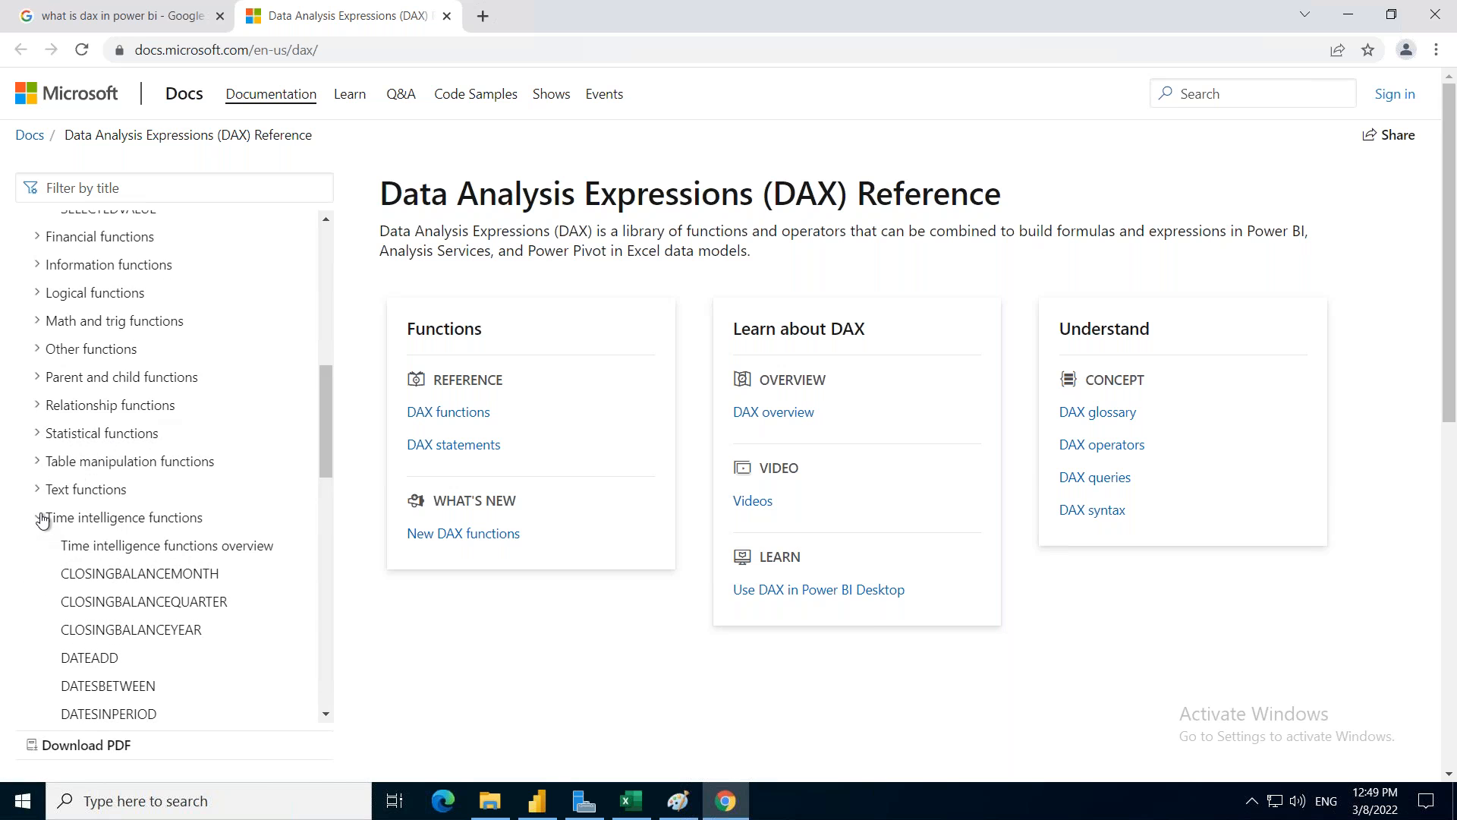
click(42, 520)
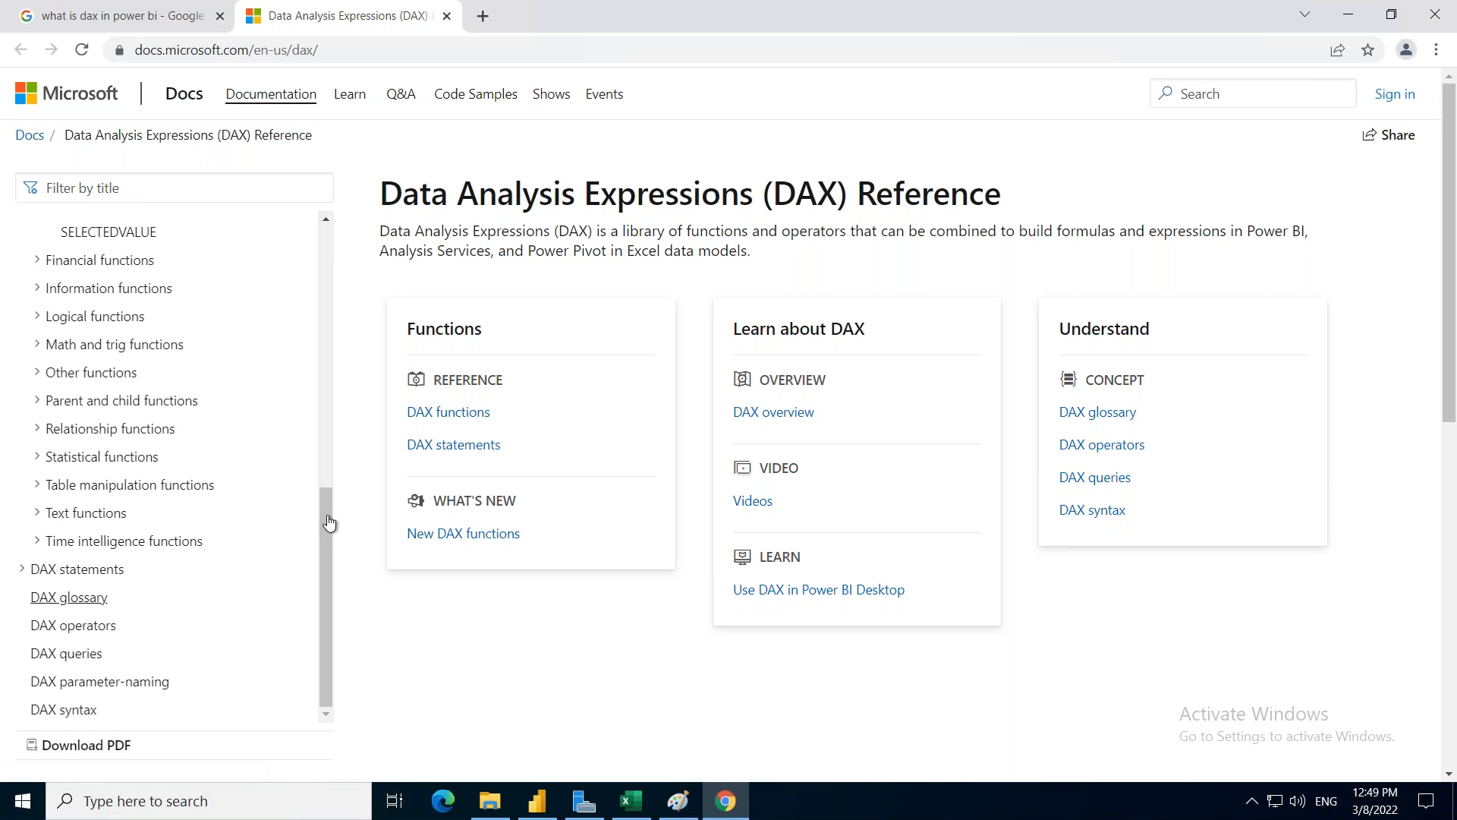
scroll(442, 472, down, 2)
scroll(468, 455, up, 2)
Switch to Paint and write the headings 'Calculated column' and 'MEasure' side by side in a new wide text box below the existing notes
click(677, 803)
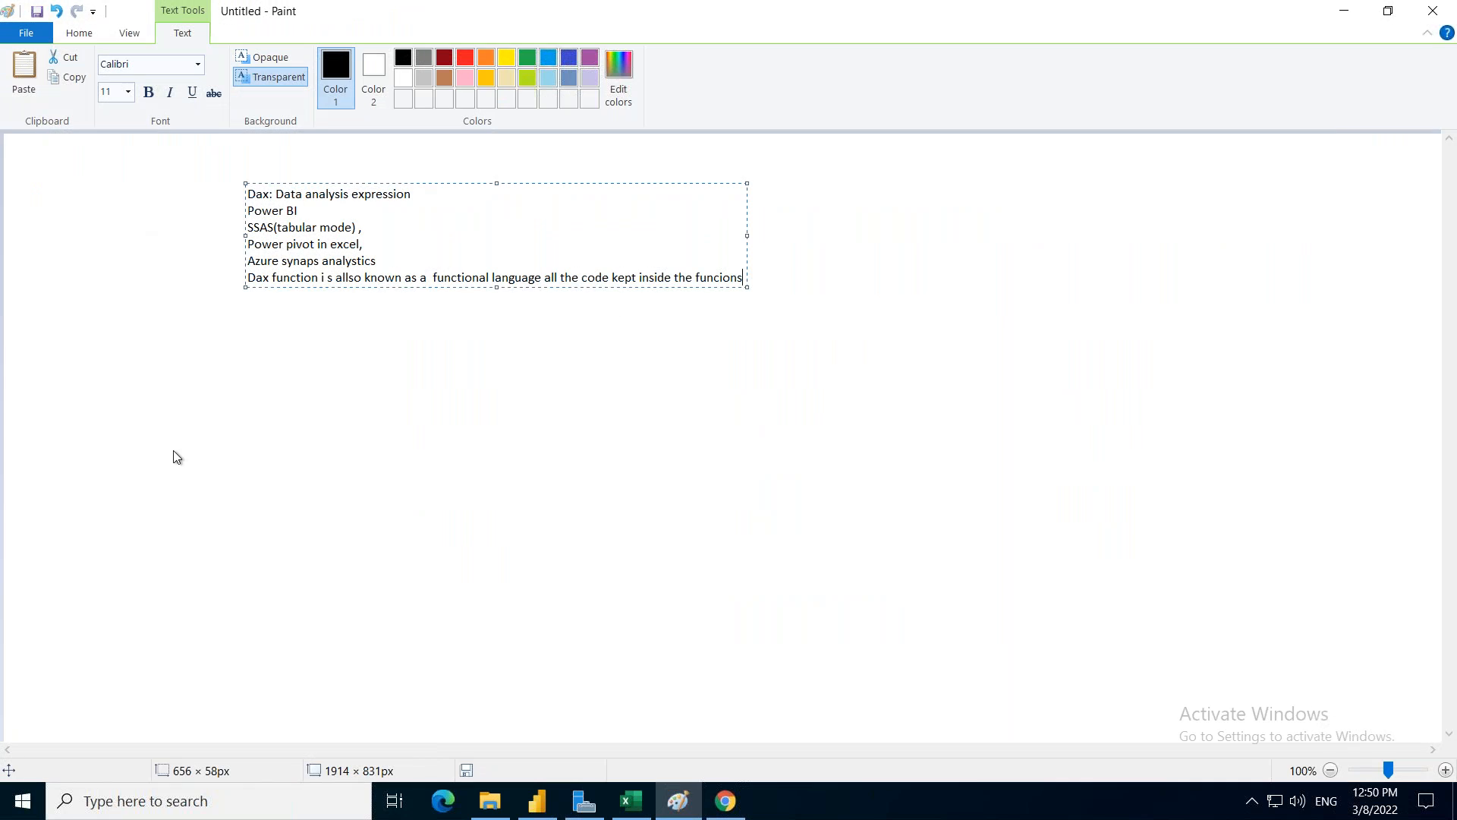
click(251, 348)
drag(250, 342, 1095, 344)
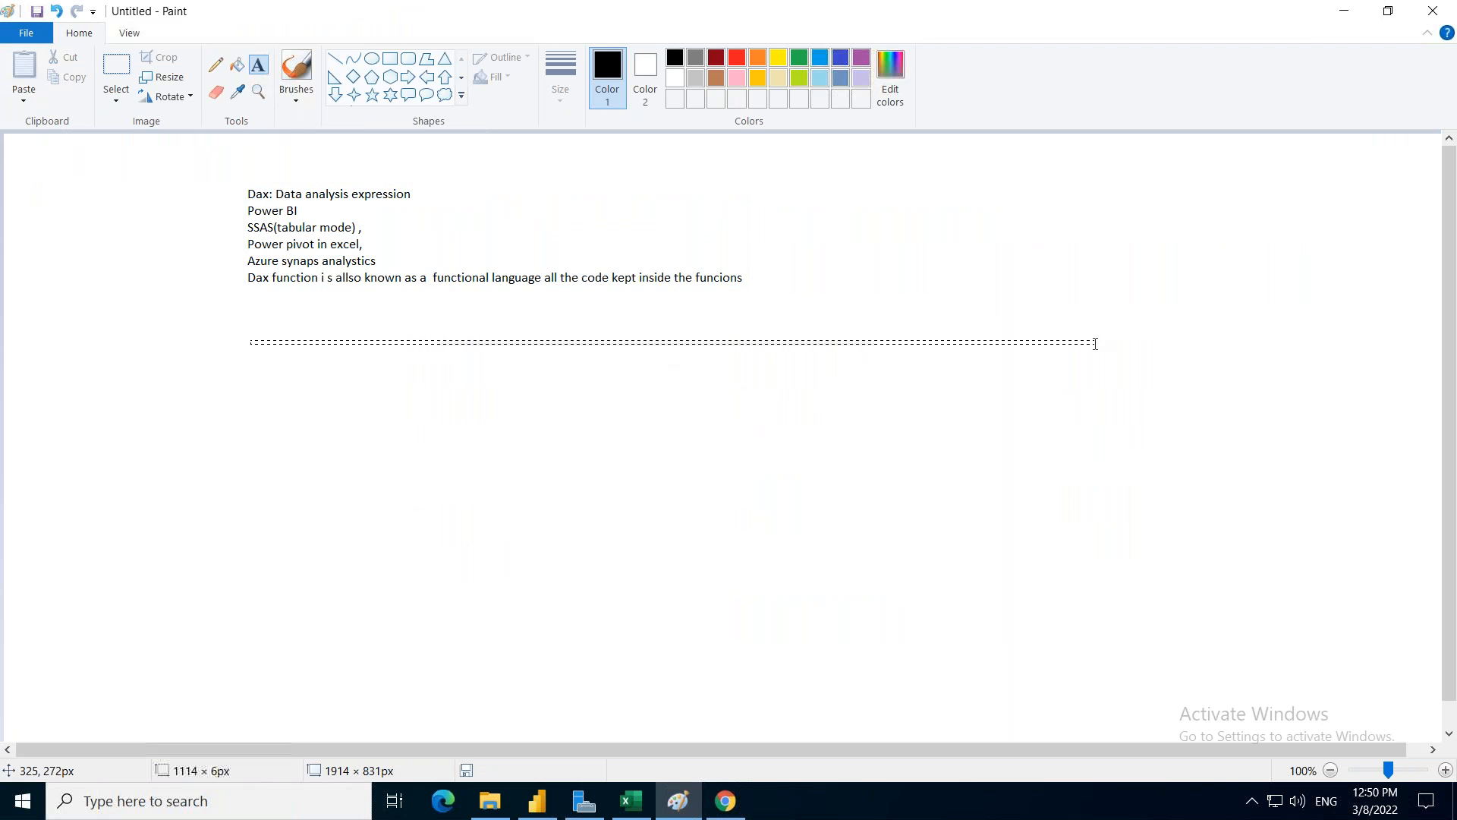
text(C)
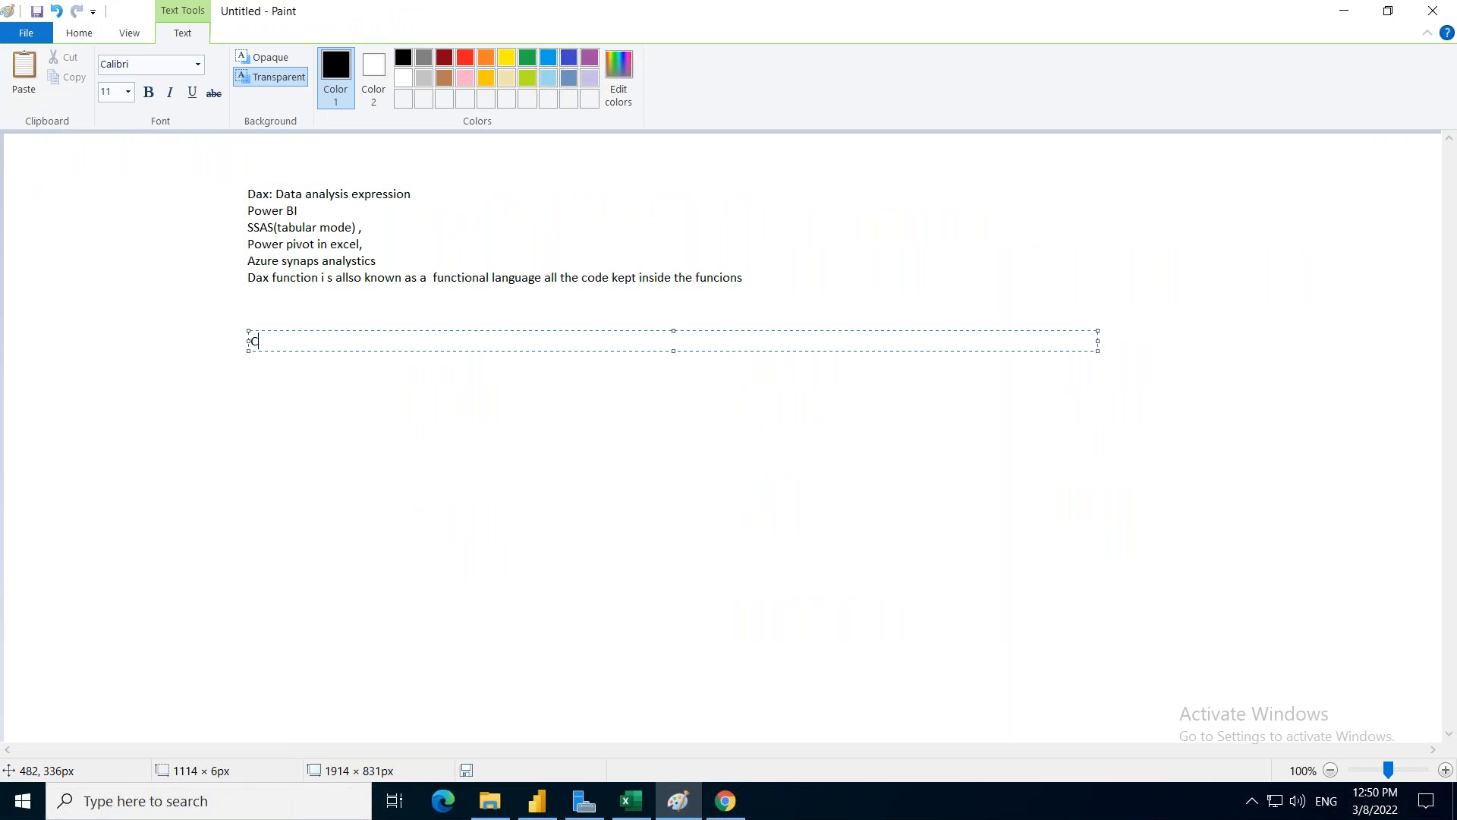
text(alculated column)
text(MEasure)
key(Return)
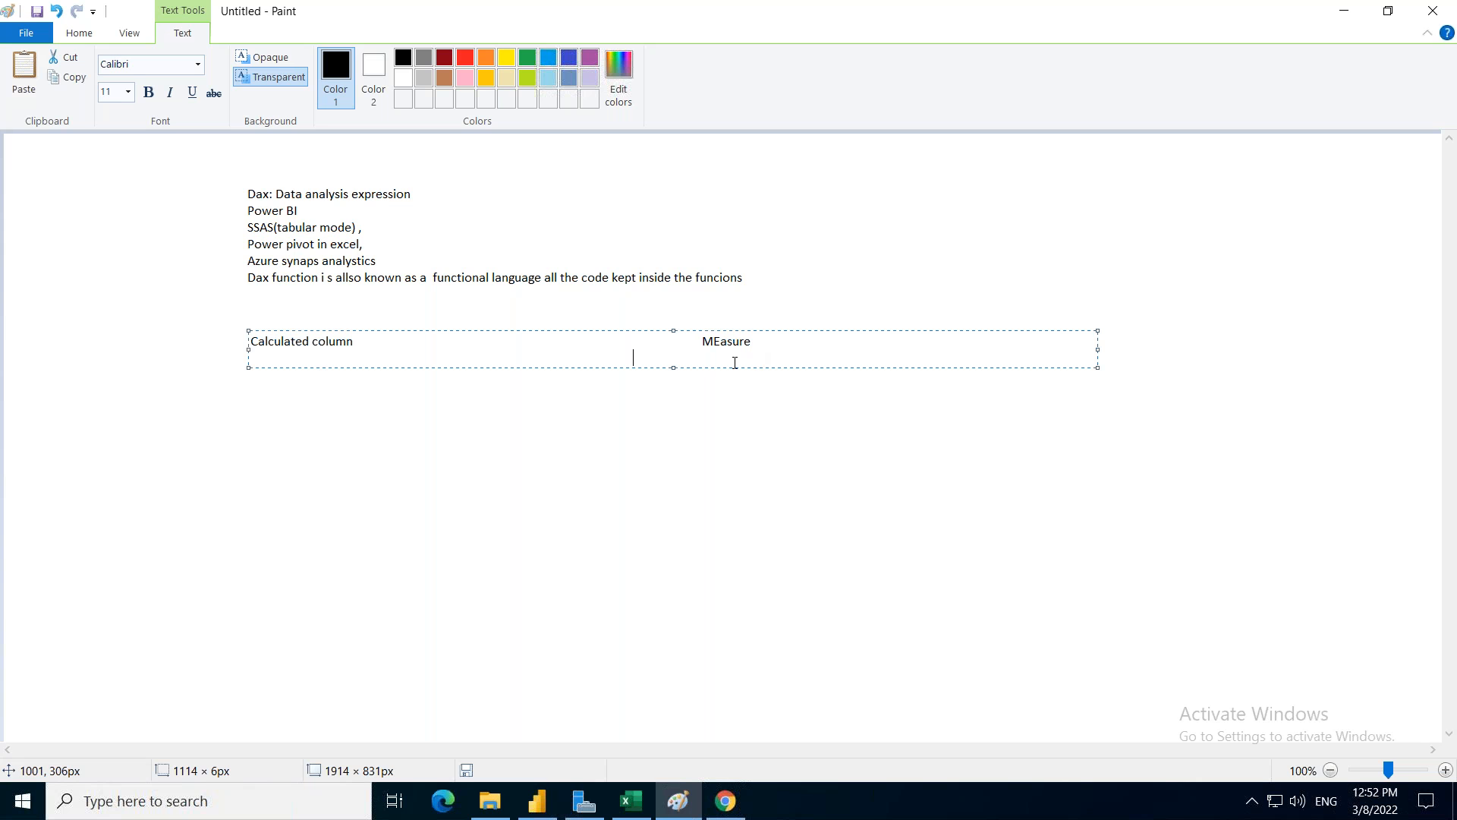
Write 'NUmbeers' under the MEasure heading and 'we can apply any type of data' under the Calculated column heading
text(NUm)
text(beers)
text(a)
key(BackSpace)
text(we can apply)
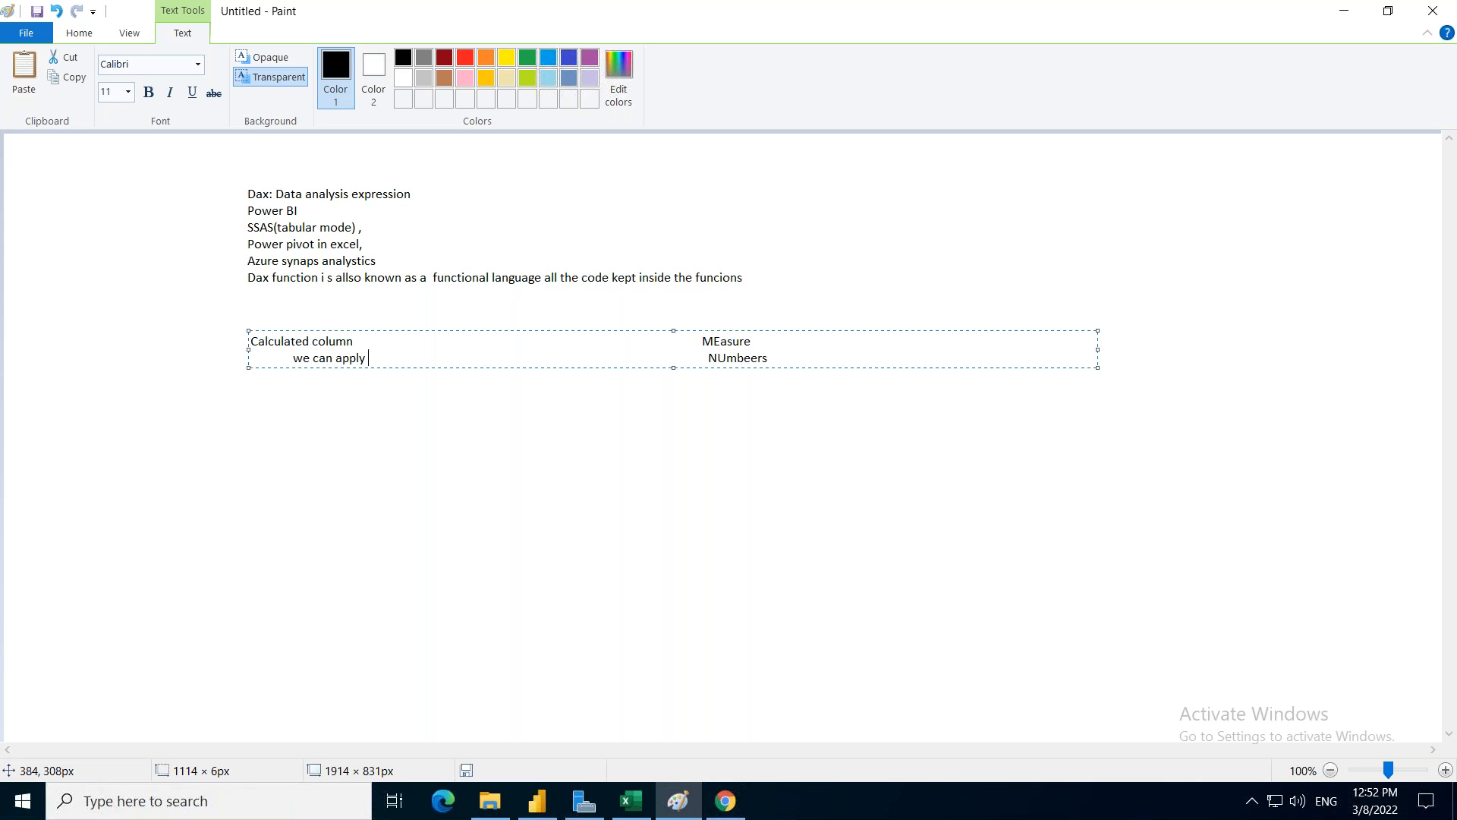
text( any tpe)
key(BackSpace)
key(BackSpace)
text(ype of data)
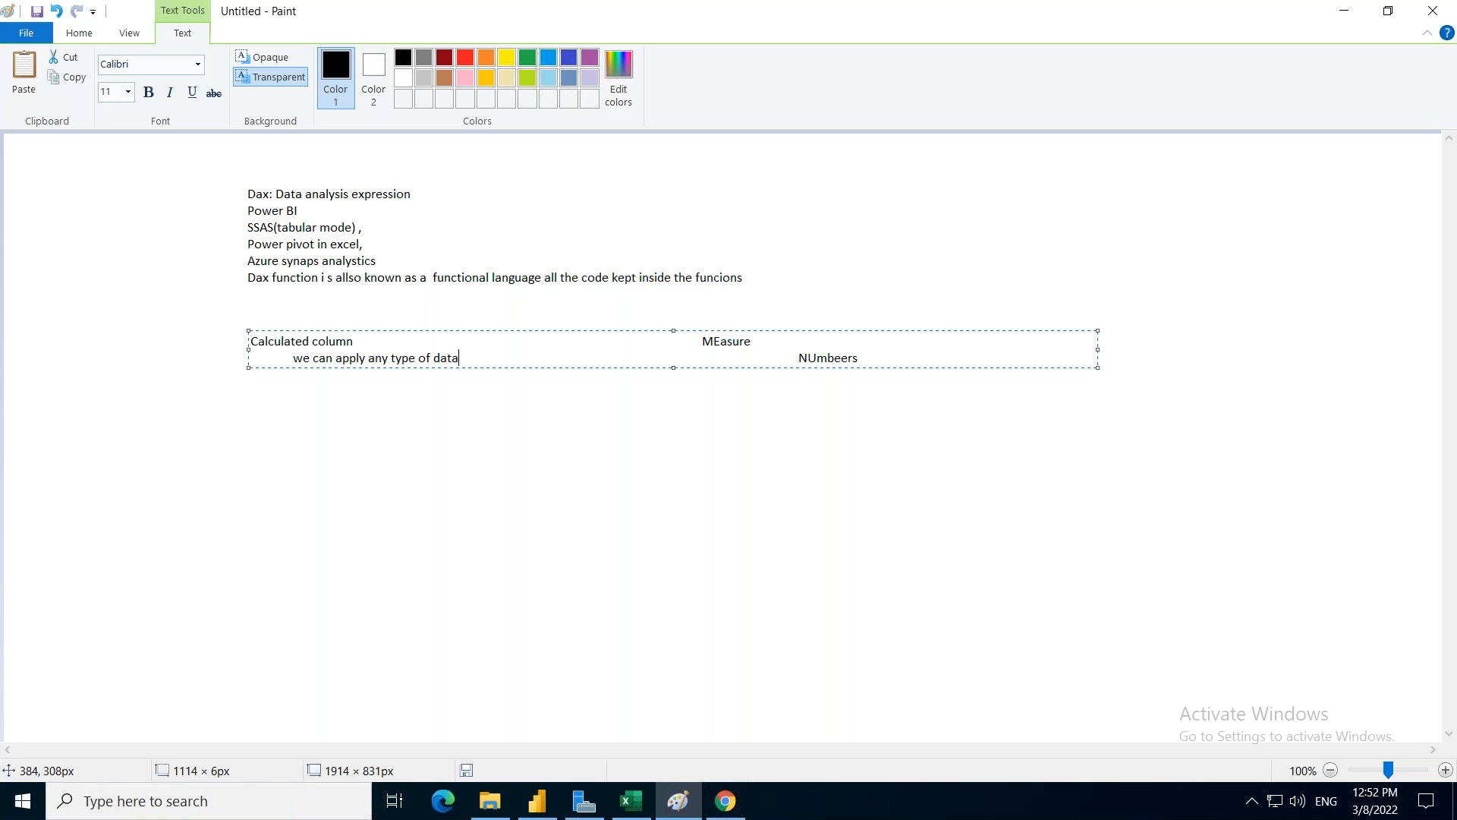
Add the line 'Row row' to the Calculated column notes and place the text 'Context' beside it
key(Return)
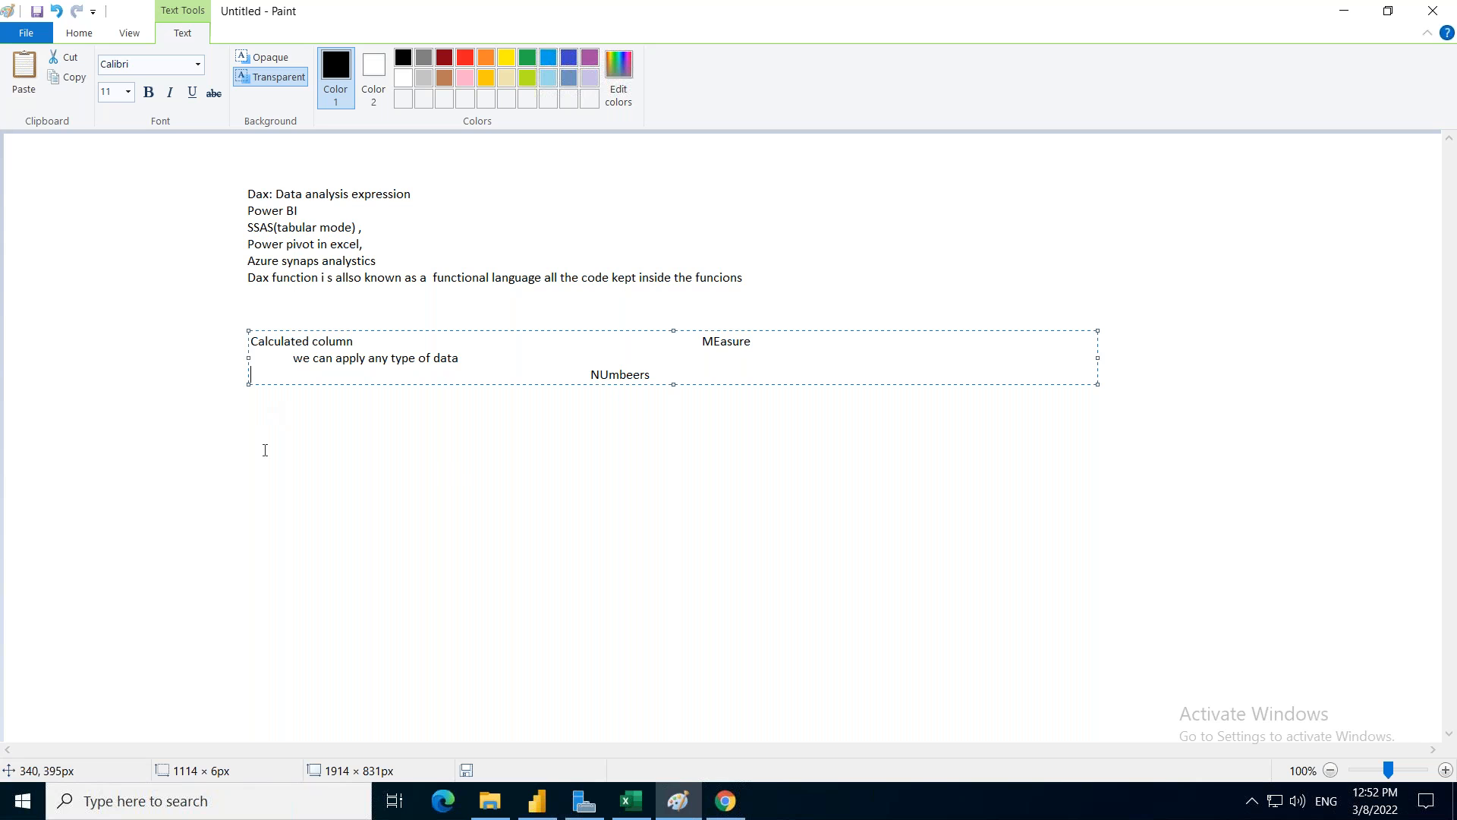
text(Row row)
click(470, 463)
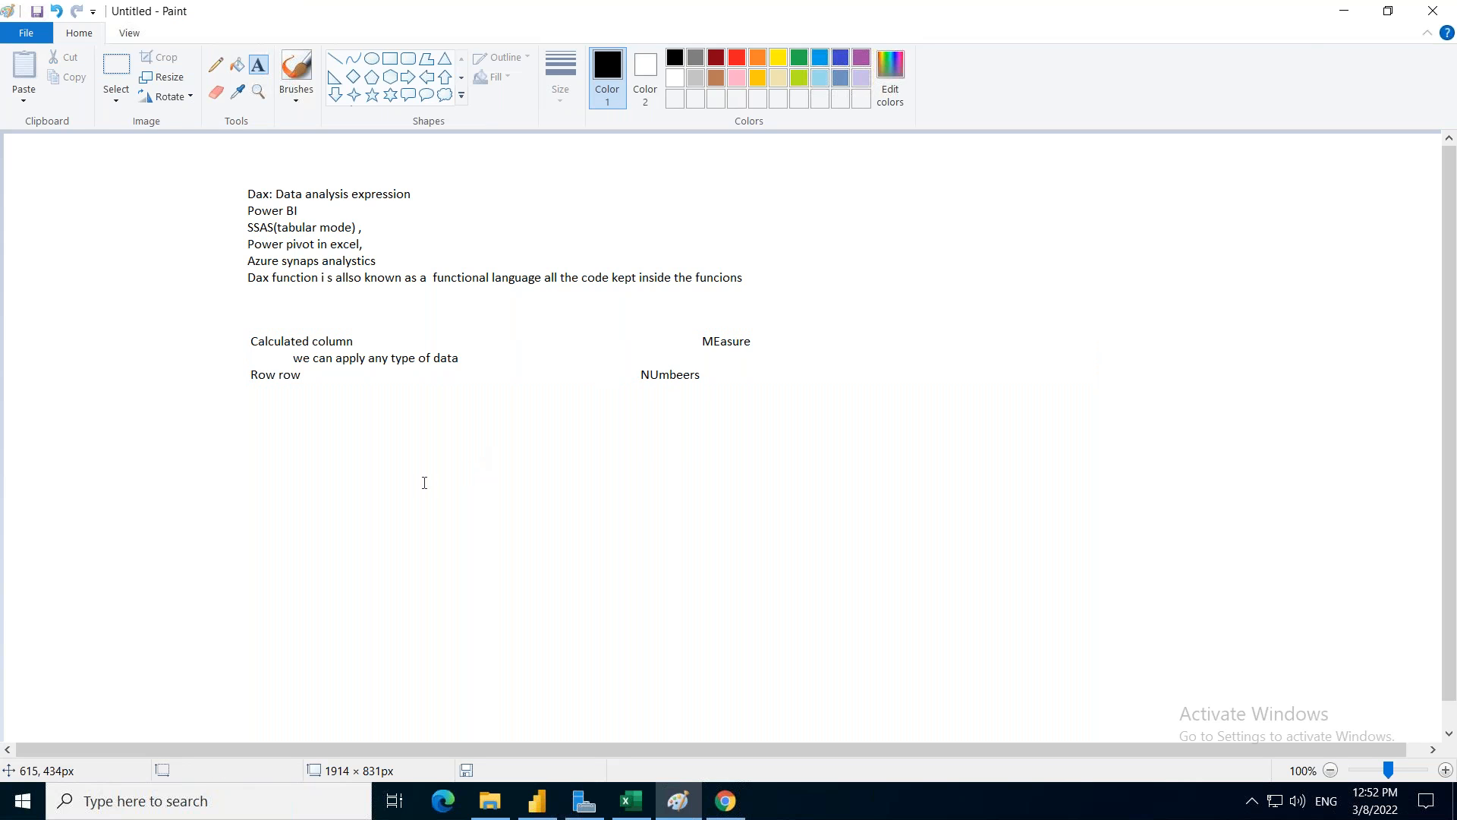
click(349, 379)
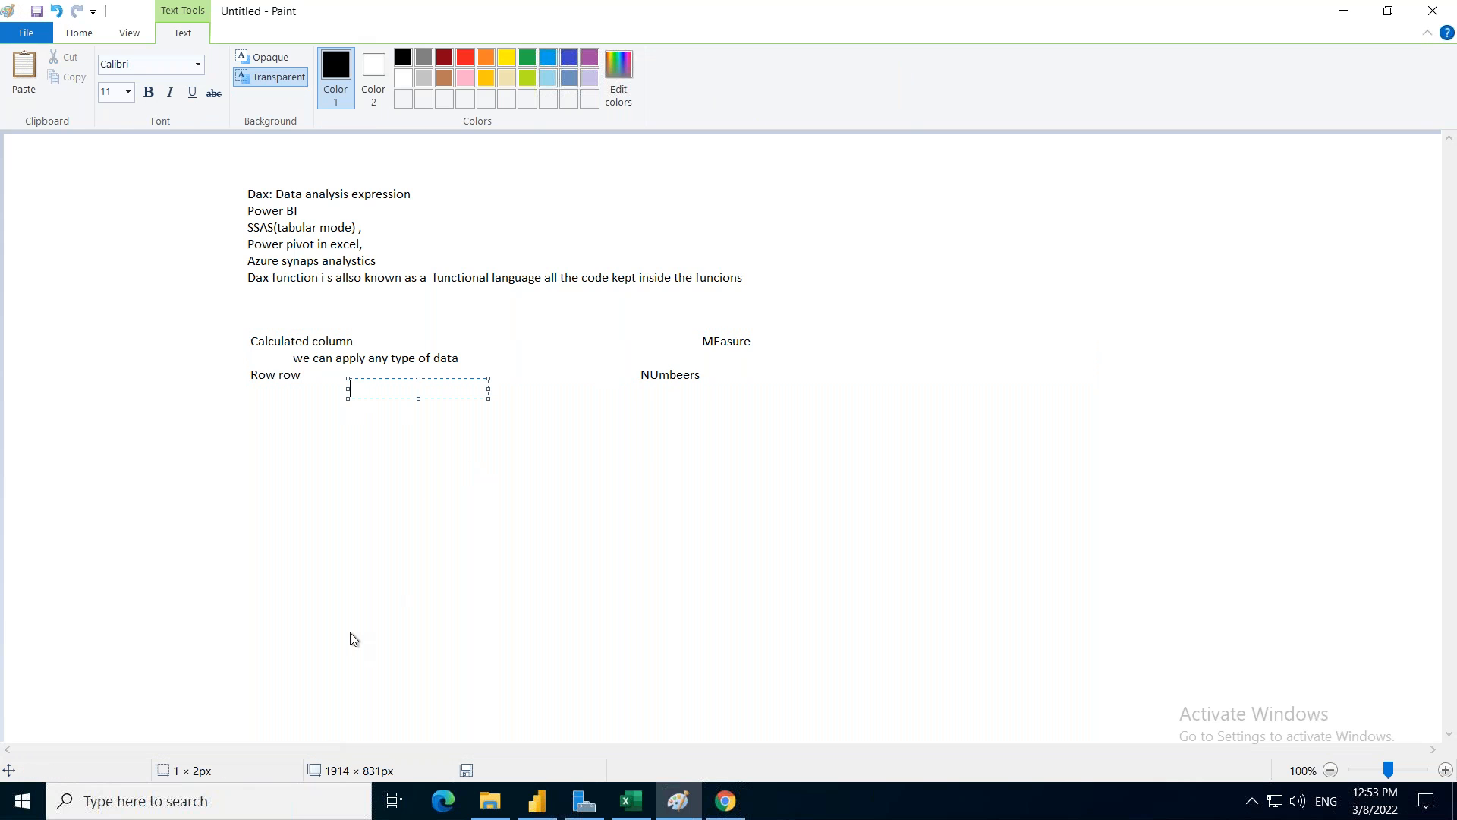
drag(271, 402, 416, 416)
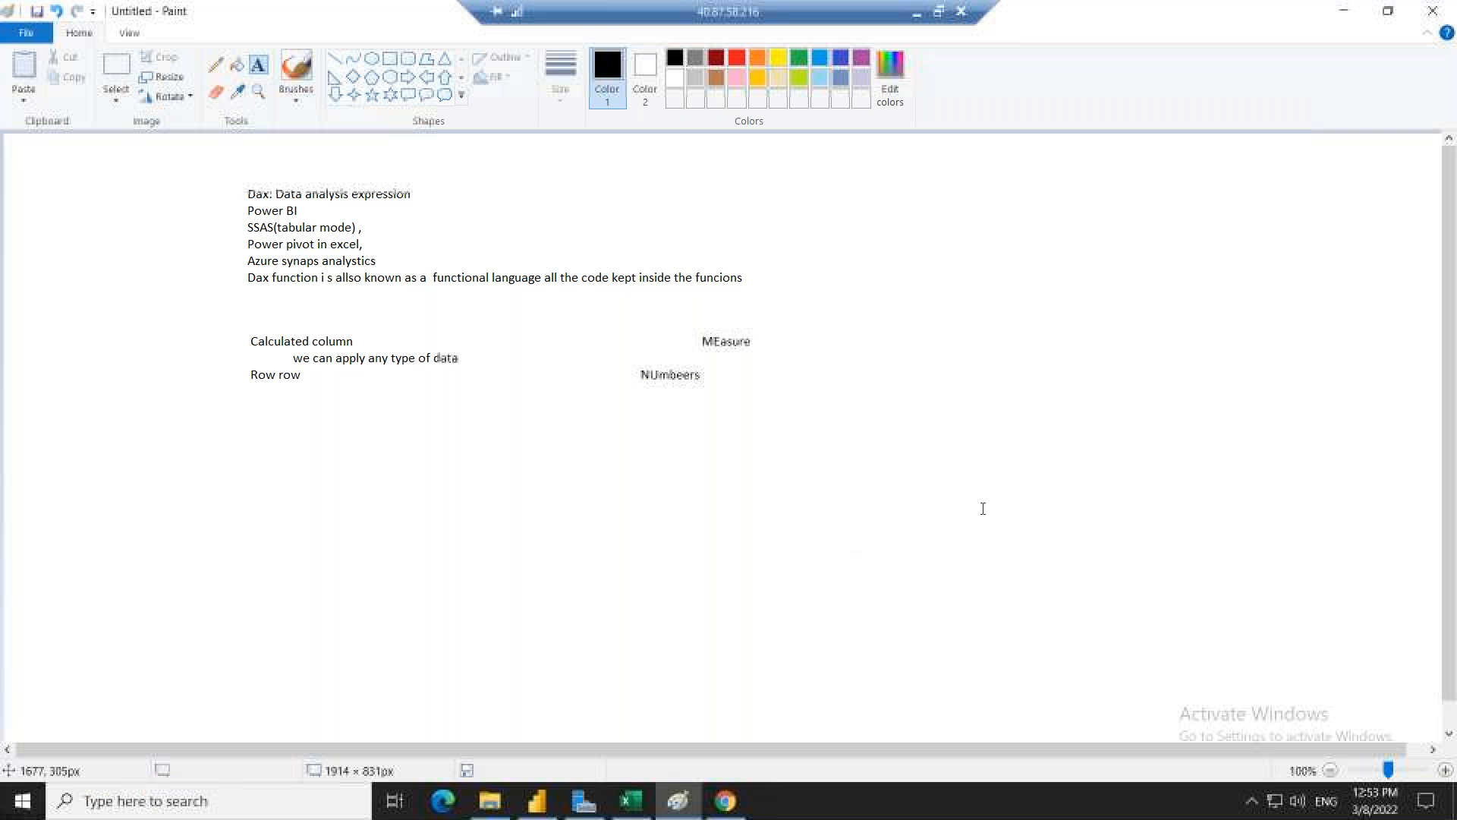
click(329, 375)
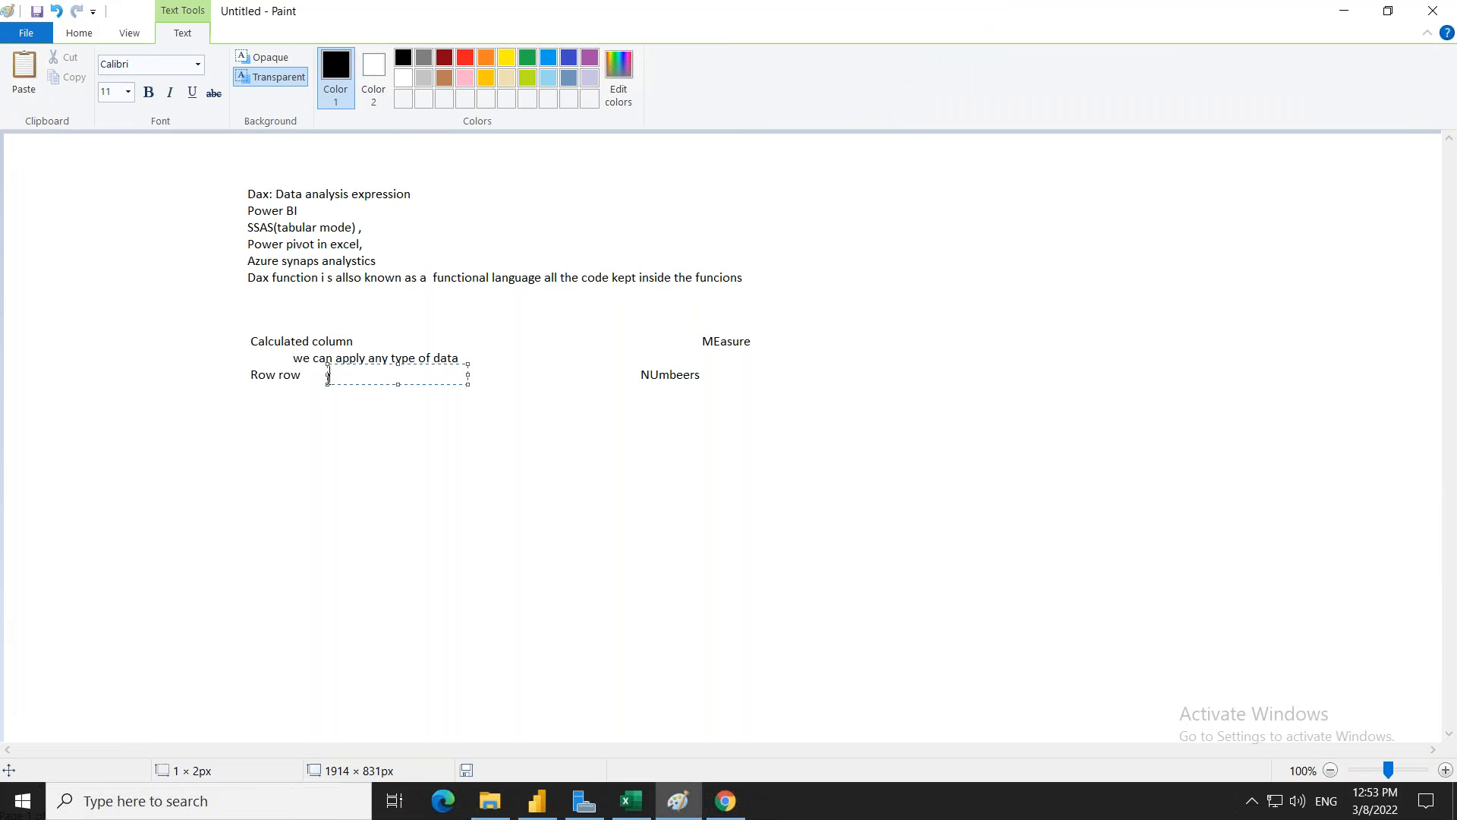
click(306, 378)
text(Context)
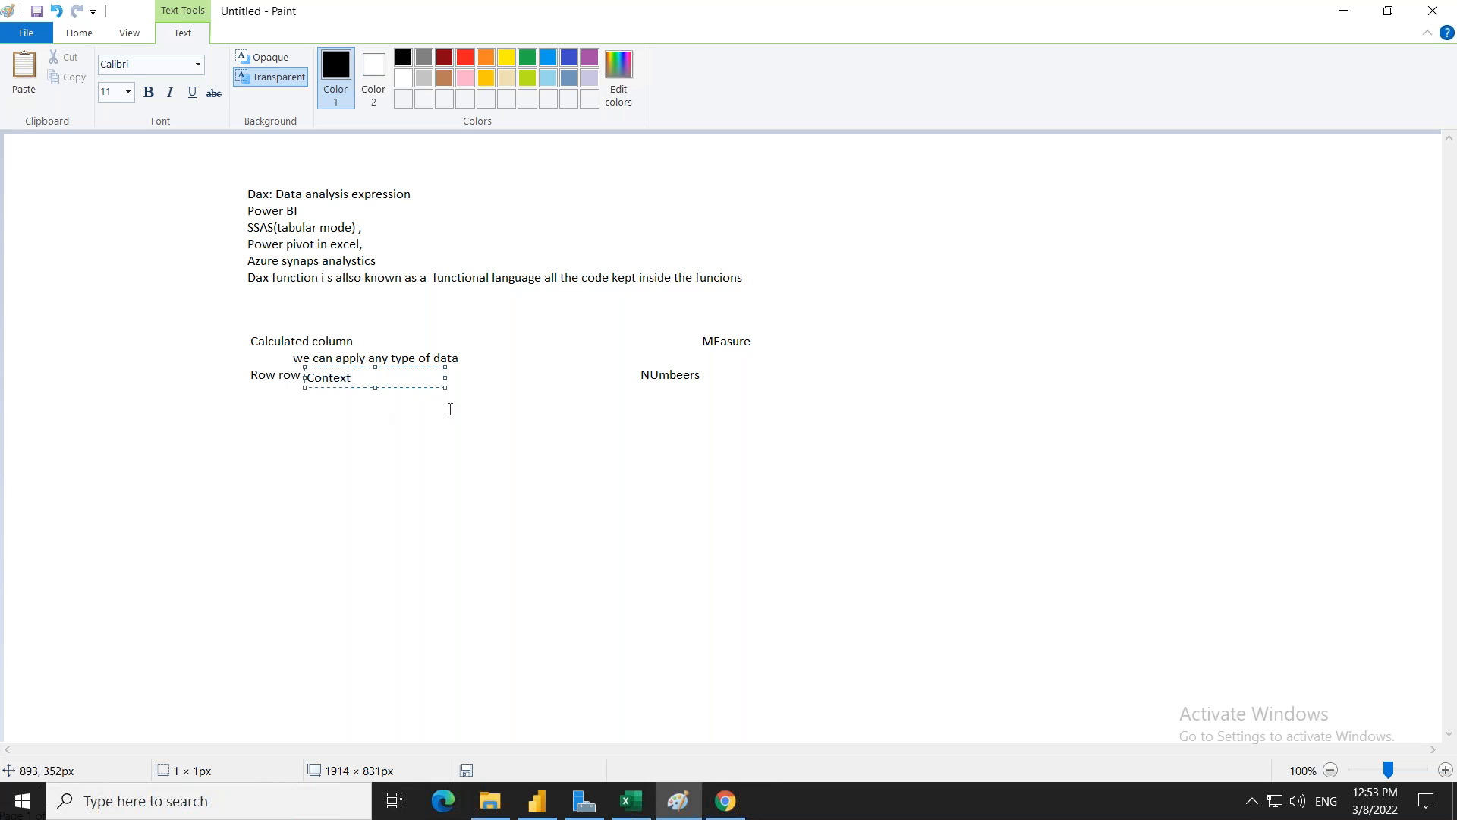
Start a new blank drawing, discarding the current notes without saving
drag(230, 327, 829, 339)
drag(908, 454, 916, 514)
click(33, 24)
click(45, 63)
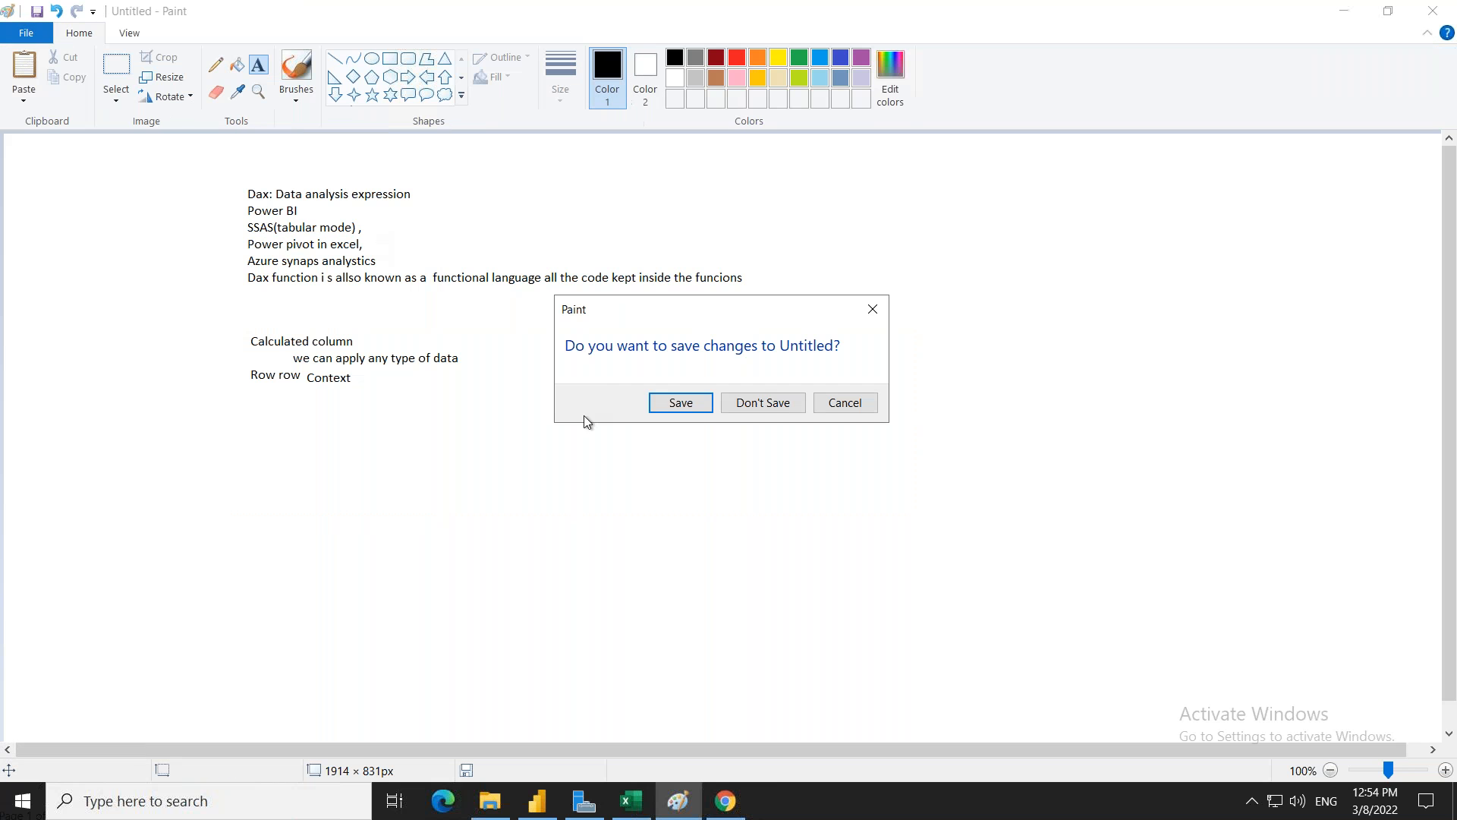
click(762, 402)
Write the headings 'Measure' and 'Calculated clumn' in two separate text boxes, well apart on the same level near the canvas's upper edge
drag(296, 182, 468, 212)
drag(610, 224, 573, 227)
text(Measure)
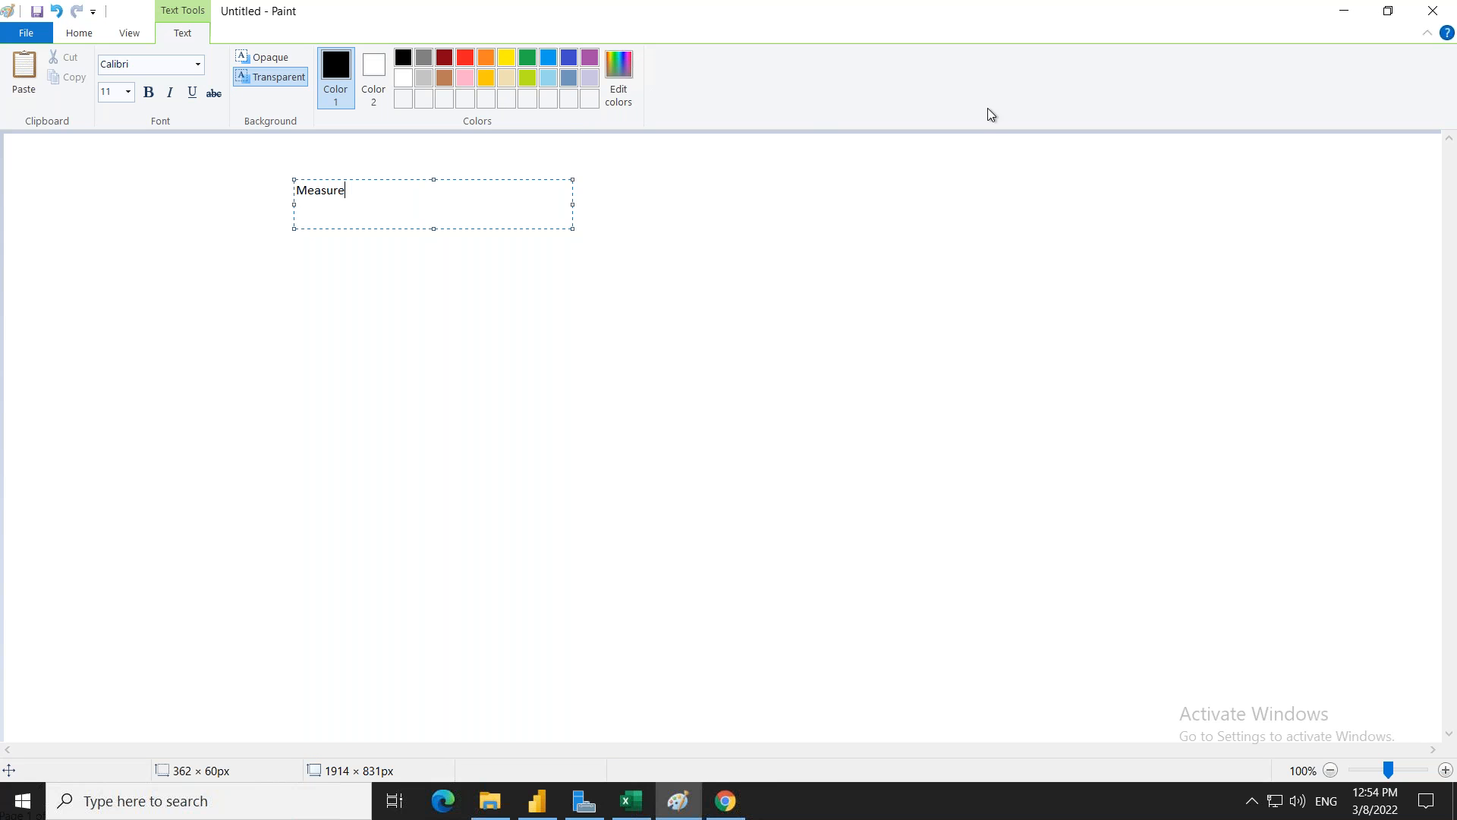
drag(829, 179, 1057, 222)
text(Calculated clumn)
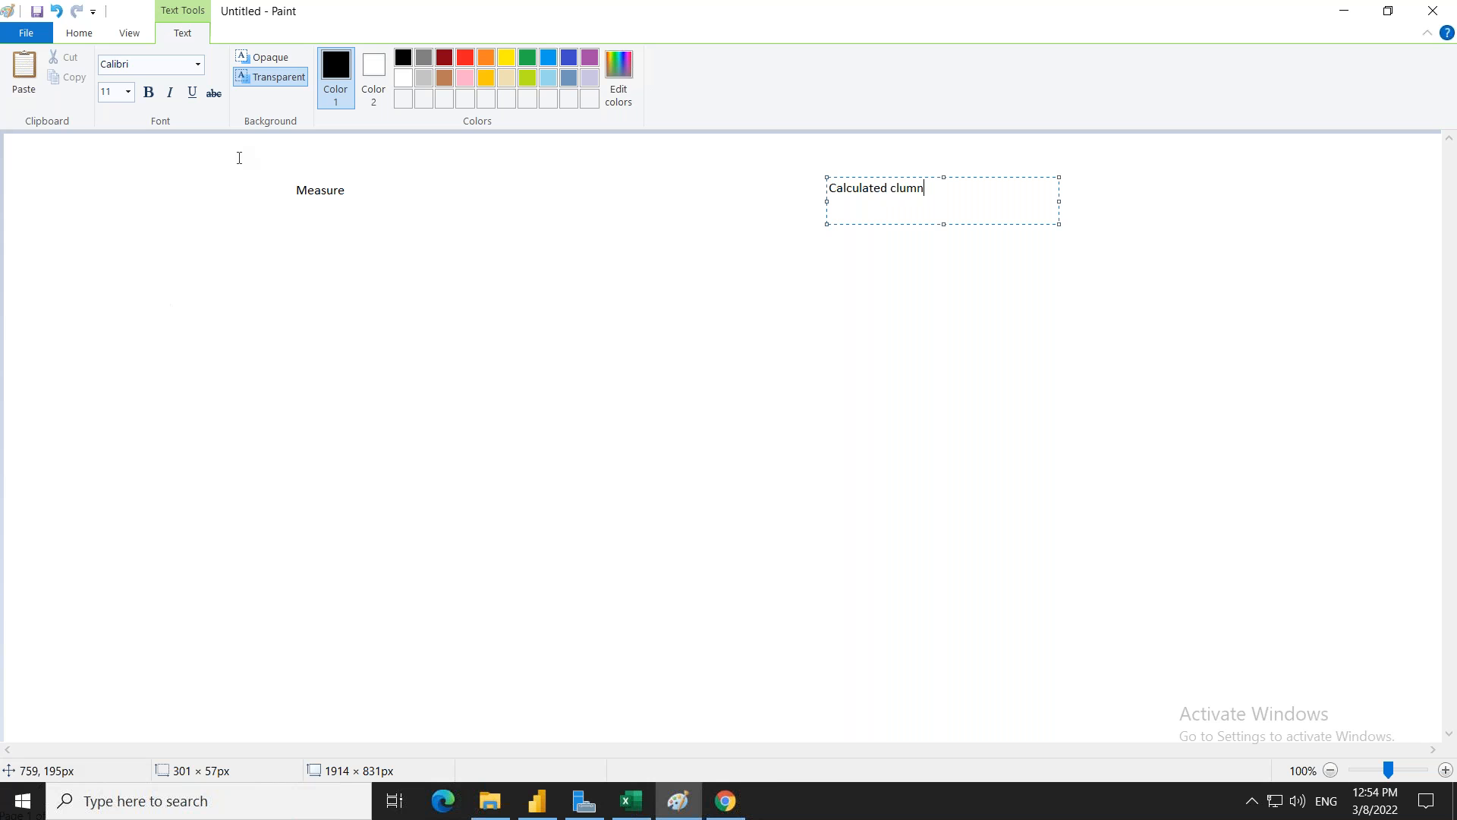
Write 'Summarise/aggregated' in a new text box directly below the Measure heading
drag(267, 167, 535, 248)
click(309, 344)
drag(276, 208, 464, 271)
text(Summarise/a)
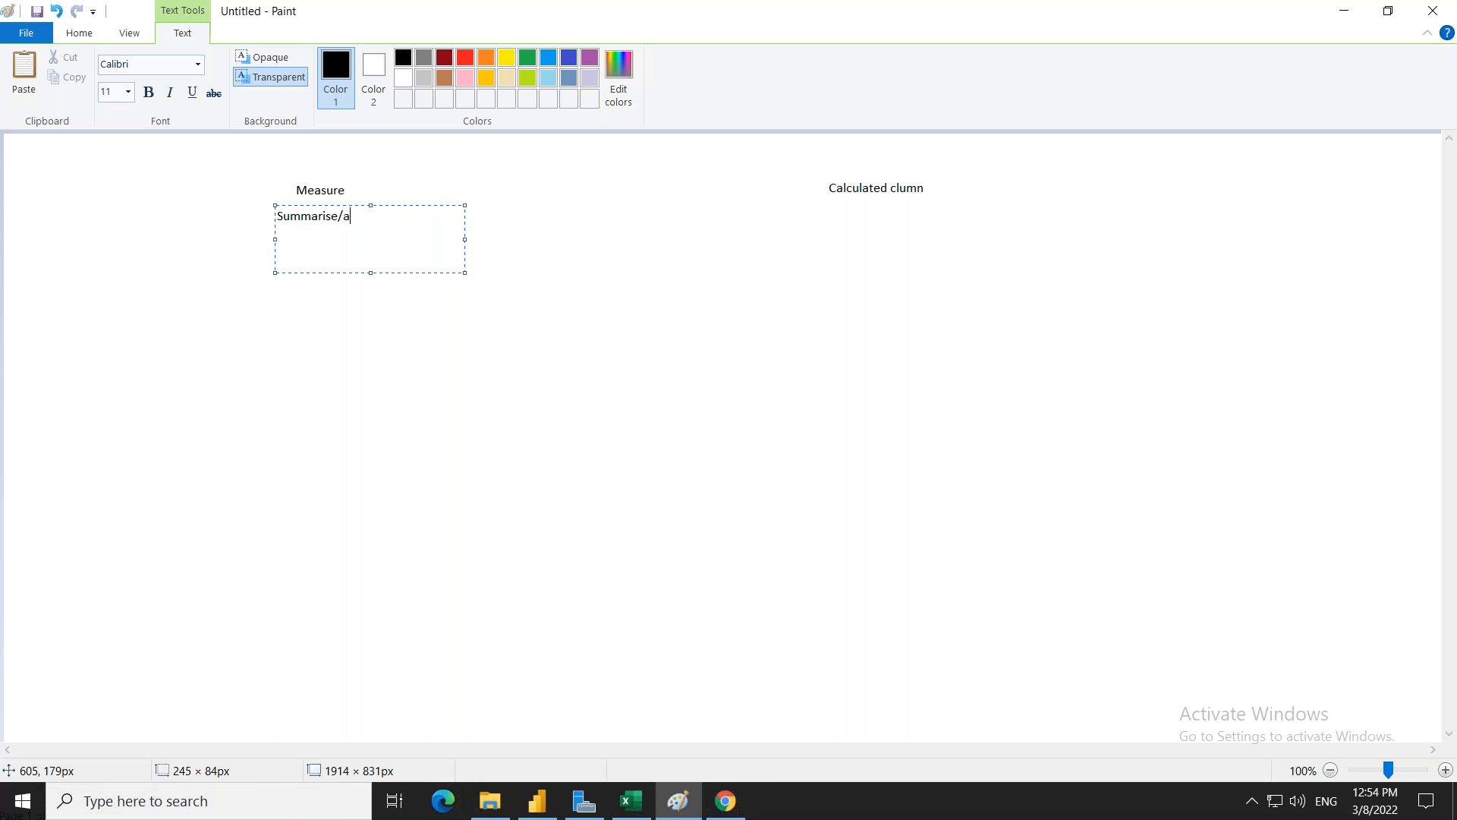
text(ggregated)
Under 'Calculated clumn', write 'Combine data expand the table and add one more column inside the table' with 'it require memory' on a new line
drag(812, 205, 972, 248)
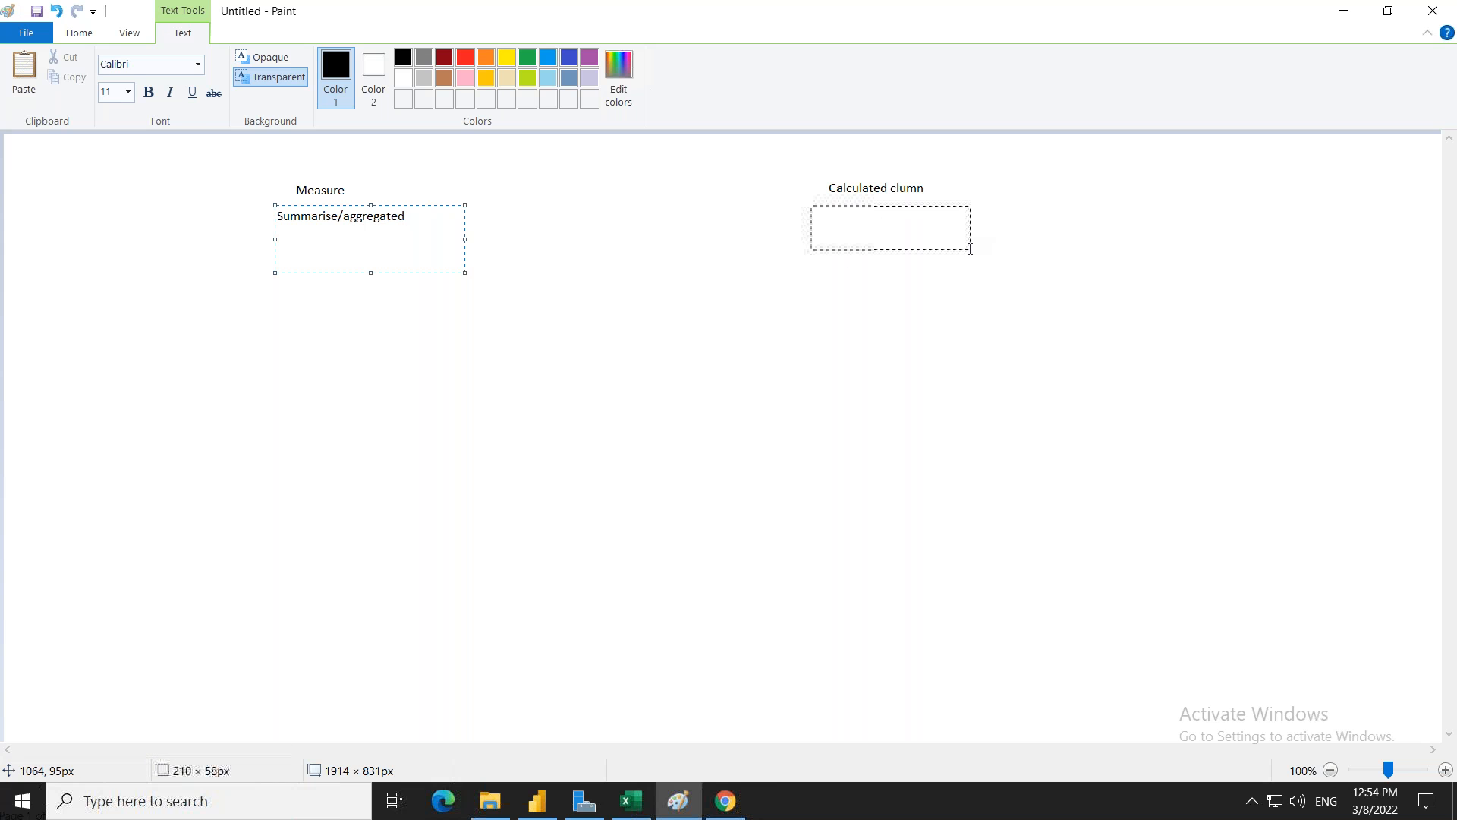
text(Co)
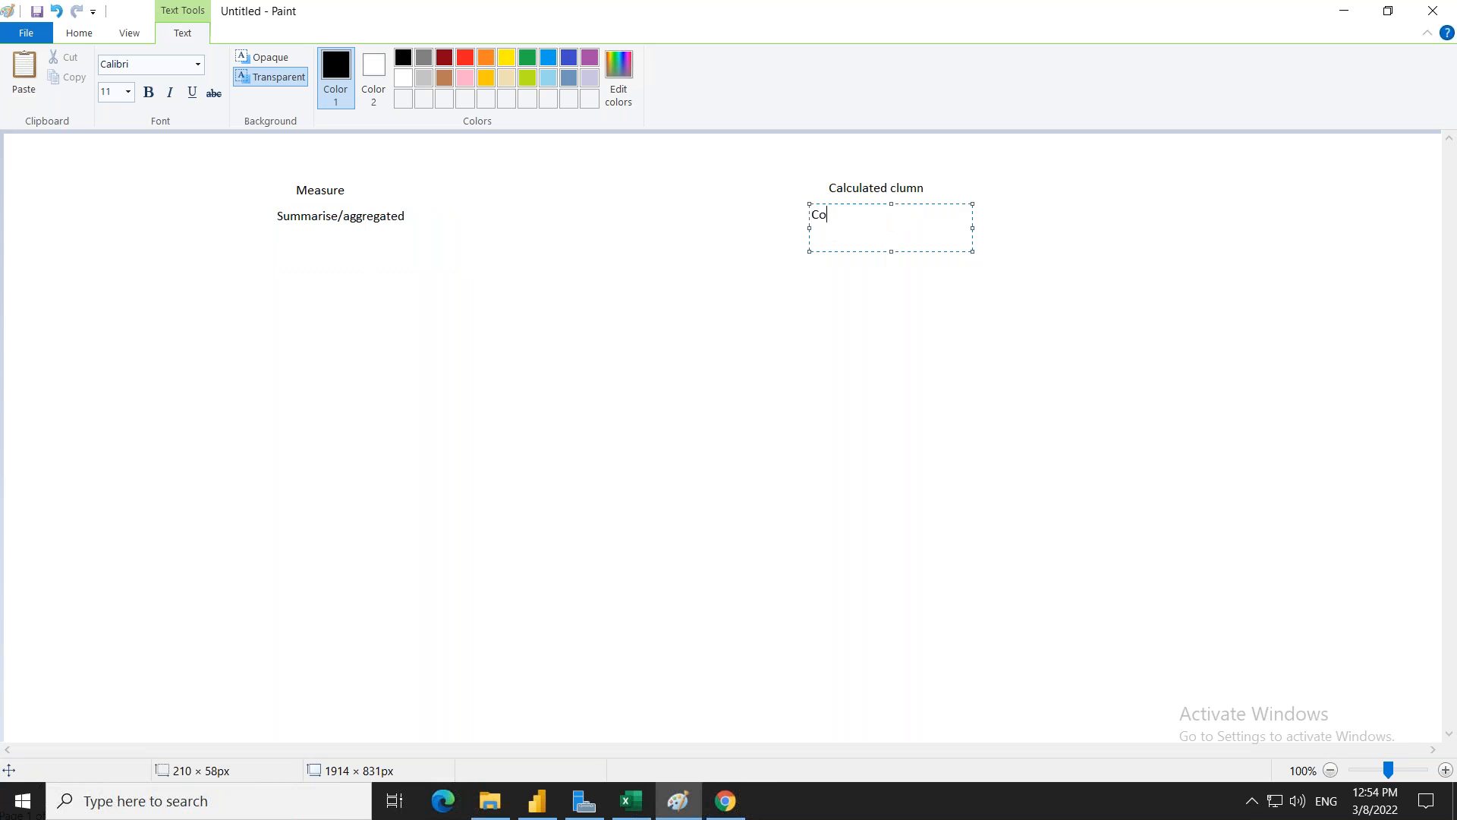
key(BackSpace)
key(BackSpace)
text(Combine data)
text(expand the r)
key(BackSpace)
text(table and add one more column)
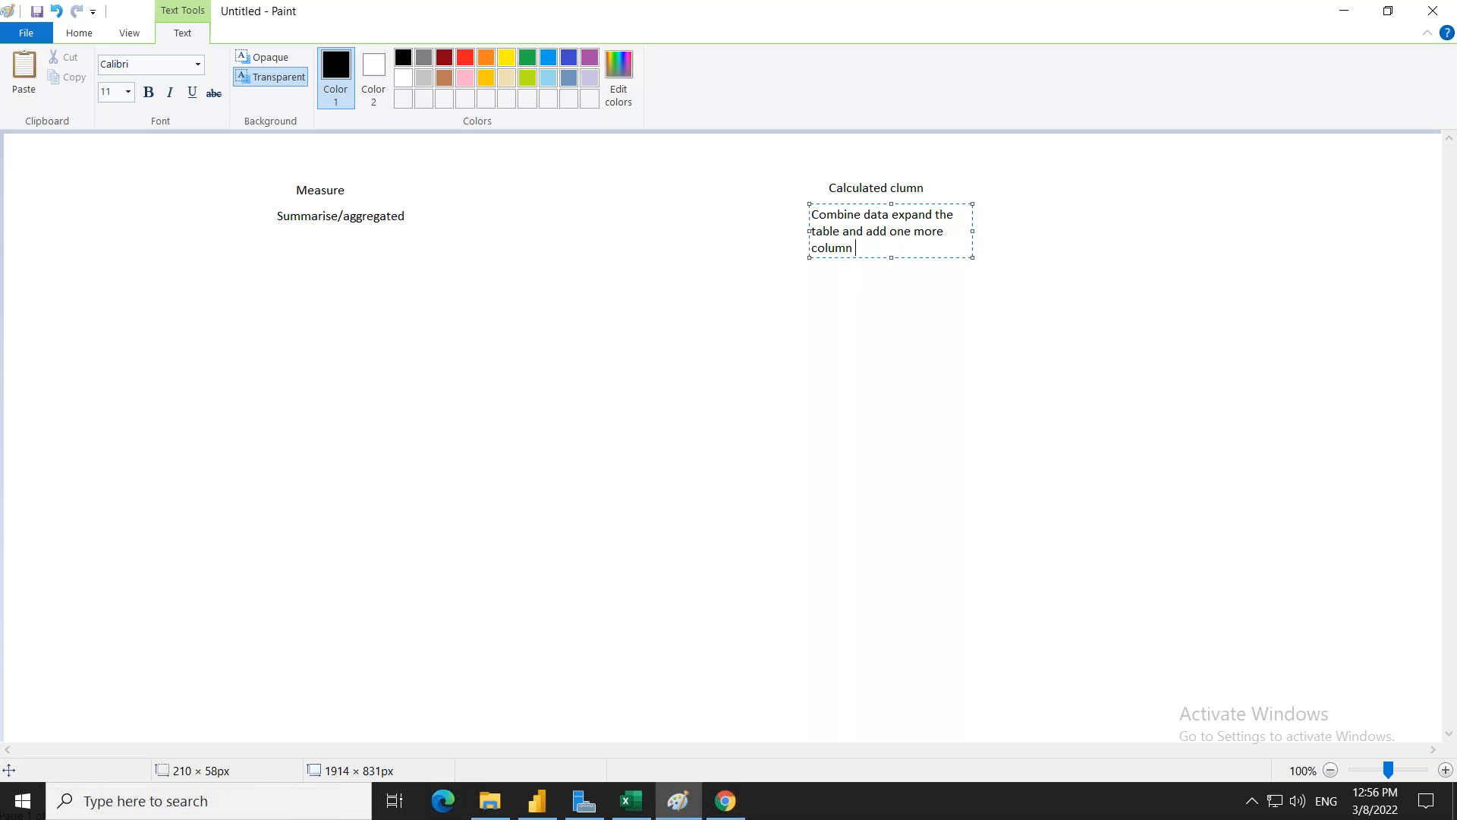
text( inside the table)
key(Return)
text(it )
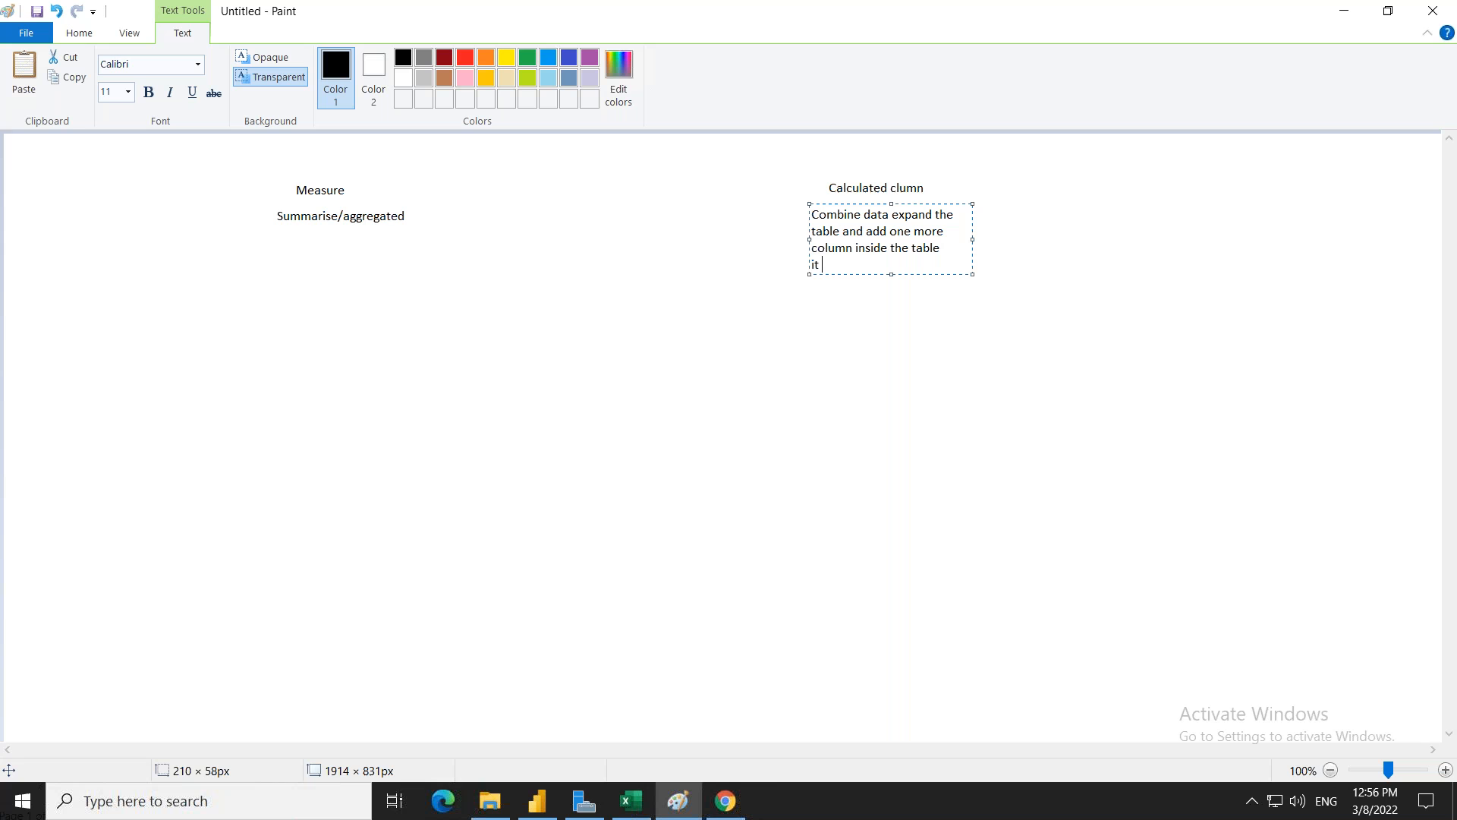
text(require memory)
Below 'Summarise/aggregated', write the lines 'We can see the data on data tab', 'Dynamicall/on the fly' and 'we can see the data on visuals'
drag(264, 243, 449, 279)
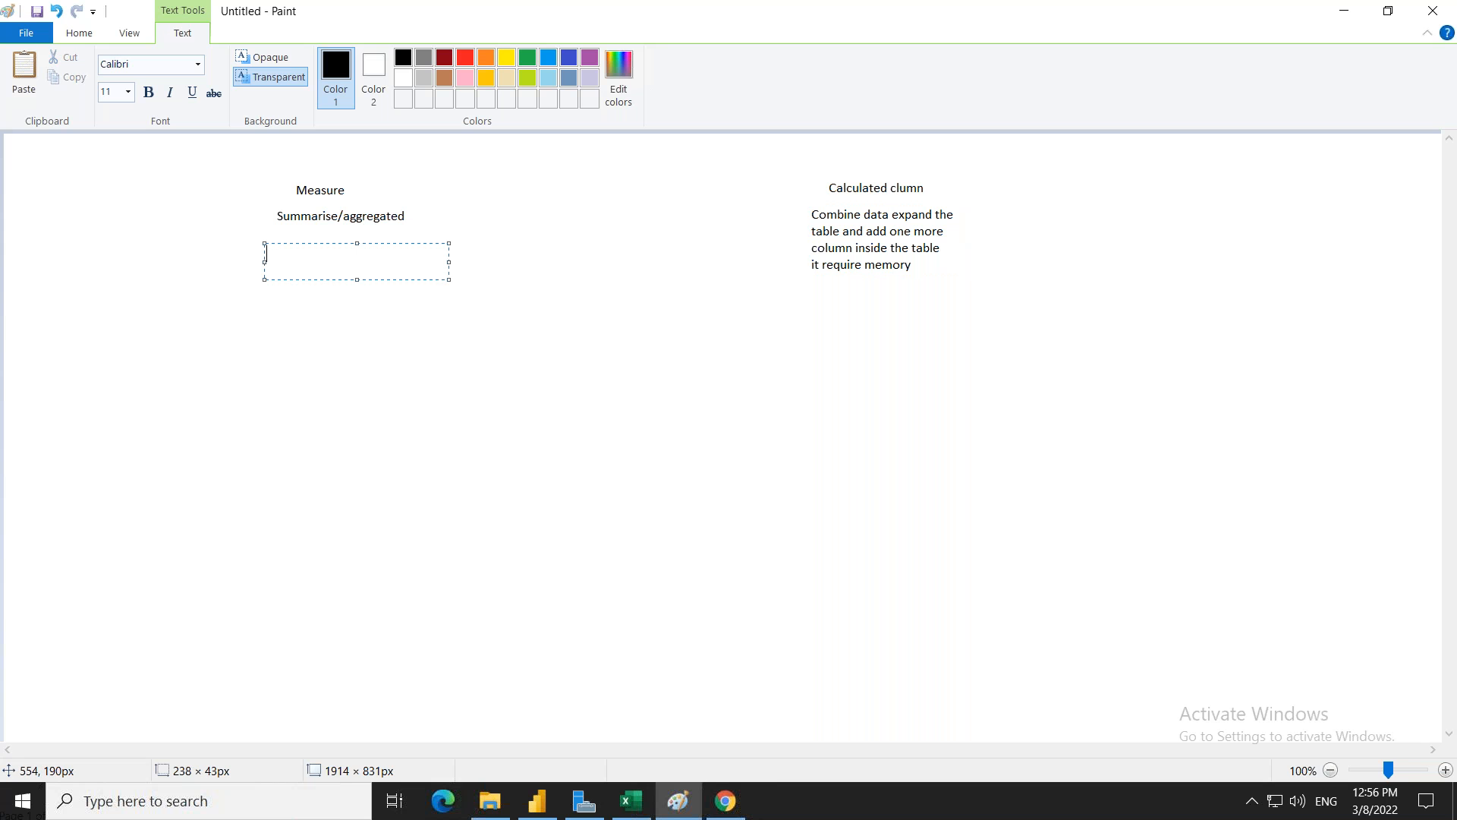
text(We can see the data on data tab)
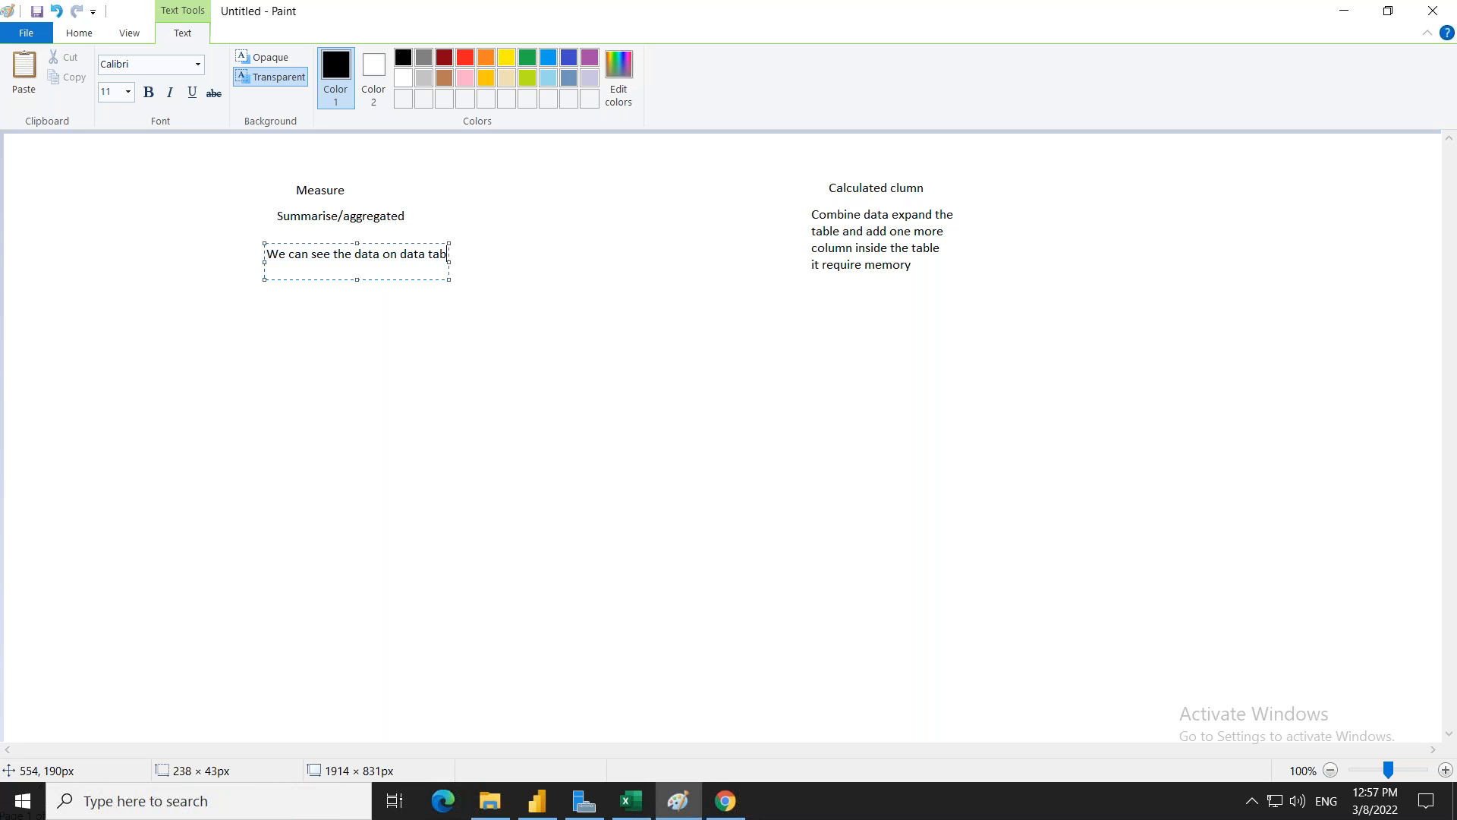
key(Return)
text(Dynamically)
key(BackSpace)
key(BackSpace)
text(/on the fly)
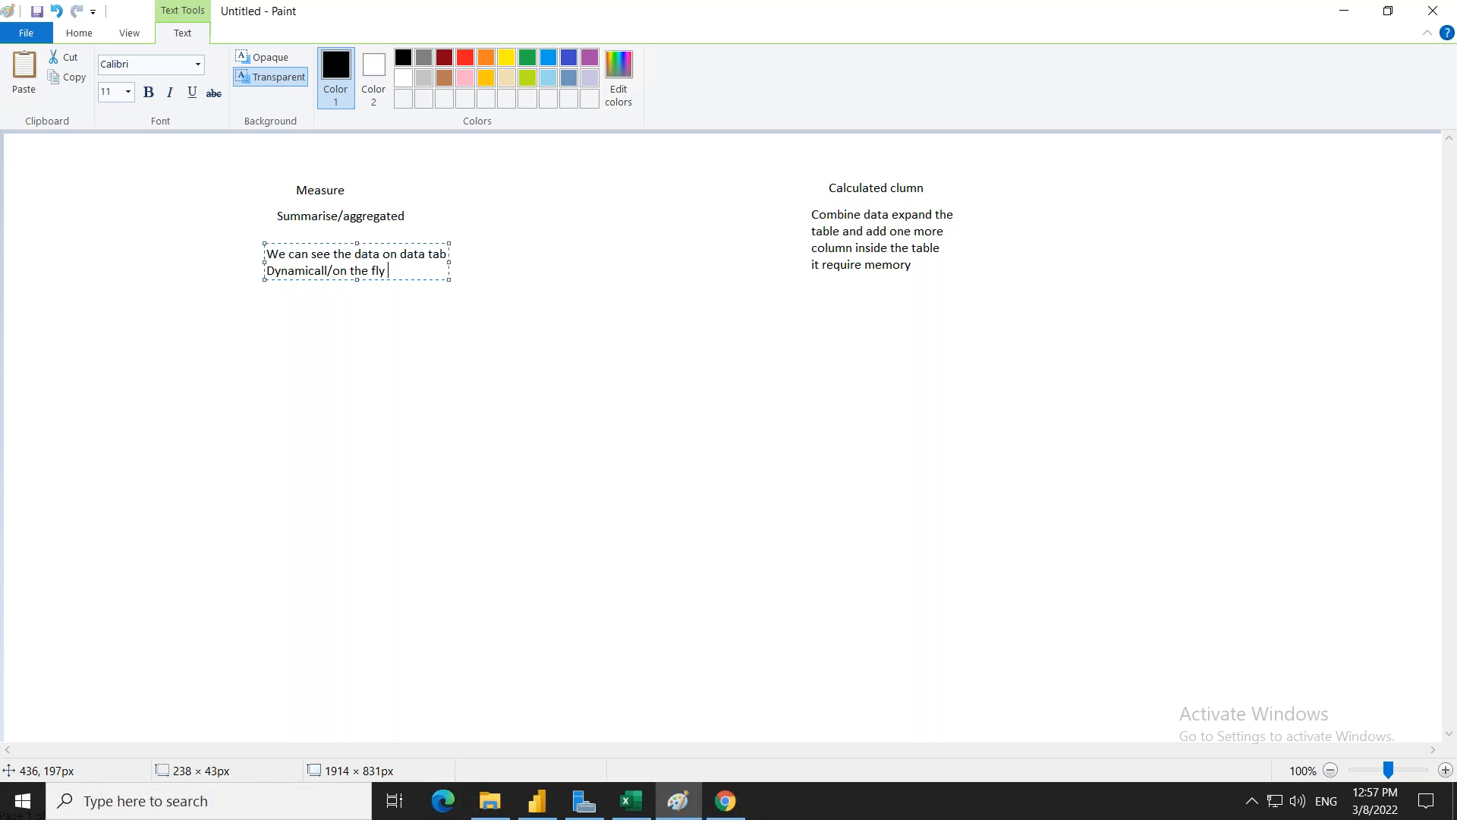
key(Return)
text(we can see the data on)
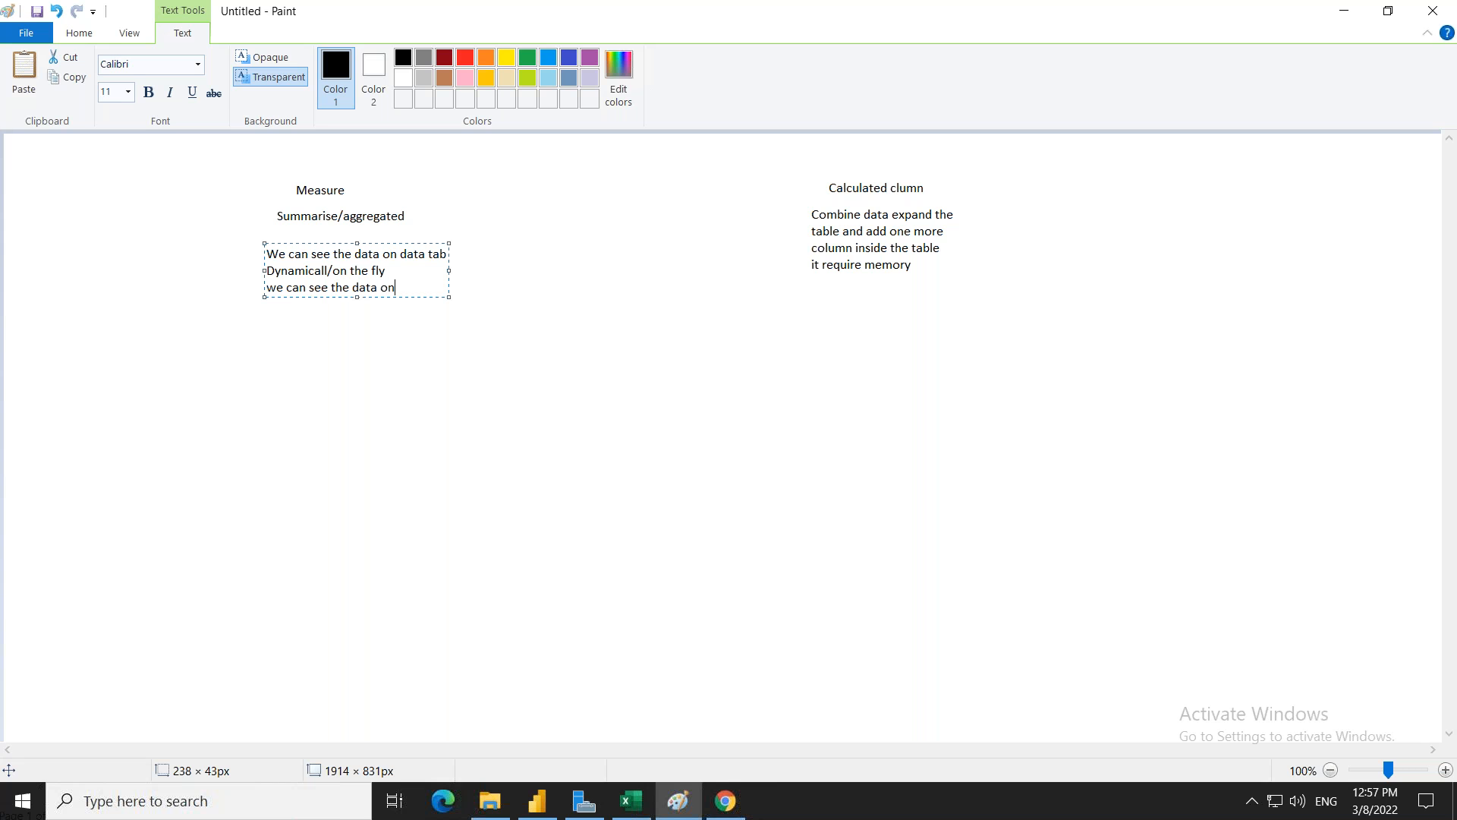
text( visuals)
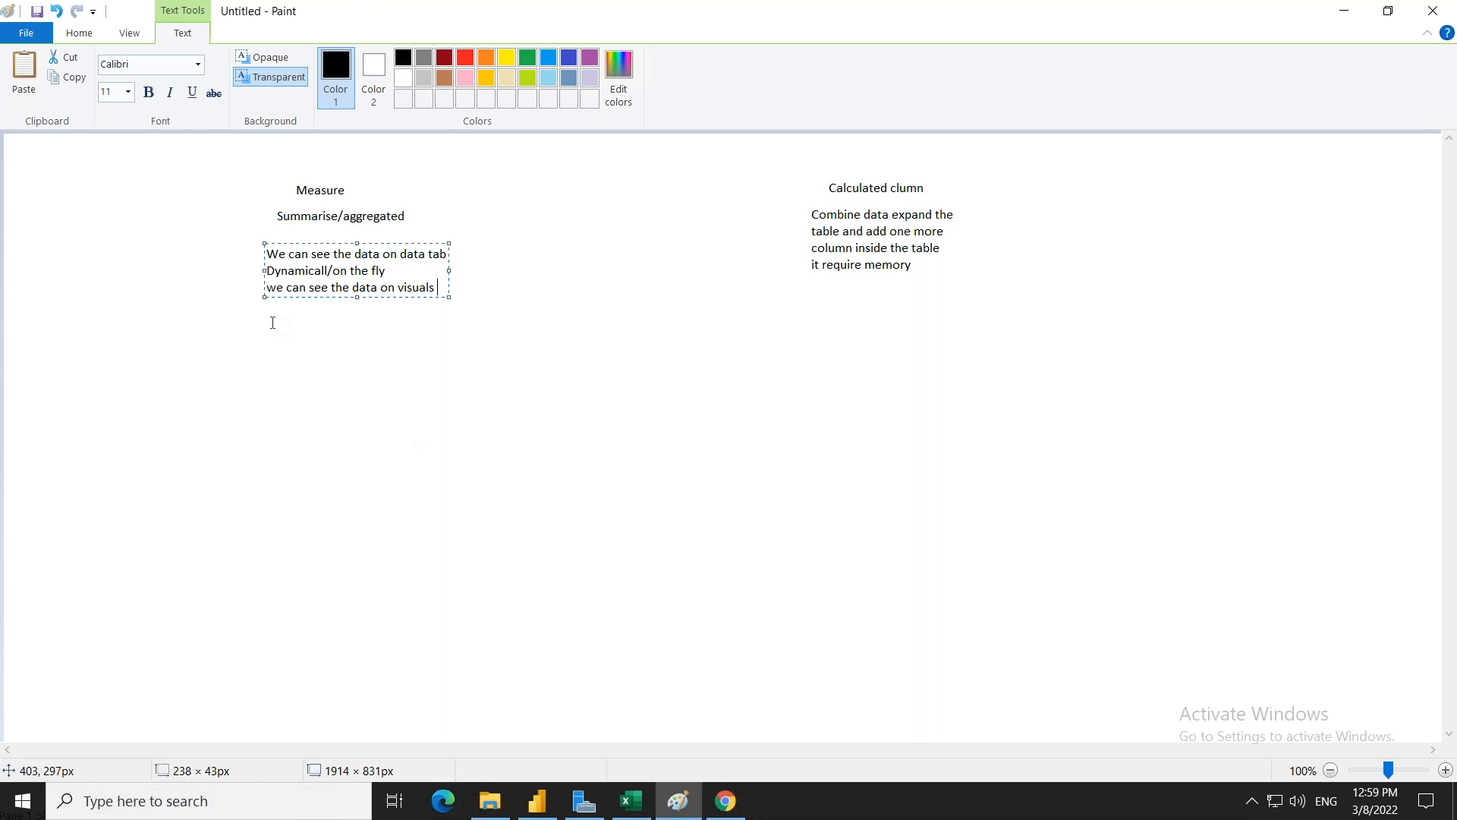
Write 'Filter Context' in a new text box below the other Measure notes
drag(270, 316, 480, 349)
text(Filter Context)
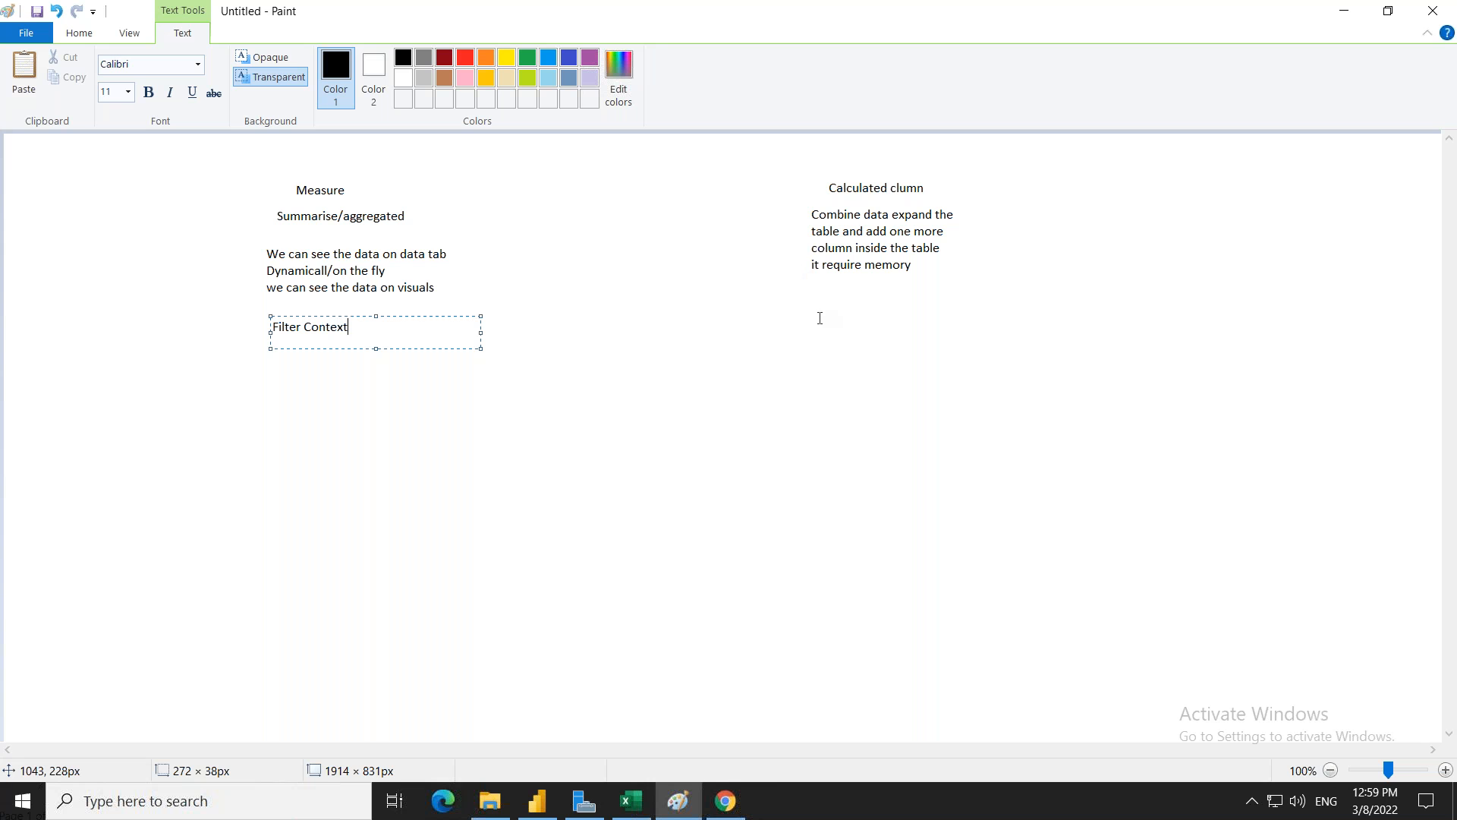
Write 'Row Context' in a new text box below the Calculated clumn notes
drag(815, 300, 954, 342)
text(Row Context)
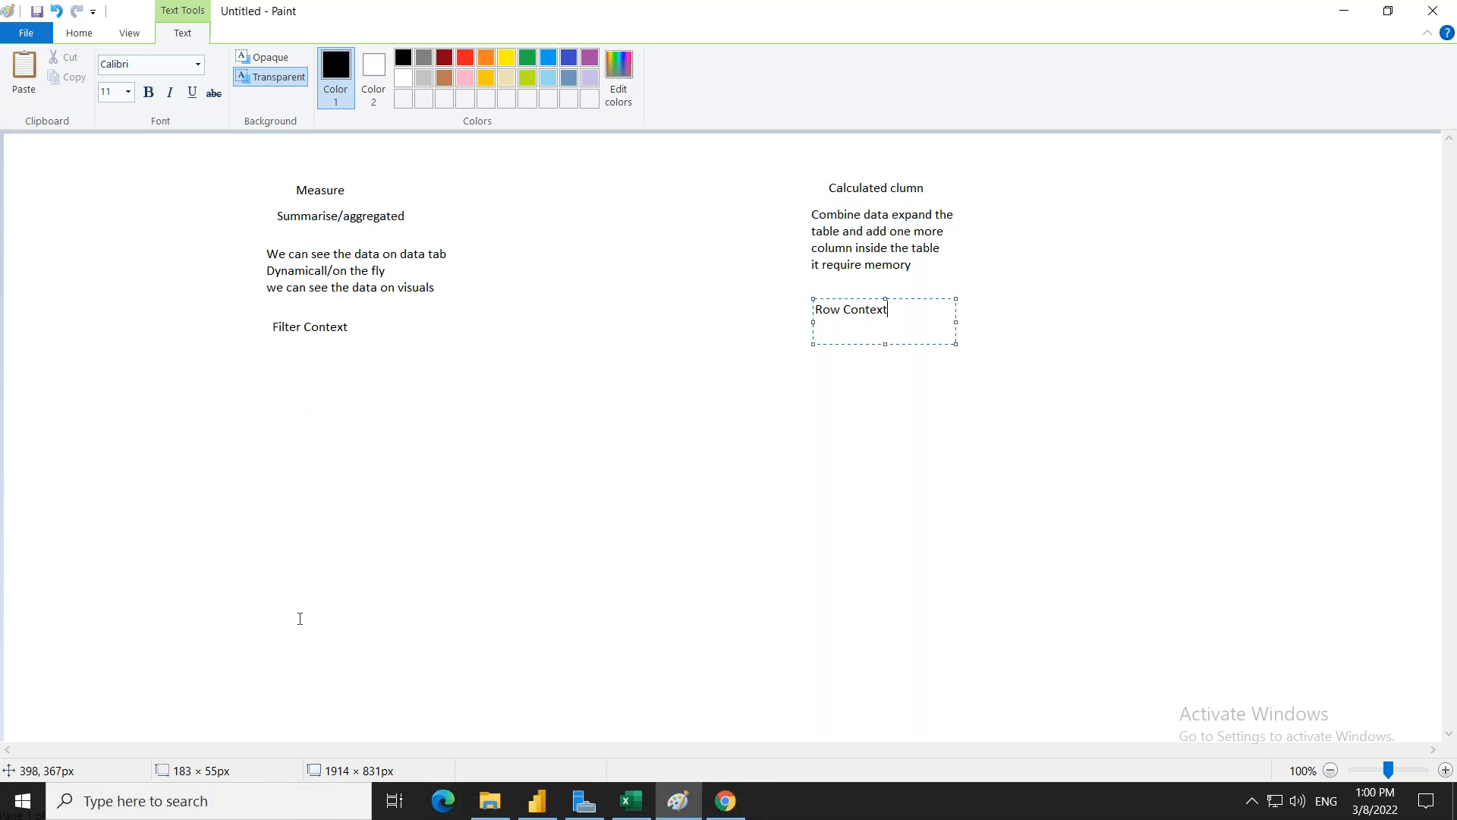
Write 'Rich analytics capability' below 'Filter Context' and 'Low analytics capability' below 'Row Context' in separate text boxes
drag(239, 359, 475, 469)
text(Rich analytics)
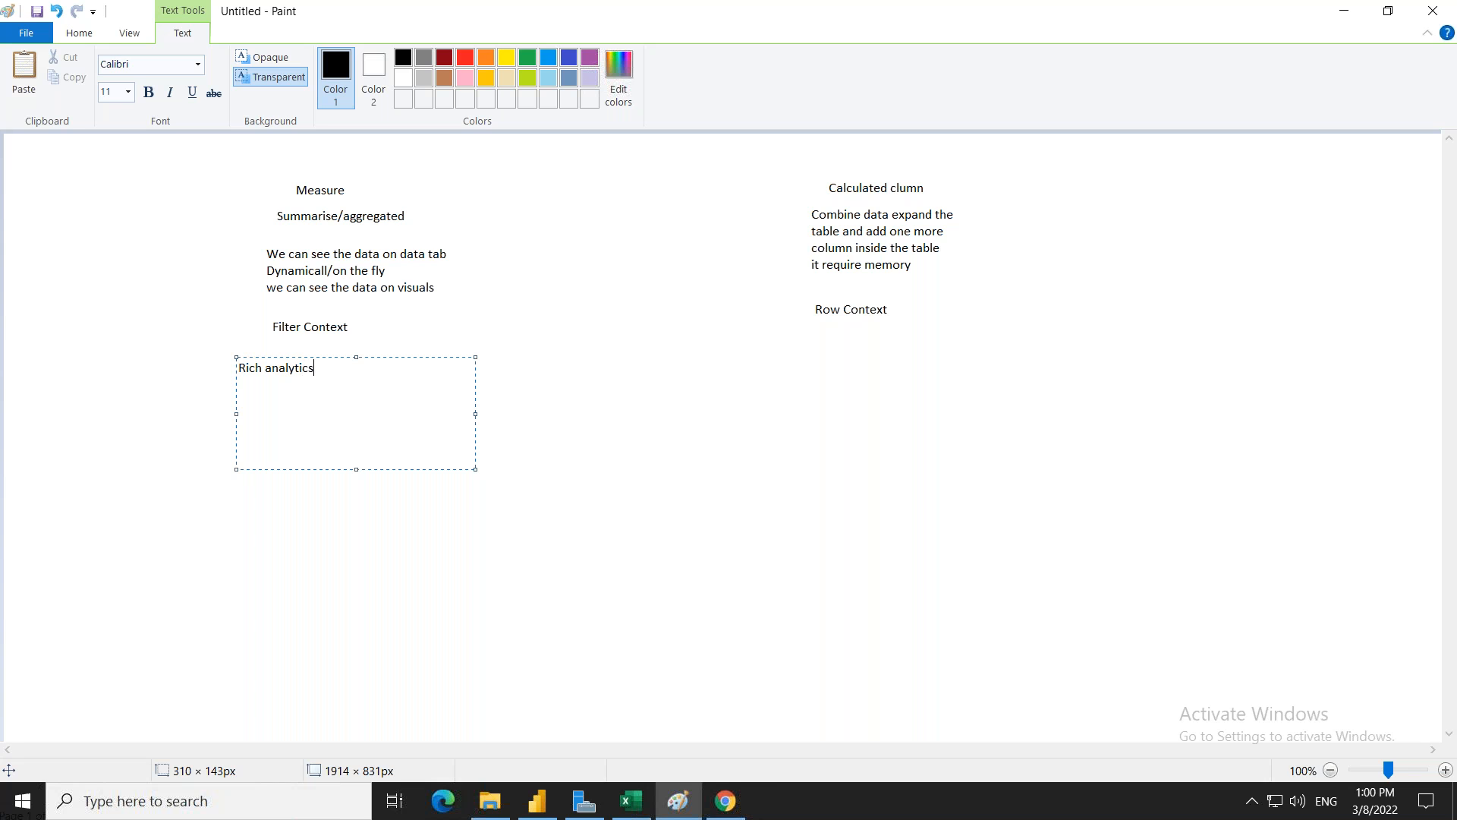
text( capability)
drag(790, 343, 991, 409)
text(Low anal)
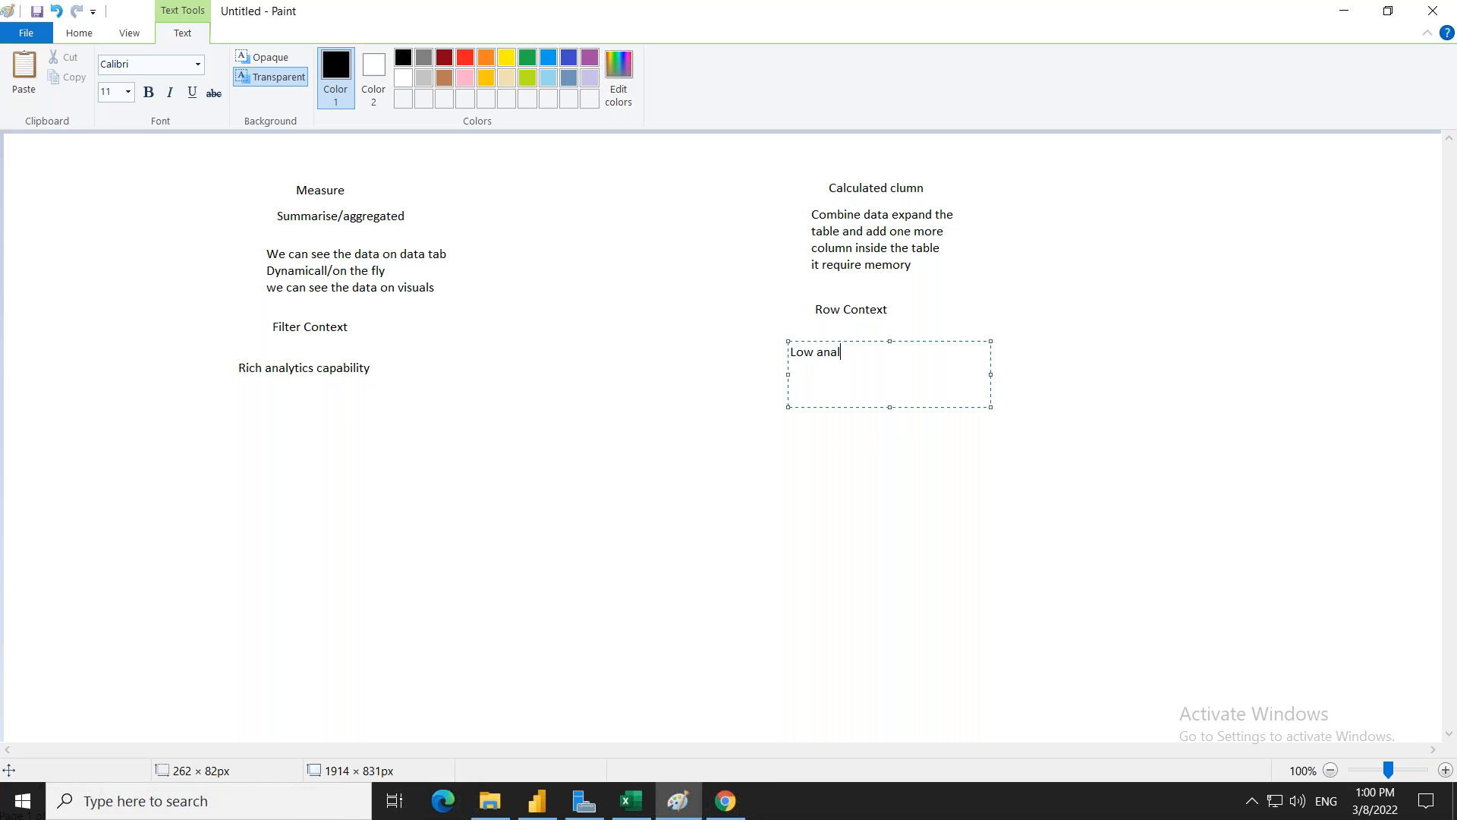
text(ytics capability)
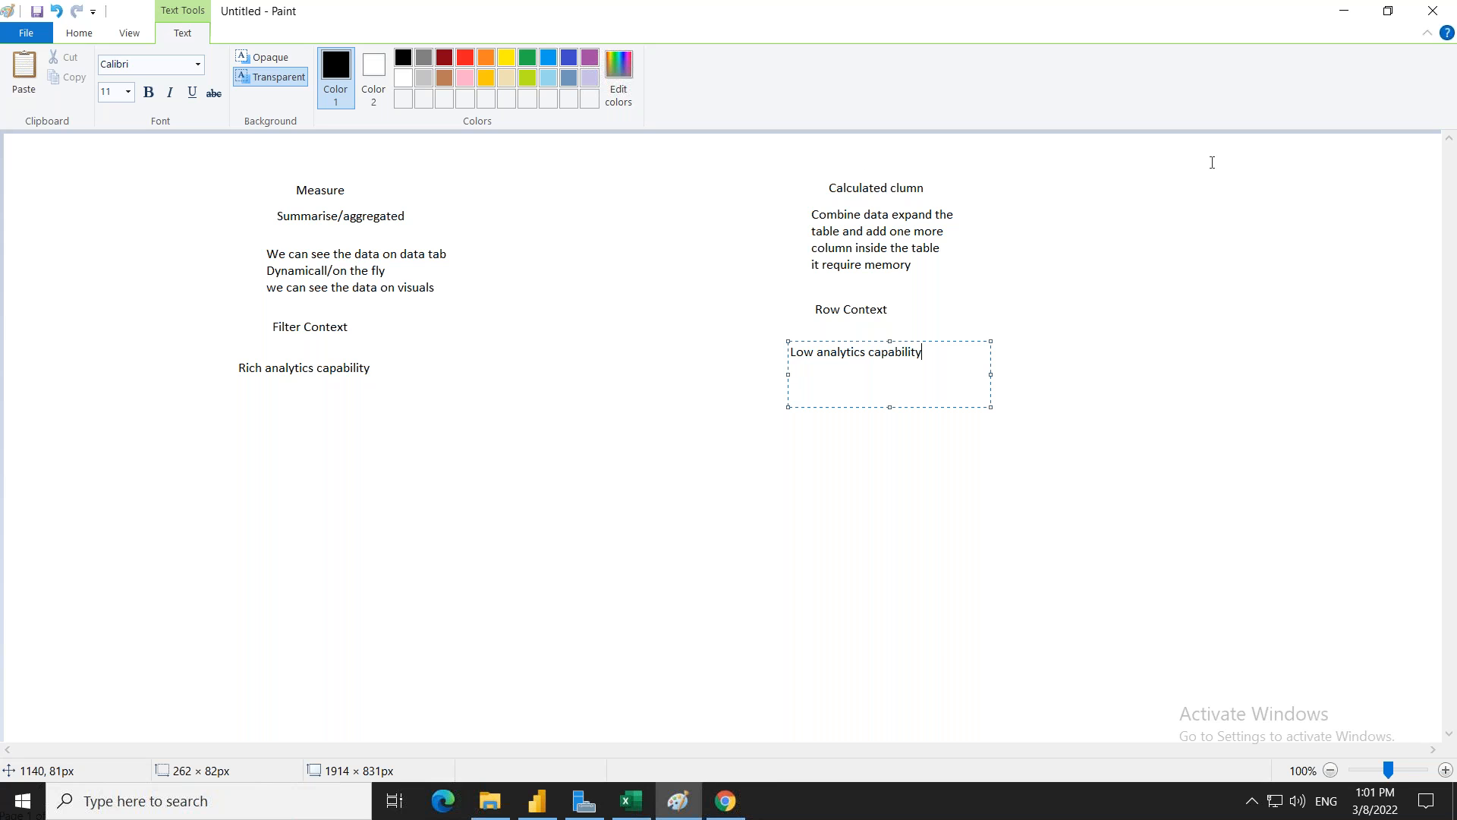
Switch to Power BI Desktop and connect to the Excel workbook 'V13 DAX' in the Downloads folder
click(1345, 12)
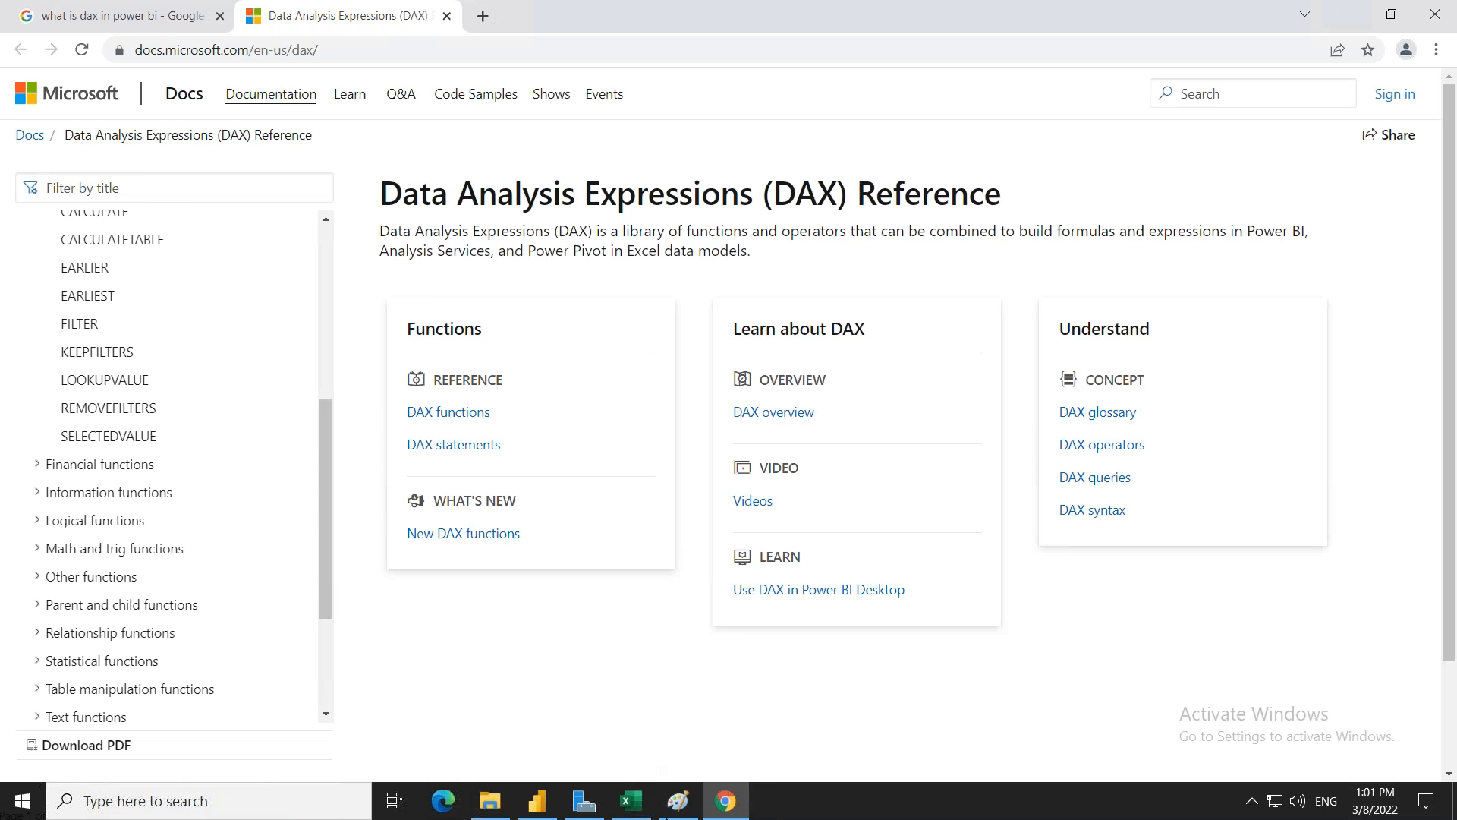
click(535, 810)
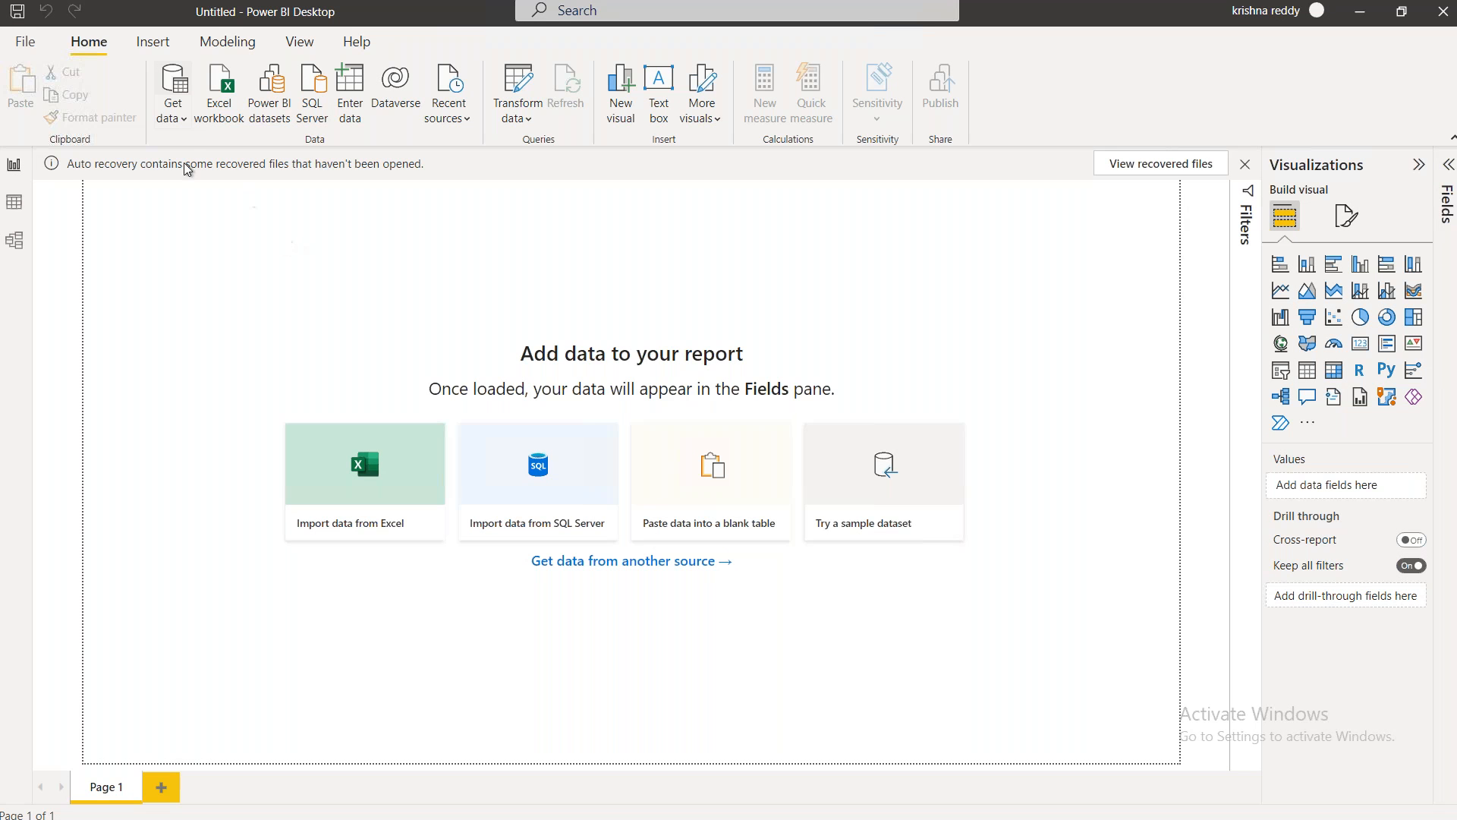
click(186, 128)
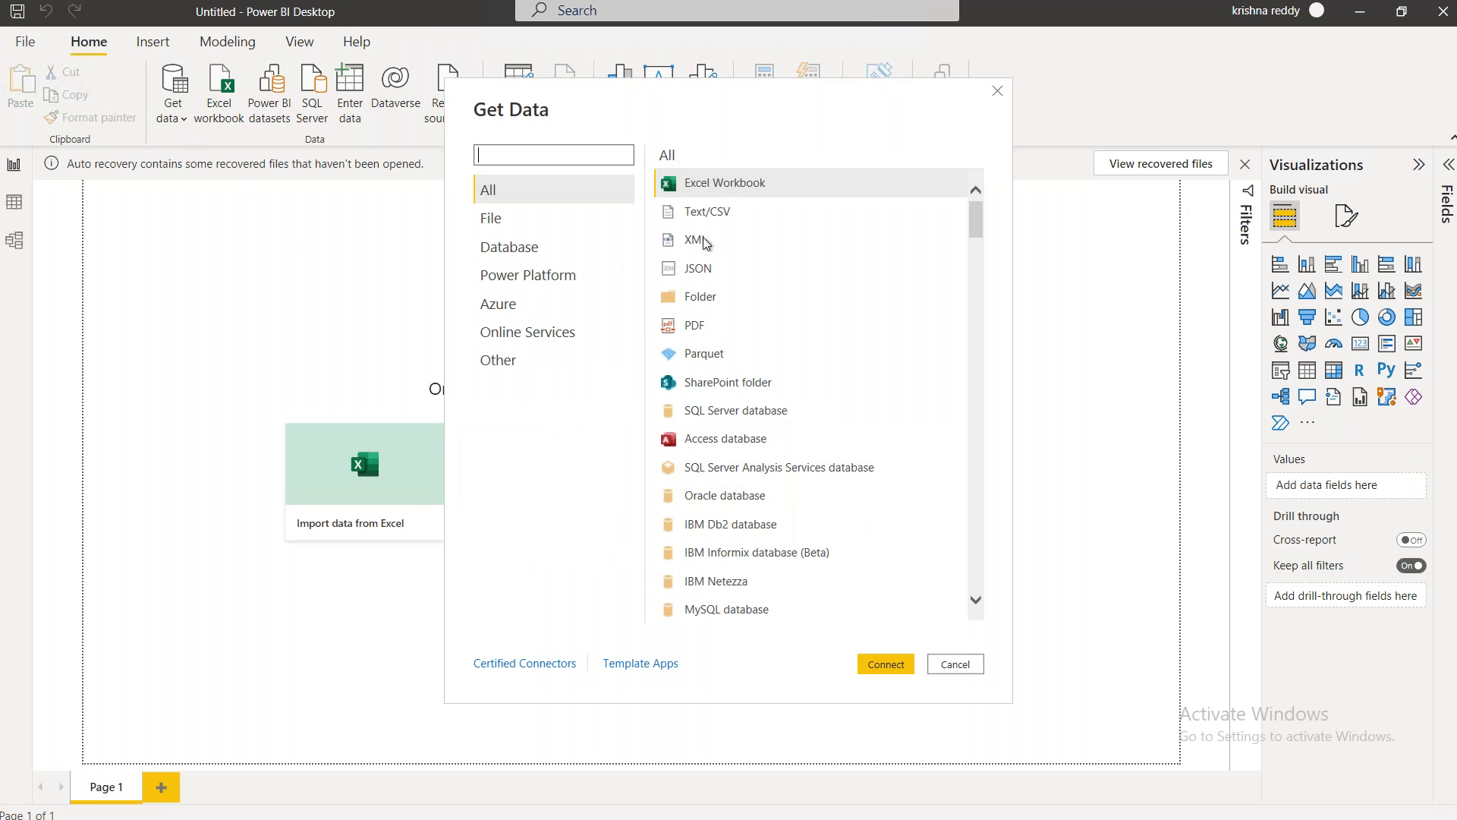
click(886, 664)
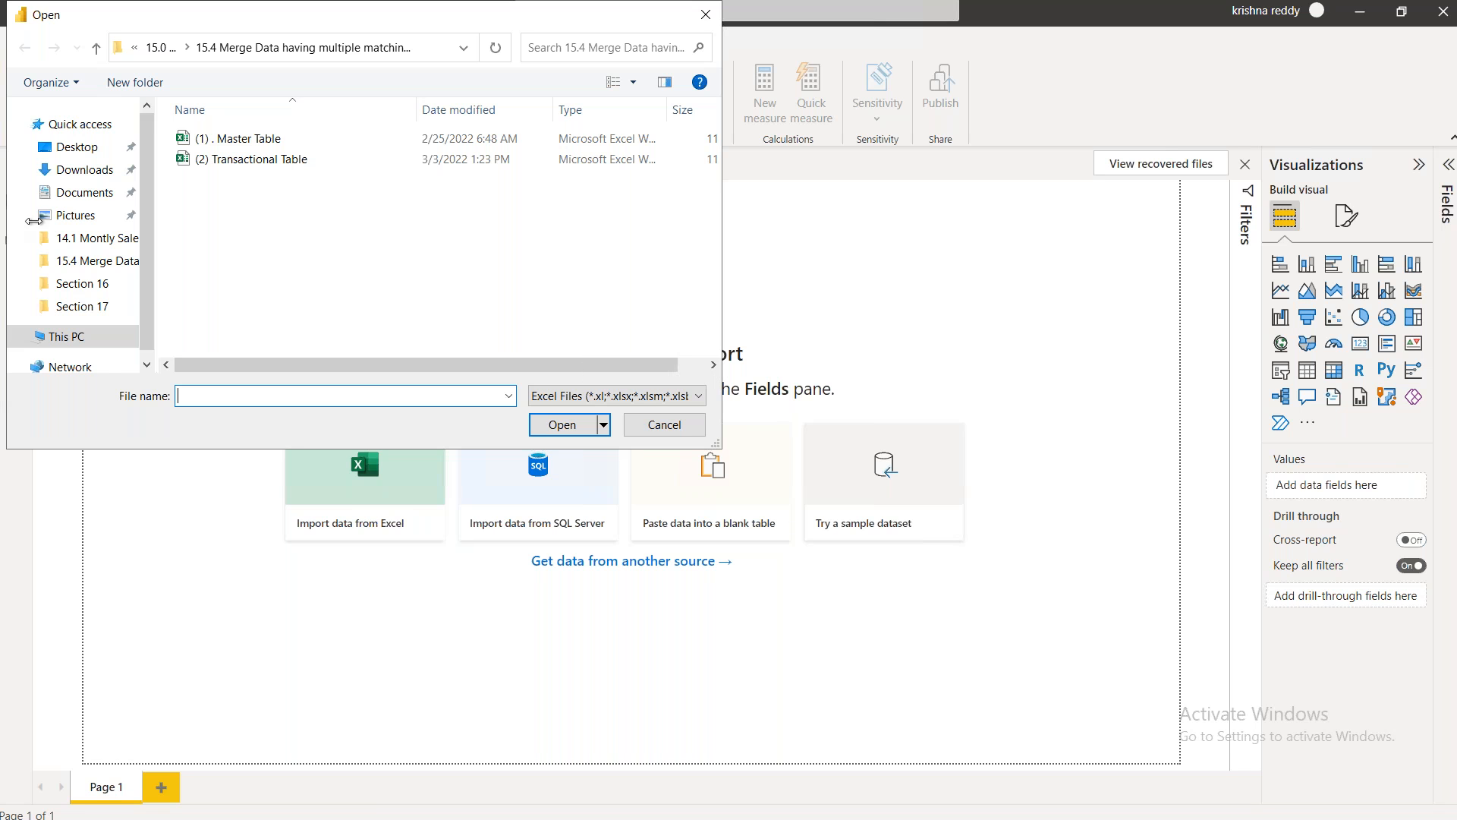
click(86, 171)
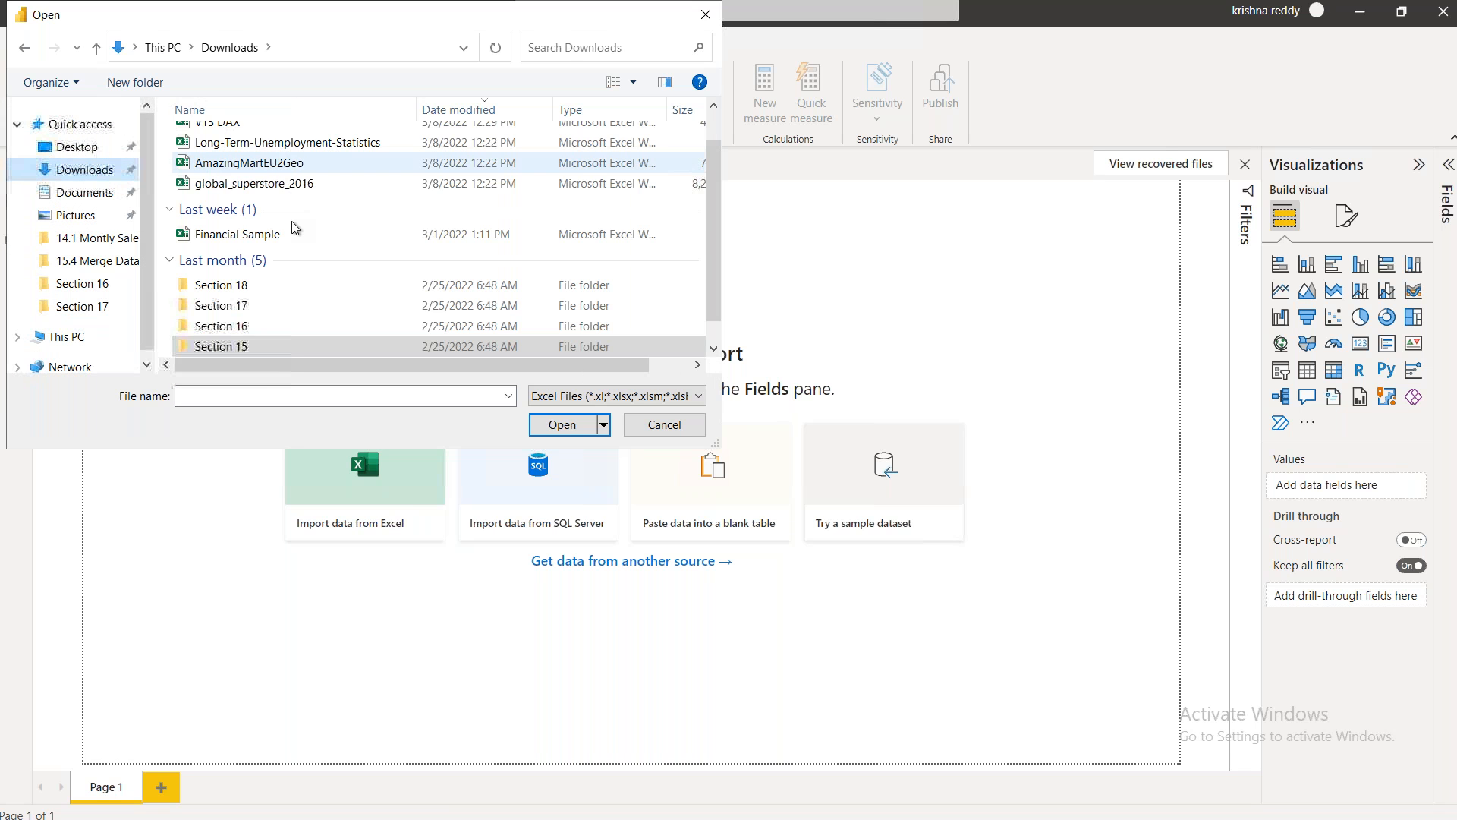
click(288, 164)
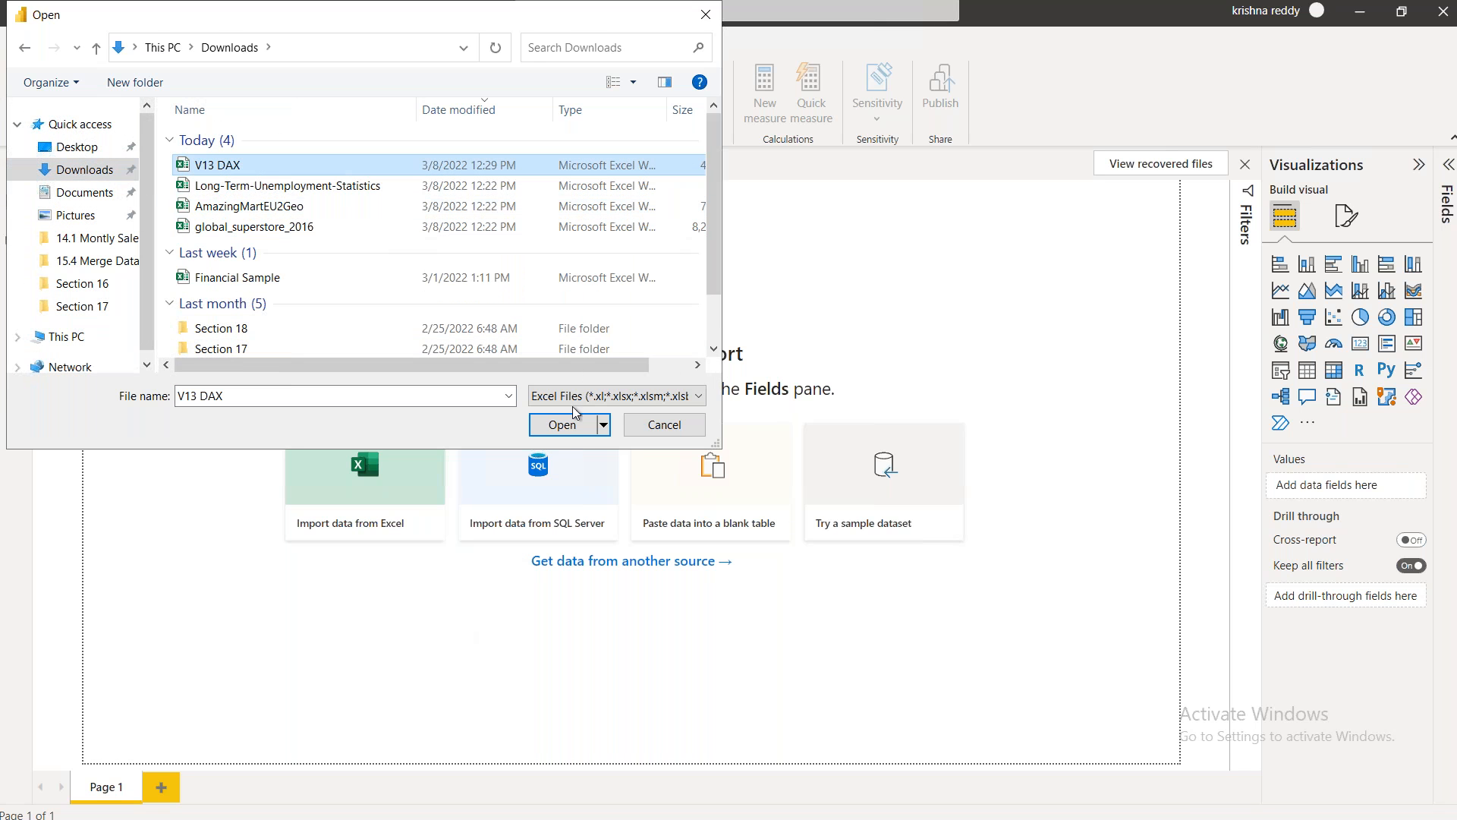
click(575, 429)
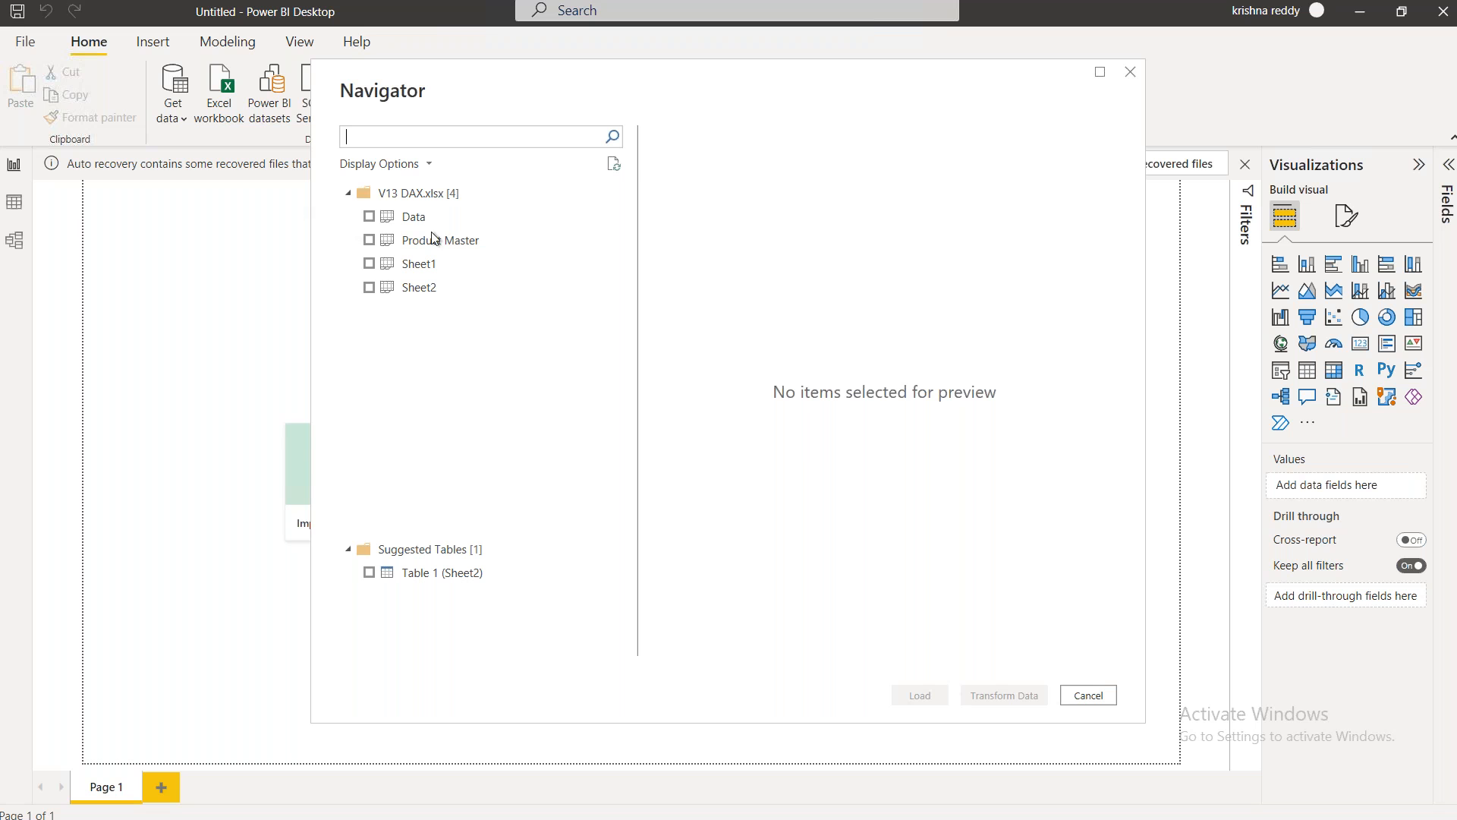
Load the Data sheet of the workbook into the report and display its rows in the data view
click(376, 218)
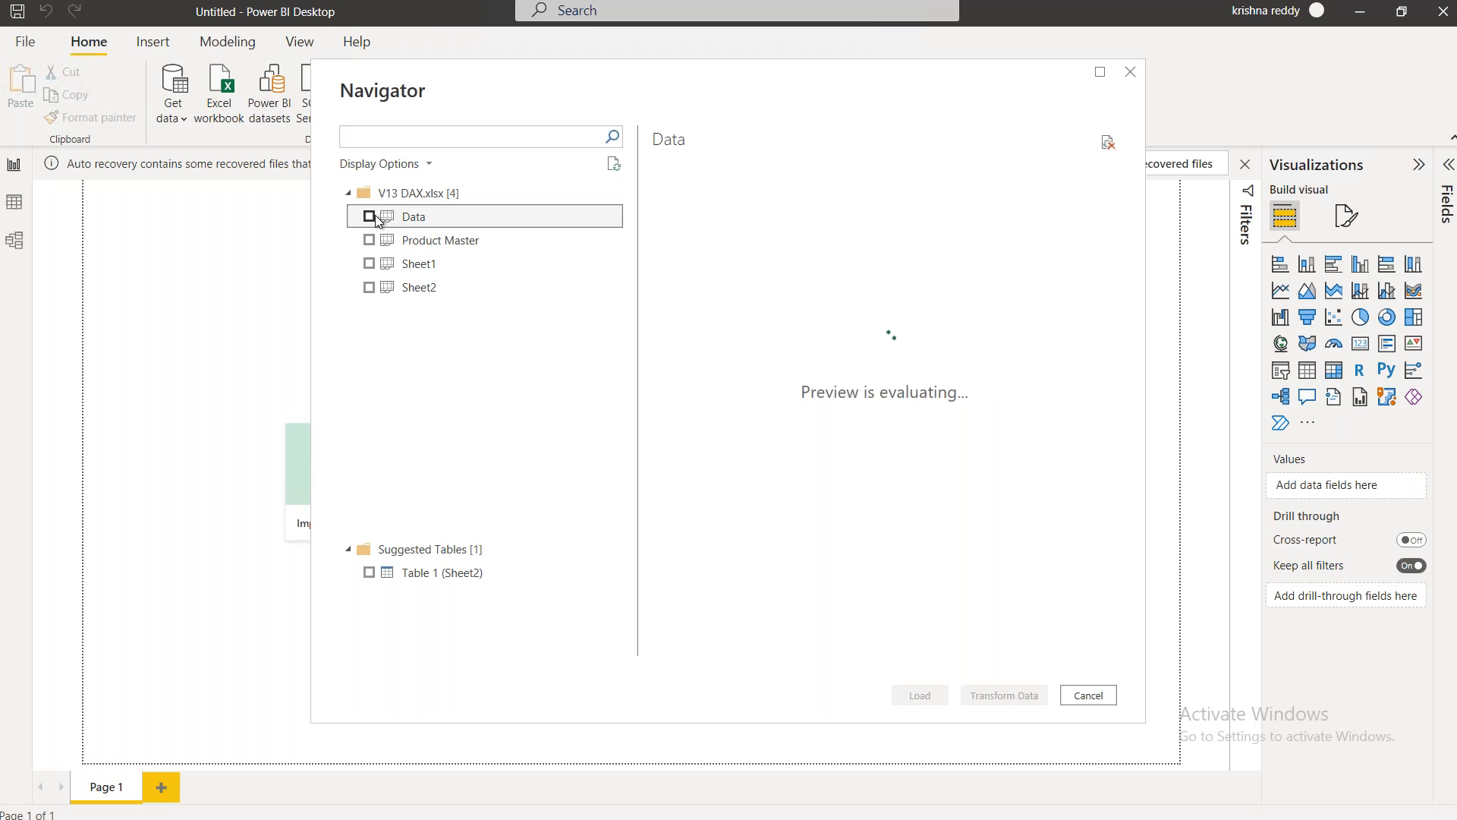
click(370, 217)
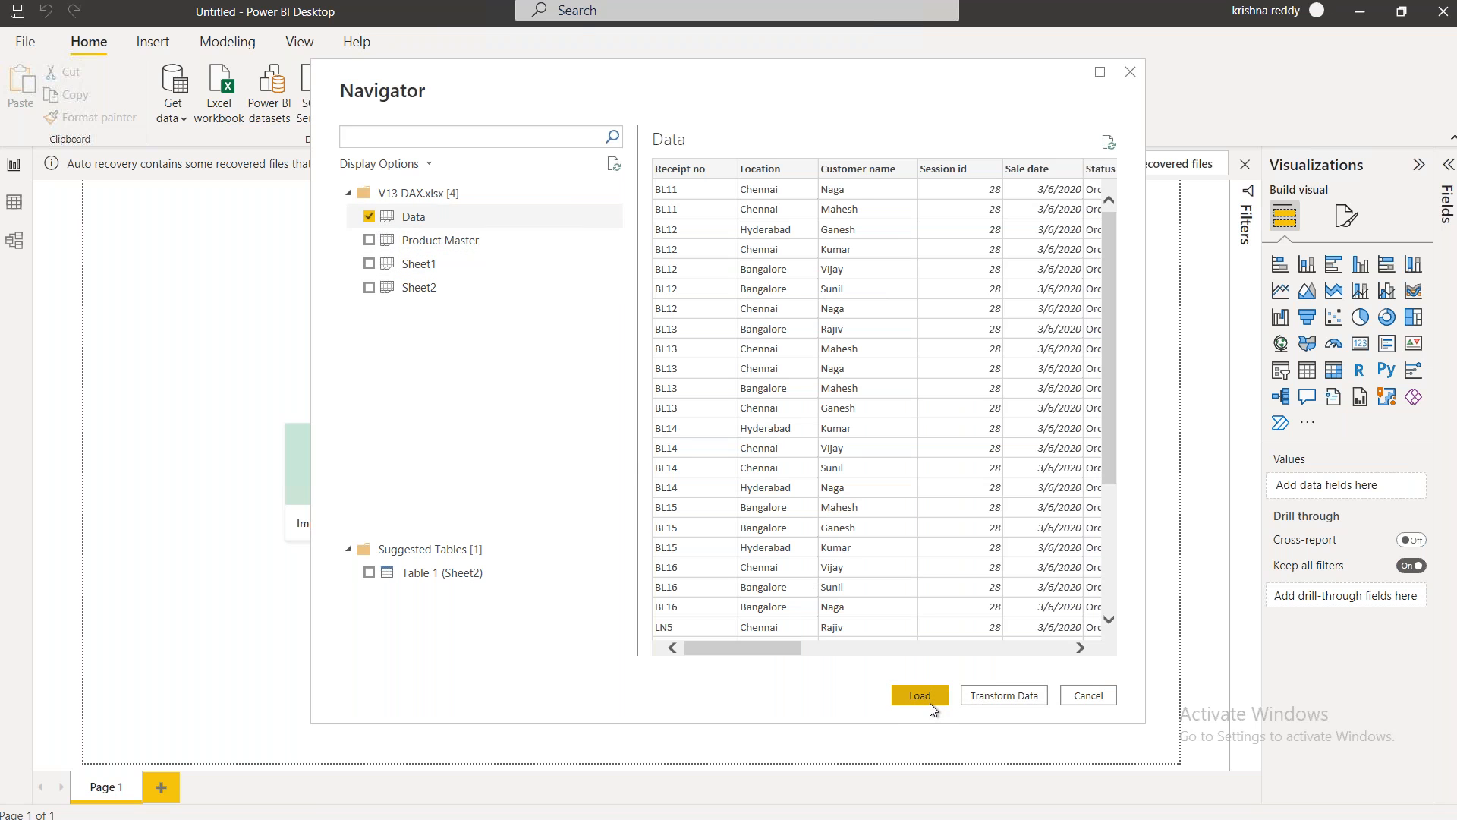
click(929, 703)
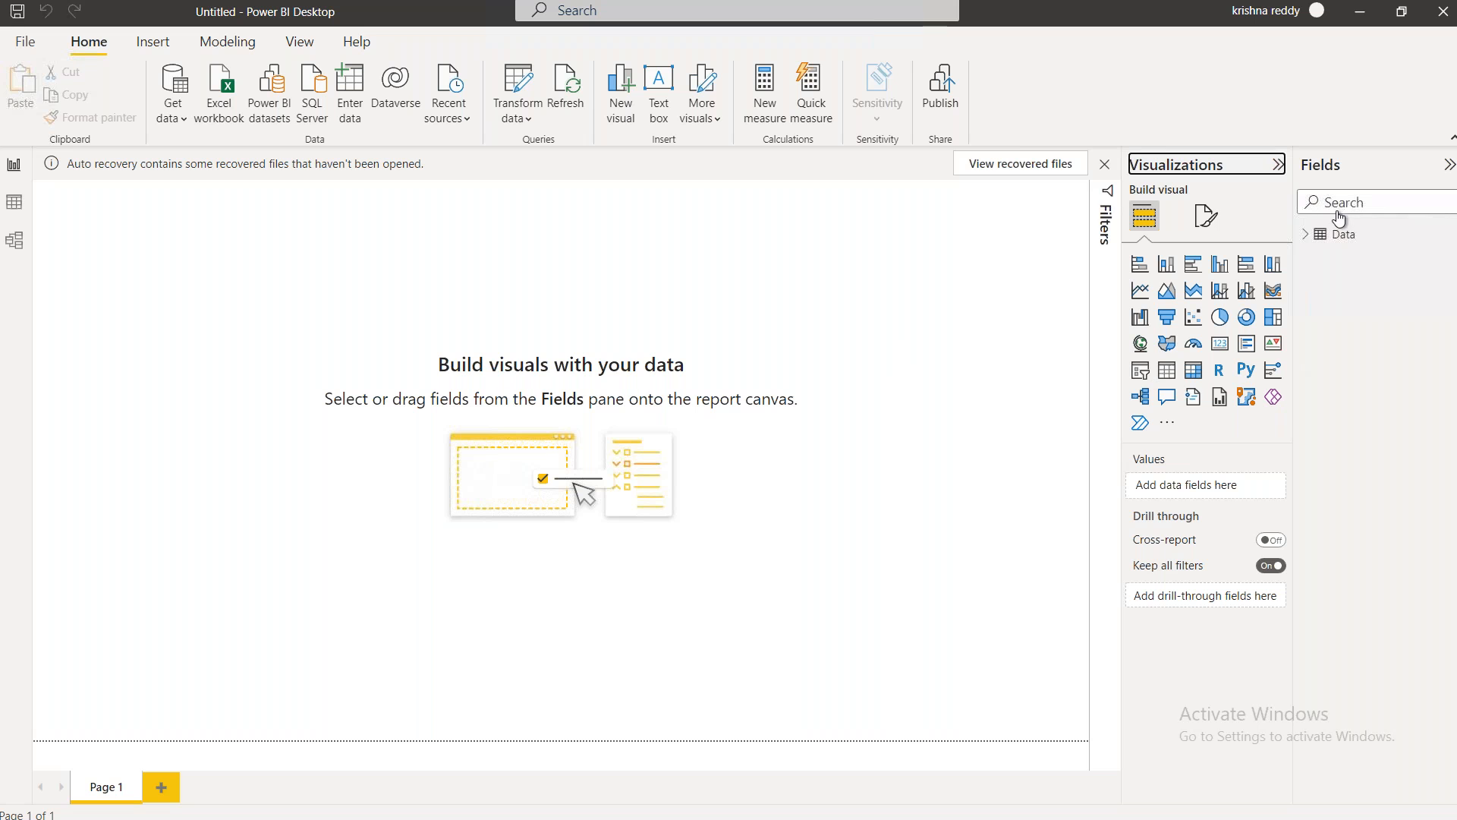
click(16, 205)
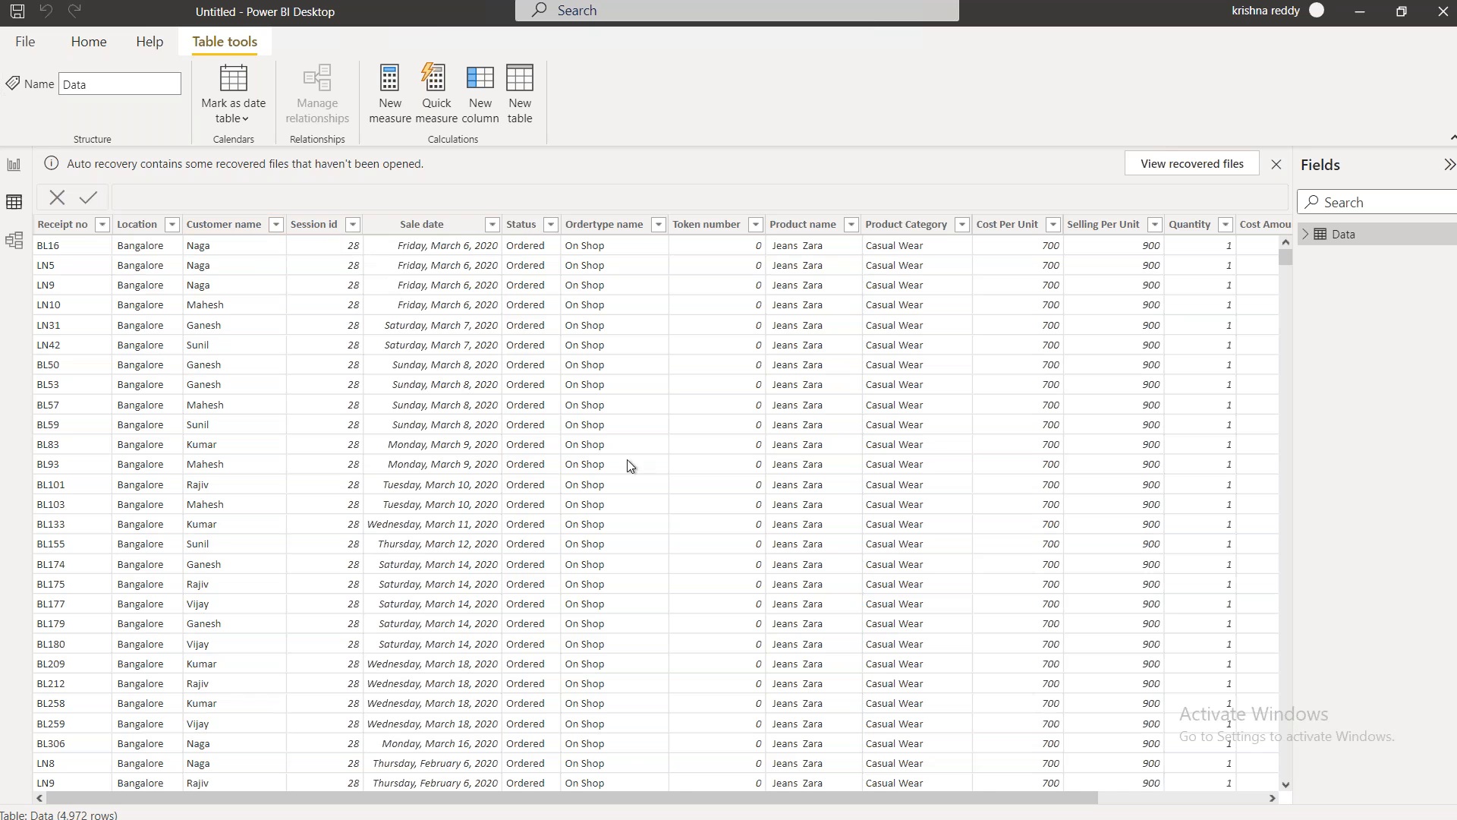
Add a new calculated column to the Data table and name it 'Product Full NAme'
drag(627, 797, 793, 797)
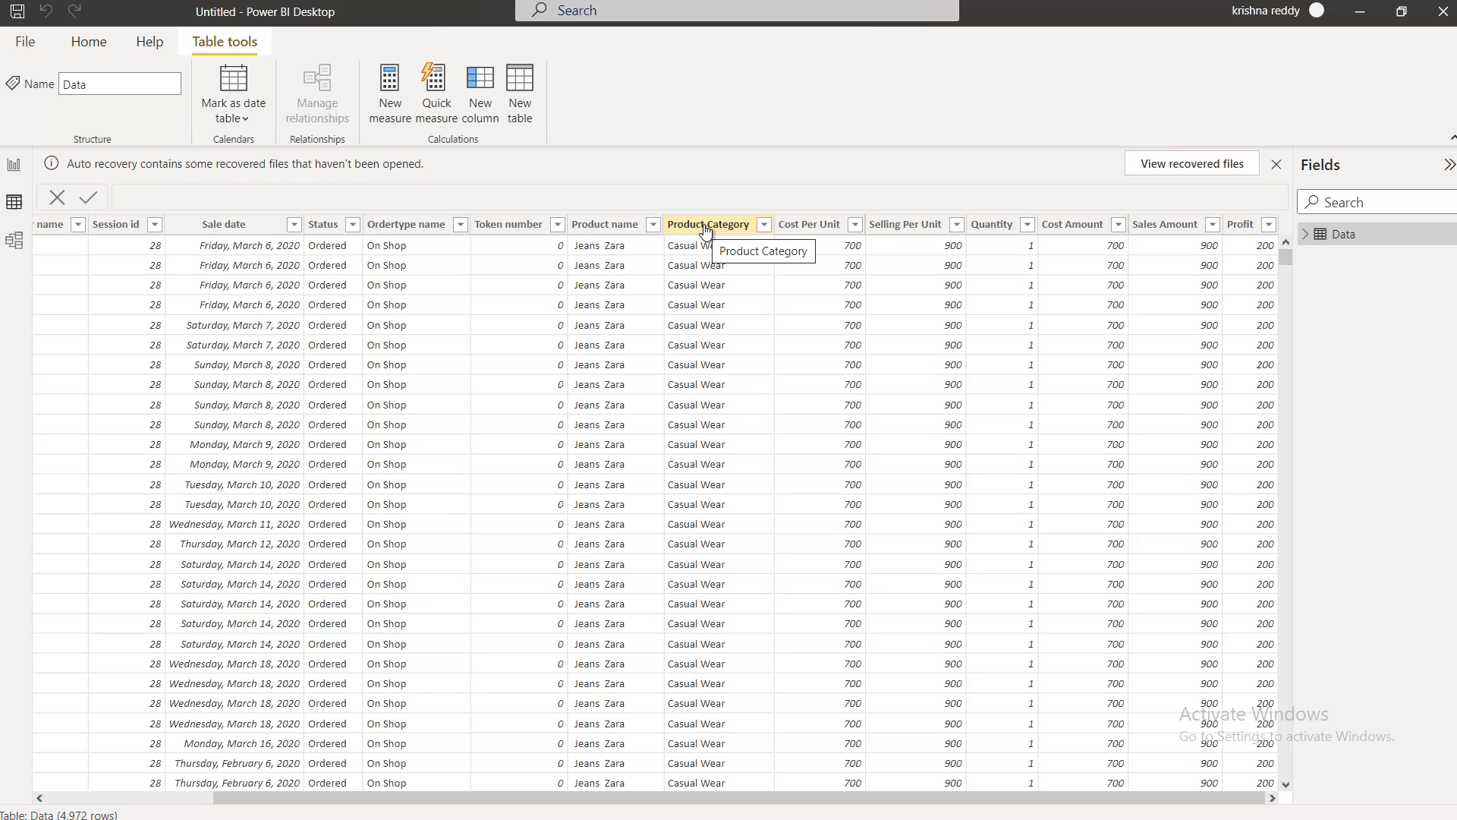
click(589, 247)
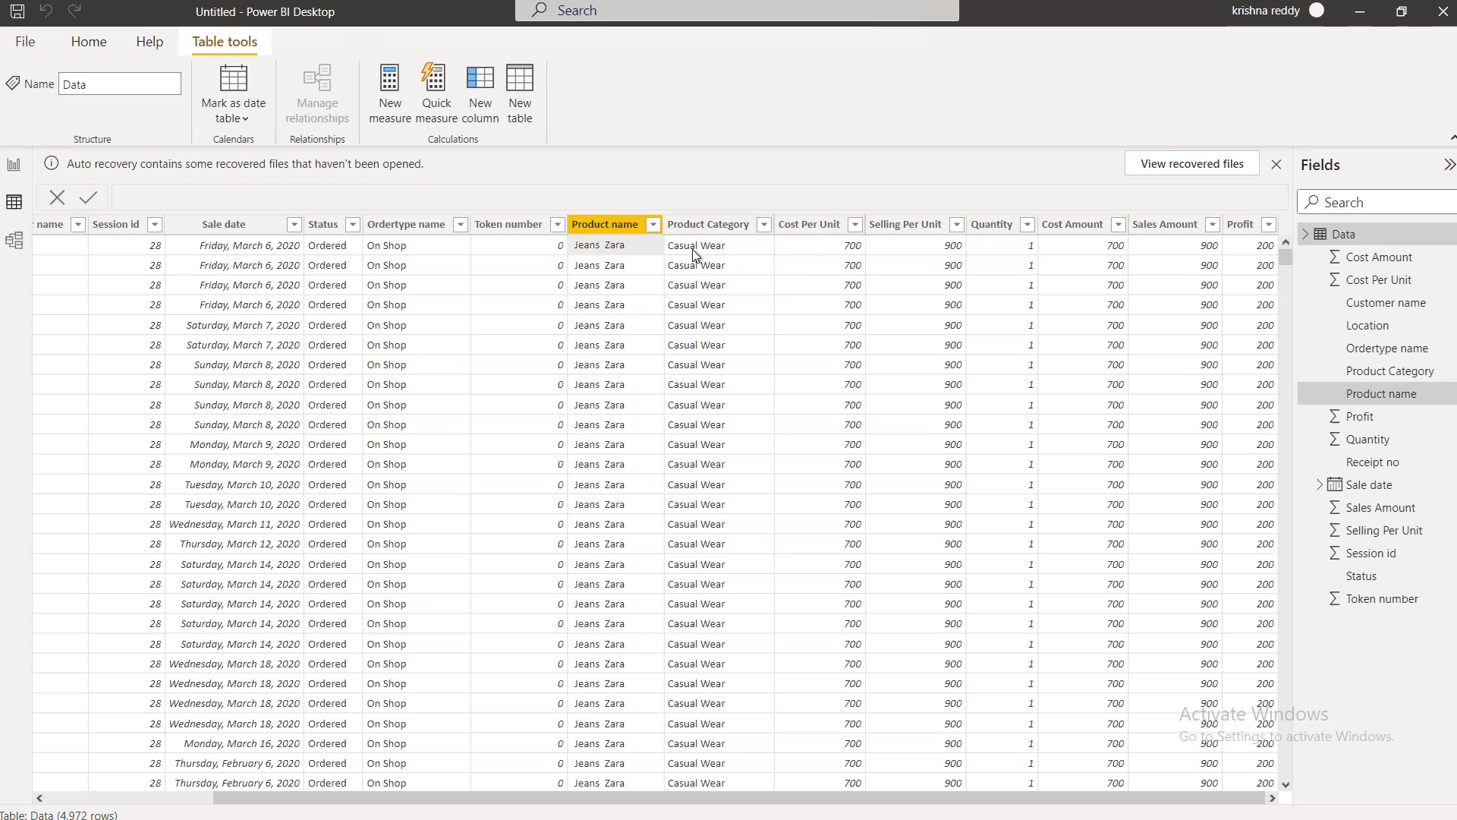
click(692, 255)
click(619, 278)
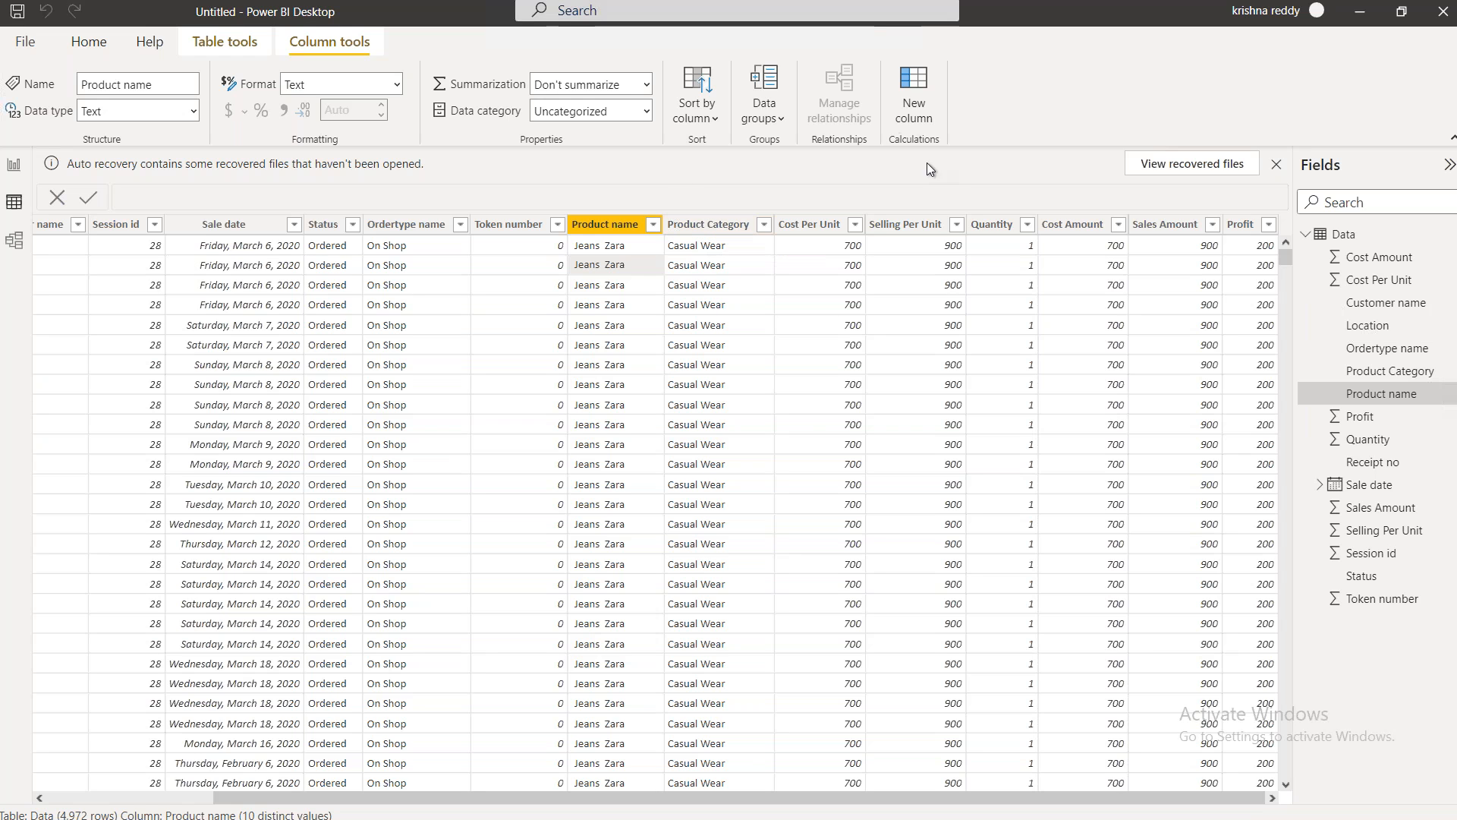
click(918, 79)
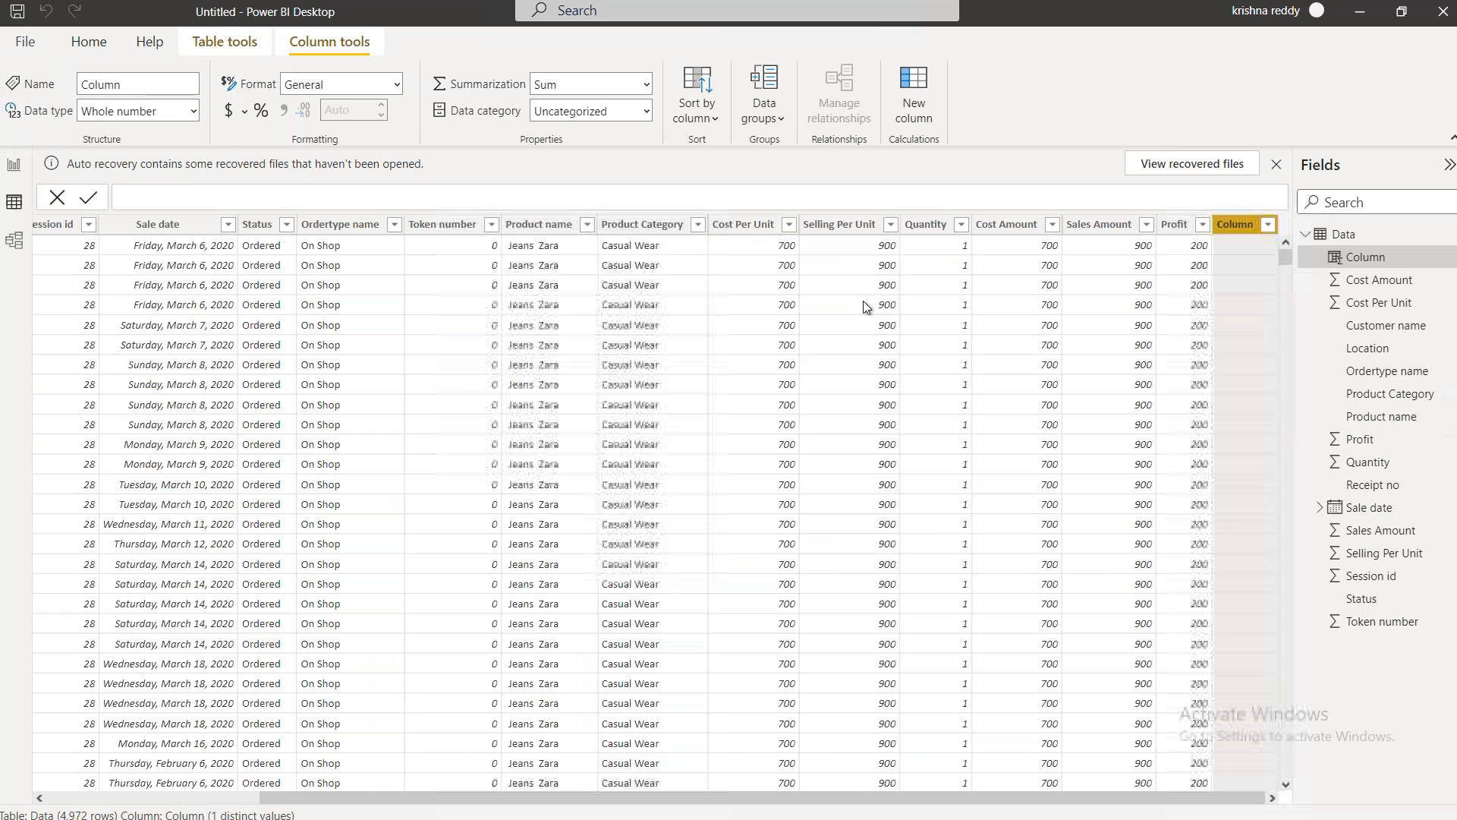
click(167, 197)
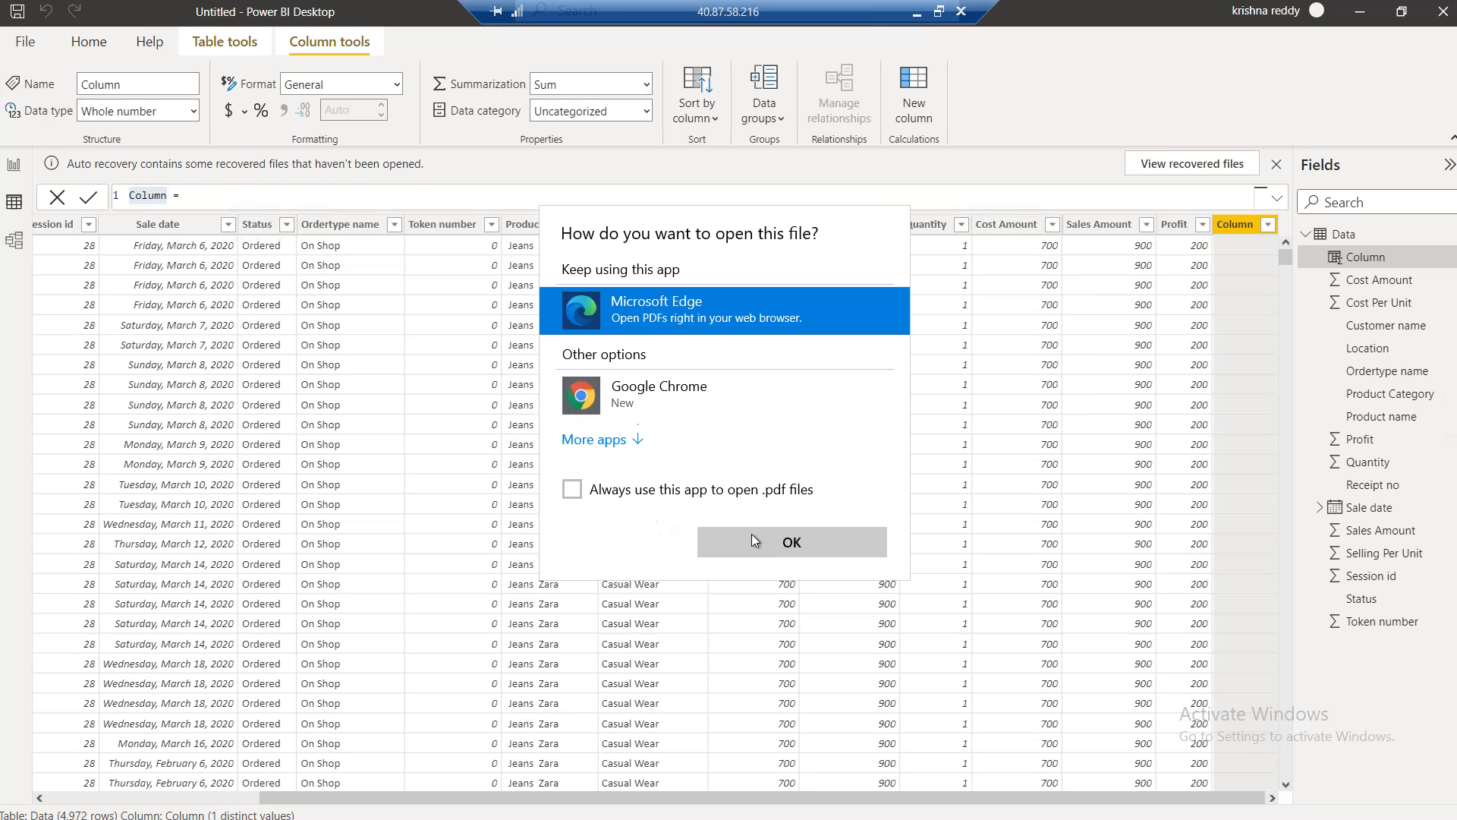
click(755, 540)
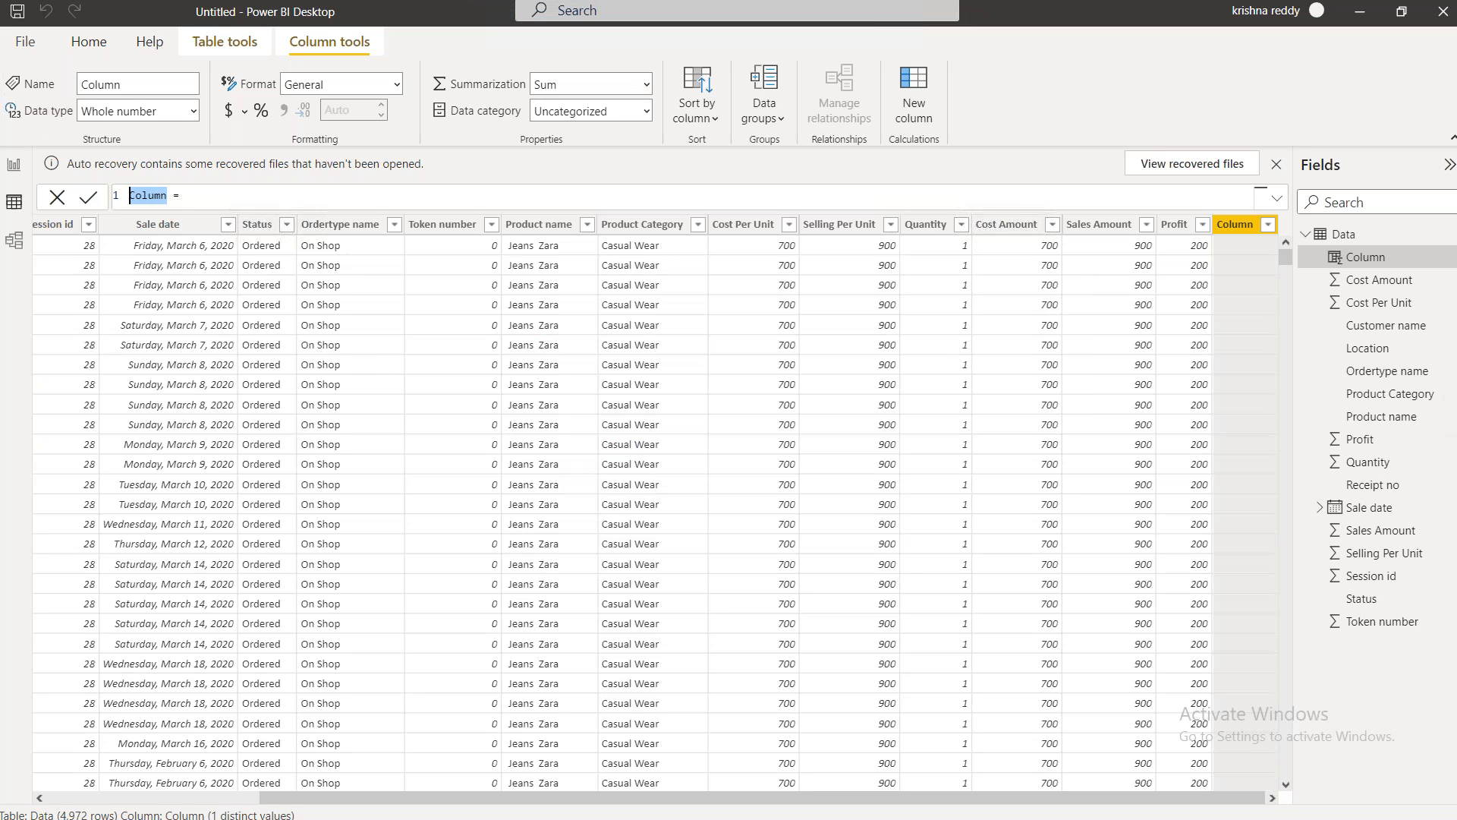
click(167, 196)
key(BackSpace)
key(BackSpace)
key(BackSpace)
key(BackSpace)
key(BackSpace)
key(BackSpace)
text(Product Full NAme)
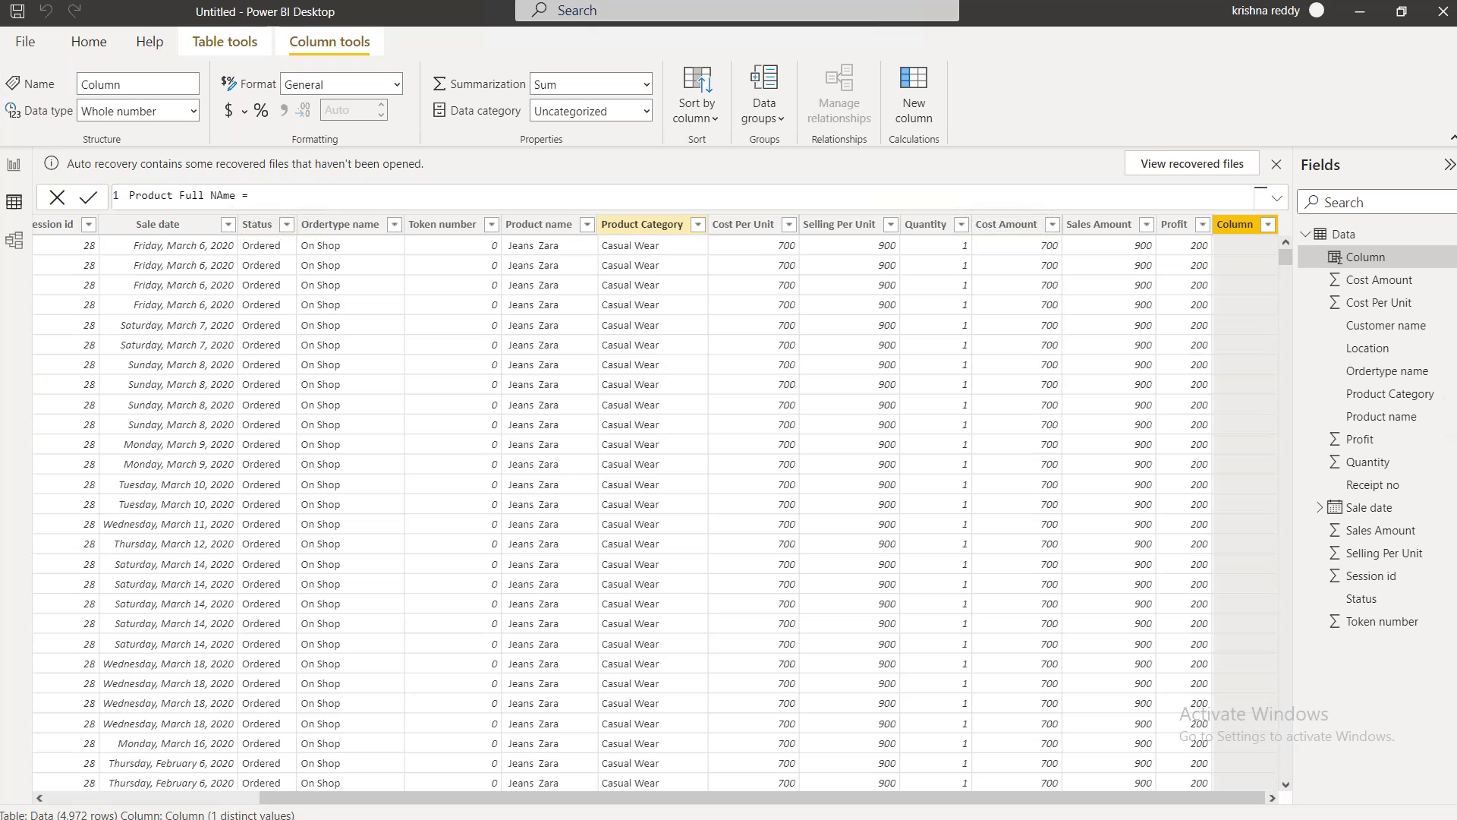
text(pri)
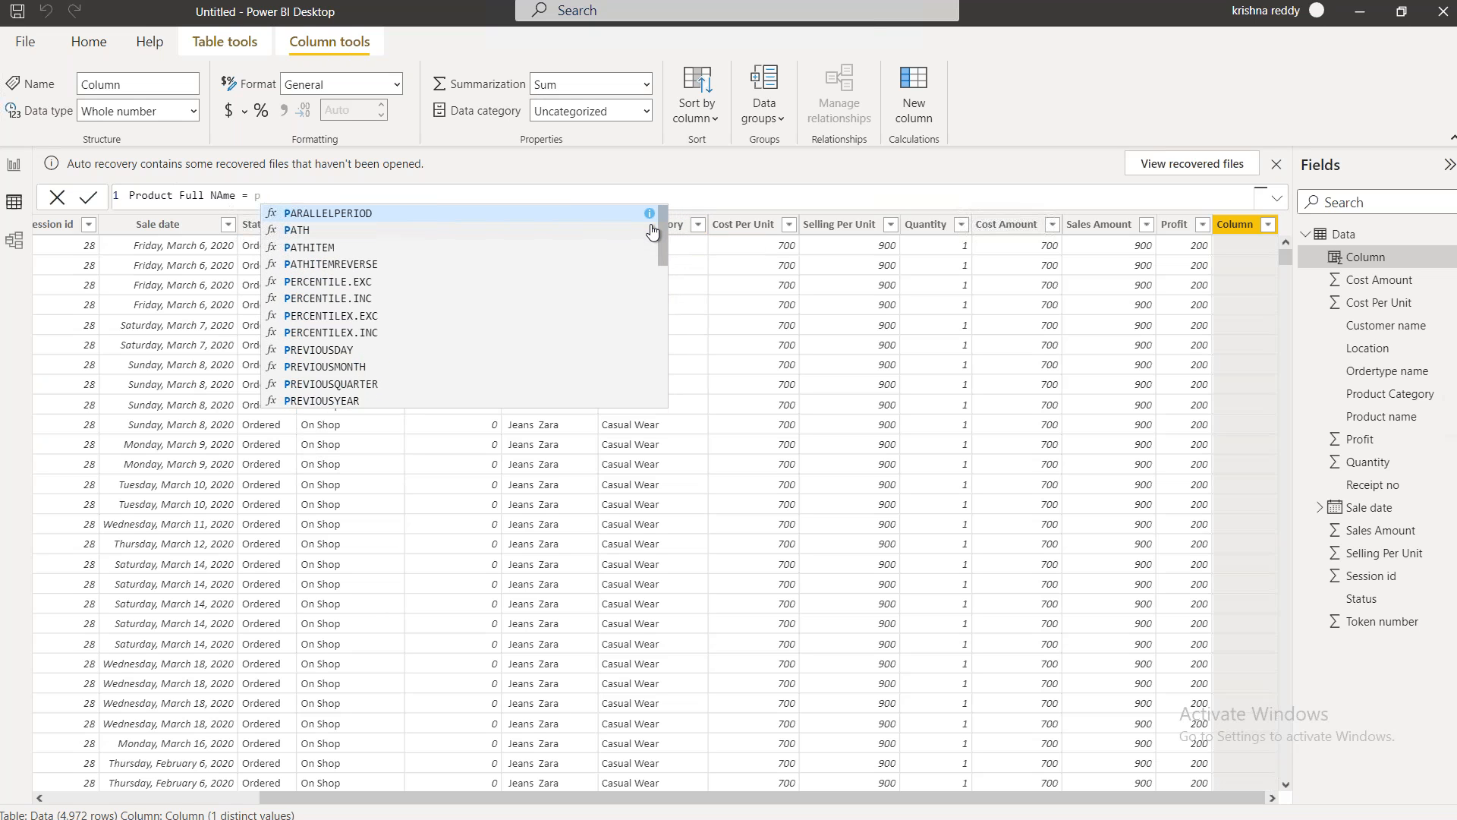
key(BackSpace)
text(data)
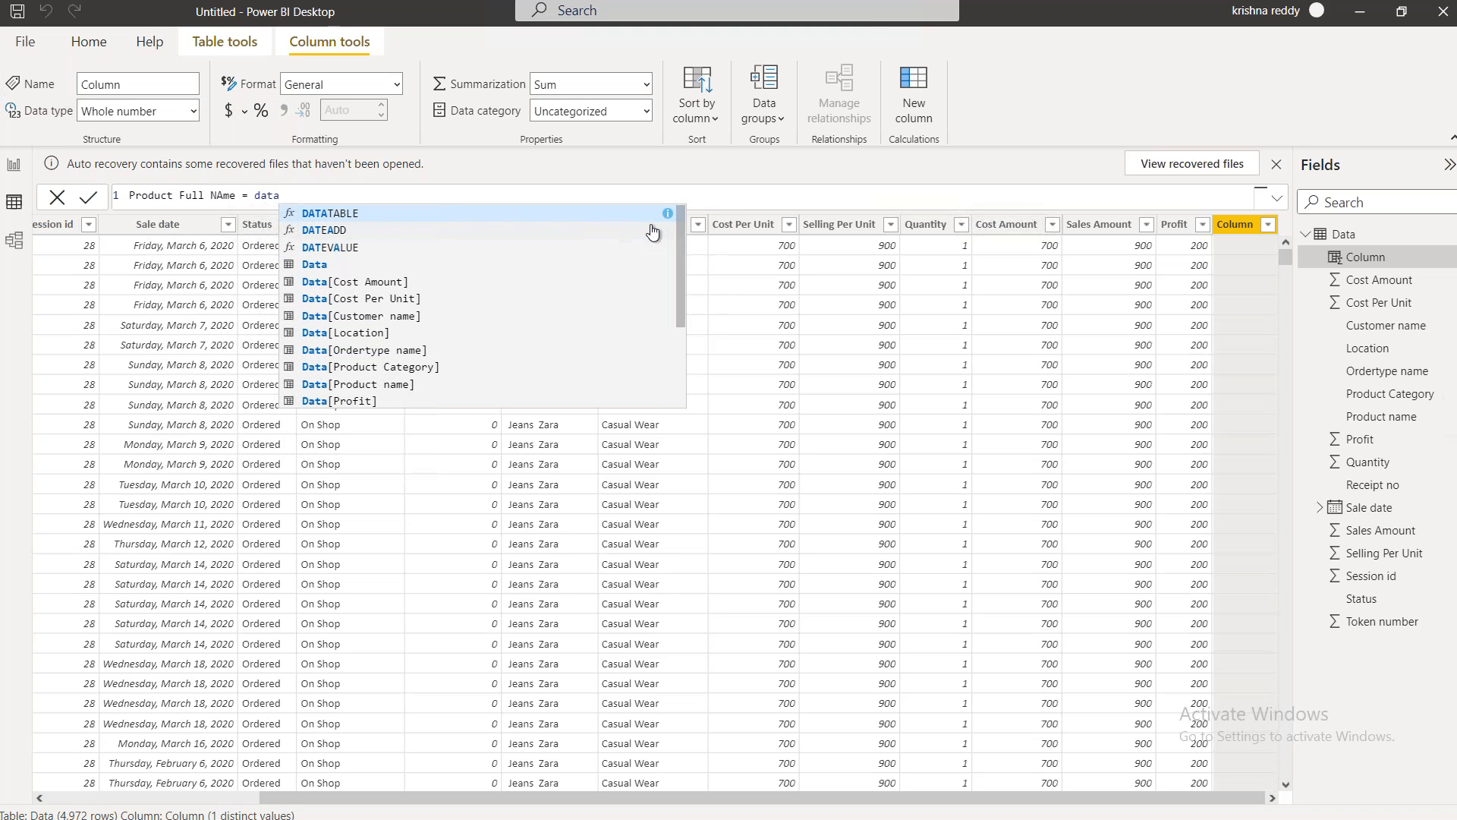
key(BackSpace)
key(BackSpace)
key(BackSpace)
key(BackSpace)
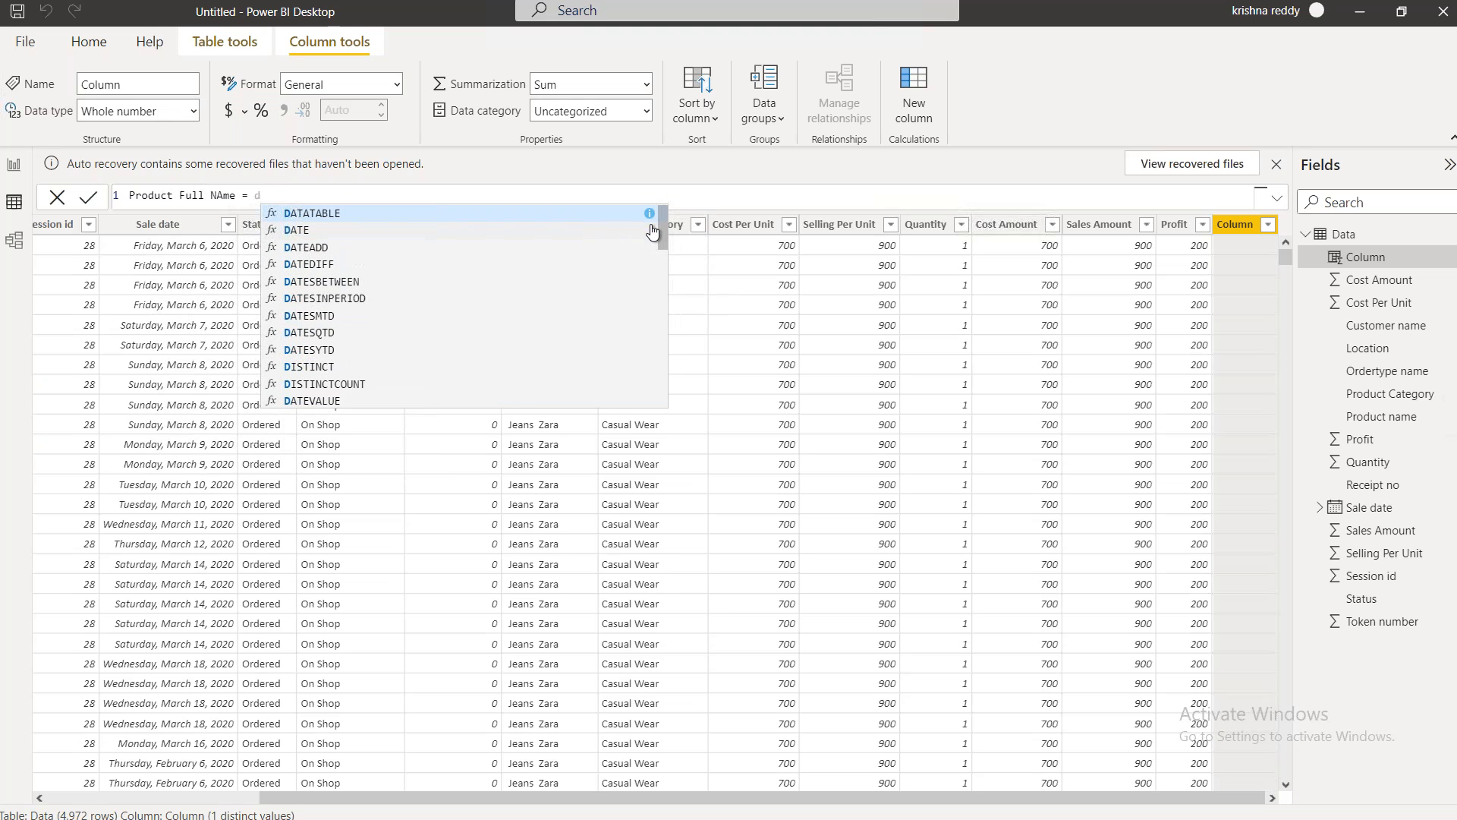
Define the Product Full NAme column as Data[Product Category] &"-"&Data[Product name] and commit the formula
text(produ)
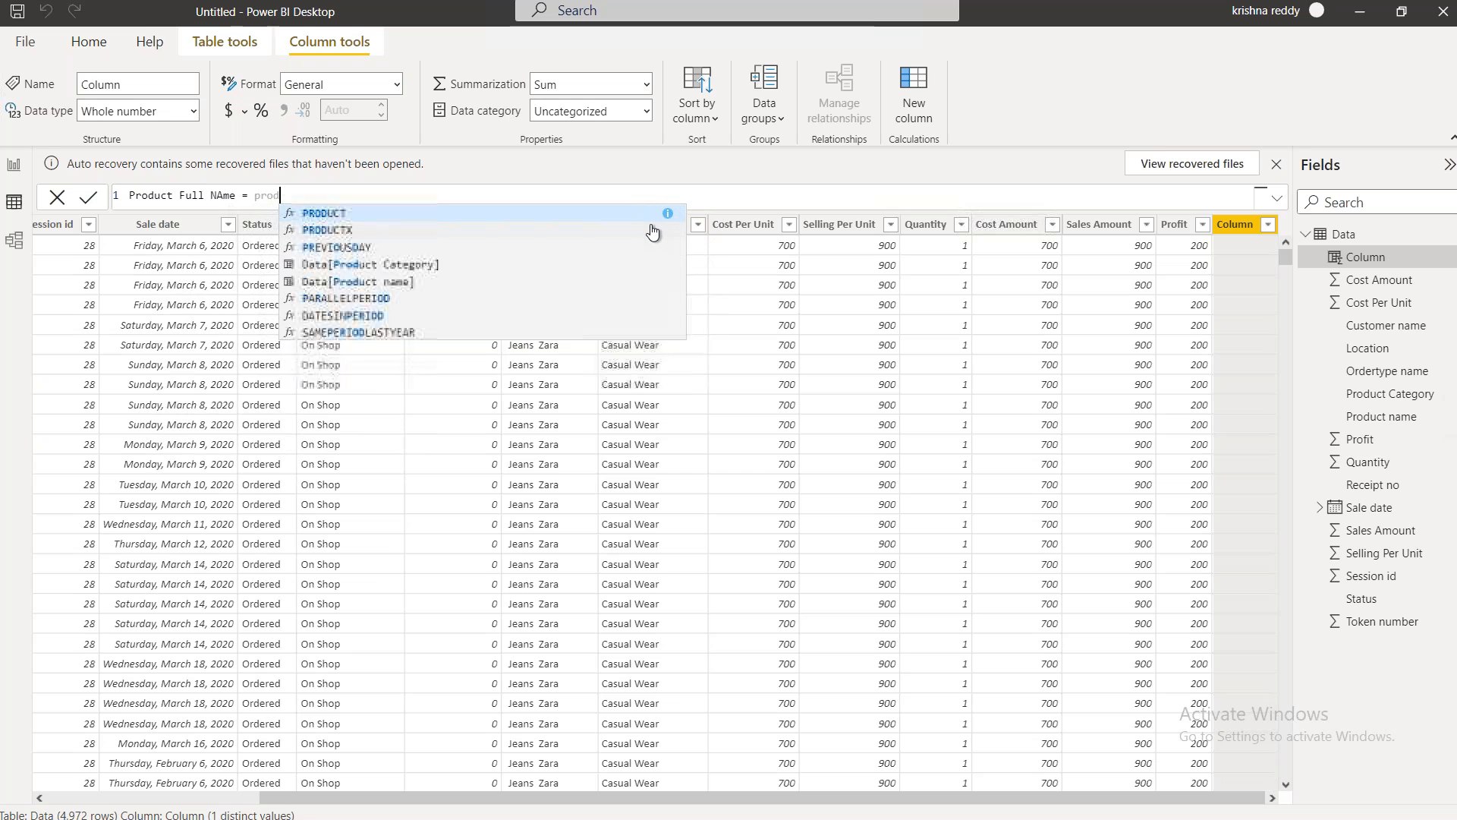
click(416, 271)
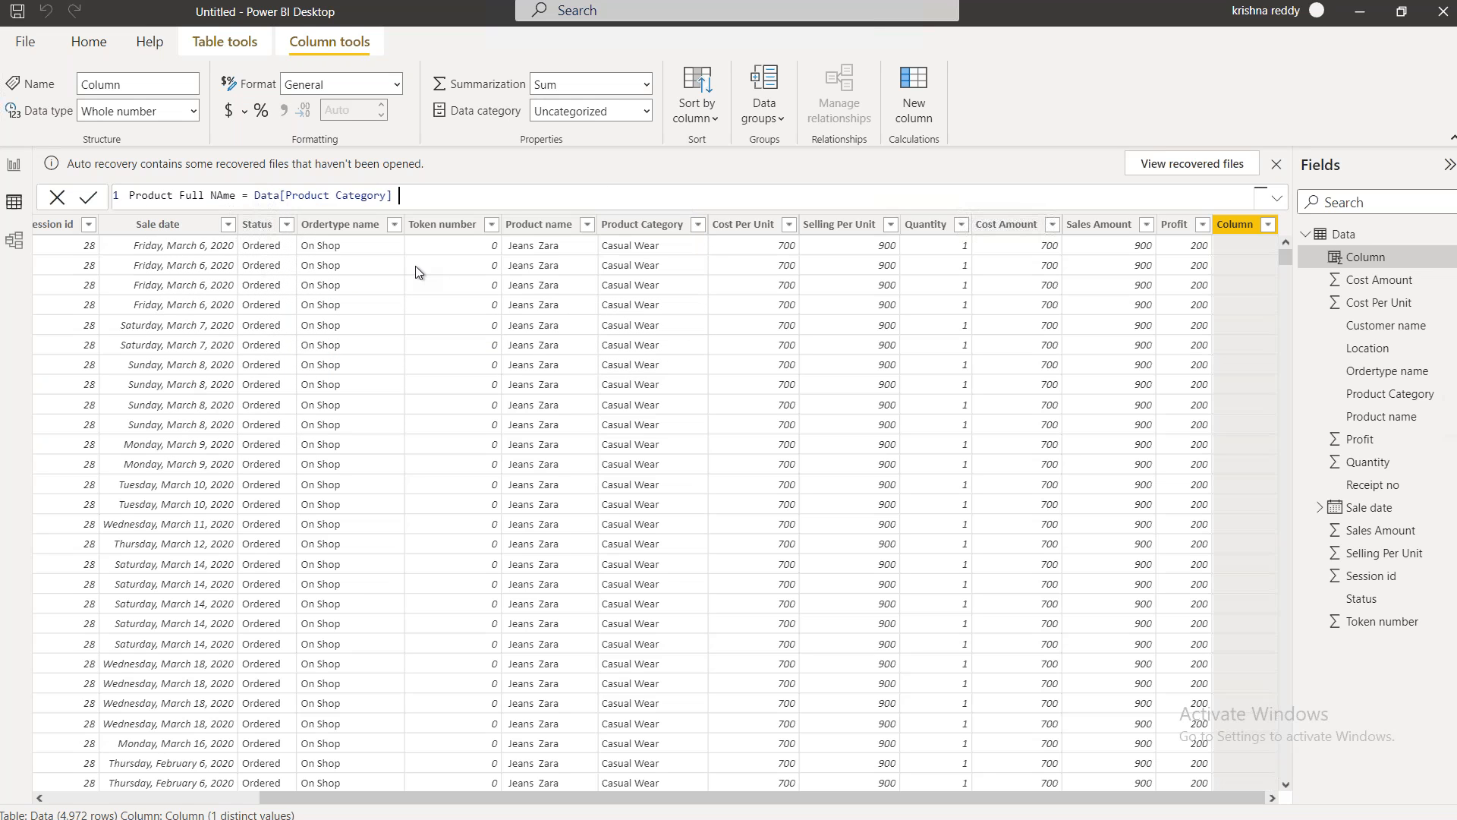
text(&"-"&)
text(prod)
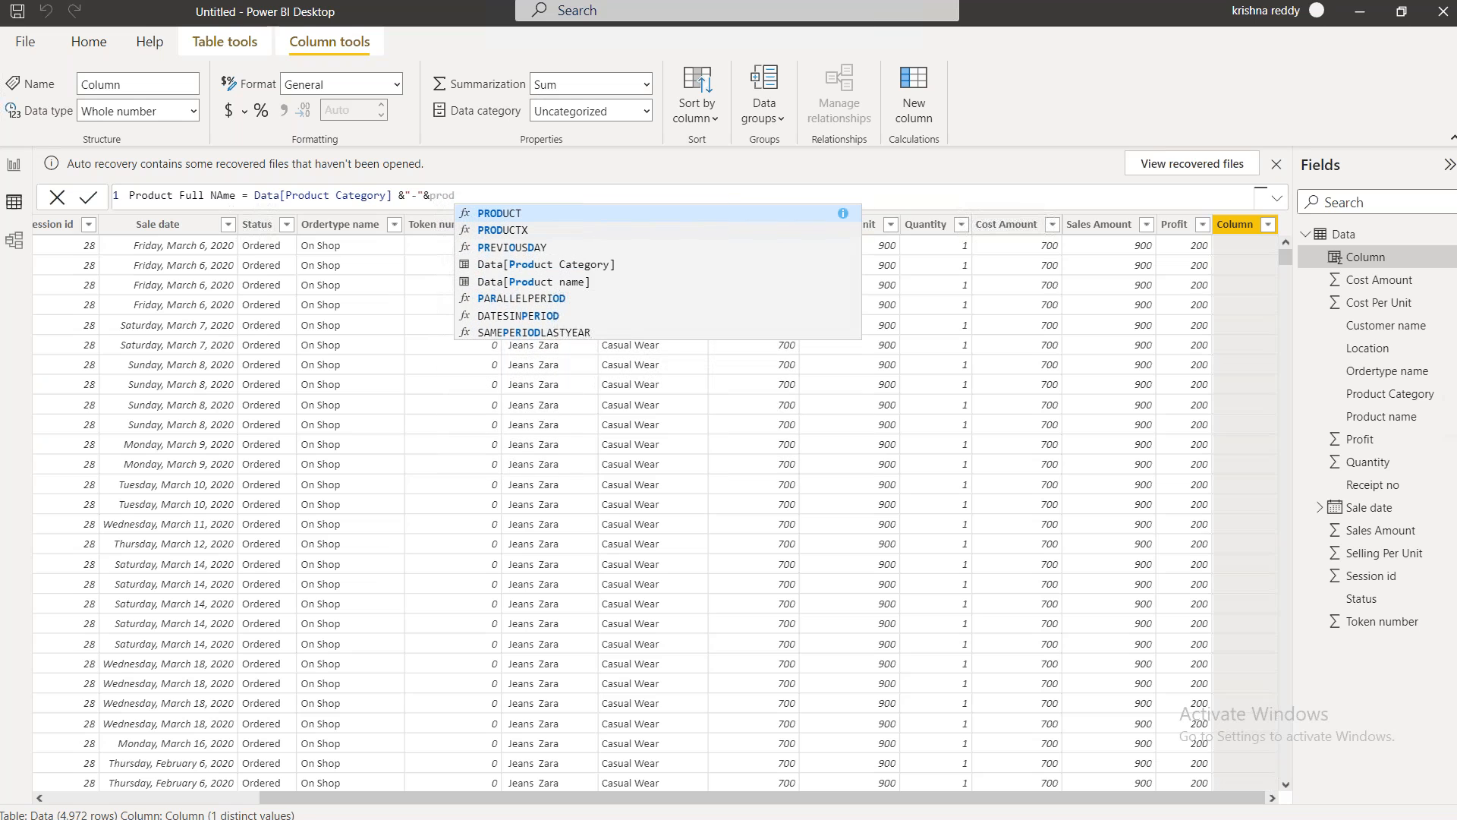
text(cu)
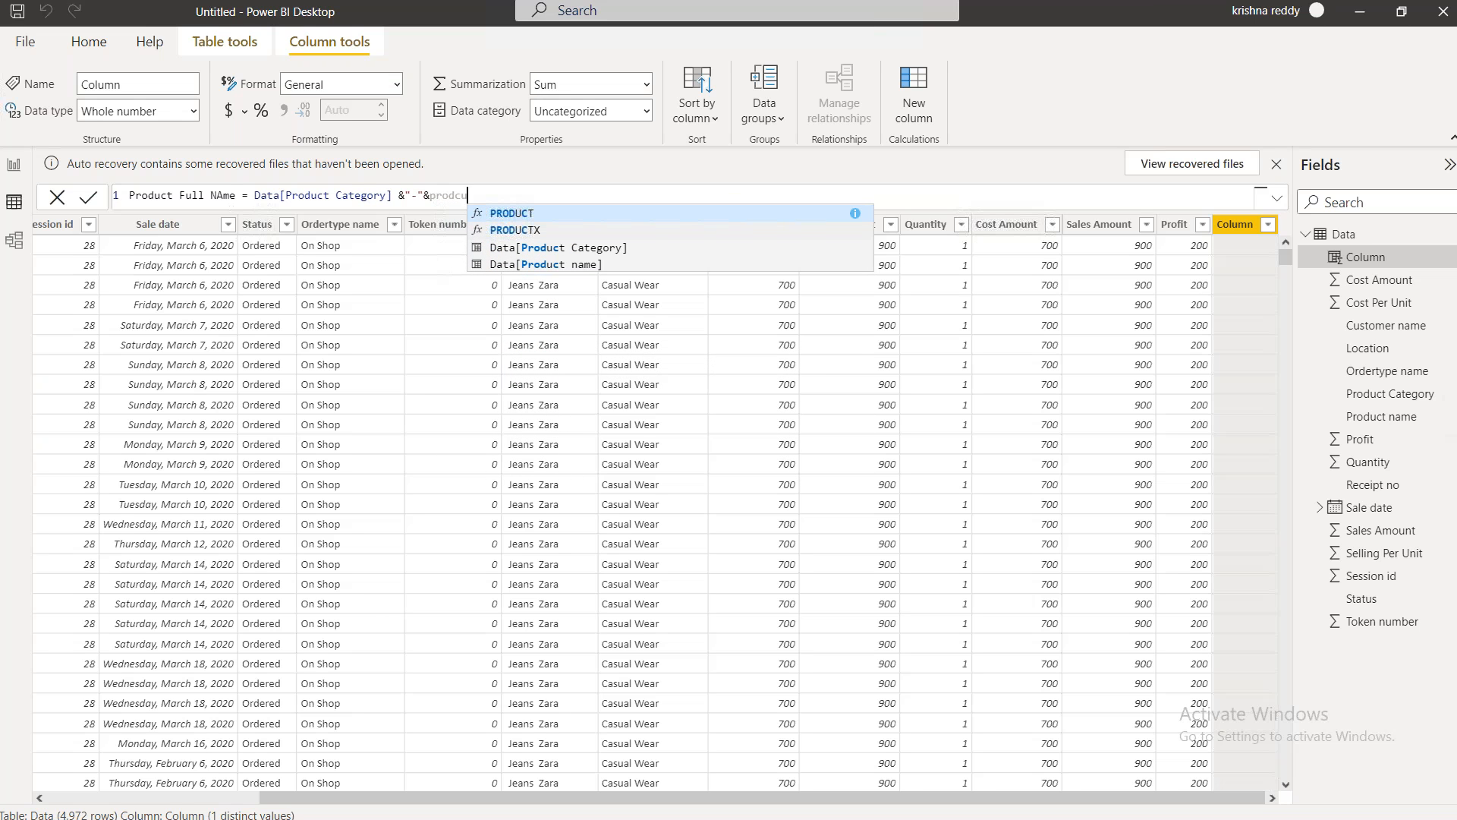
key(Down)
key(Down)
key(Down)
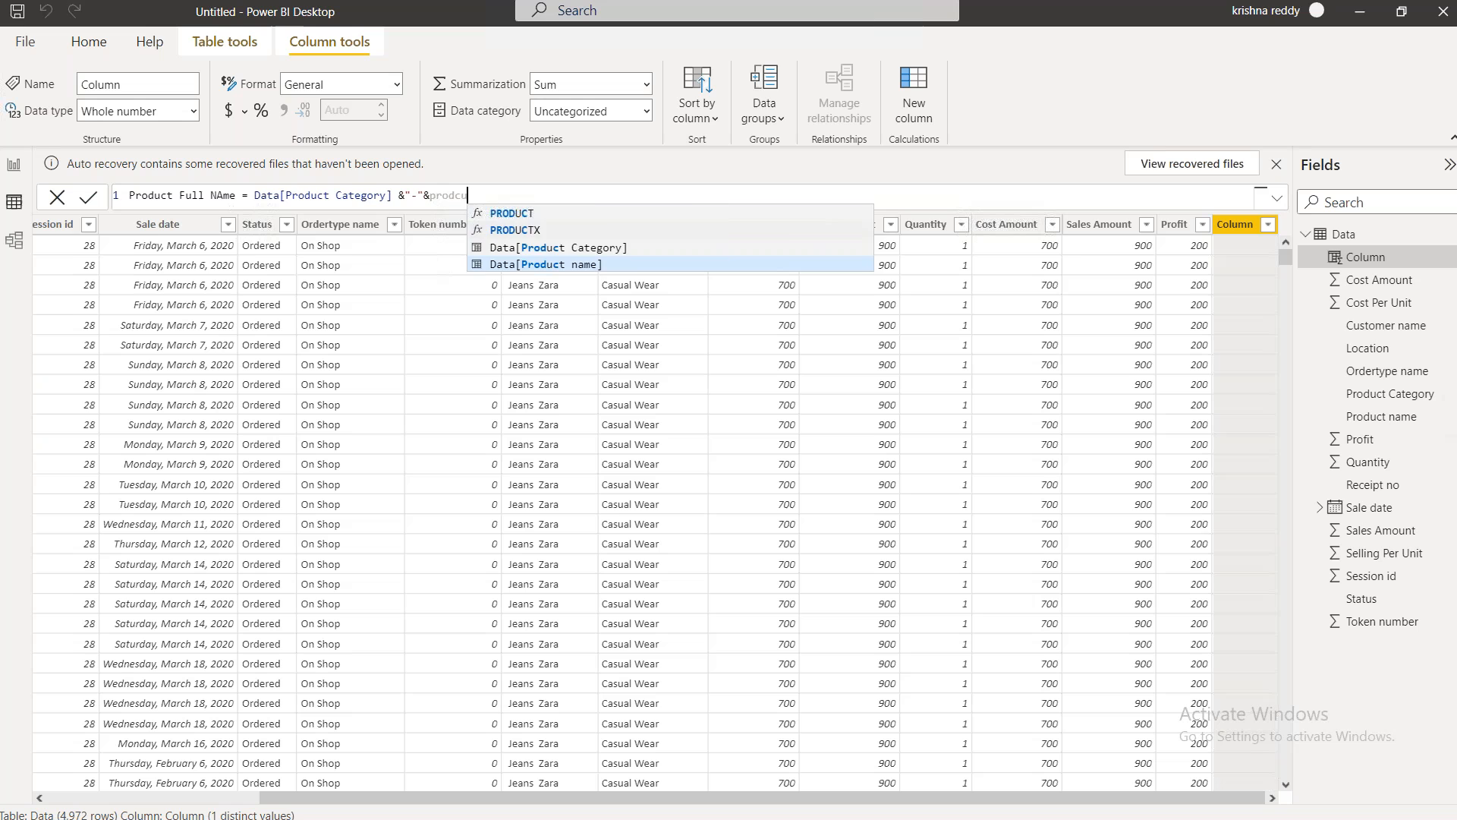
key(Tab)
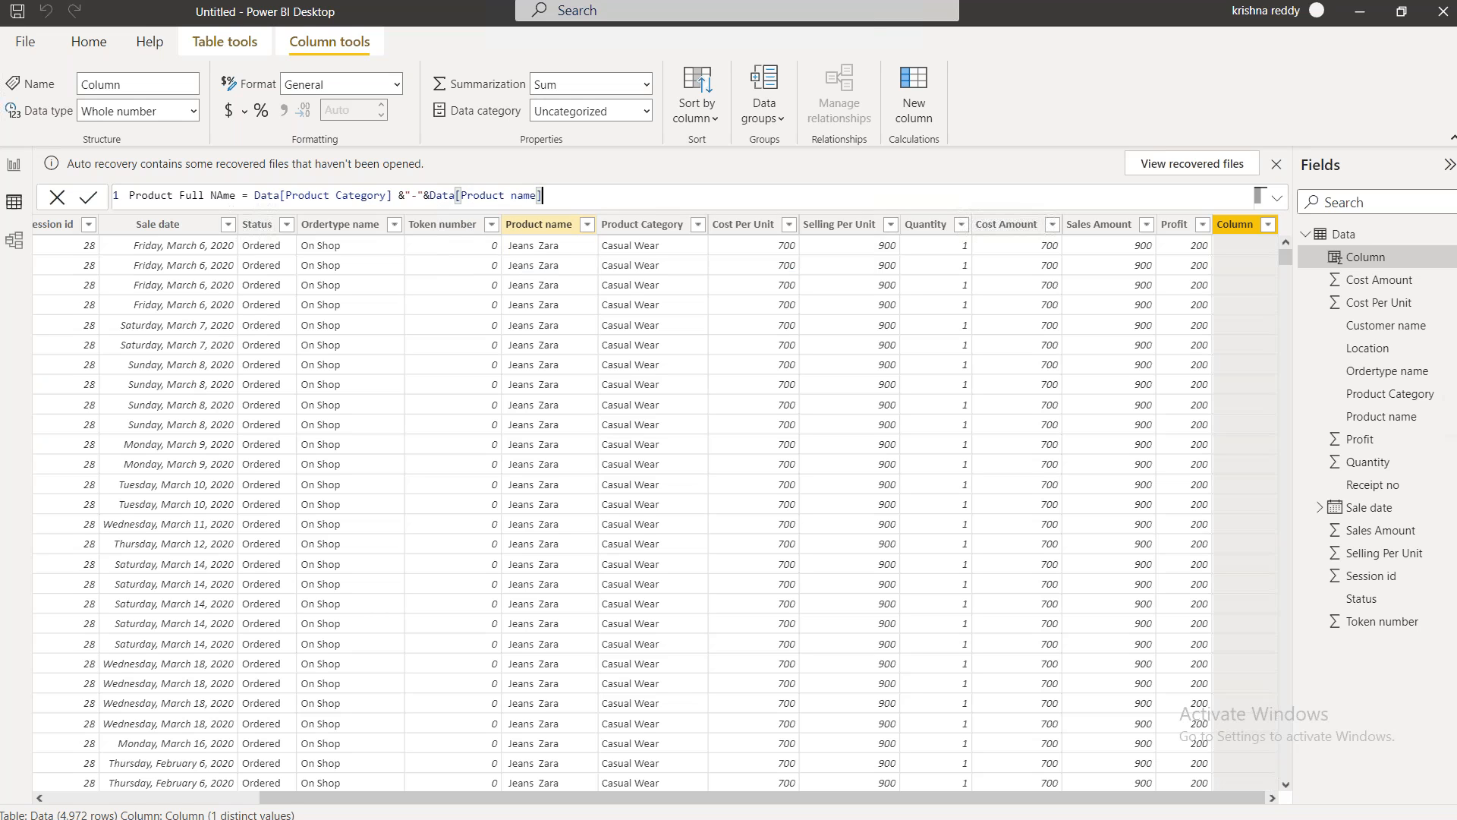
key(Return)
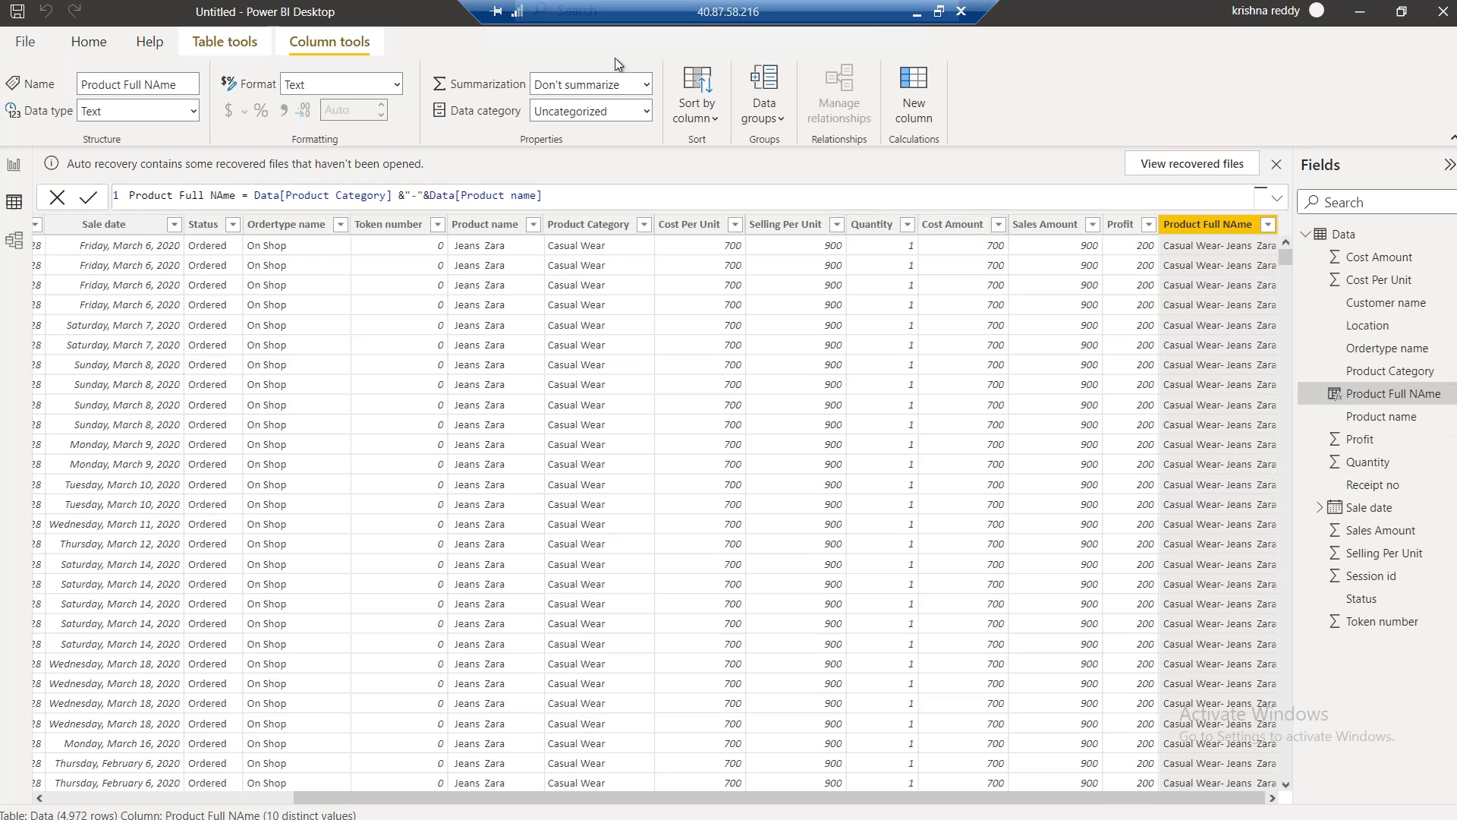
Move the remote session's connection bar aside and minimise the session to return to the local desktop
drag(689, 12, 304, 22)
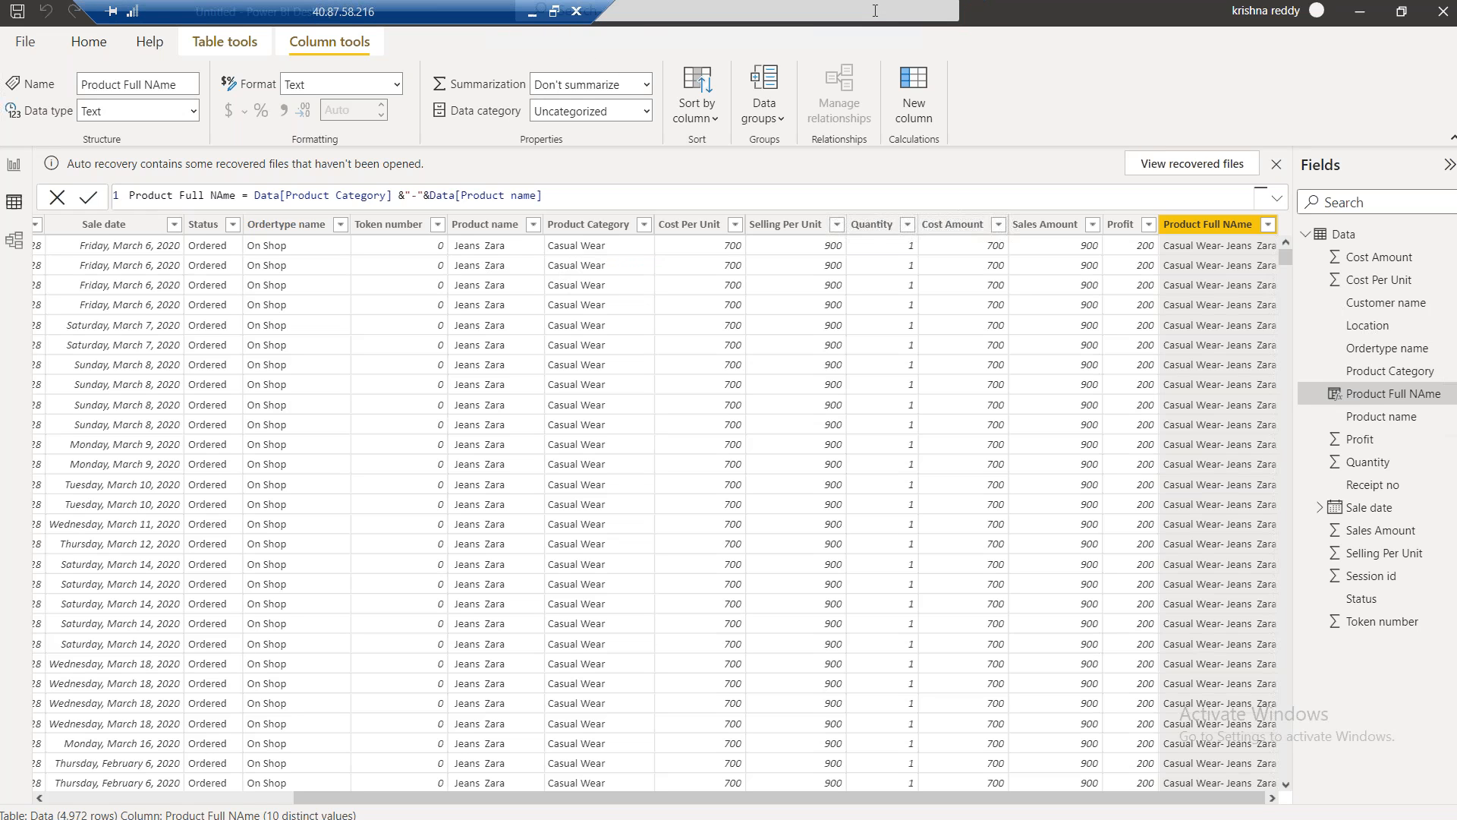
click(874, 10)
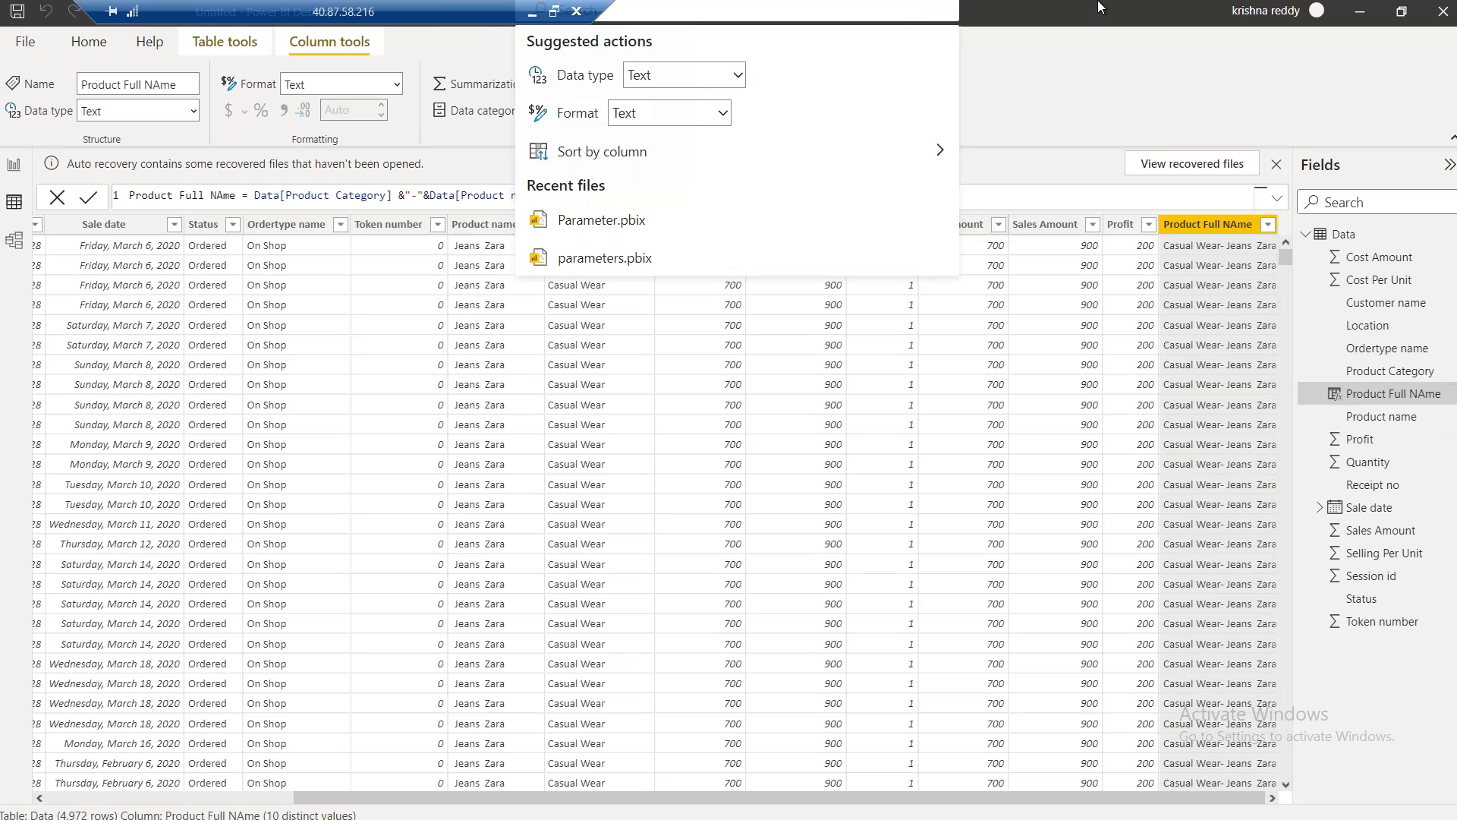
click(533, 12)
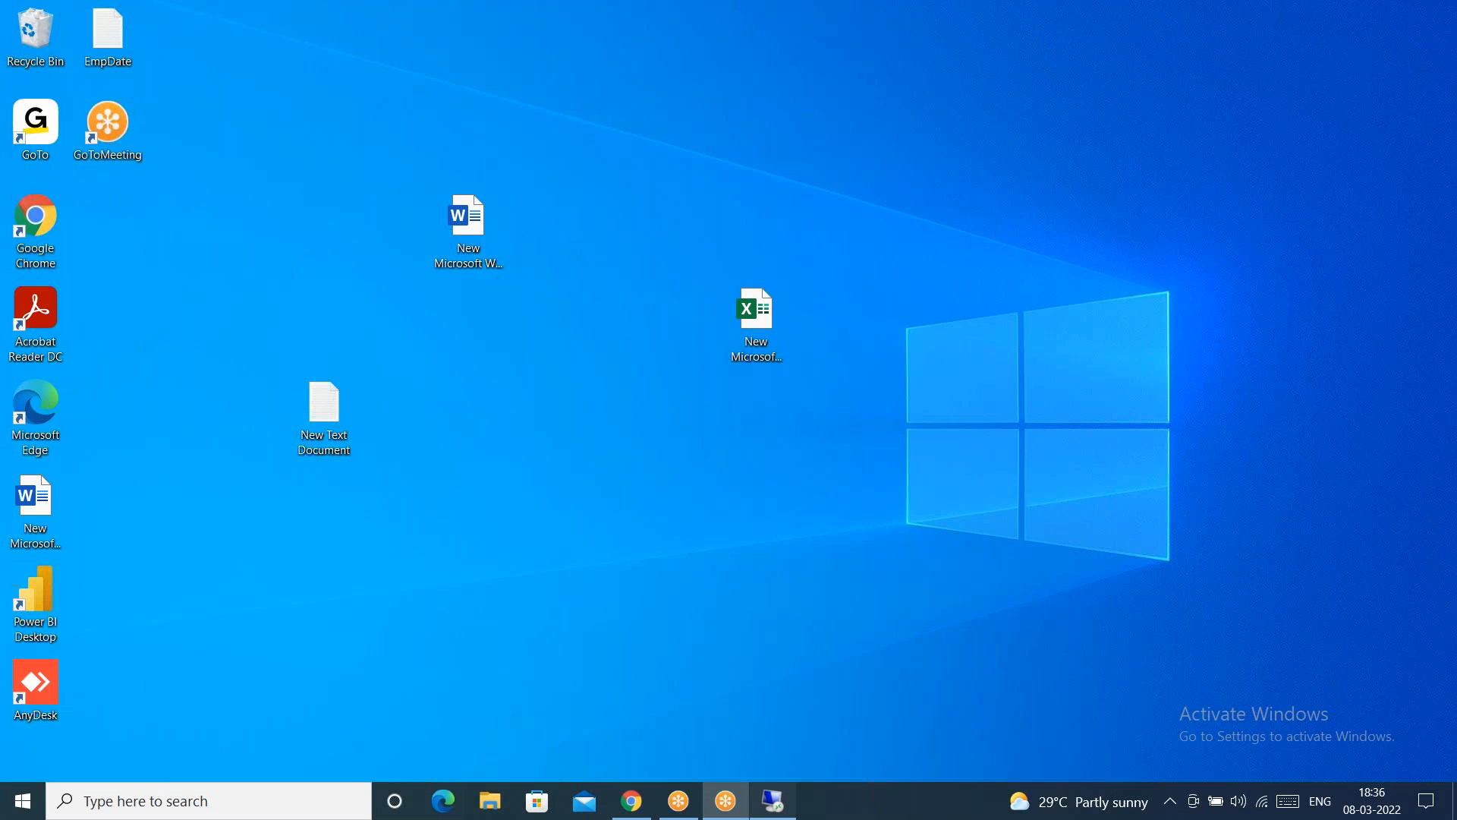
Return to the remote Power BI session and examine the Product Full NAme values against product name and category across the Data table's rows
click(772, 800)
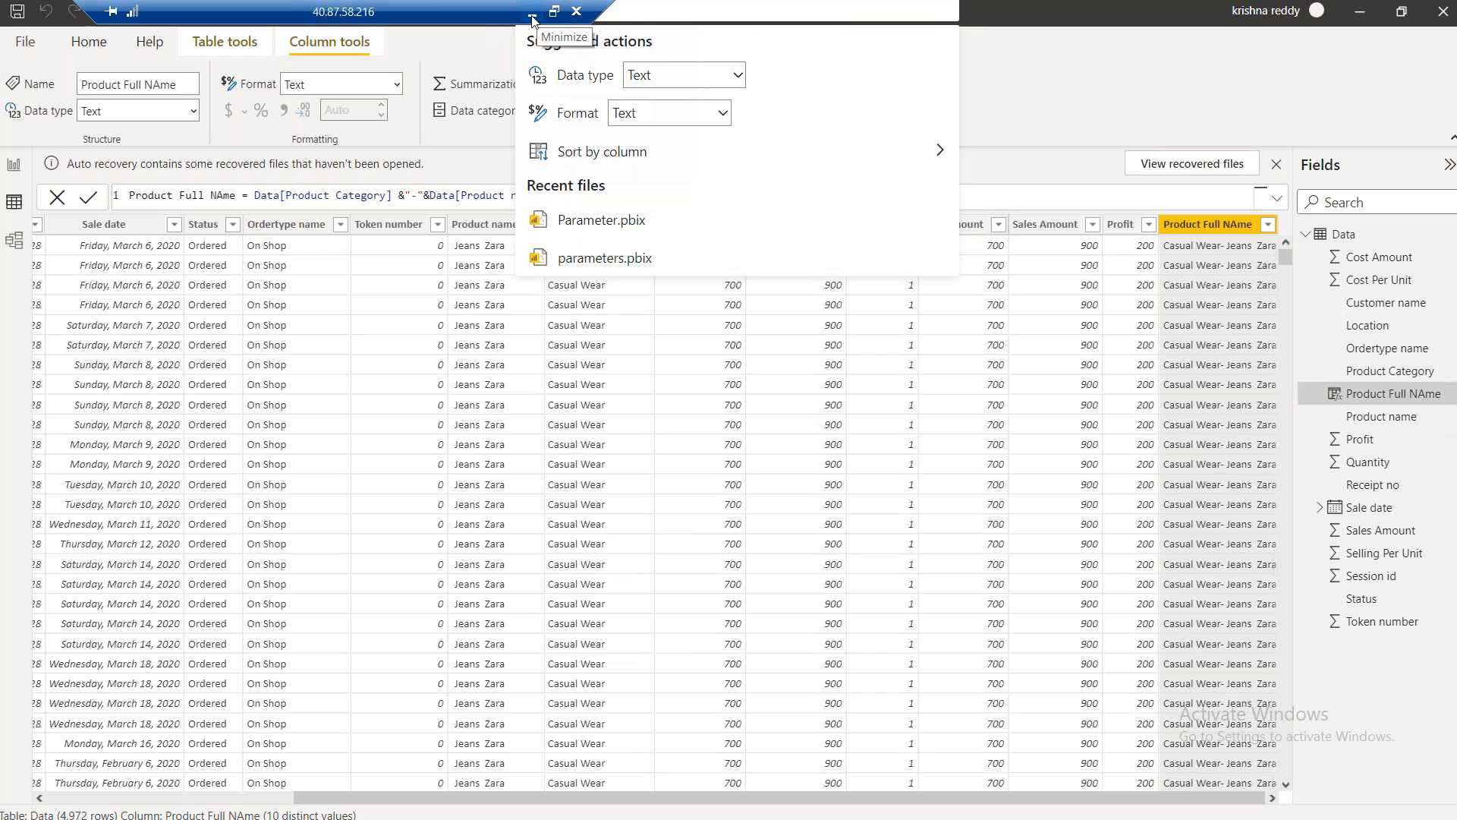
click(1023, 73)
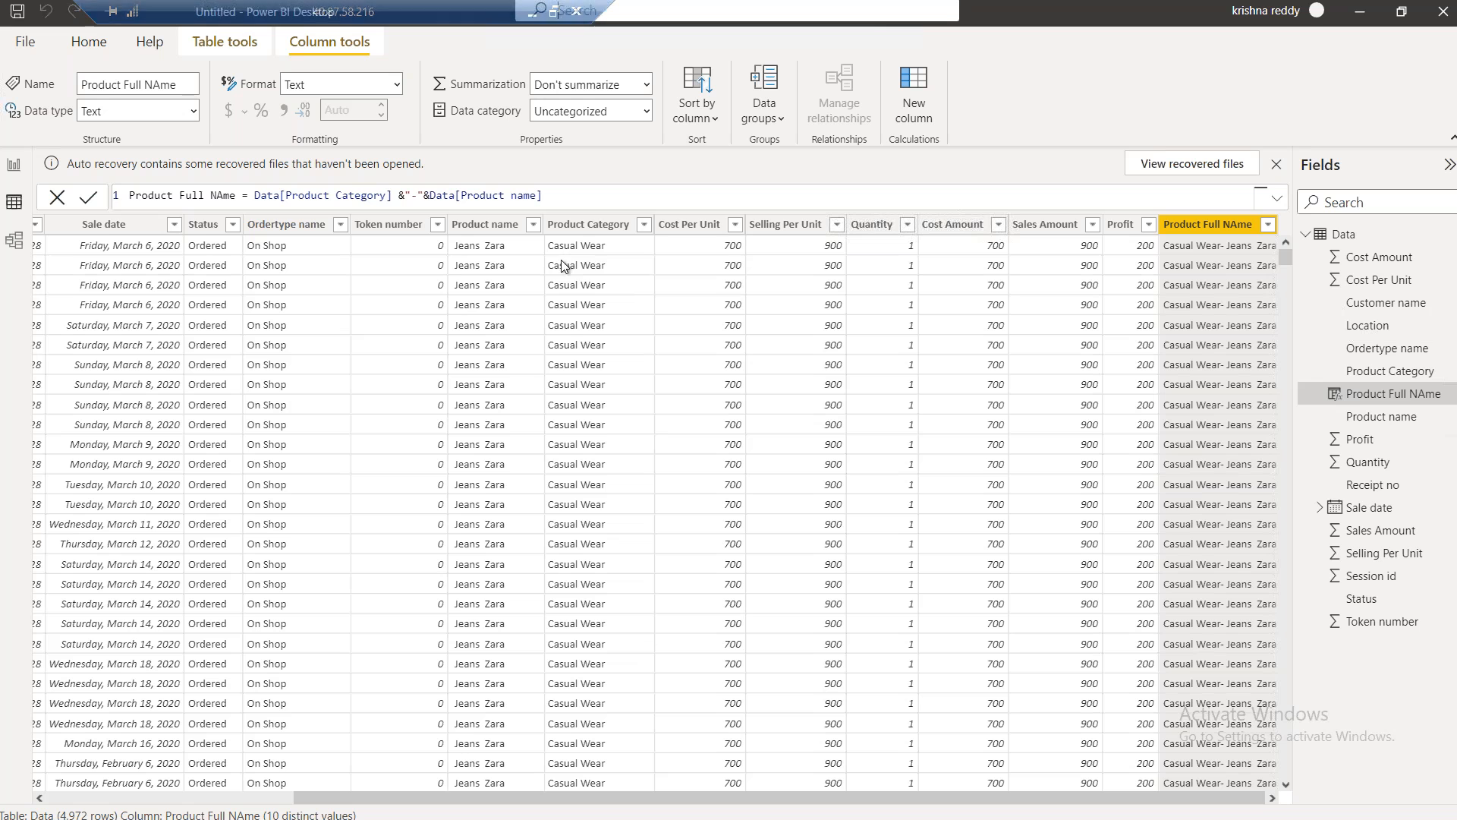
scroll(565, 652, down, 5)
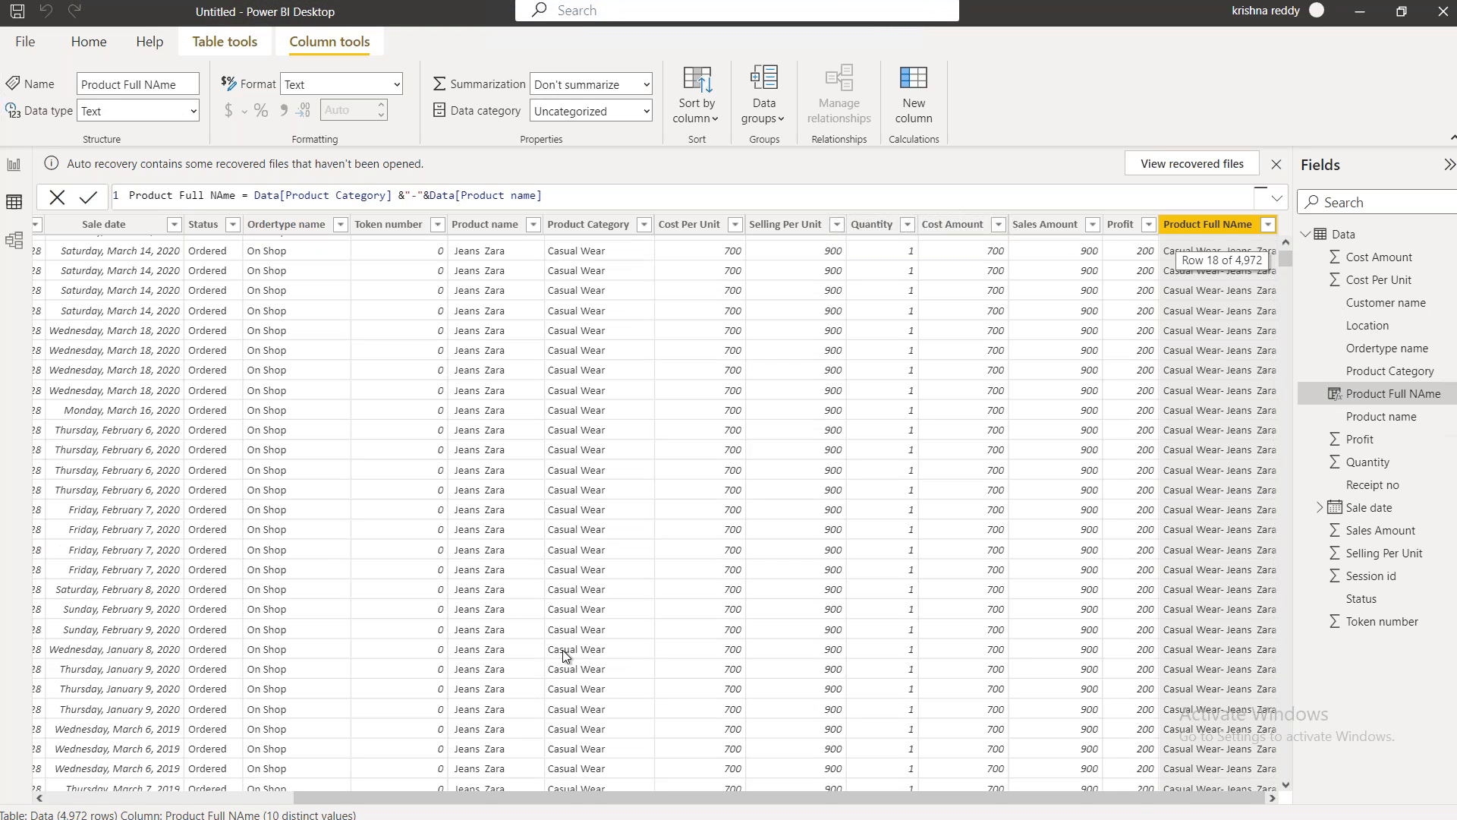
scroll(569, 656, down, 2)
scroll(578, 661, down, 20)
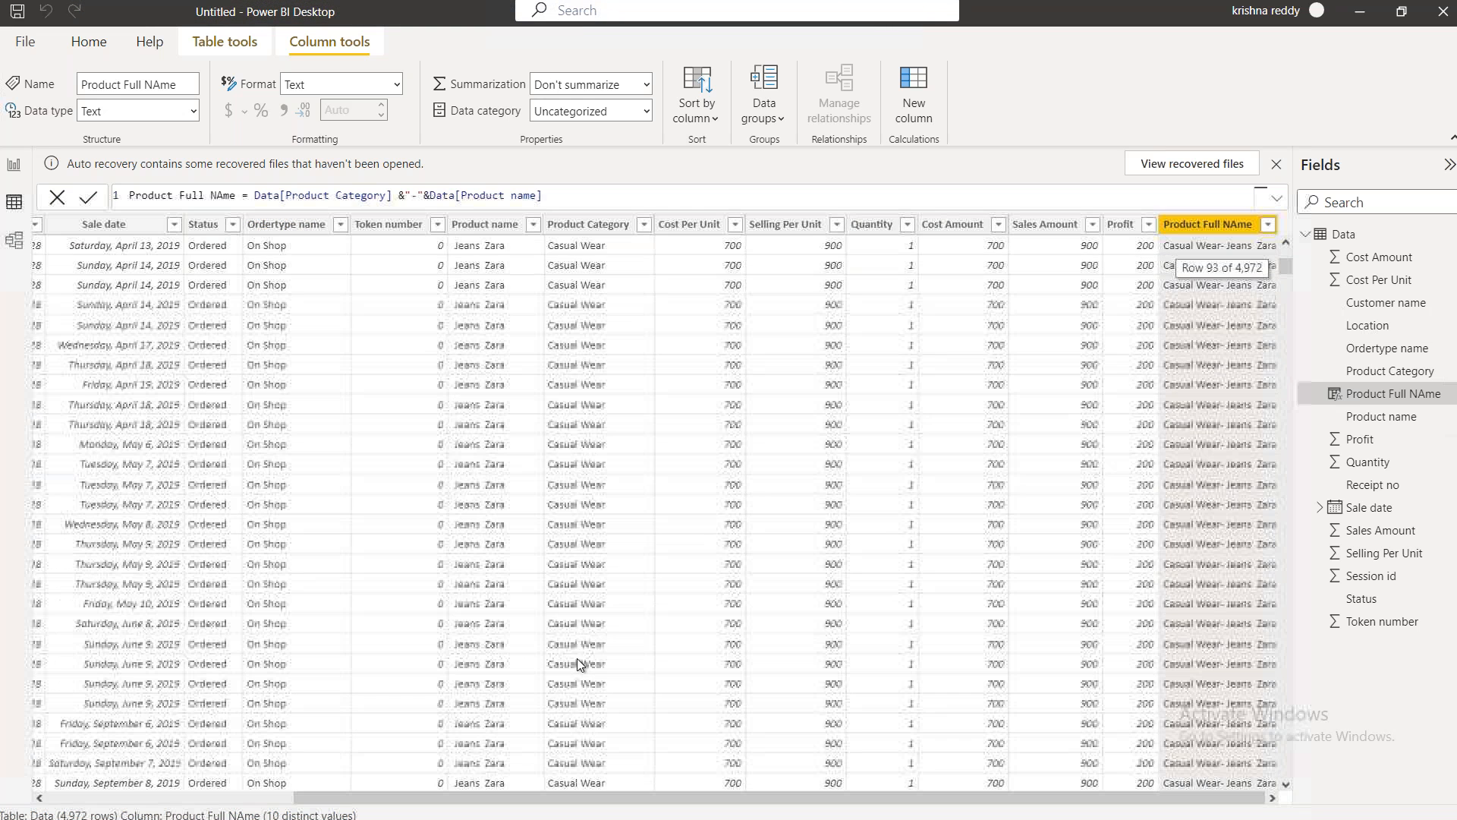
scroll(577, 675, down, 15)
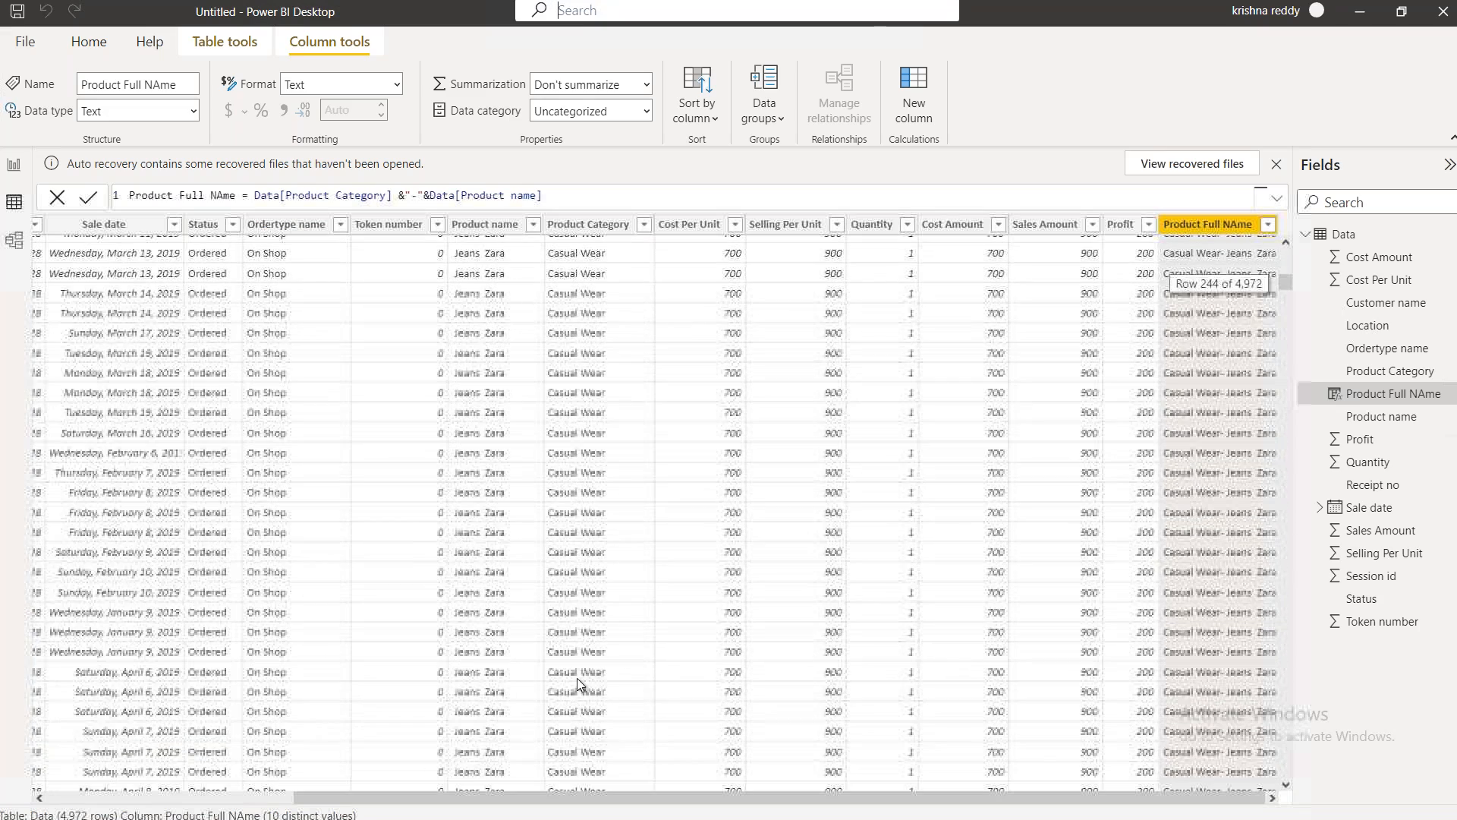
drag(1285, 274, 1287, 541)
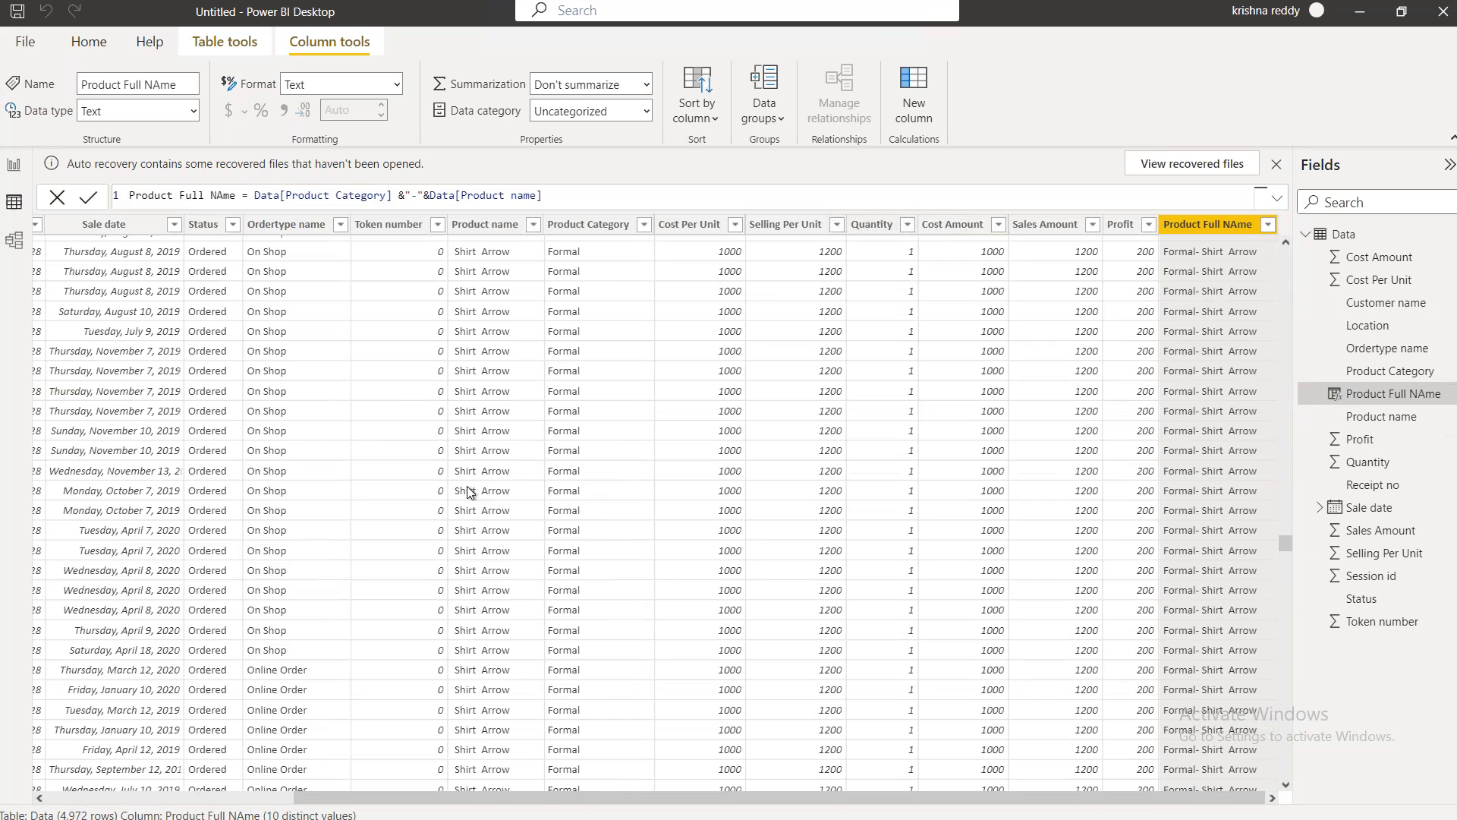
click(553, 492)
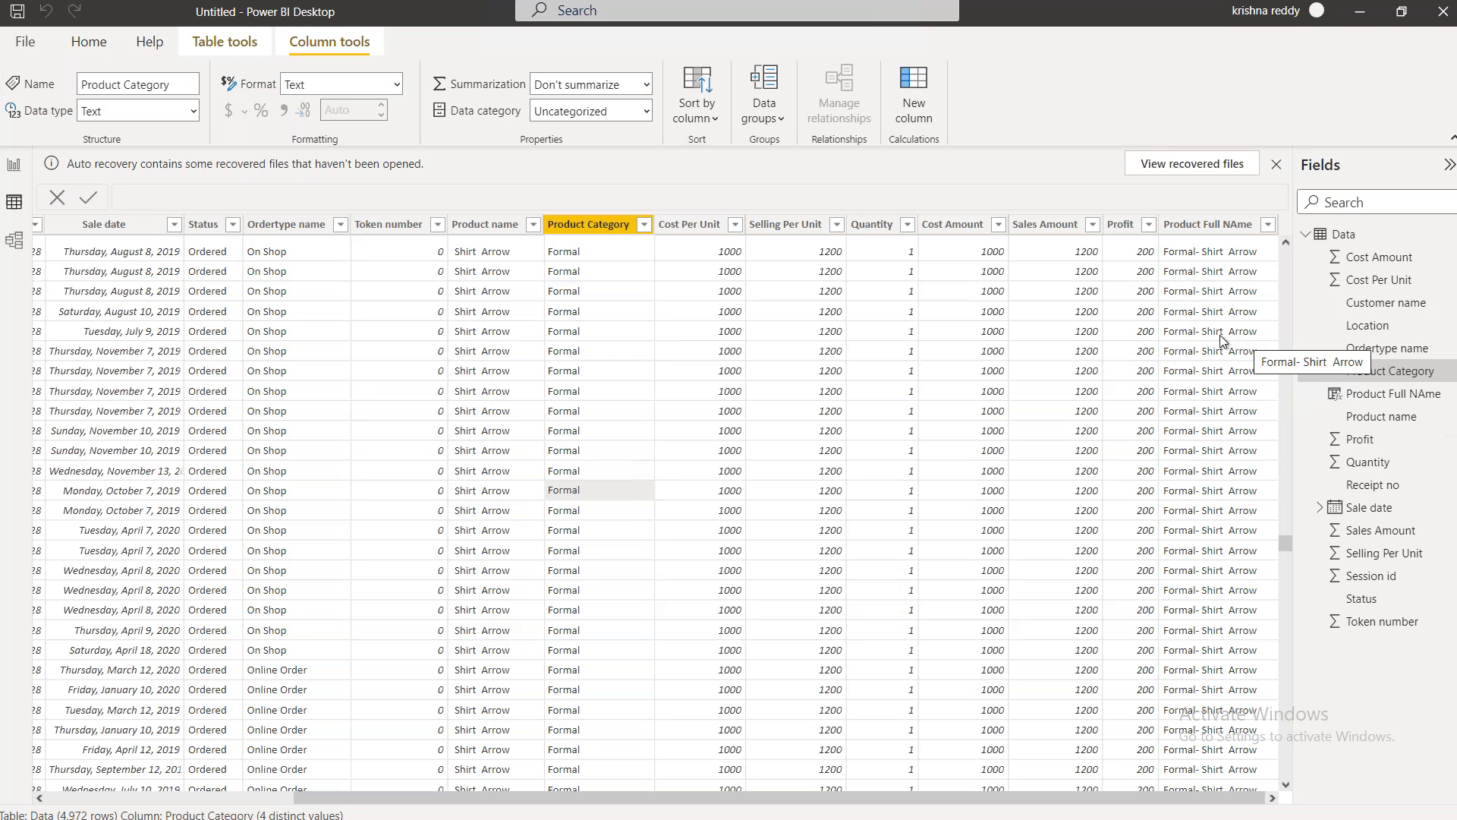
drag(1281, 257, 1280, 248)
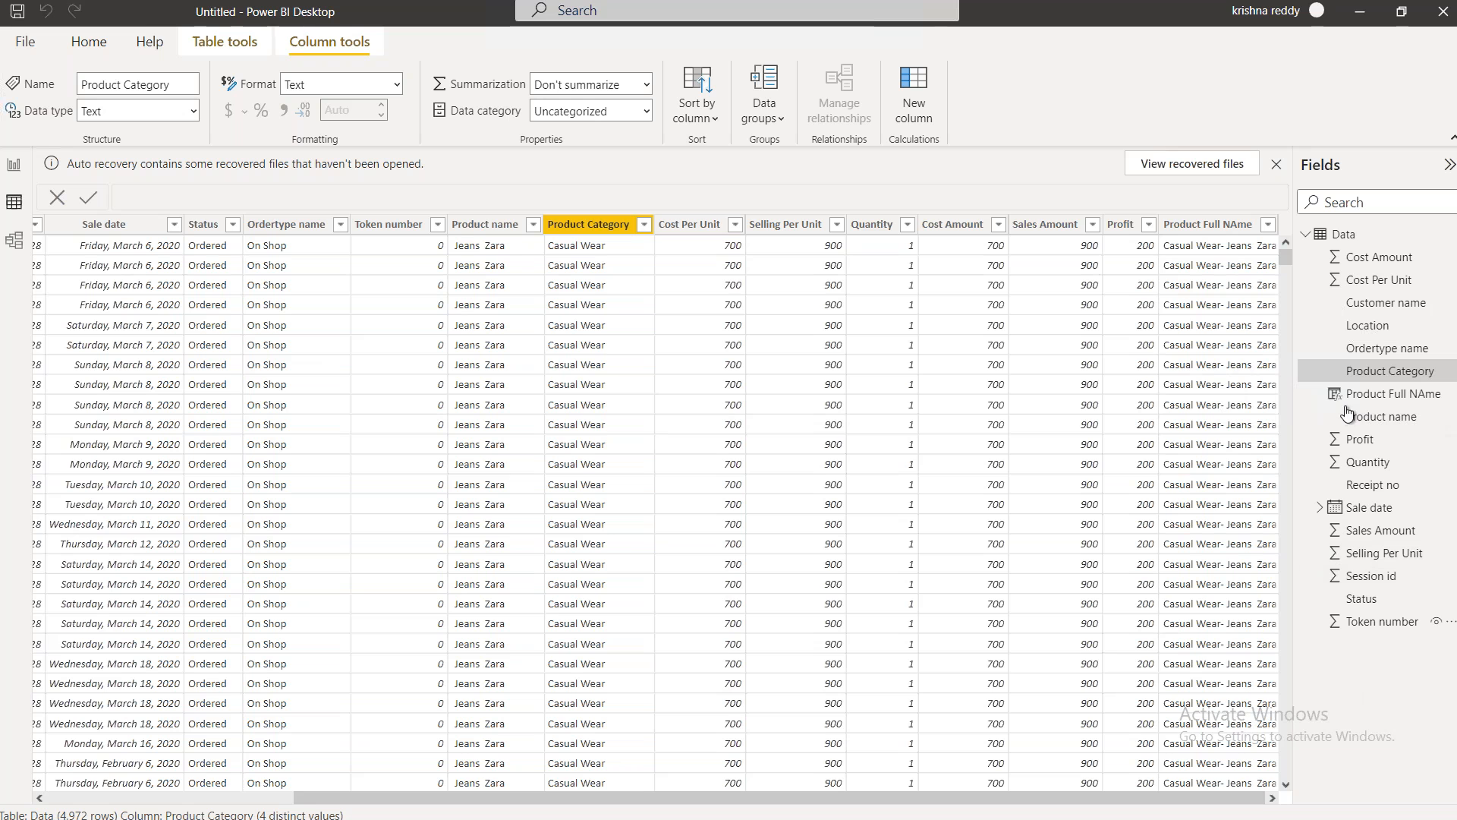
click(1369, 401)
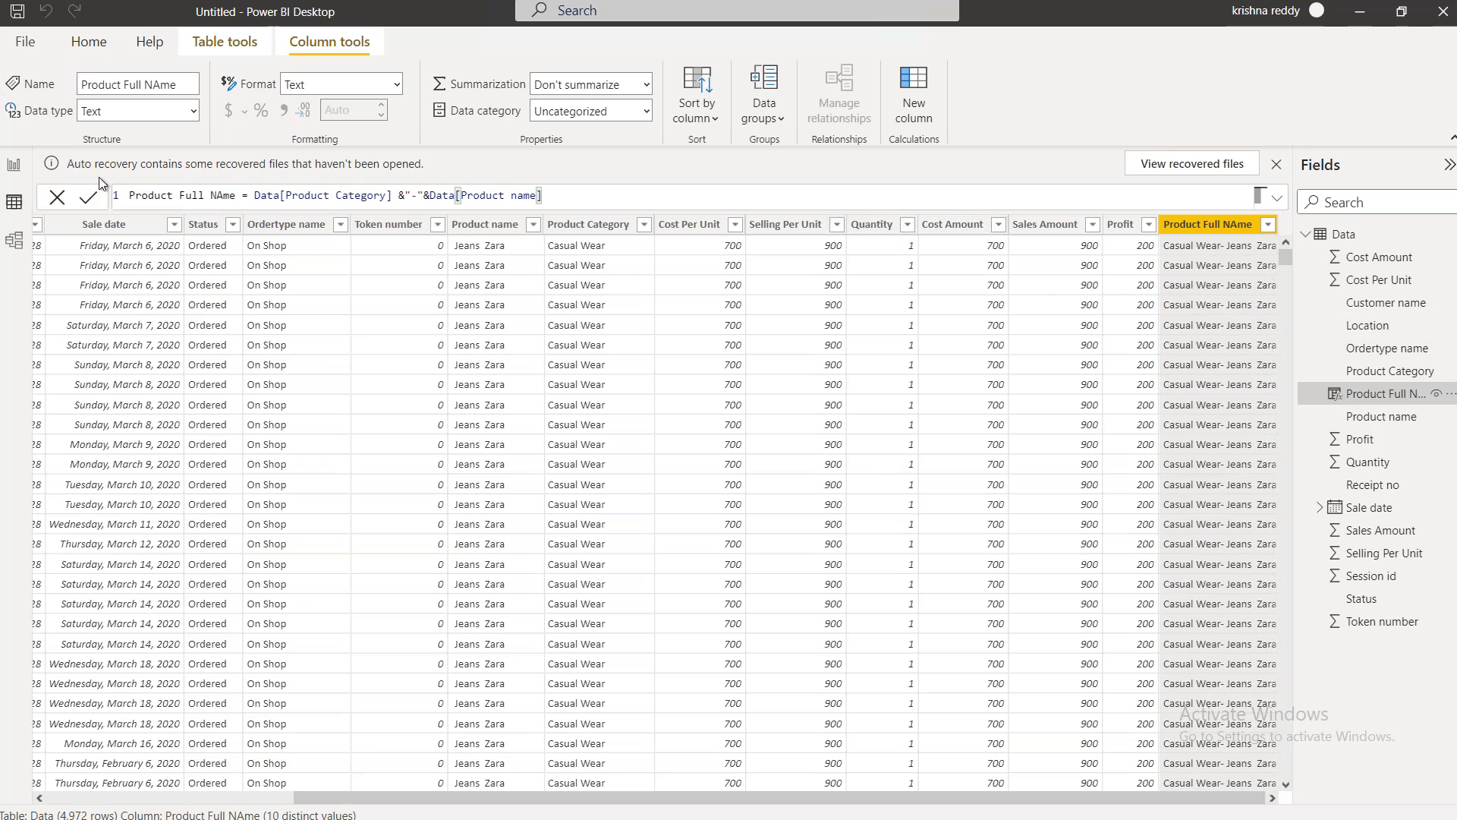
Add a new measure to the Data table from the report view and name it 'Totla Sales'
click(14, 164)
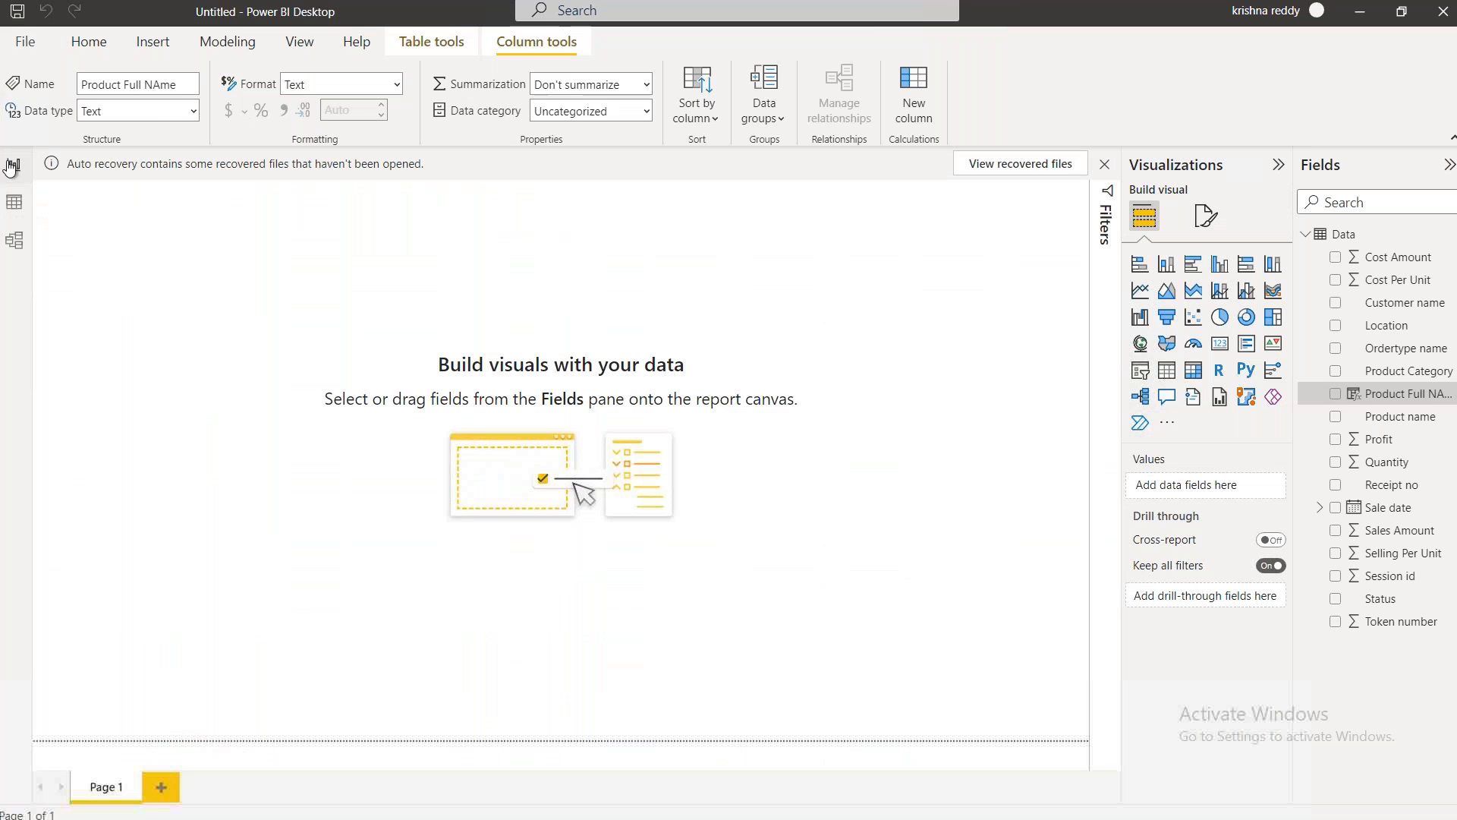
click(767, 97)
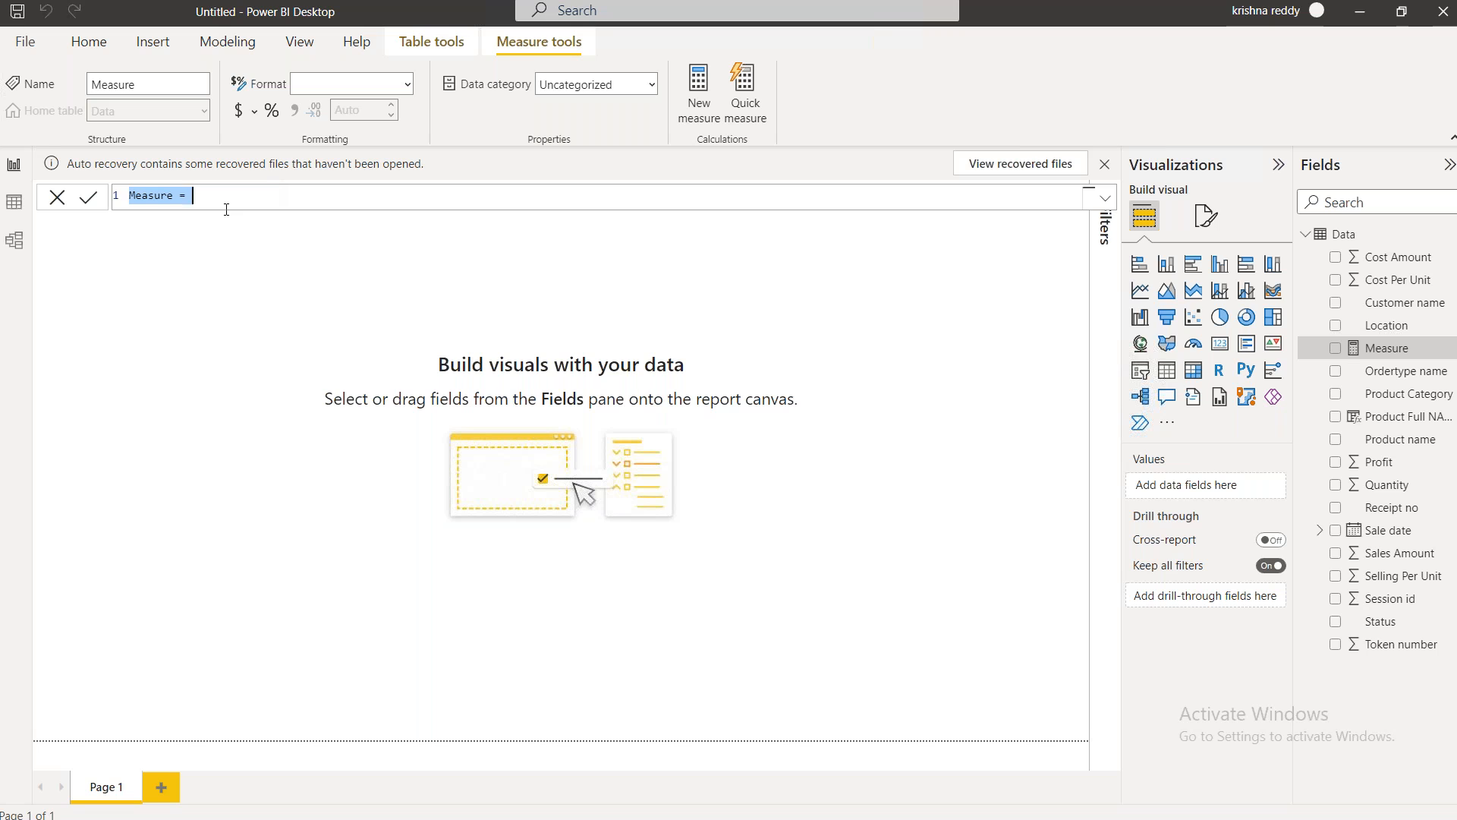
click(252, 193)
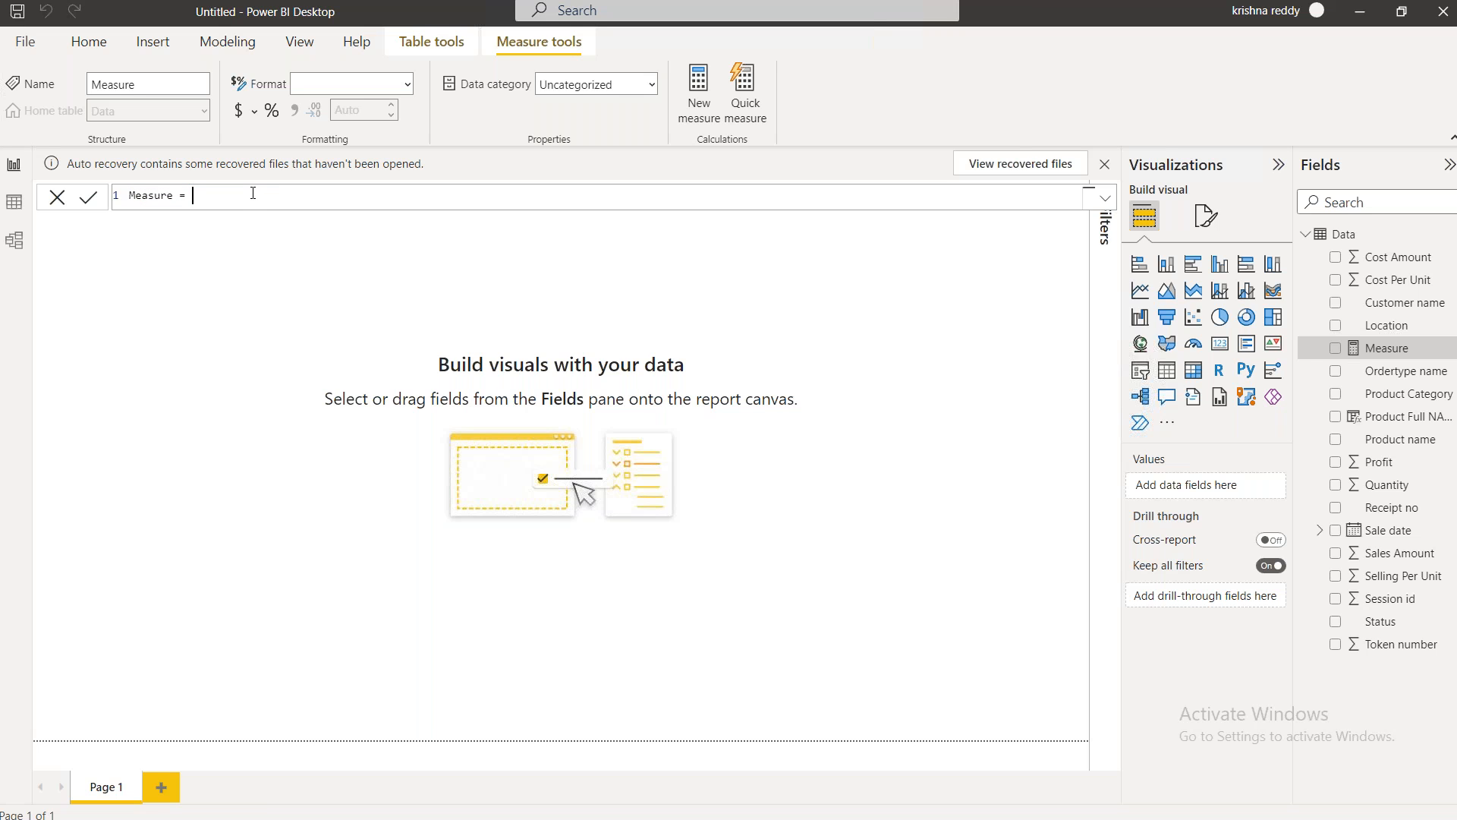
key(BackSpace)
key(BackSpace)
key(BackSpace)
key(BackSpace)
key(BackSpace)
key(BackSpace)
key(BackSpace)
key(BackSpace)
key(BackSpace)
text(Totla Sales= su)
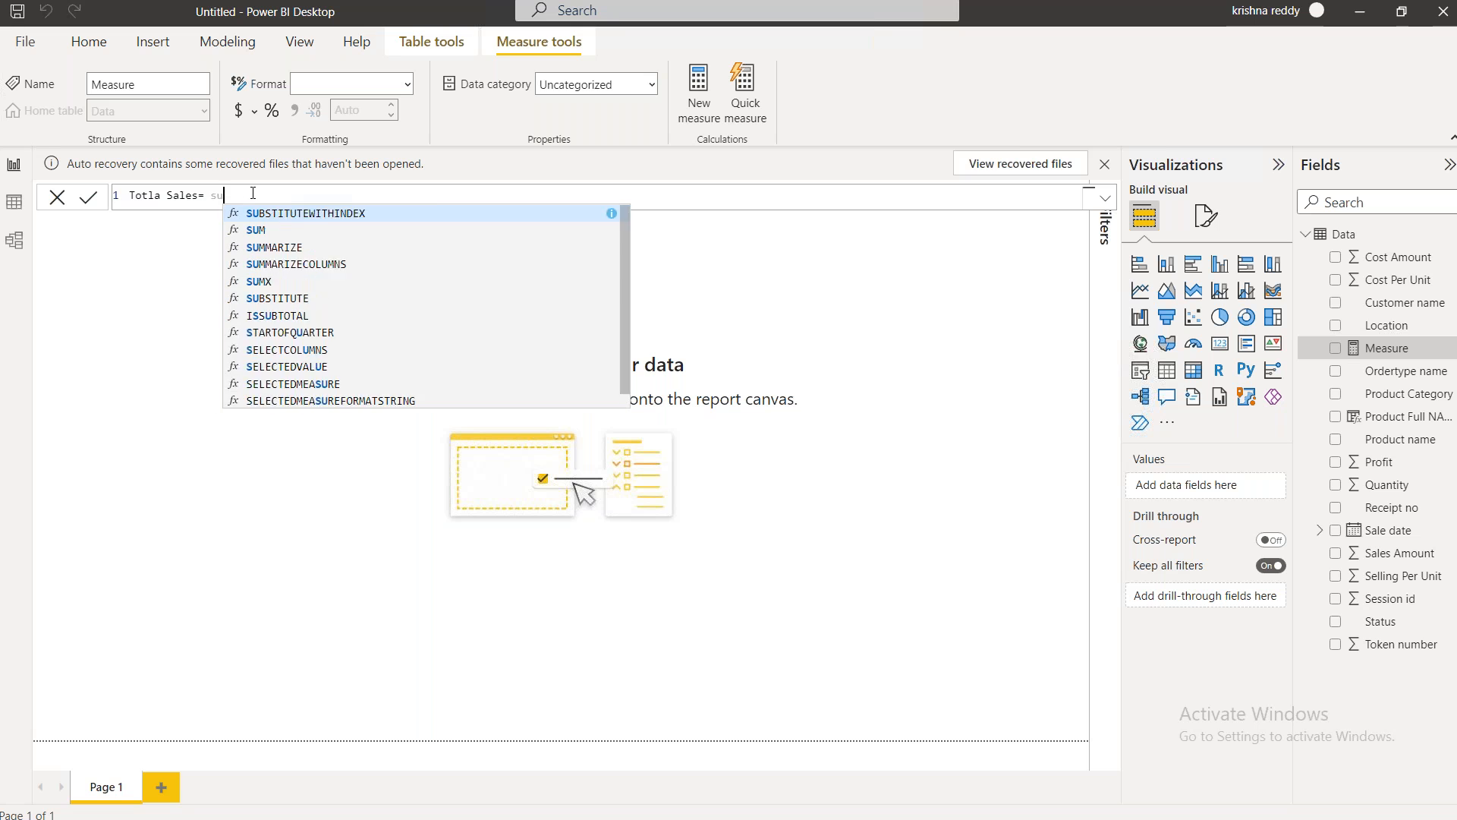
Define the new measure as sum(Data[Sales Amount]) and commit the formula
text(m()
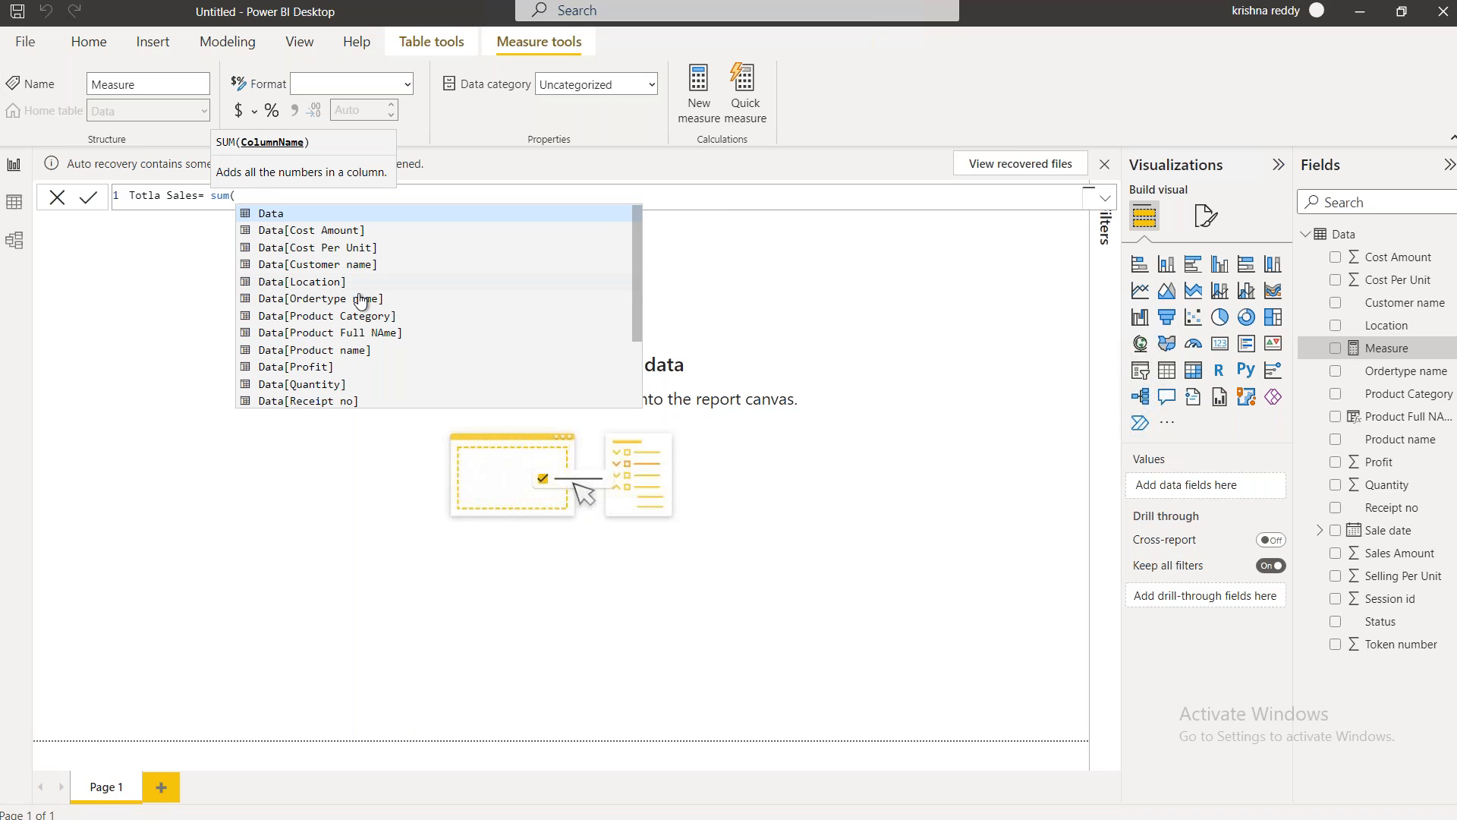
scroll(359, 348, down, 2)
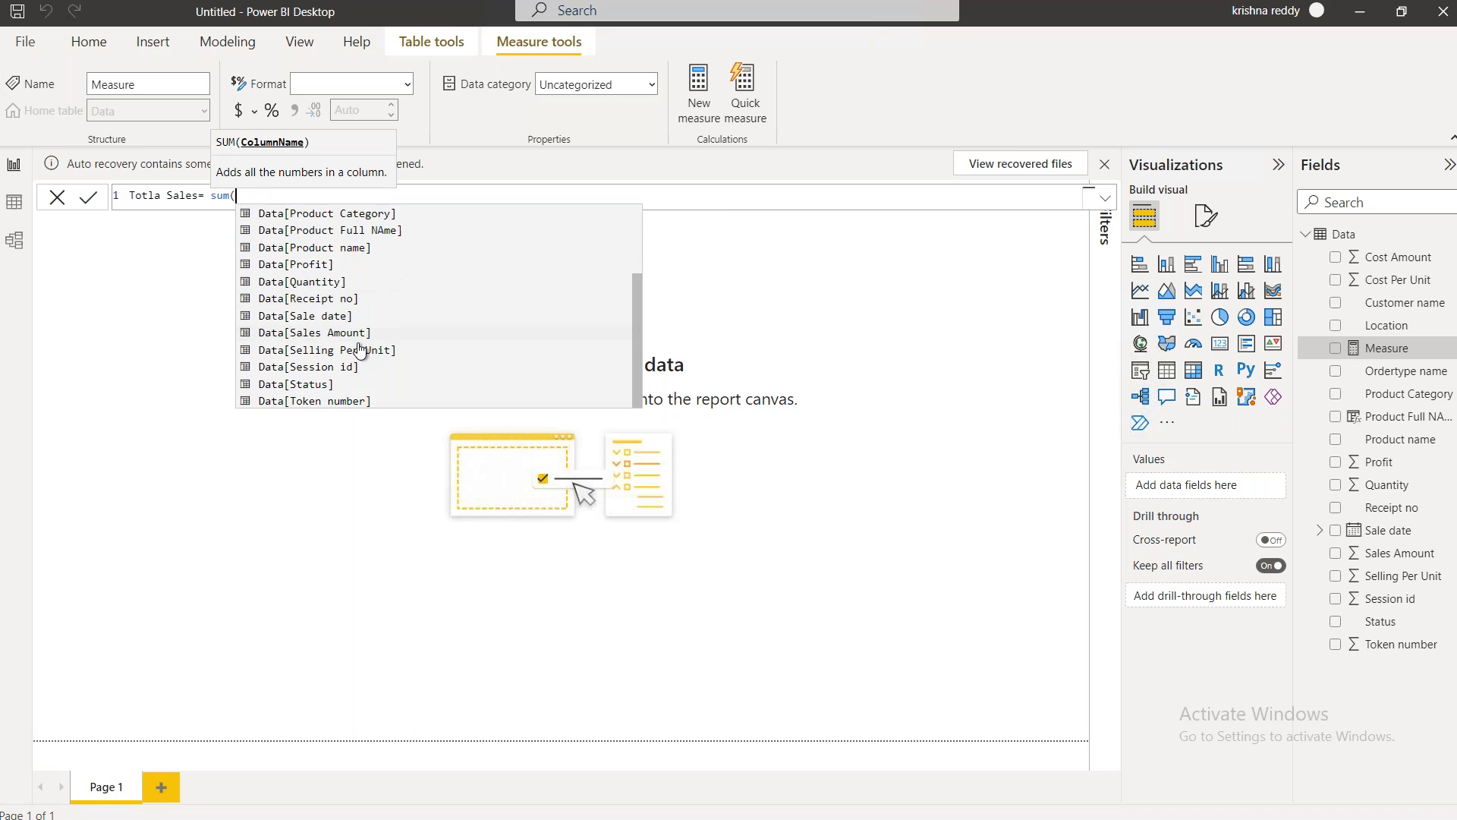
double_click(271, 332)
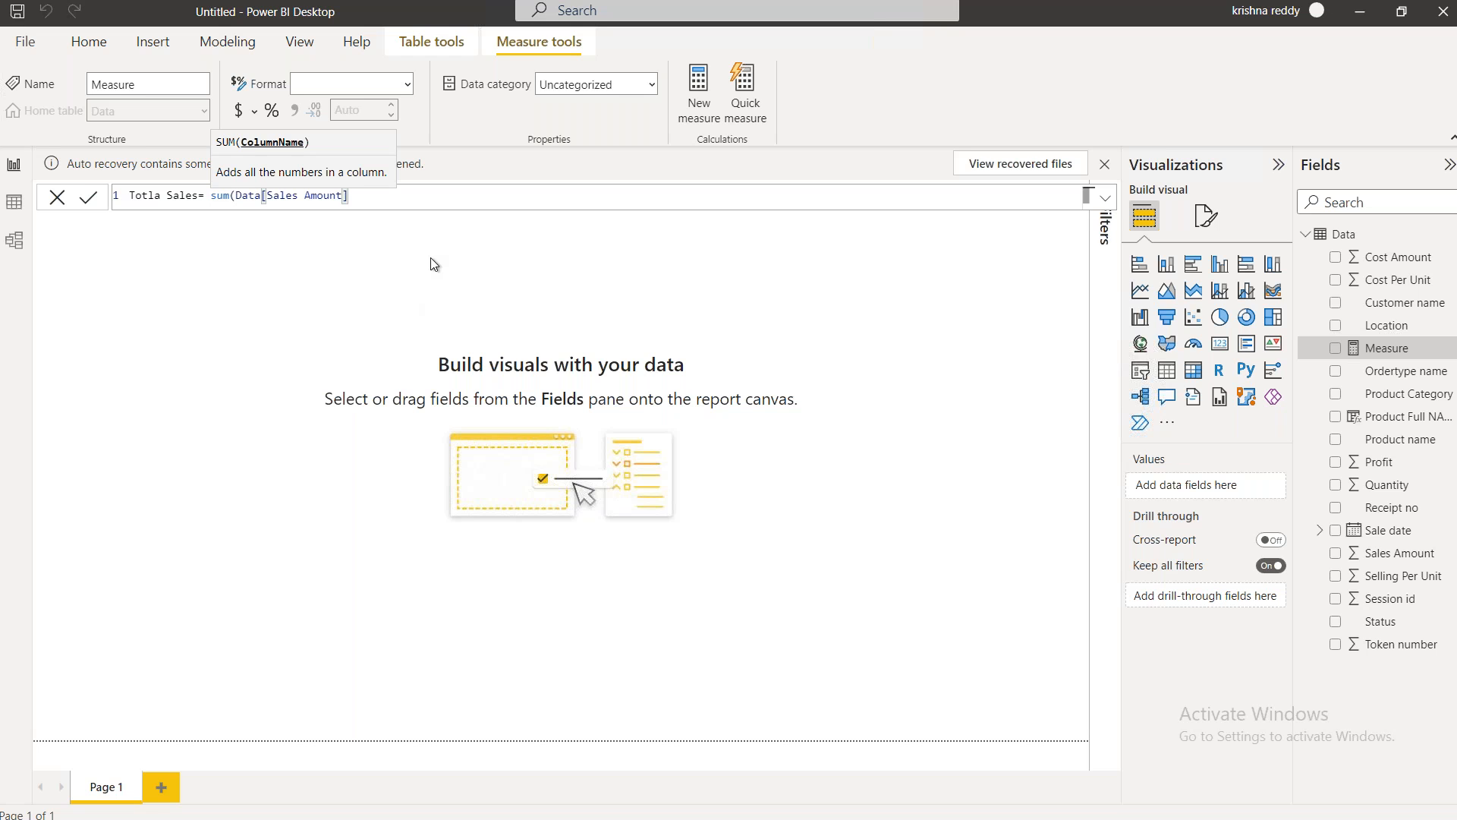
text())
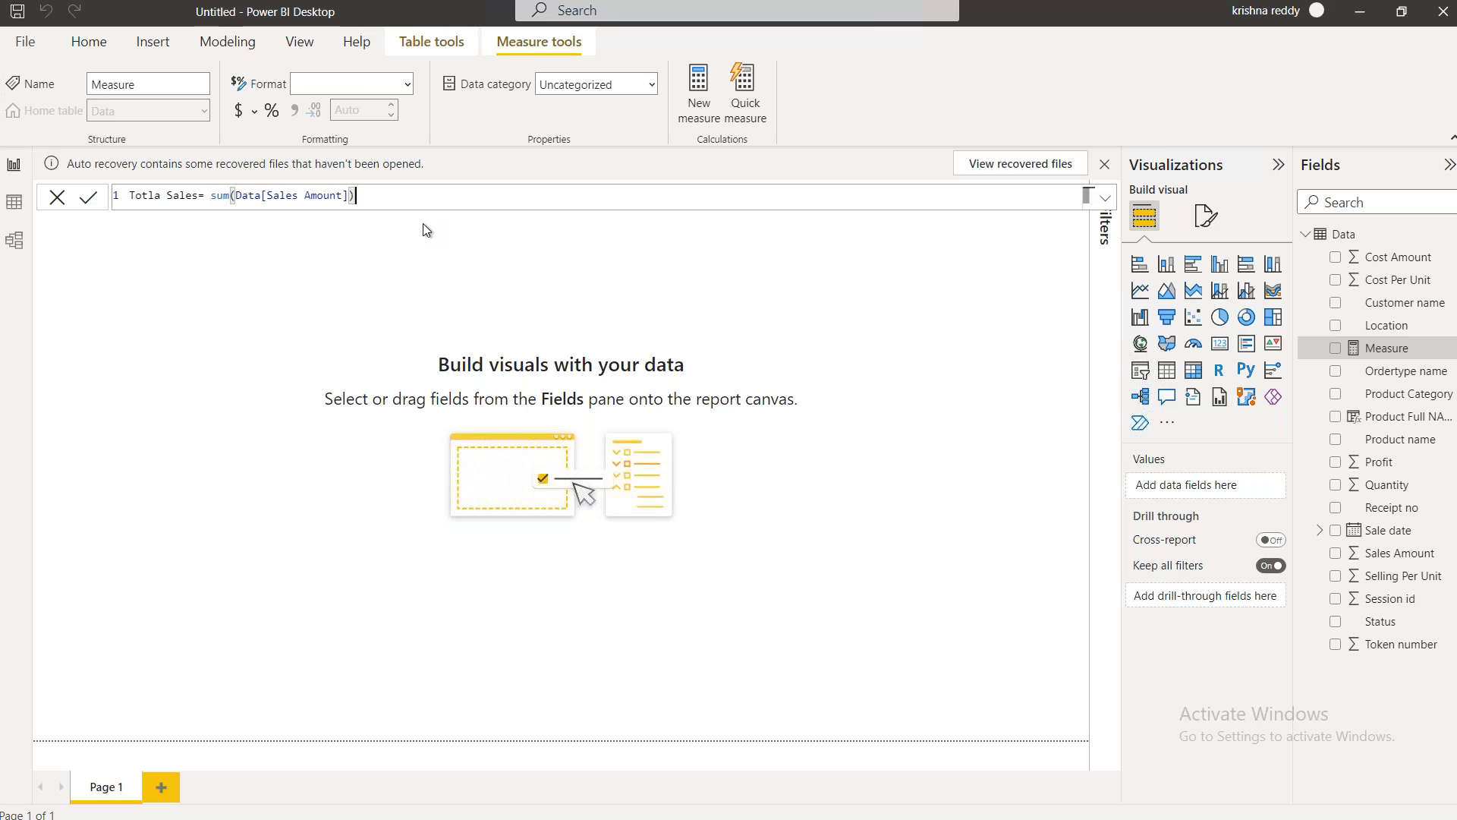
key(Return)
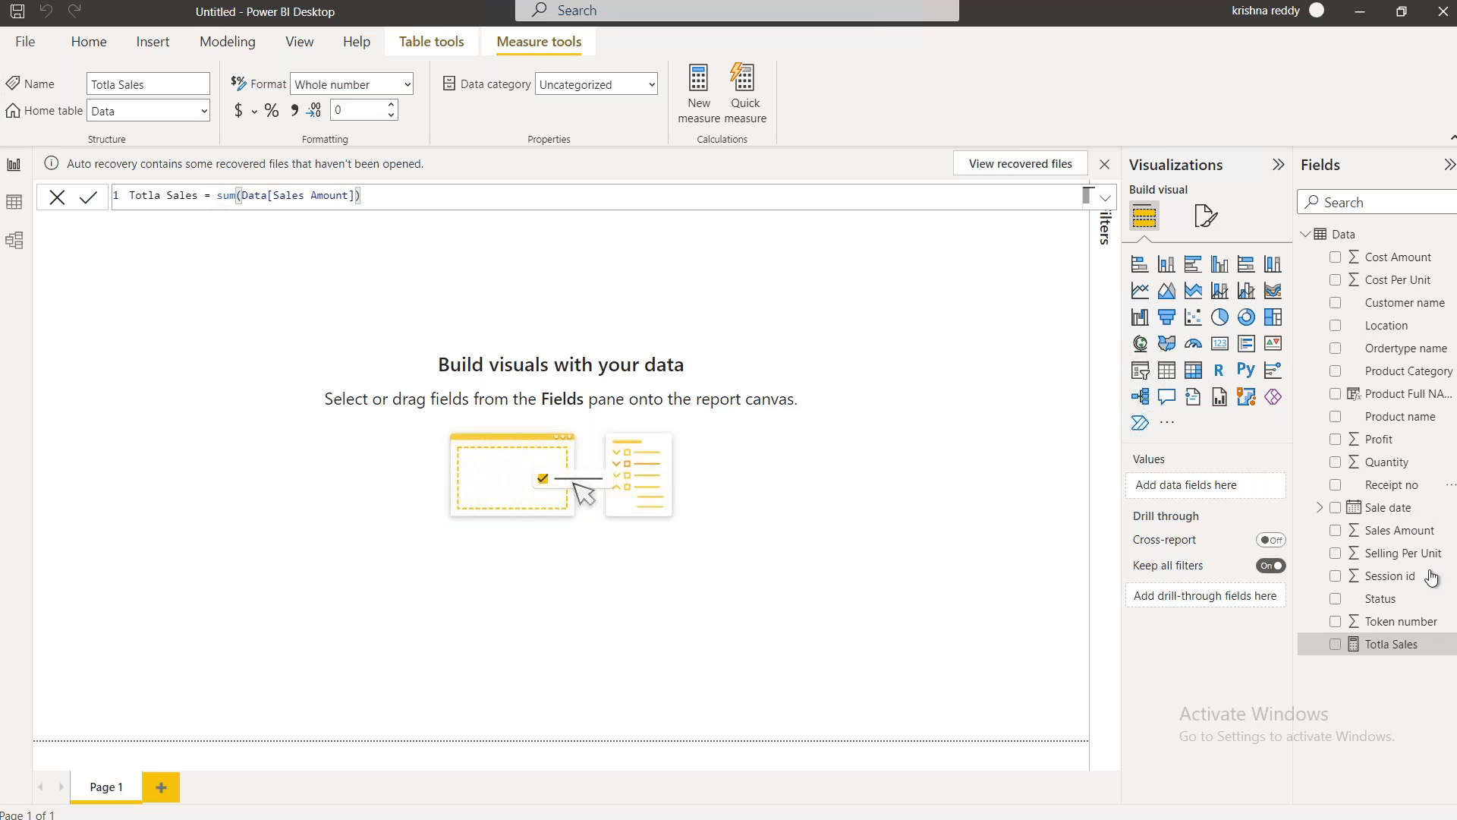
Correct the measure's name to 'Total Sales' in its formula and commit it
click(155, 195)
key(BackSpace)
key(BackSpace)
text(al)
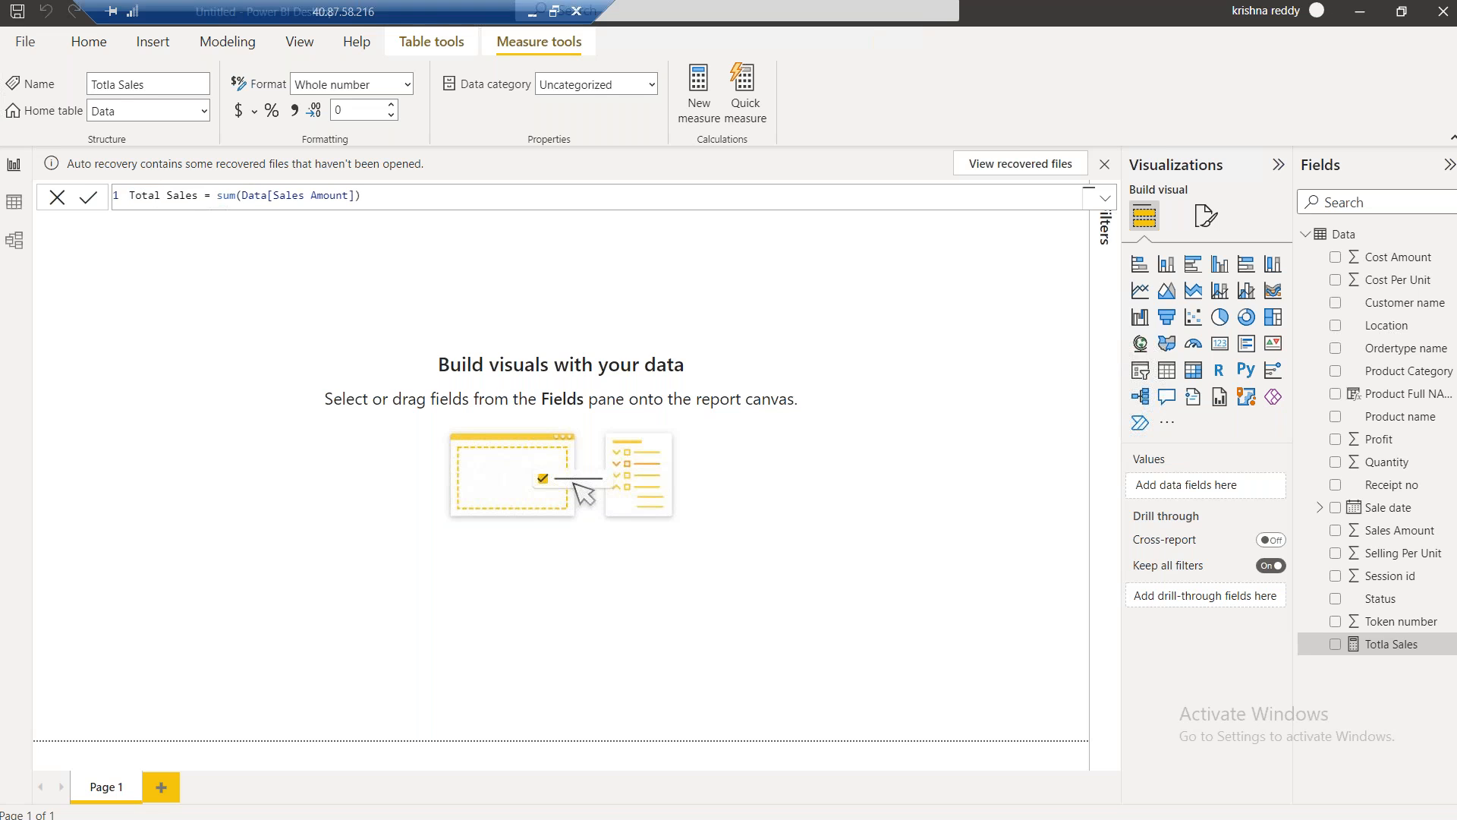
key(Return)
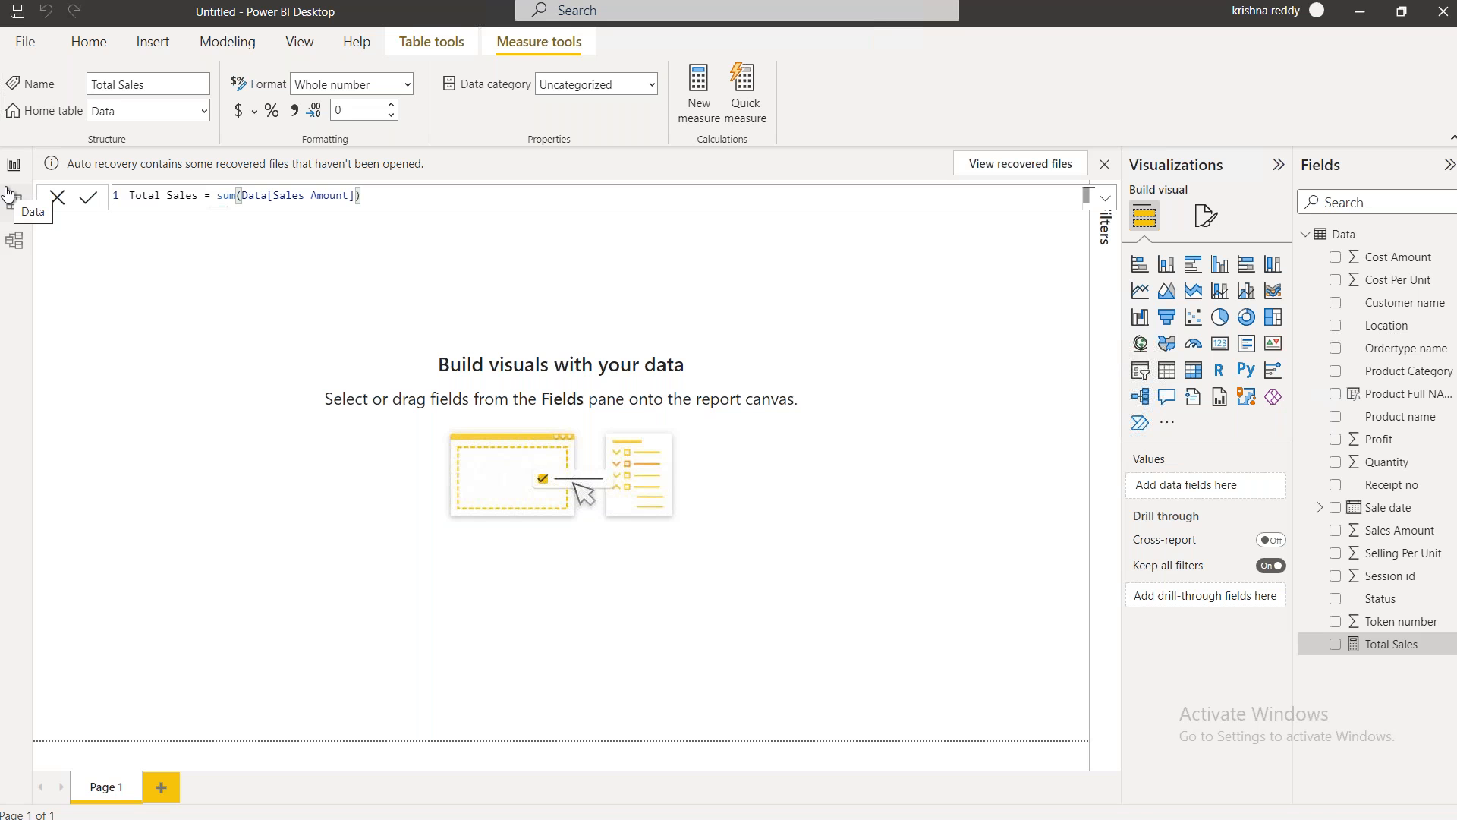
Check the Data table's columns in the data view for the Total Sales measure and return to the report page
click(12, 198)
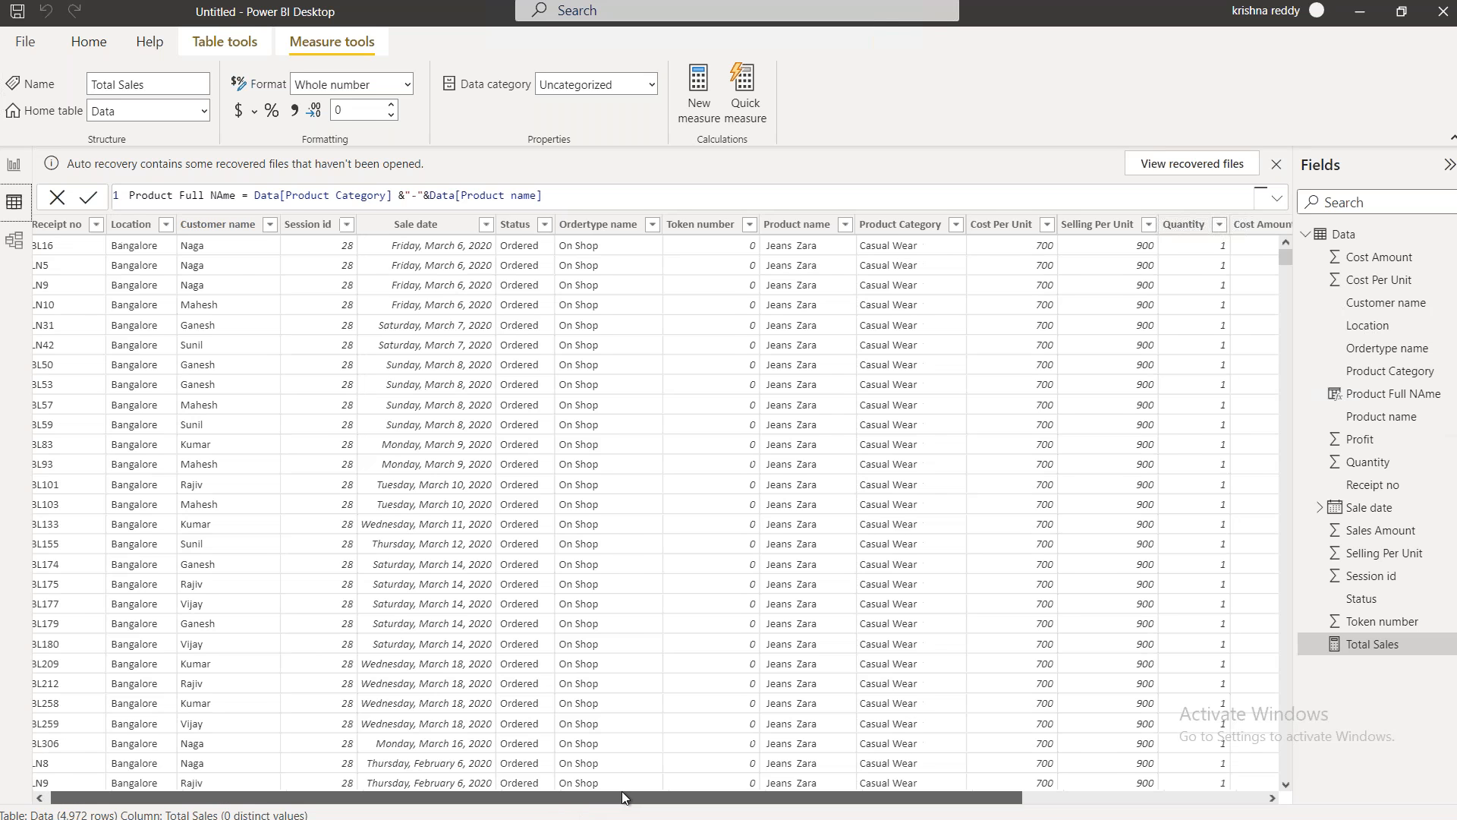
drag(621, 796, 869, 797)
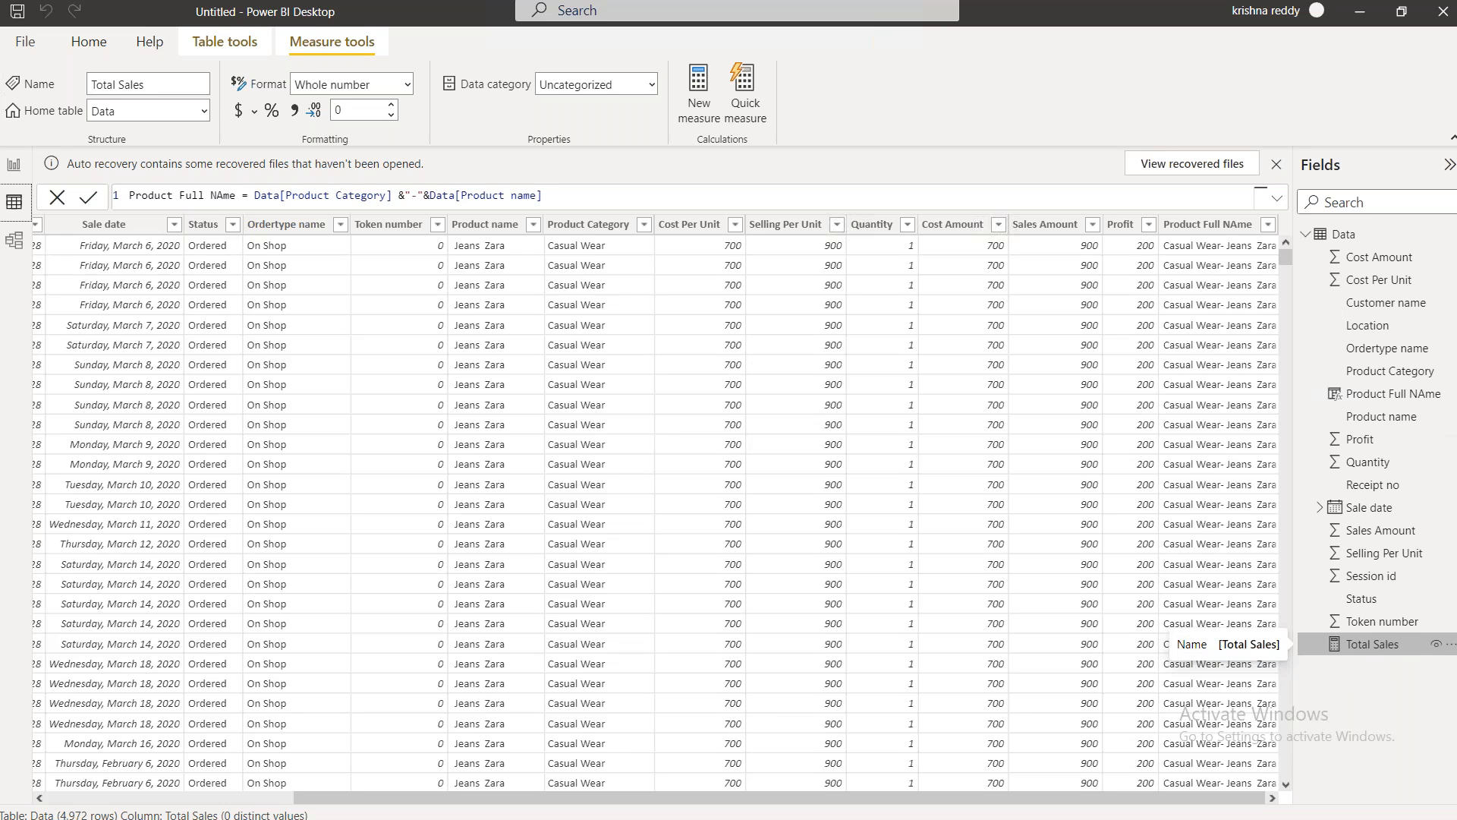
click(13, 167)
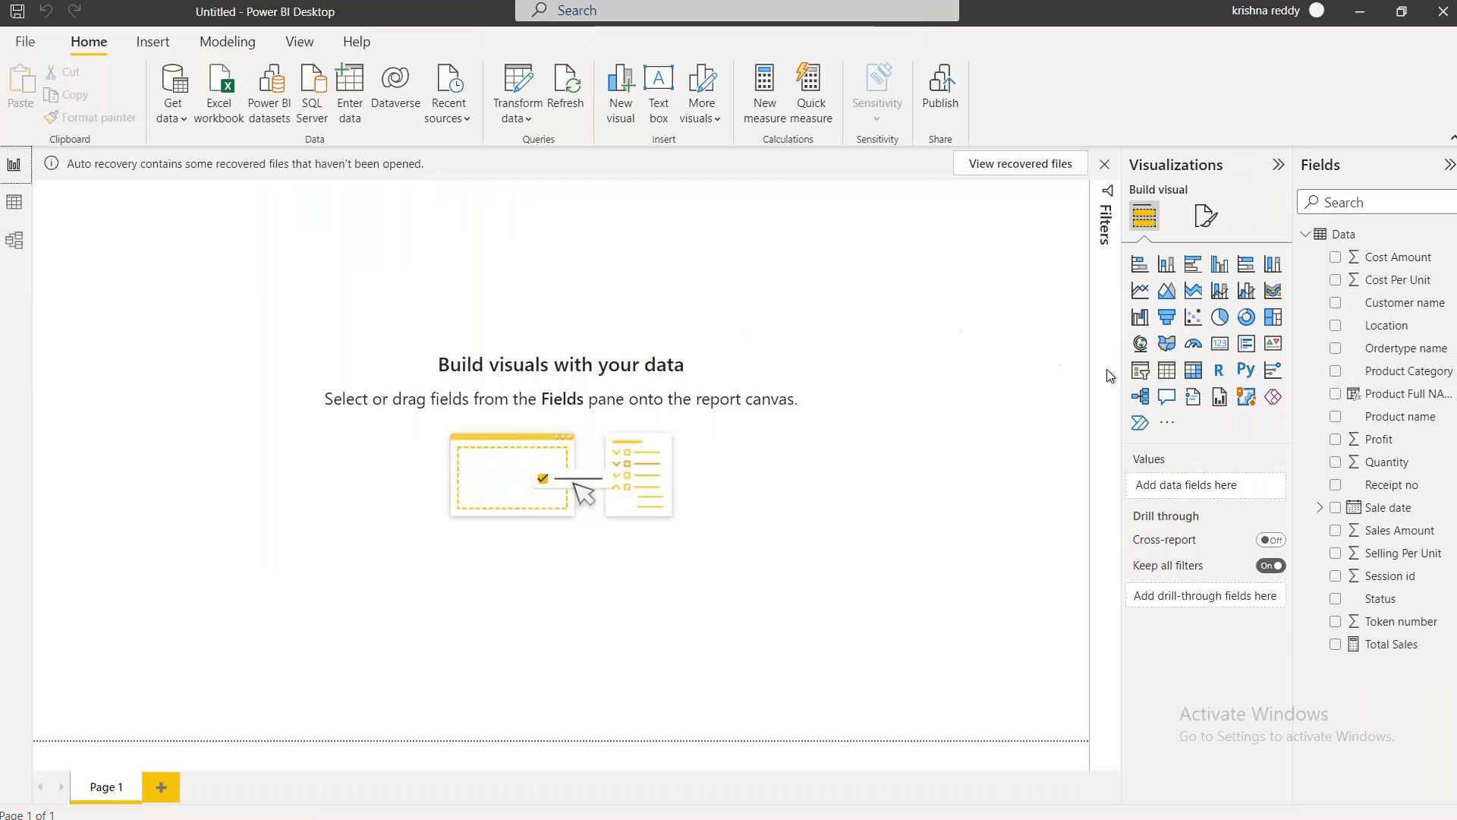
Add a card visual showing Total Sales, make it wider and shorter, and place it around the middle of the page
click(1219, 345)
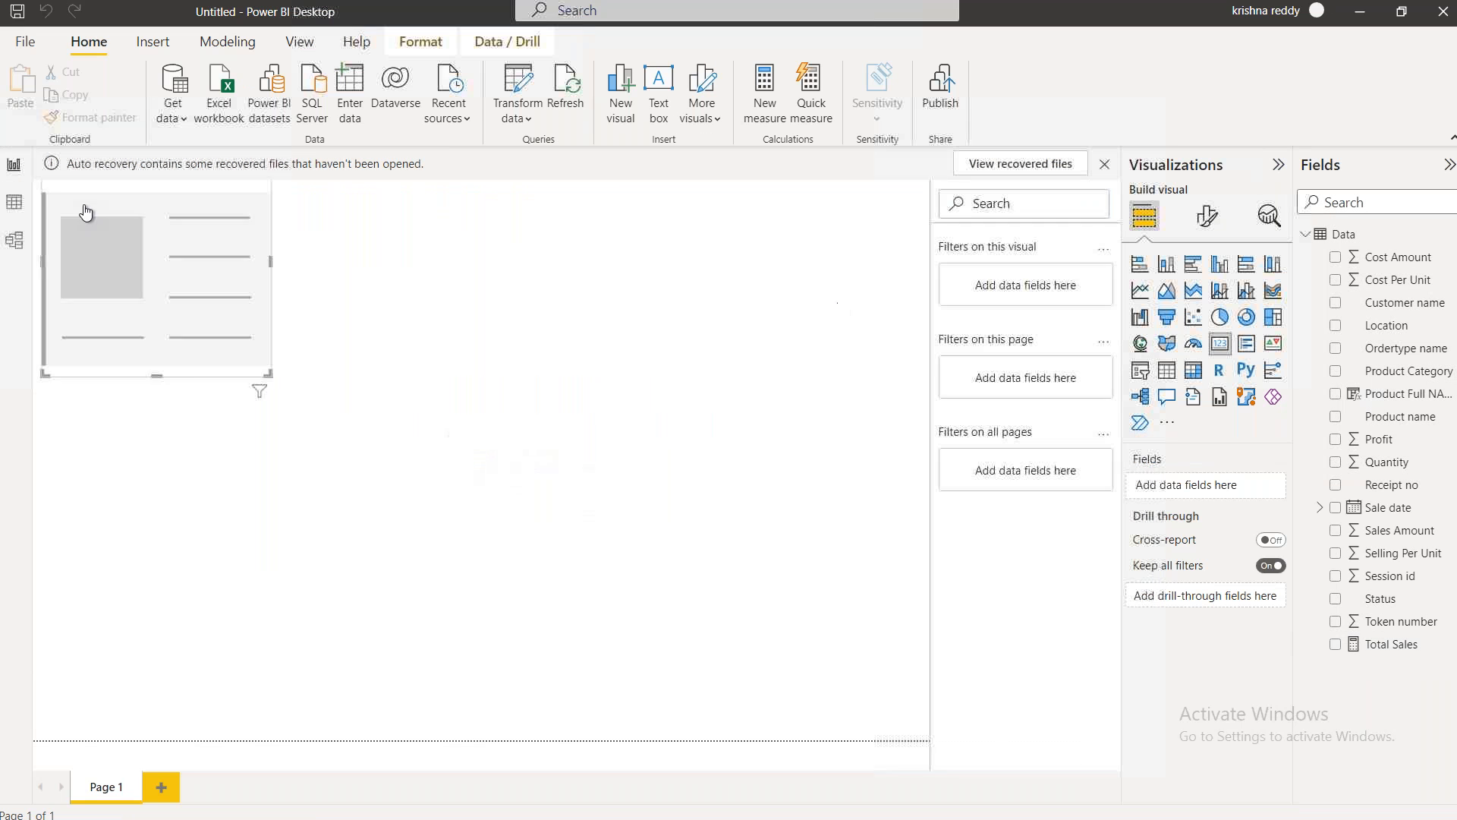
click(1335, 644)
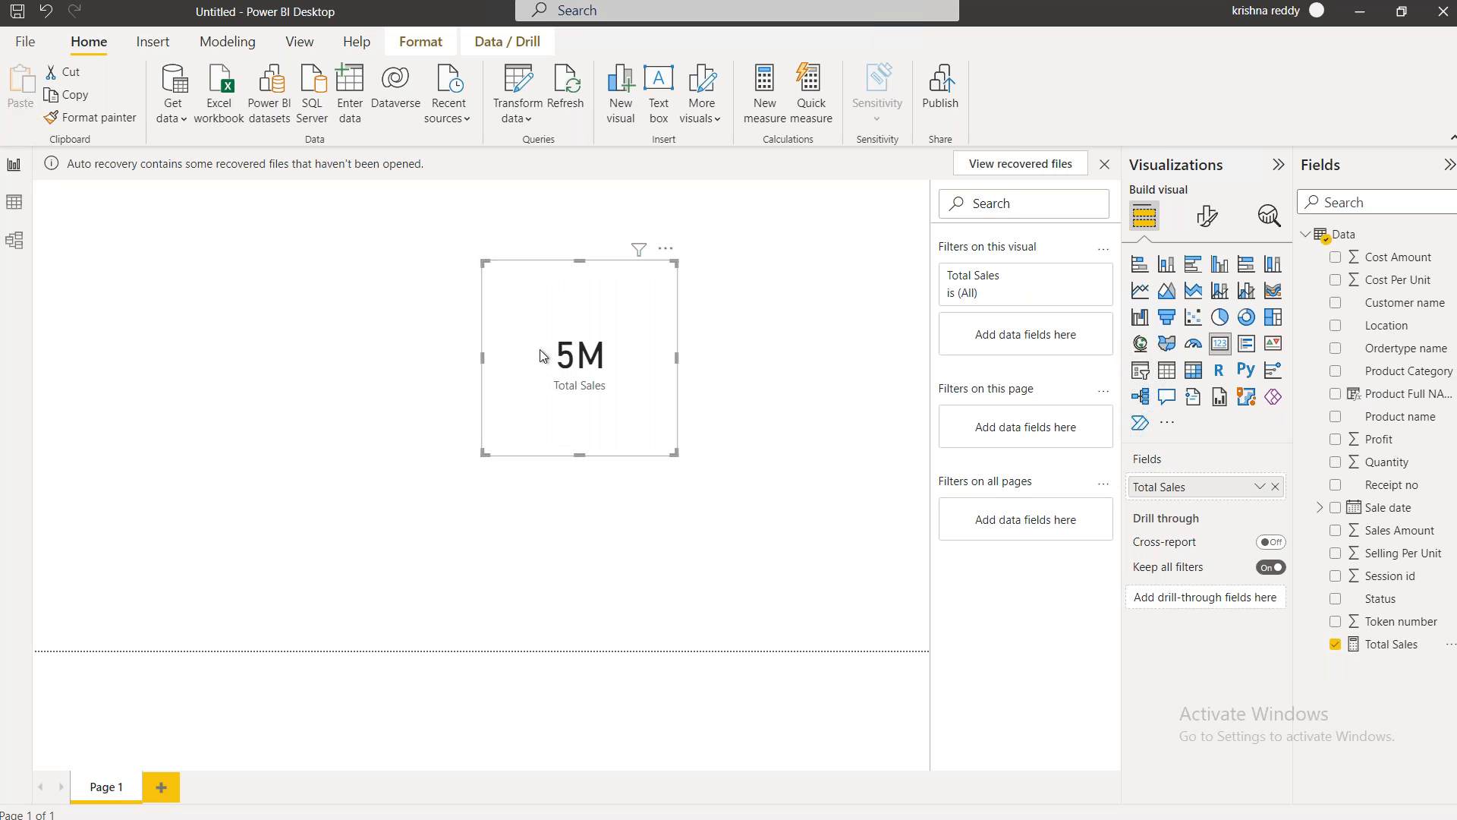
drag(749, 356, 749, 358)
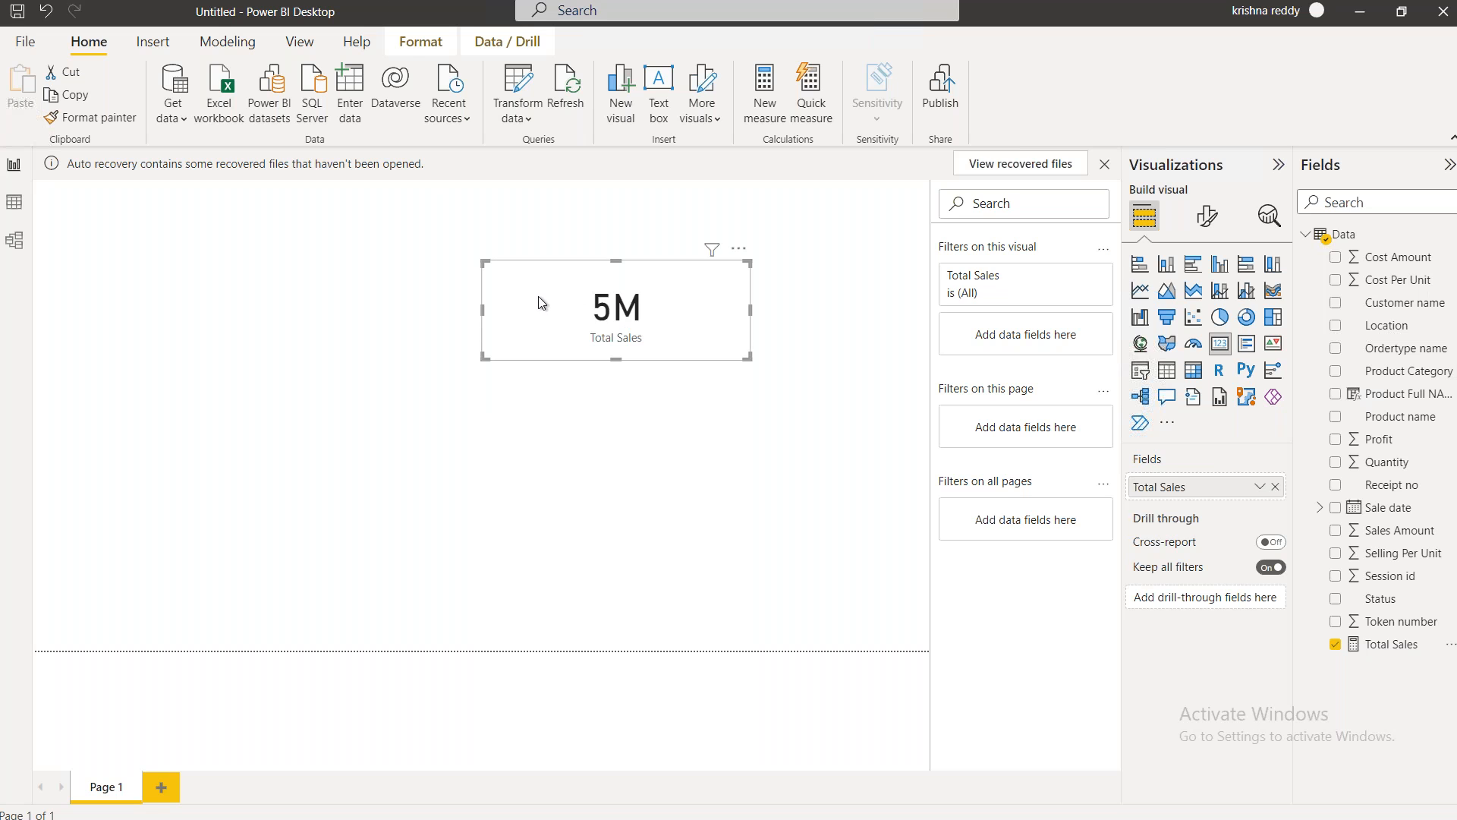
drag(491, 449, 429, 484)
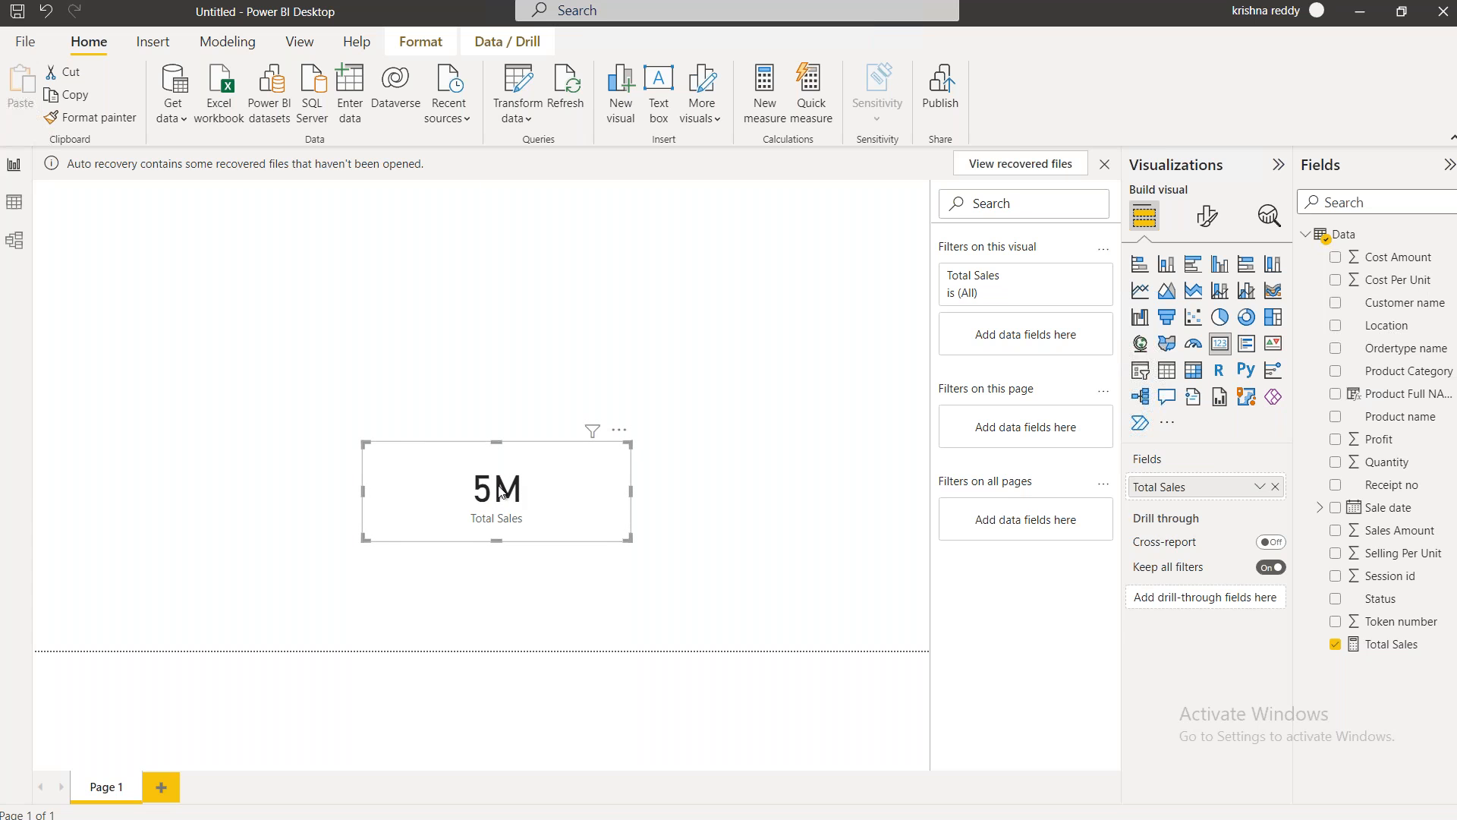
Add a slicer above the Total Sales card and fill it with the Product Category field
click(671, 251)
click(1140, 370)
drag(207, 320, 610, 243)
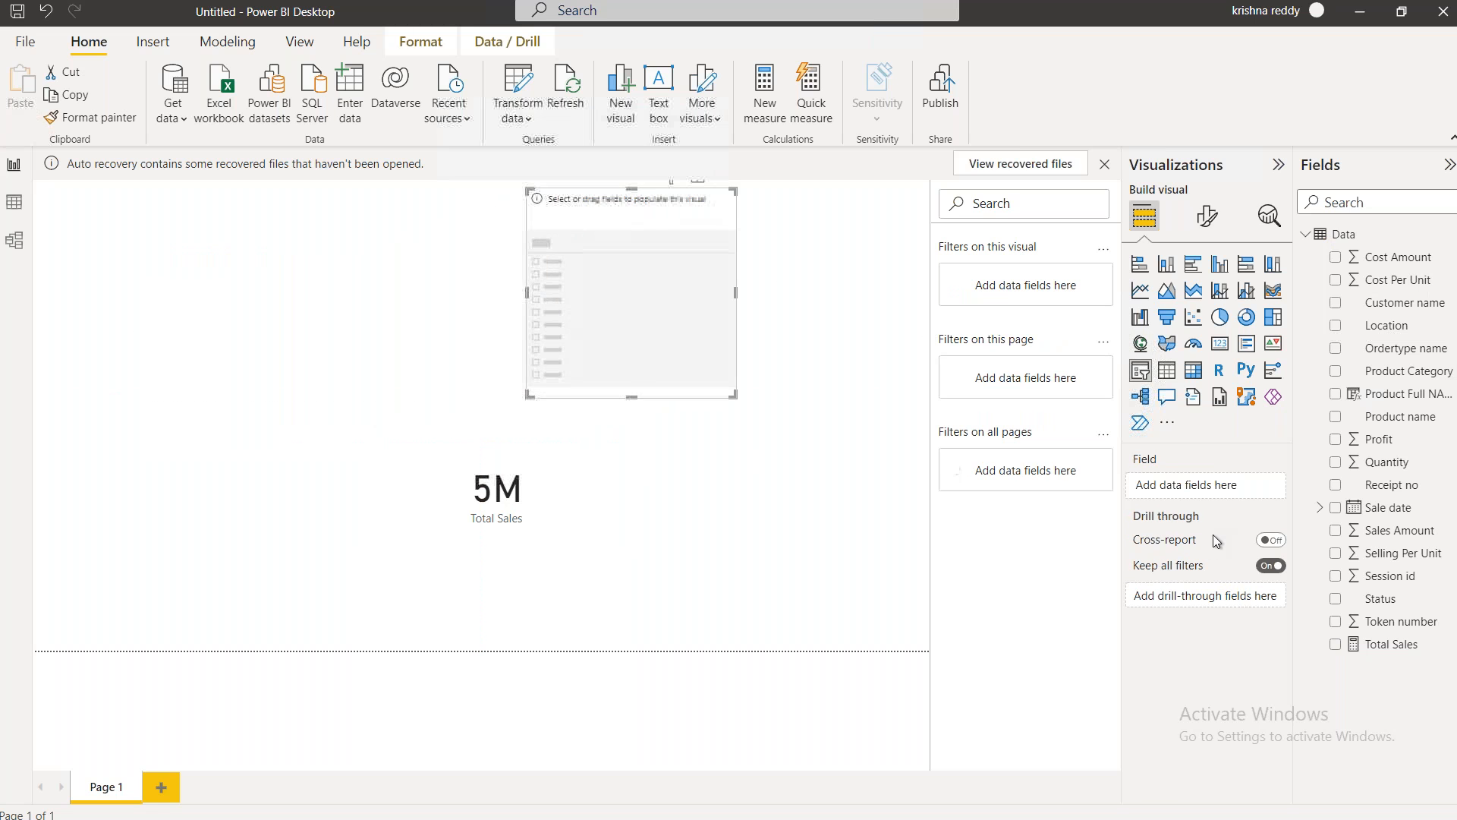
click(1338, 348)
drag(1122, 419, 1180, 487)
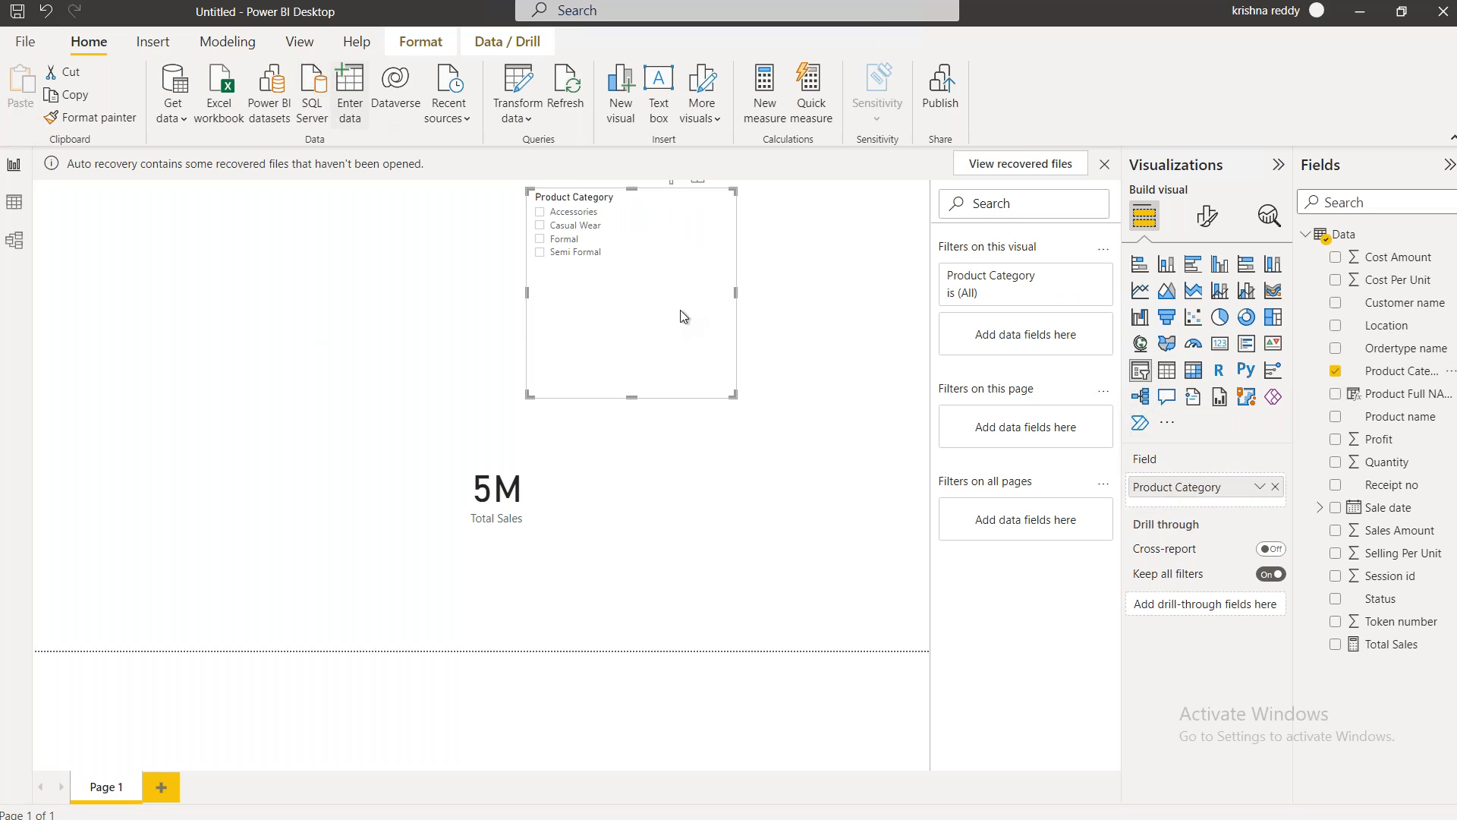
Filter the Total Sales card through the slicer by Accessories, Casual Wear, Semi Formal and finally Formal
click(541, 213)
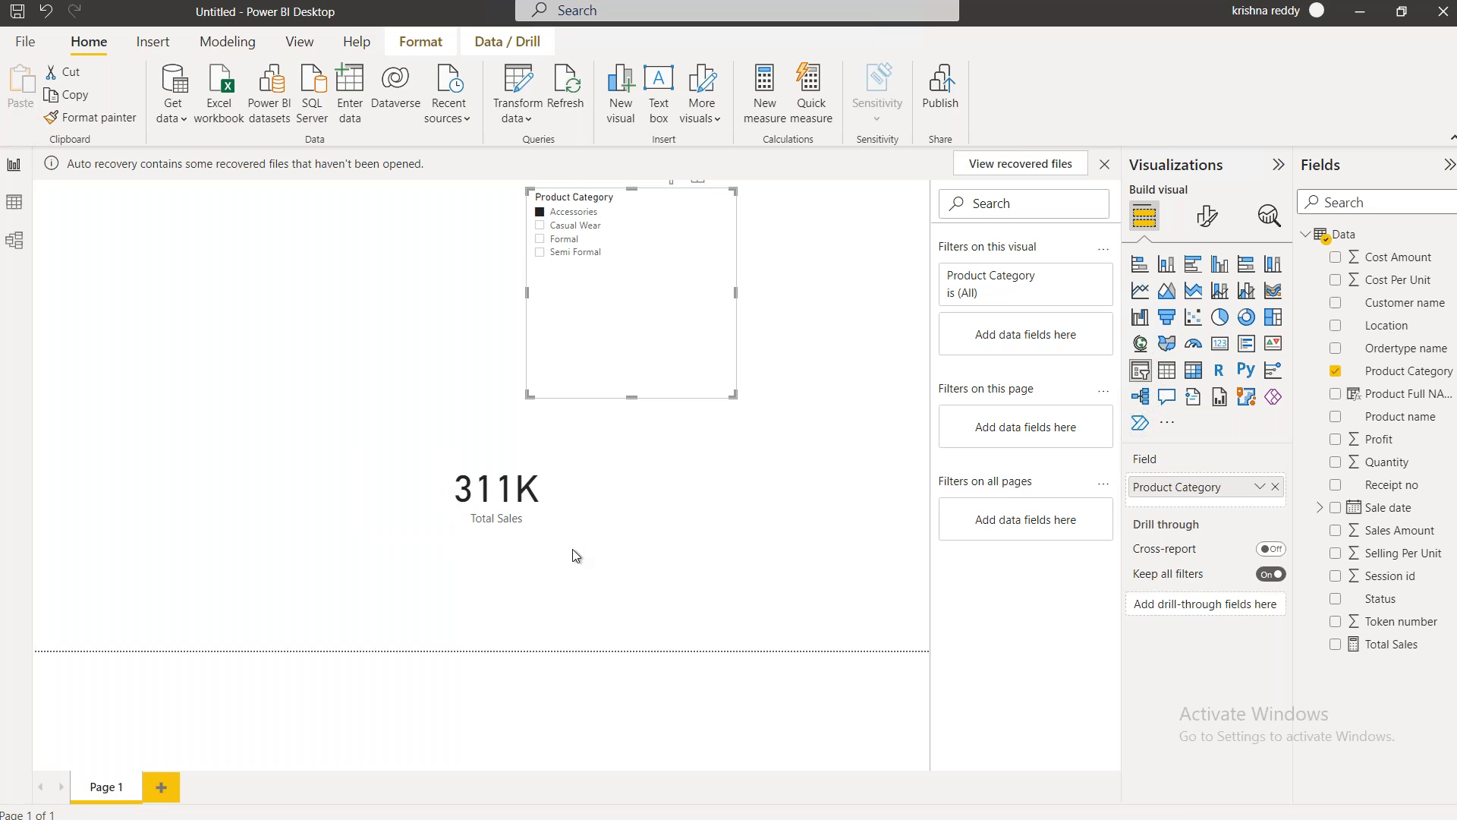
click(578, 227)
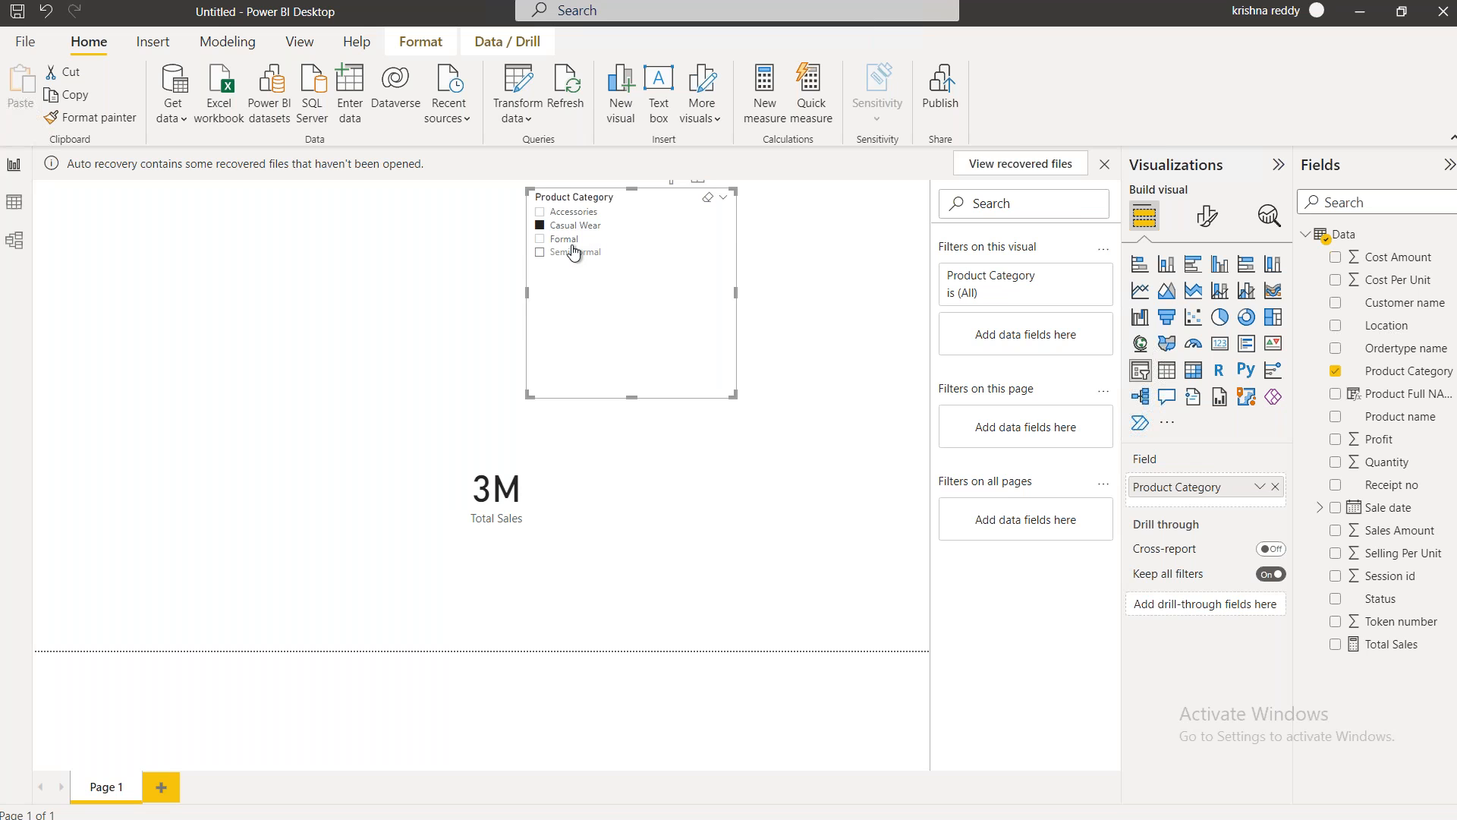
click(575, 253)
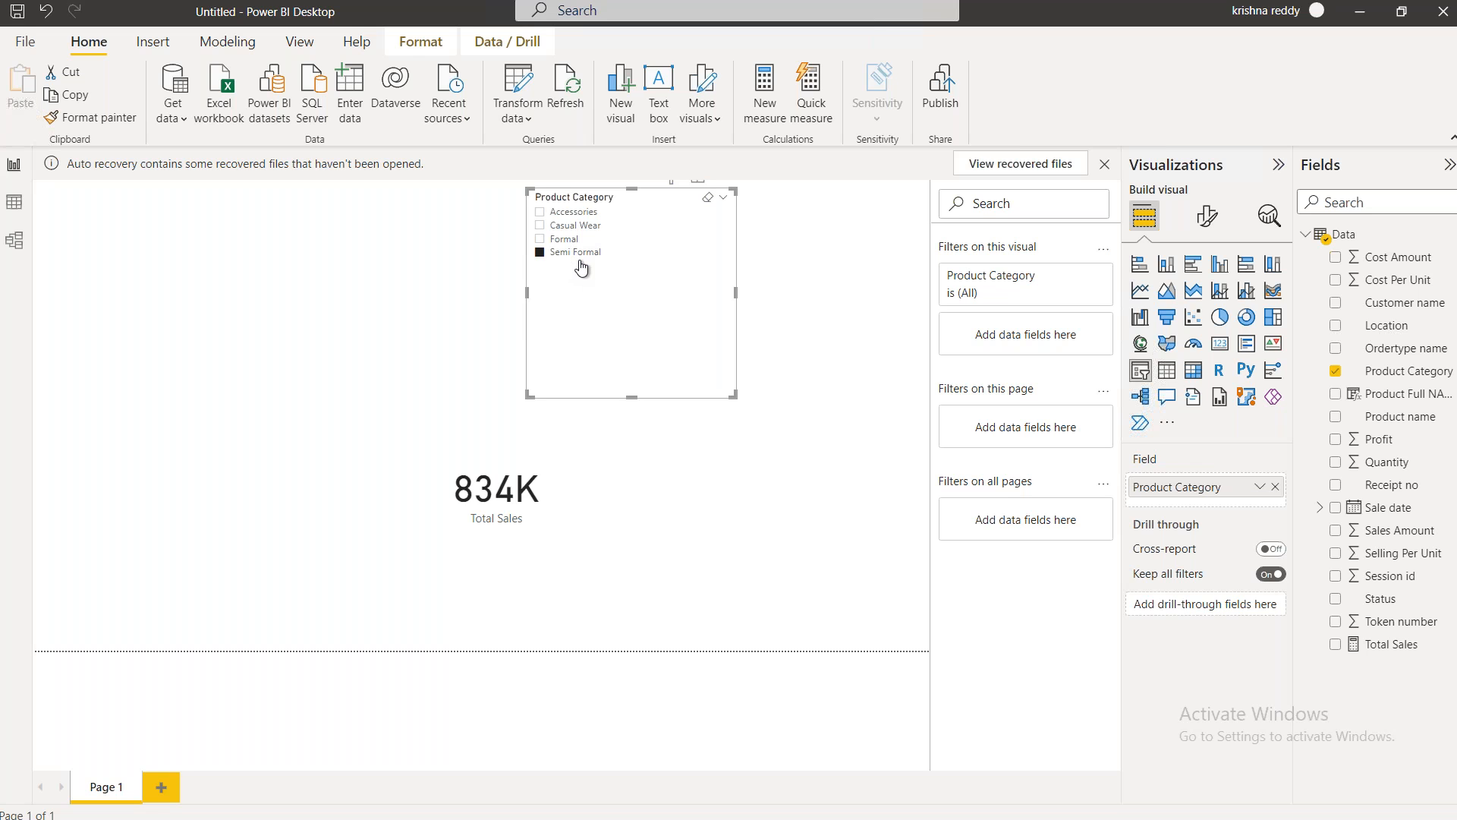
click(562, 241)
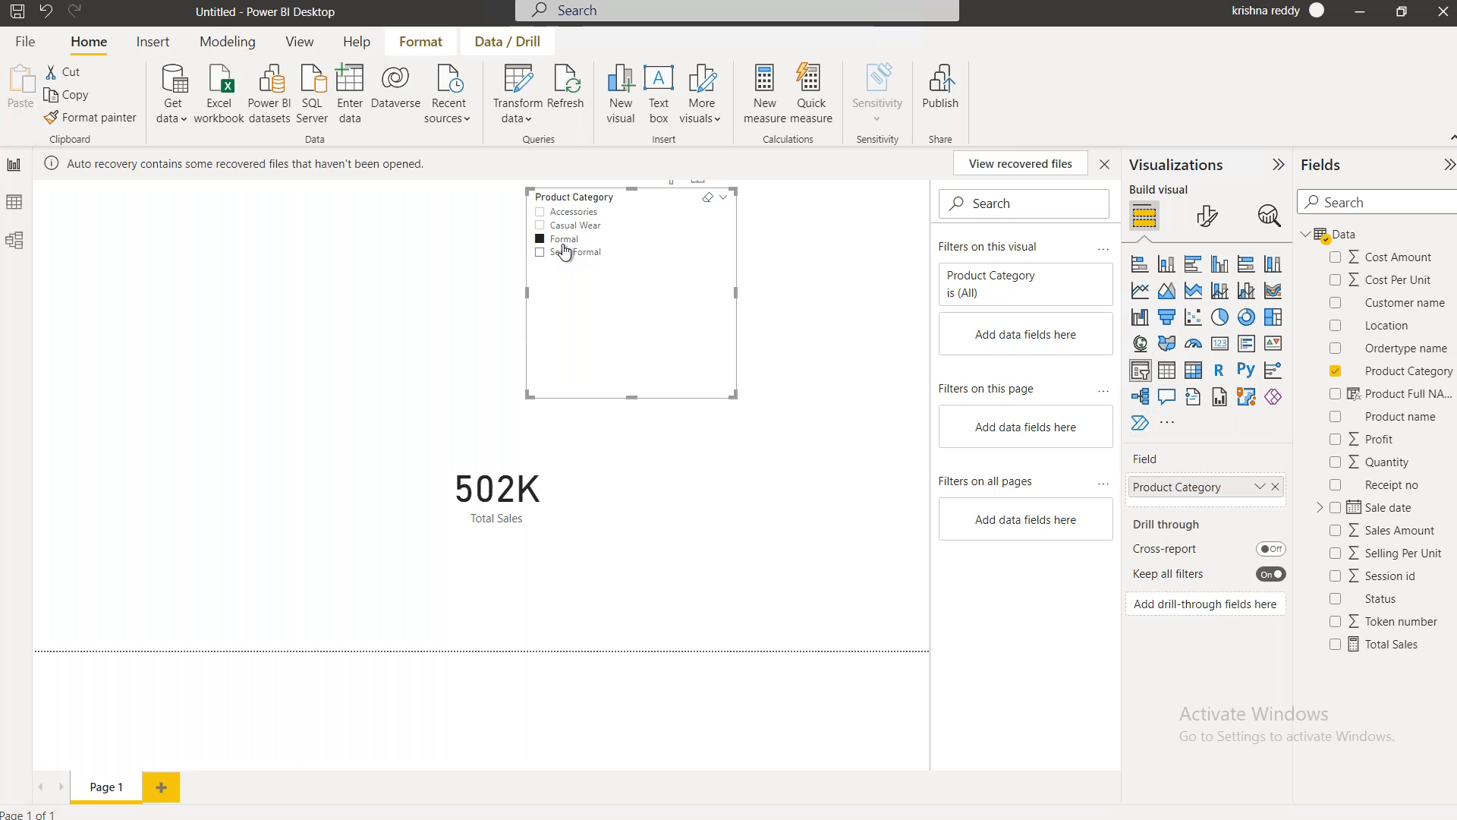
click(451, 507)
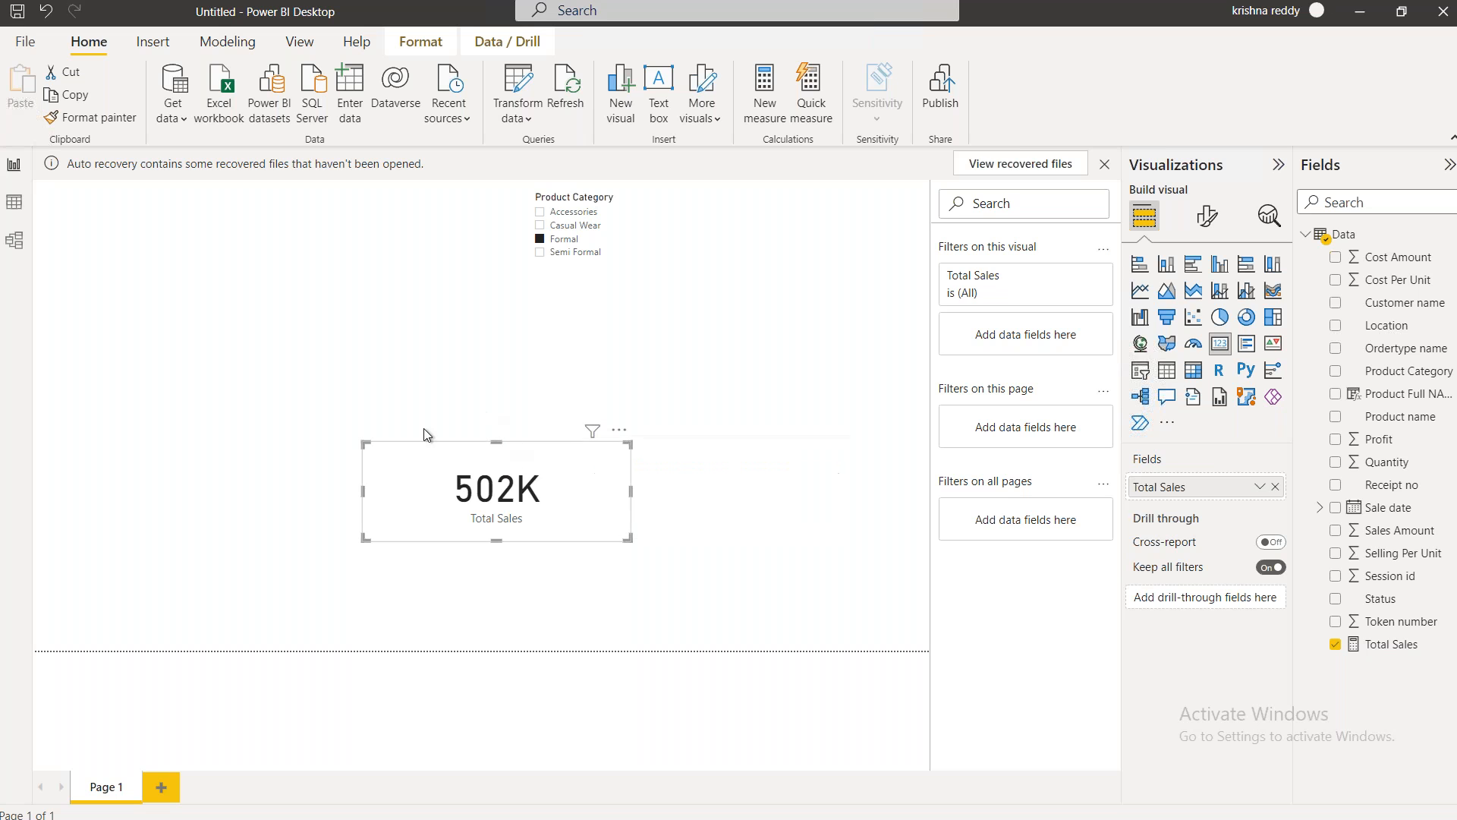
click(540, 240)
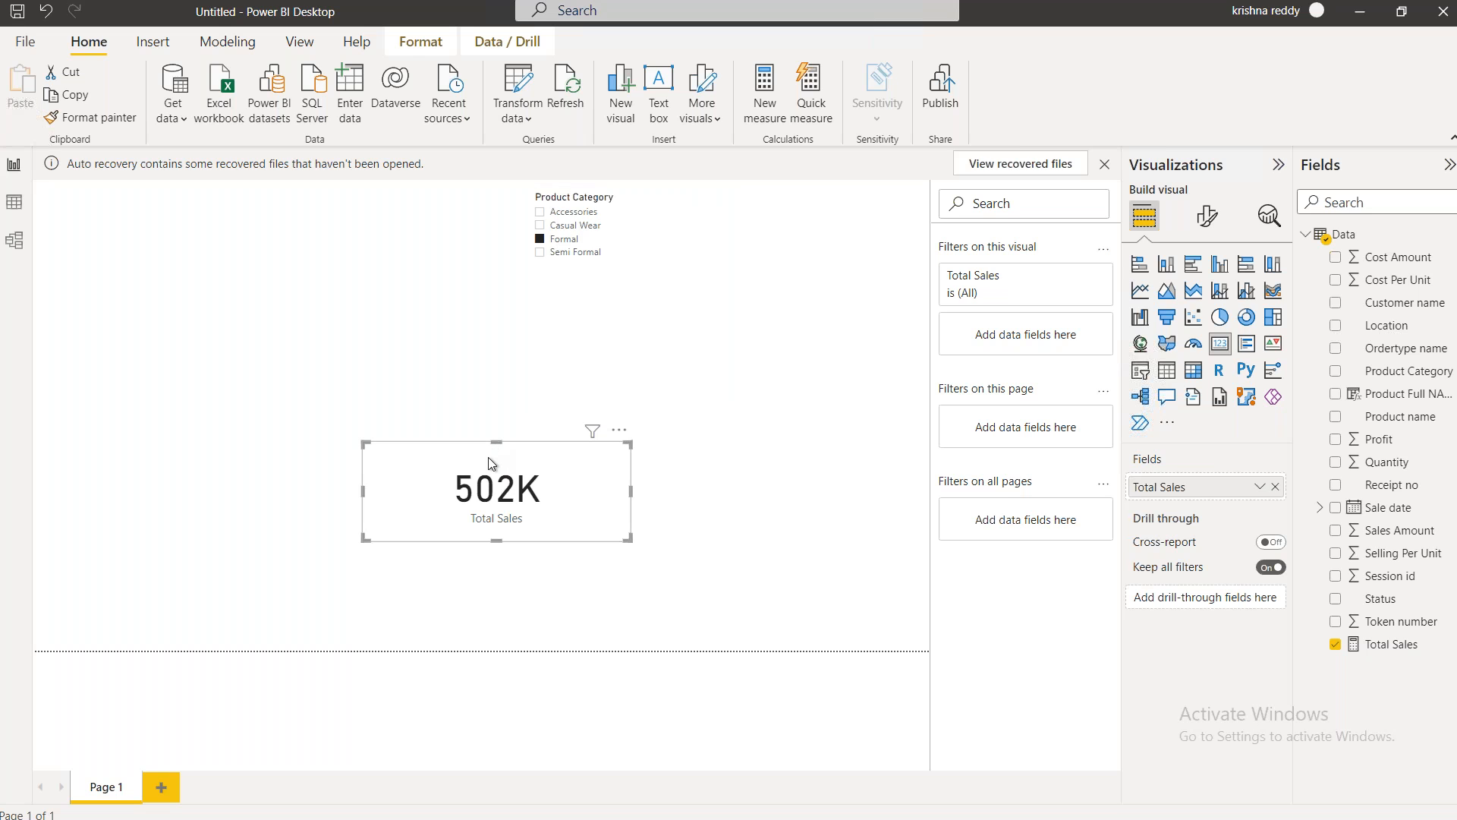
Filter the Total Sales card by the Semi Formal product category
click(571, 242)
click(575, 253)
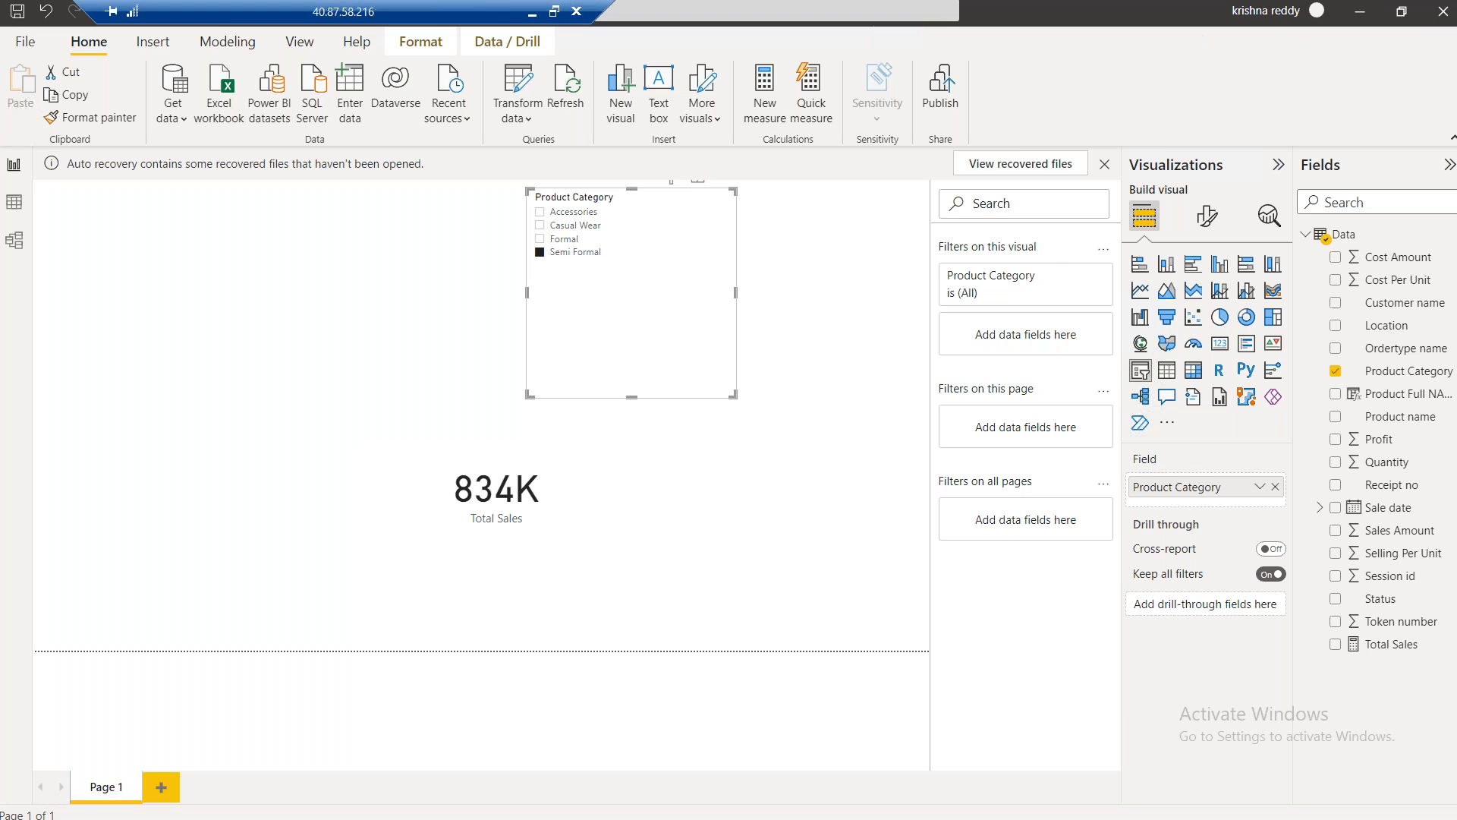
Switch to Google Chrome and search the web for "filter context and row context in power bi"
key(super)
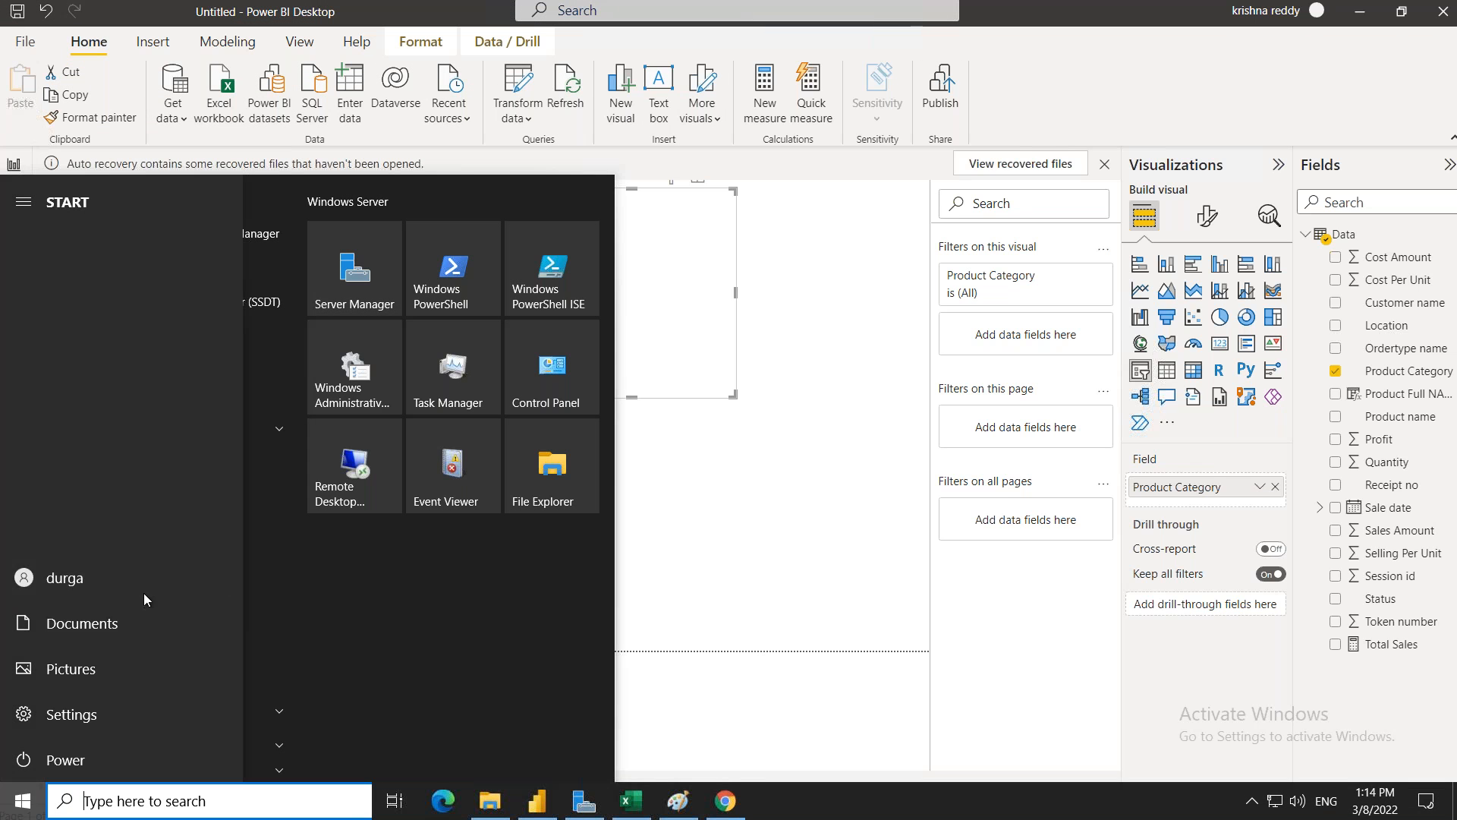
click(21, 811)
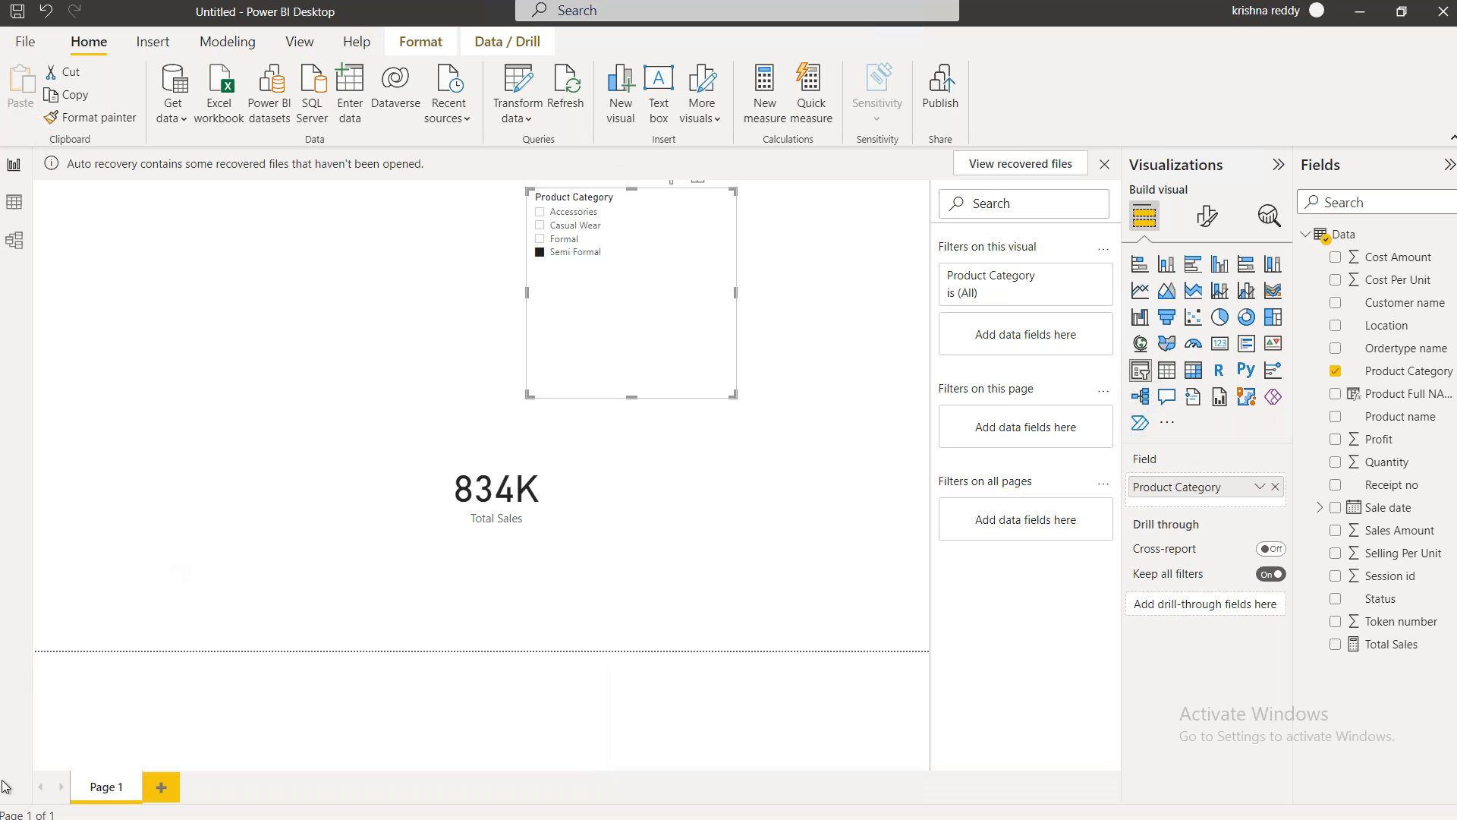
click(23, 806)
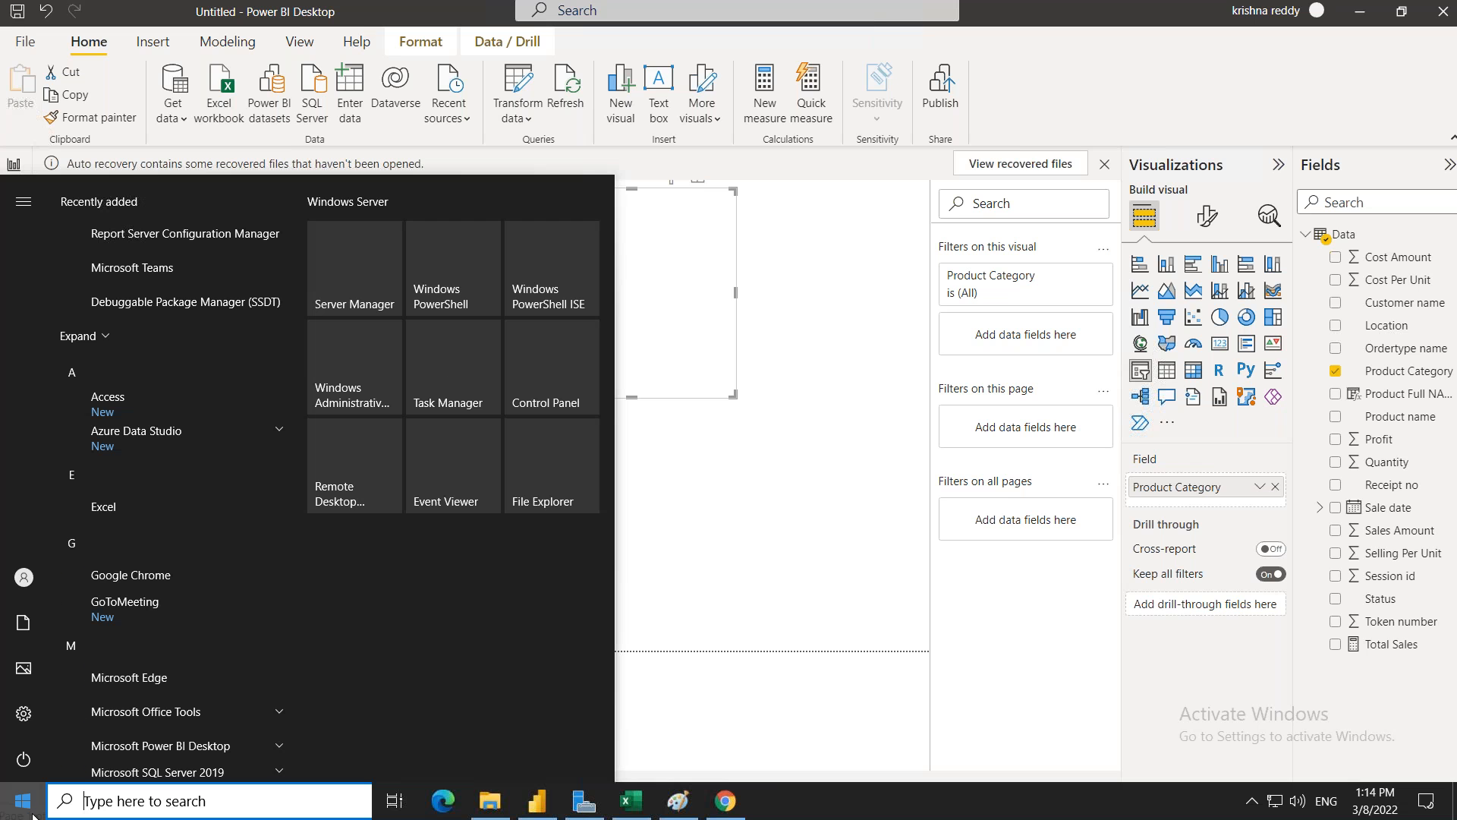
click(132, 570)
click(745, 394)
text(filter co)
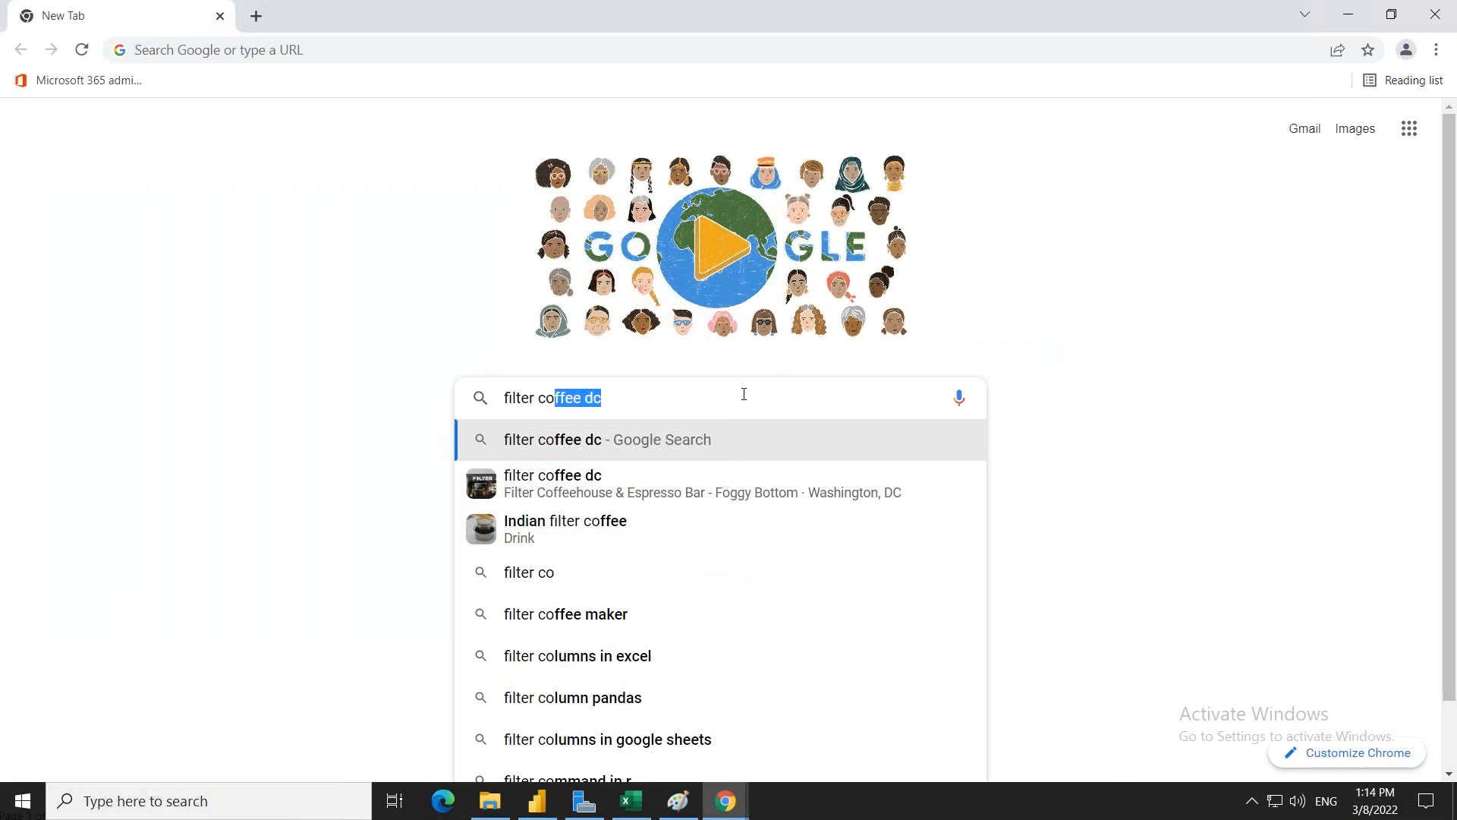
text(ntext and)
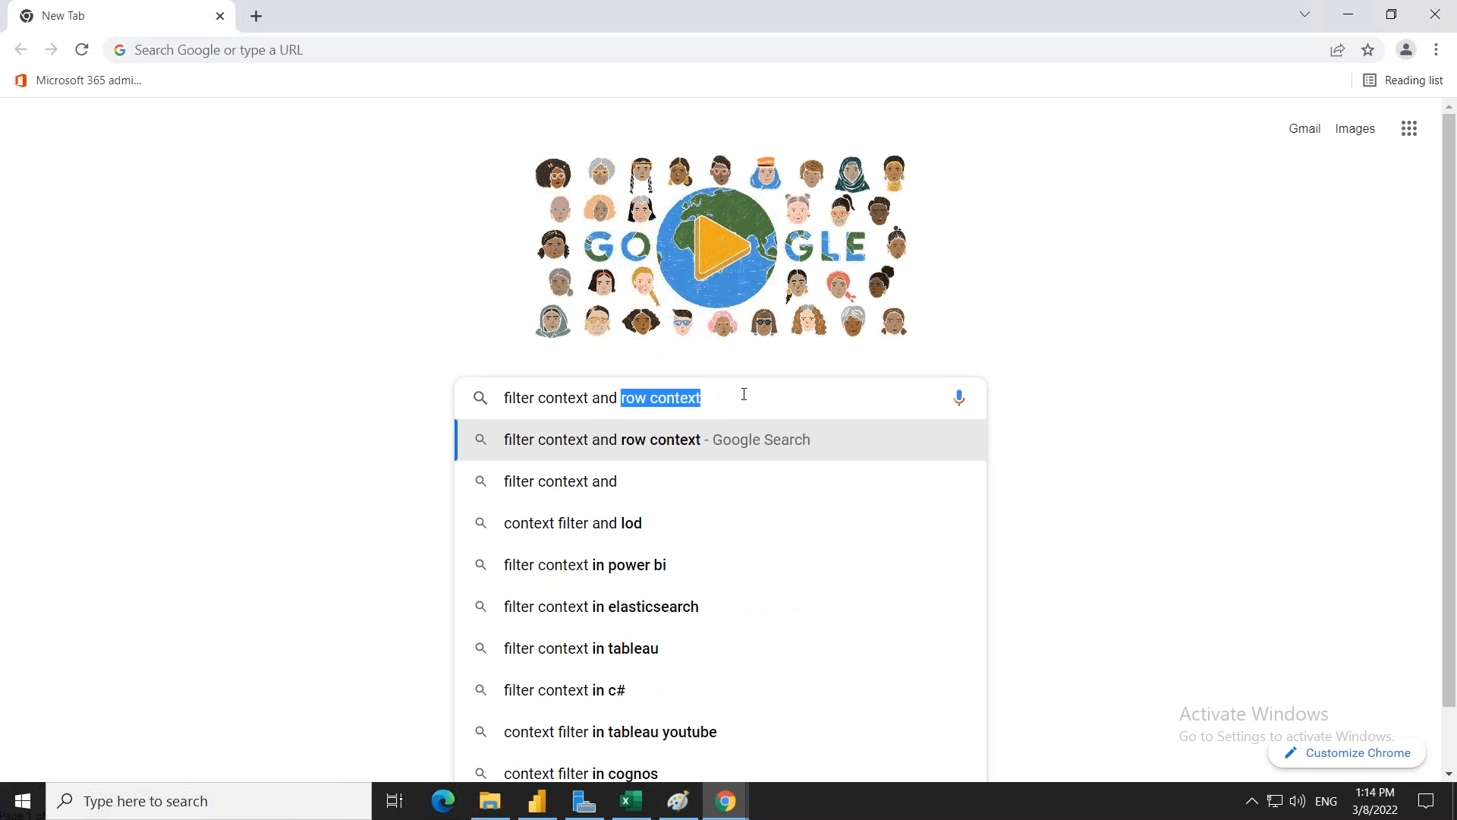
key(Right)
text(in power)
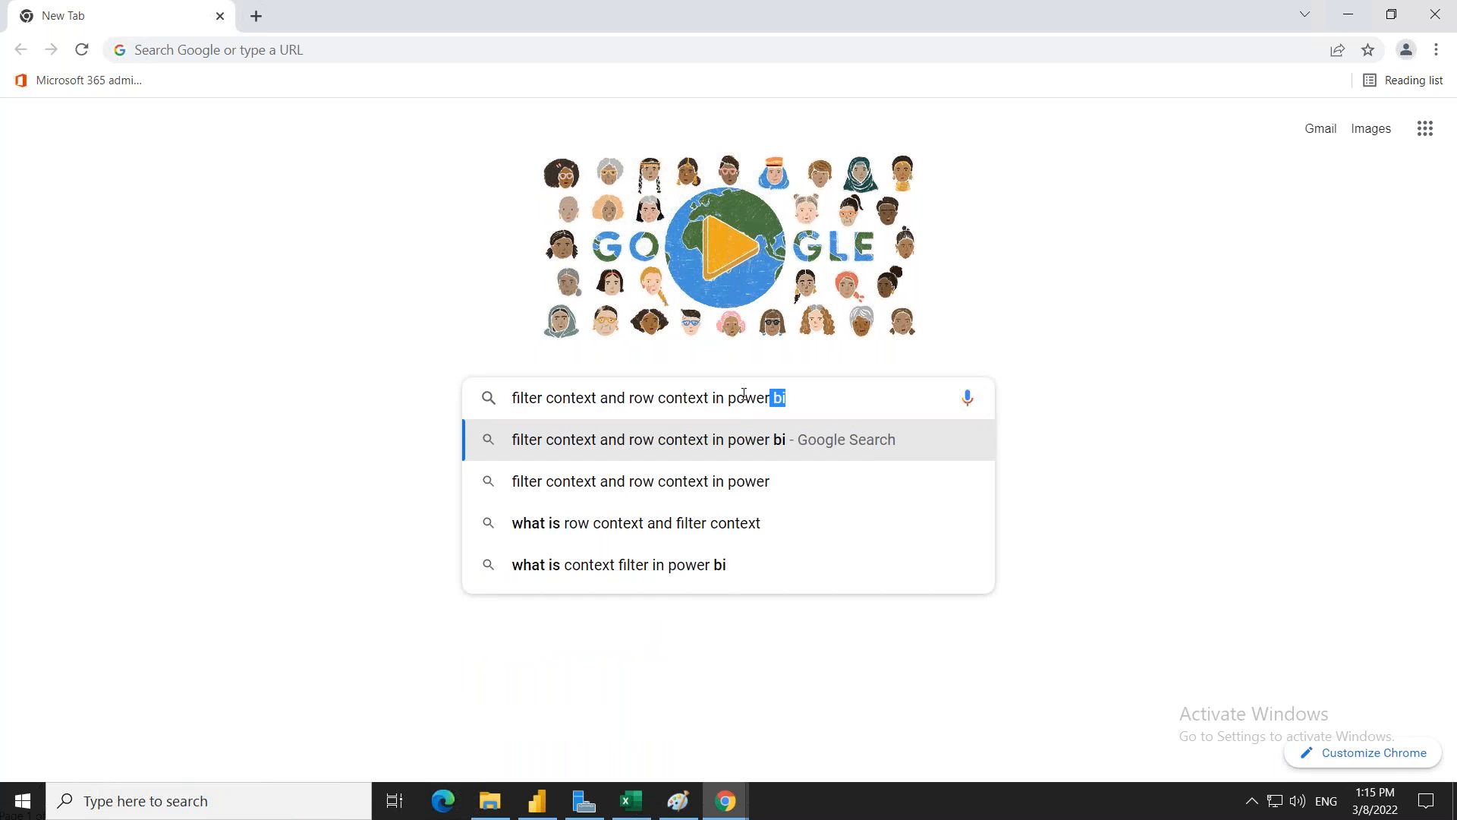
text( bi)
key(Return)
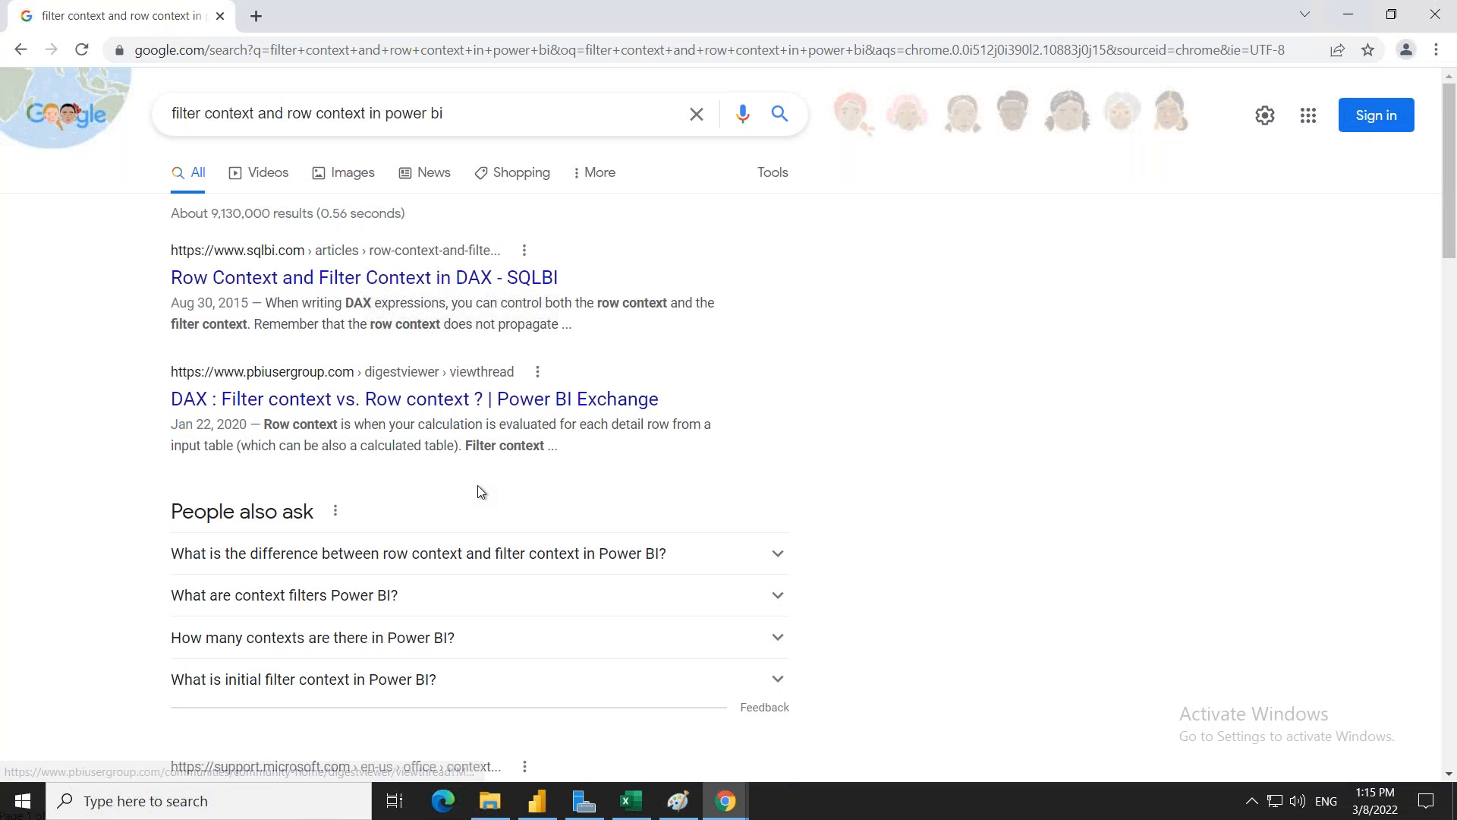
Open the Microsoft Support article Context in DAX Formulas from the search results and examine its Row Context section
scroll(480, 492, down, 3)
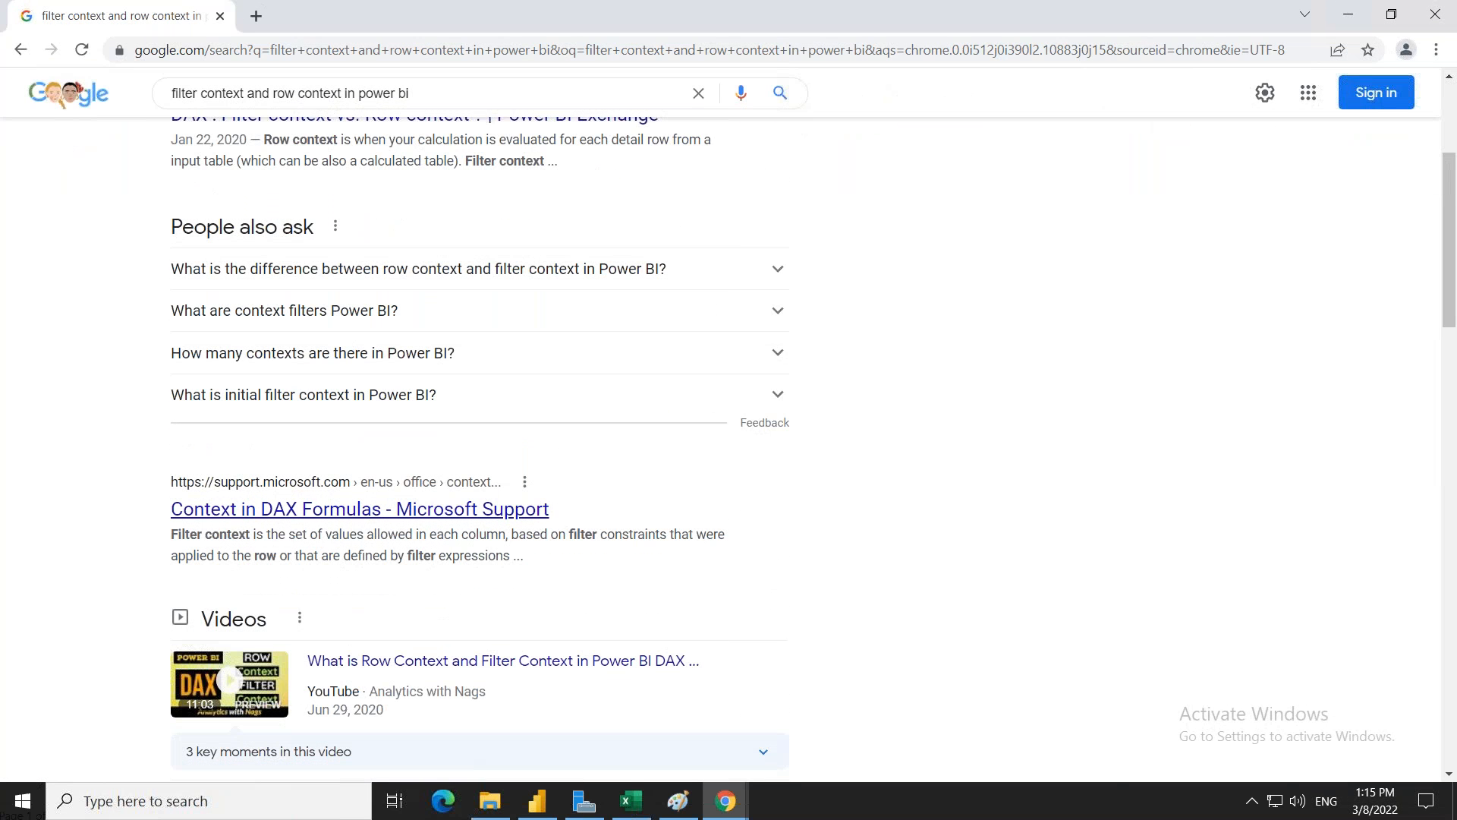
click(486, 510)
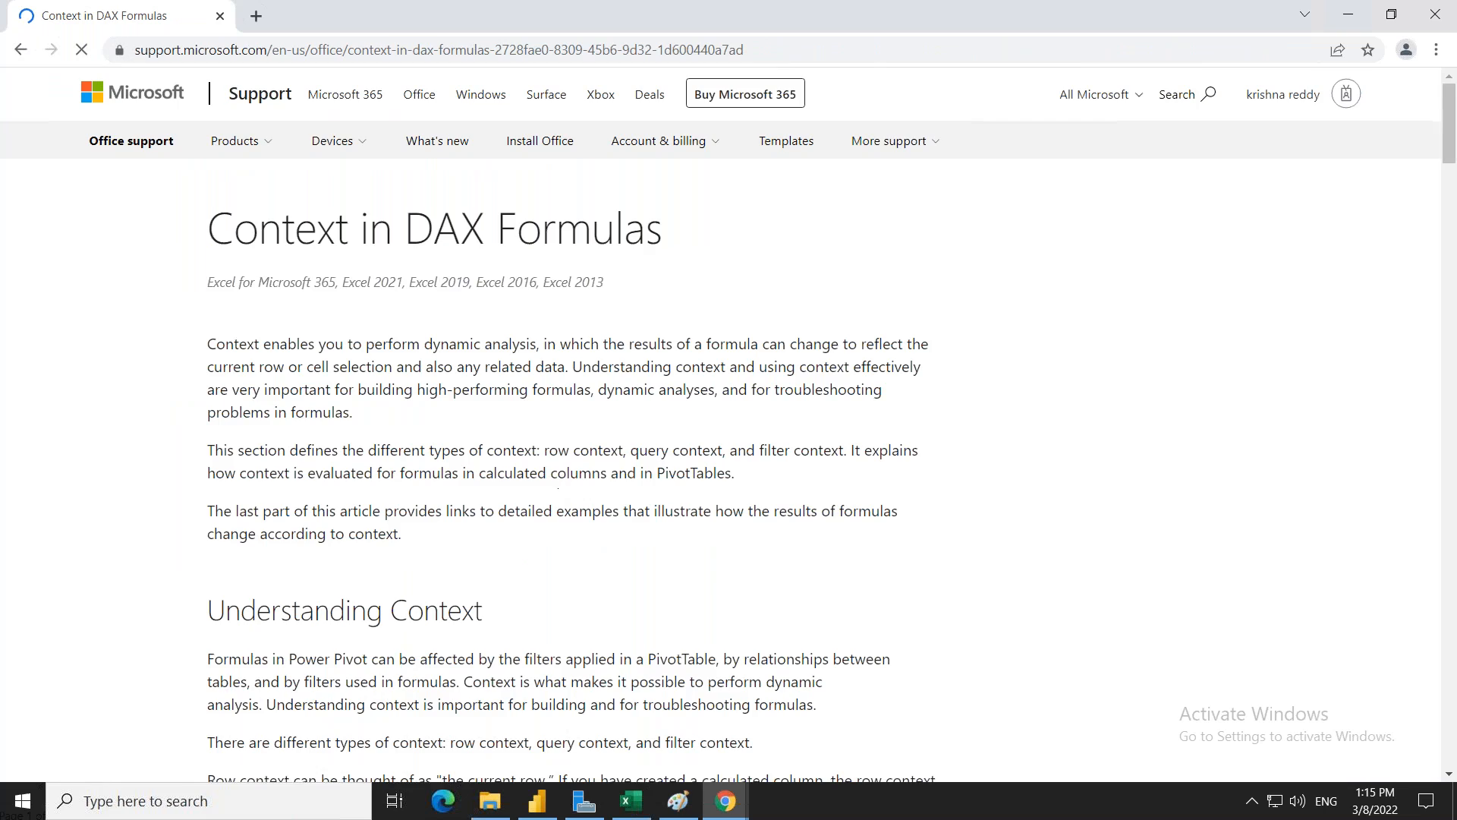
scroll(550, 472, down, 4)
scroll(742, 489, down, 8)
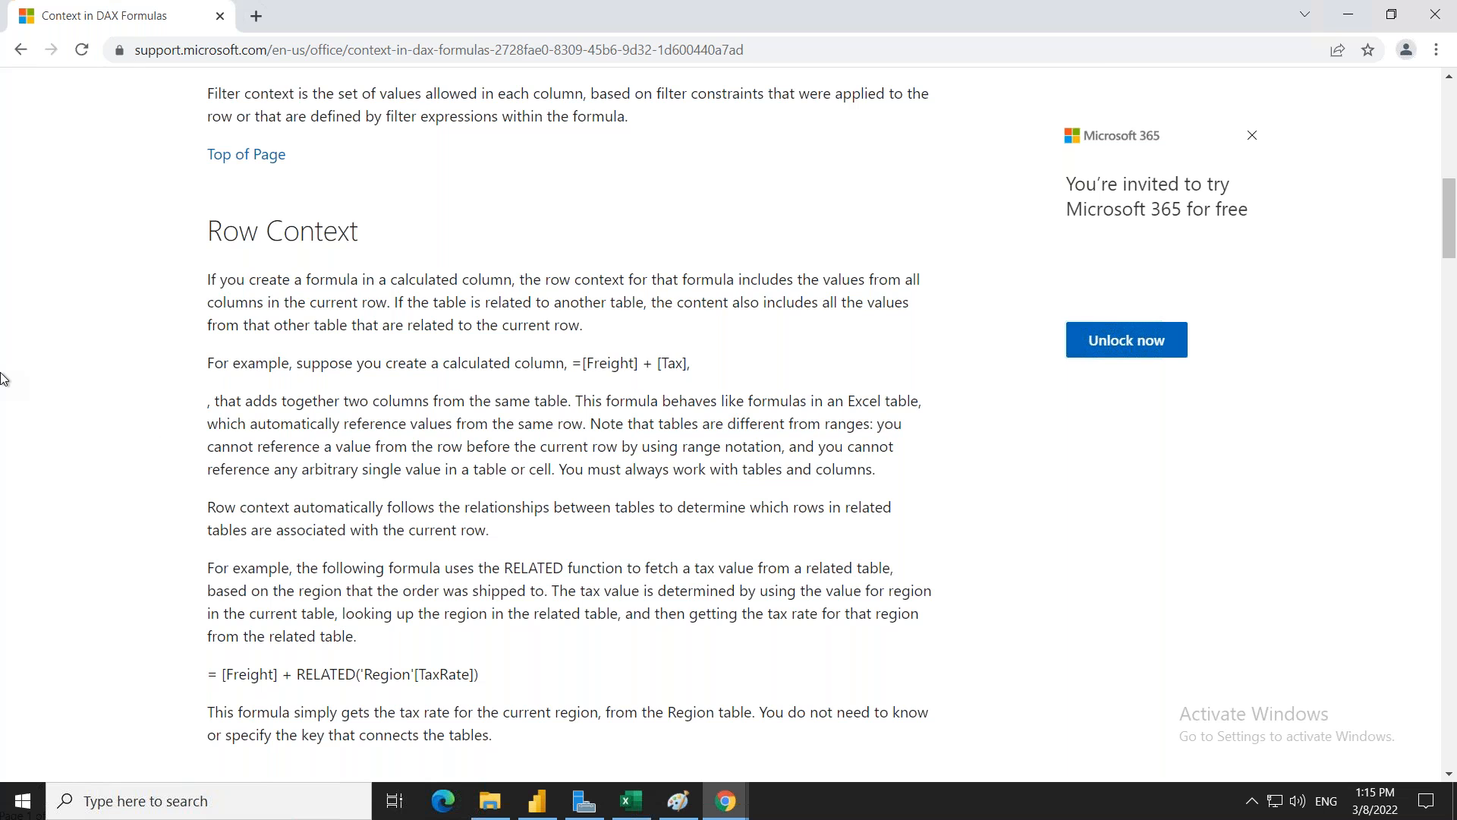
scroll(491, 516, down, 1)
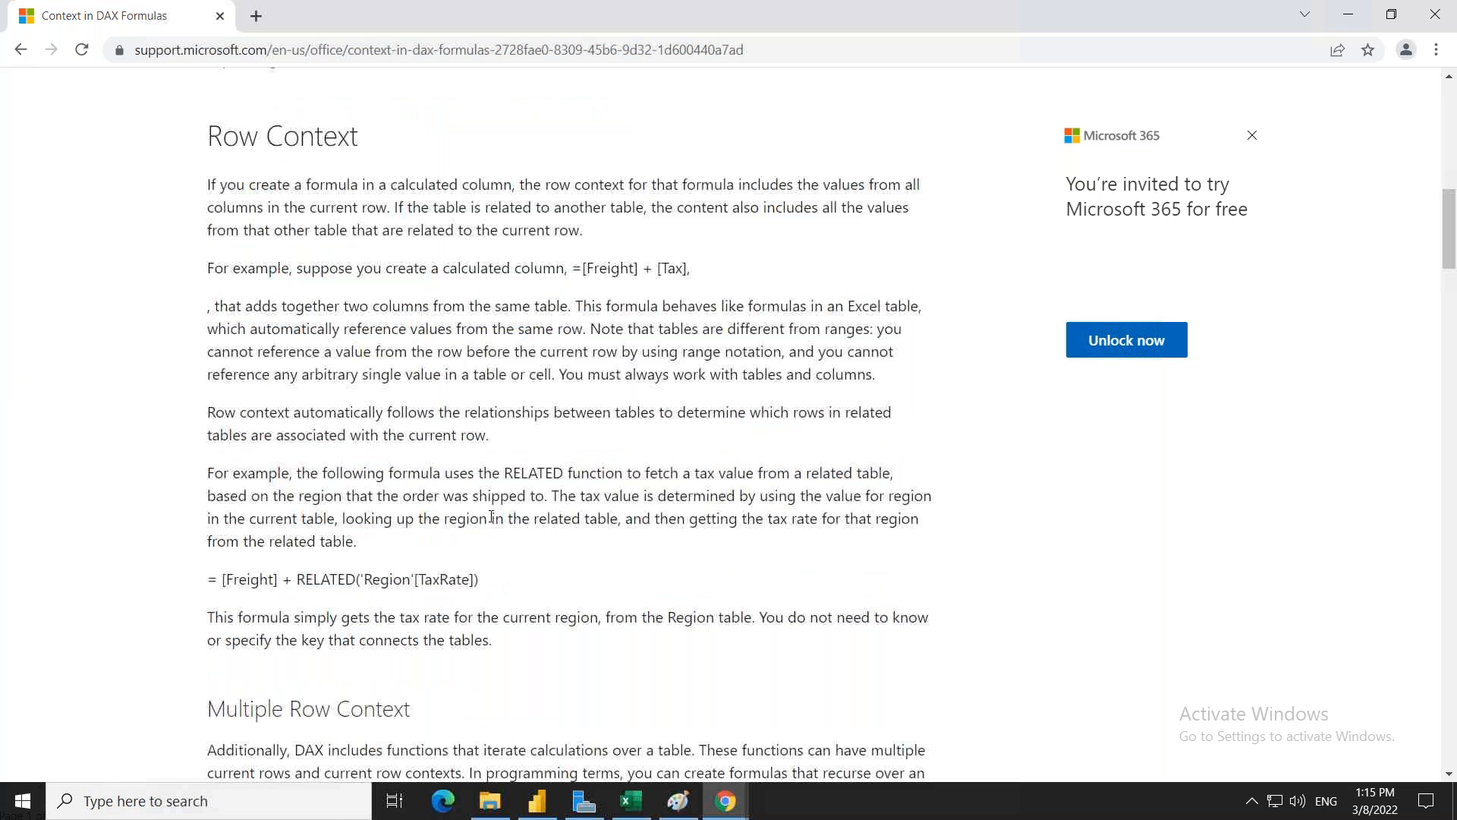
scroll(491, 516, down, 4)
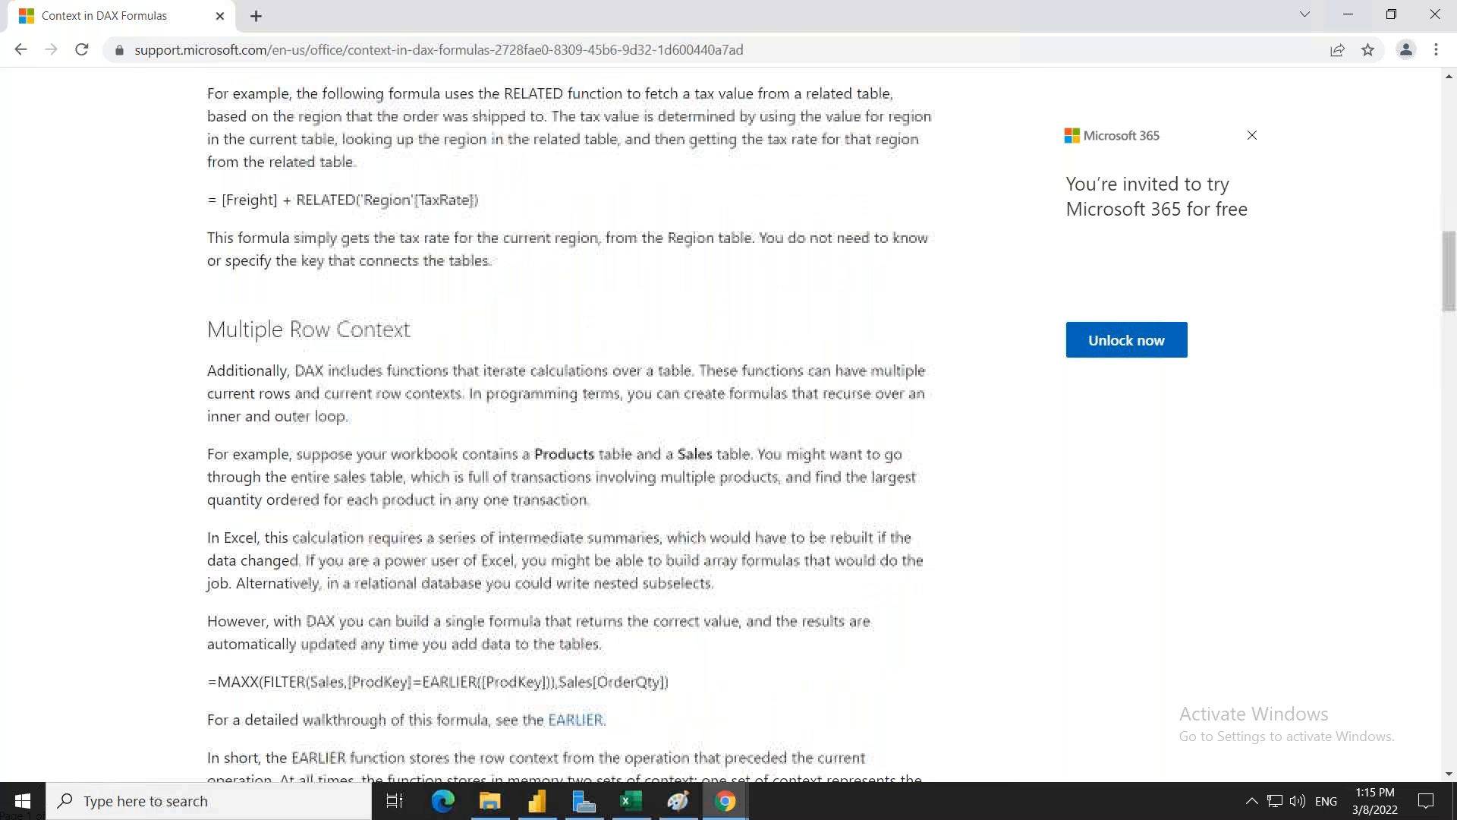
Examine the article's Filter Context section and the sections below it, and return to the Power BI report
scroll(490, 515, down, 6)
scroll(490, 515, down, 5)
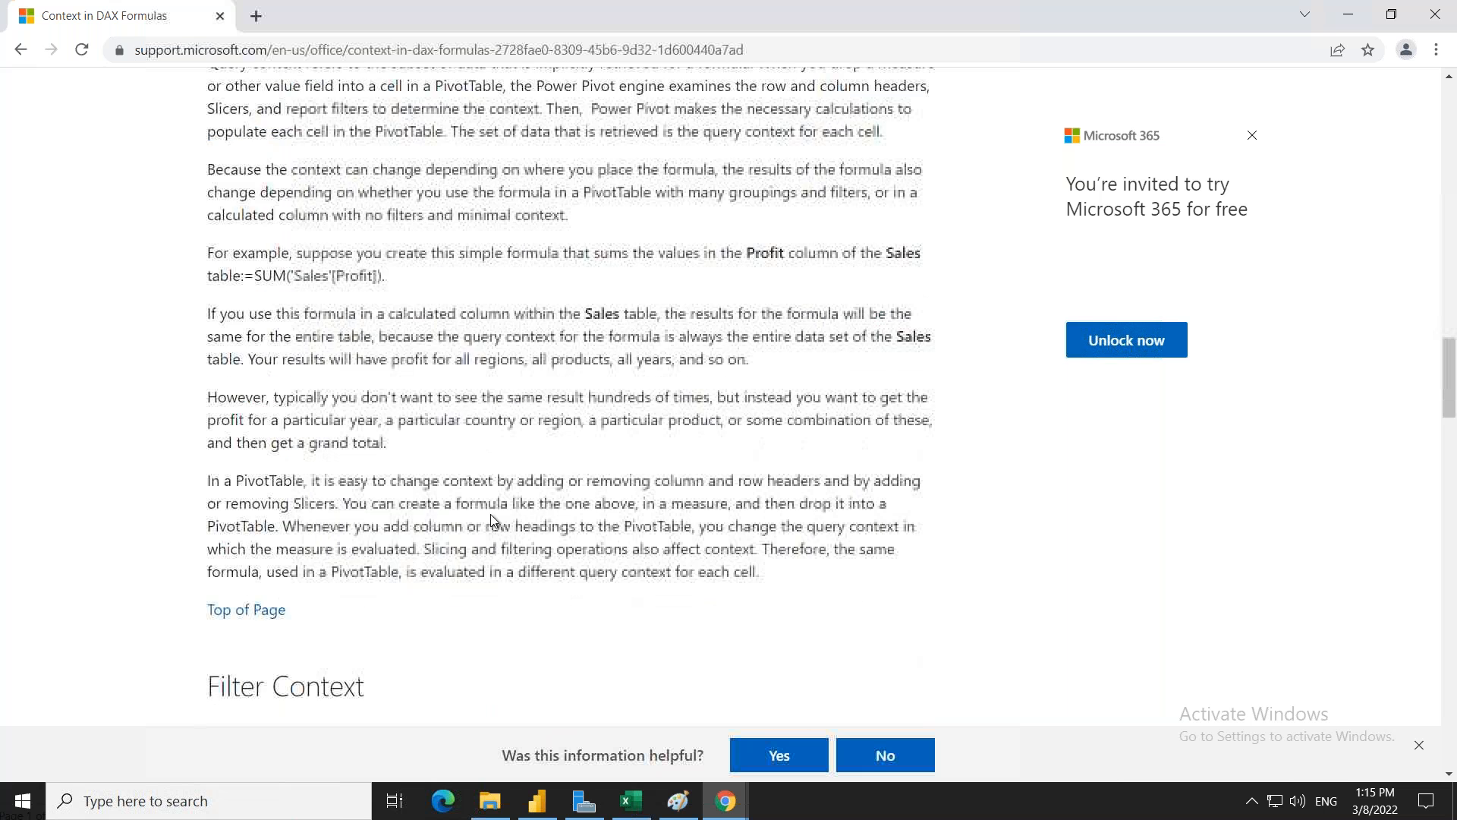
scroll(490, 513, down, 2)
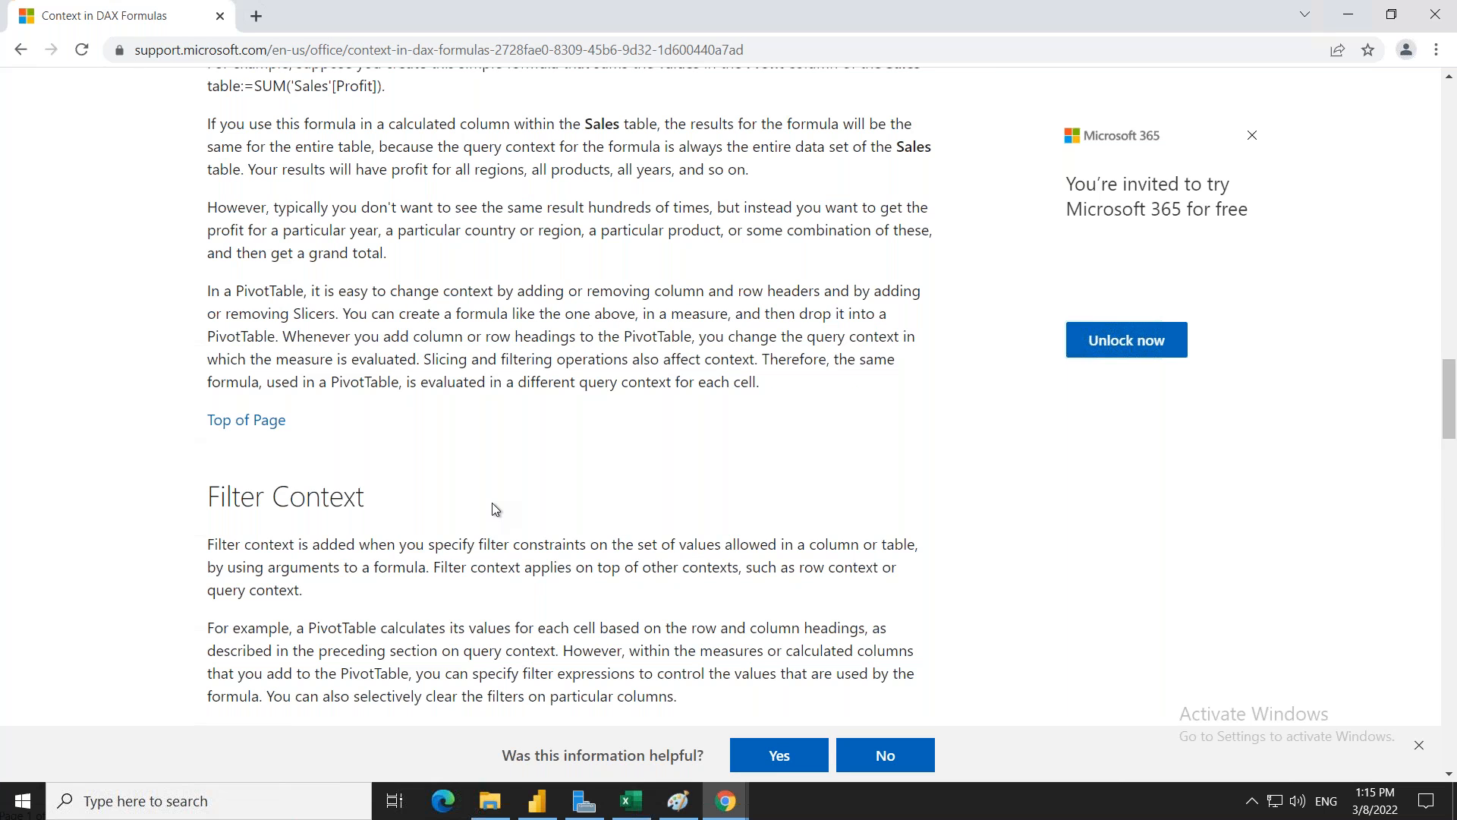
scroll(495, 508, down, 6)
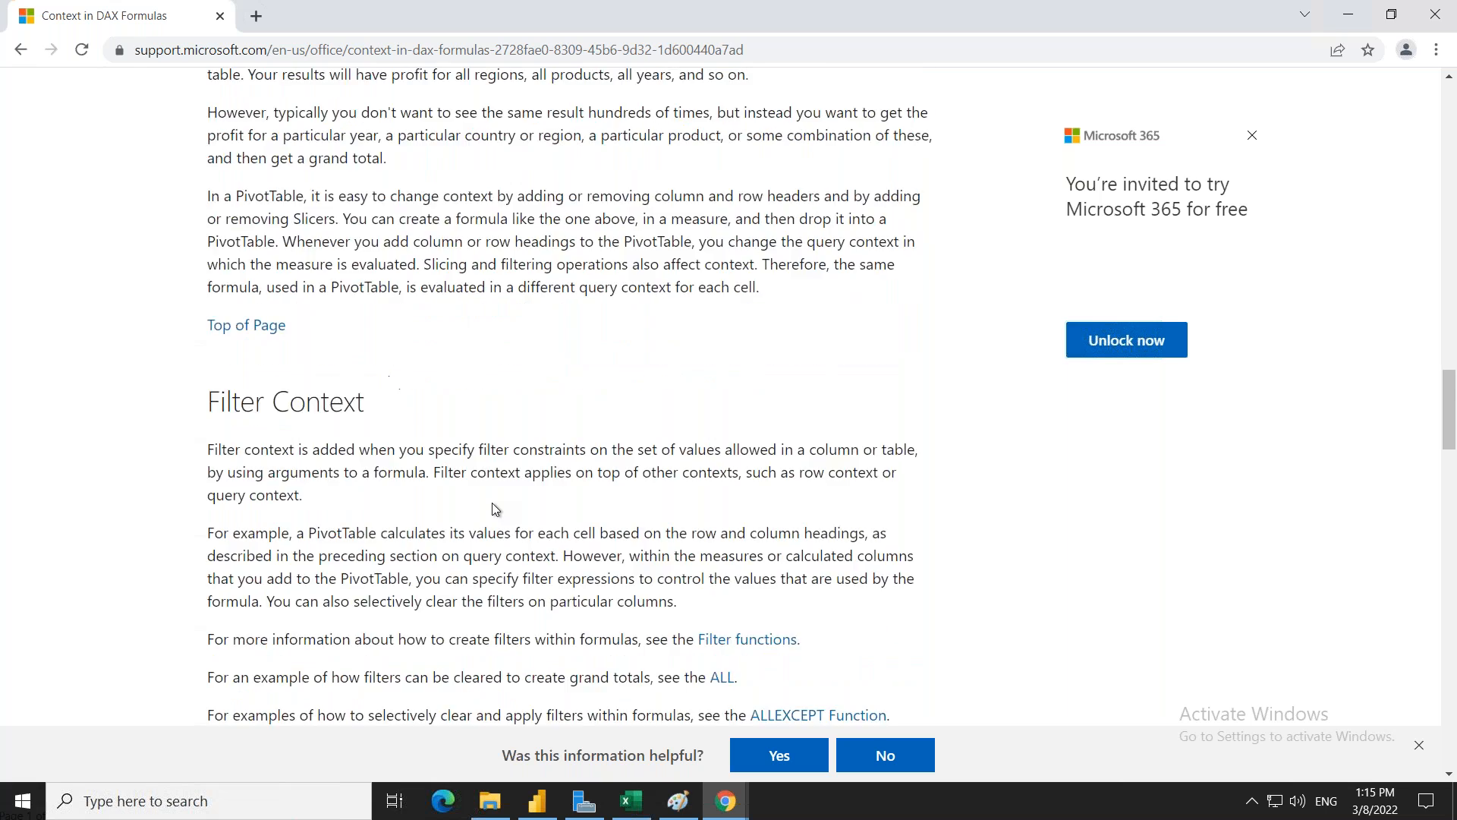
scroll(99, 468, down, 1)
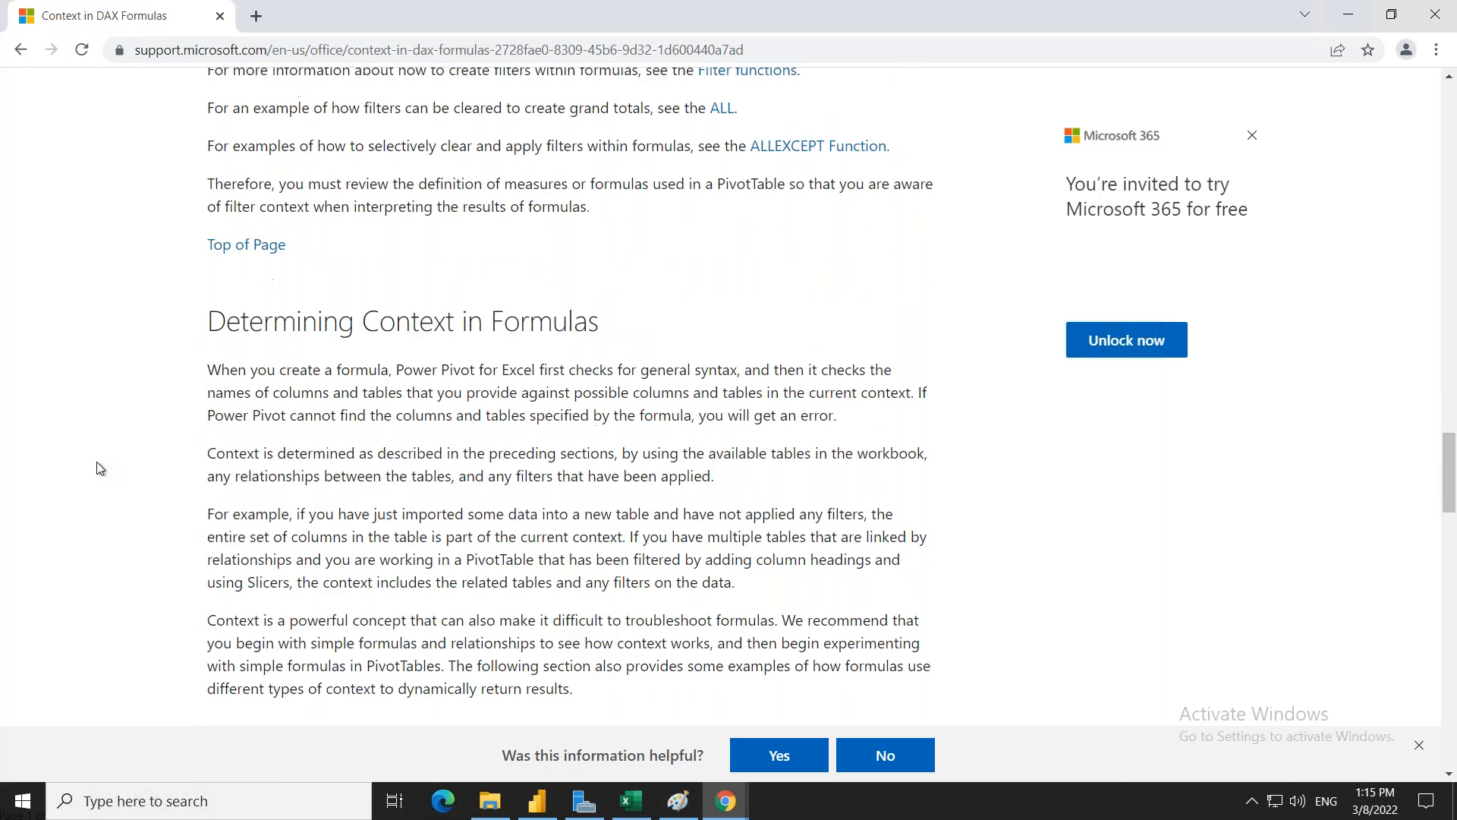
scroll(100, 469, down, 10)
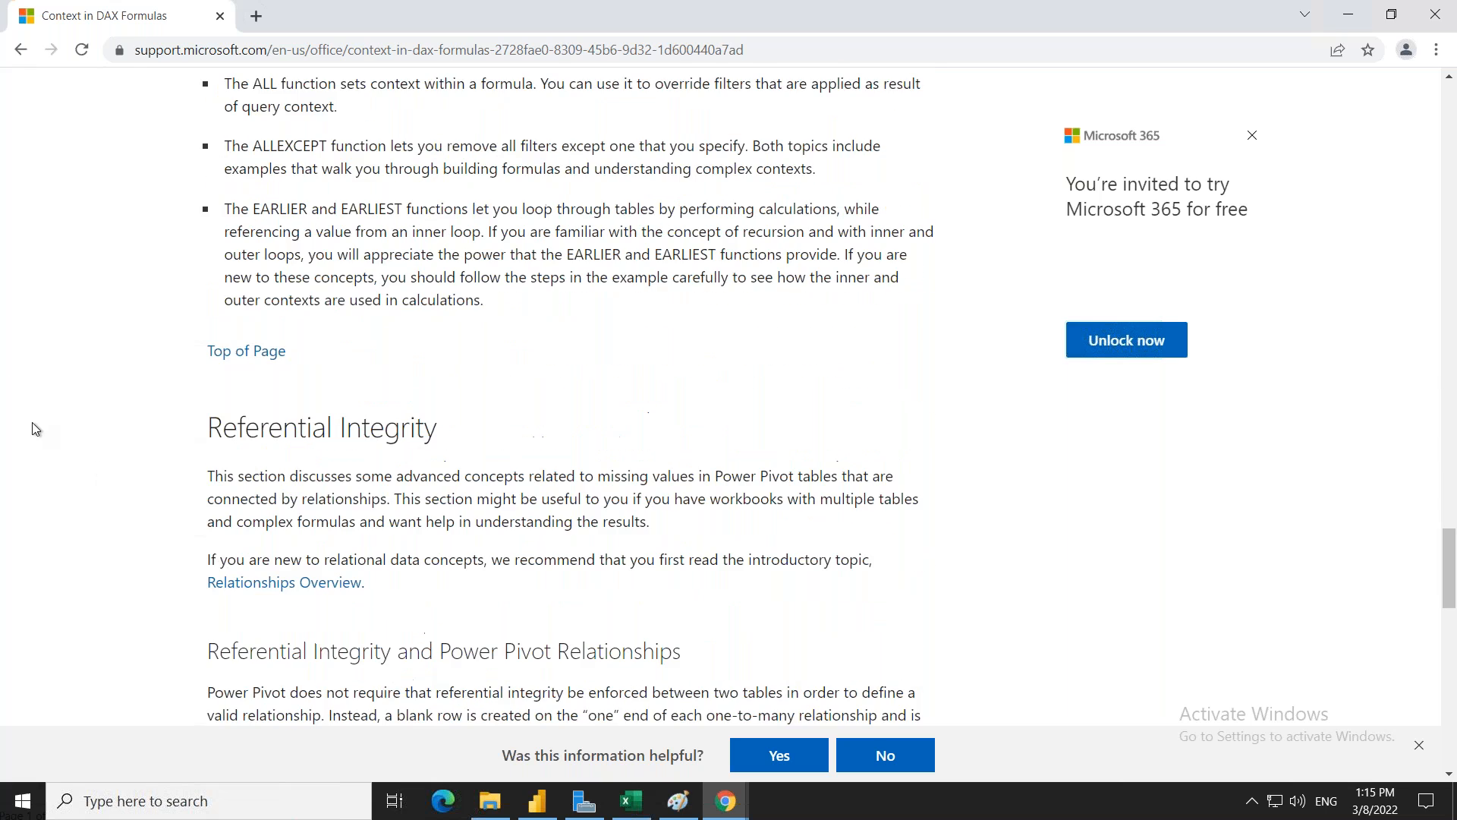
scroll(34, 428, up, 1)
scroll(34, 429, down, 2)
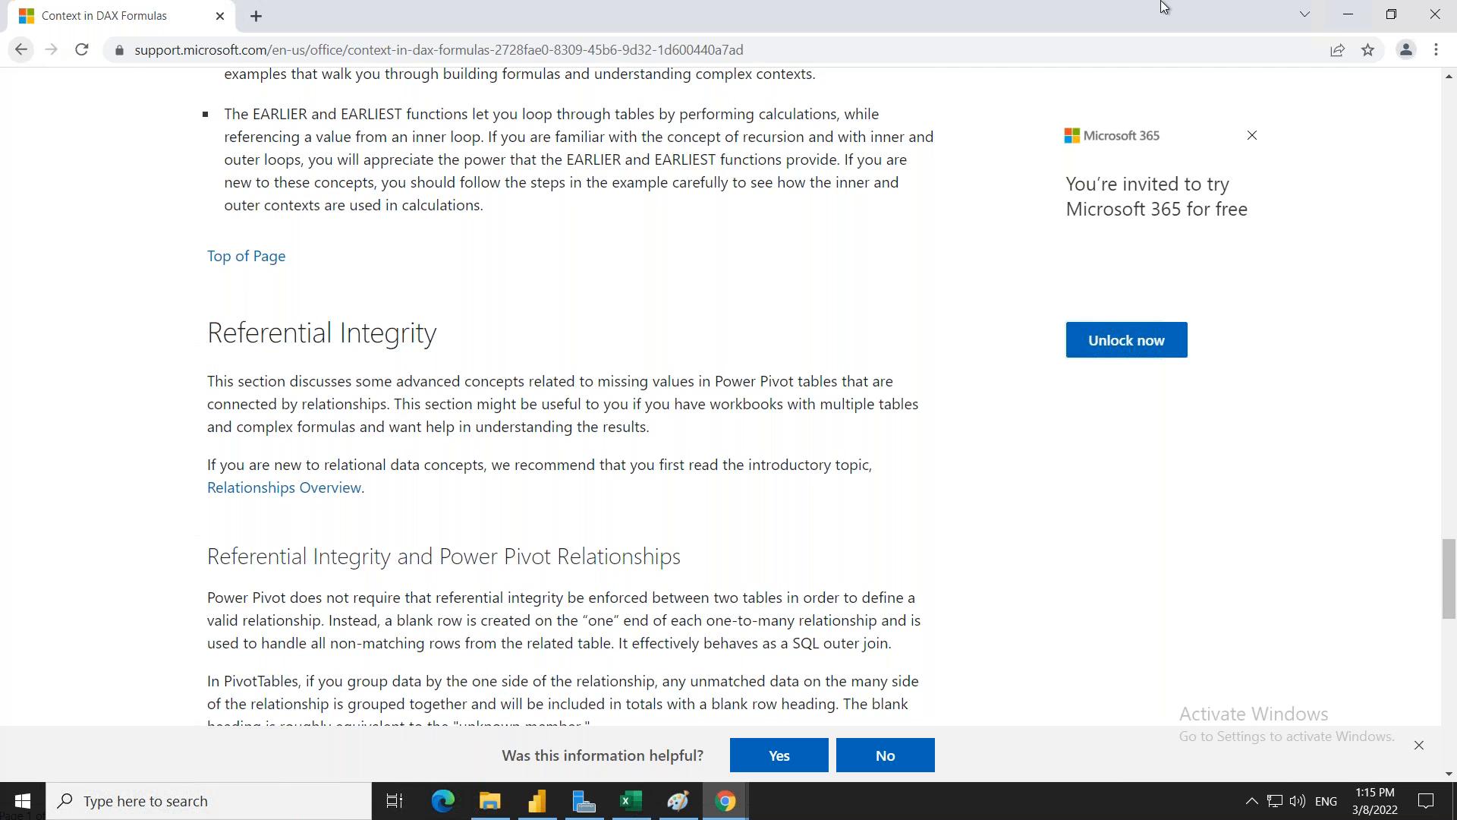
click(1342, 17)
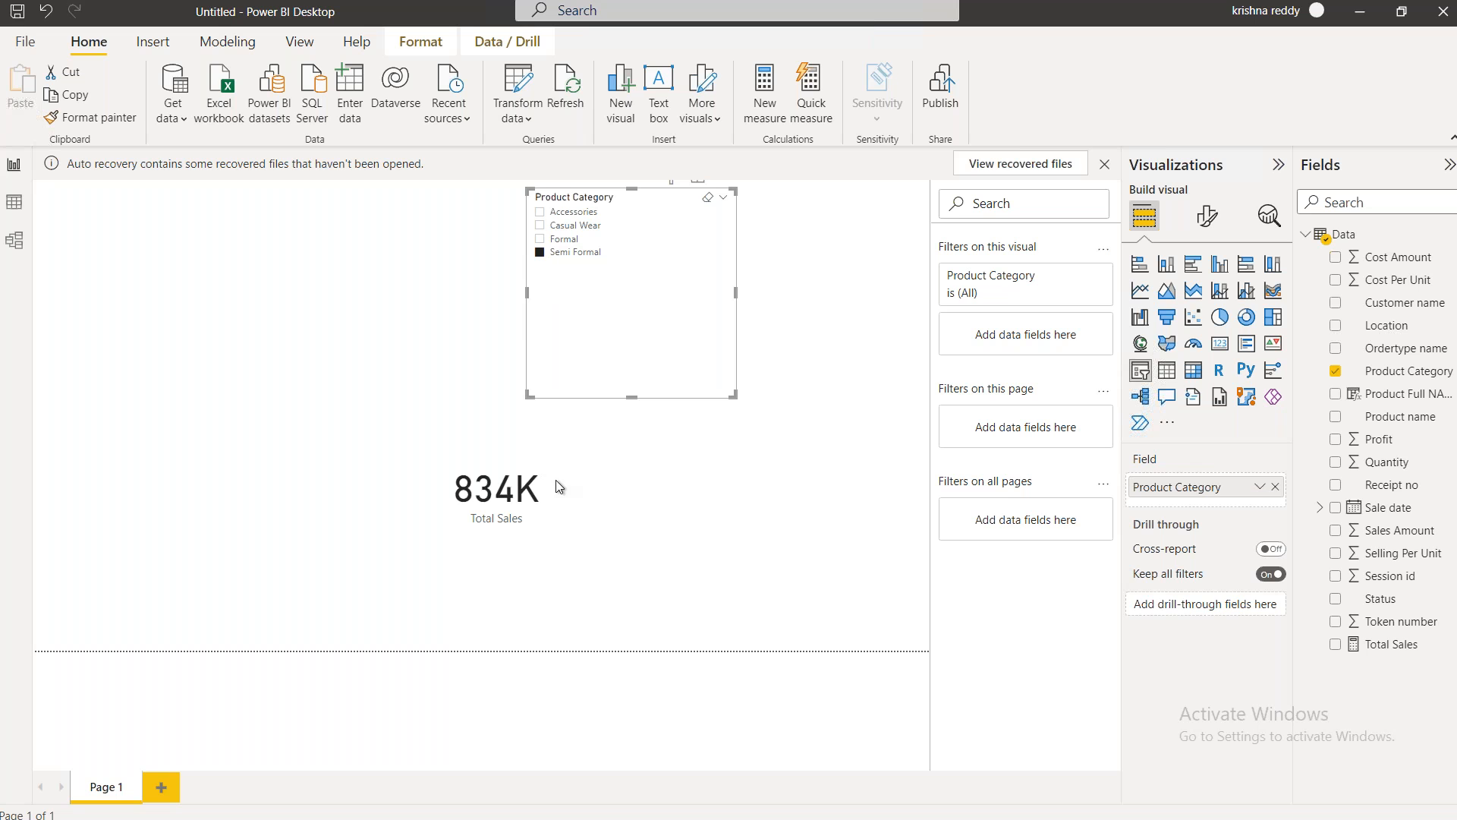
Filter the report by the Formal category in the Product Category slicer and select the Total Sales card
click(567, 497)
click(677, 226)
click(605, 239)
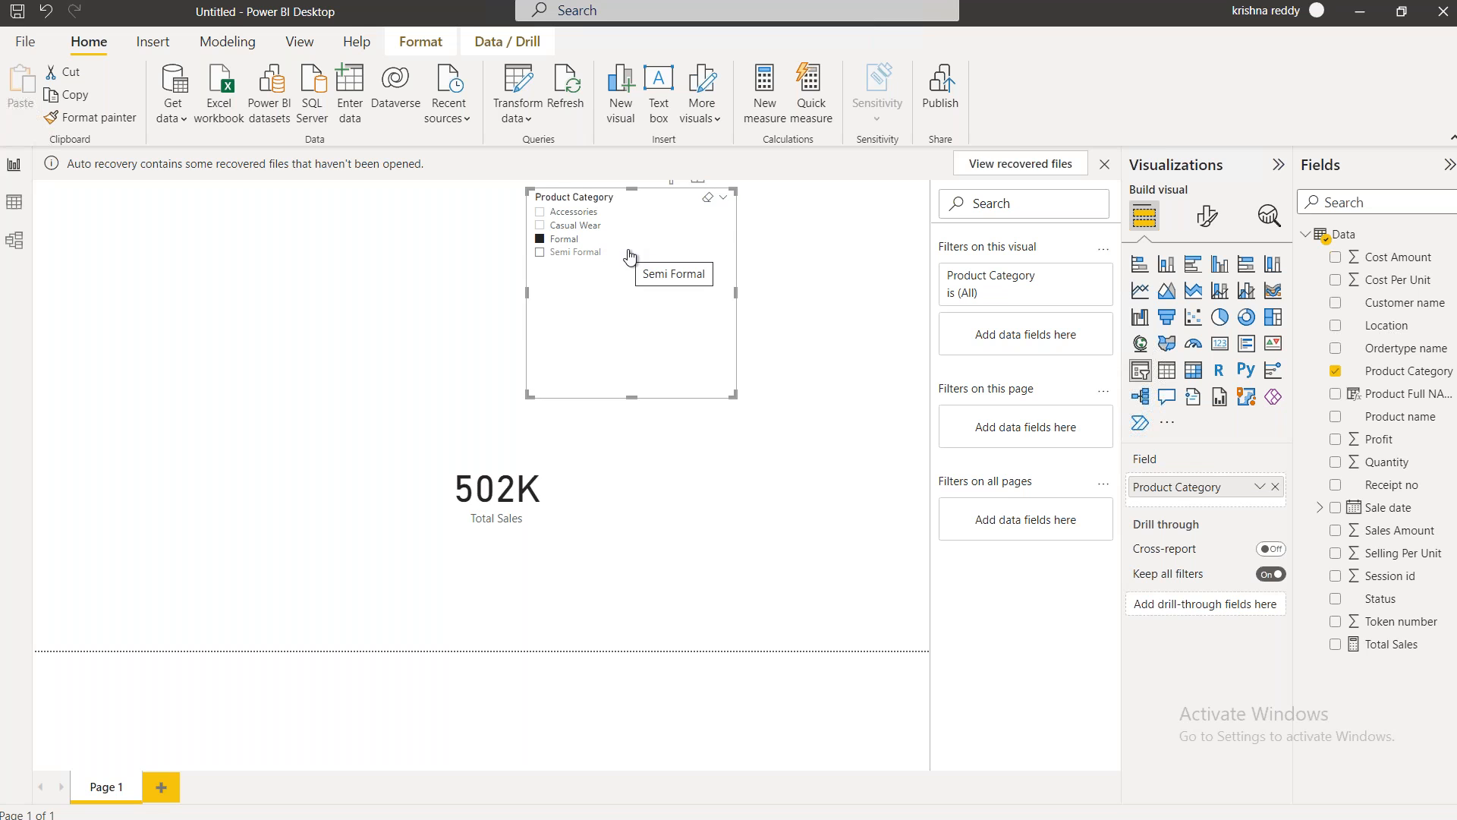
click(548, 516)
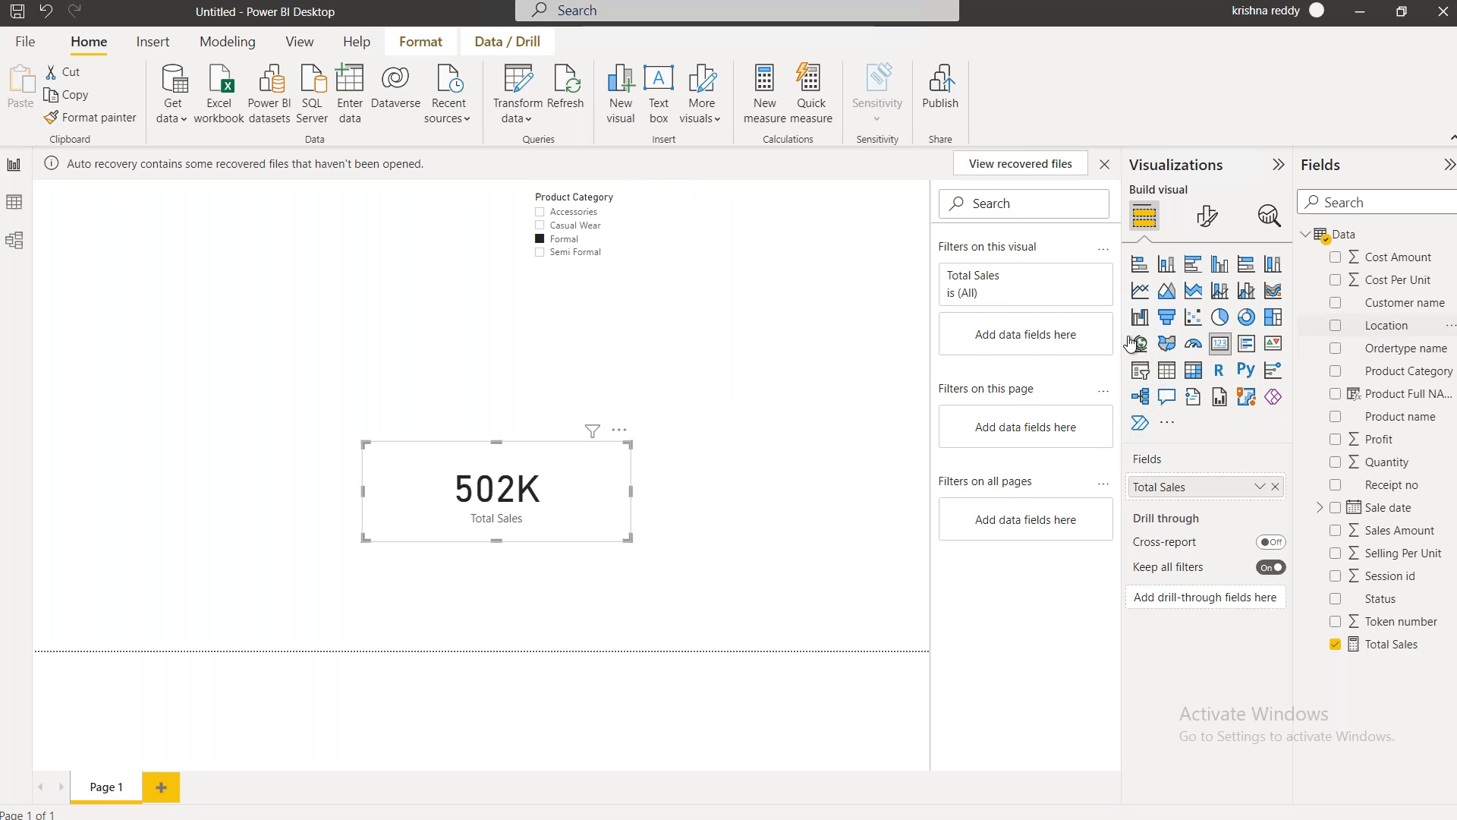
Add a second slicer to the report page, fill it with Product name, and filter the card by shirt
click(289, 258)
click(1140, 370)
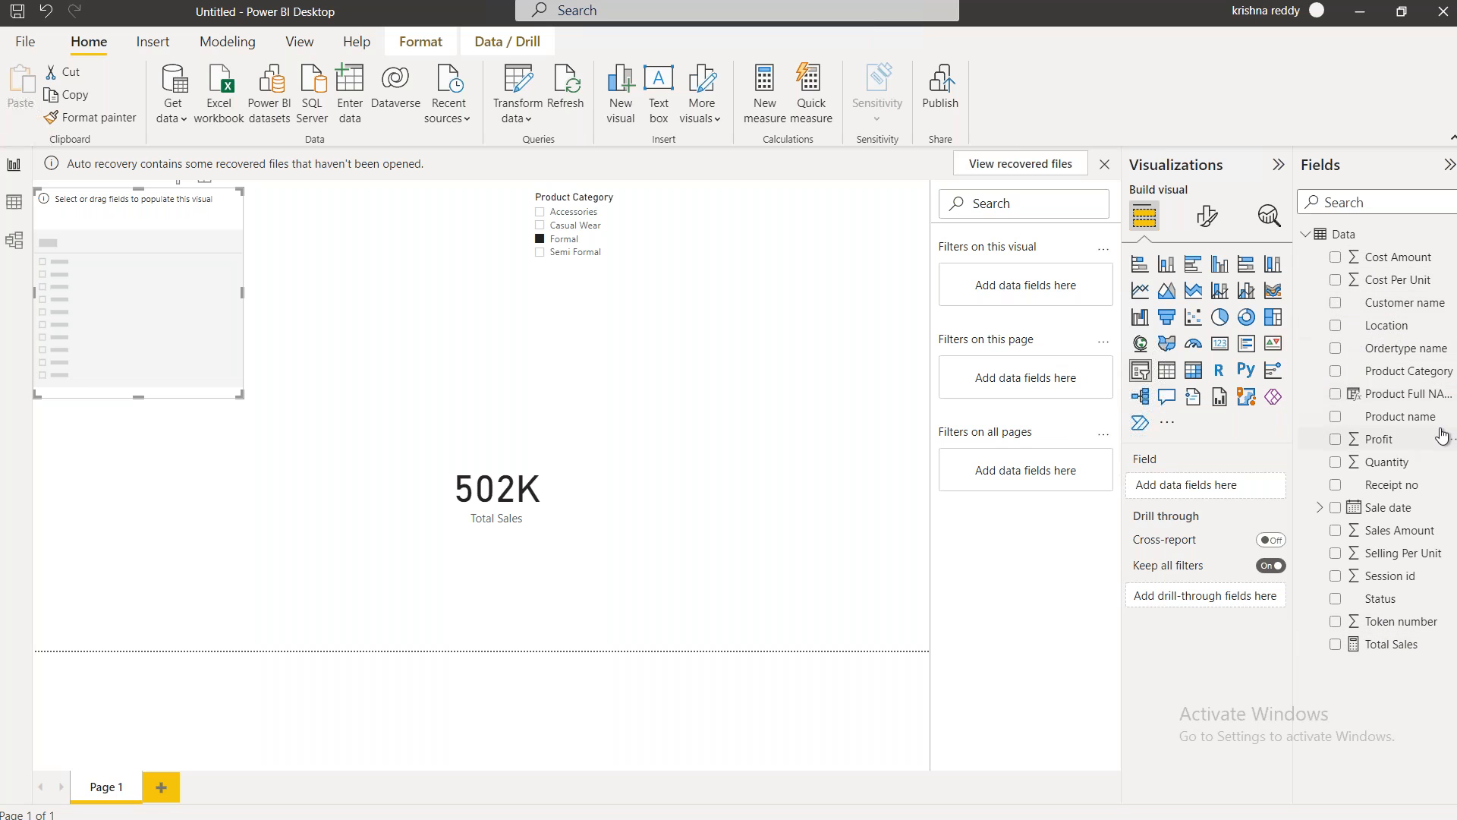
drag(1398, 421, 97, 293)
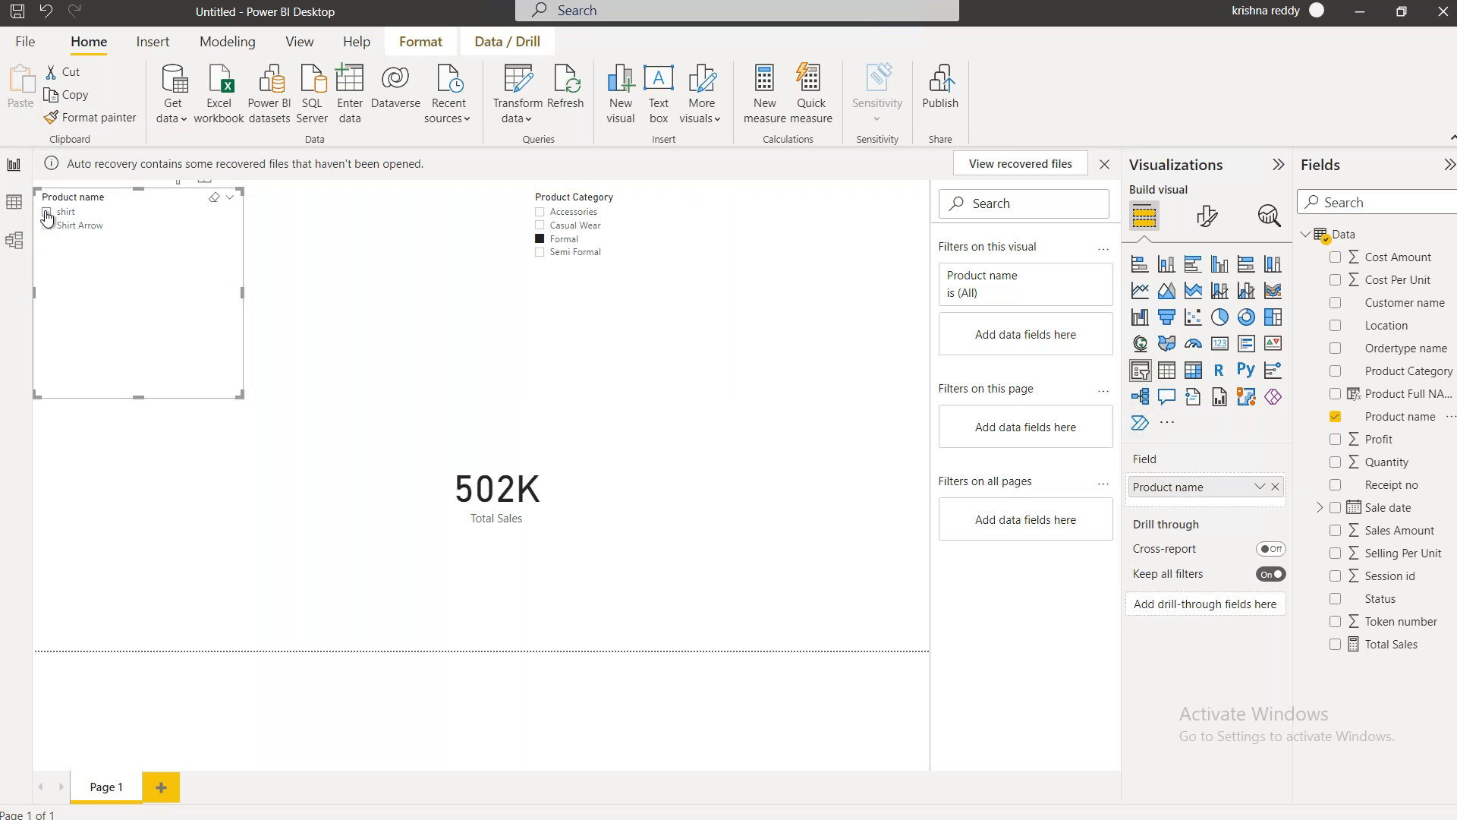
click(46, 212)
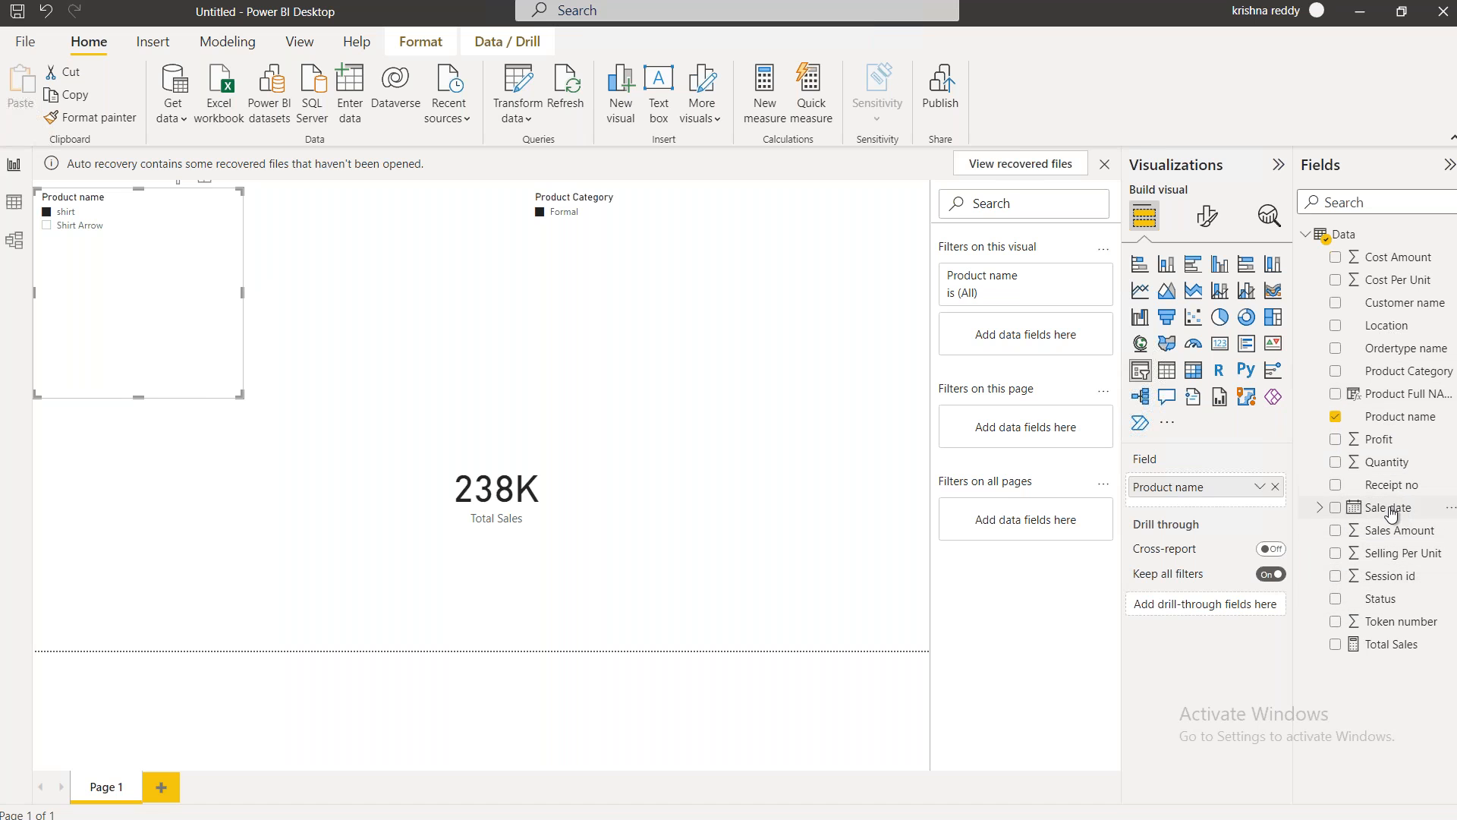
Replace Product name in the new slicer with the Sale date hierarchy, keeping only the Year level
drag(1388, 507, 1206, 505)
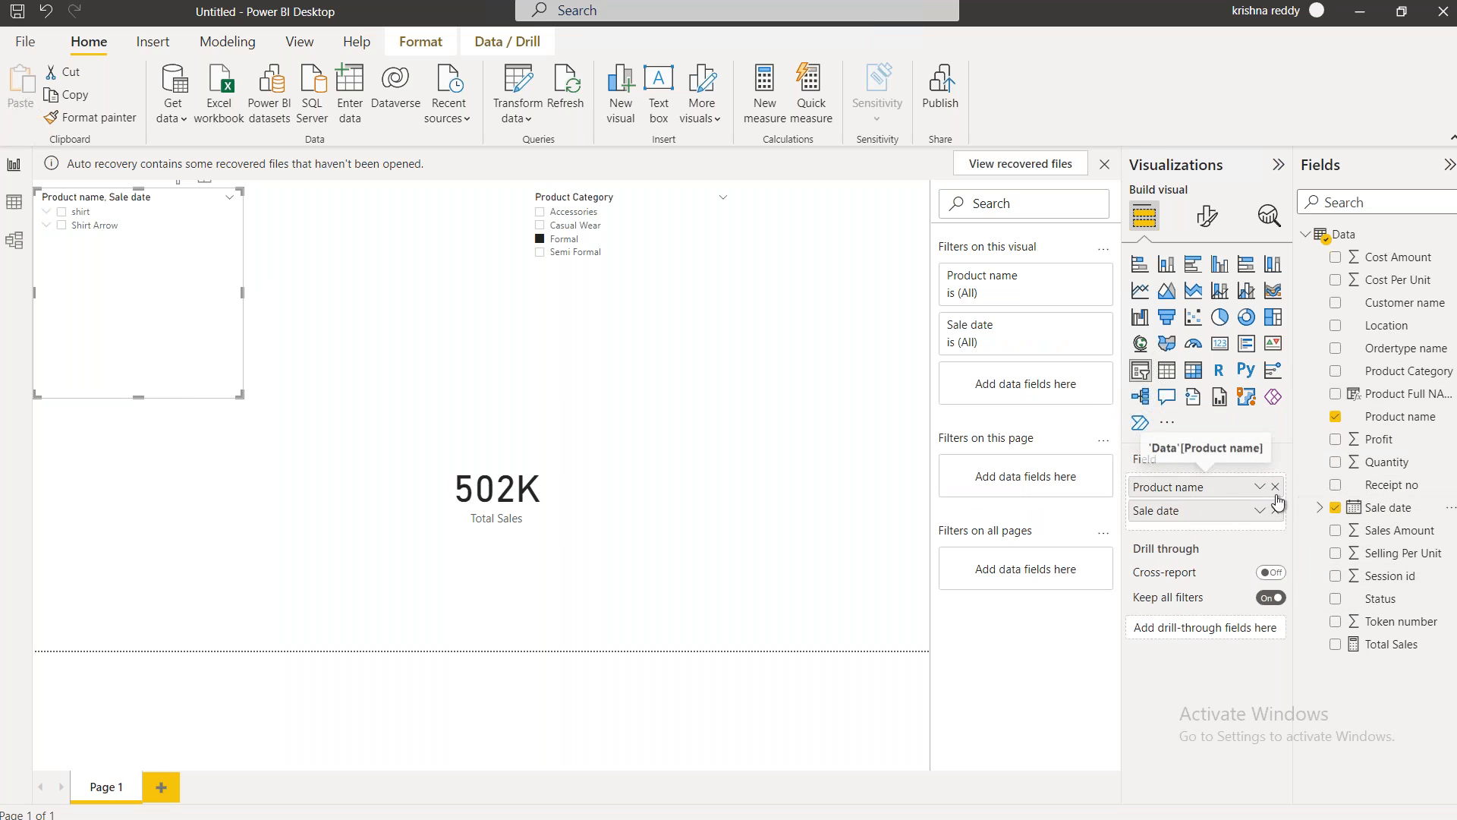
click(1274, 488)
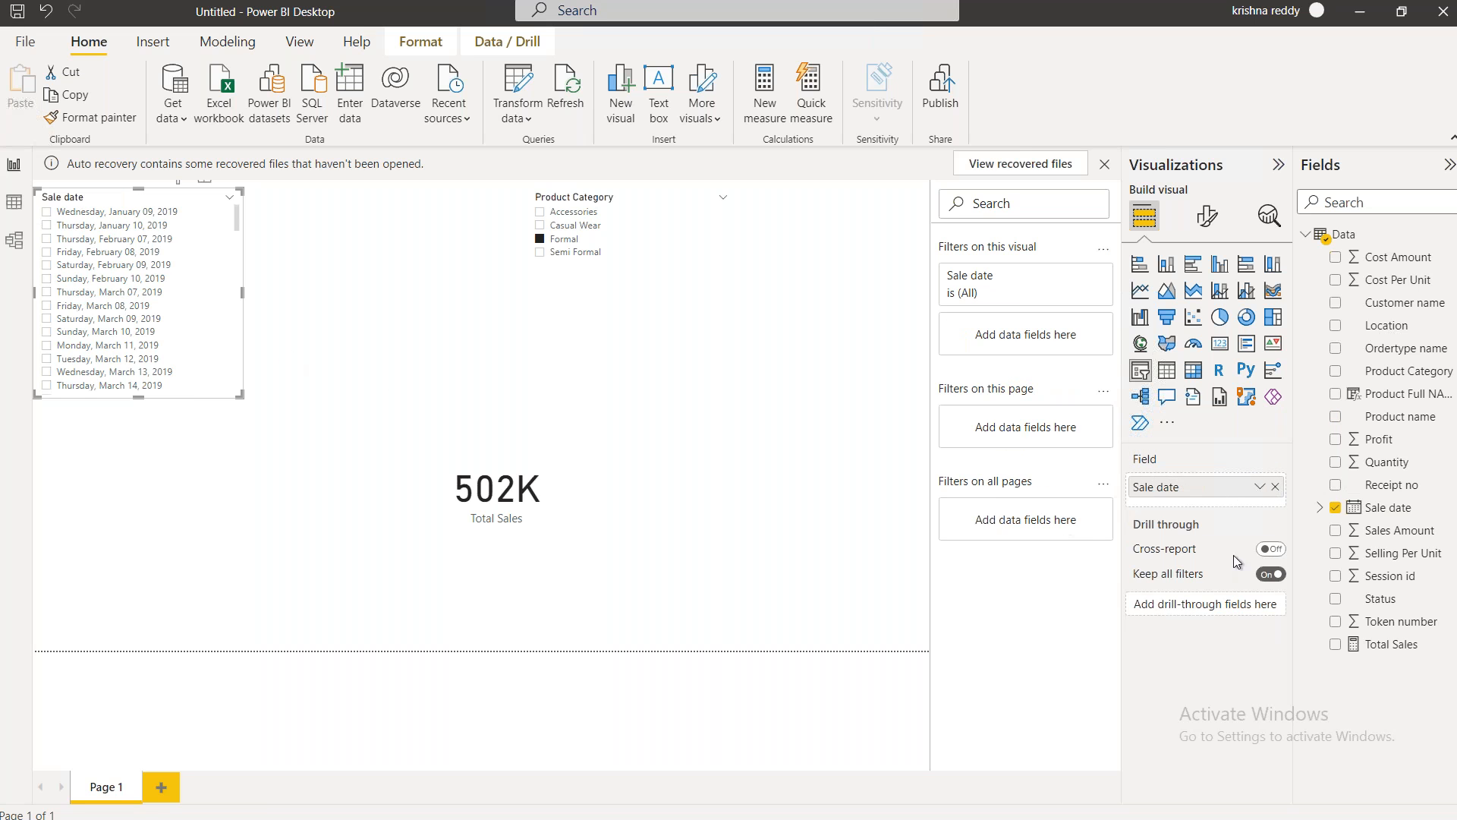
click(1257, 489)
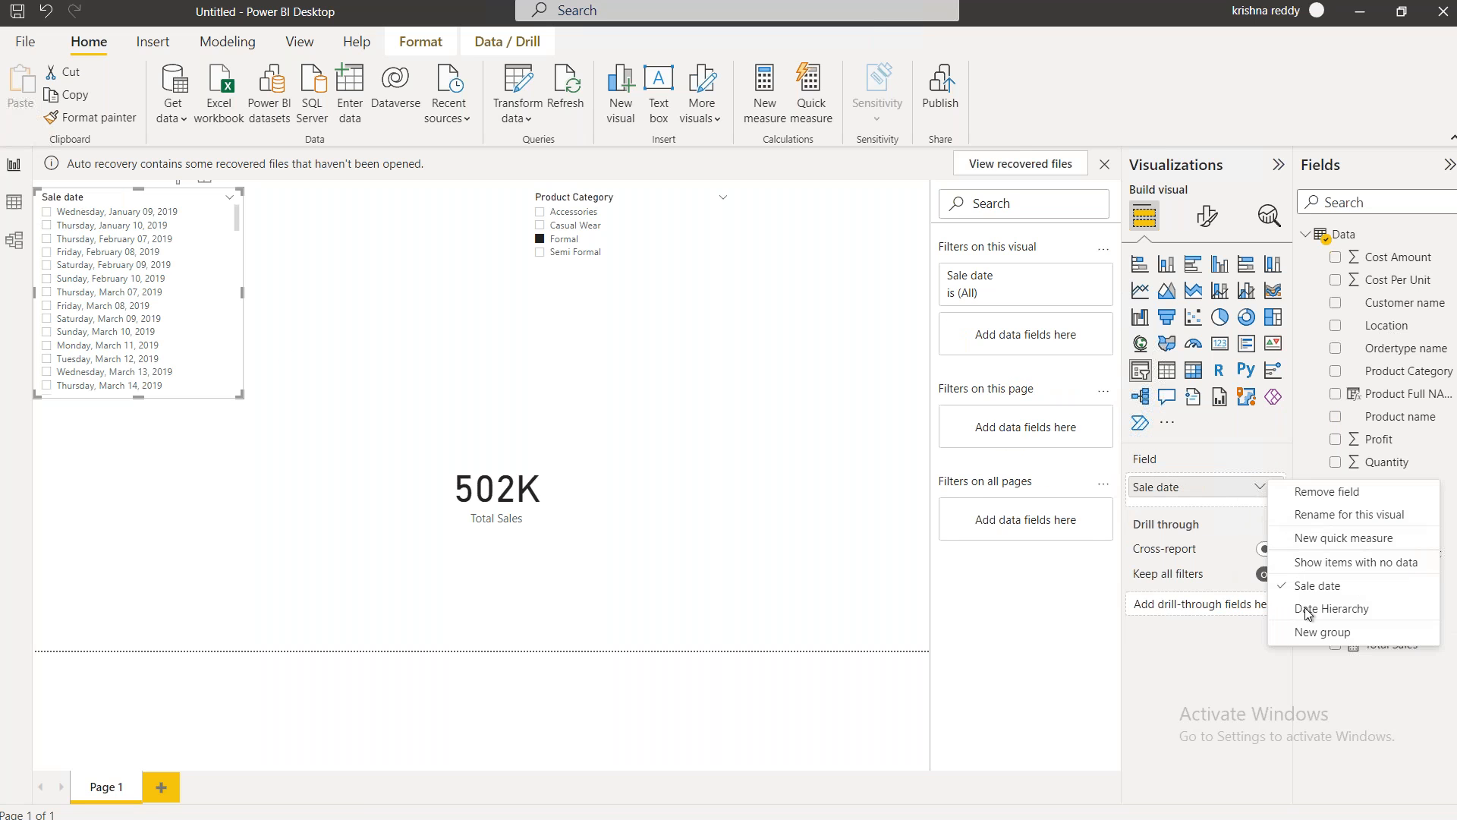
click(1333, 609)
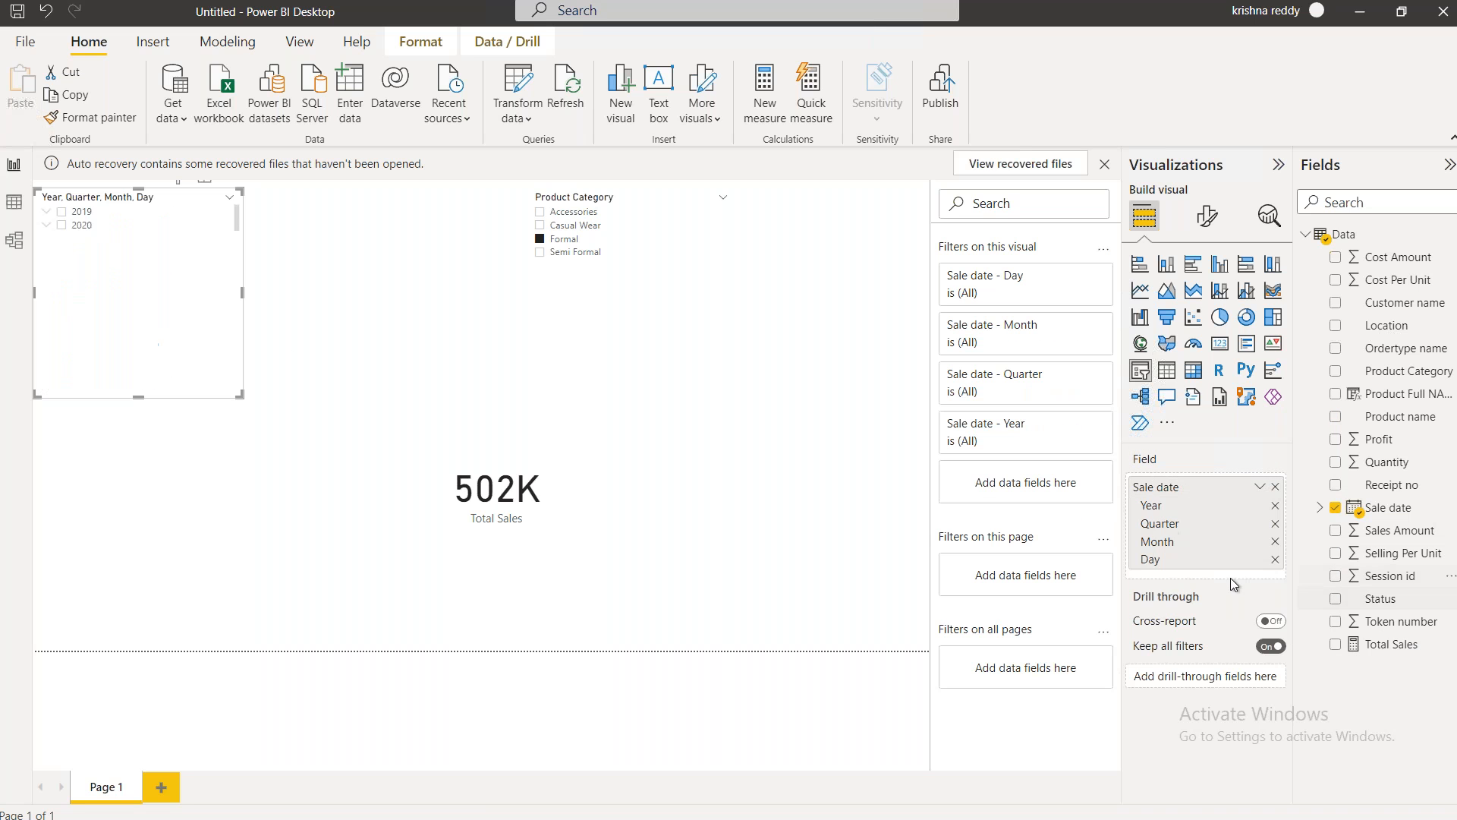
click(1275, 559)
click(1275, 541)
click(1275, 524)
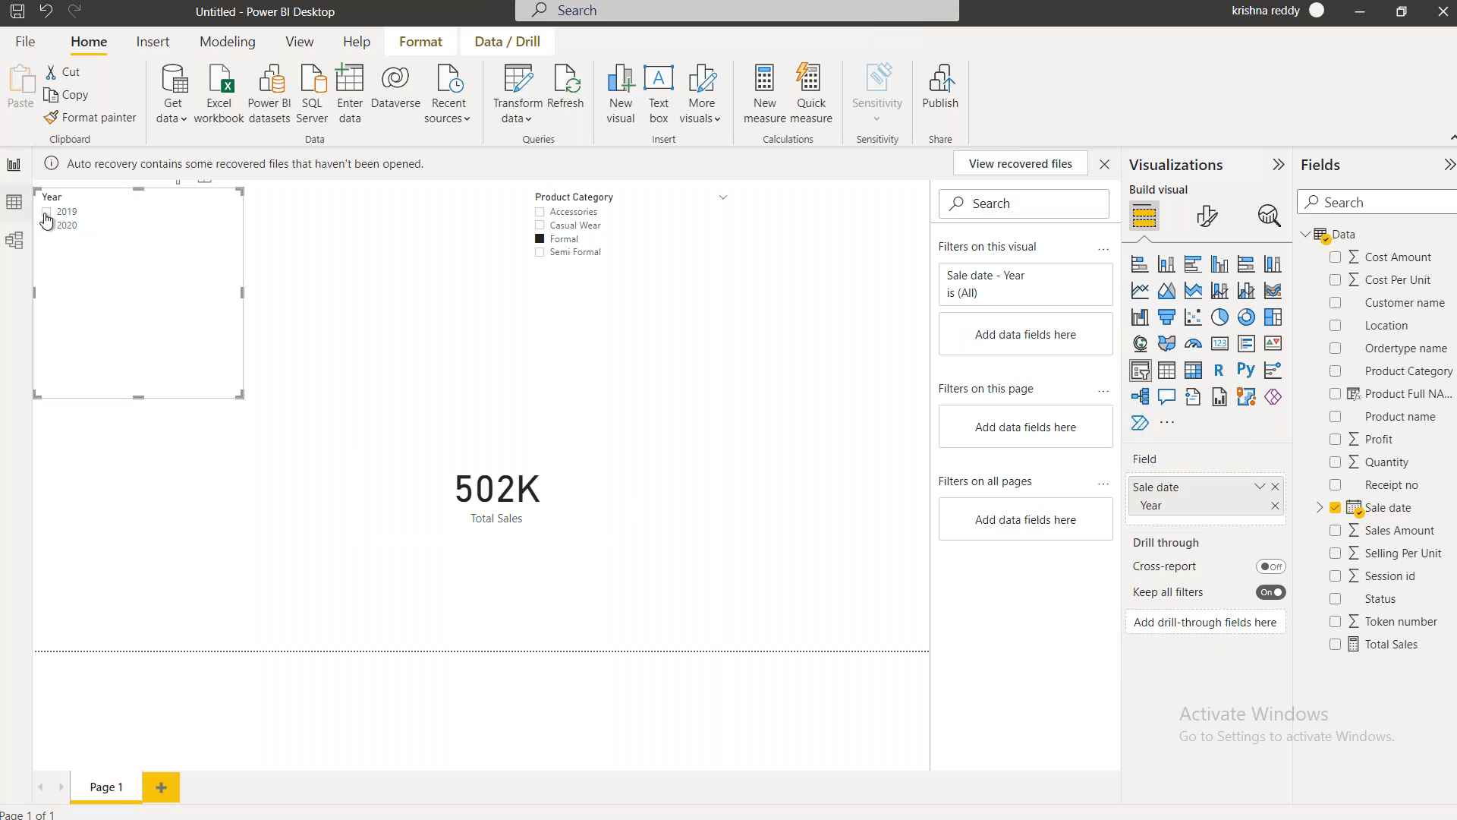
Filter the Total Sales card through the Year slicer by 2019 and finally 2020
click(46, 212)
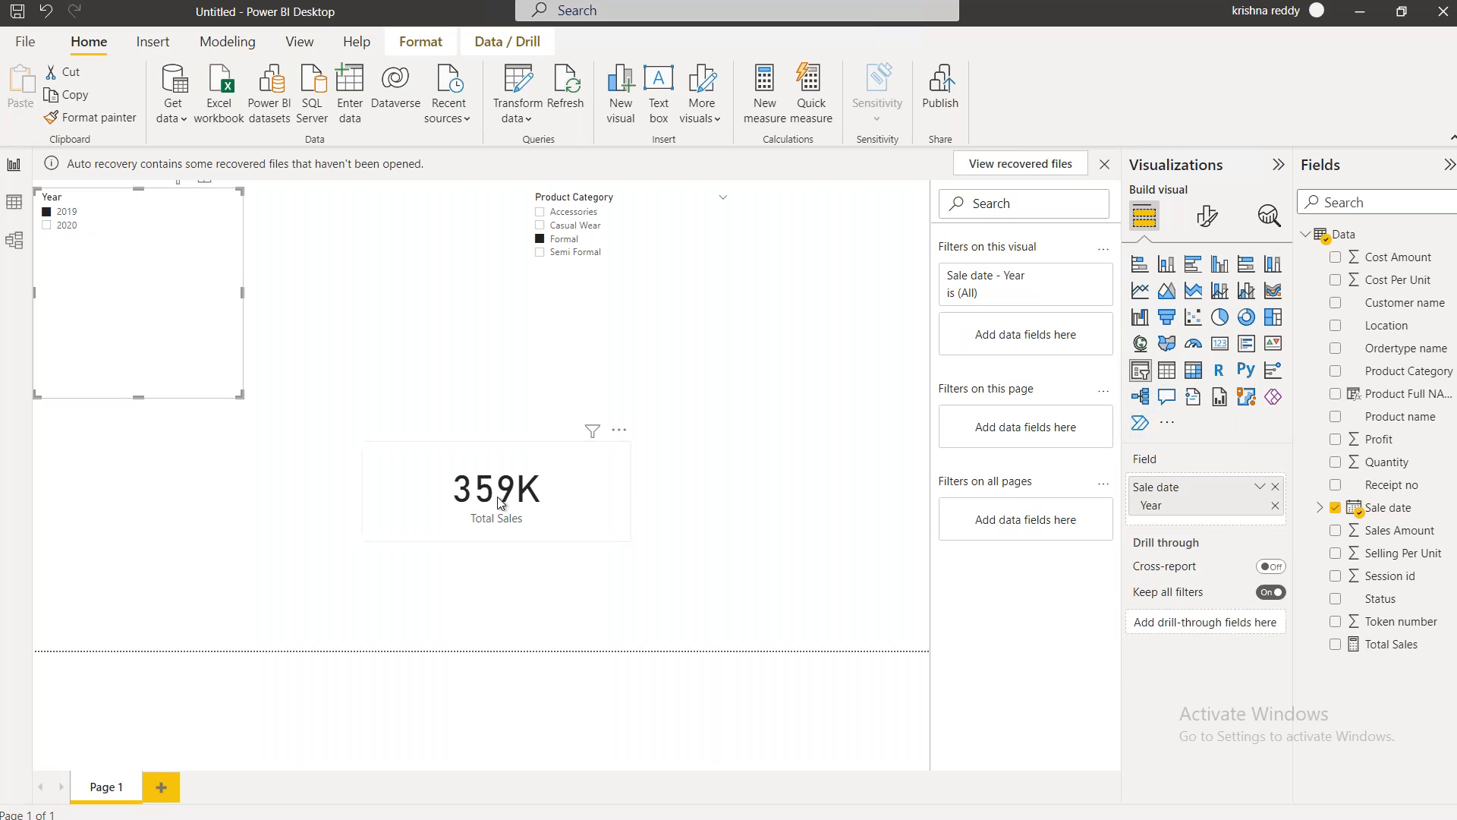
click(47, 225)
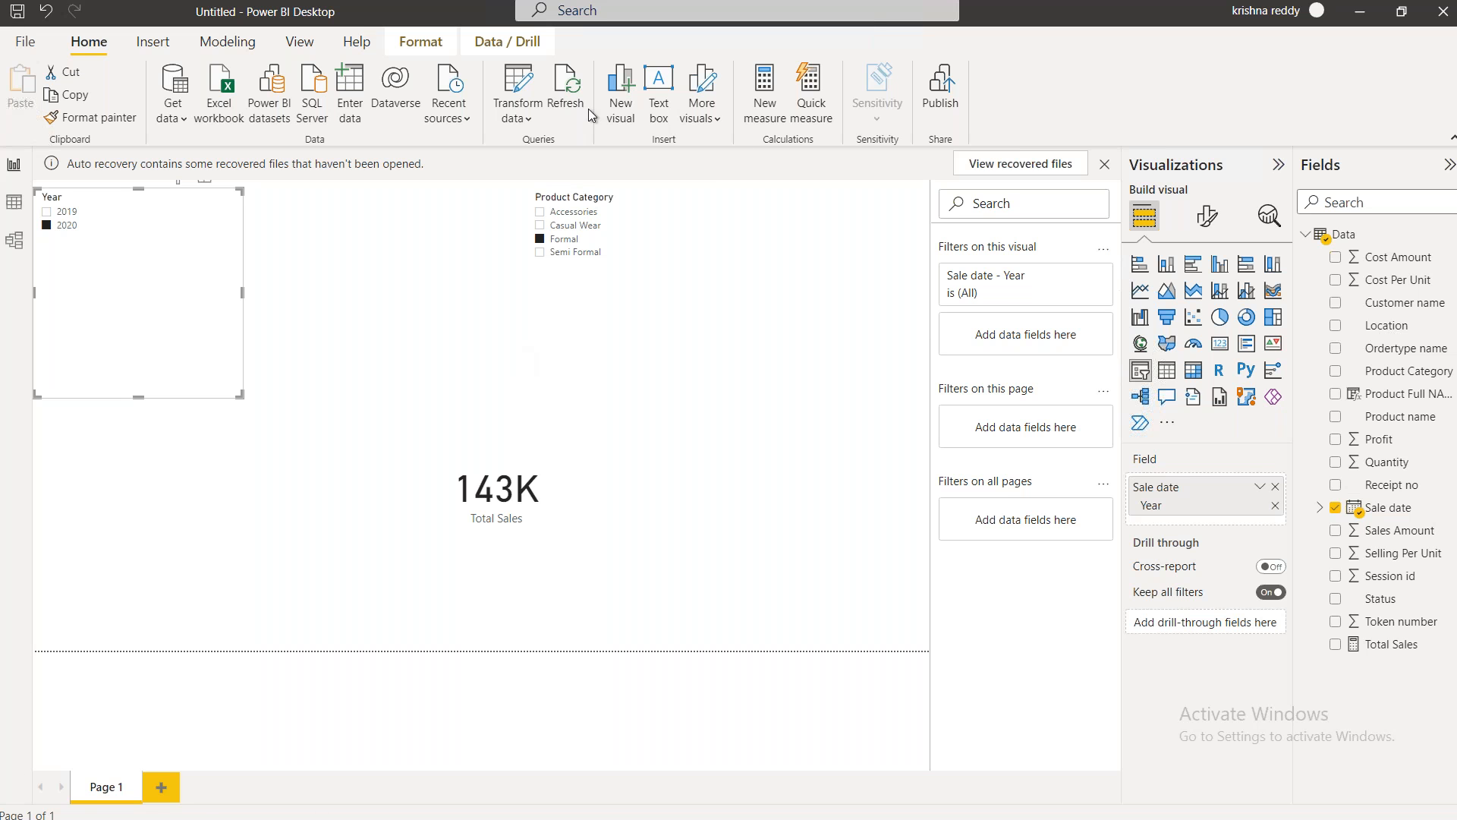
Switch to File Explorer and open the recent workbook V13 DAX in Excel
key(super)
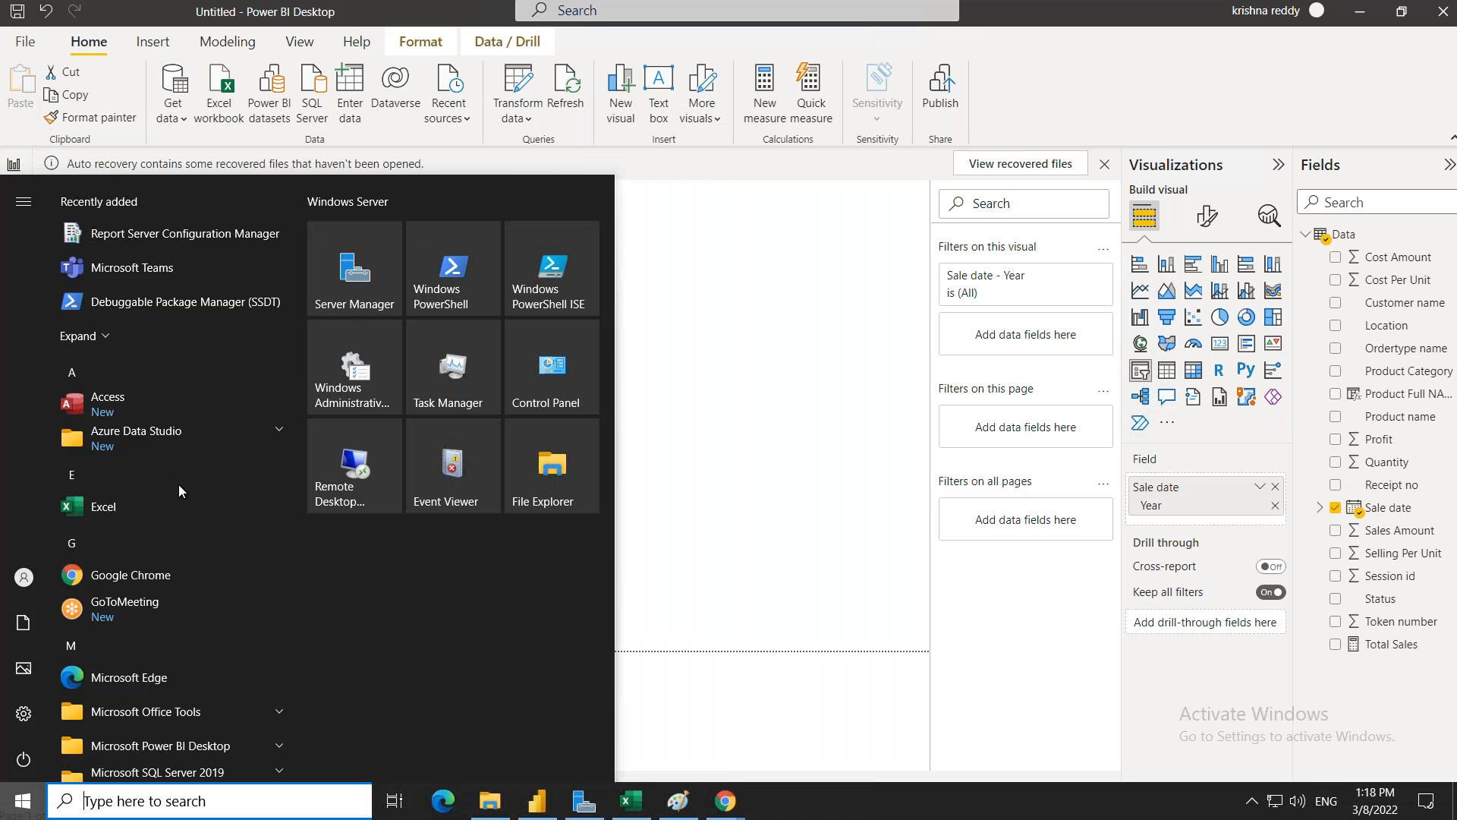
key(super+e)
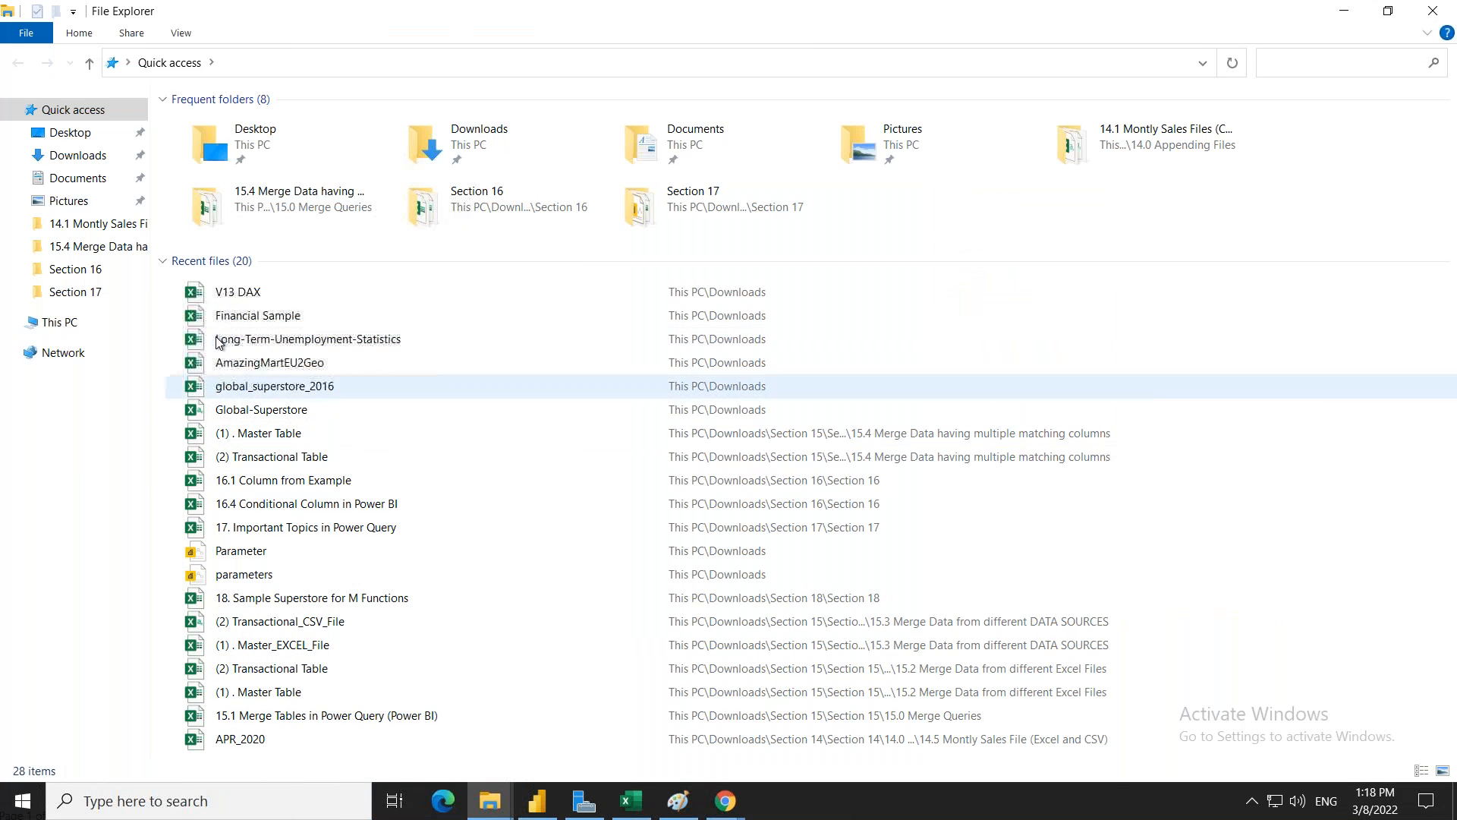
double_click(238, 293)
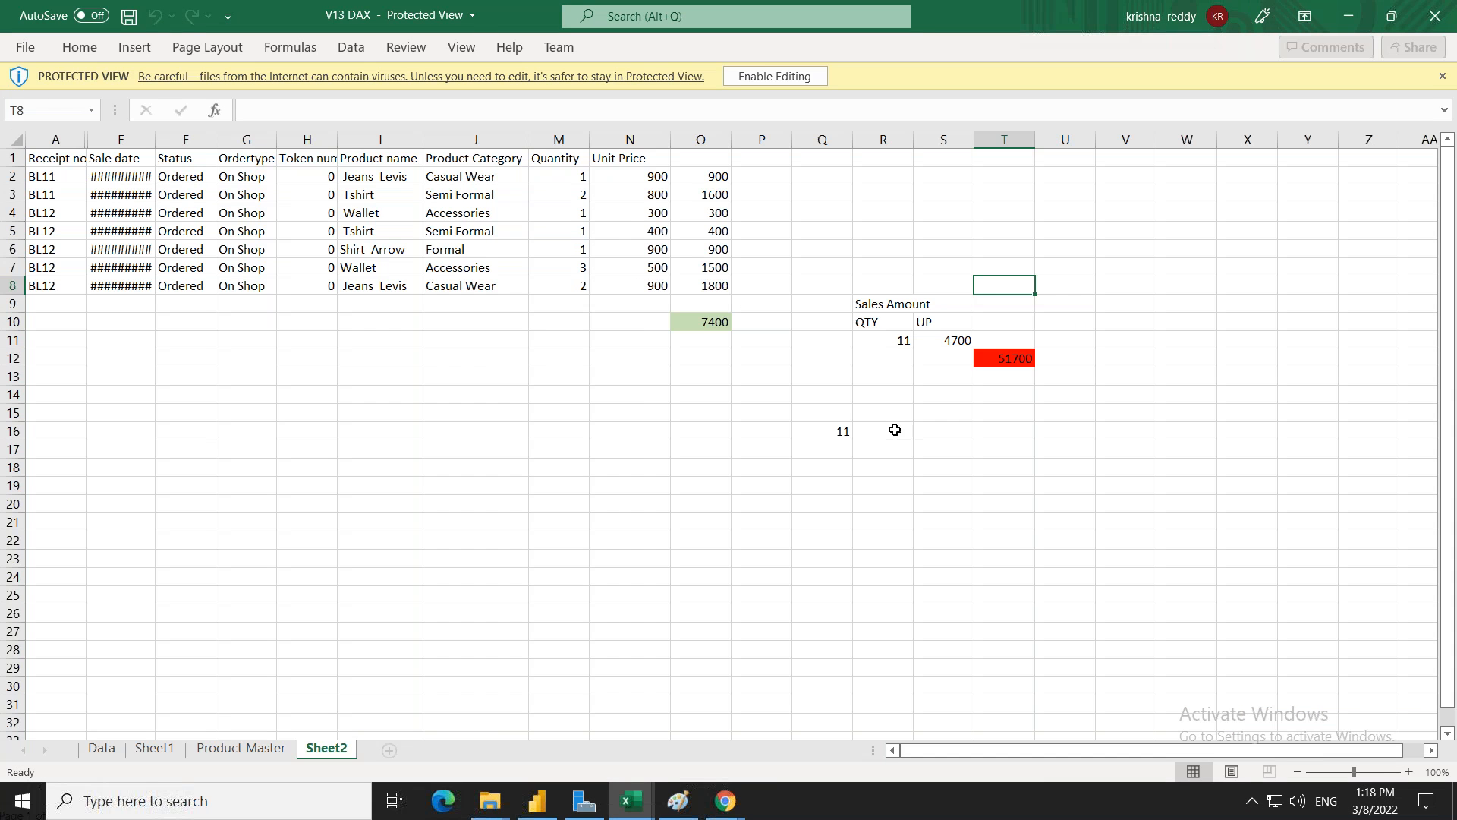
Enable editing for the protected workbook and clear the total in cell O10 on Sheet2
click(702, 324)
right_click(702, 323)
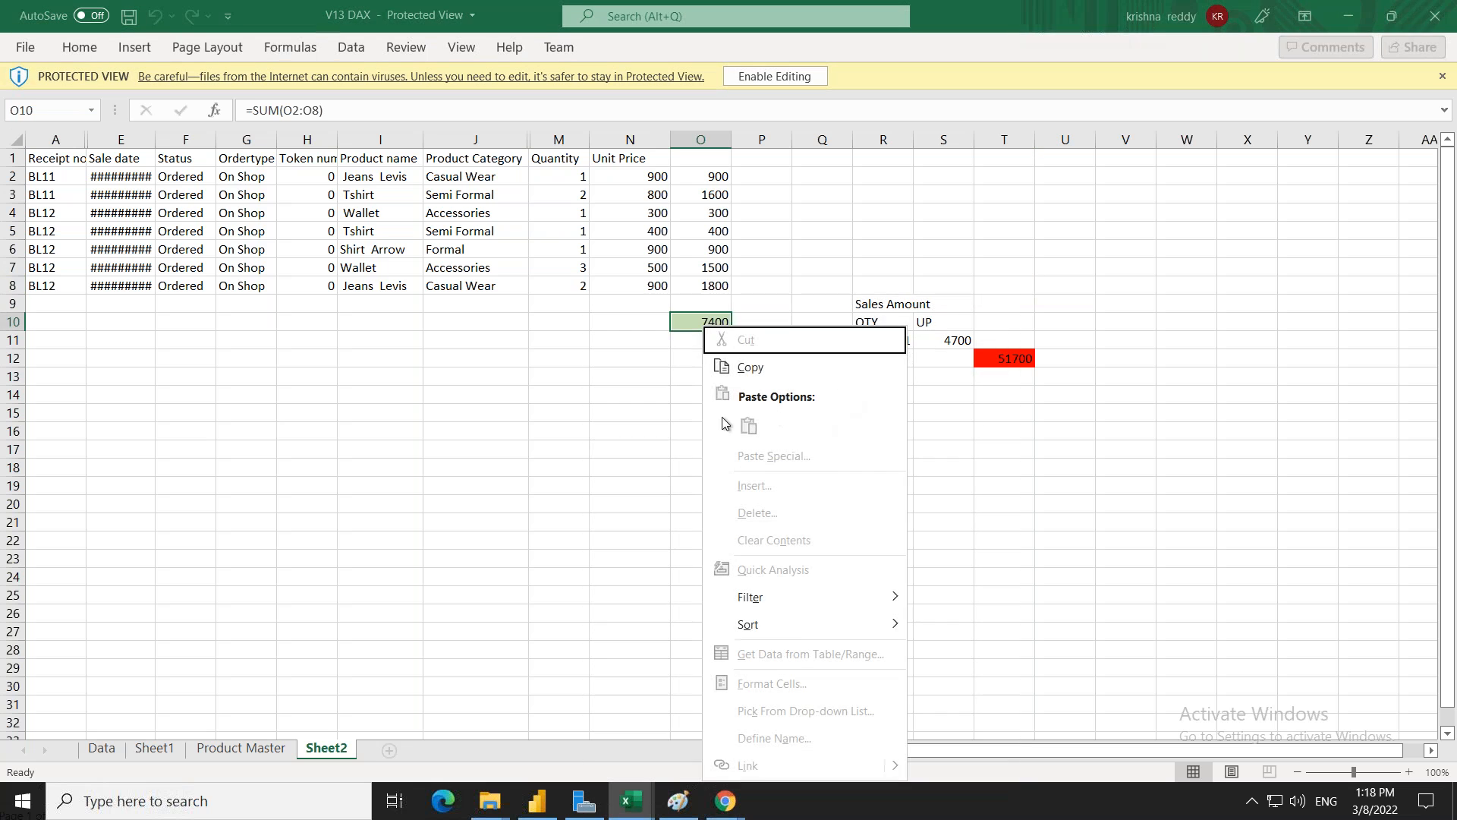
mouse_move(807, 626)
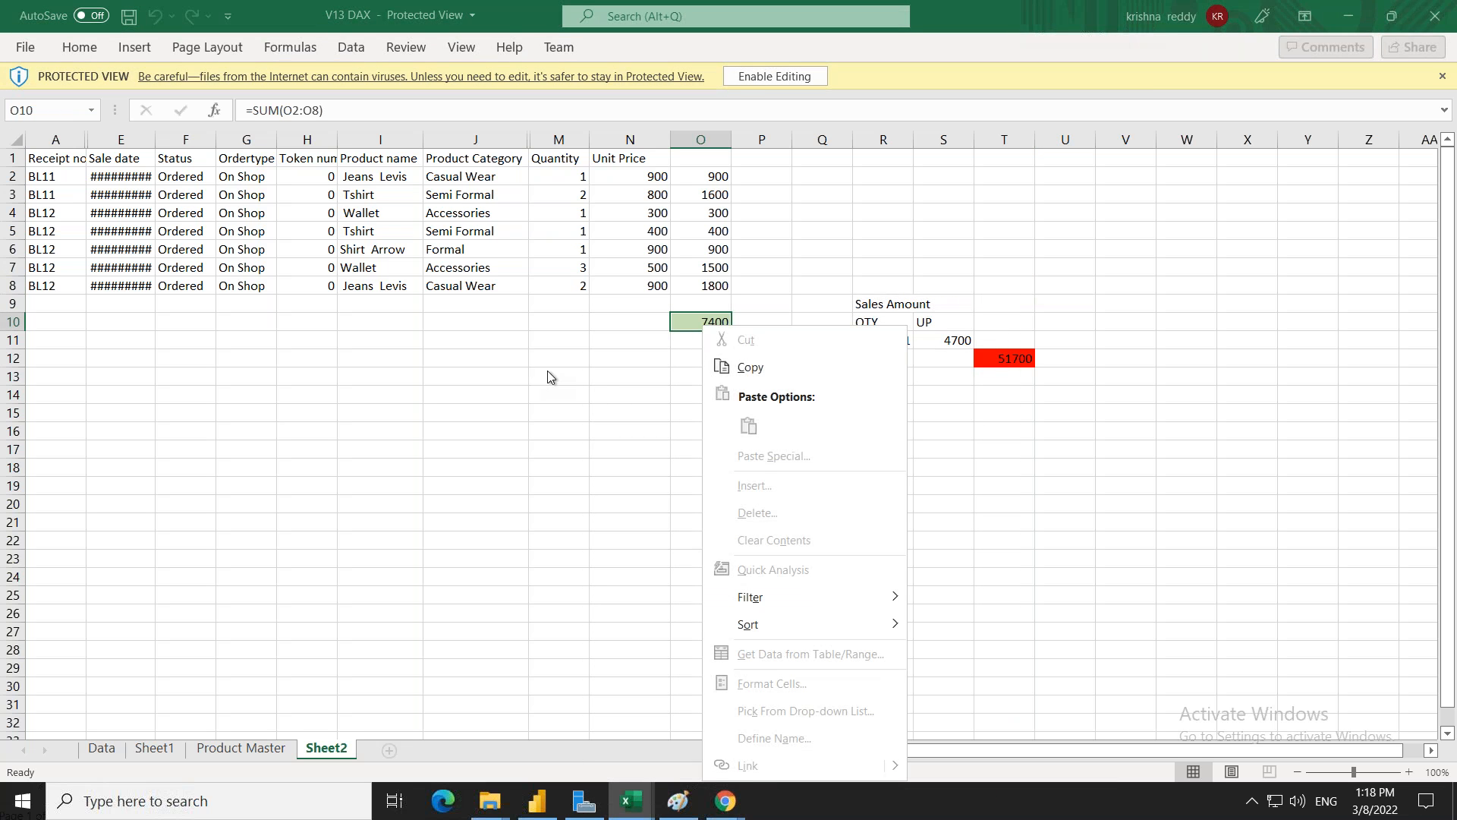
click(708, 325)
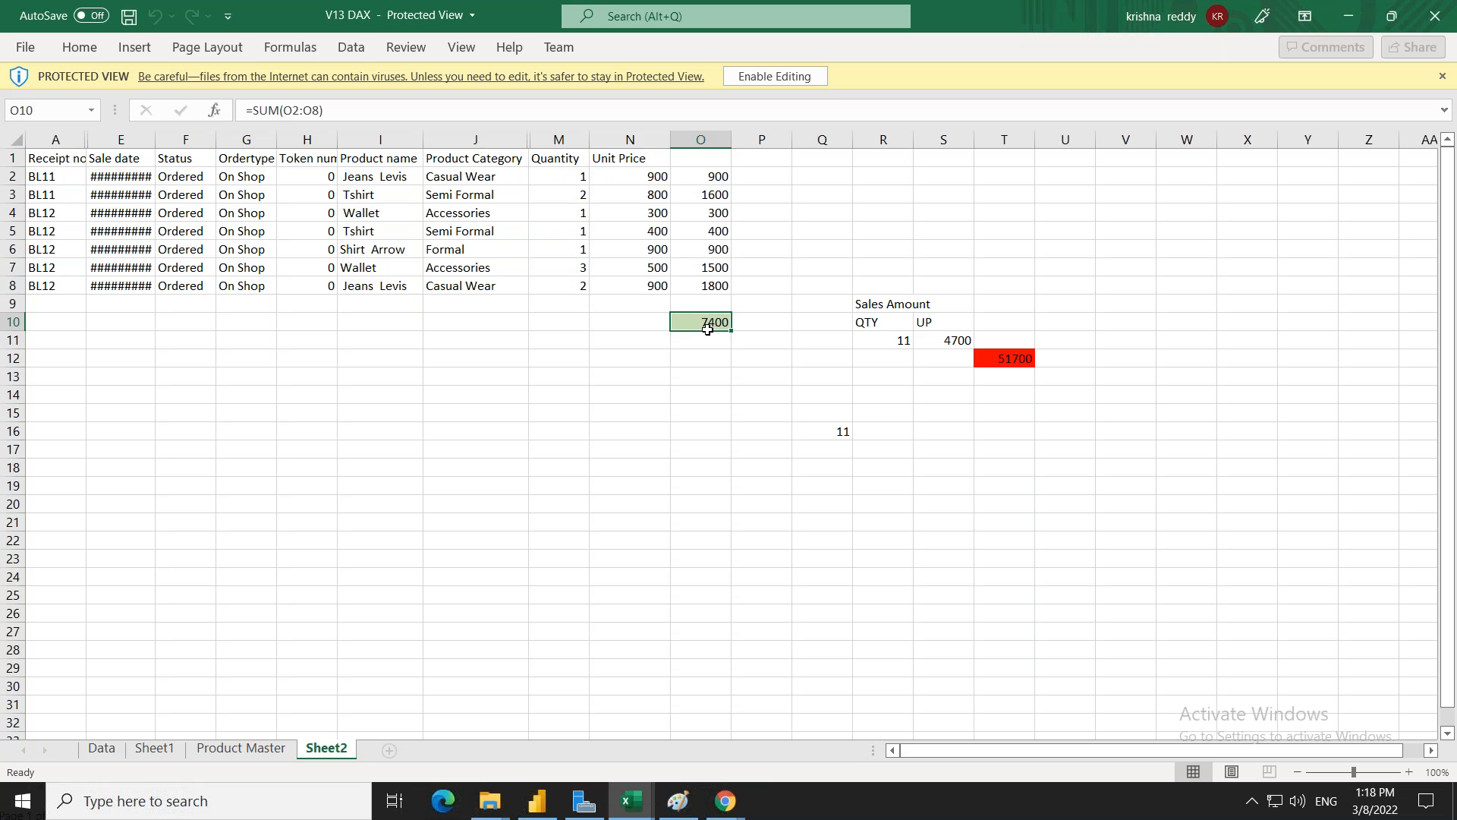
click(685, 376)
click(775, 76)
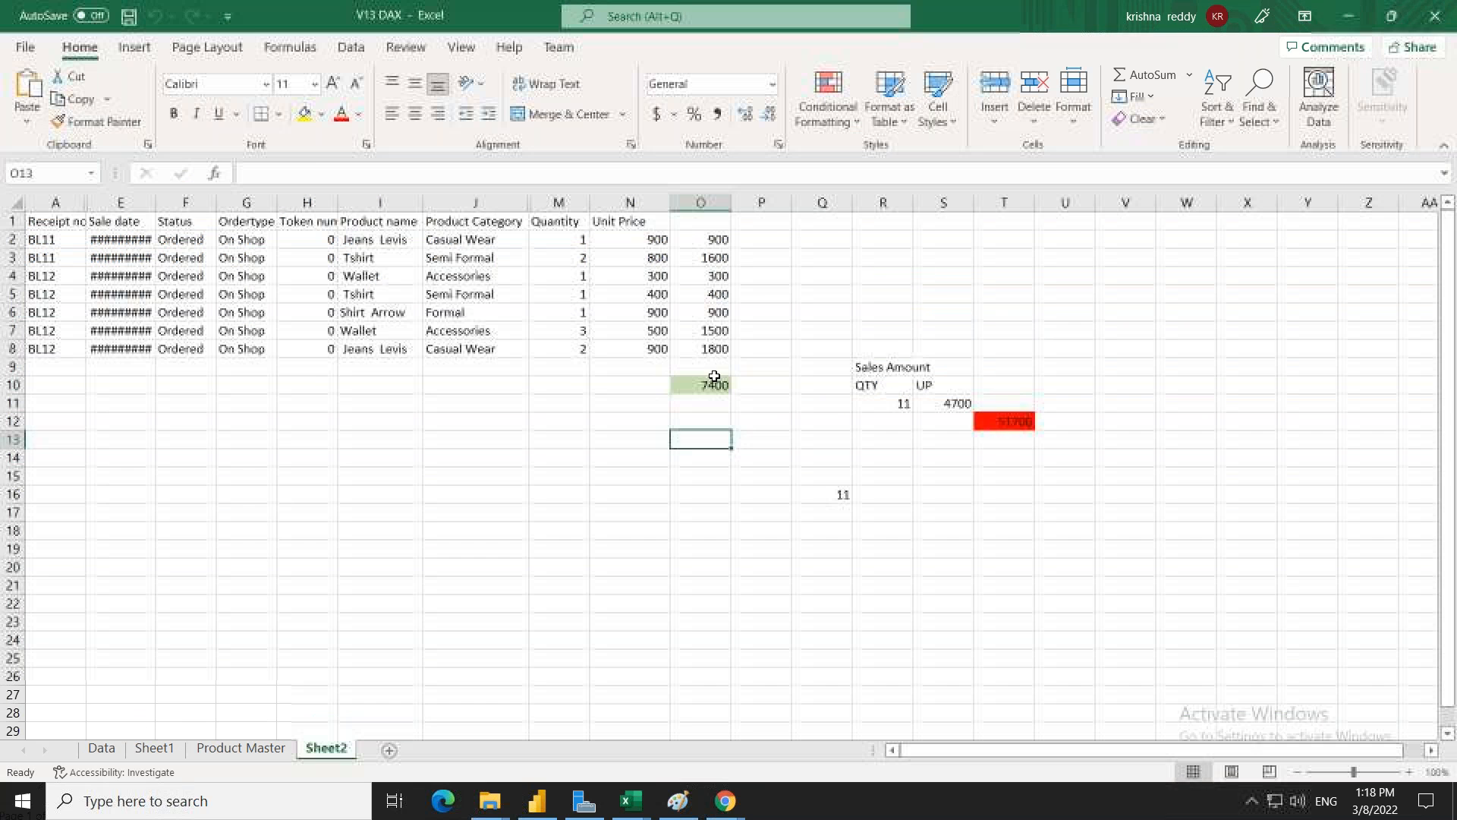
click(709, 385)
key(Delete)
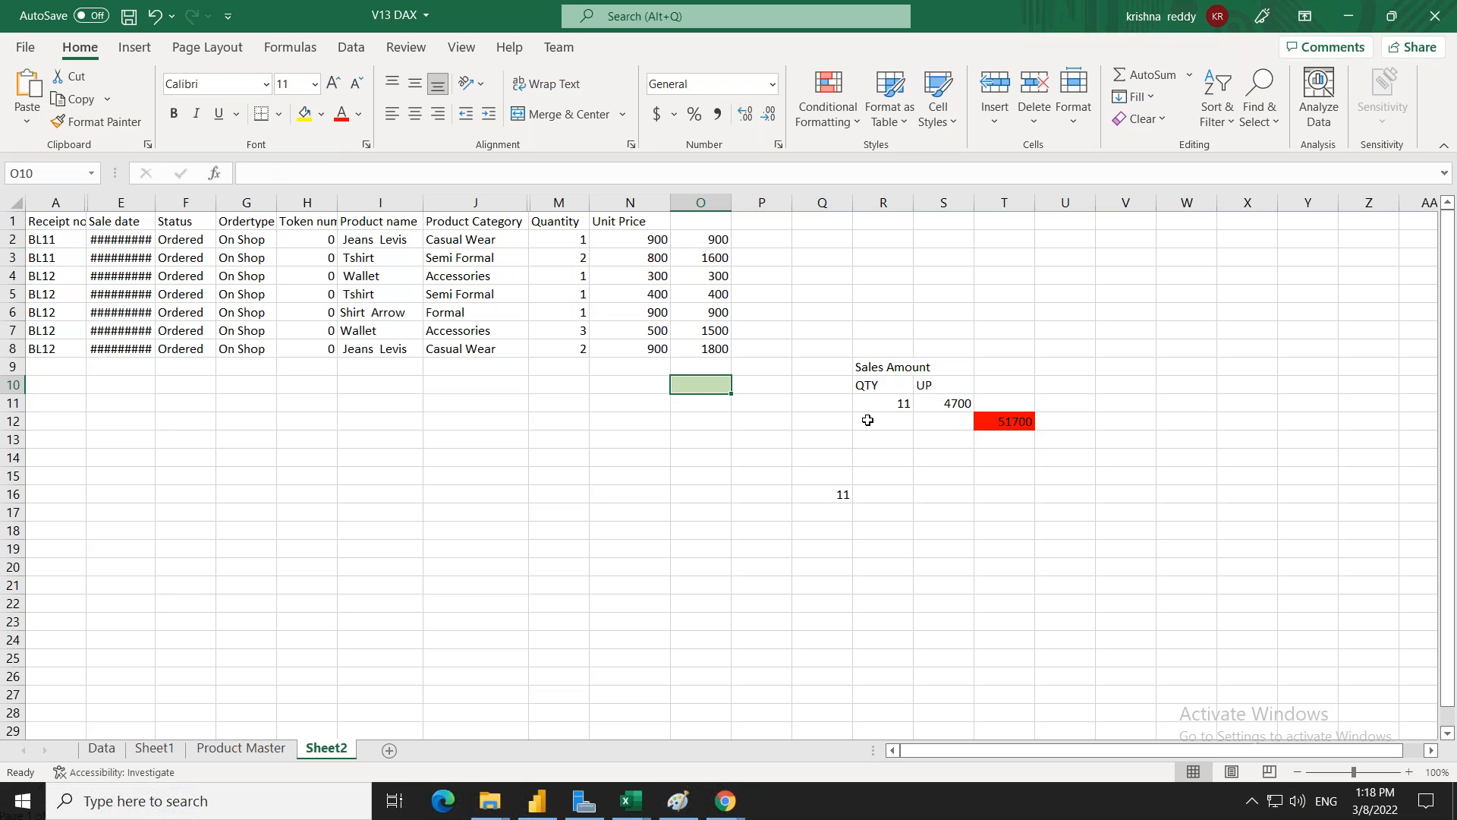
Clear the QTY and UP values in R11 and S11, the red product cell T12, and the stray value in Q16
click(905, 406)
key(Delete)
click(945, 402)
key(Delete)
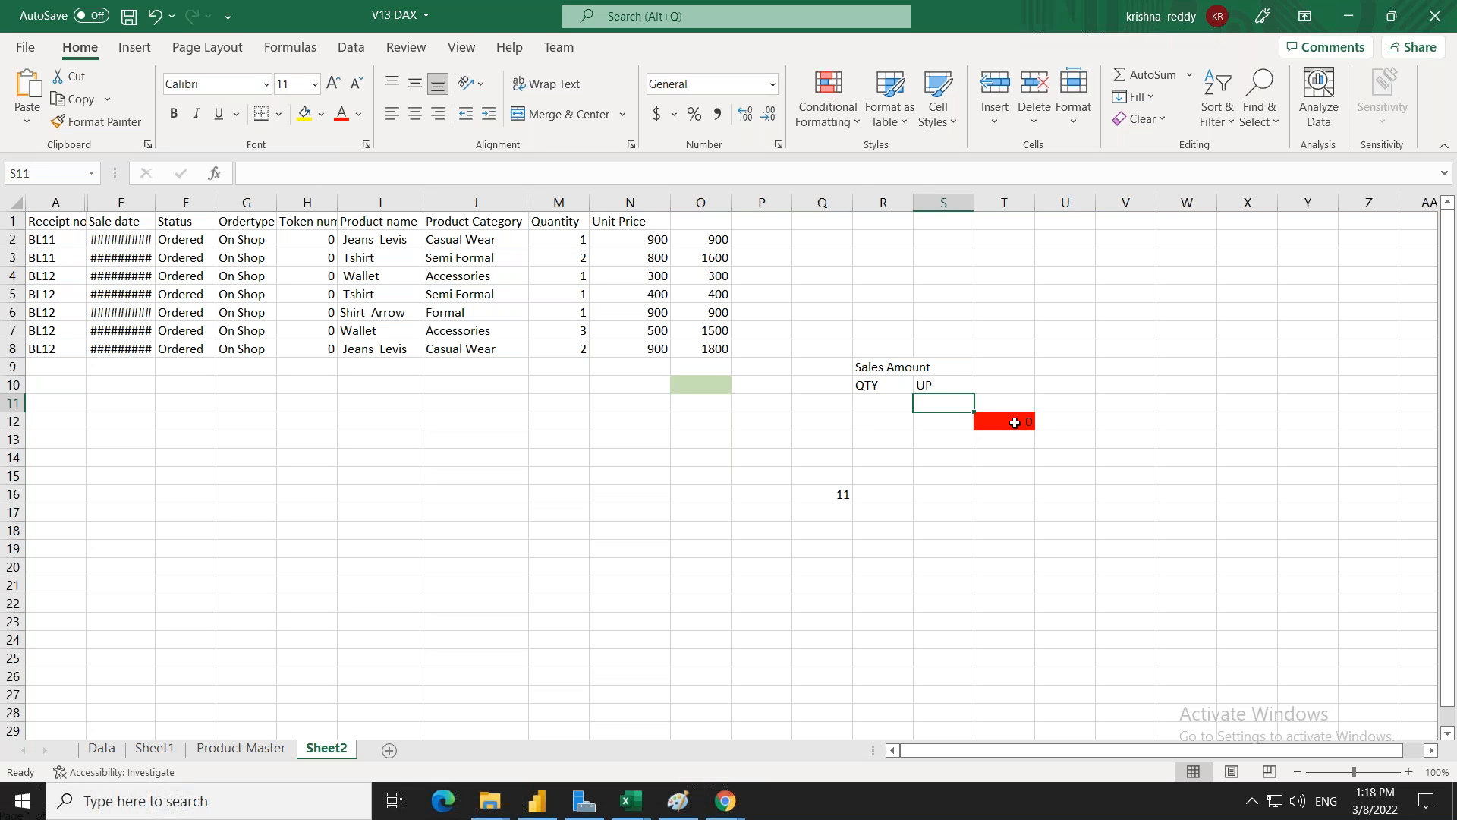
click(1014, 423)
key(Delete)
click(842, 495)
key(Delete)
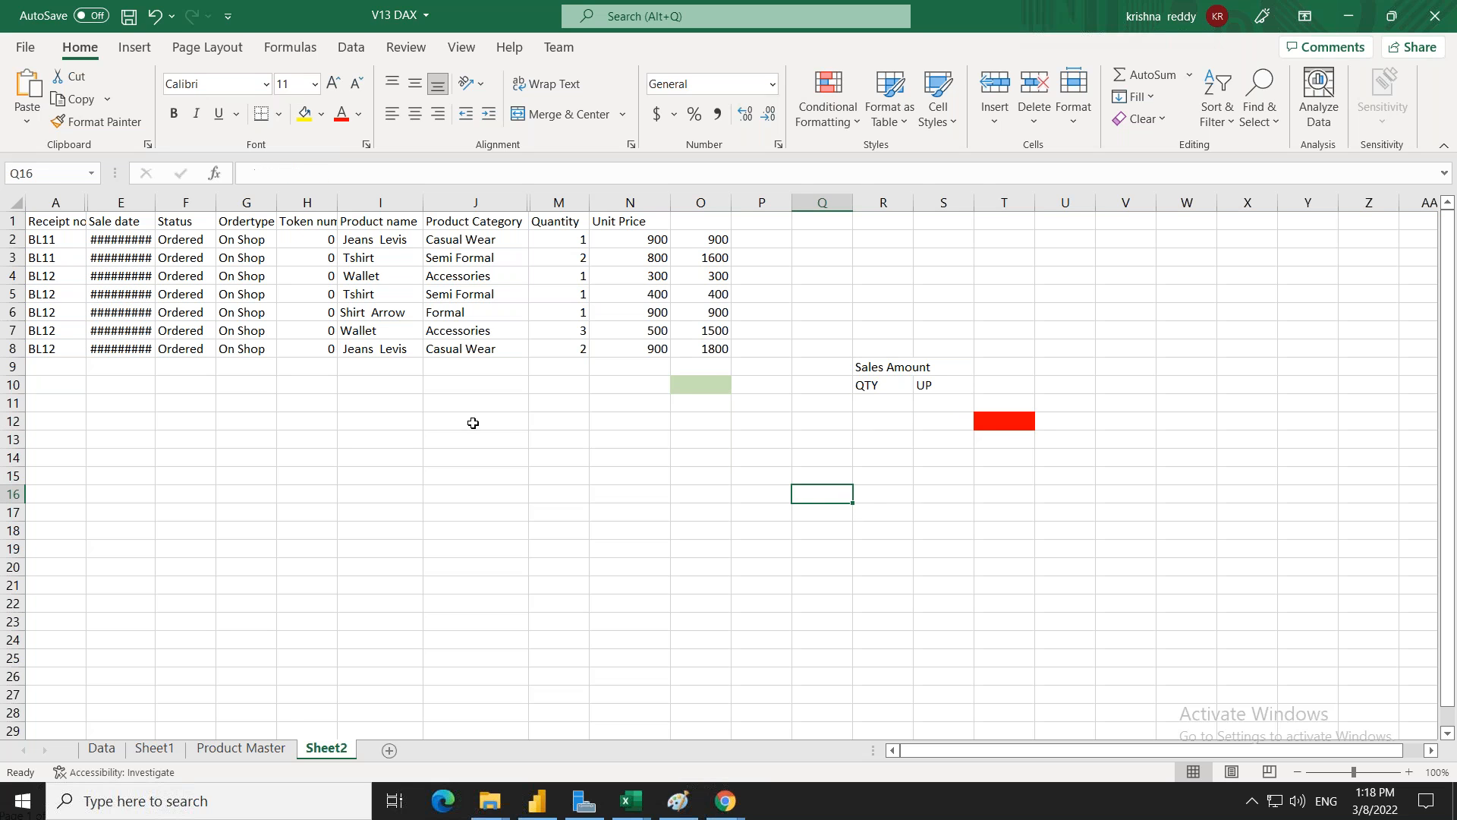
click(734, 480)
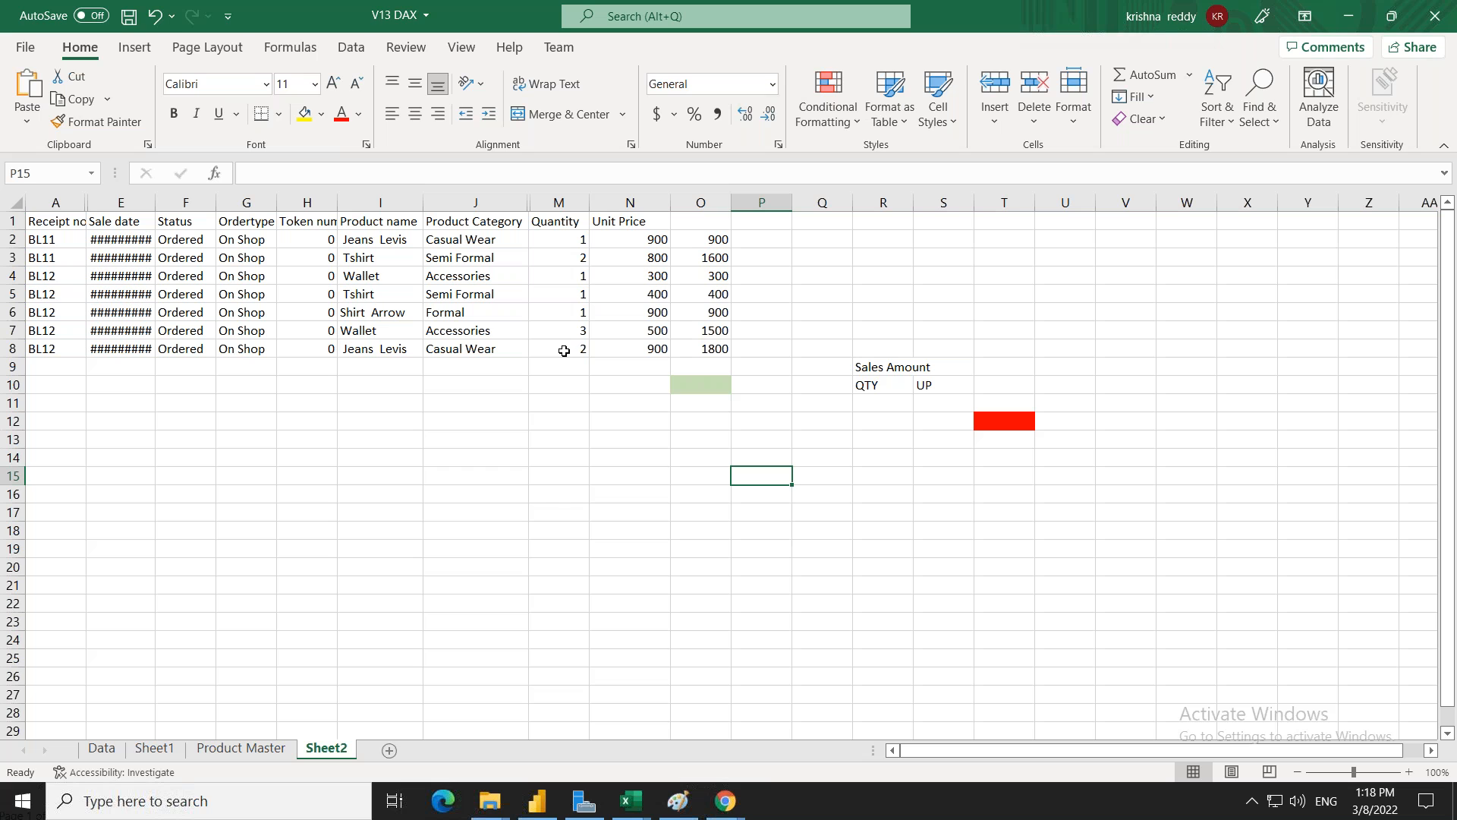
Clear the row-by-row sales amounts in column O beside Unit Price
click(706, 203)
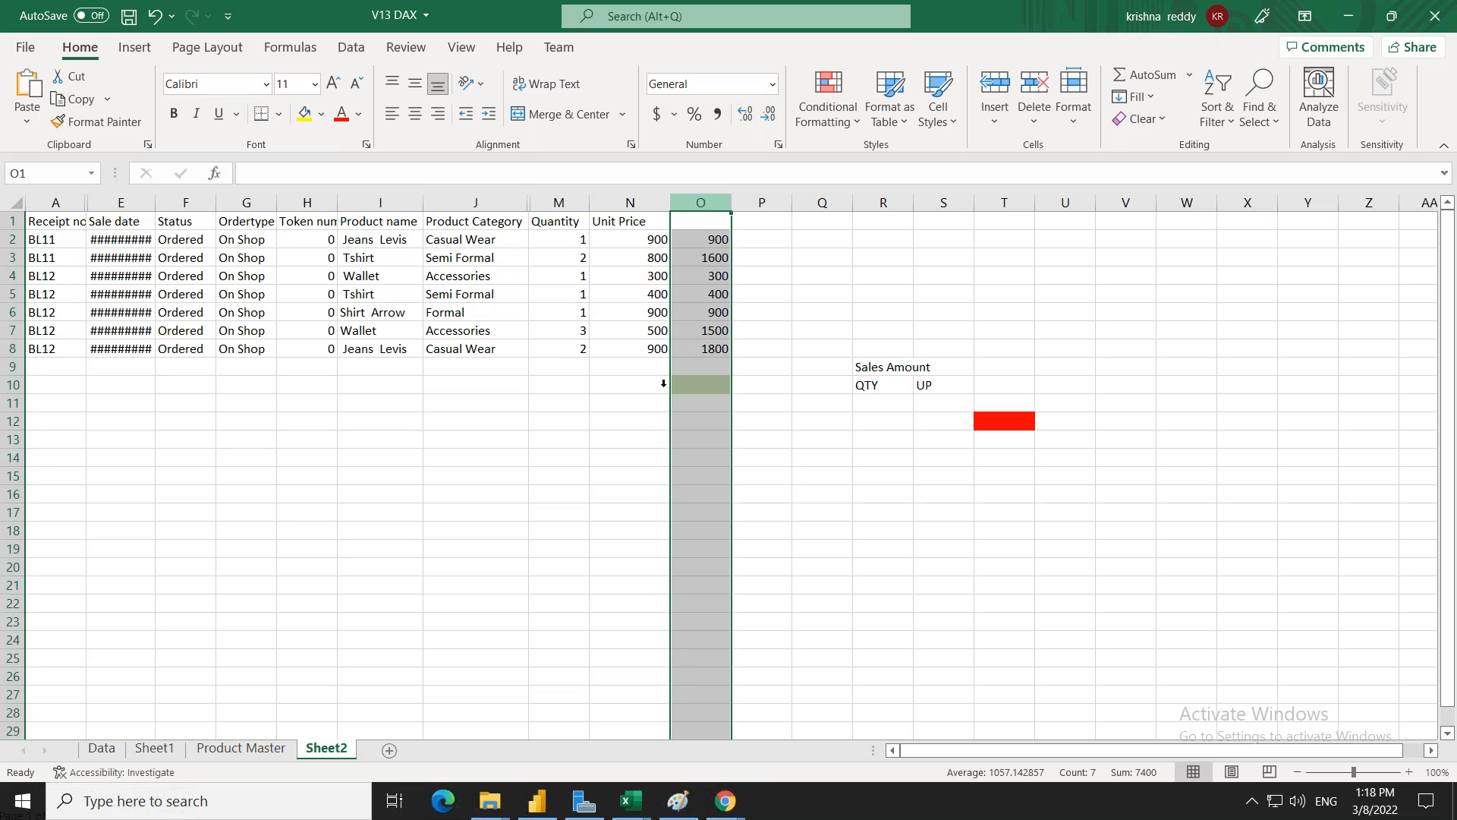
click(703, 255)
click(703, 238)
click(701, 202)
key(Delete)
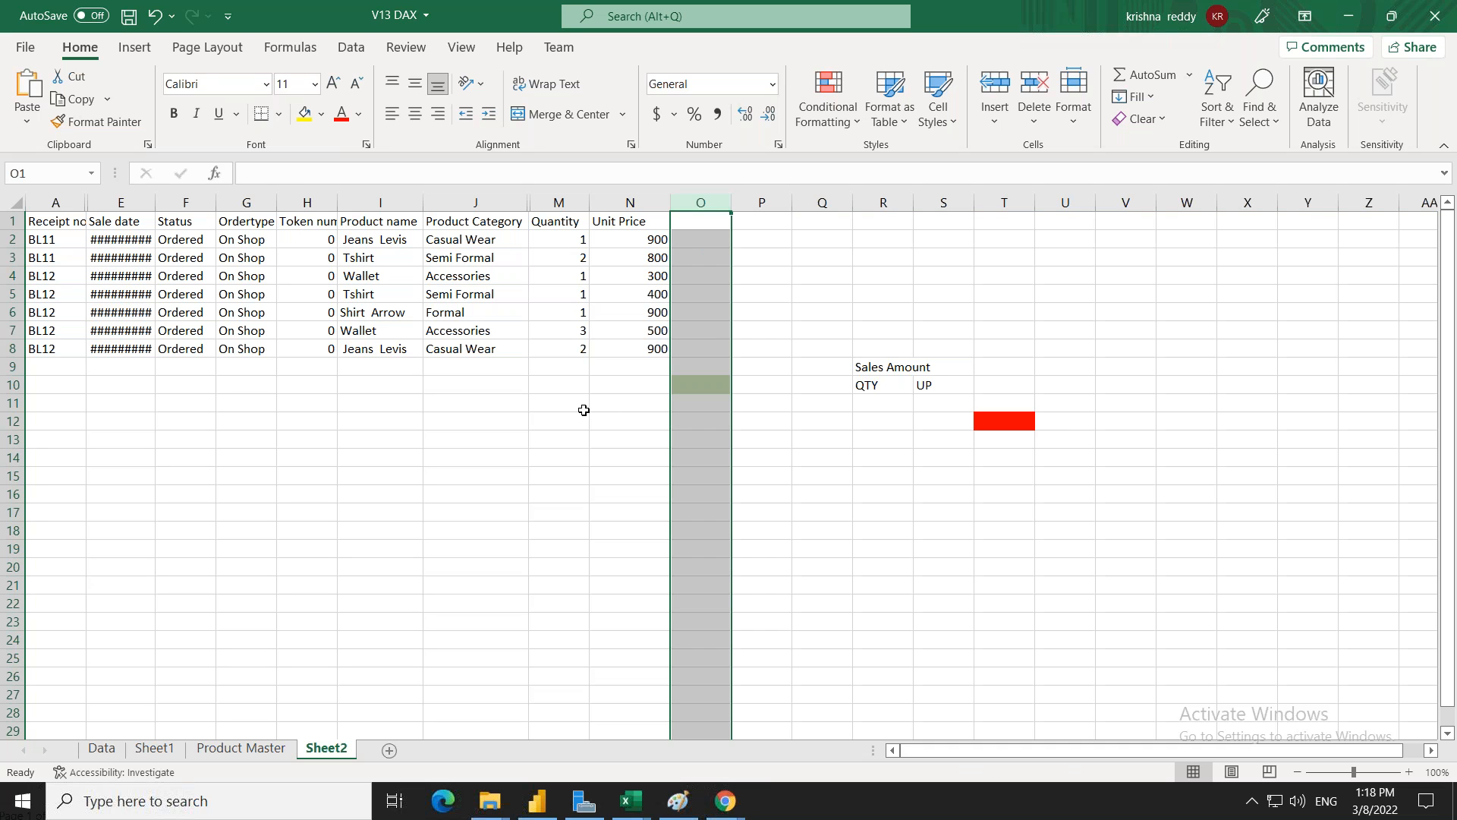
click(583, 404)
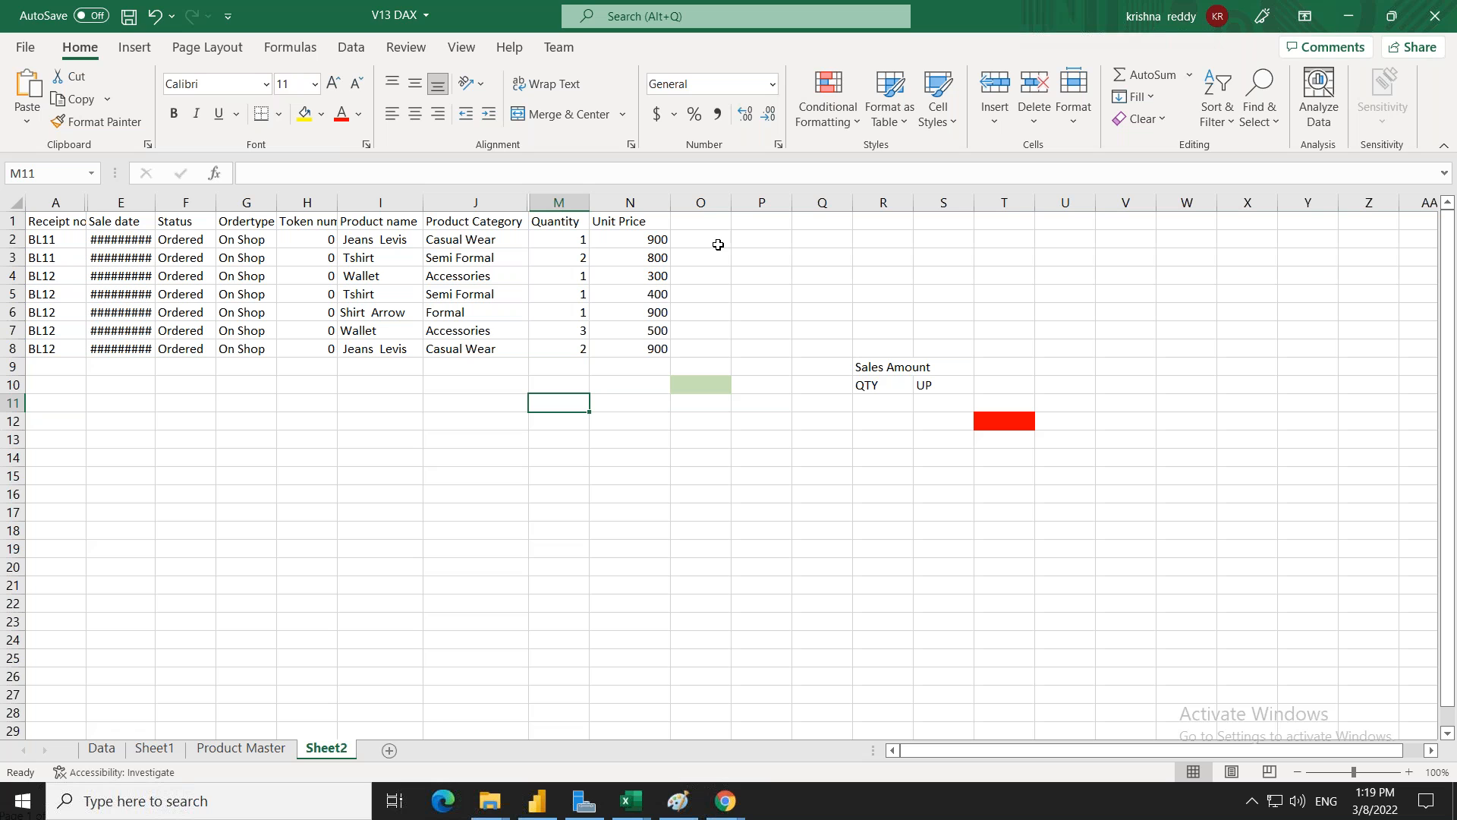
Select the Quantity values in M2:M8
drag(566, 238, 576, 352)
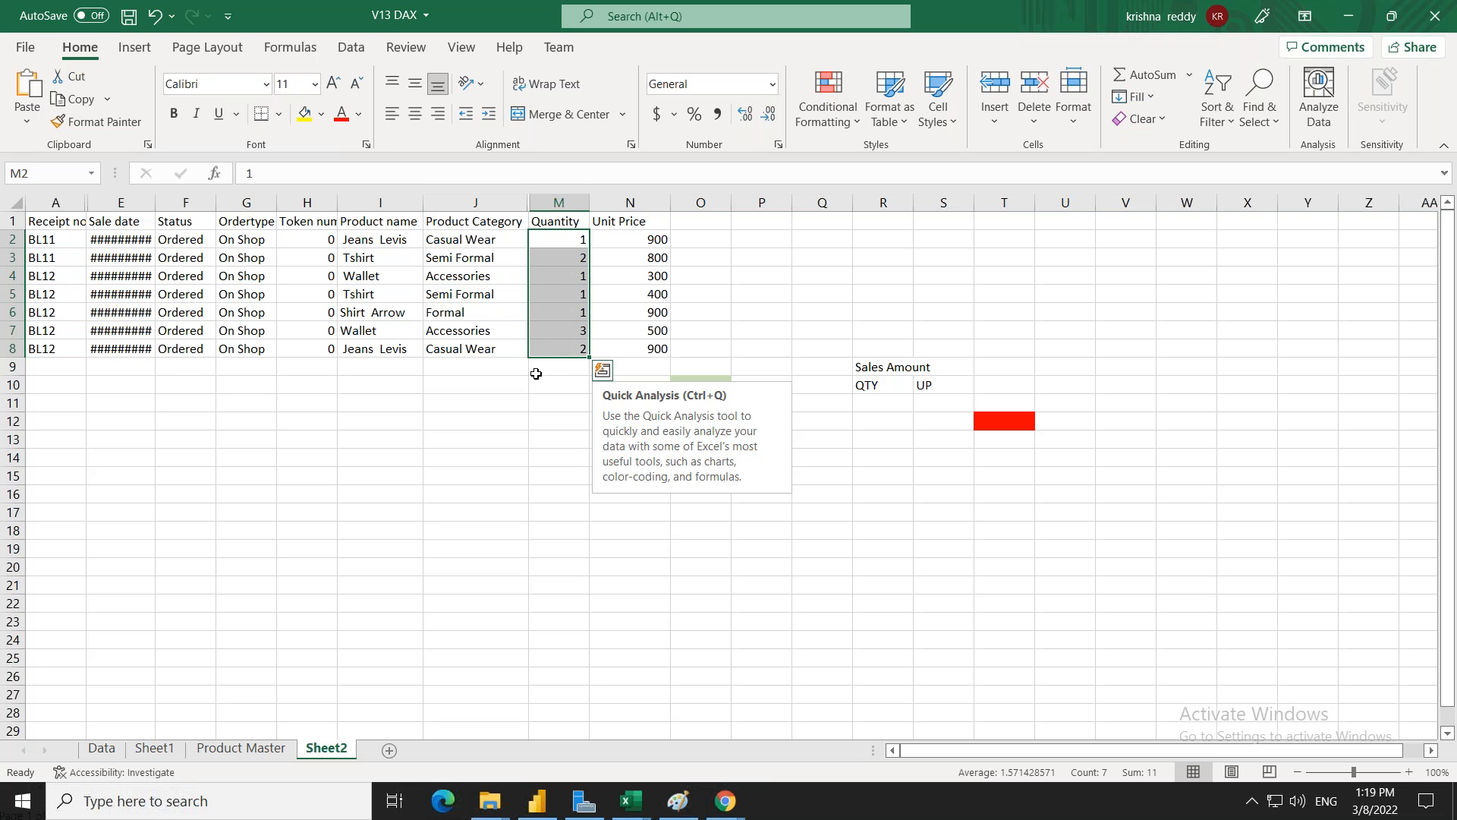
Enter 11 in R11 under QTY and 4700 in S11 under UP
click(883, 406)
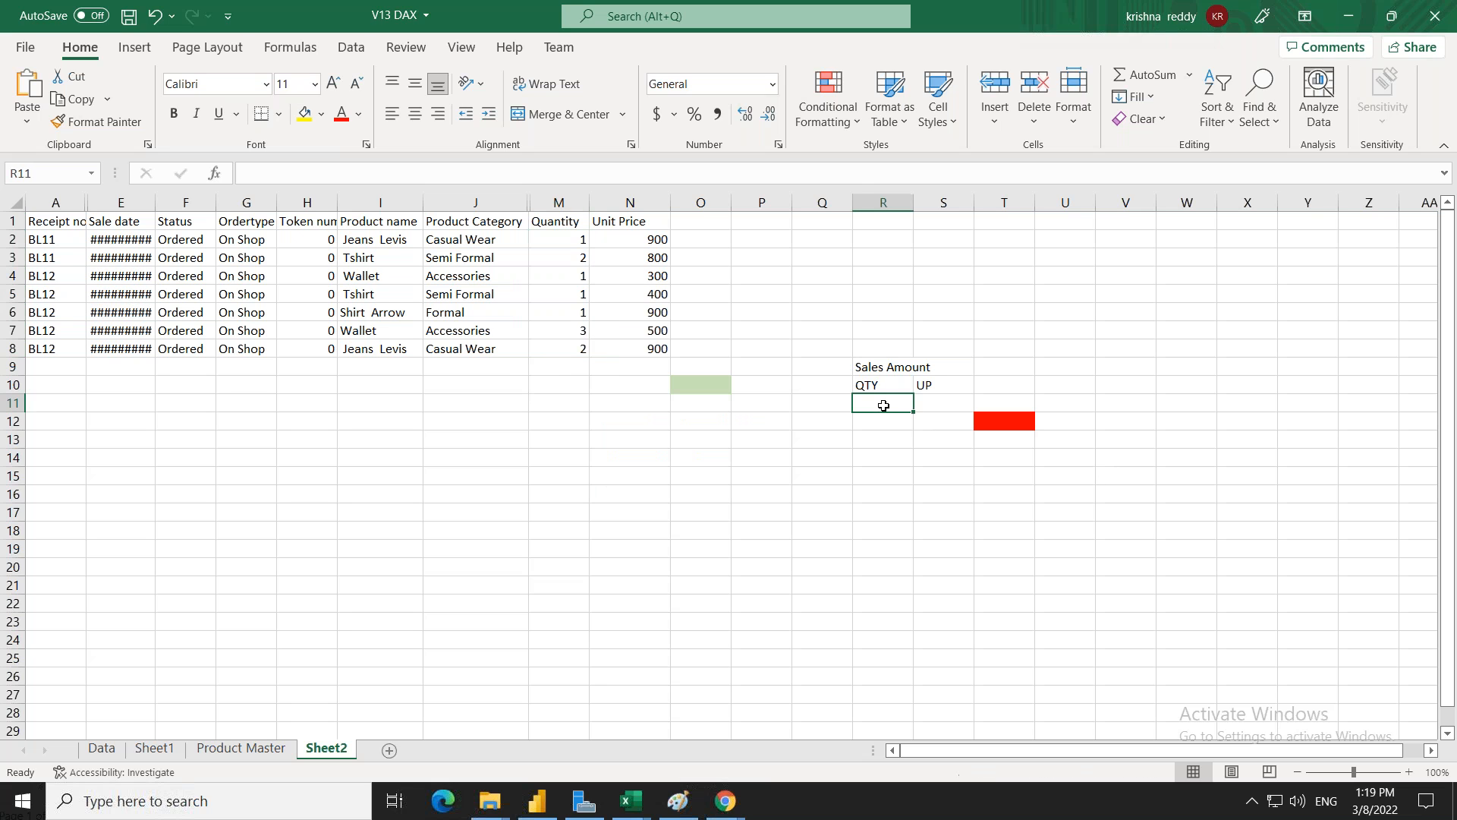
text(11)
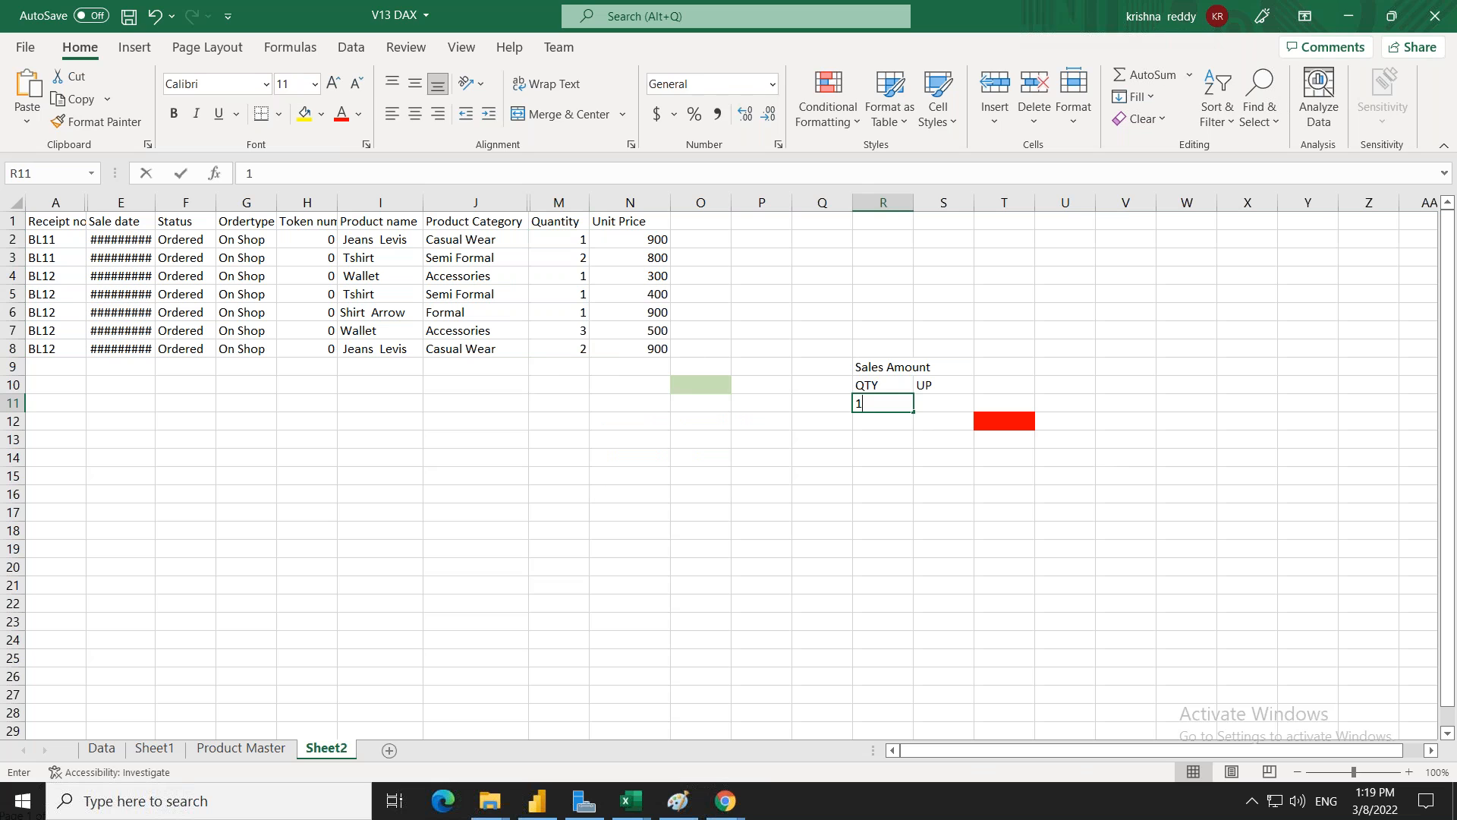
click(943, 404)
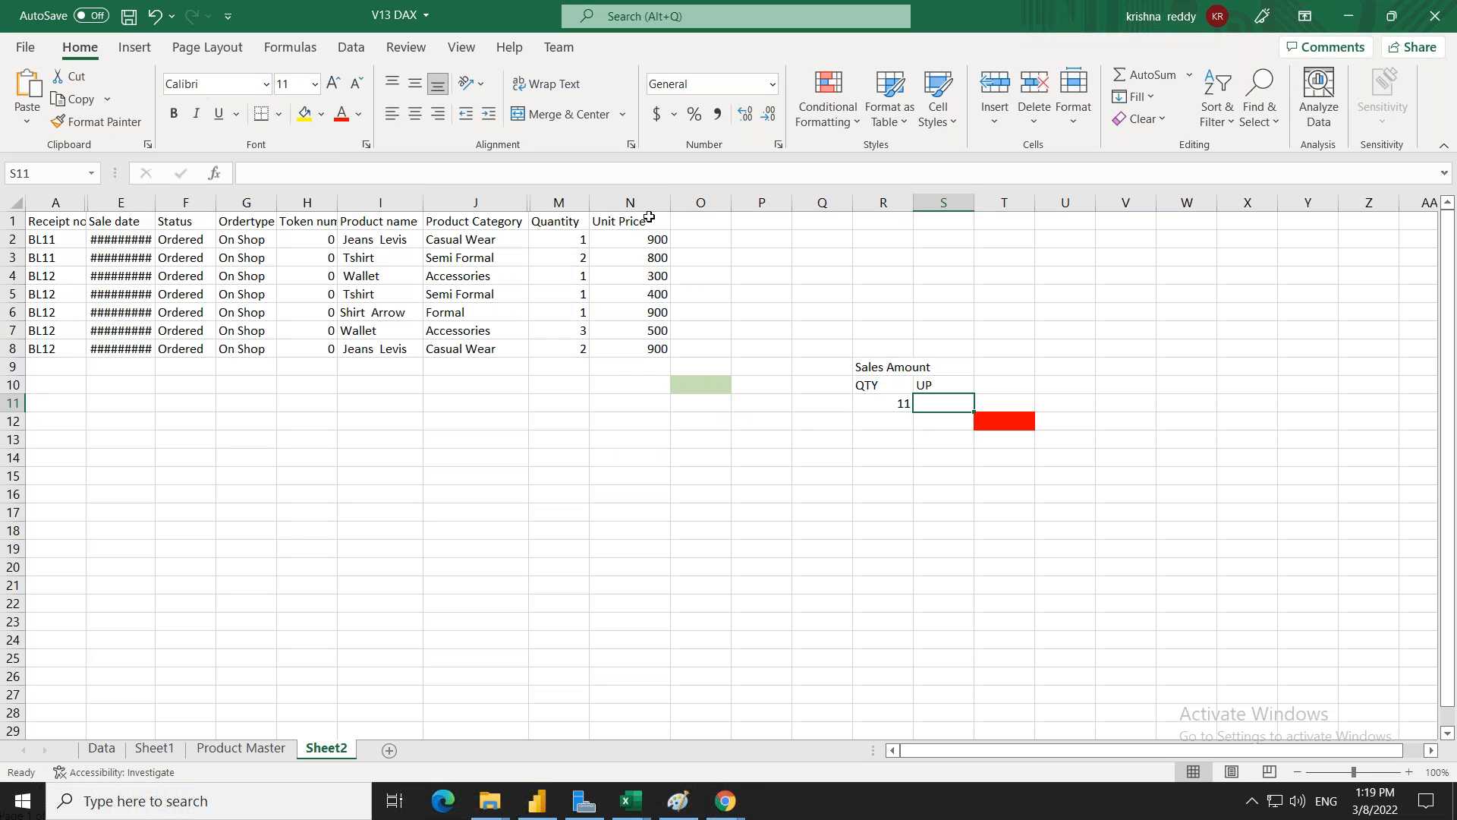
drag(644, 220, 658, 351)
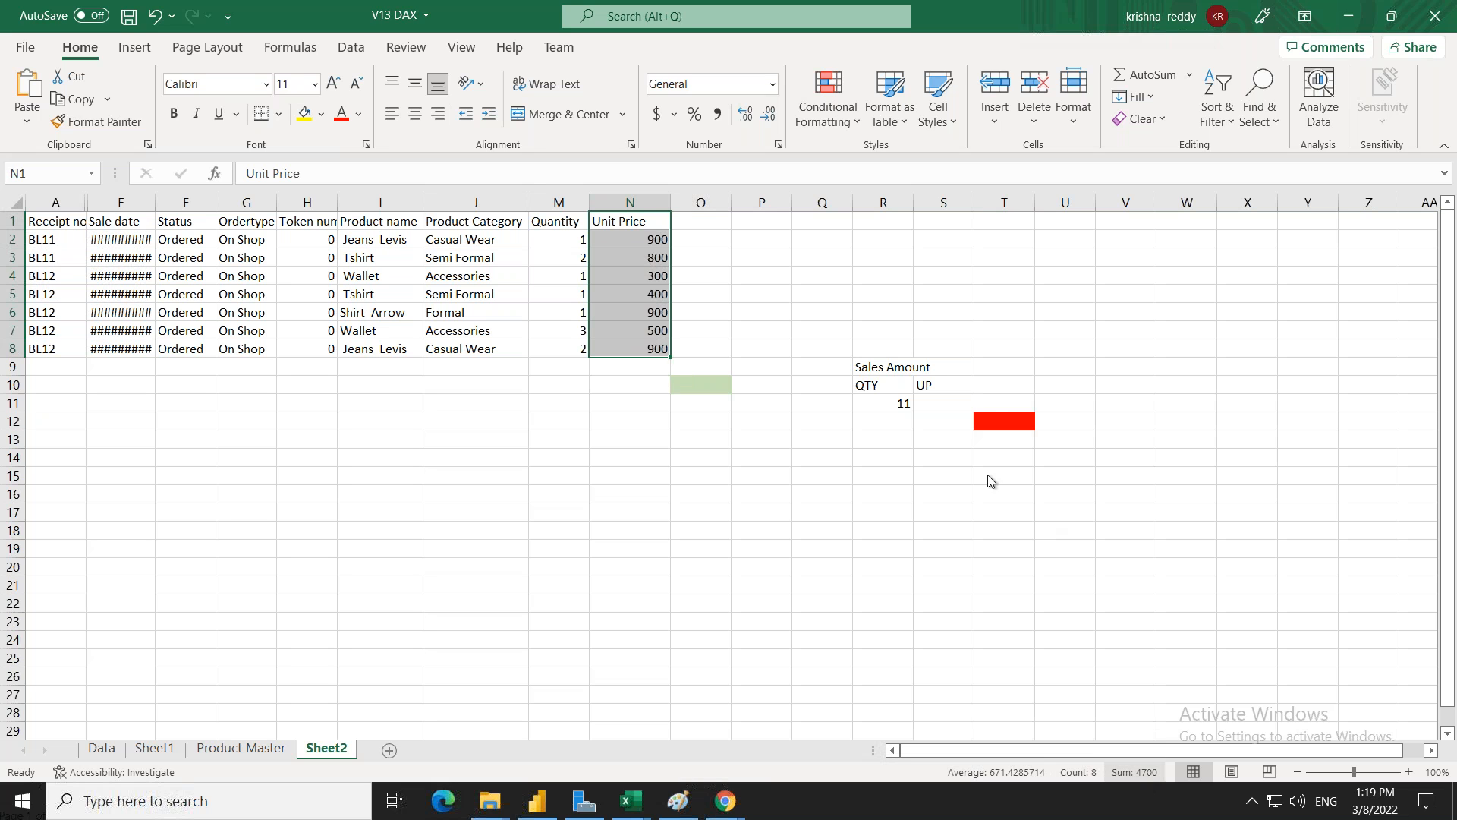
click(944, 404)
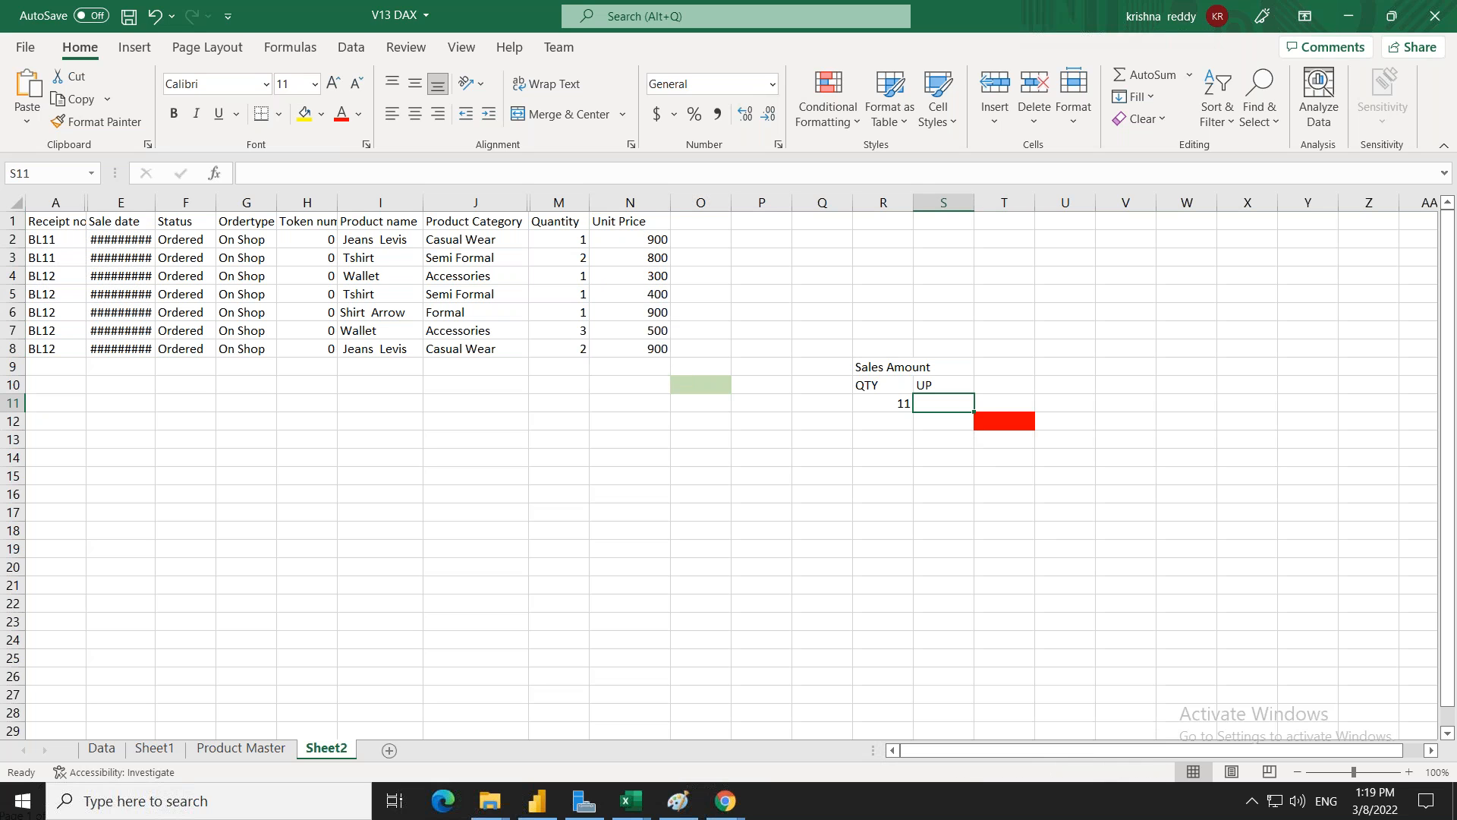
text(4700)
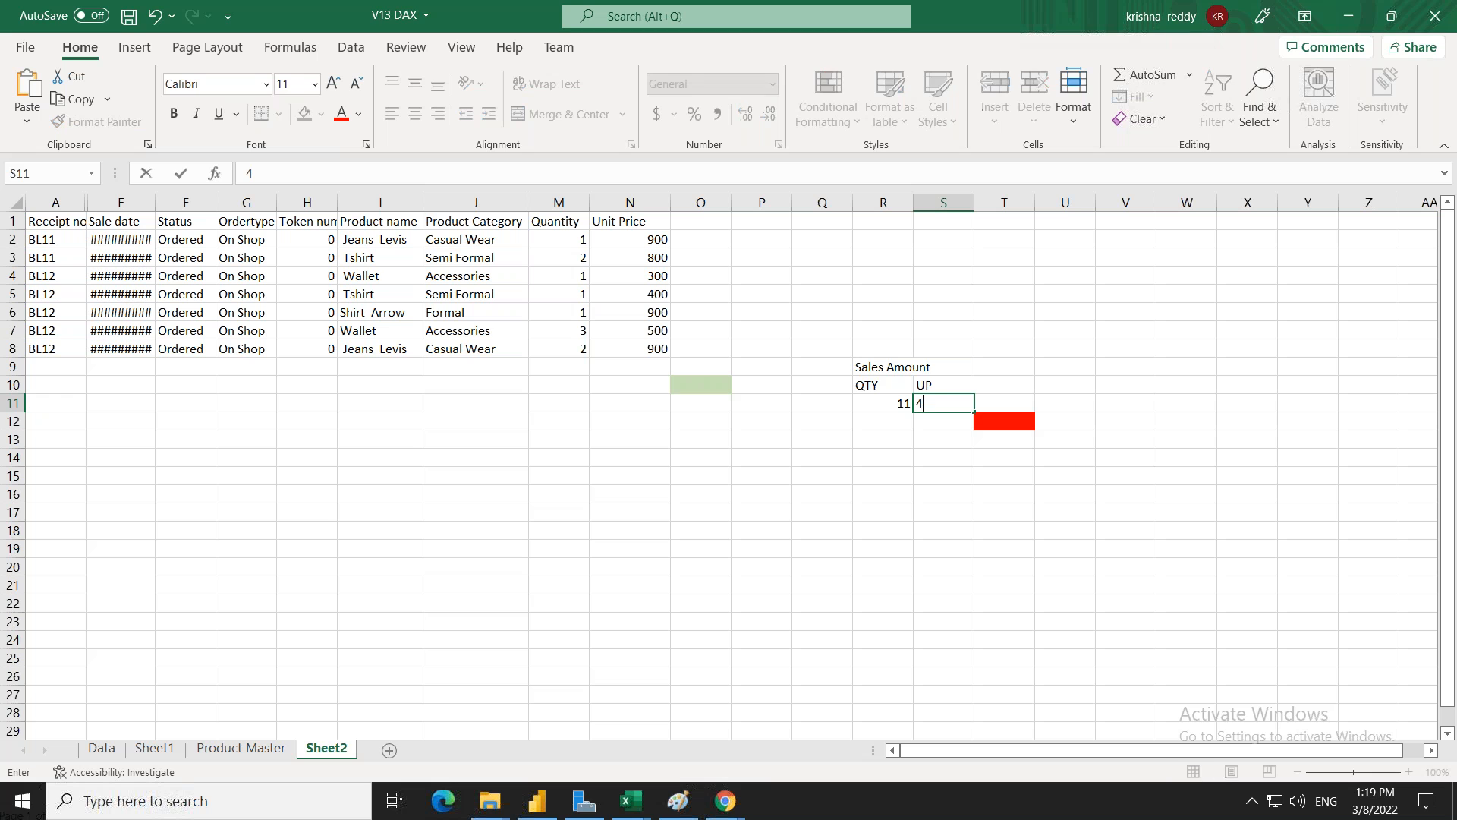
click(884, 421)
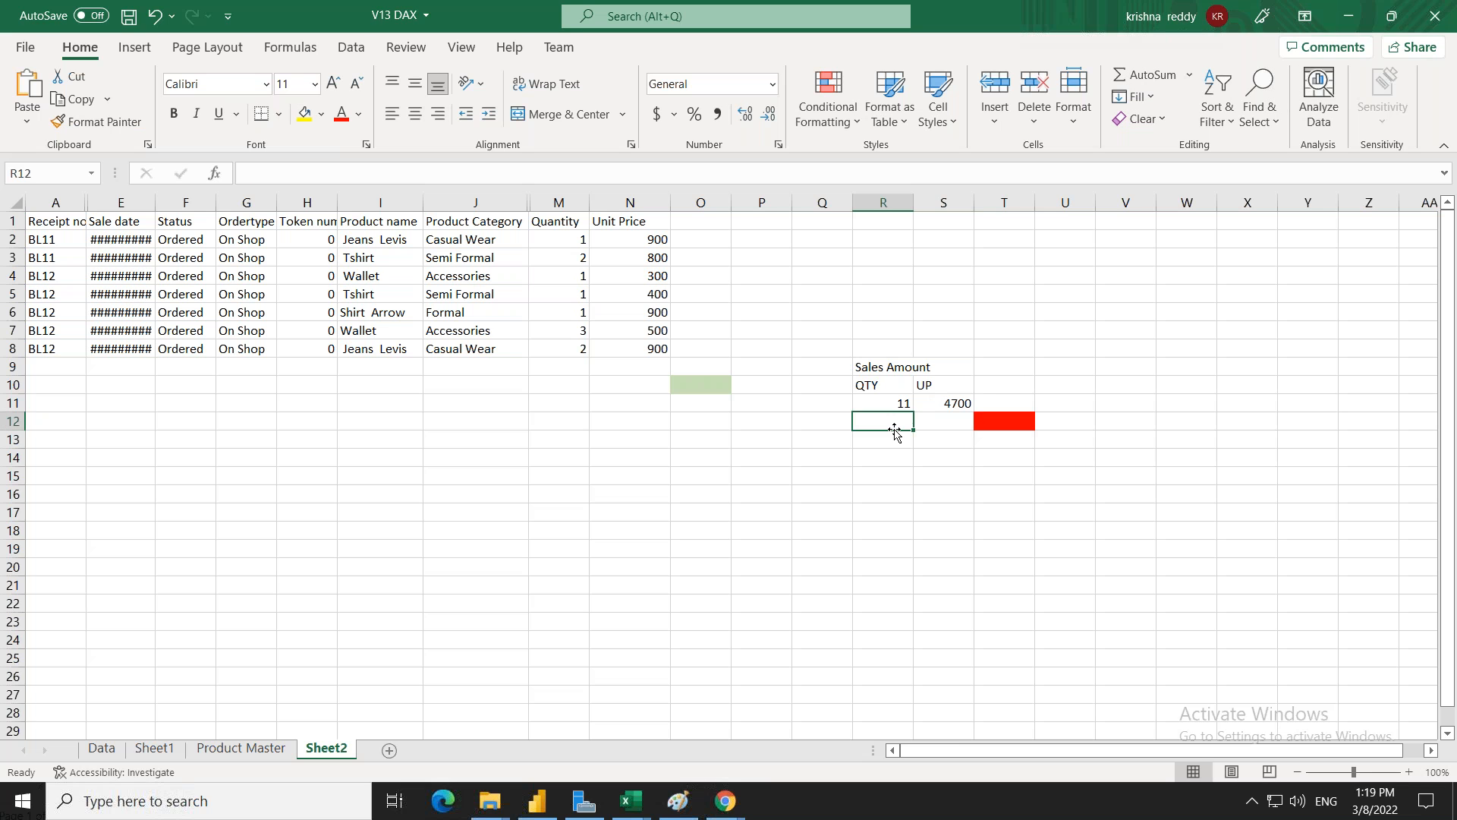
Try to multiply the quantity in R11 by the unit price in S11 in cell R13, and autofit column R
click(904, 442)
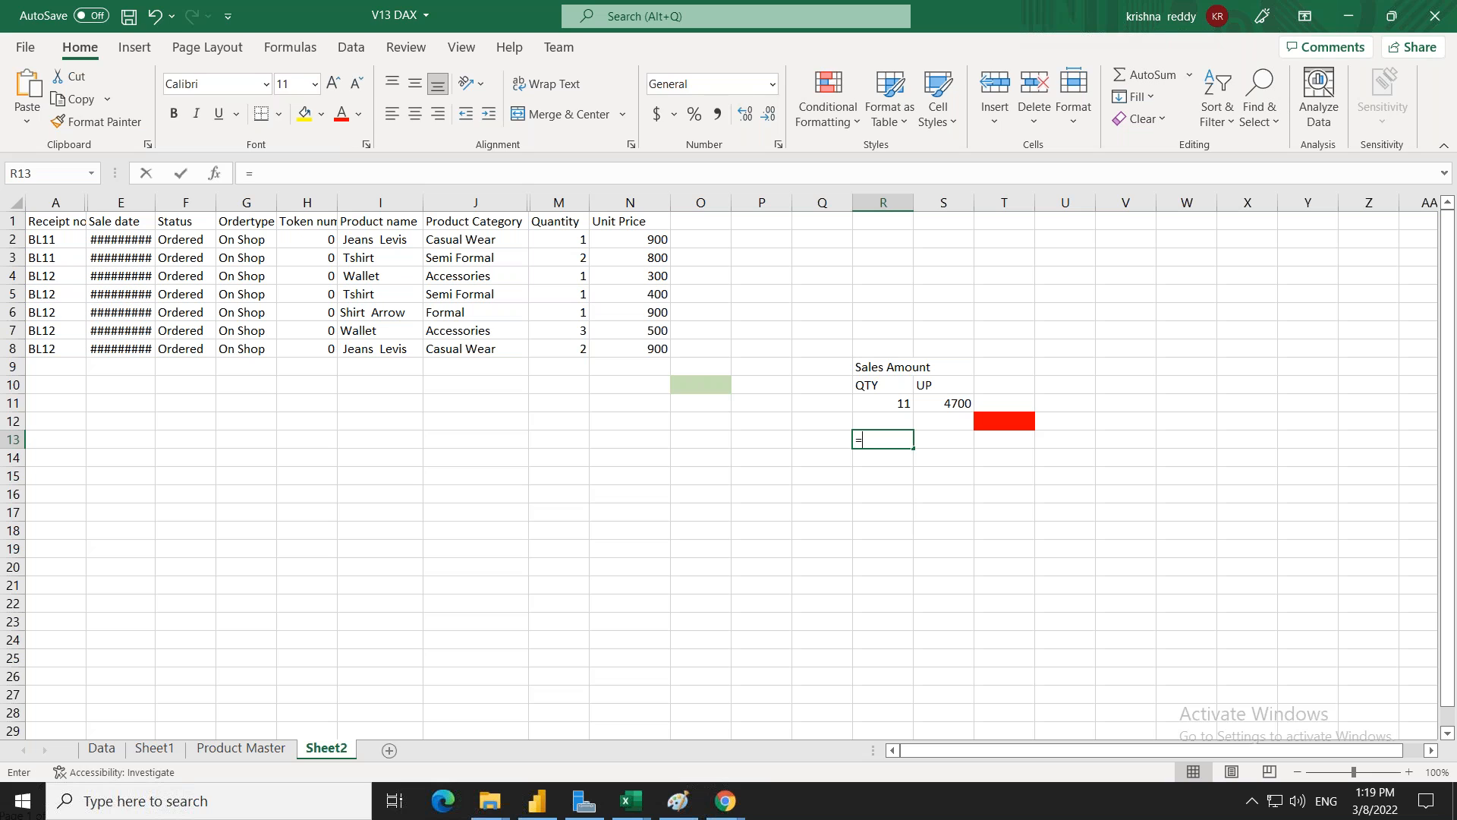
text(=)
click(898, 398)
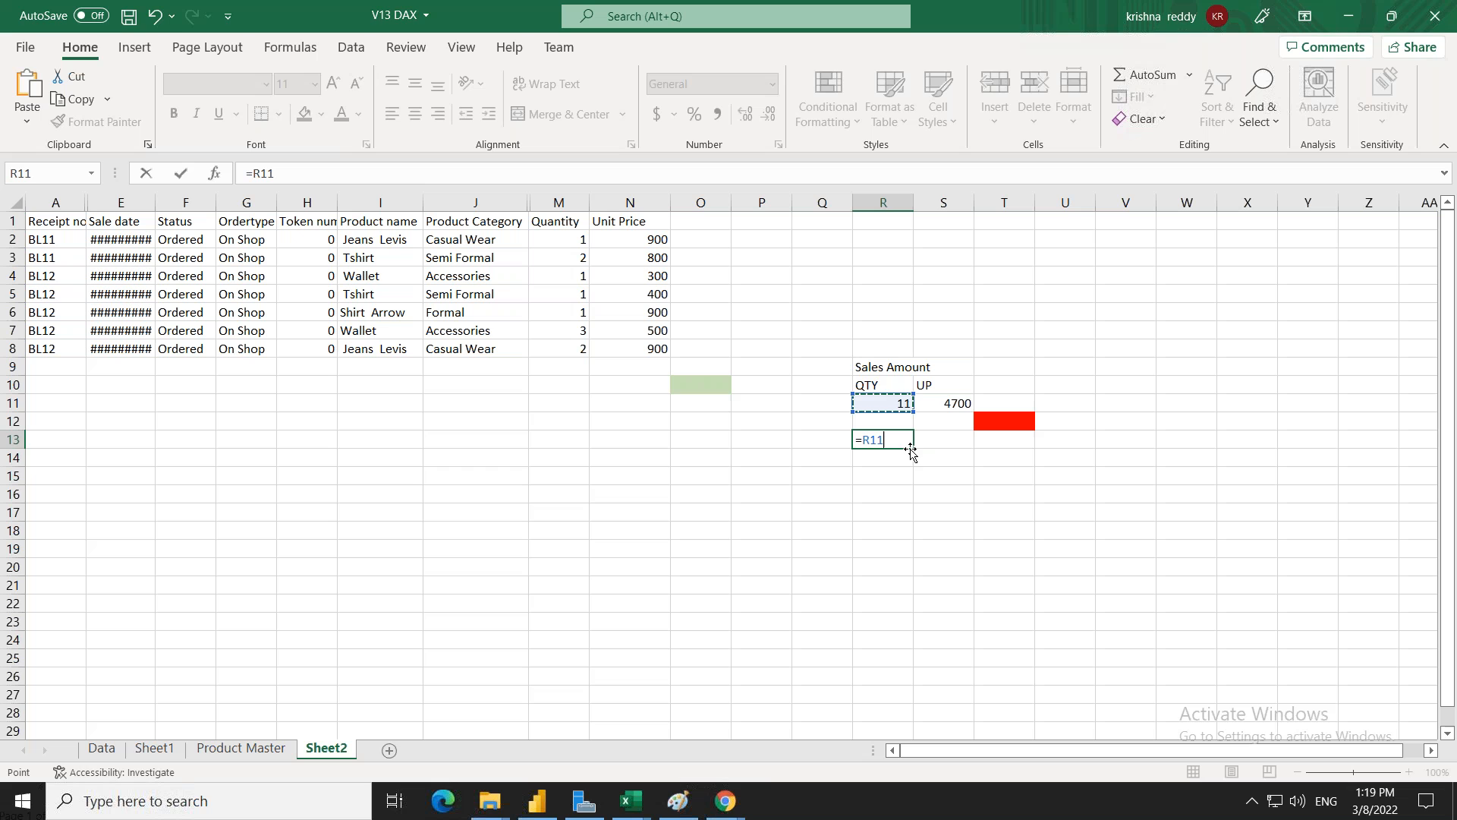
text(*)
click(953, 403)
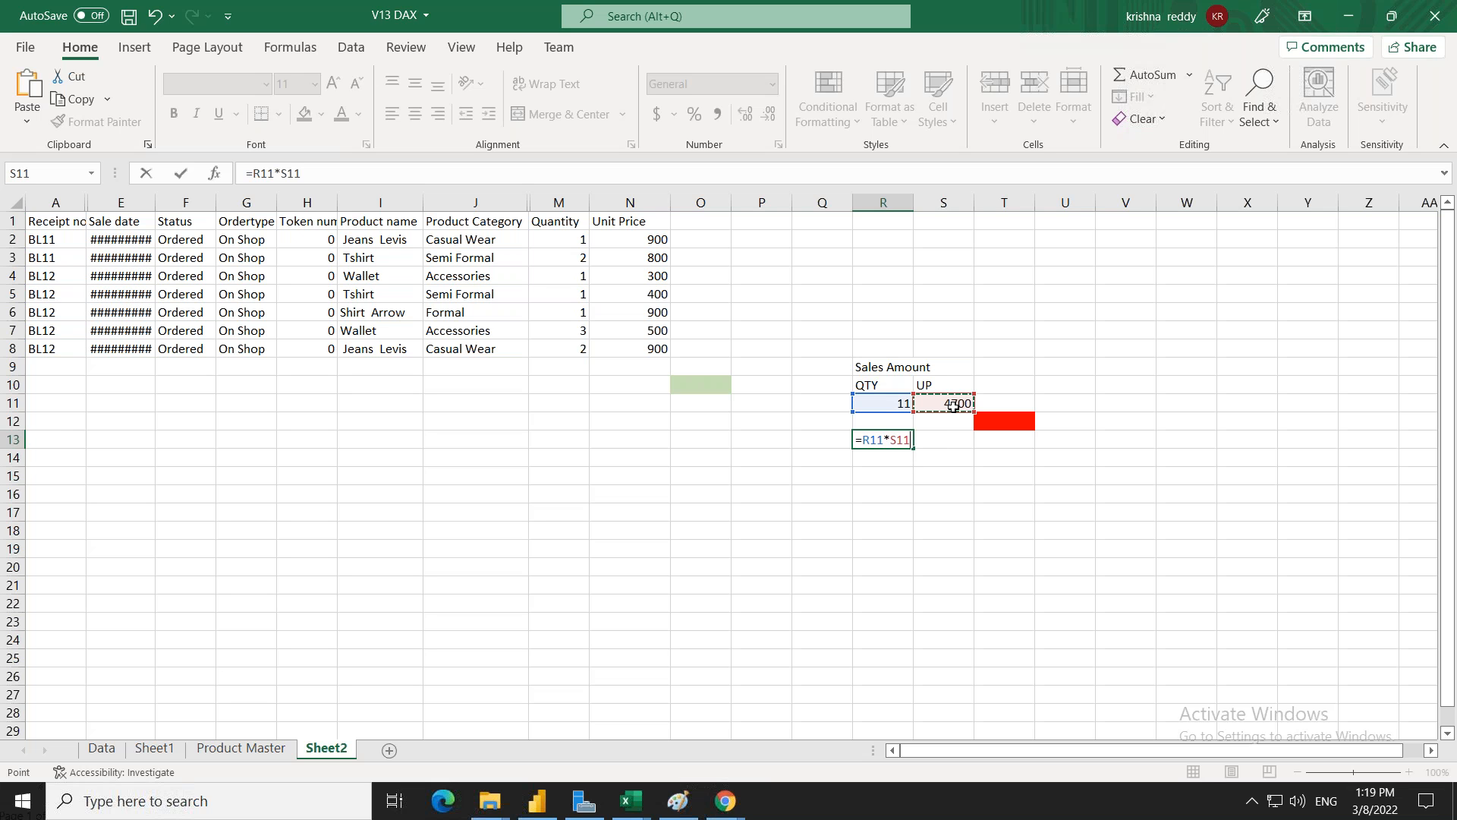
click(897, 461)
click(898, 440)
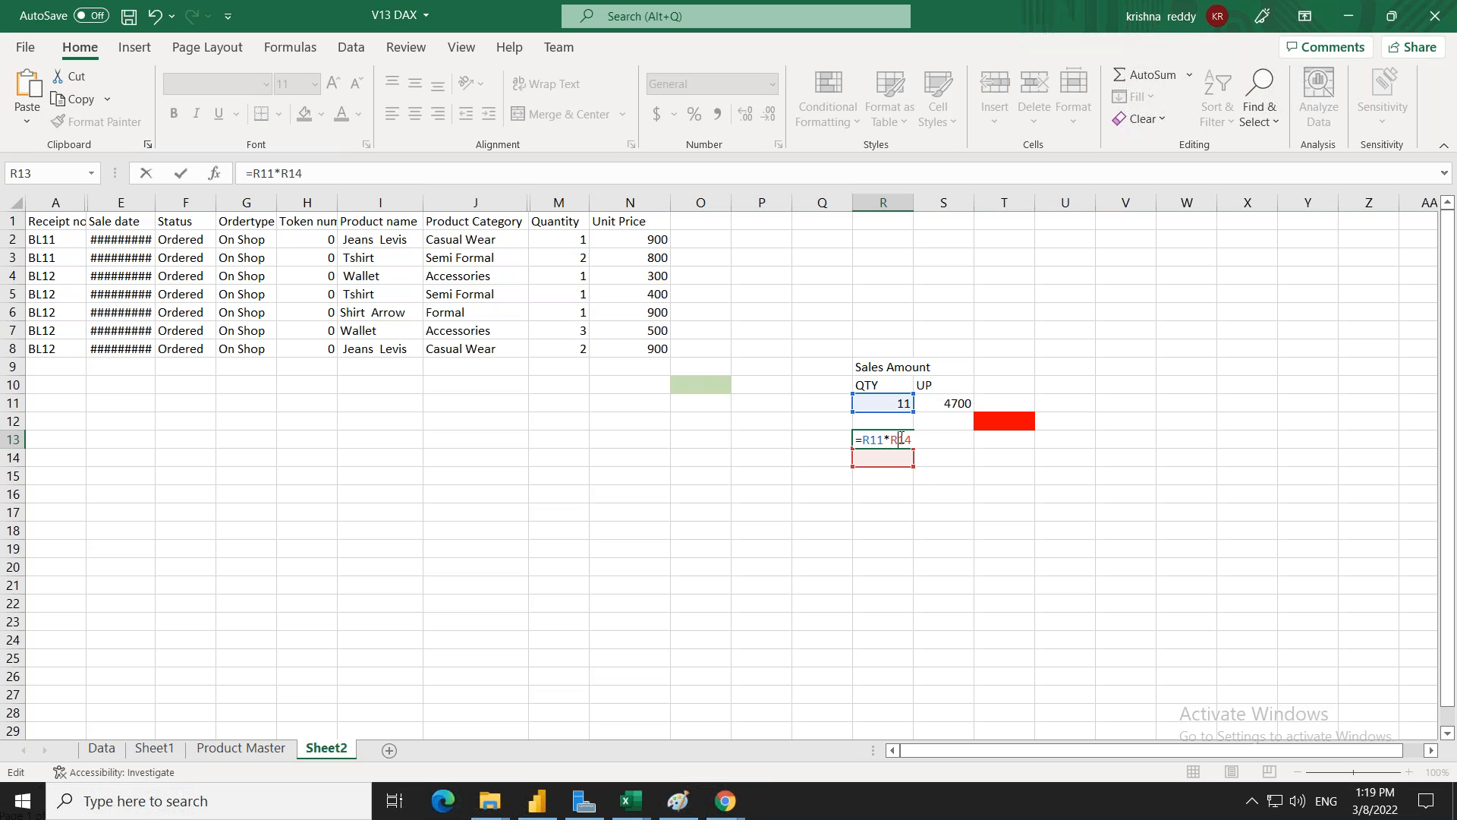
double_click(913, 203)
click(907, 445)
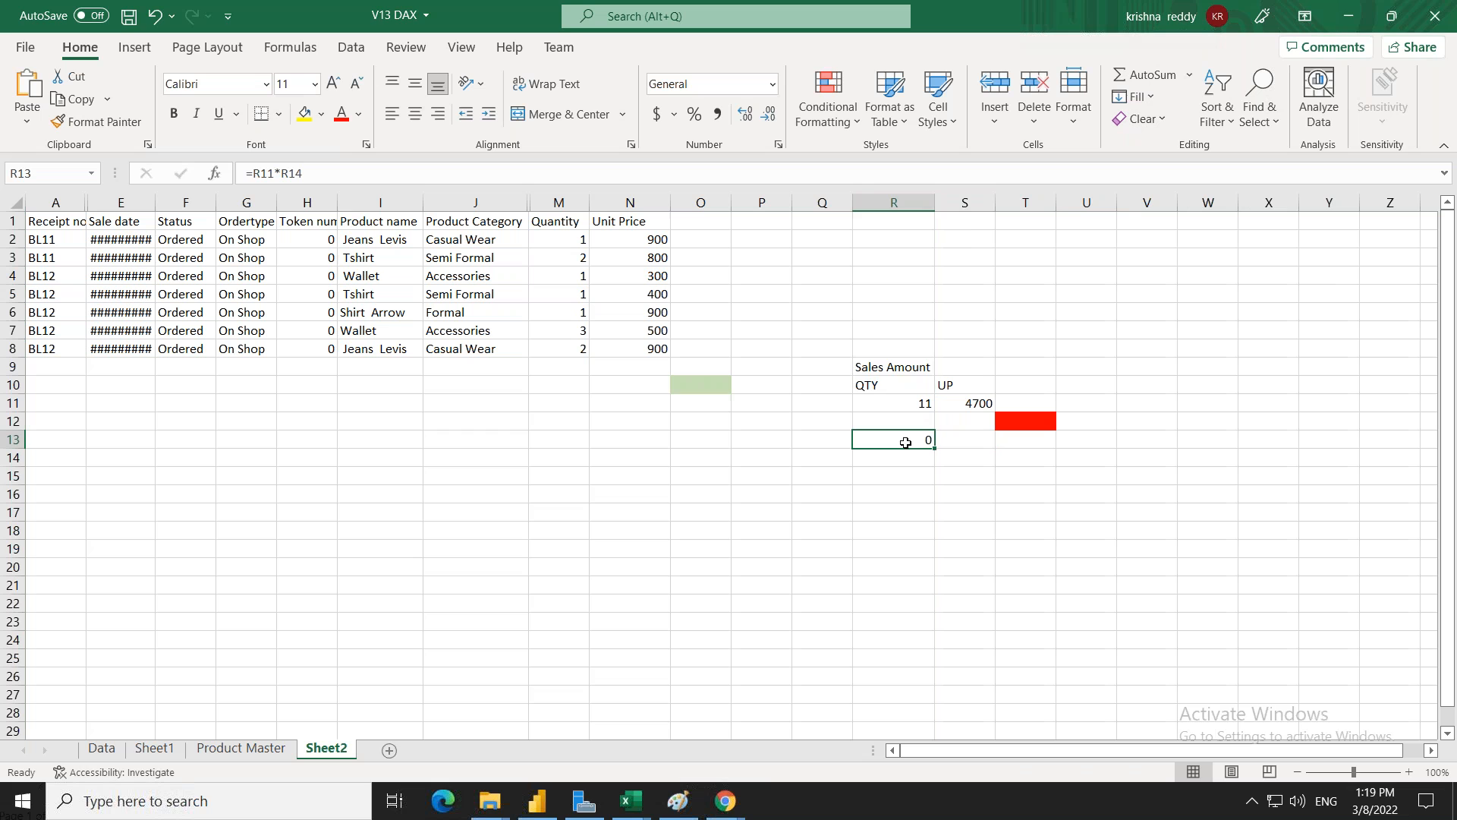
click(327, 175)
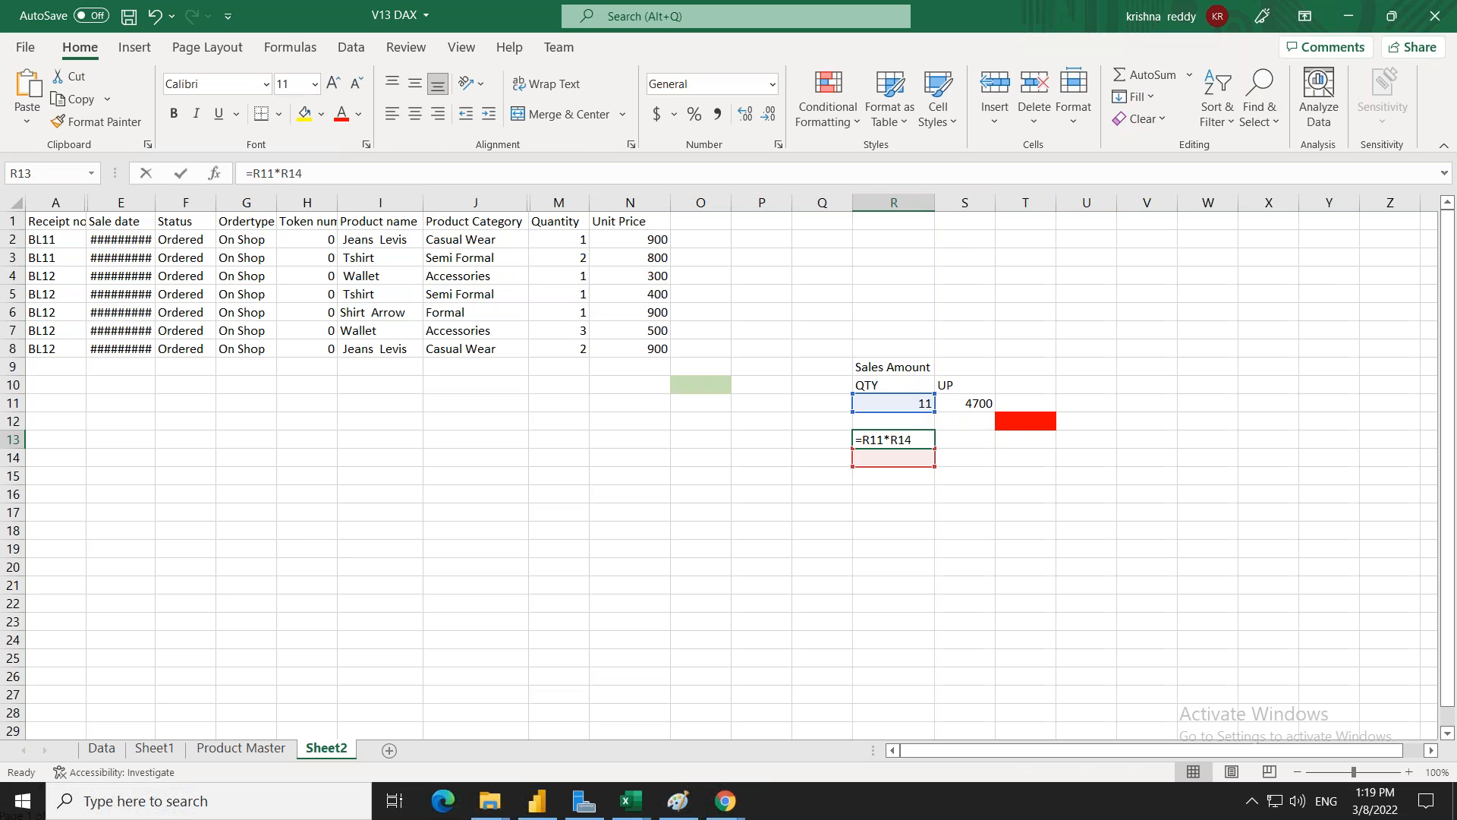
click(973, 404)
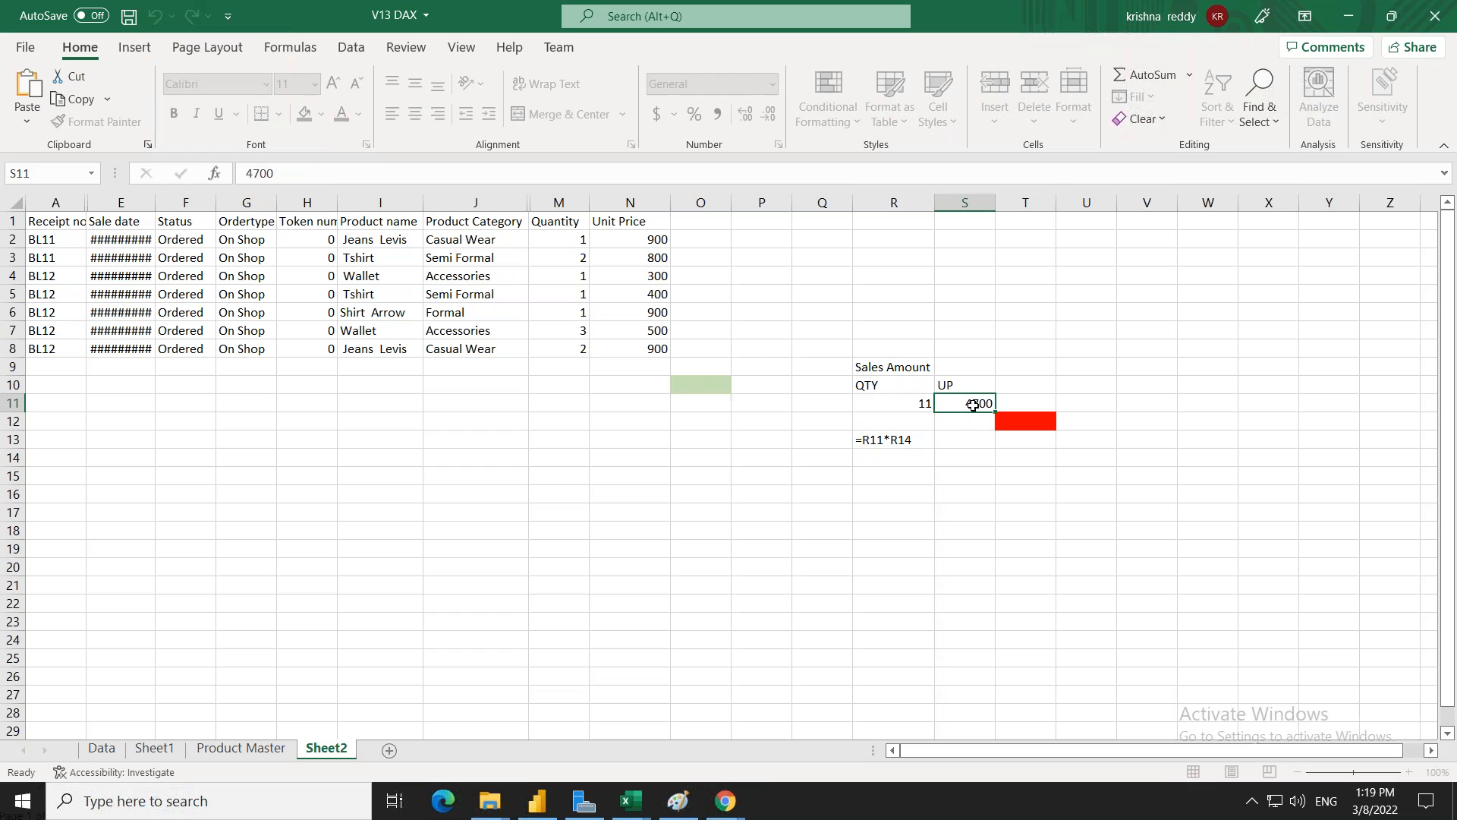
click(908, 404)
click(896, 441)
click(382, 179)
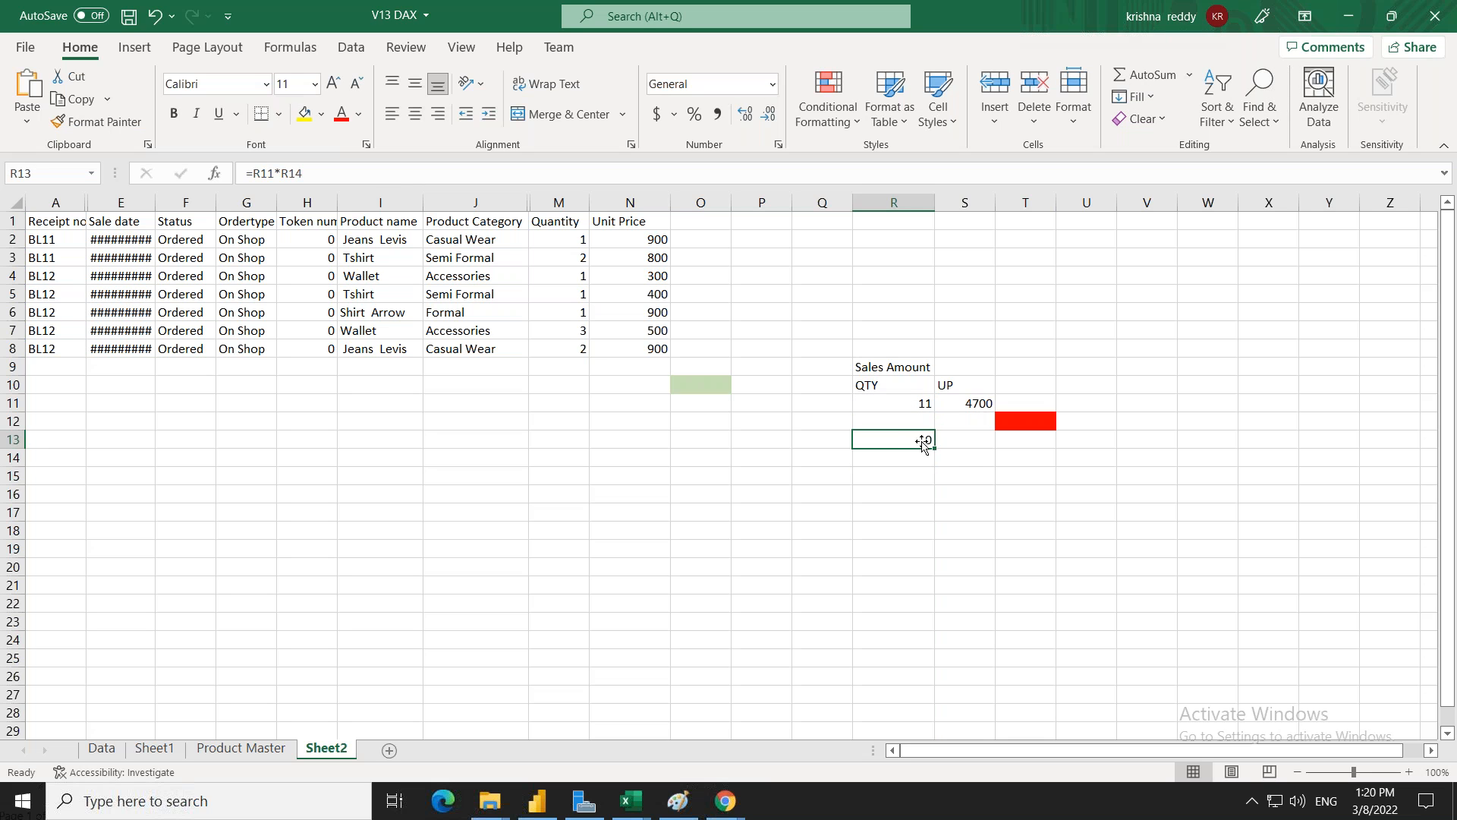
Enter the formula =R11*S11 in cell R15 to multiply the total quantity by the total unit price
click(869, 475)
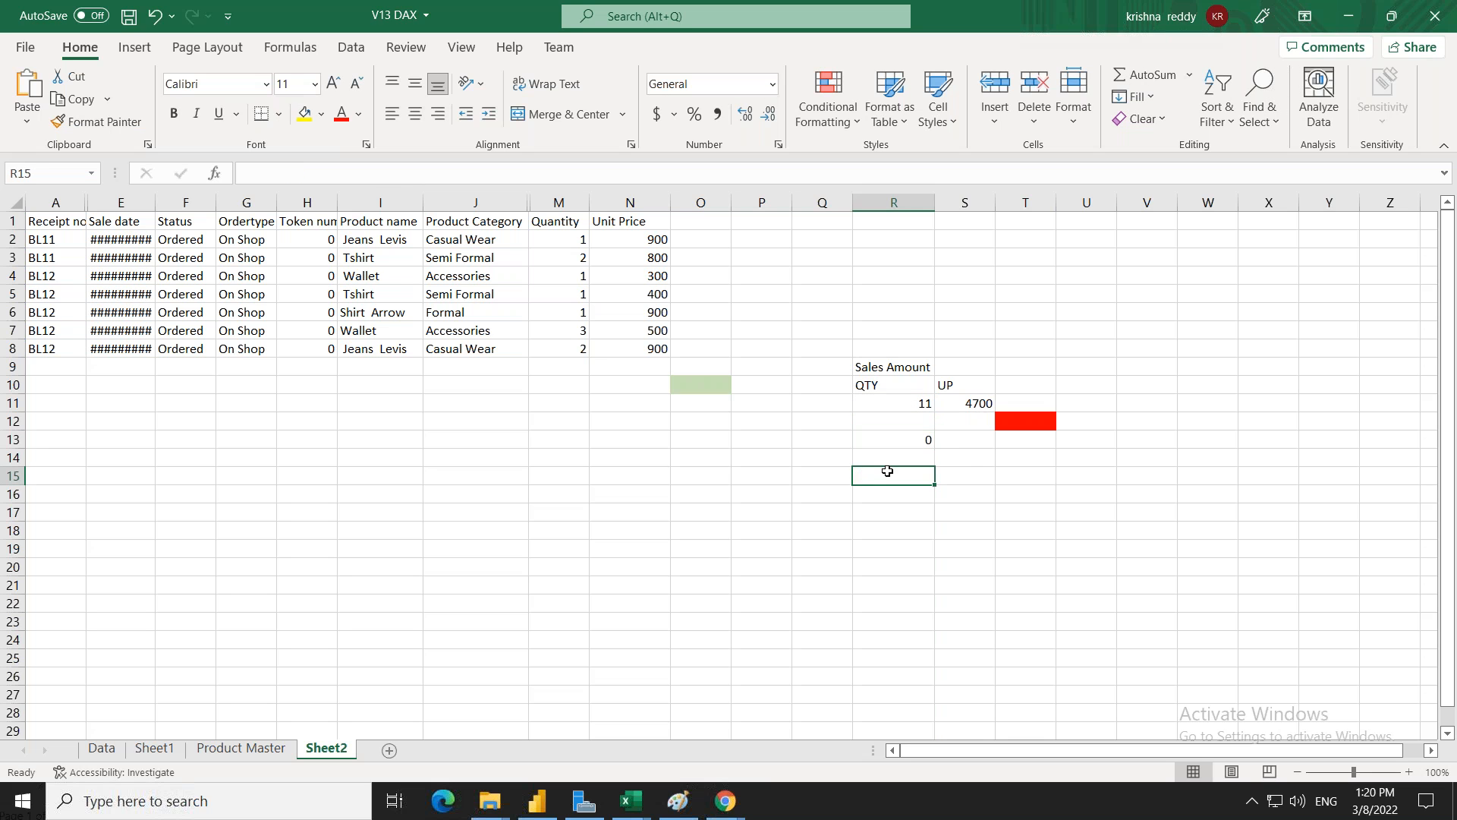
text(=)
click(926, 407)
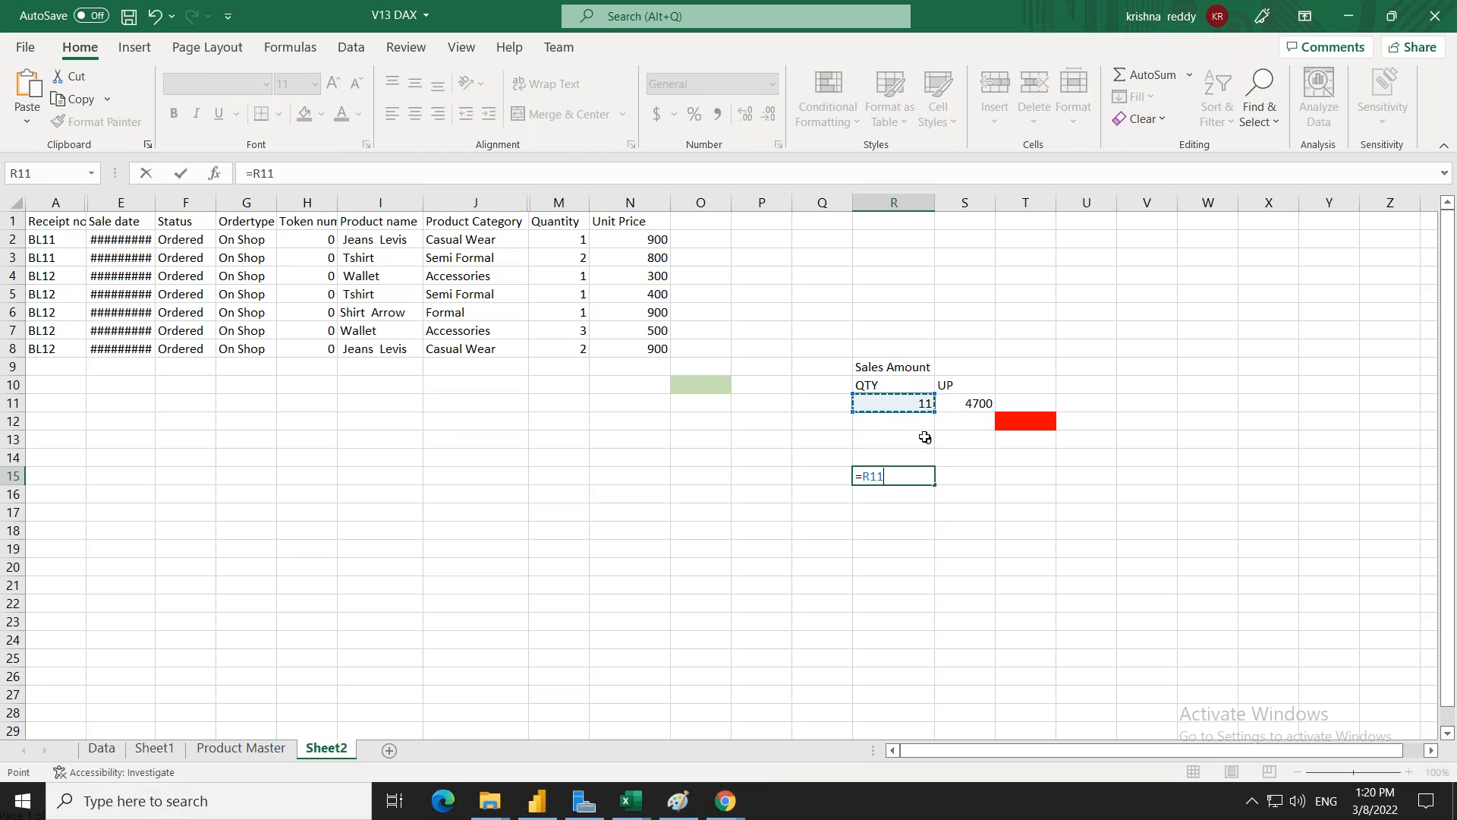
text(*)
click(981, 404)
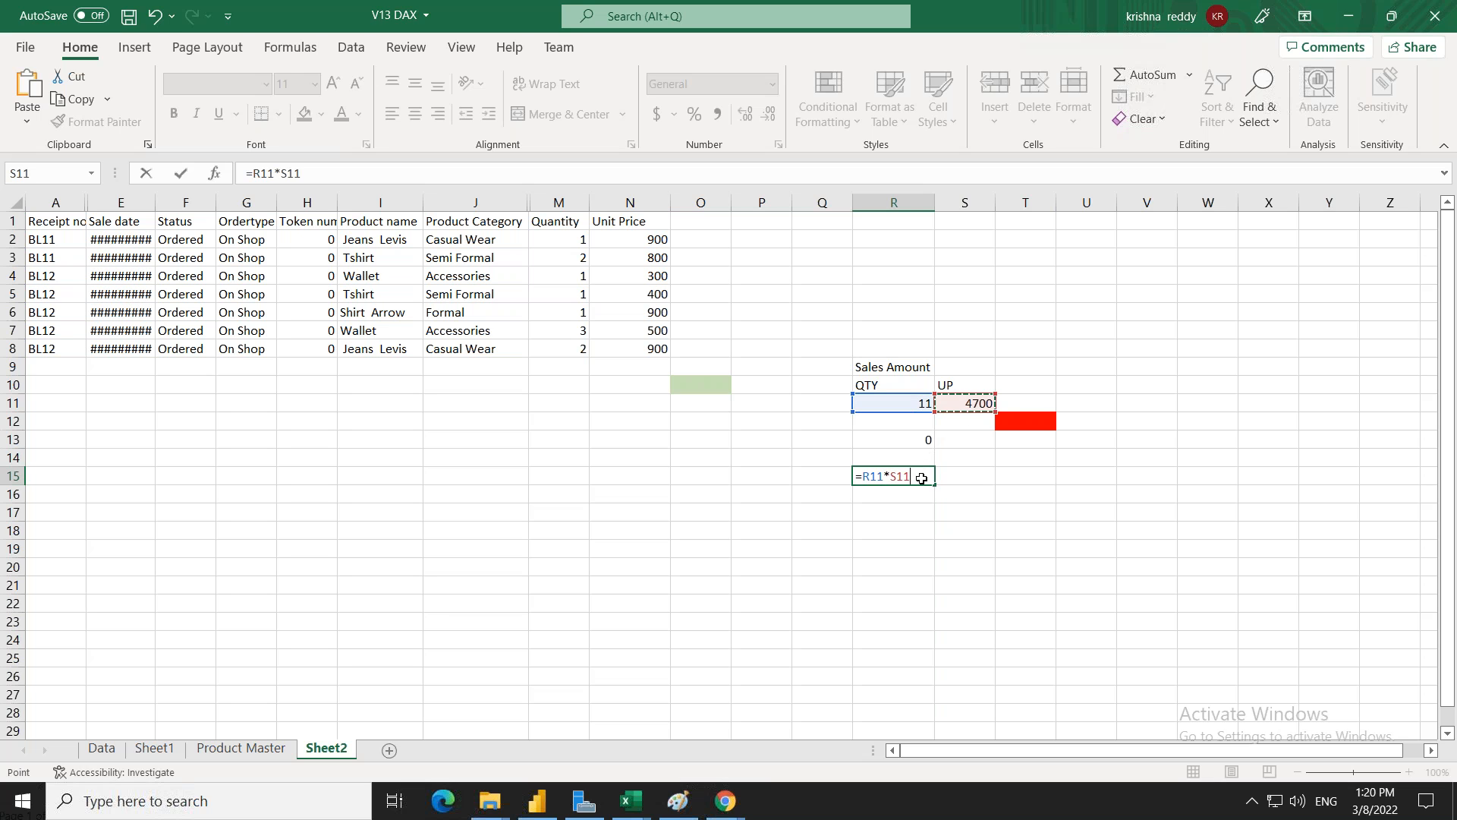
key(Return)
click(884, 541)
drag(880, 457, 938, 484)
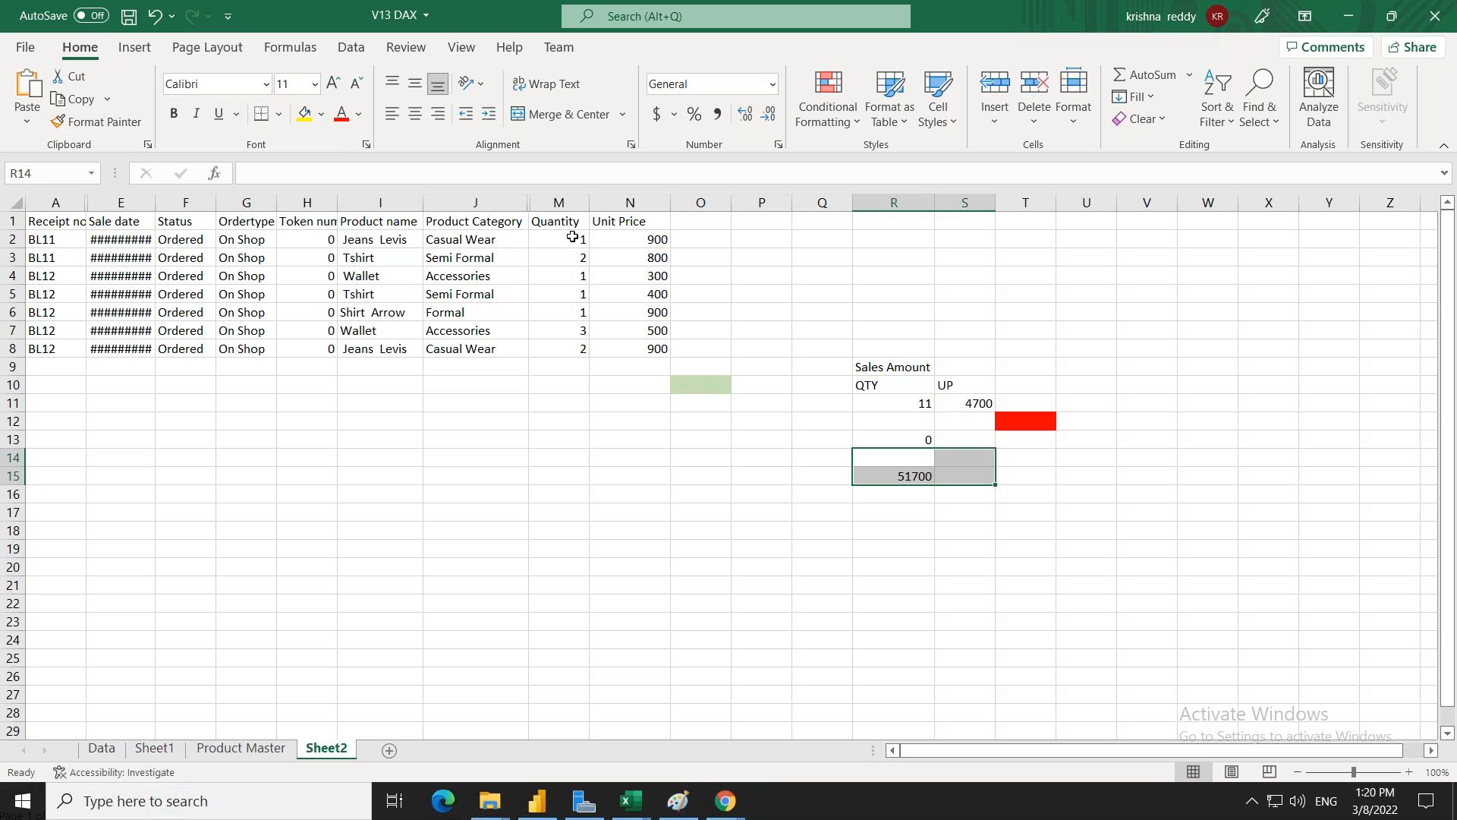
Label cell Q15 "Total Sales" and autofit column Q to its contents
click(821, 478)
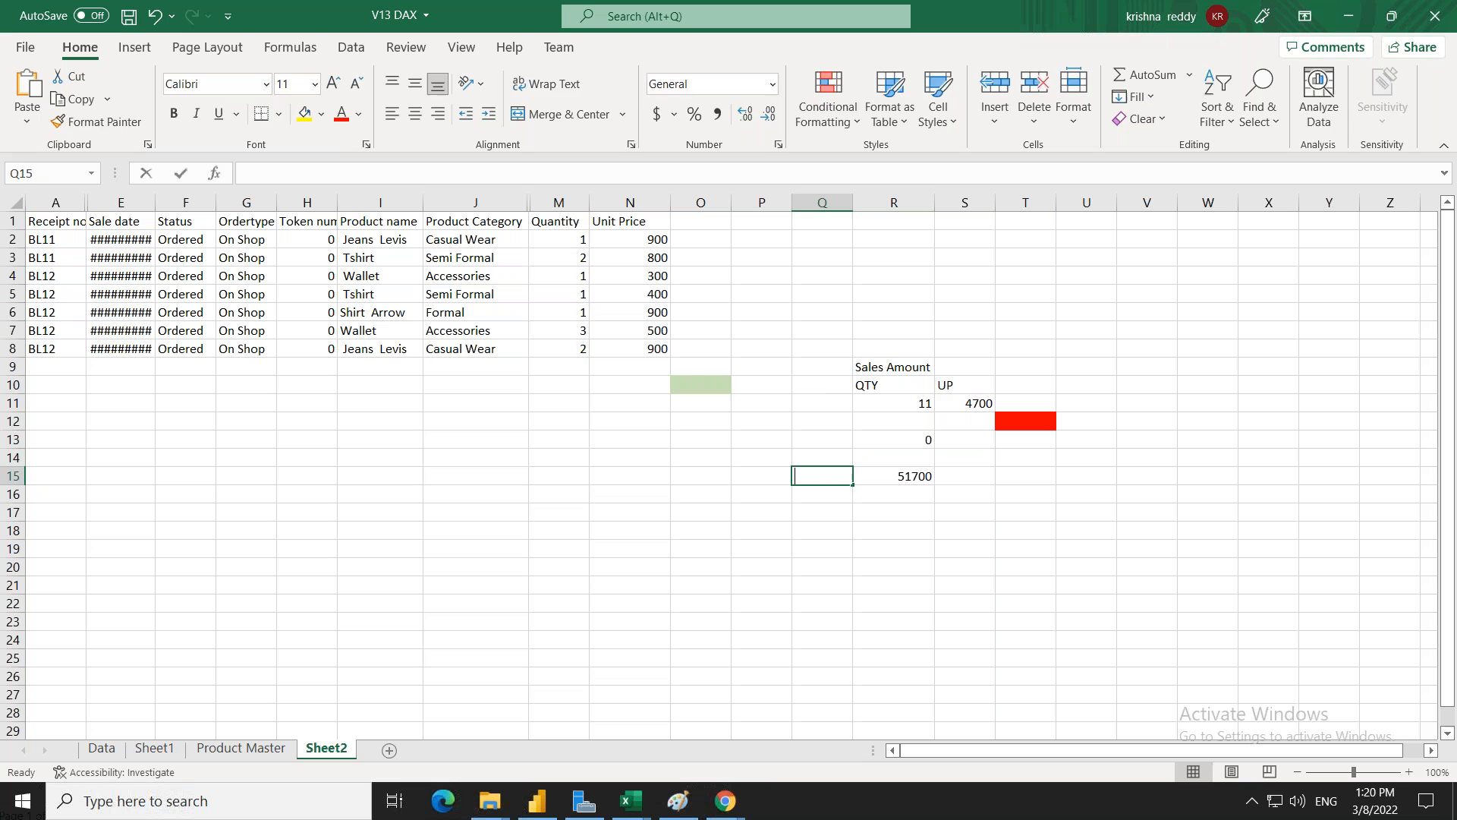
text(Totla)
key(BackSpace)
key(BackSpace)
text(al Sak)
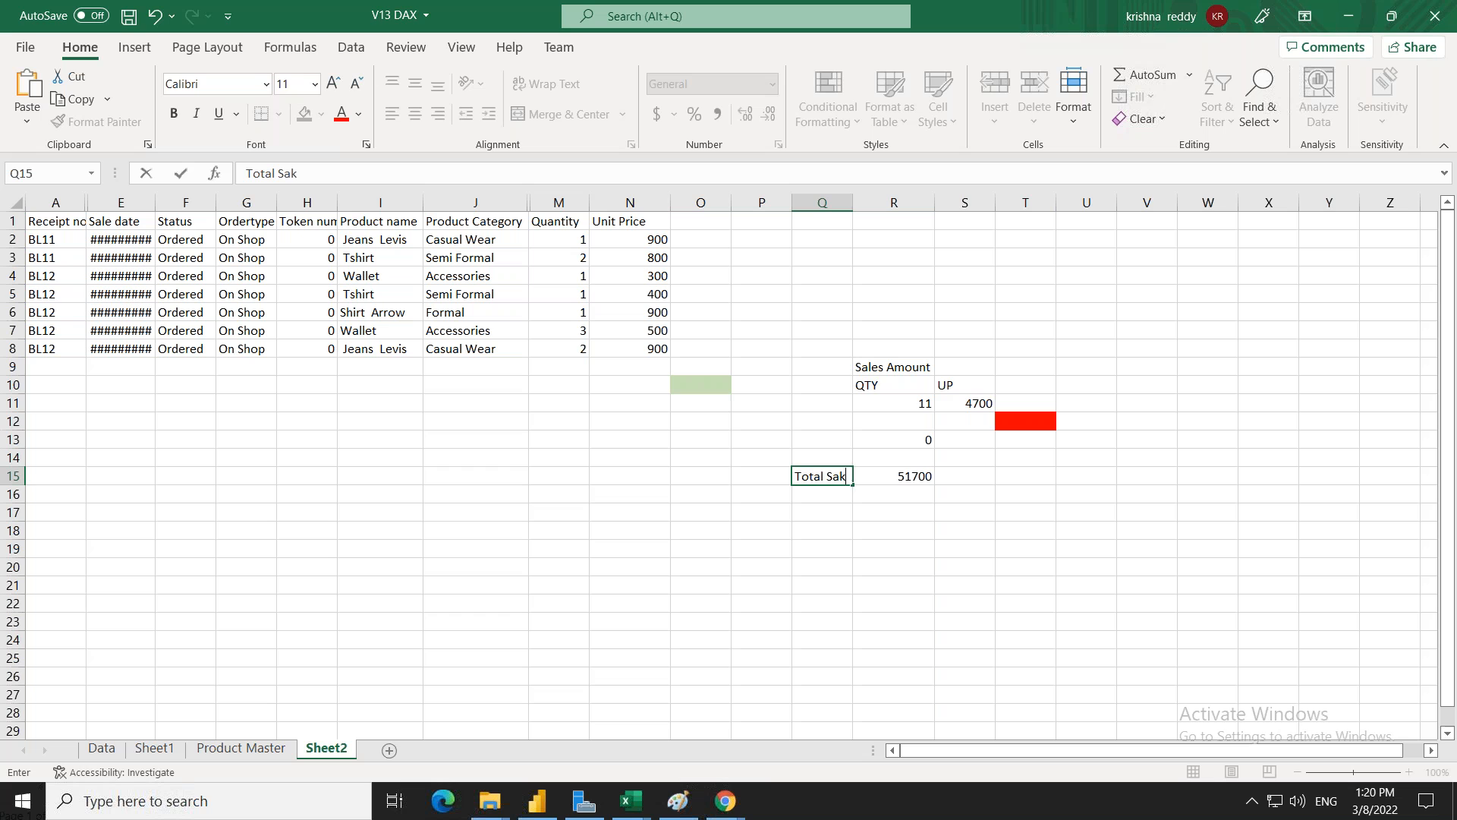
key(BackSpace)
text(les)
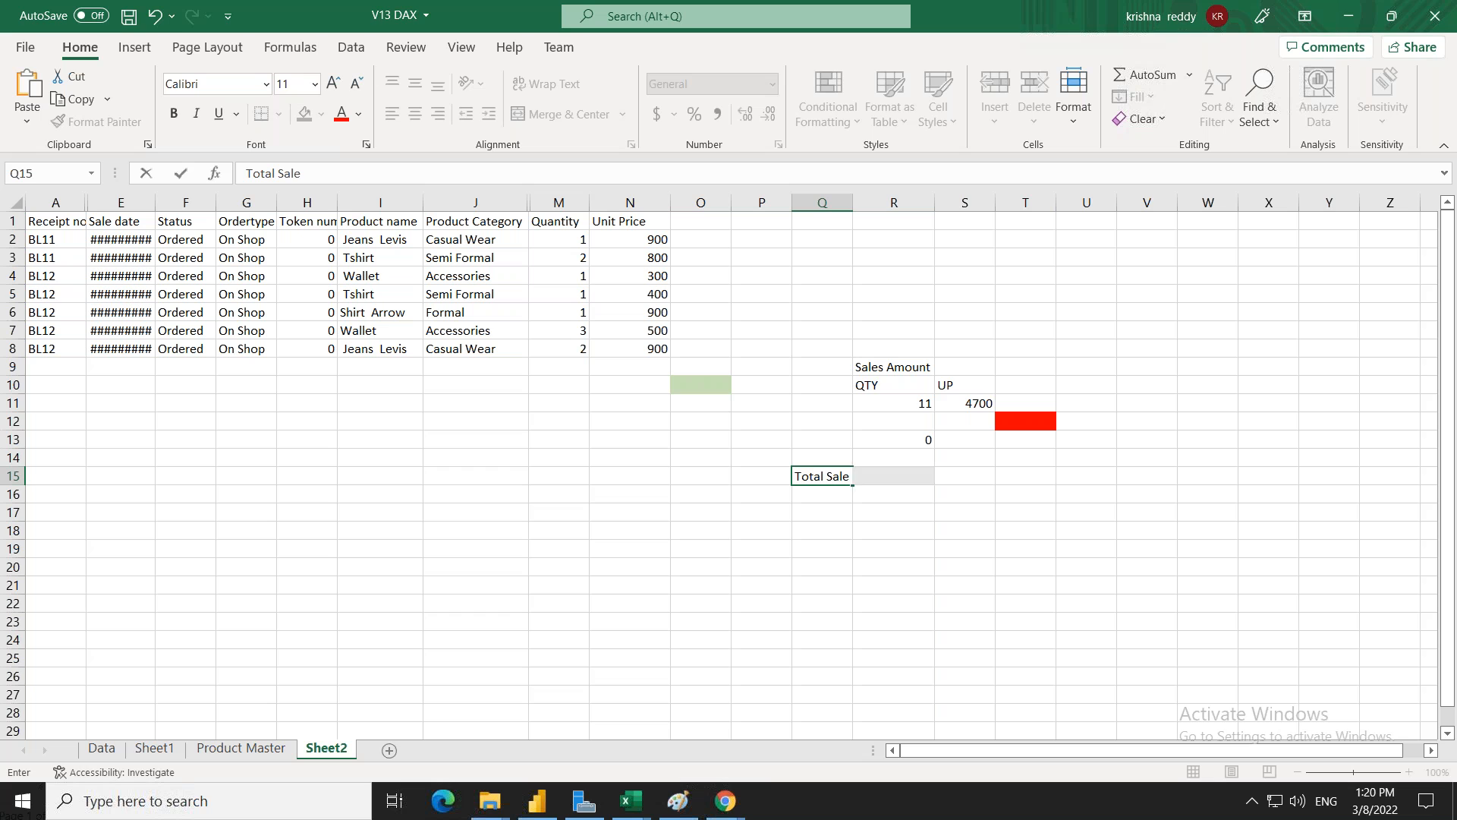
key(Return)
key(Return)
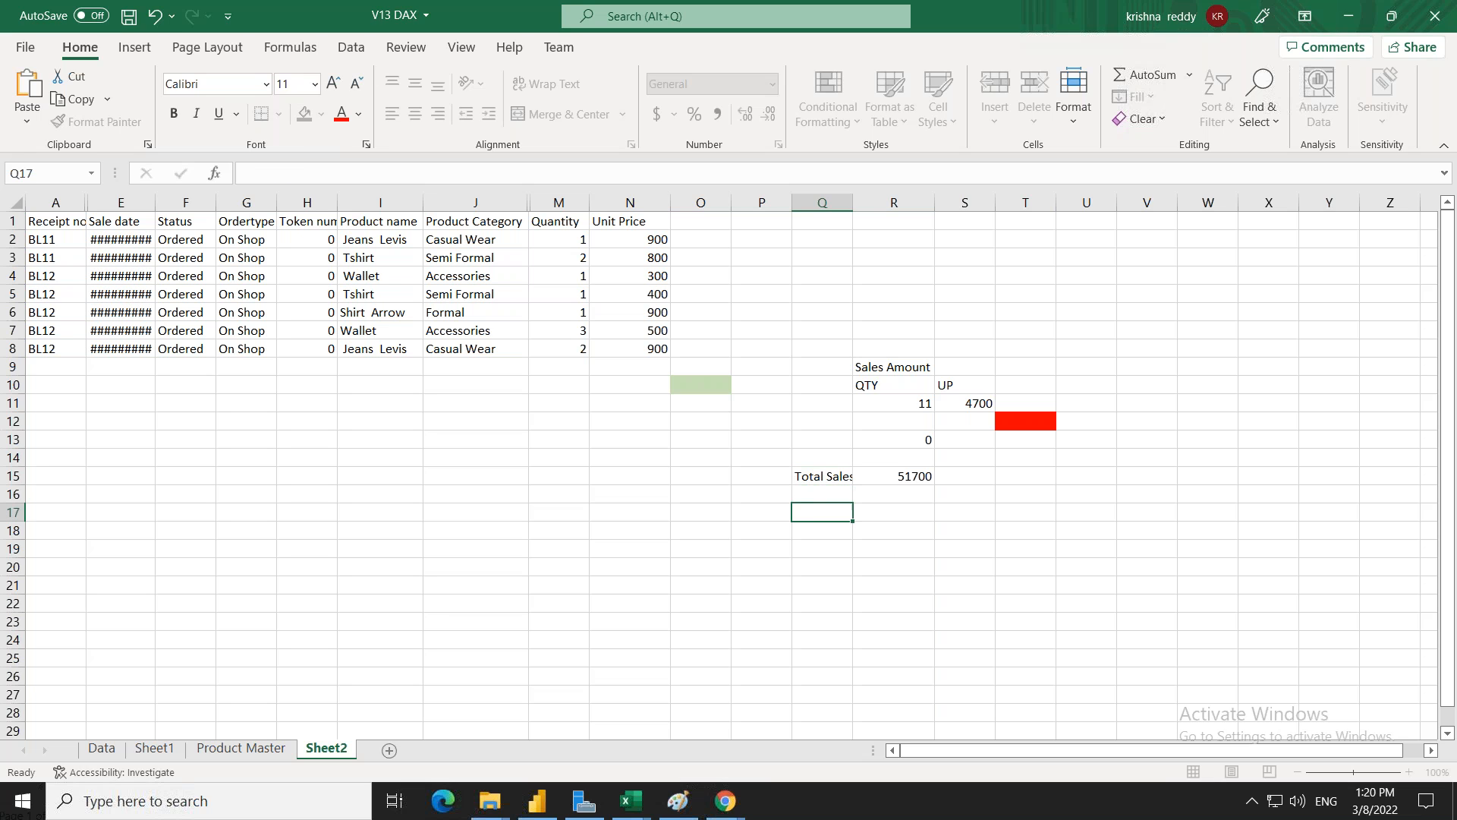
double_click(853, 206)
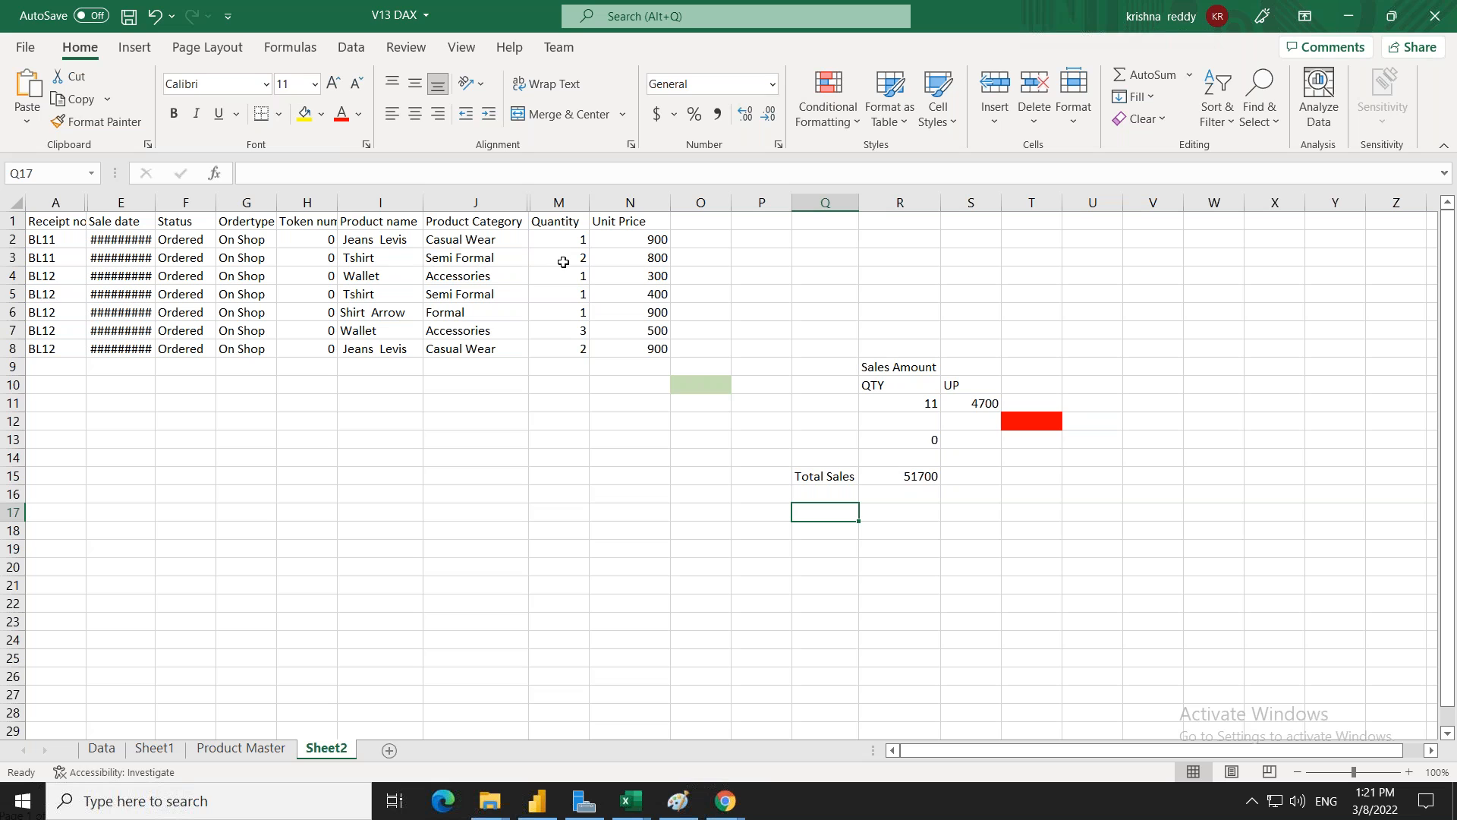
click(667, 258)
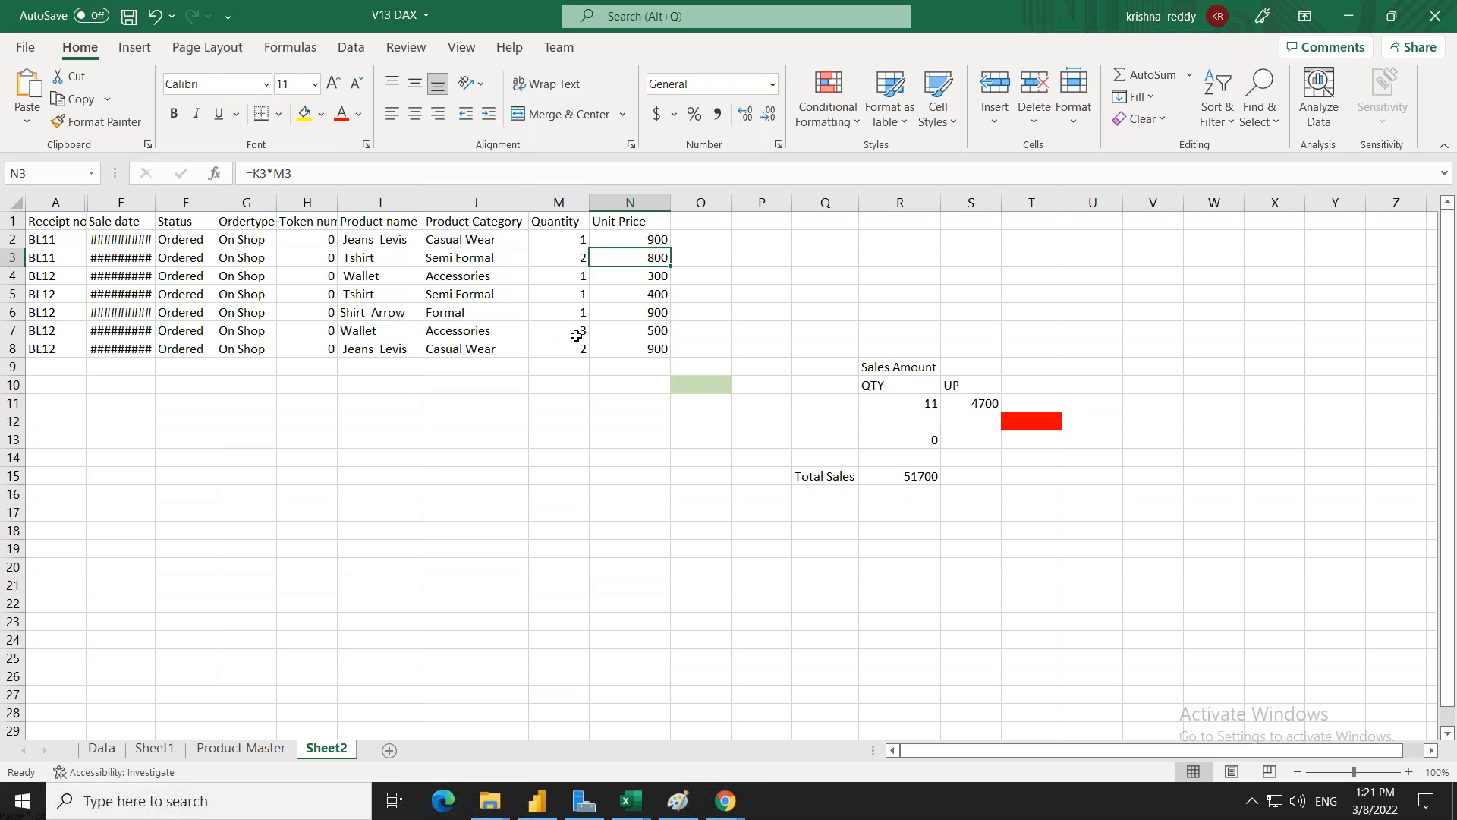
click(662, 330)
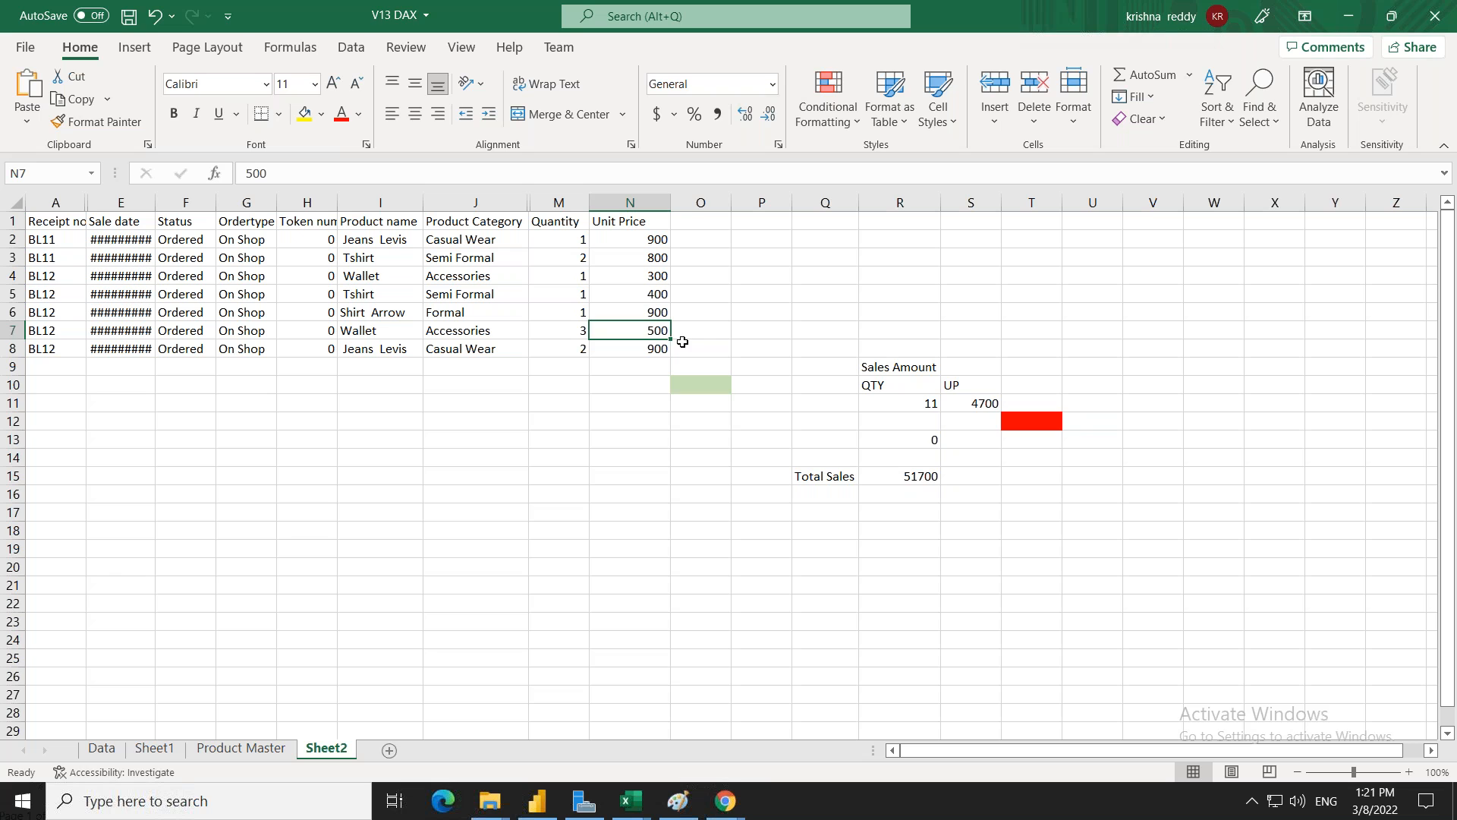
click(703, 330)
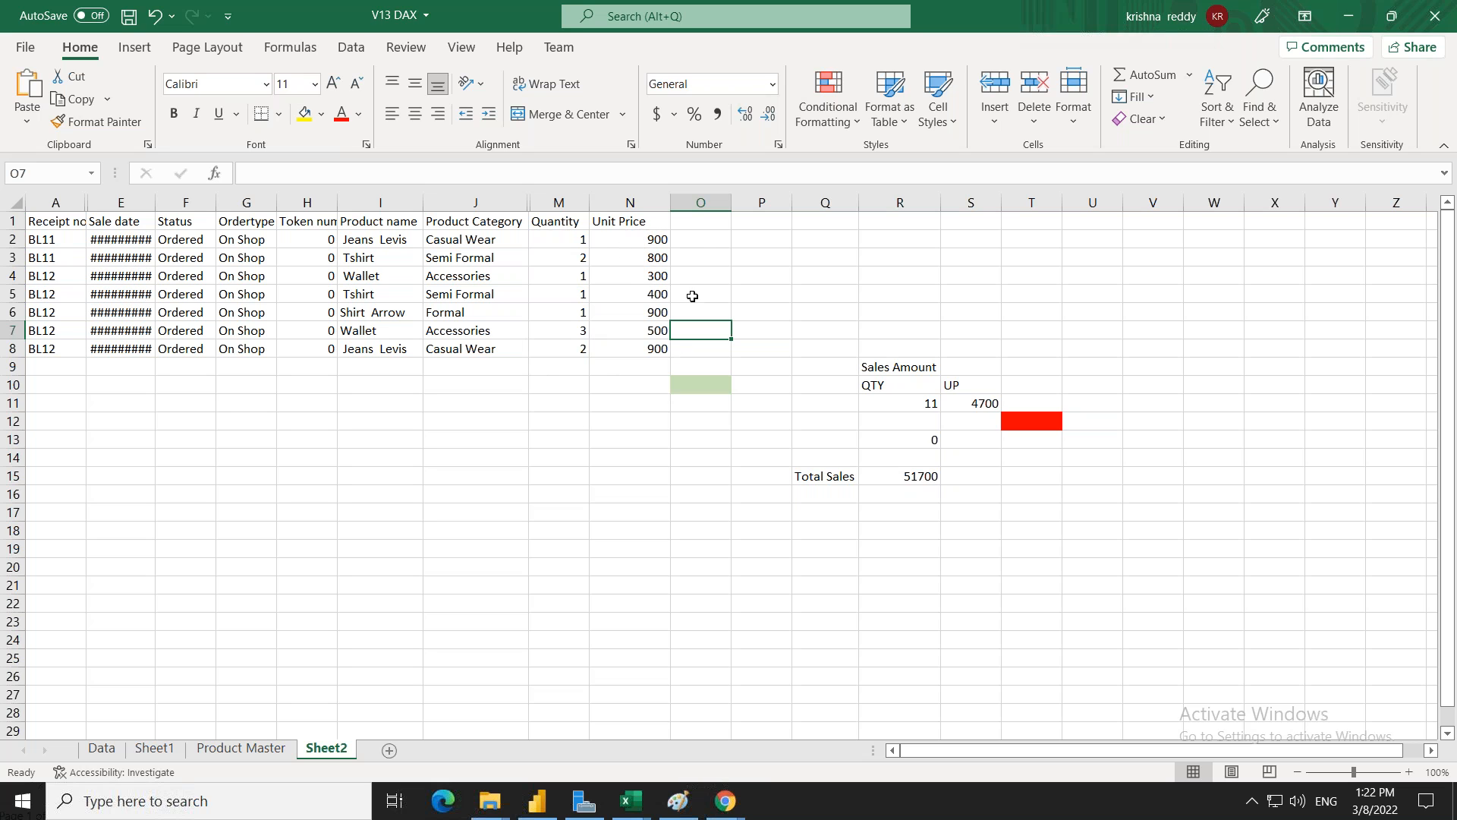
click(916, 478)
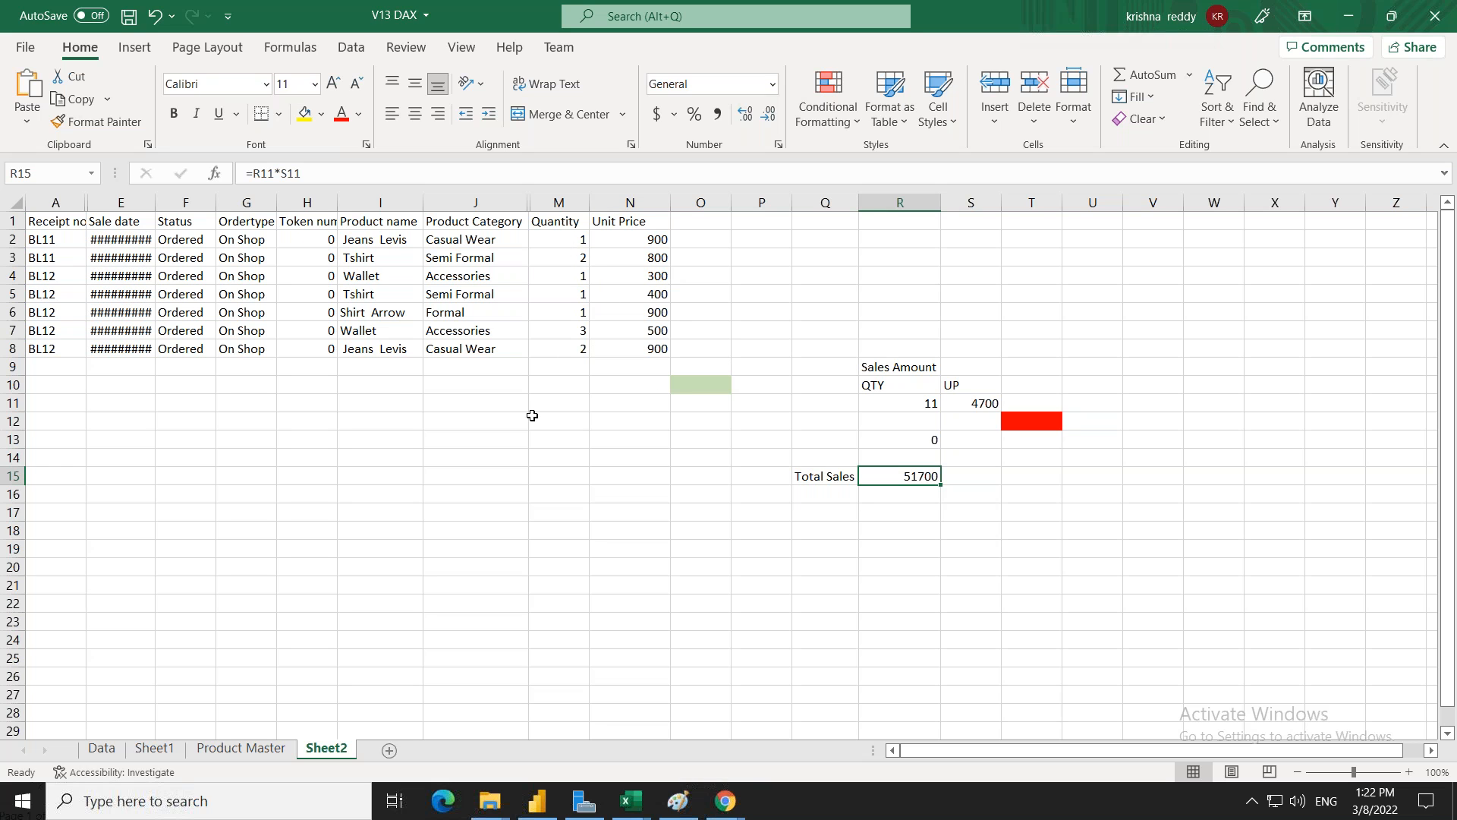
click(542, 387)
text(=sum)
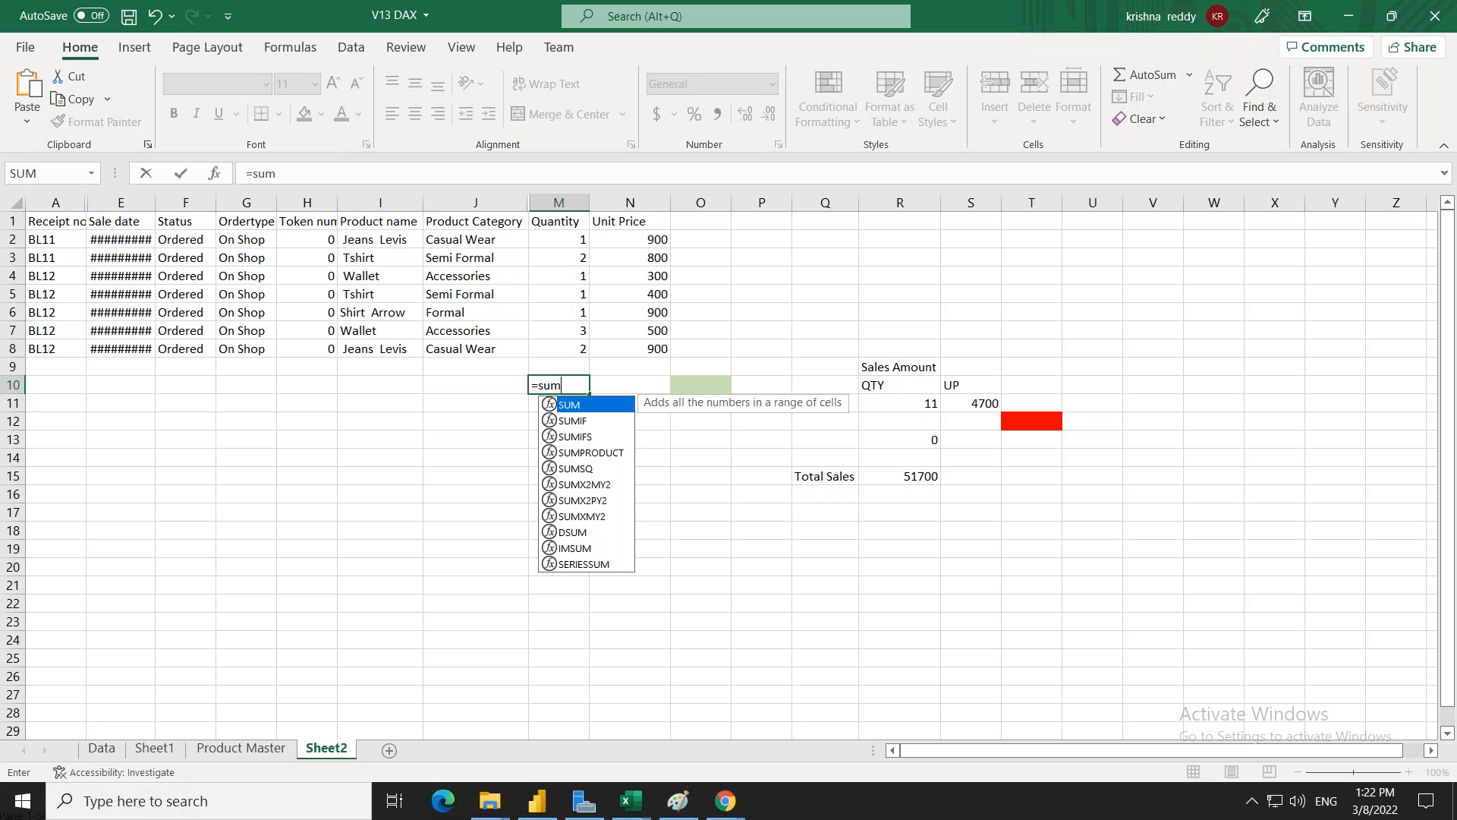
key(Return)
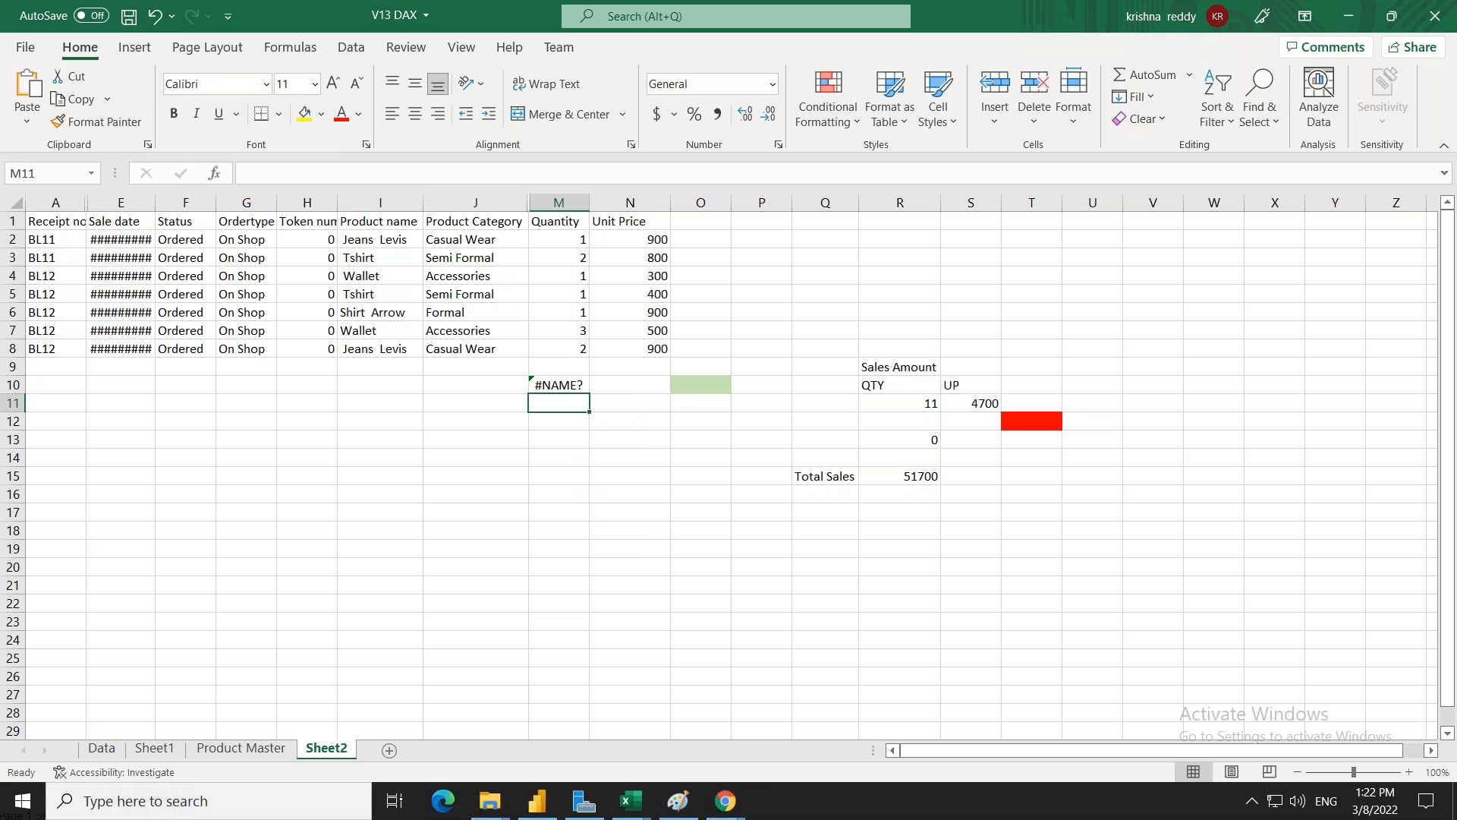
click(551, 385)
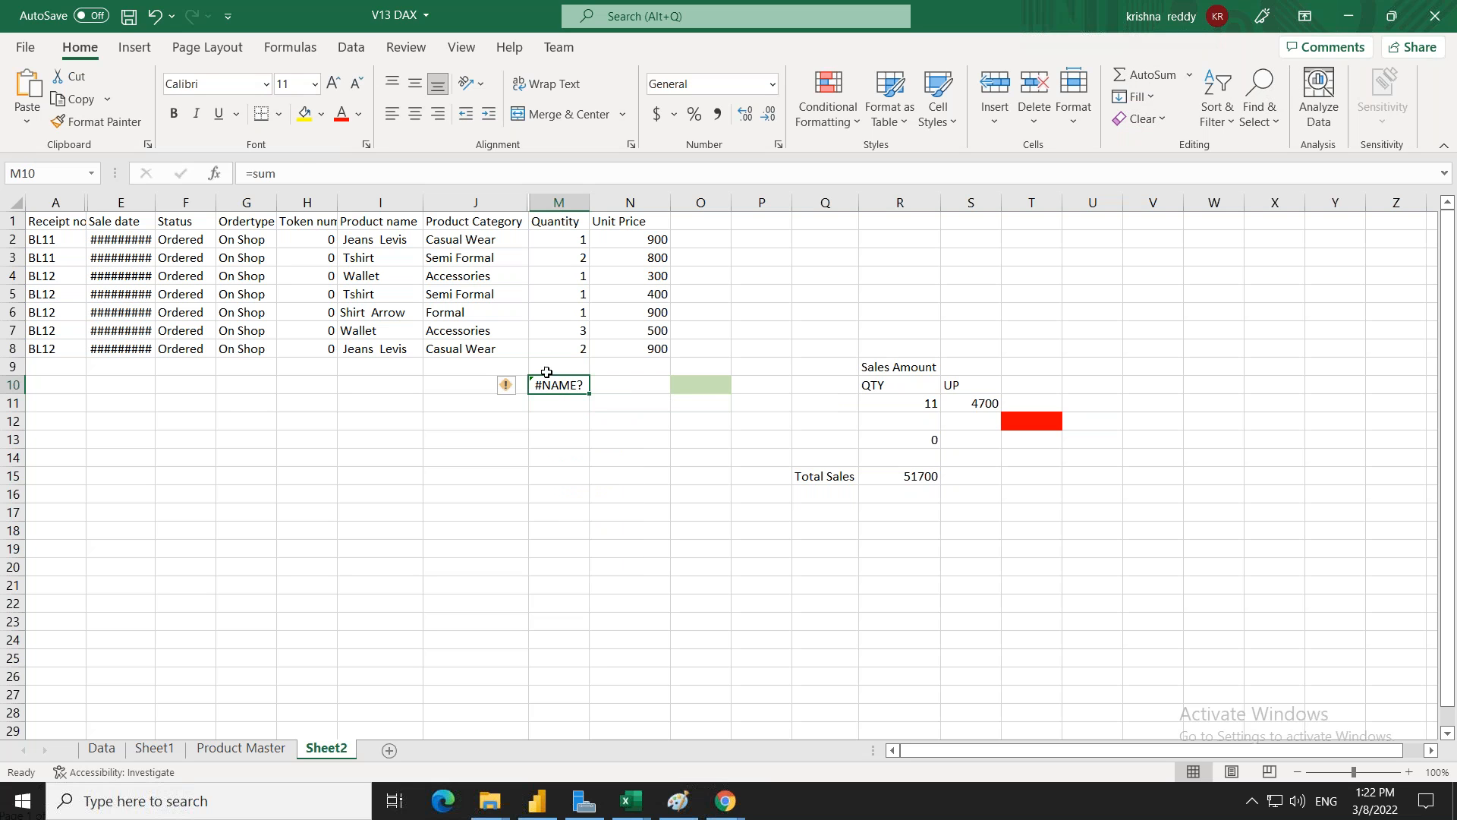
click(307, 174)
drag(569, 238, 573, 348)
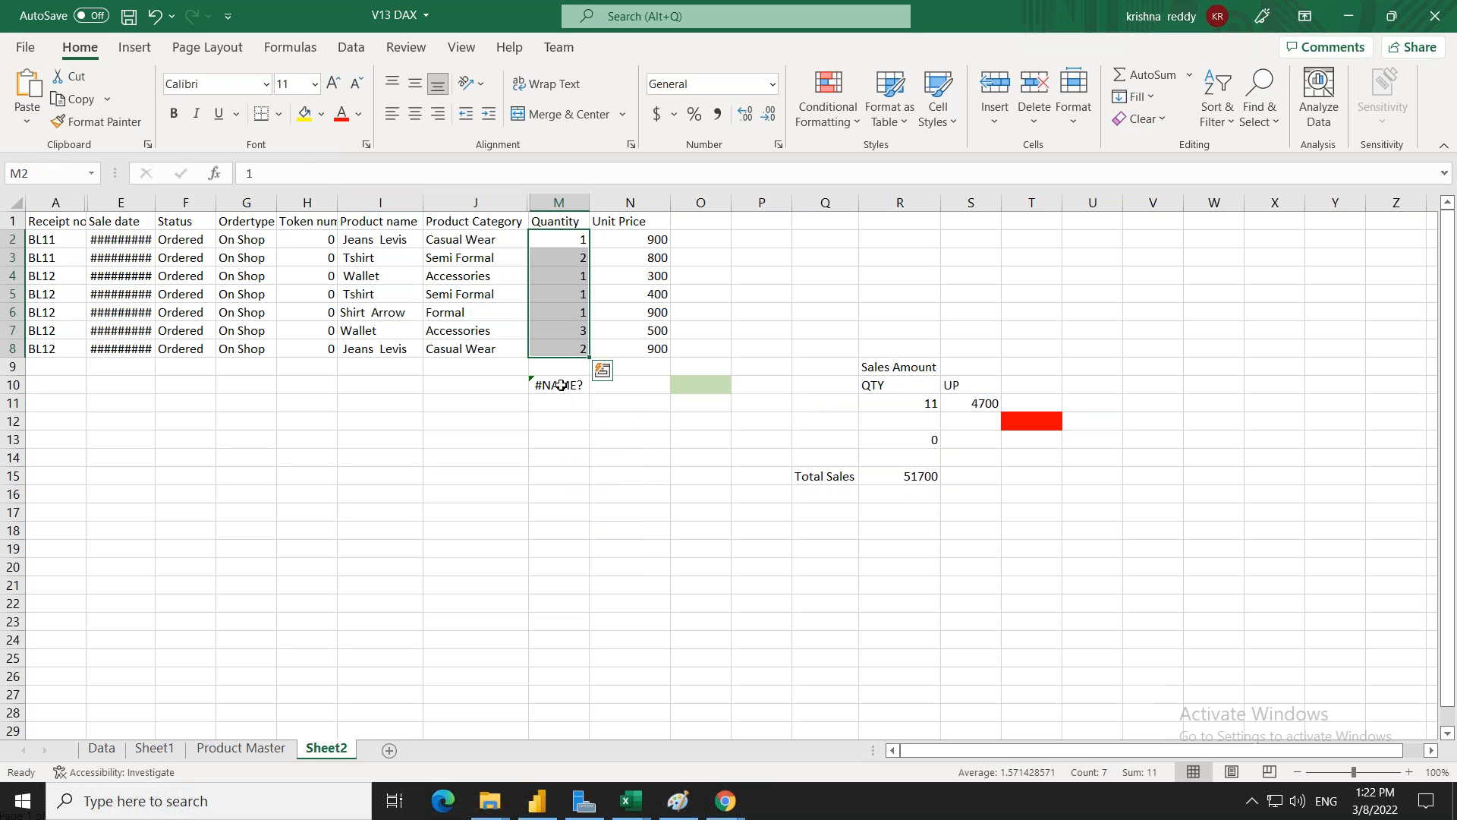
Try to total the quantities M2:M8 with SUM in cell M10
click(576, 385)
key(BackSpace)
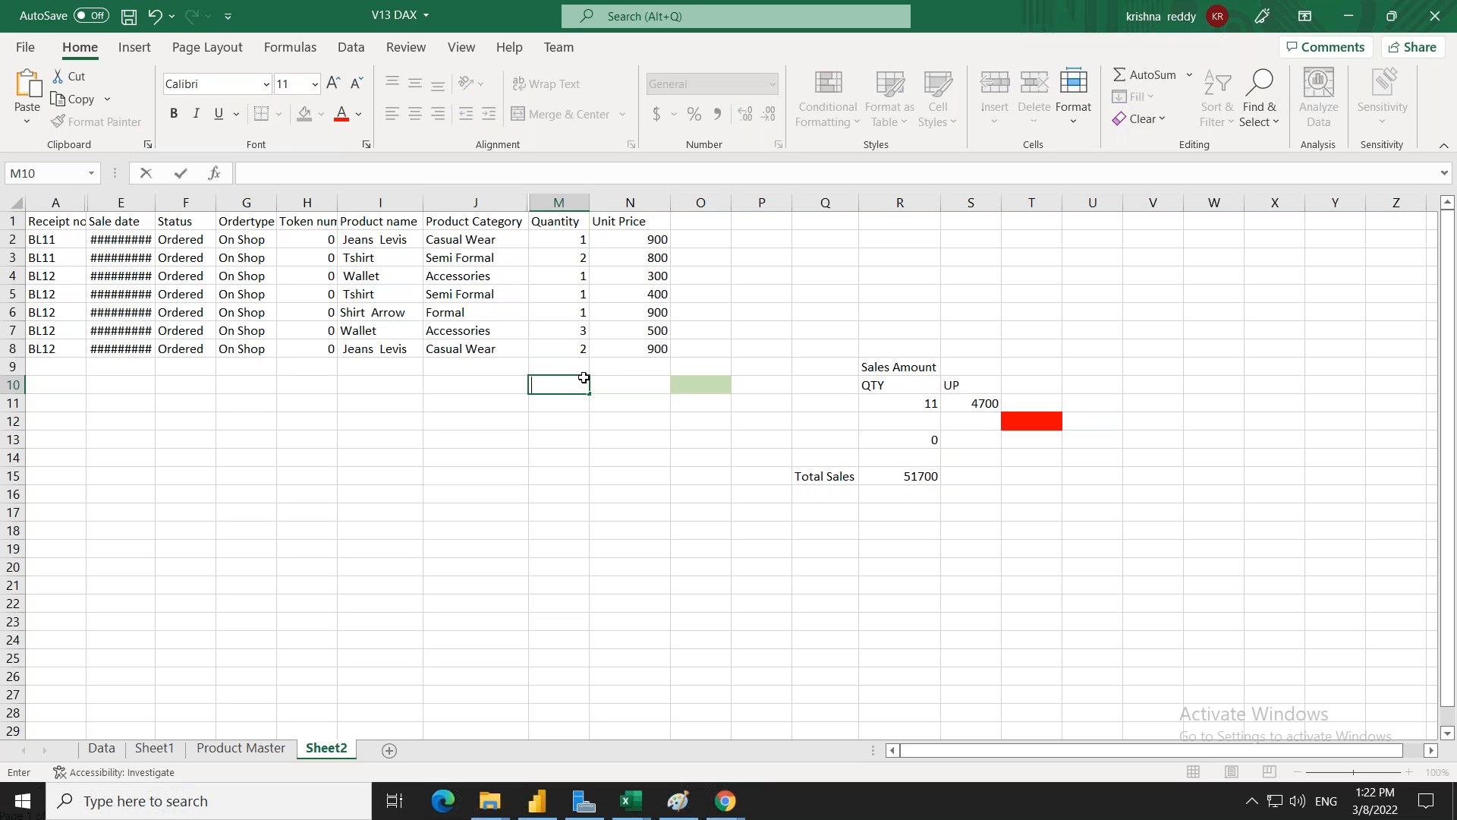
text(=)
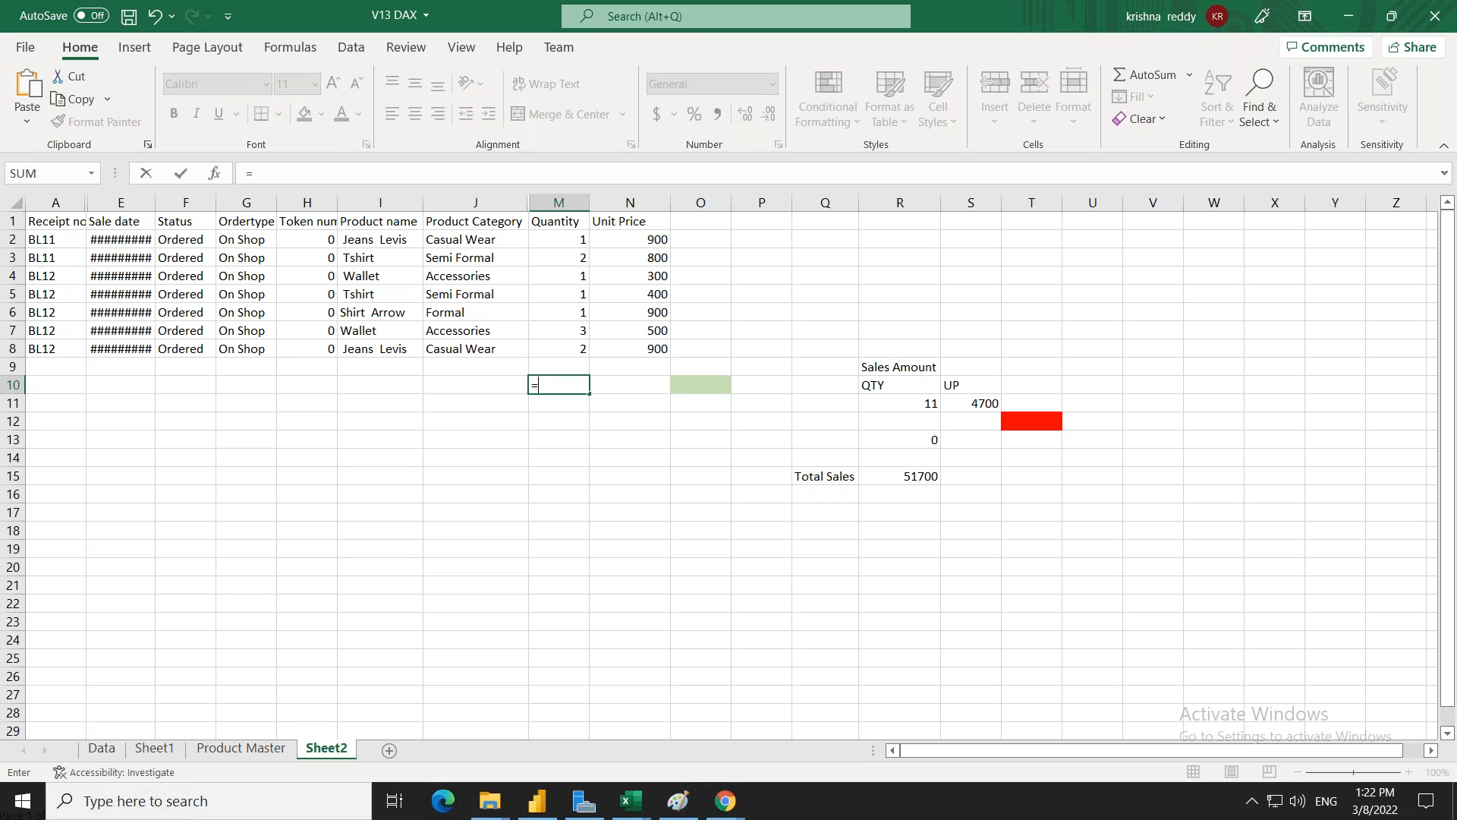
text(sum)
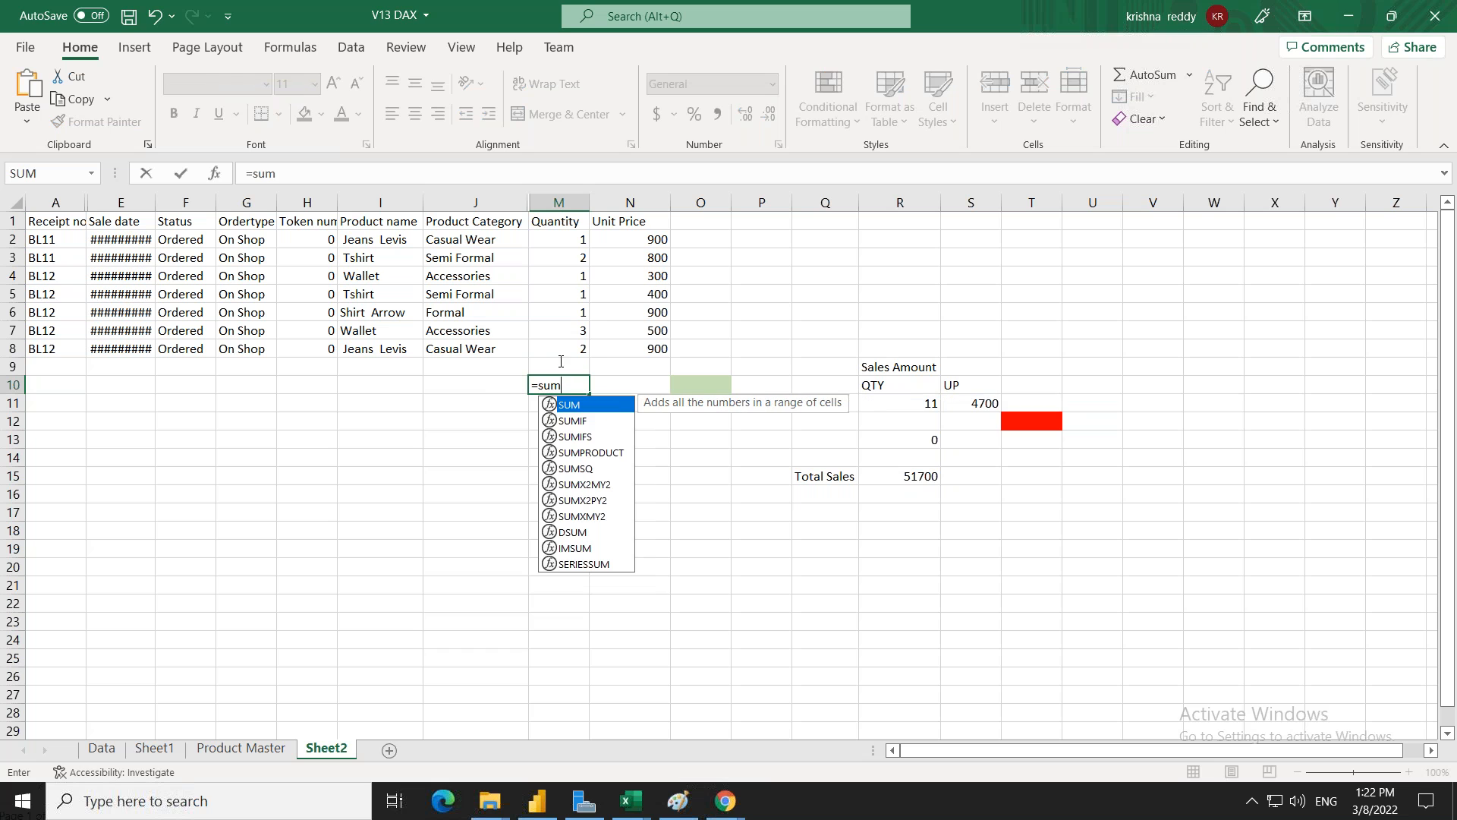
drag(575, 239, 578, 351)
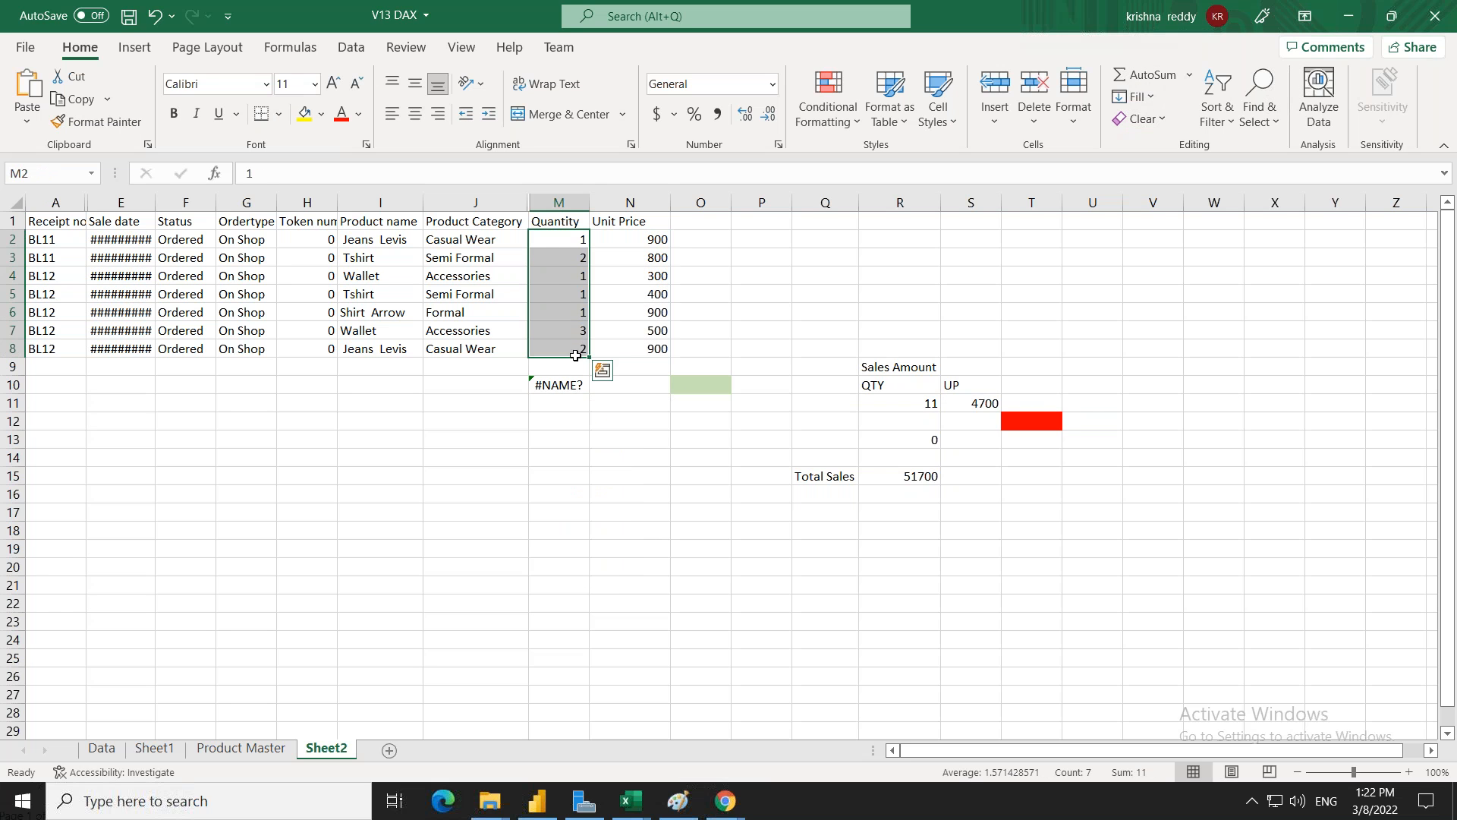
Complete the formula in cell M10 as =SUM(M2:M8) to total the Quantity column
click(572, 385)
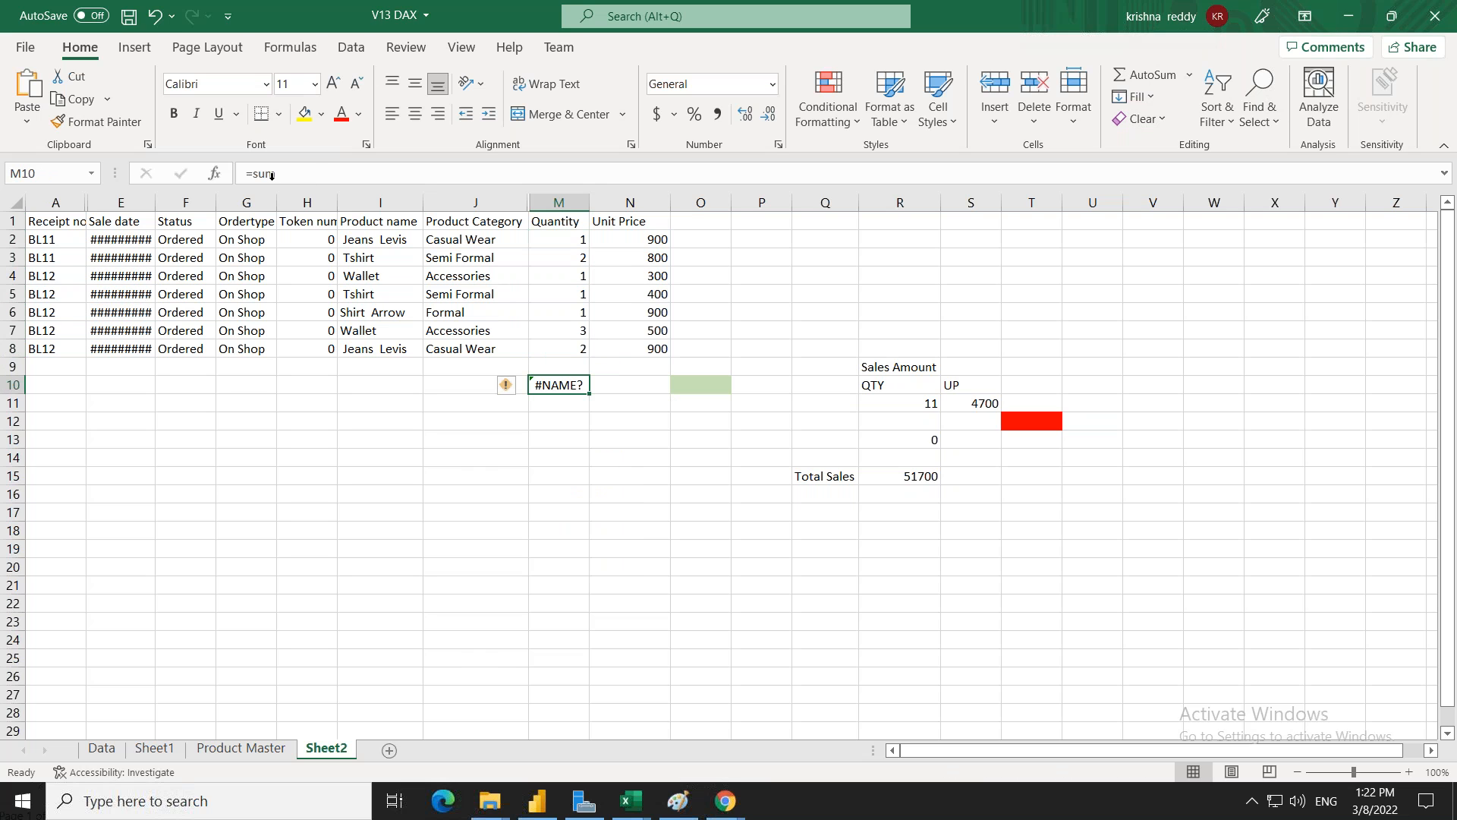
click(307, 173)
text(()
drag(558, 239, 563, 351)
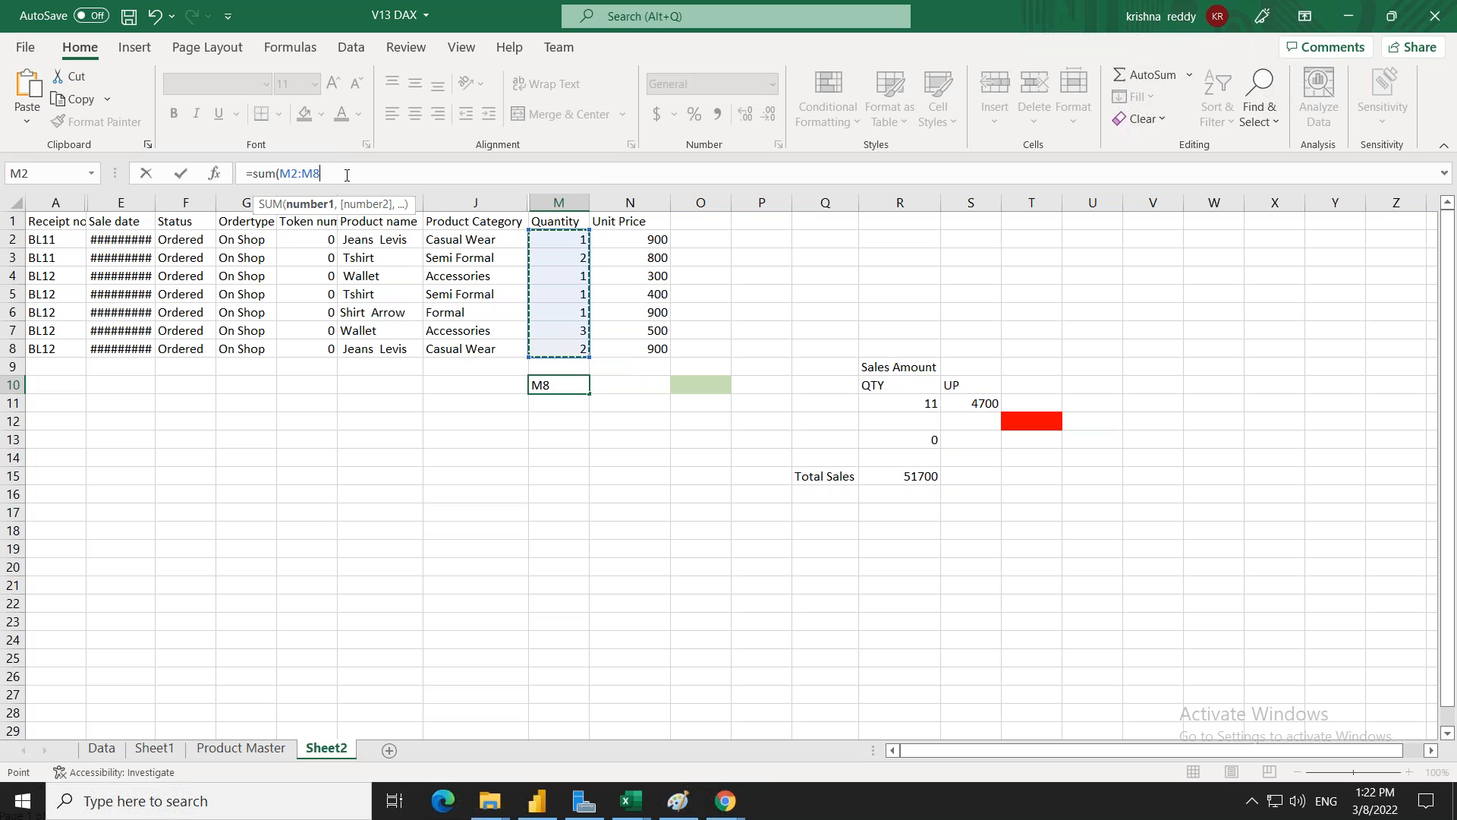
text())
click(568, 421)
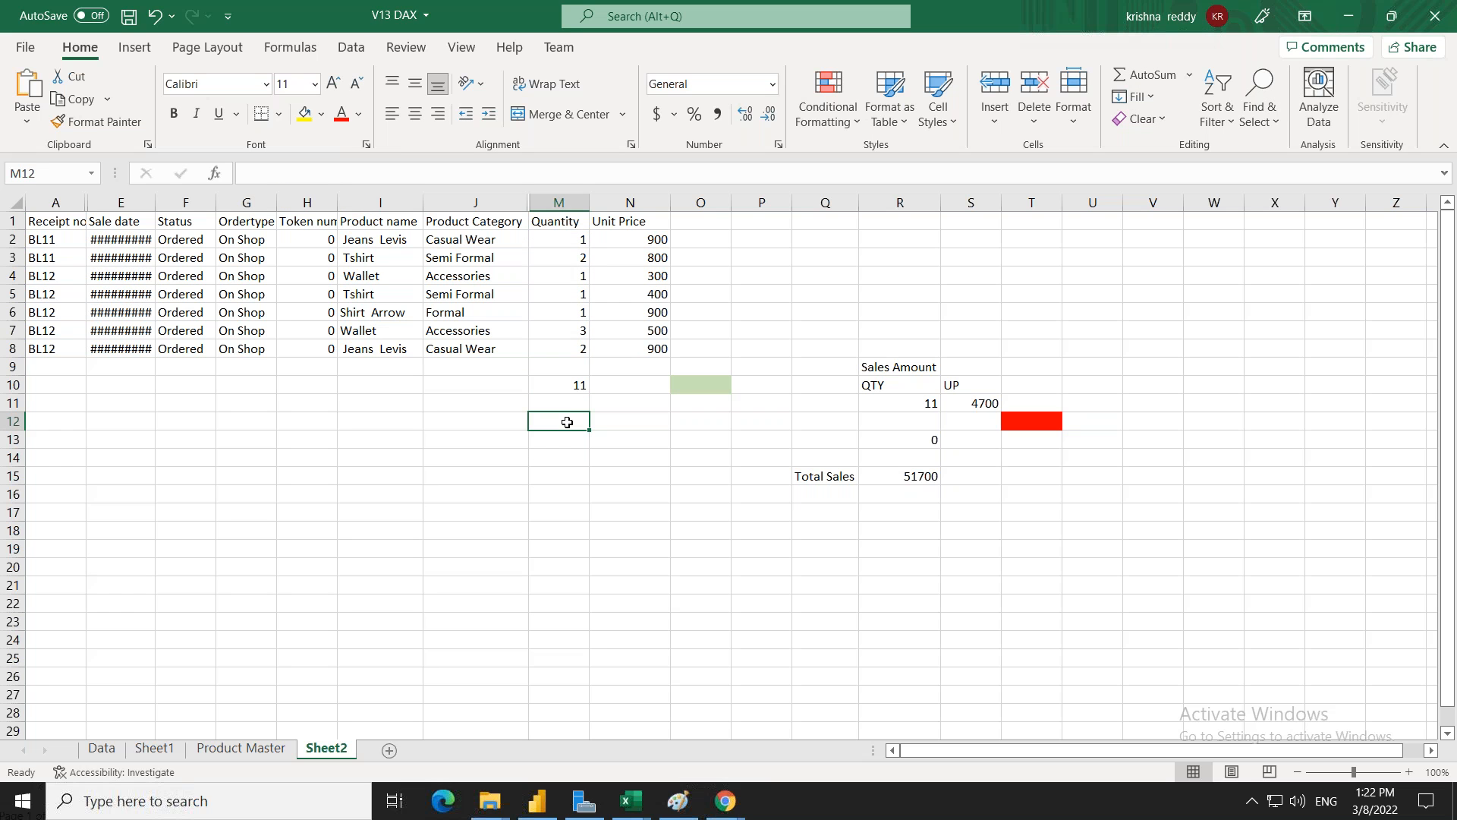
click(572, 388)
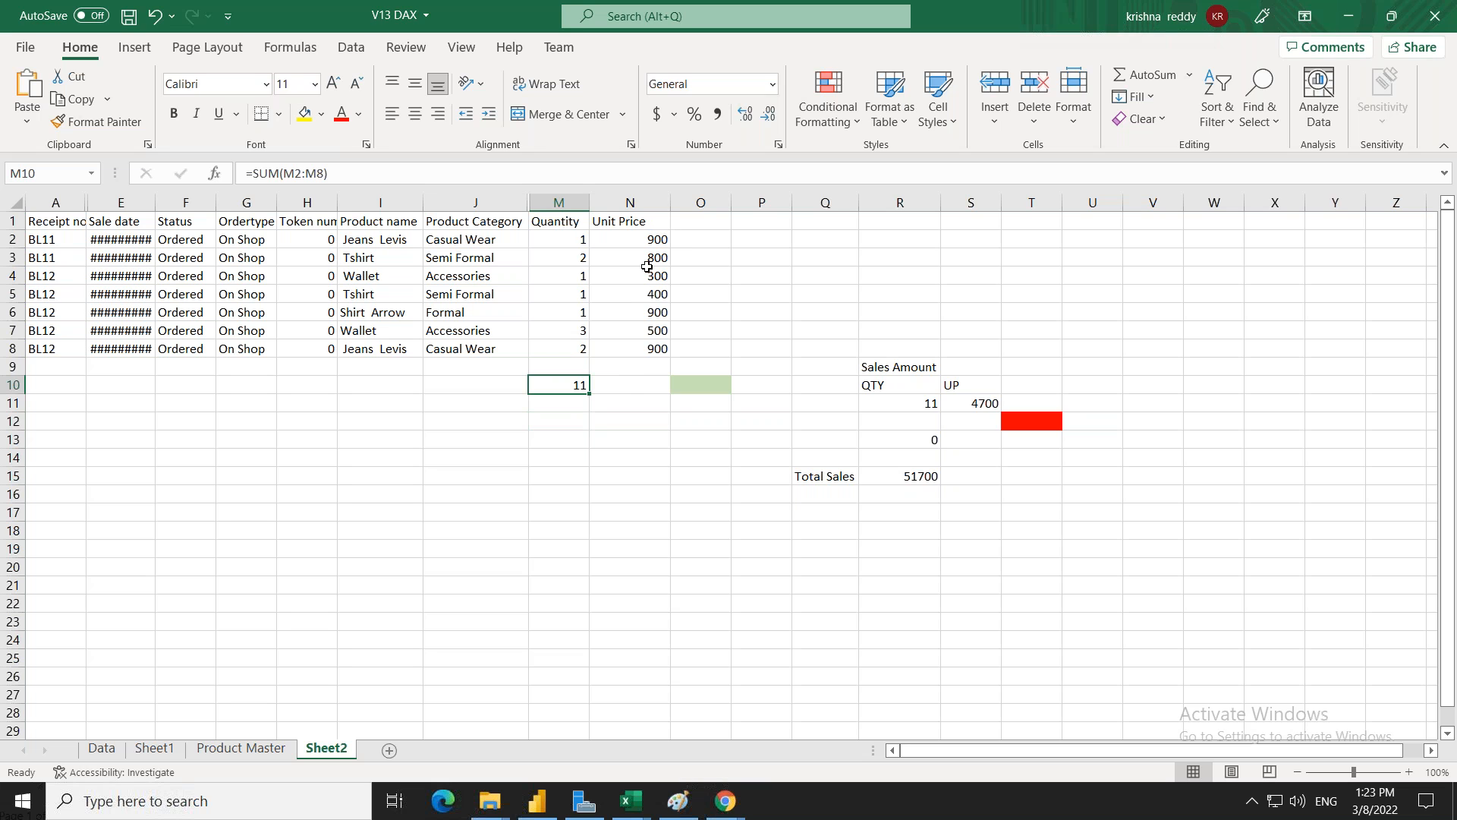
Enter the formula =SUM(N2:N8) in cell N10 to total the Unit Price column
click(629, 385)
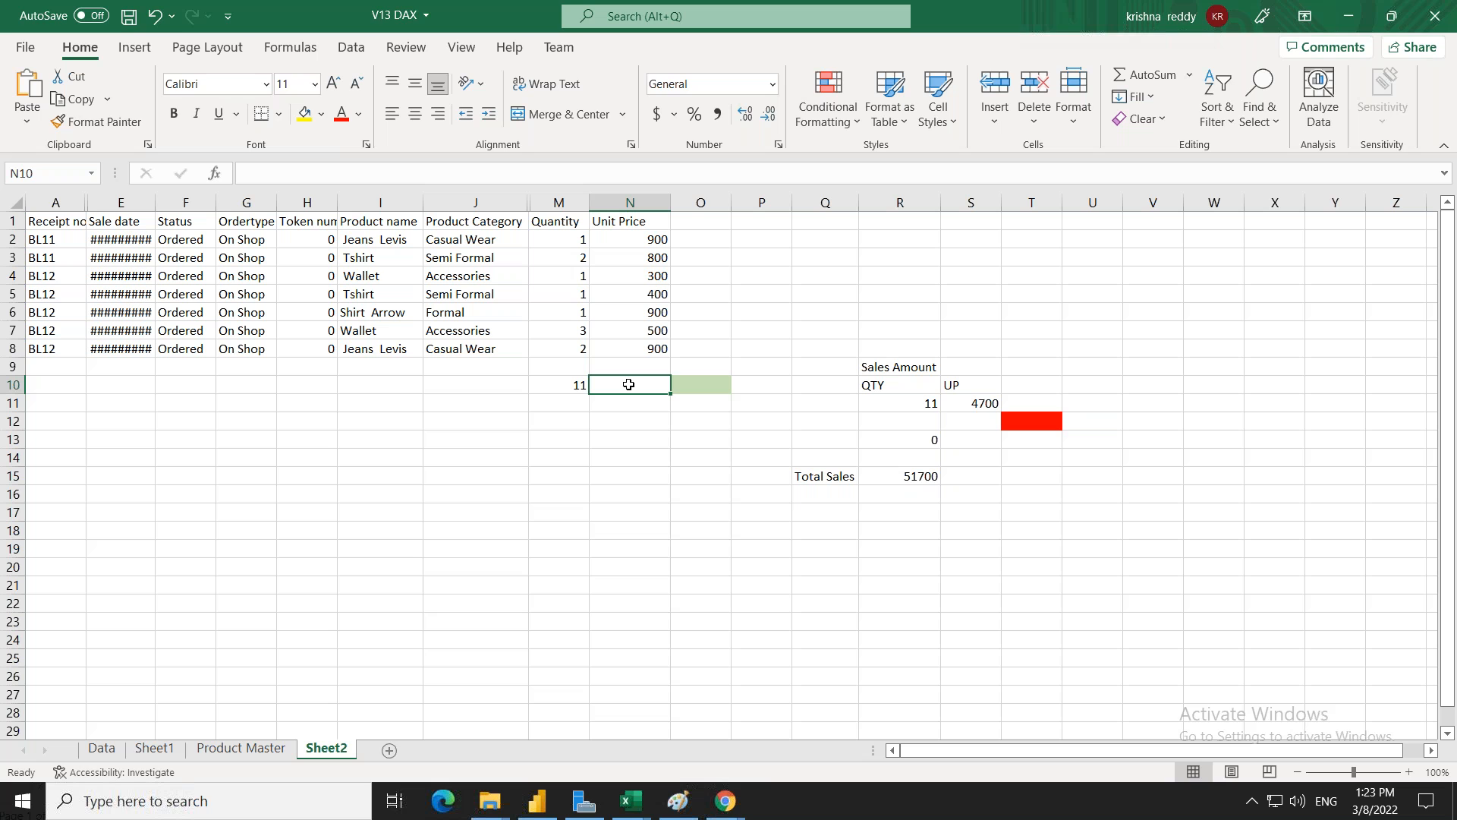
text(=sum)
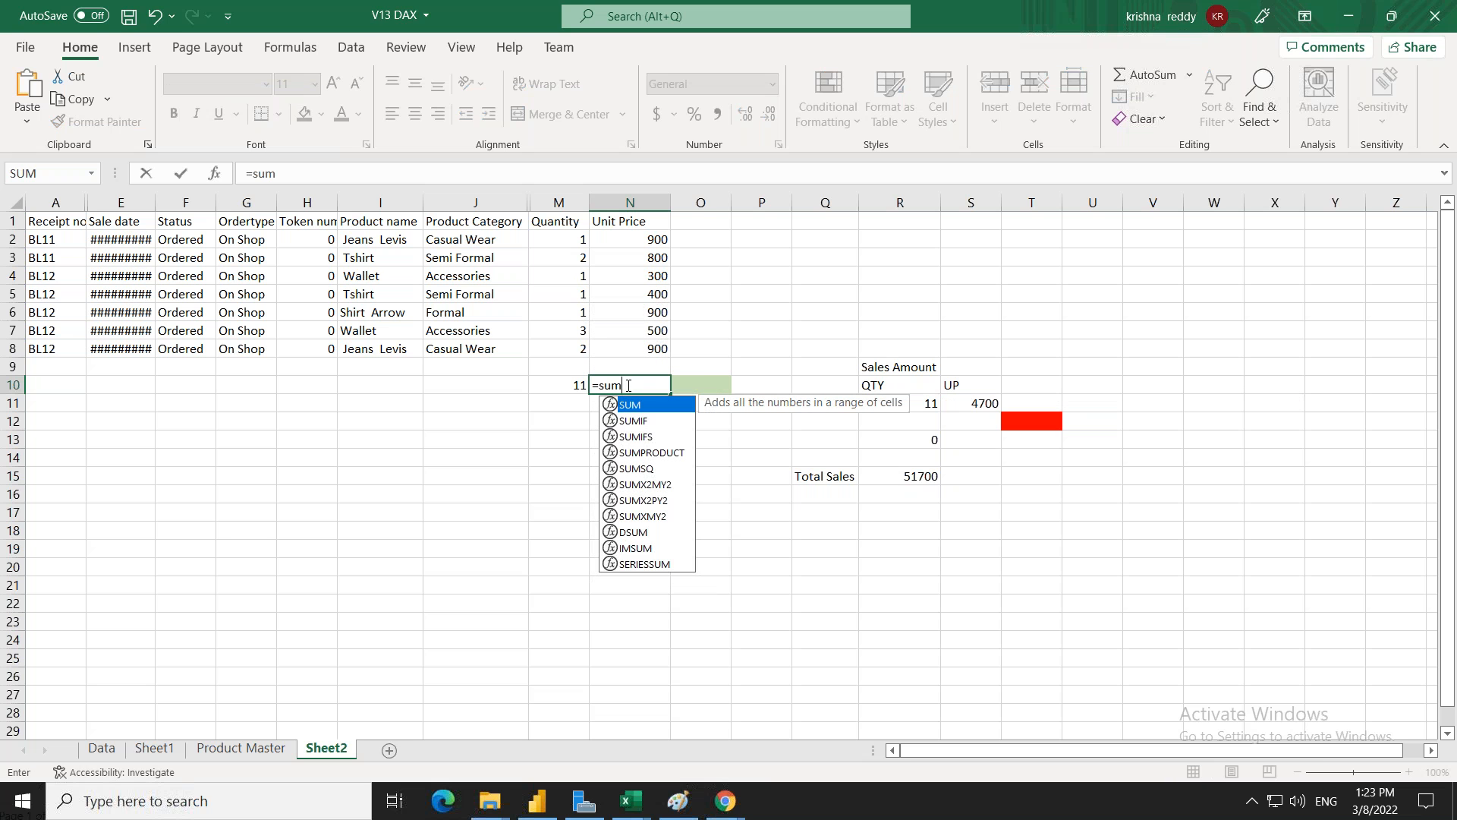
key(Return)
key(Up)
click(301, 173)
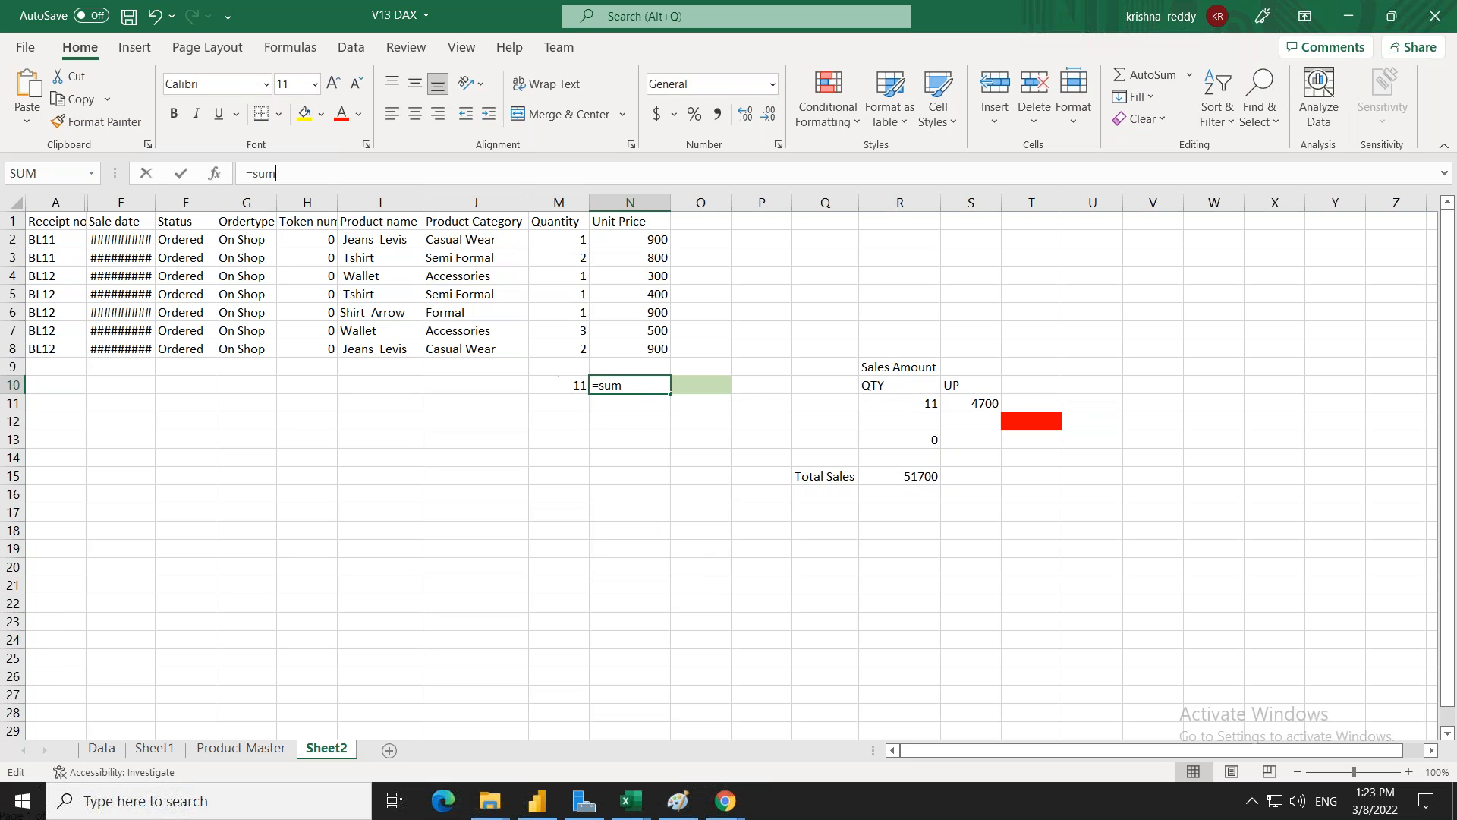
text(()
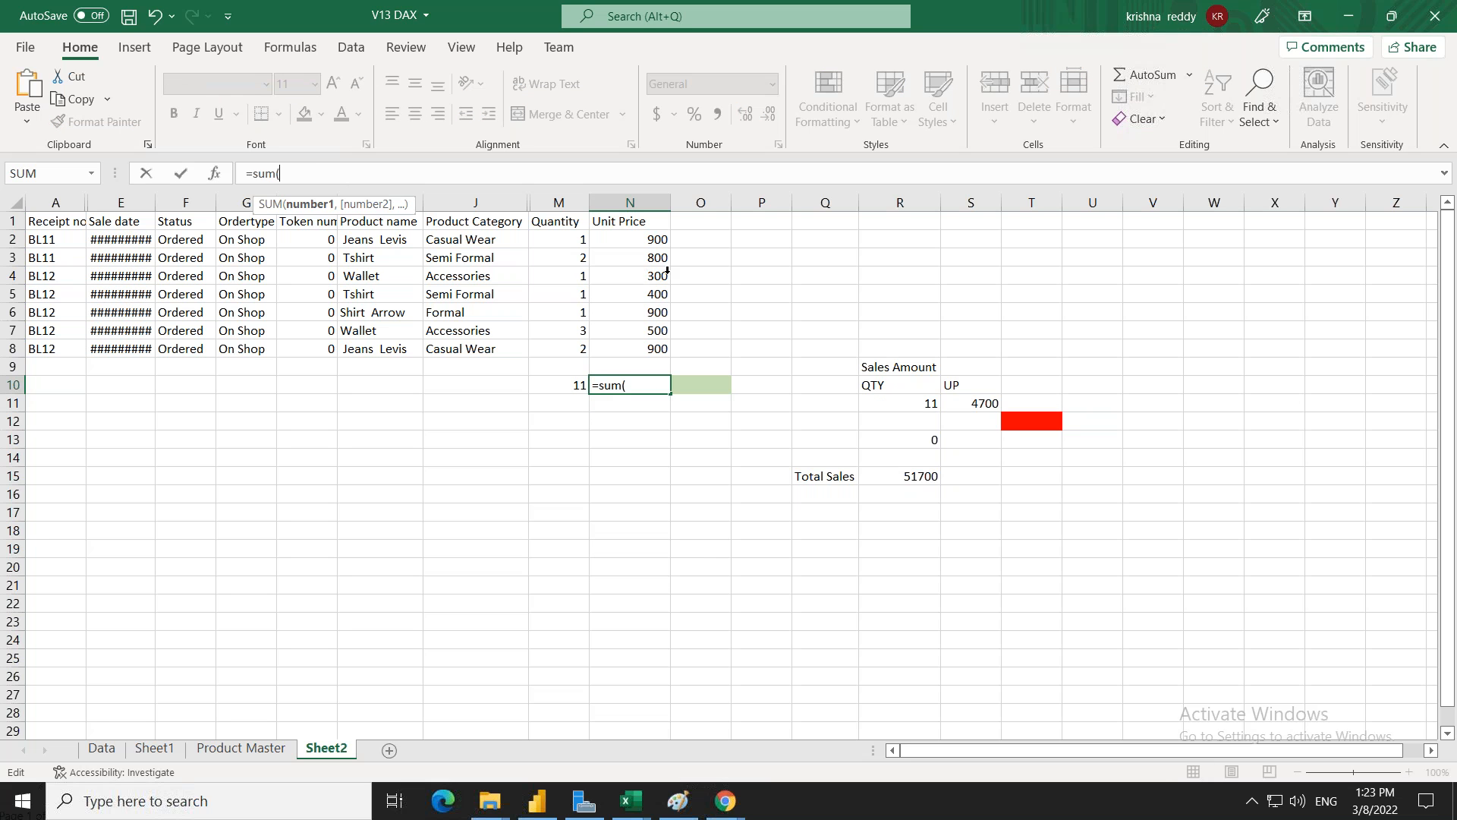
drag(643, 241, 646, 348)
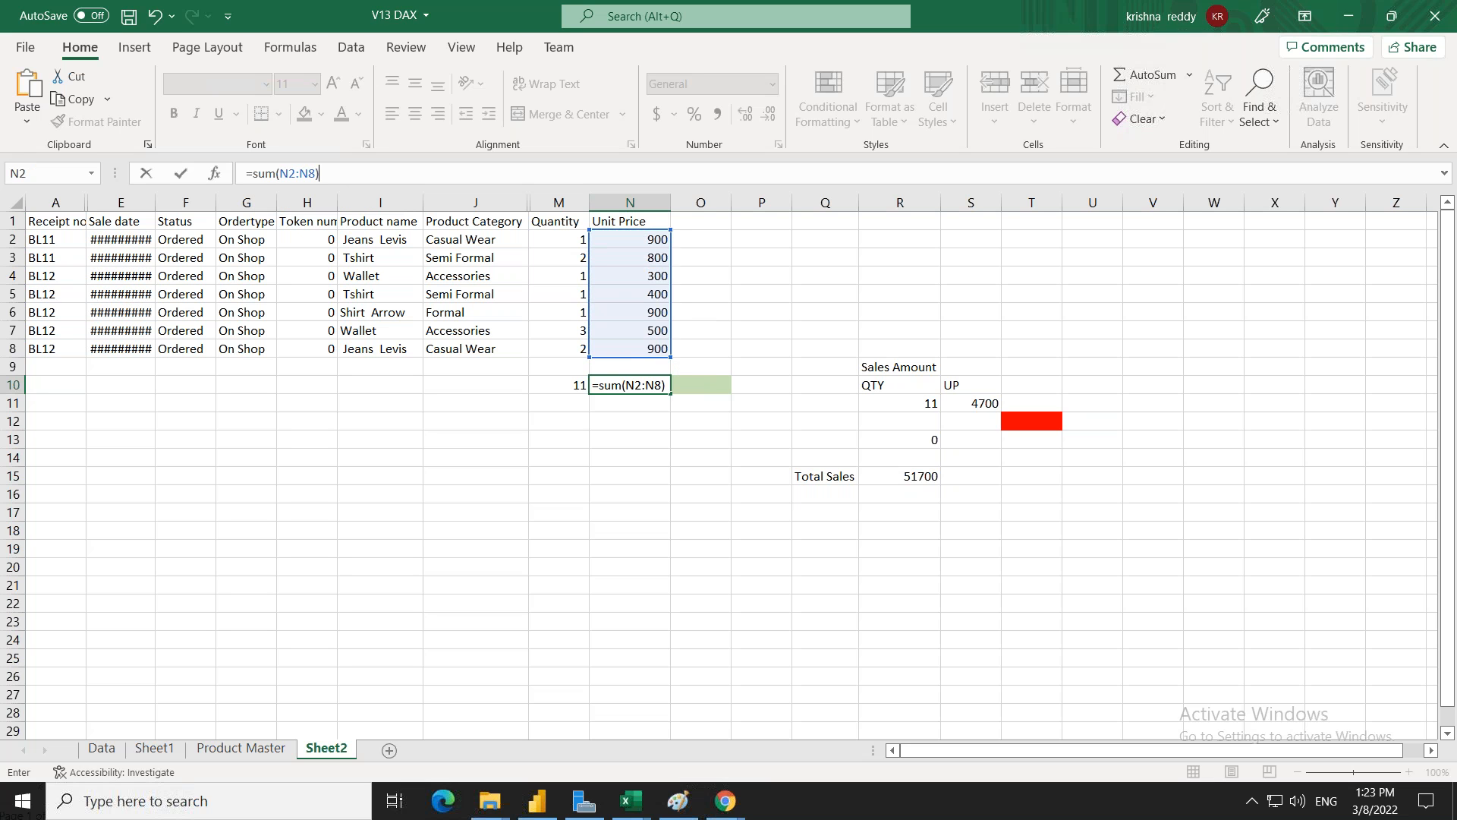
key(Return)
click(645, 423)
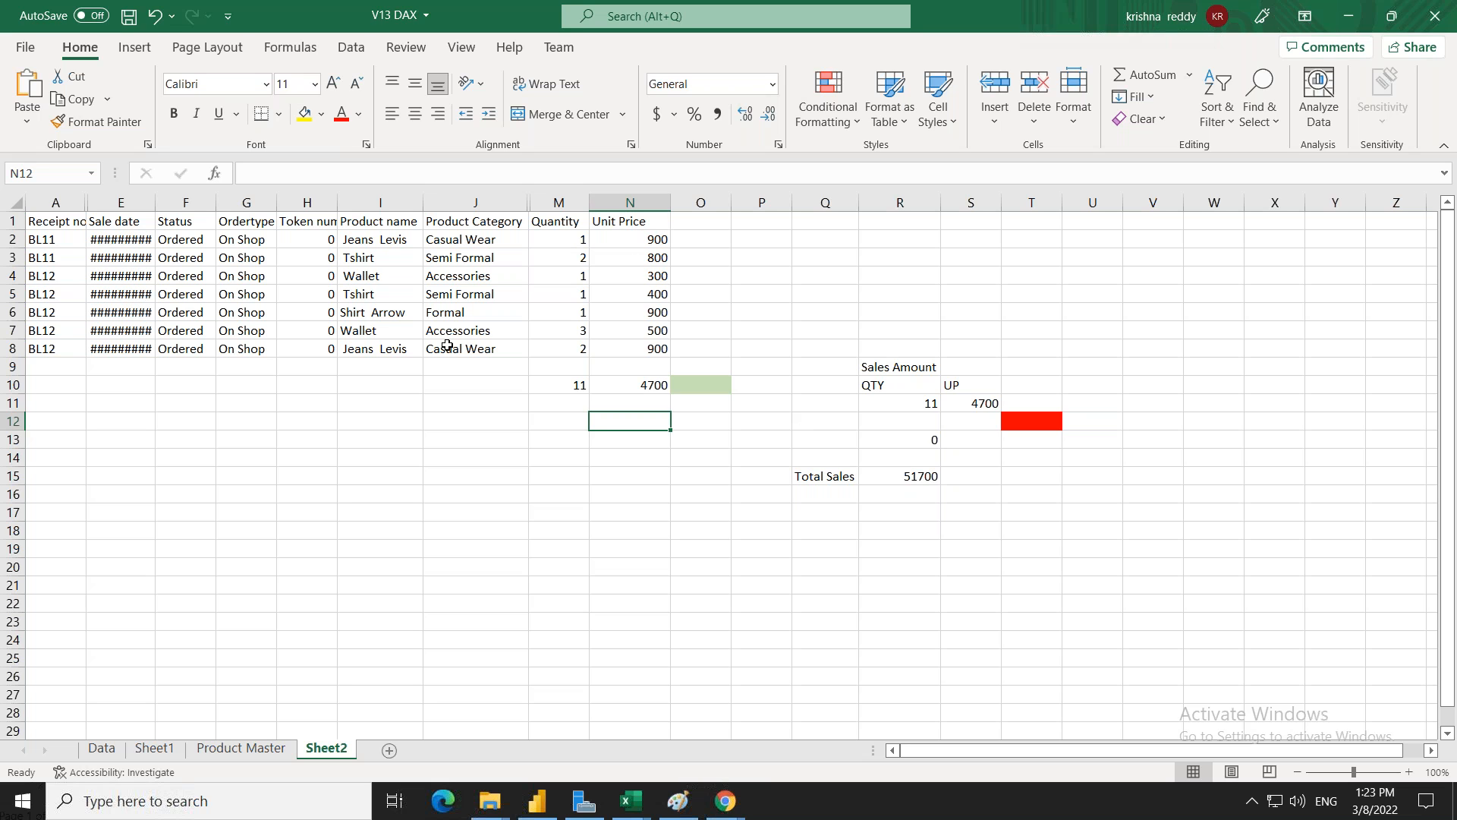
Enter the formula =M2*N2 in cell O2 to multiply the first row's quantity by its unit price
click(718, 239)
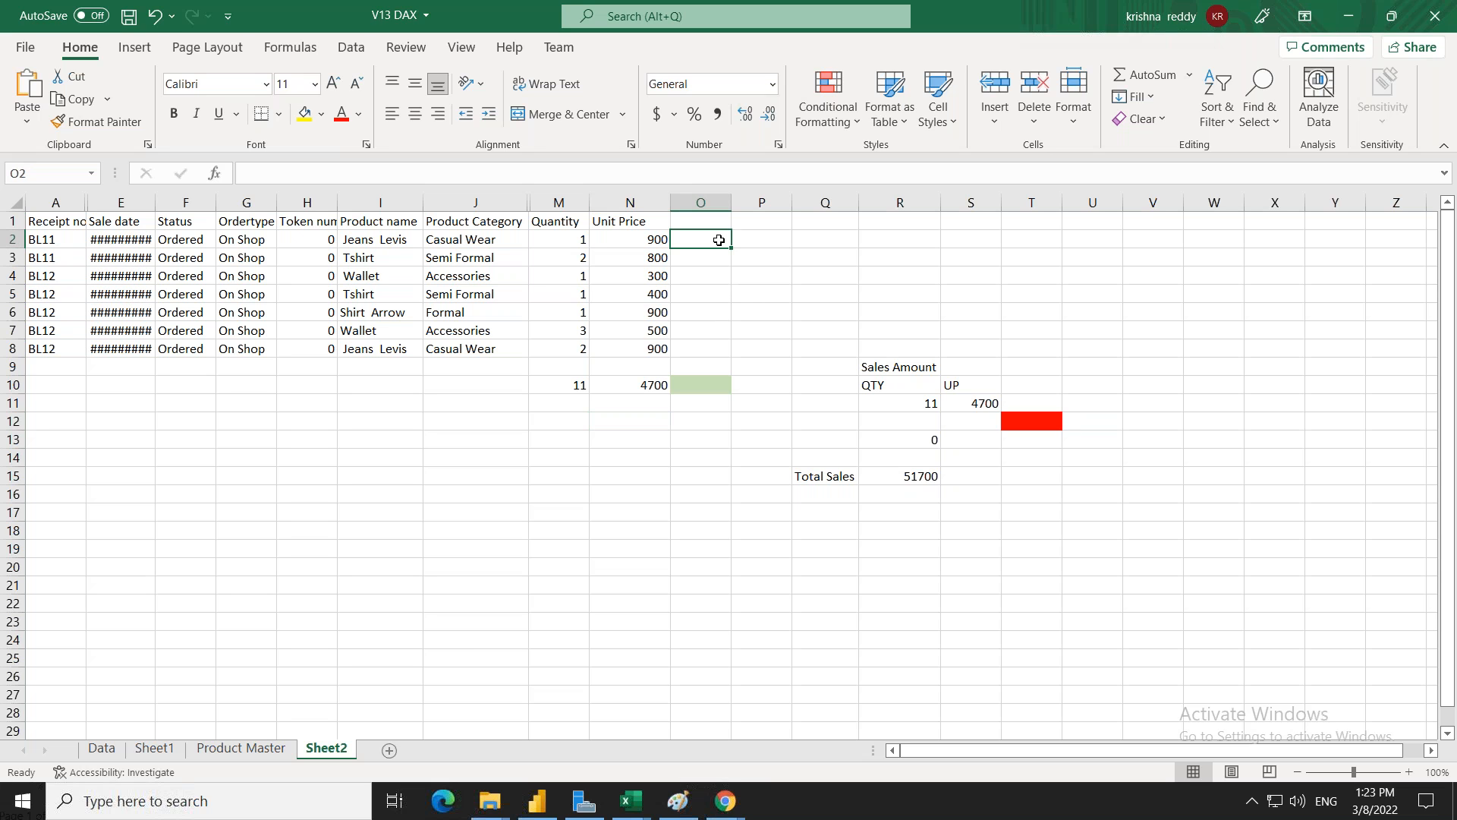
text(=)
click(554, 241)
text(*)
click(658, 240)
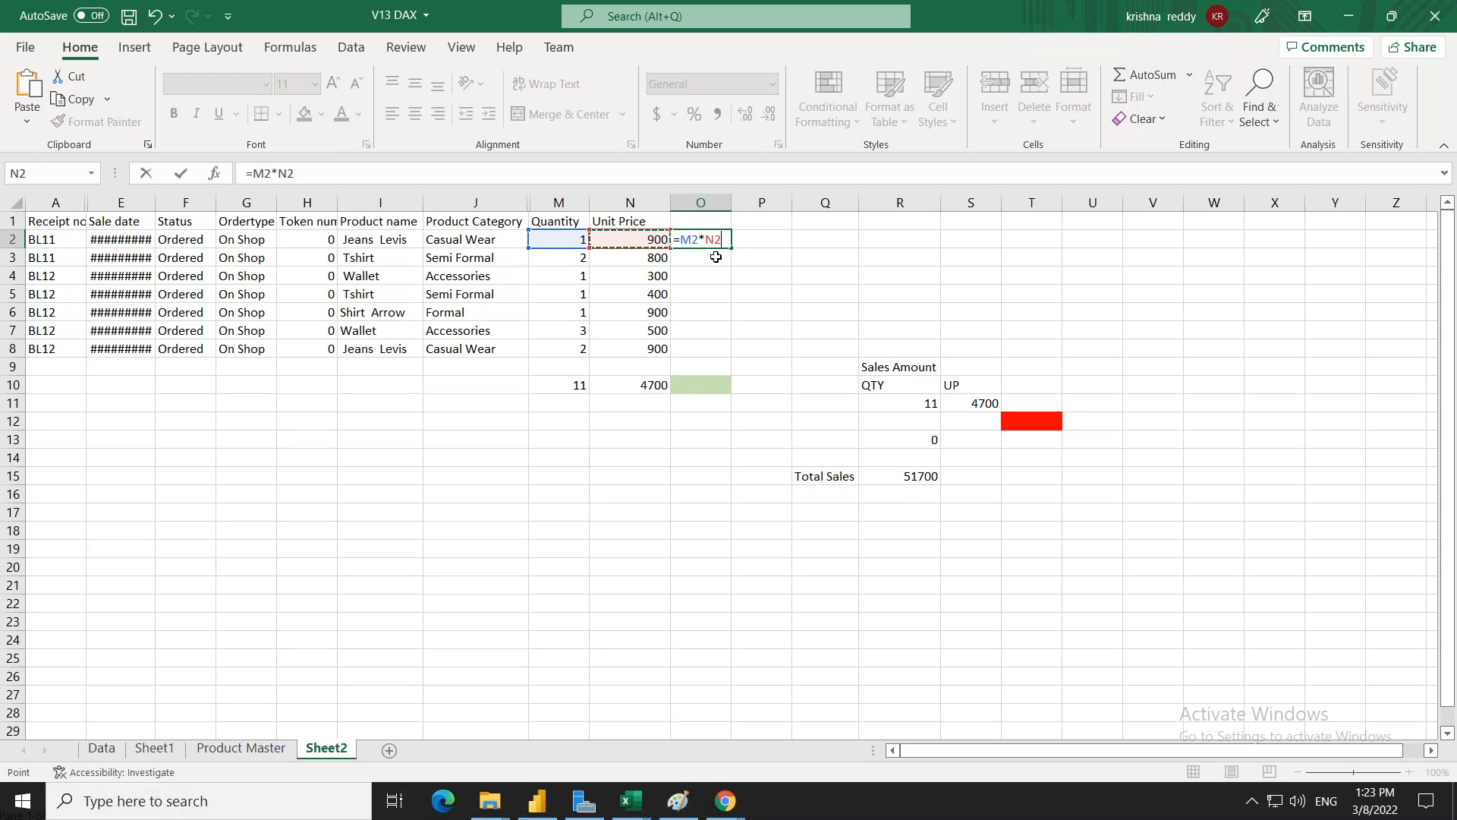
click(713, 260)
click(725, 239)
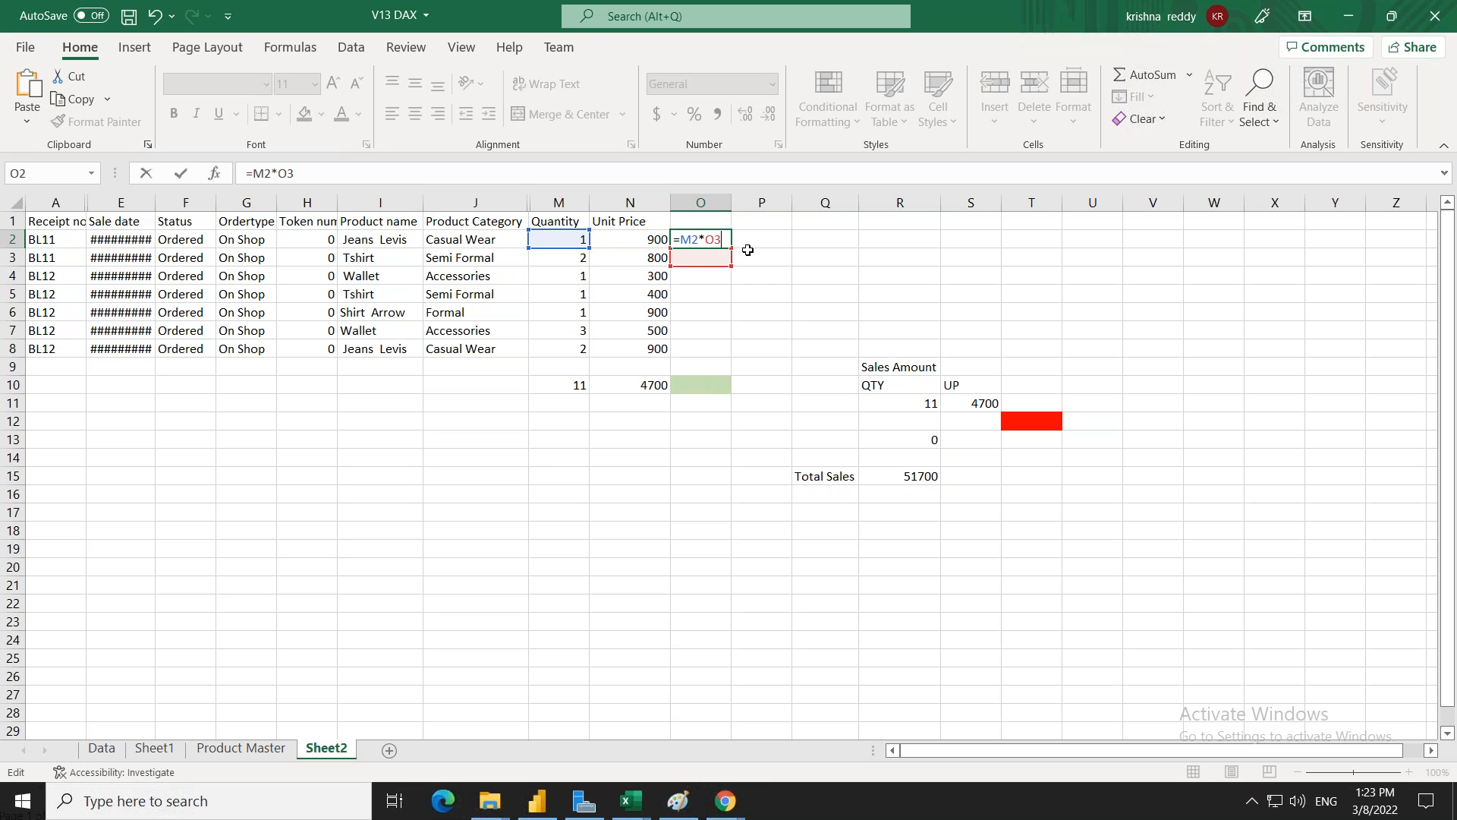
key(BackSpace)
key(BackSpace)
click(652, 239)
key(Return)
Fill the row sales formula from O2 down through O8
click(725, 245)
drag(731, 248, 767, 317)
click(767, 314)
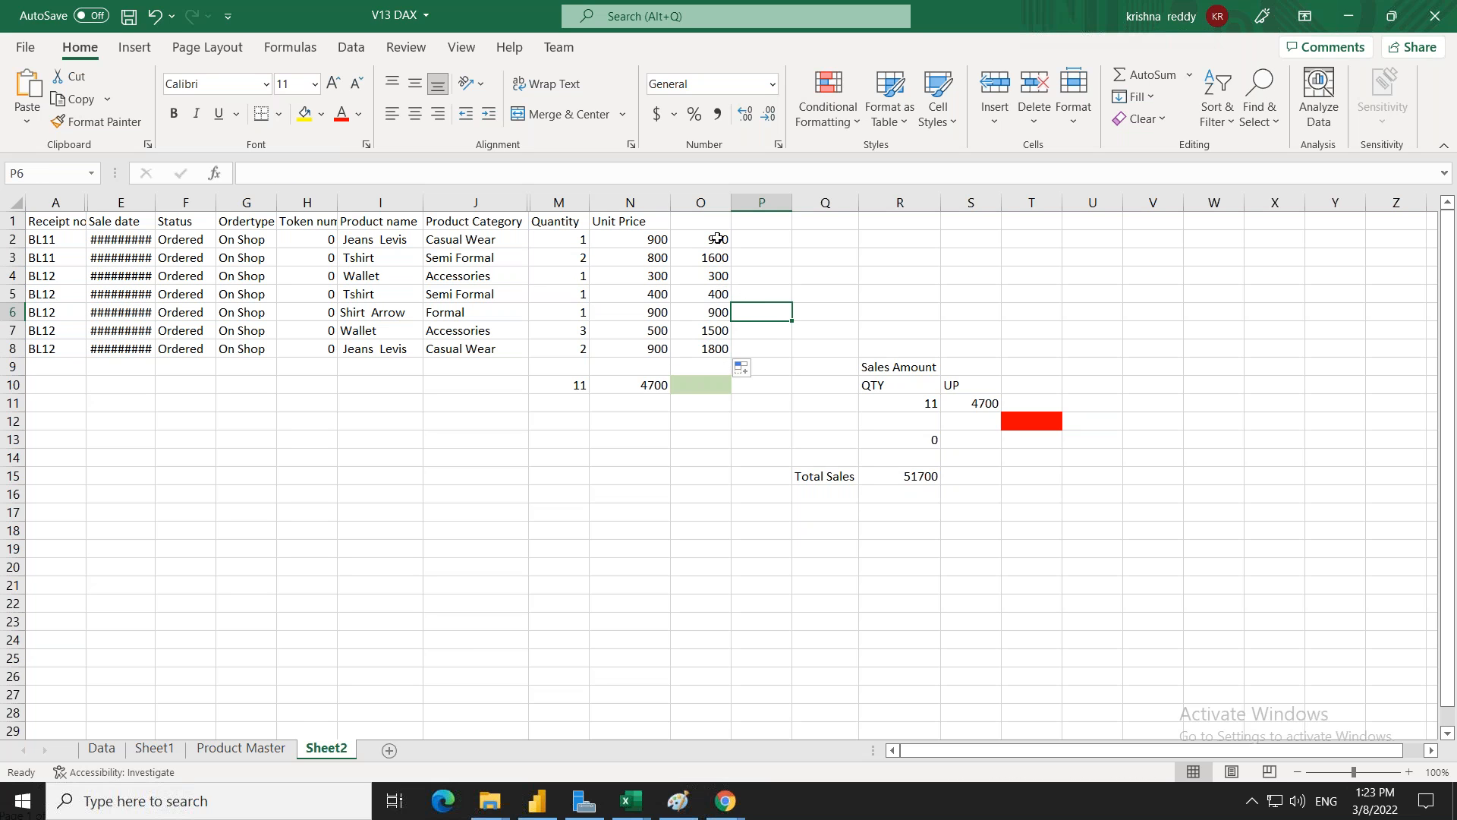
Enter the formula =SUM(O2:O8) in cell O11 to total the row-by-row sales
click(698, 383)
click(690, 408)
text(=su)
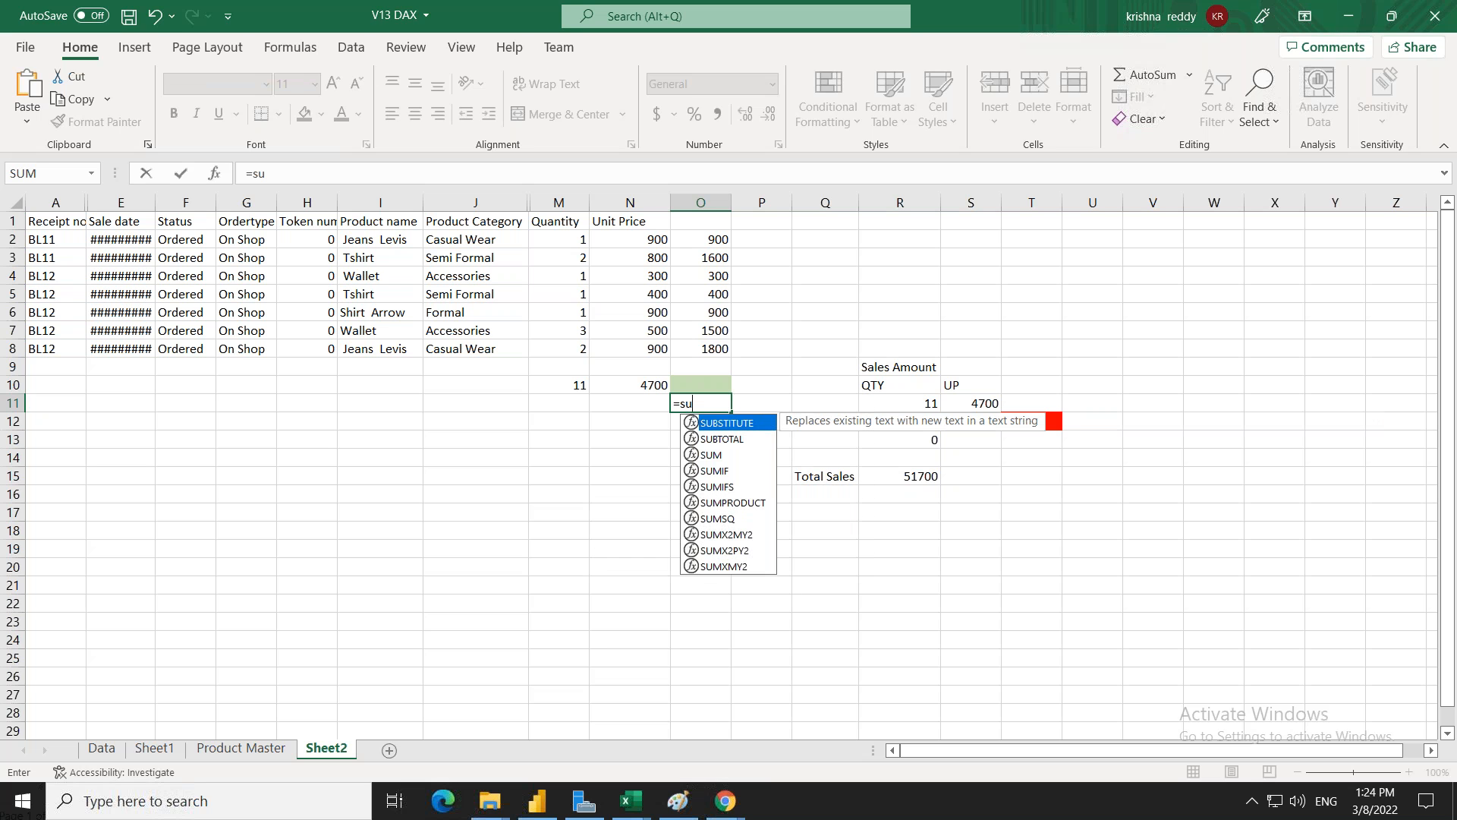
text(m()
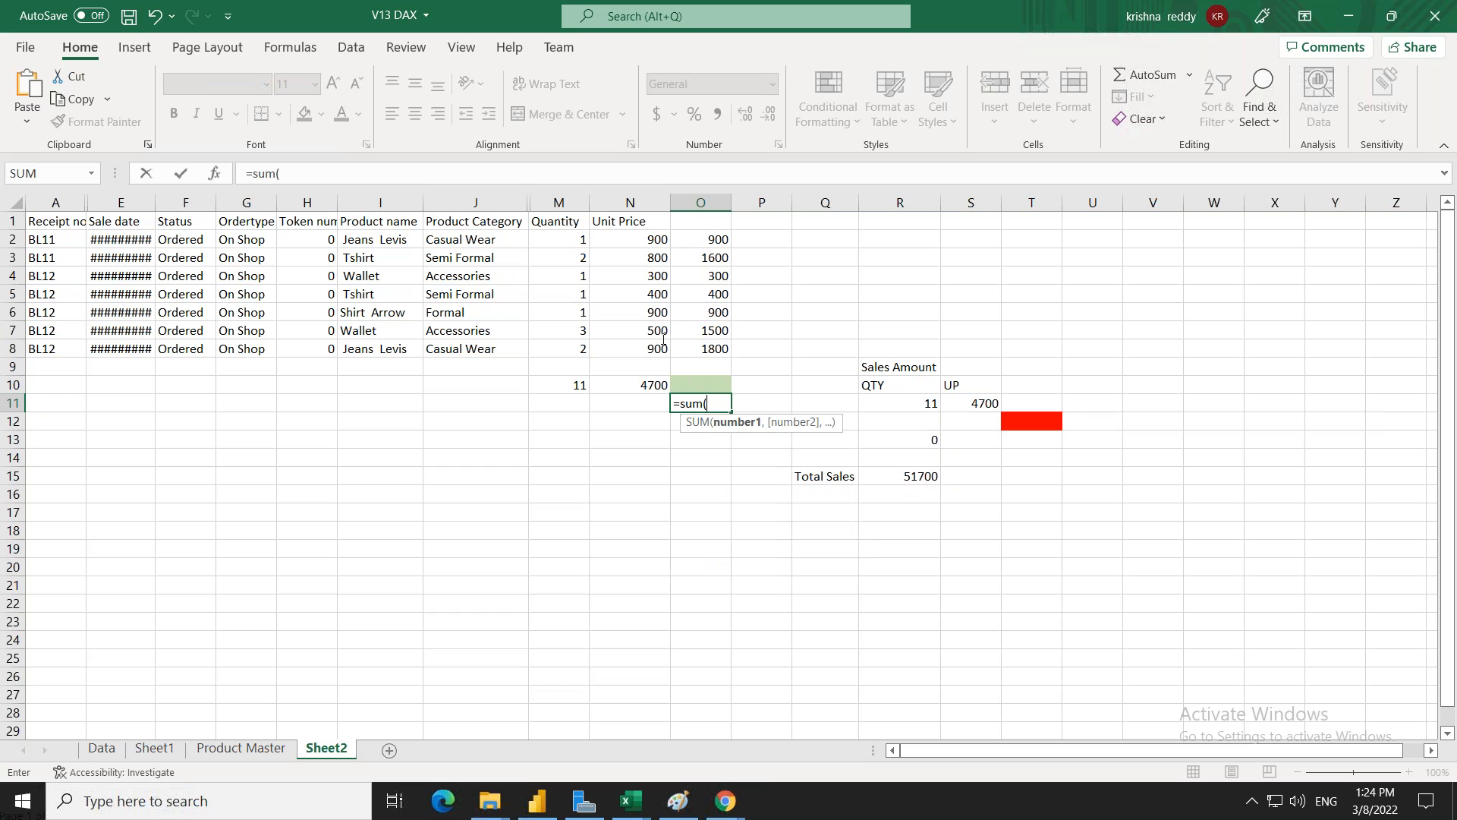
drag(721, 239, 727, 357)
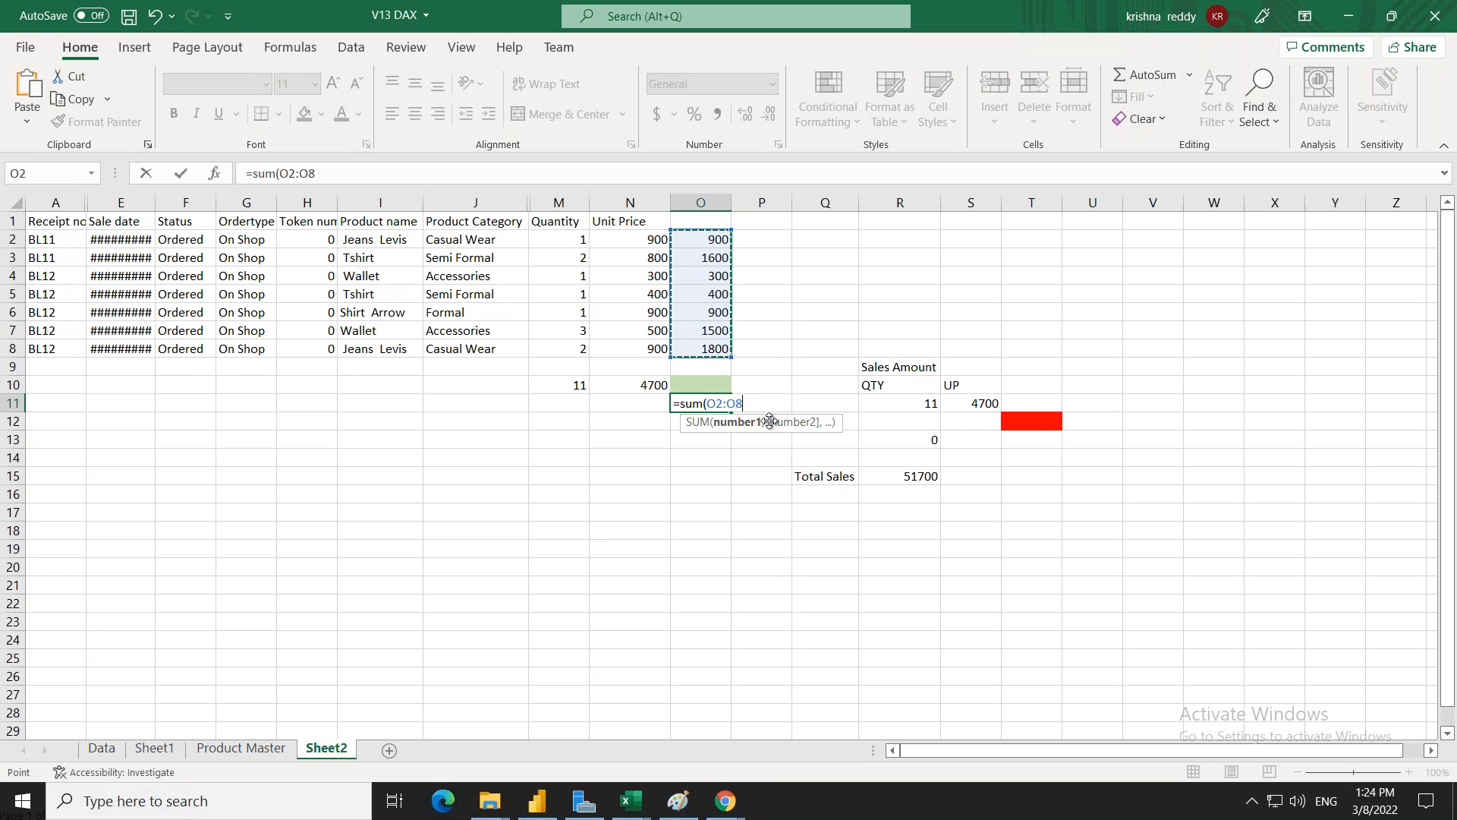
text())
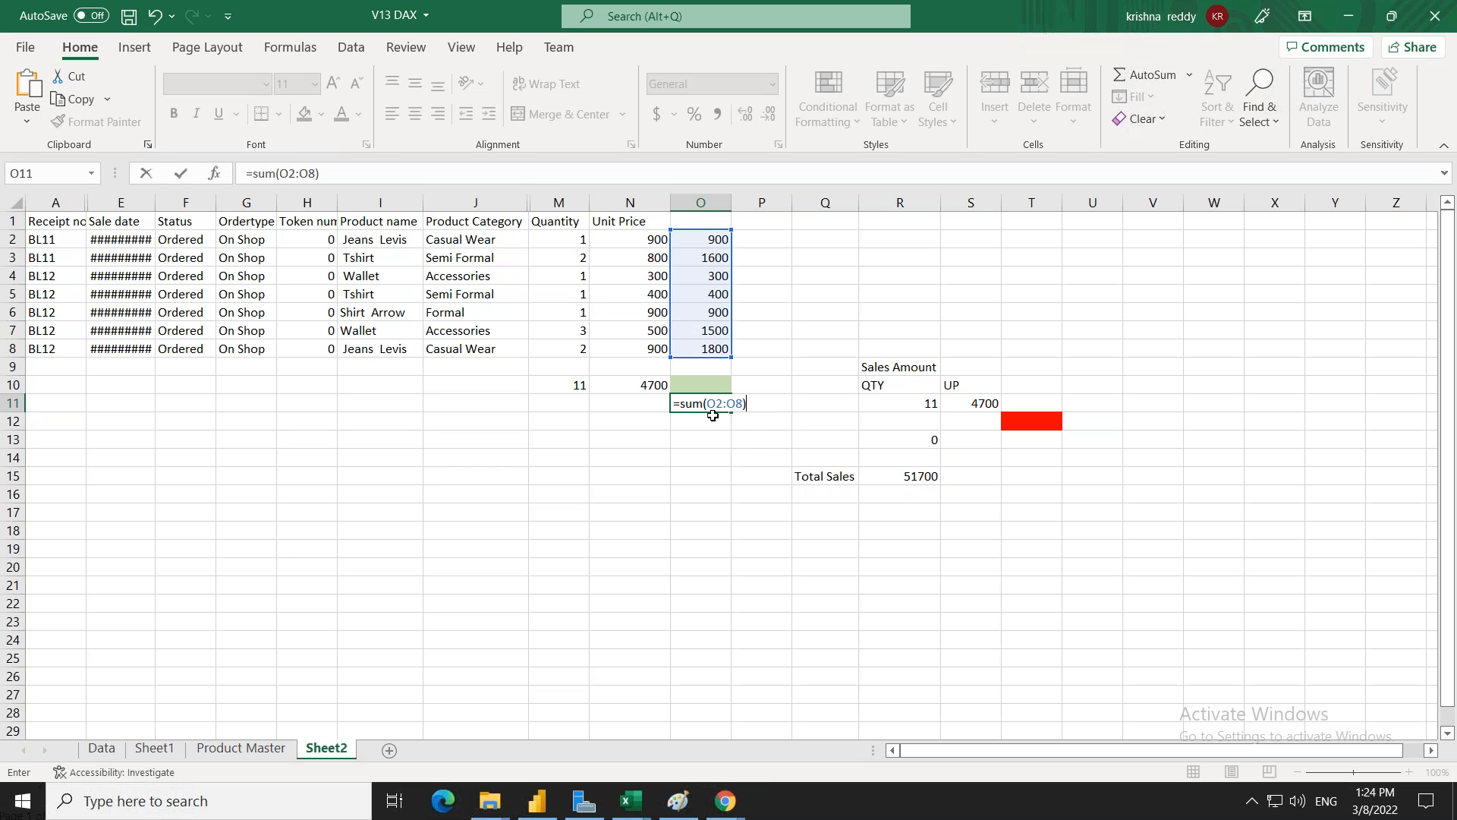
key(Return)
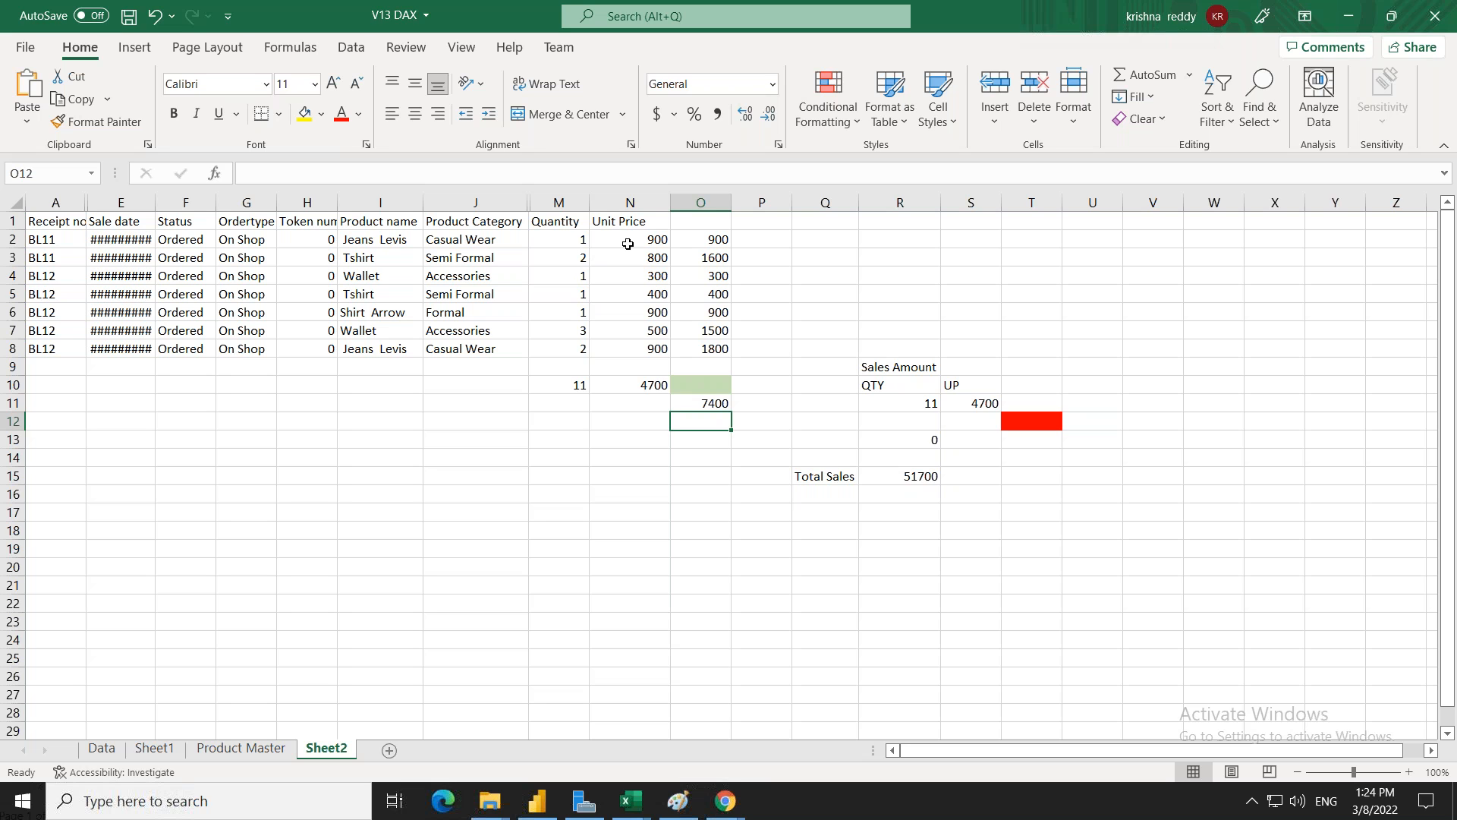
Review the quantity and unit price cells in rows 2 and 4 and the row sales in column O
click(579, 239)
click(634, 241)
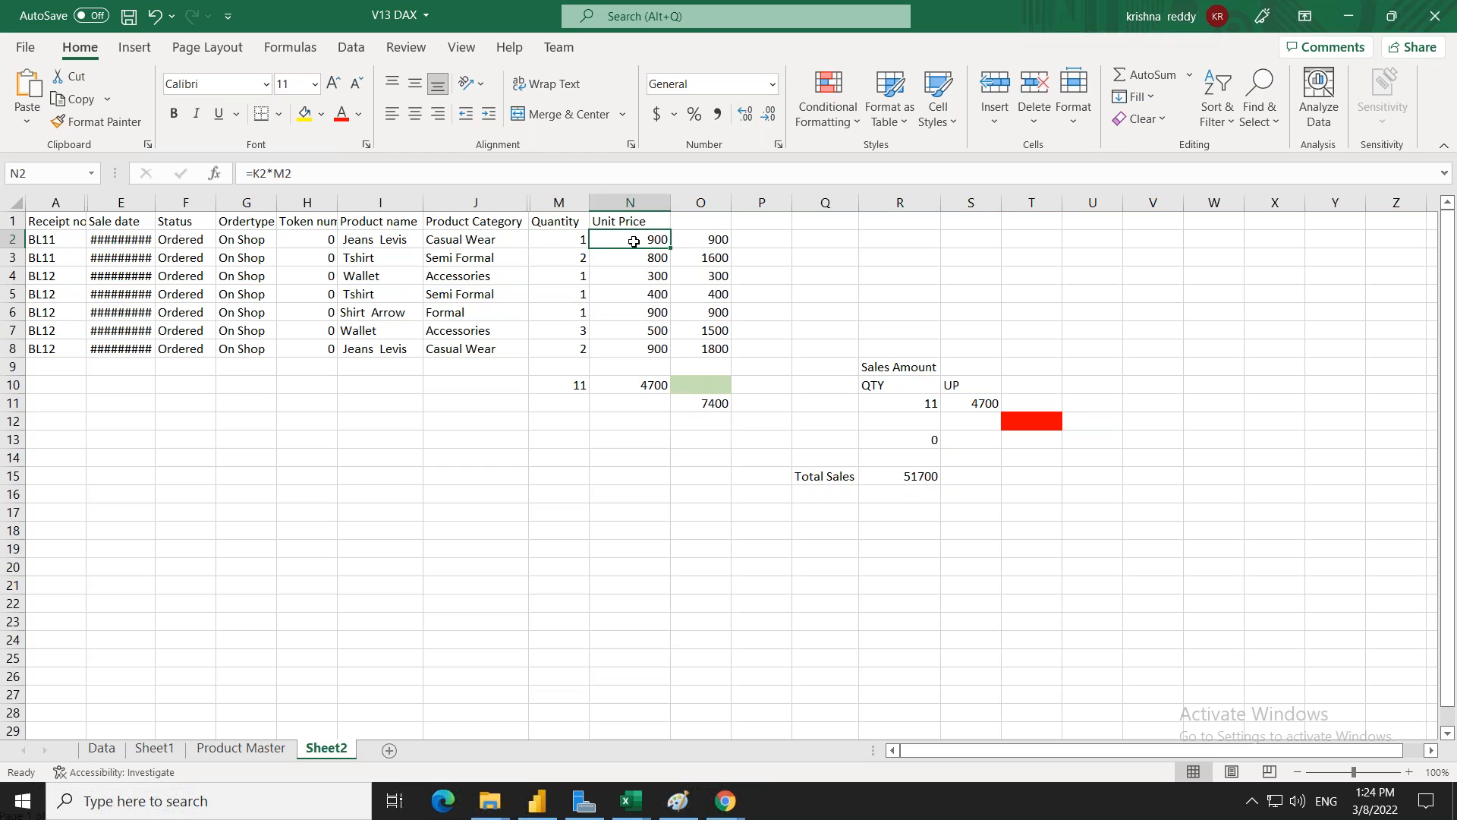
click(561, 270)
click(659, 274)
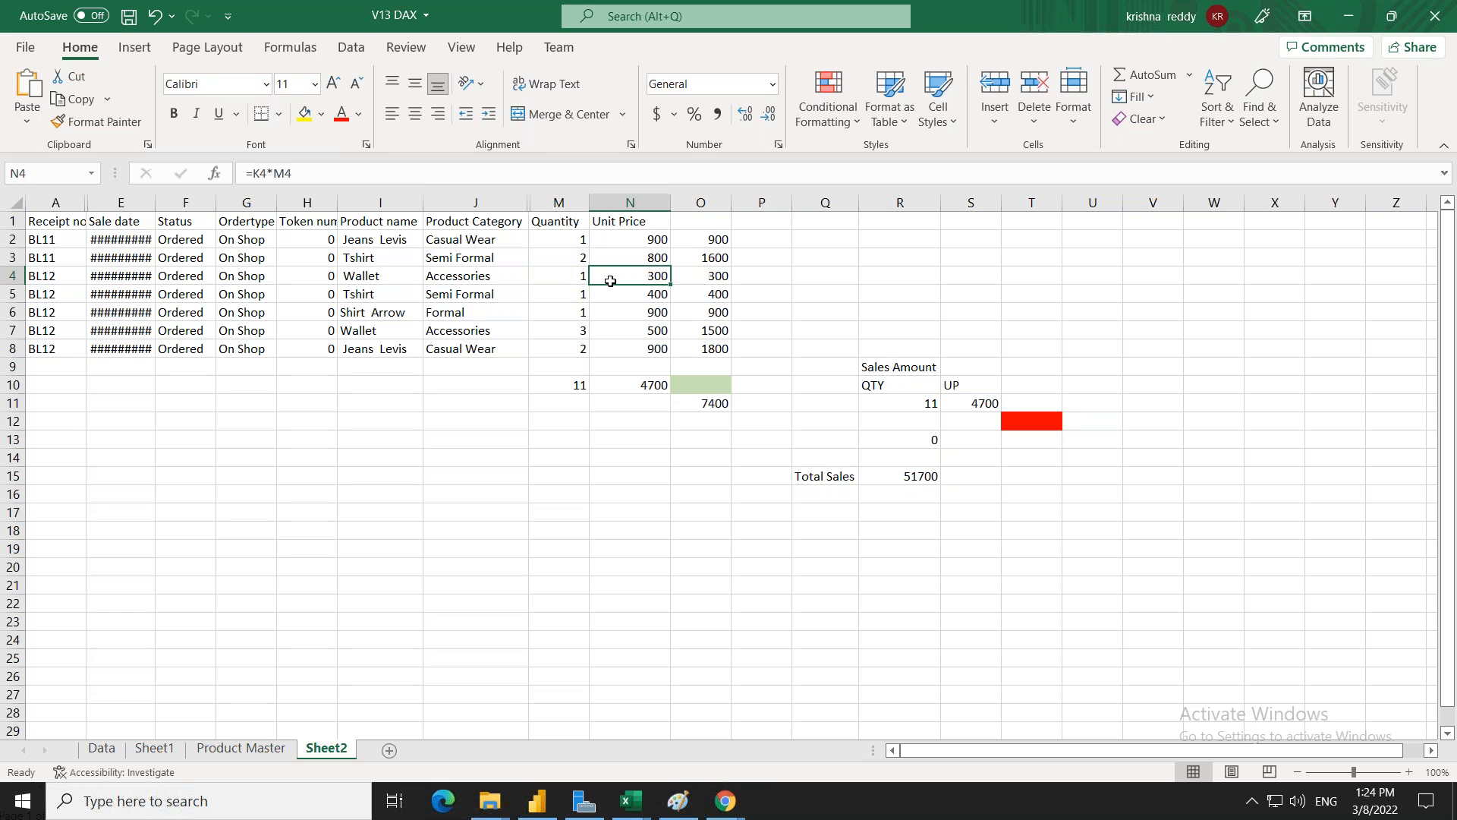
click(710, 220)
drag(720, 254, 726, 346)
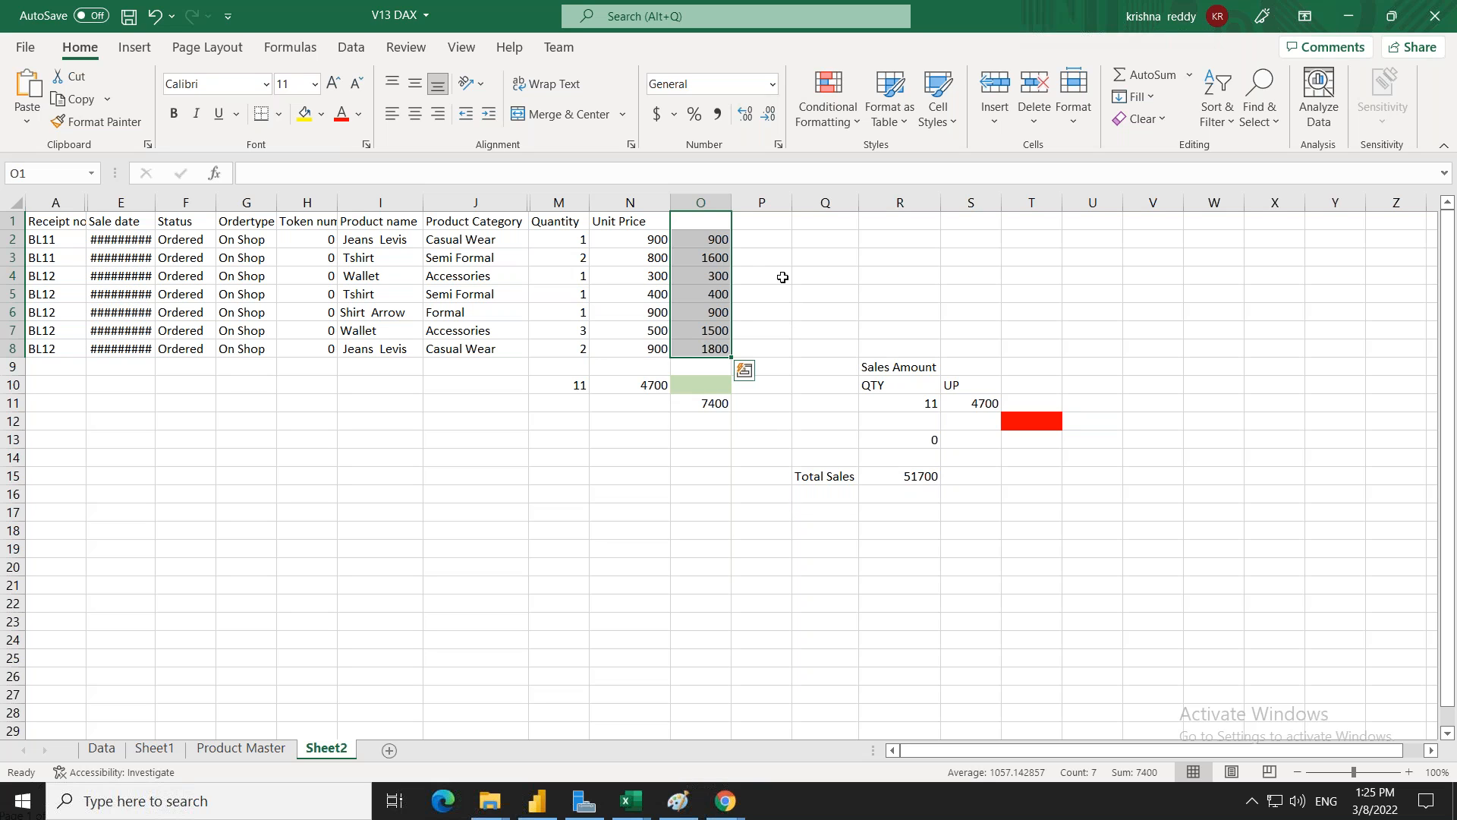
Switch to Power BI Desktop, add a new report page and discard the unopened auto-recovered files
click(539, 803)
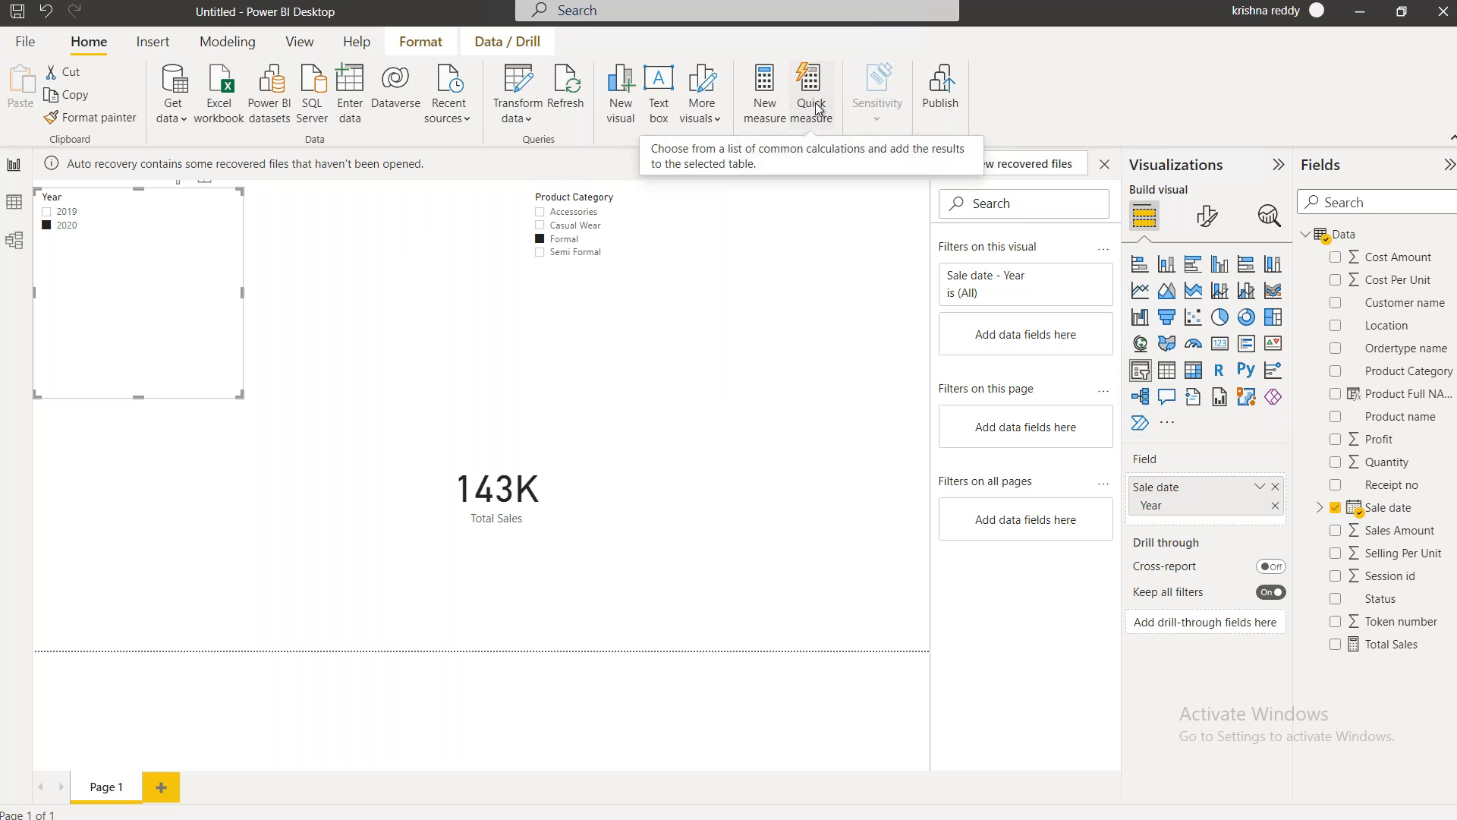
click(161, 788)
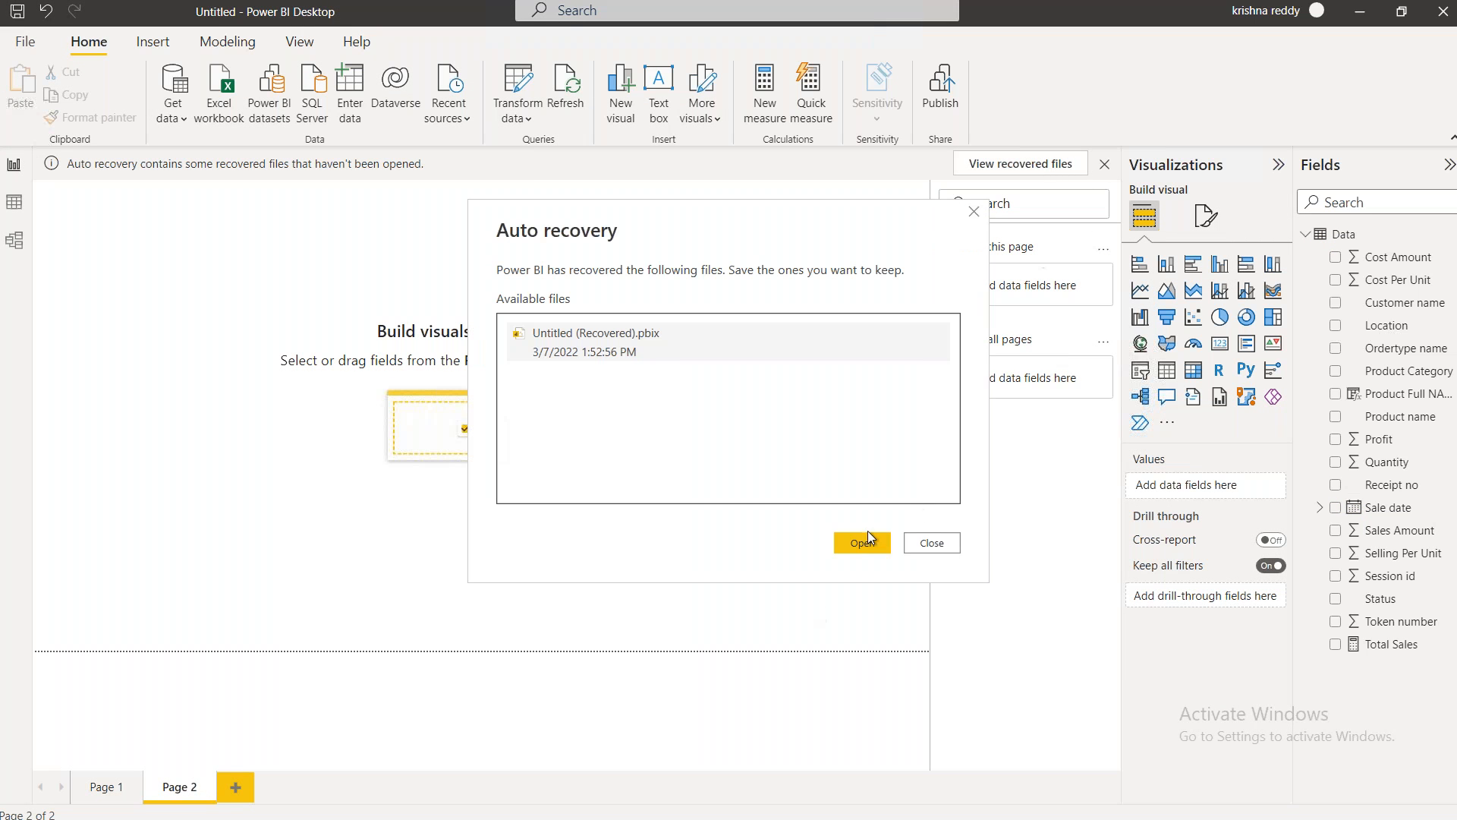
click(1105, 164)
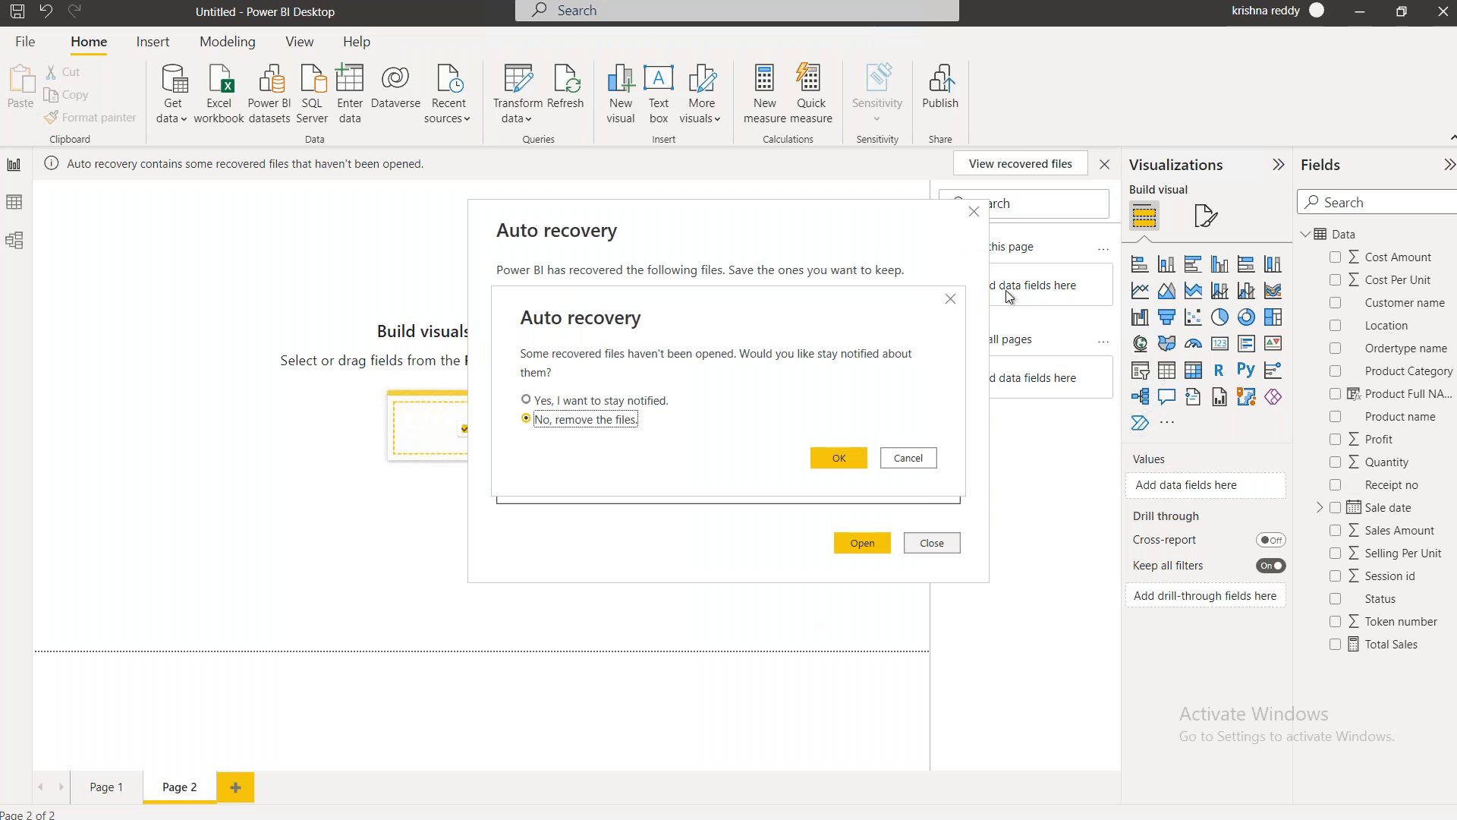
click(837, 458)
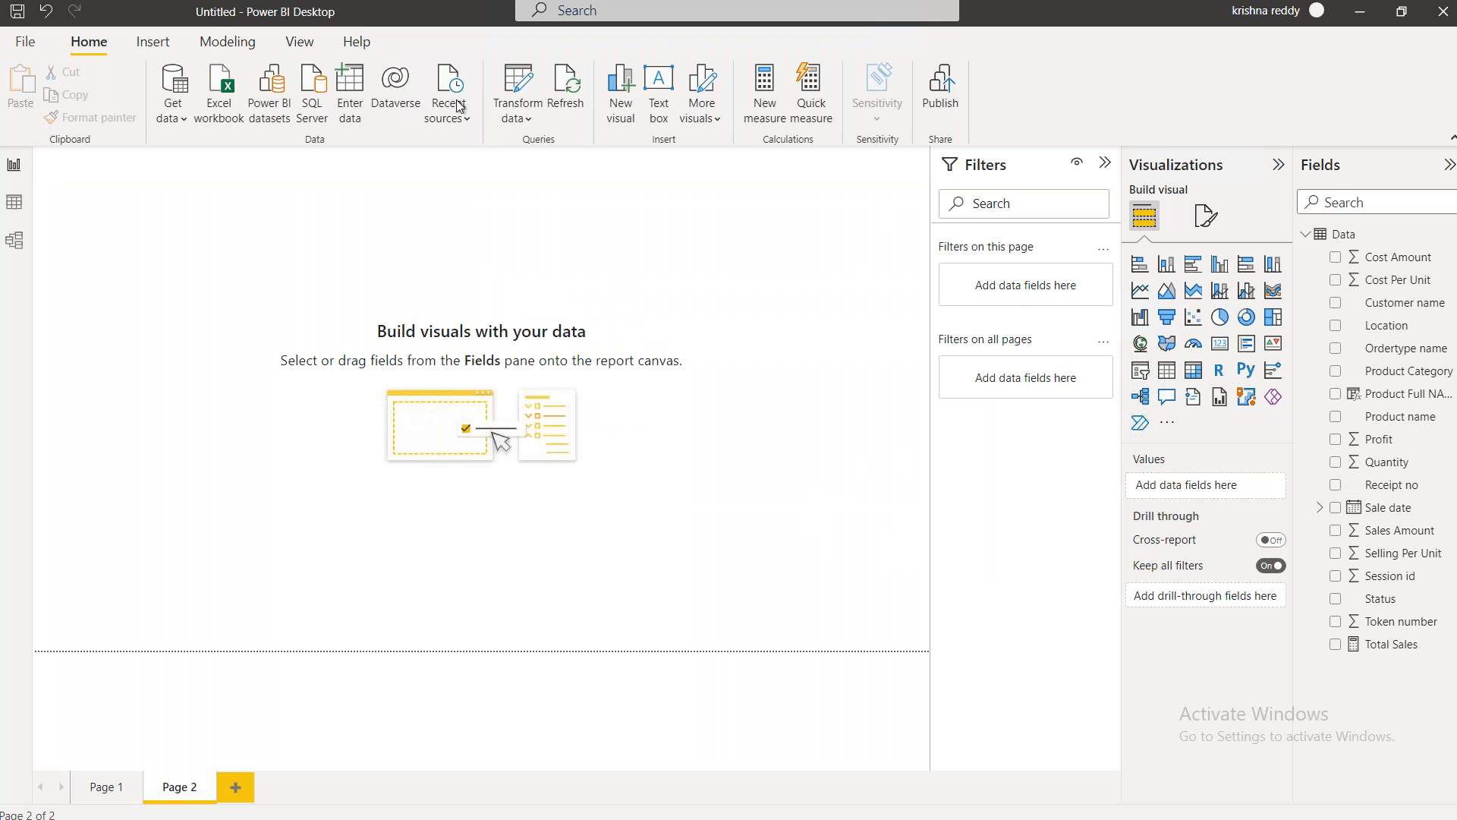
Insert a text box and stretch it as a narrow banner across the top of the report page
click(666, 83)
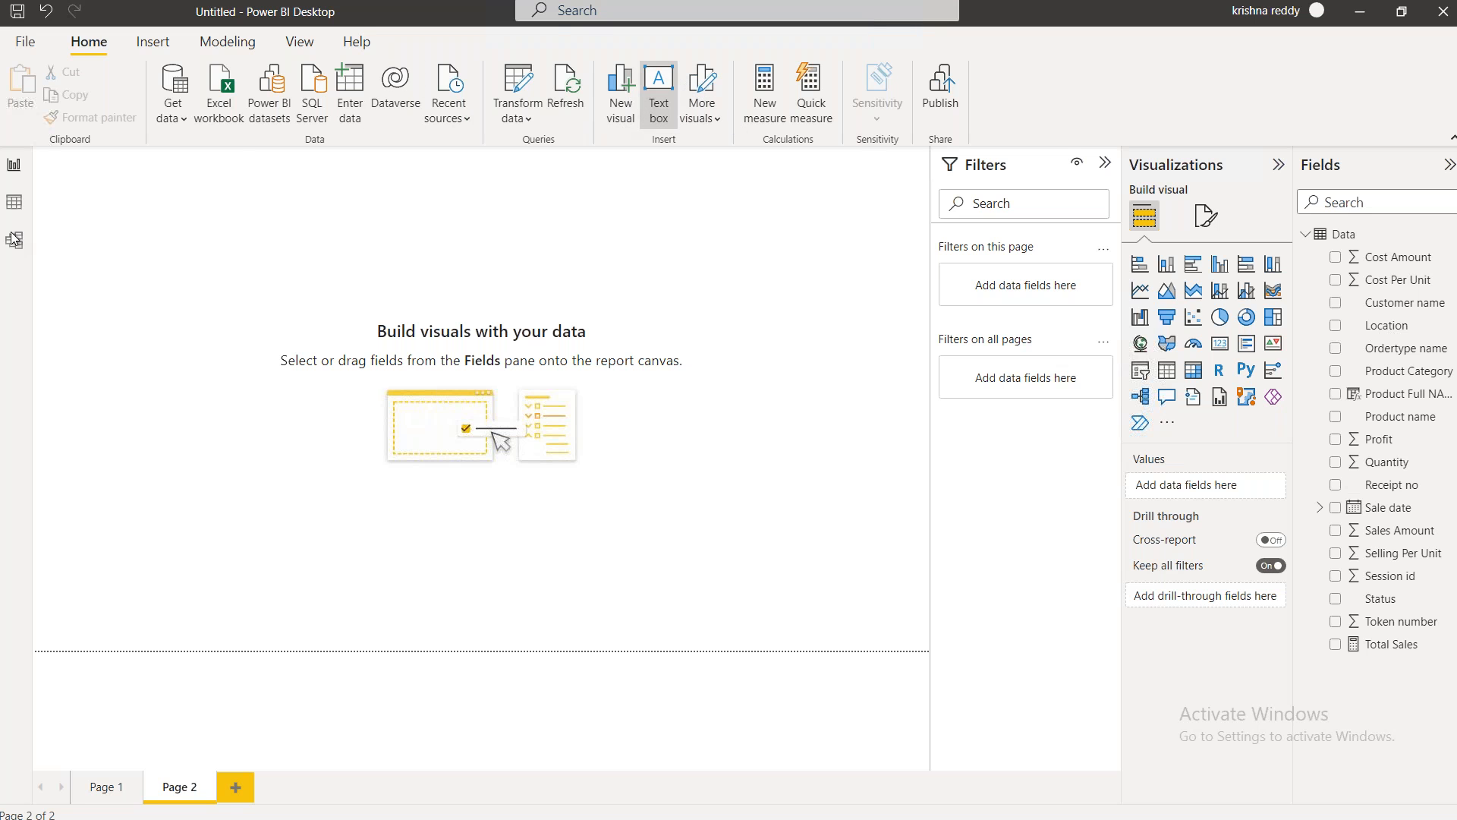
drag(234, 338, 928, 199)
click(371, 167)
Enter the title "SUM and SUMX" in the text box and center it
text(Sum and SUMX)
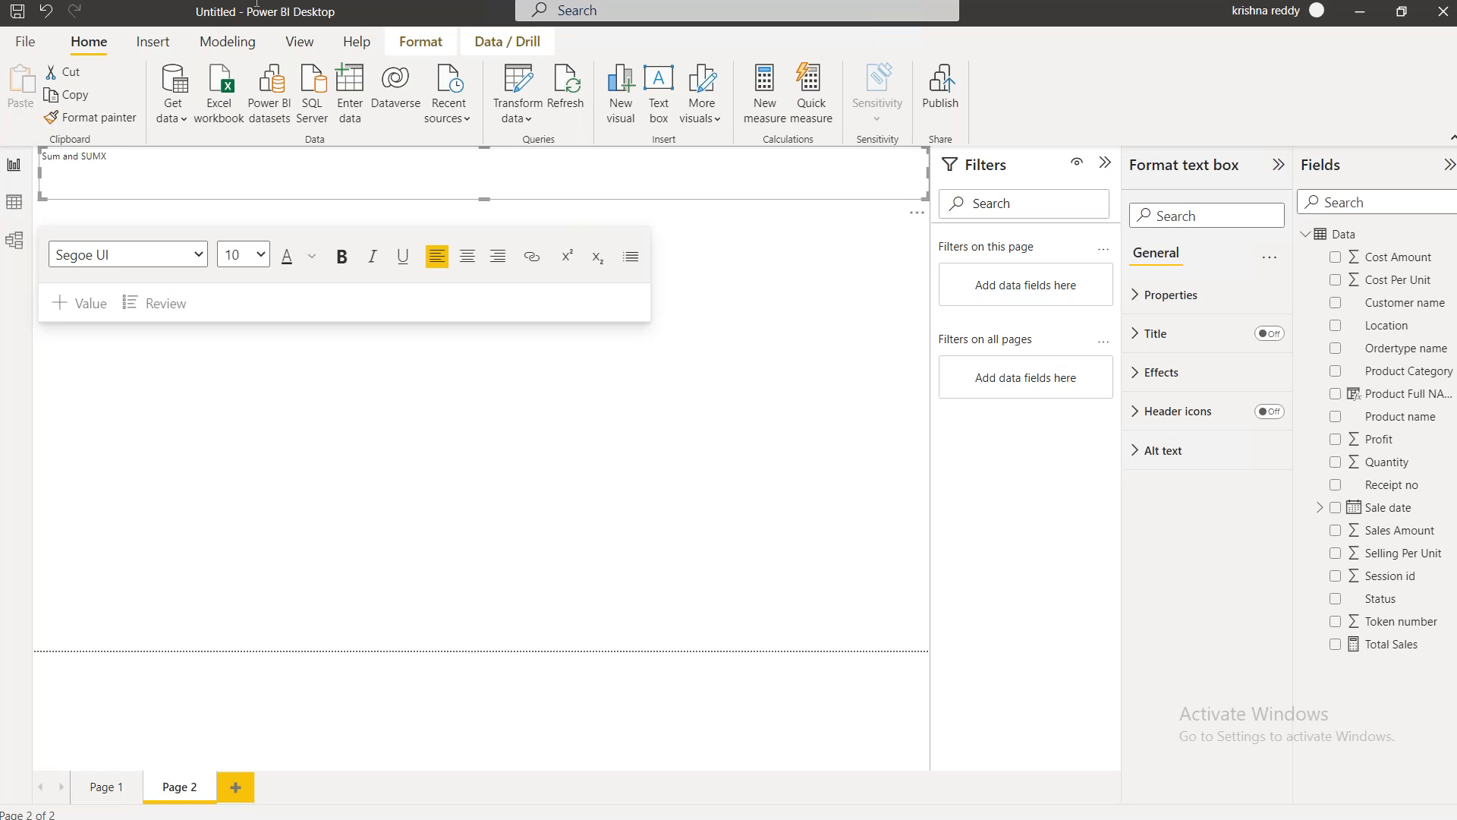
click(62, 158)
key(BackSpace)
key(BackSpace)
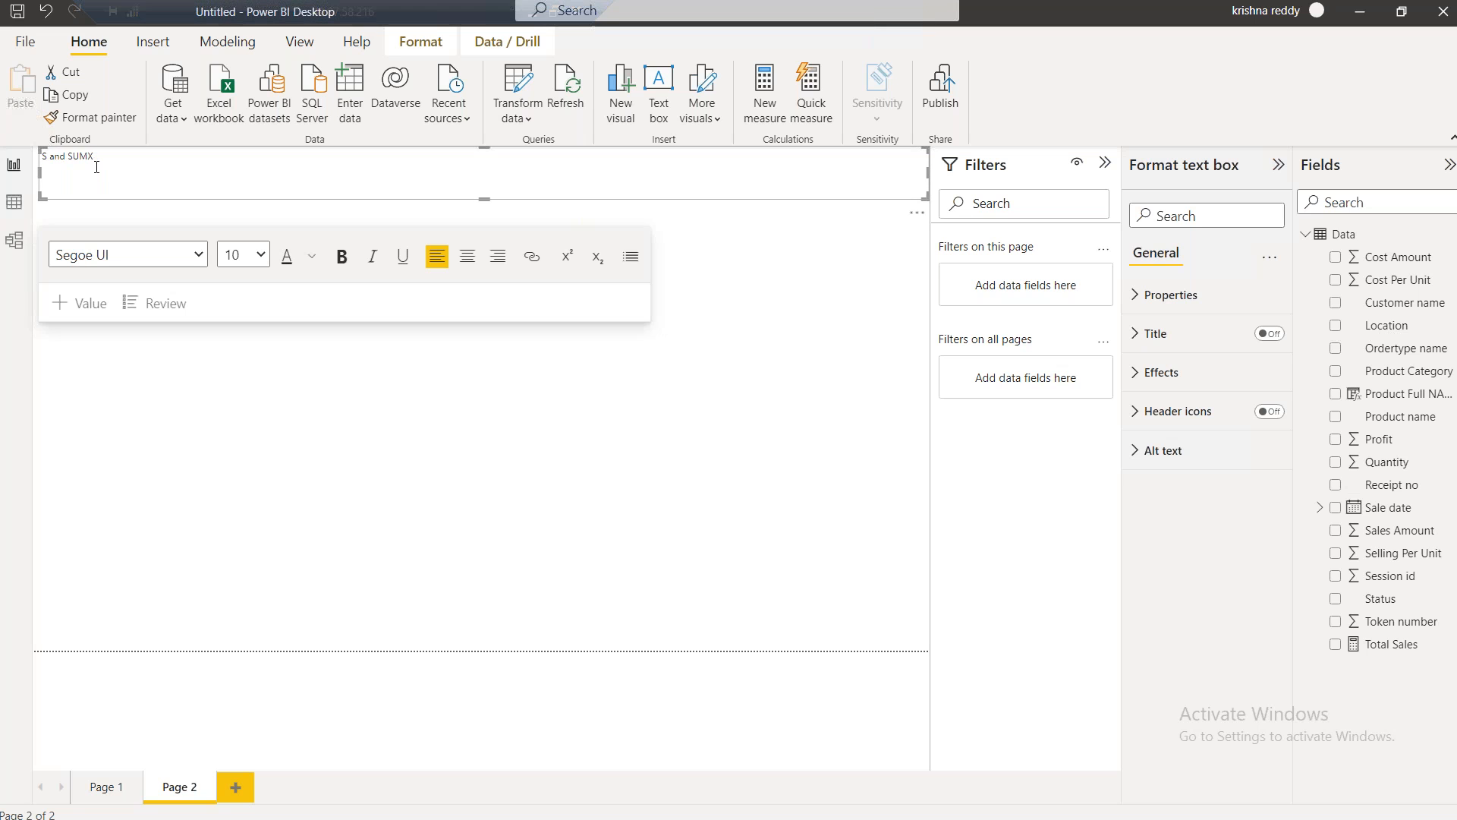
text(UM)
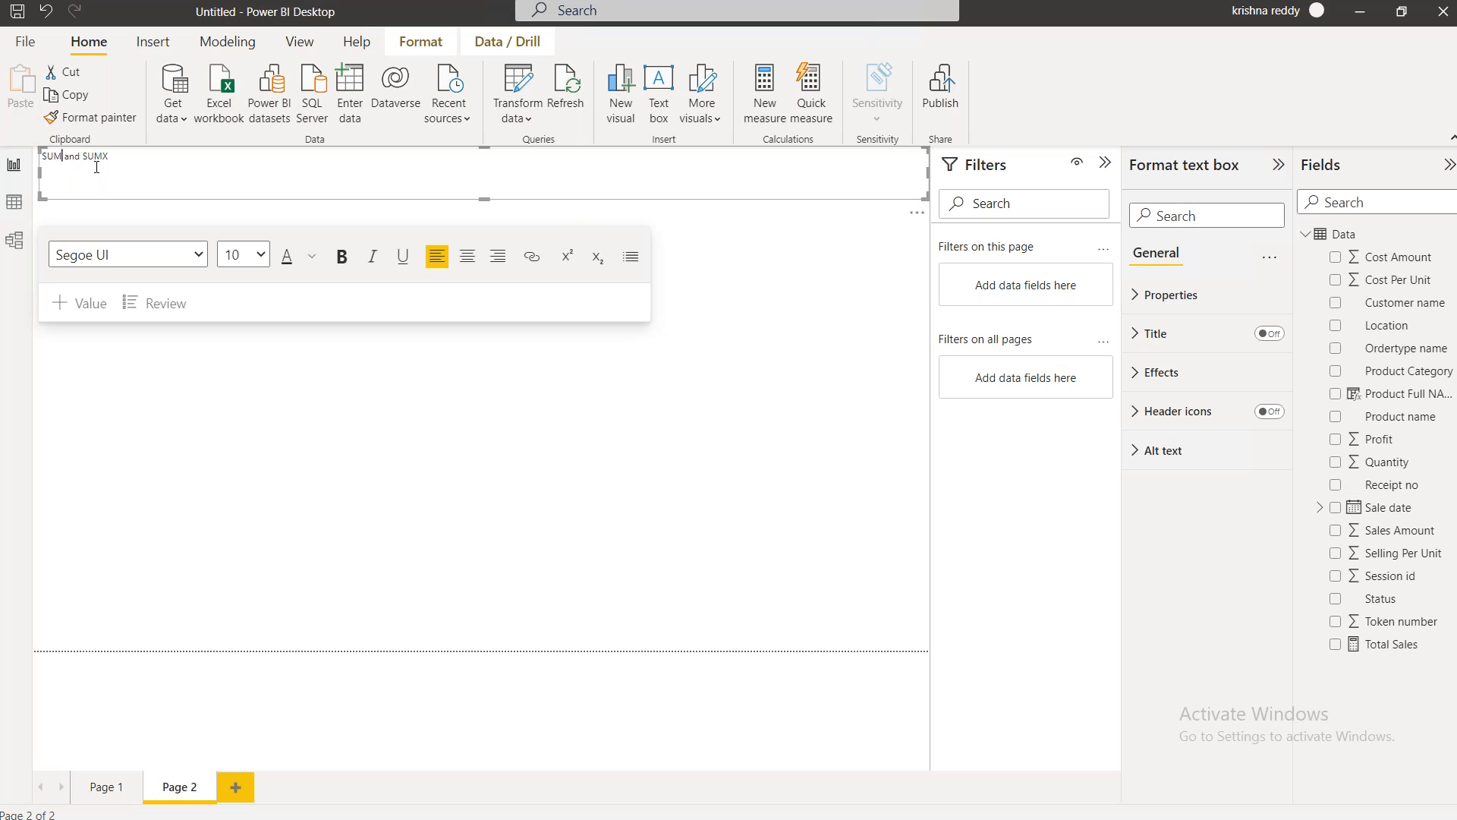
click(467, 256)
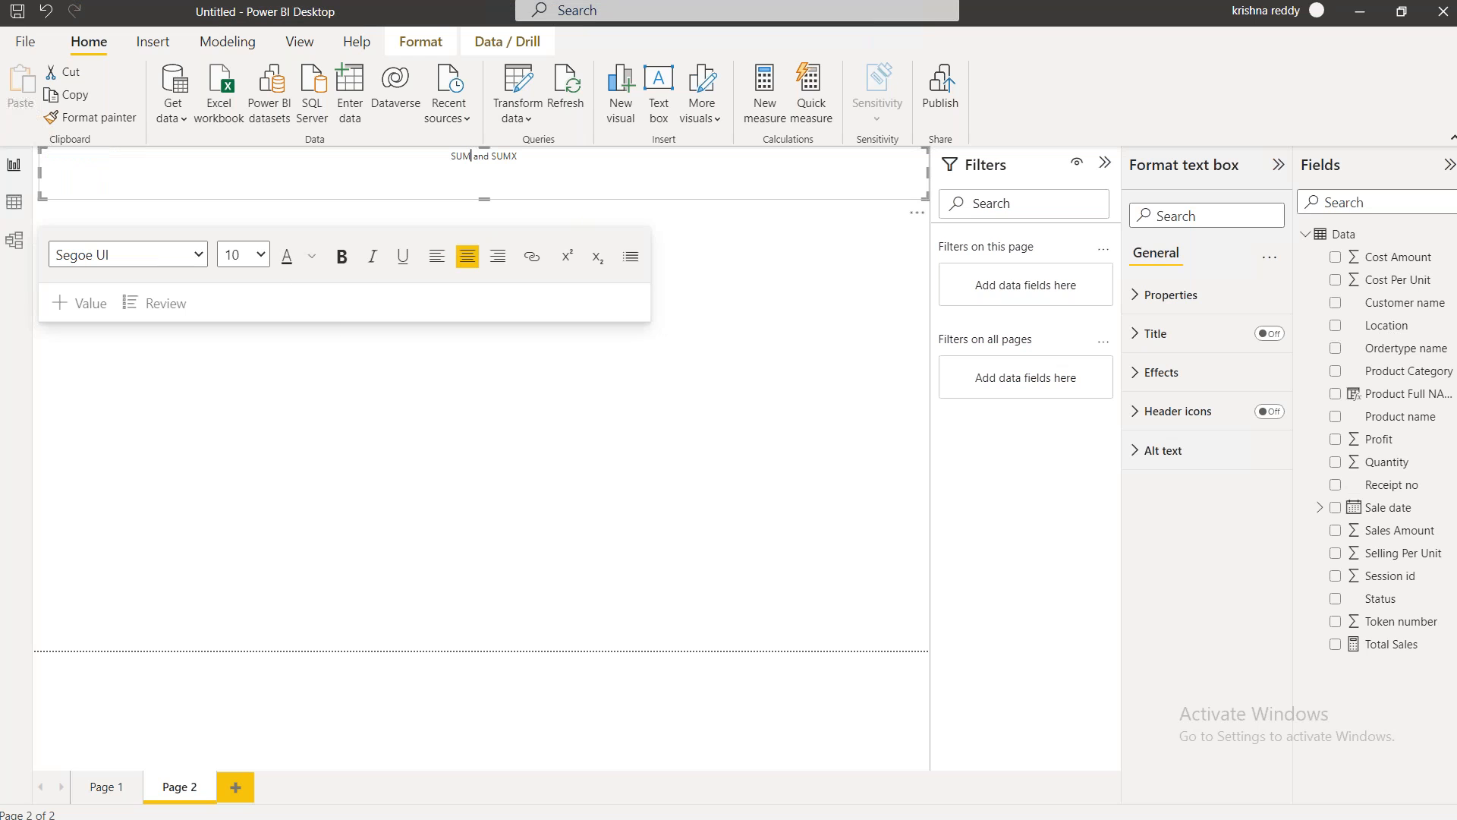
Set the font size of the "SUM and SUMX" title to 24
drag(519, 157, 429, 149)
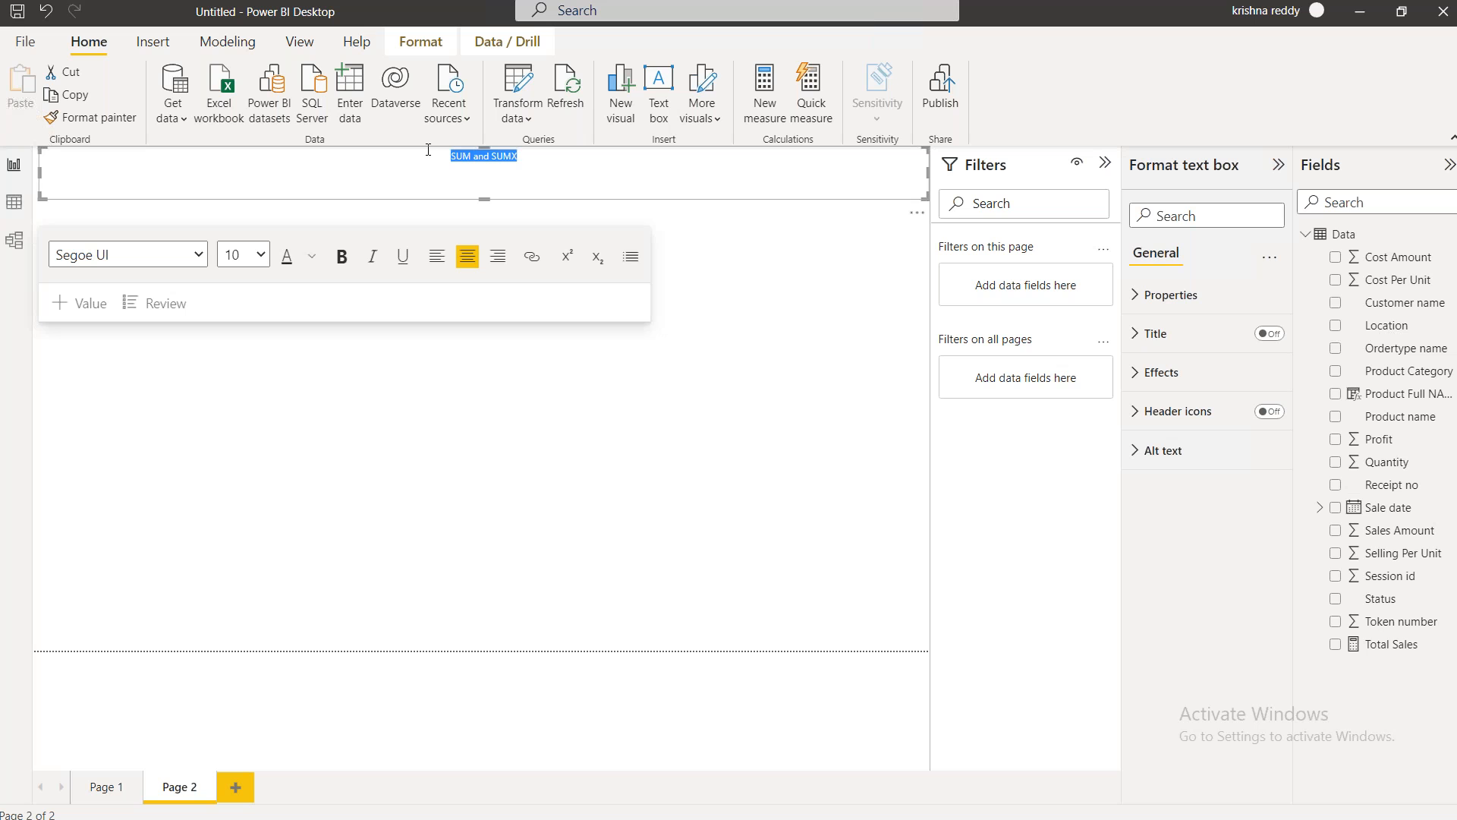
click(258, 254)
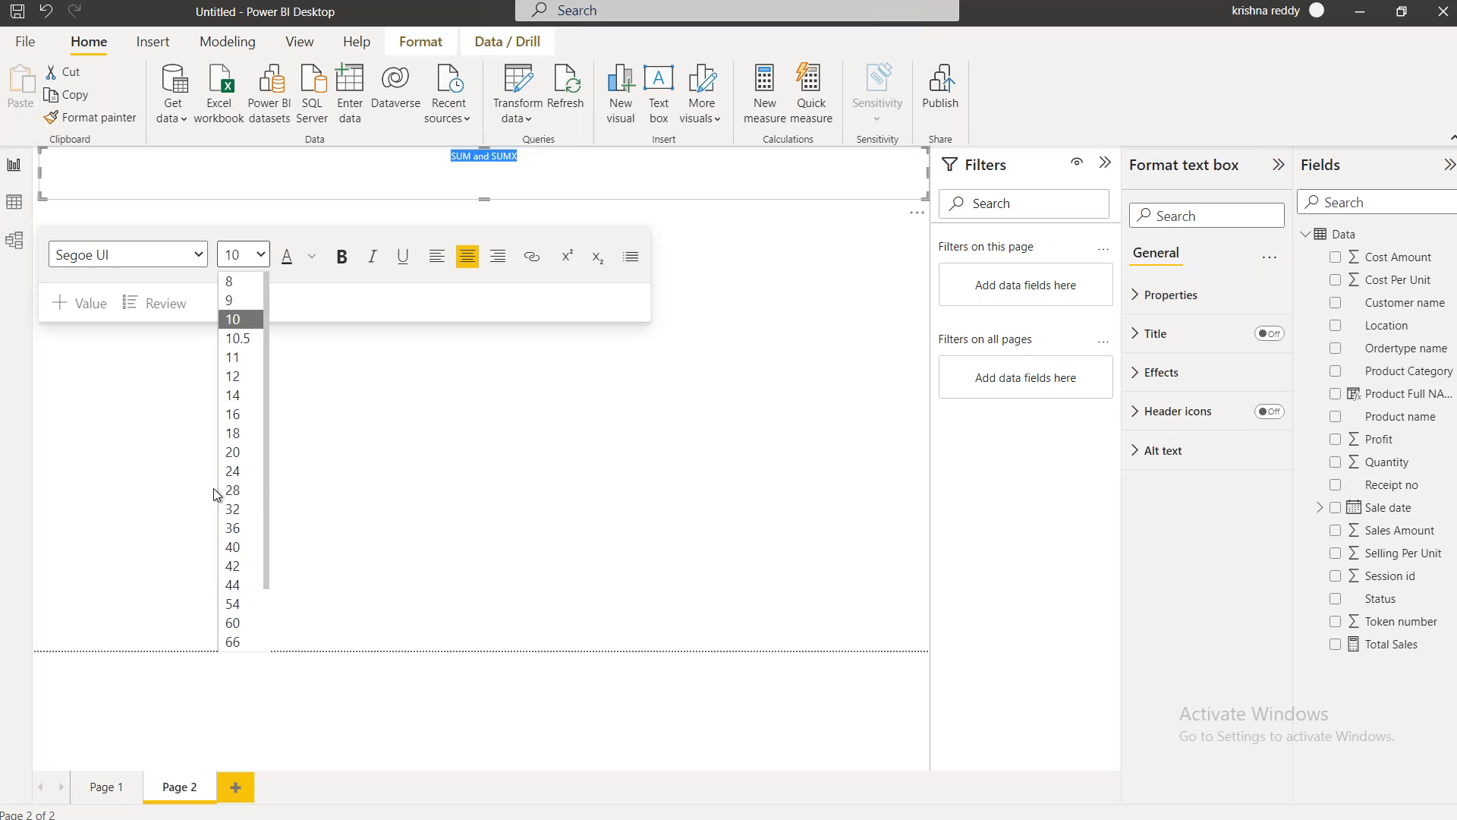
click(232, 471)
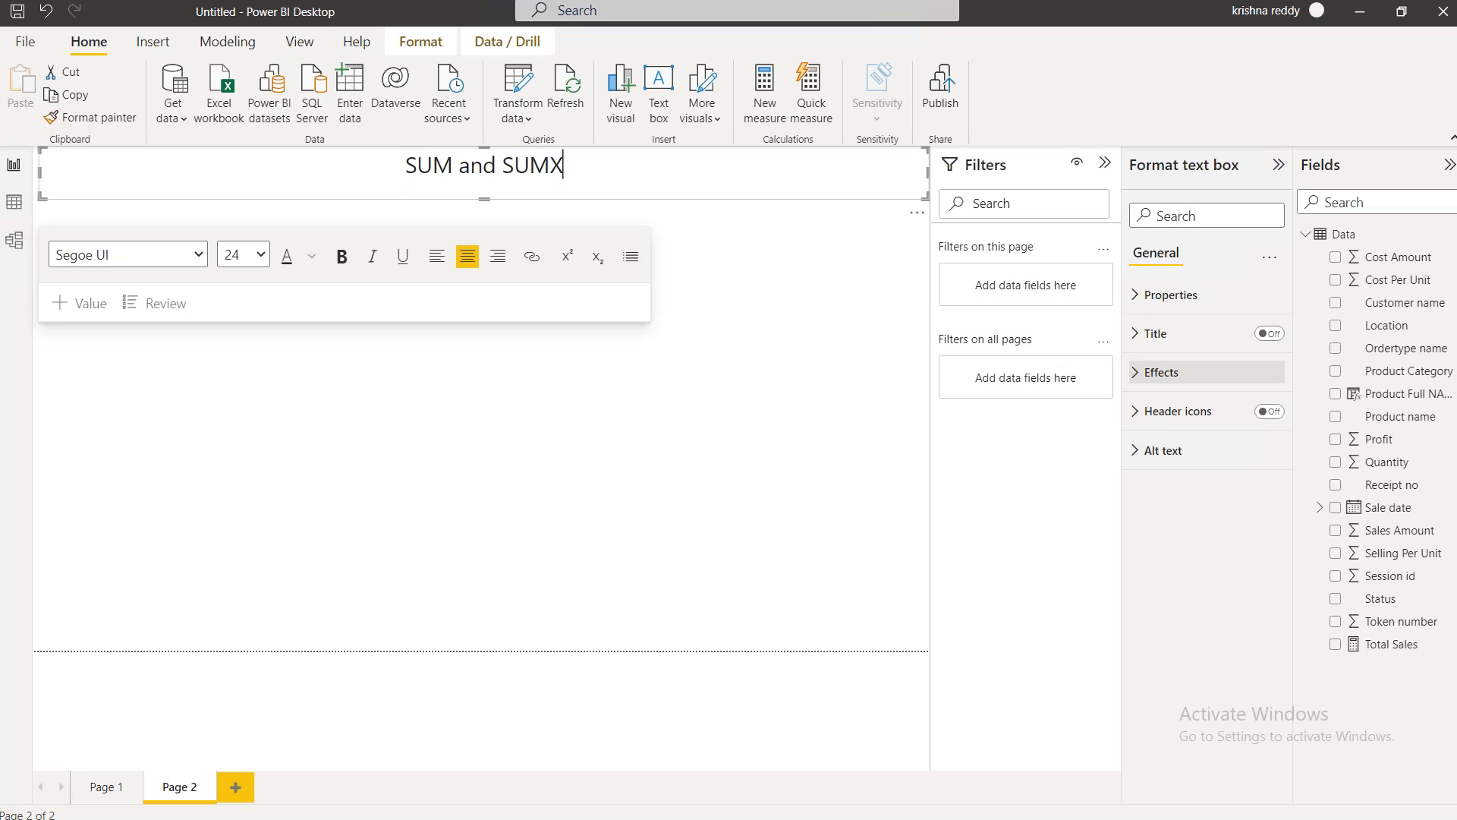
Fill the title banner's background with the orange theme color
click(1145, 374)
click(1175, 460)
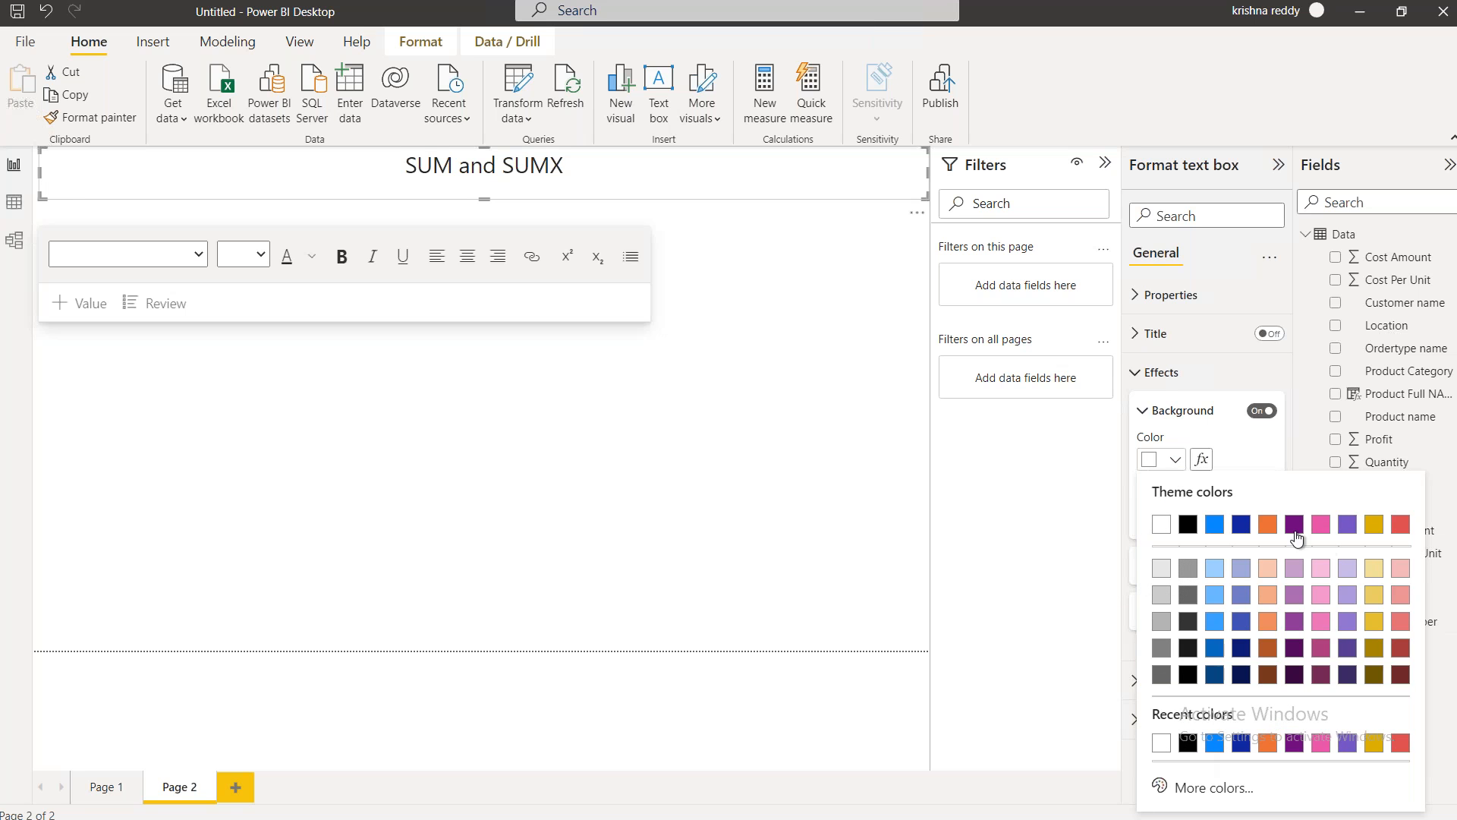
click(1266, 524)
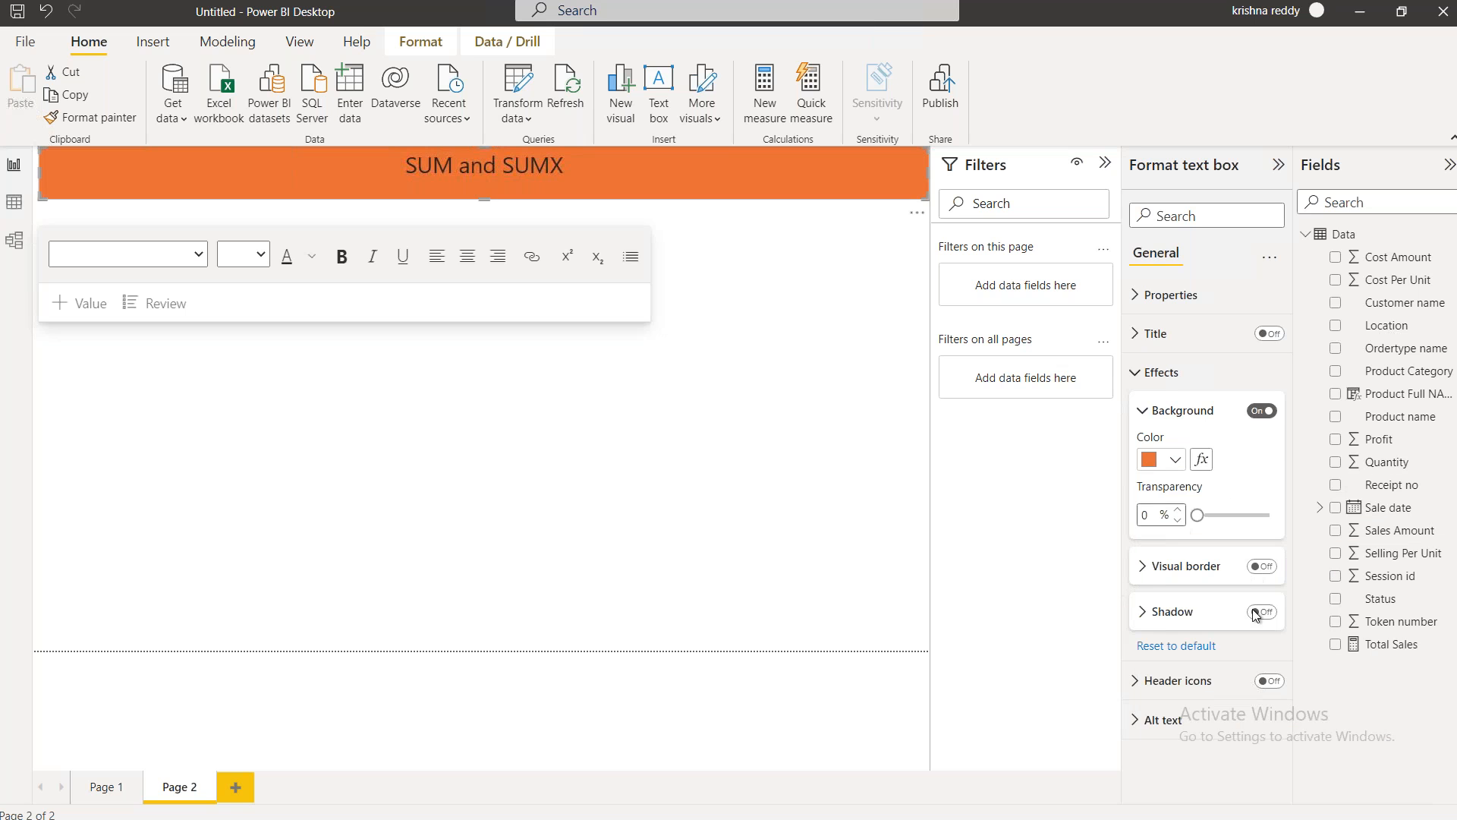
click(699, 357)
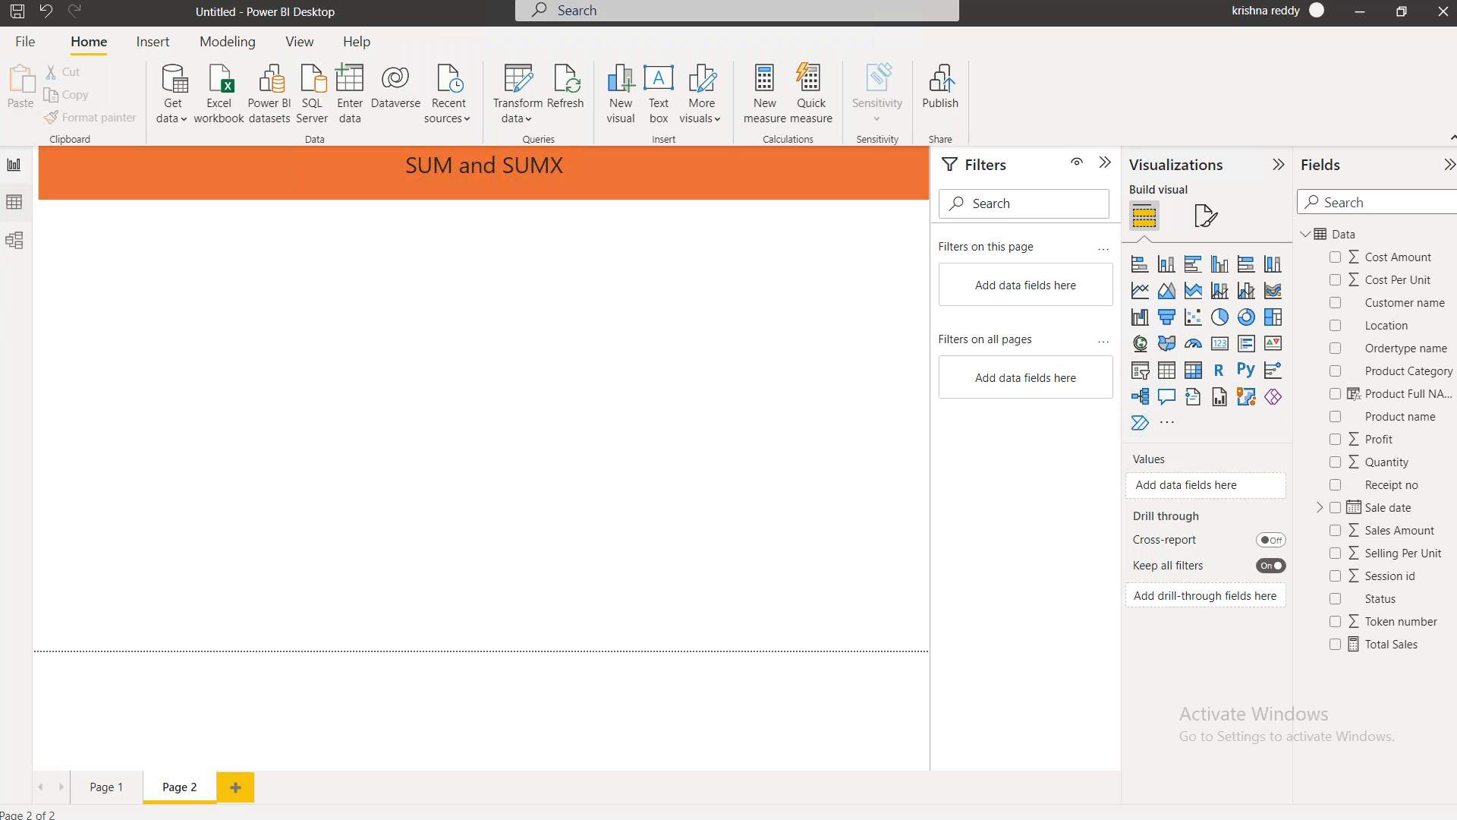
Examine the product name and Selling Per Unit values across the Data table's rows, and return to the report page
click(15, 203)
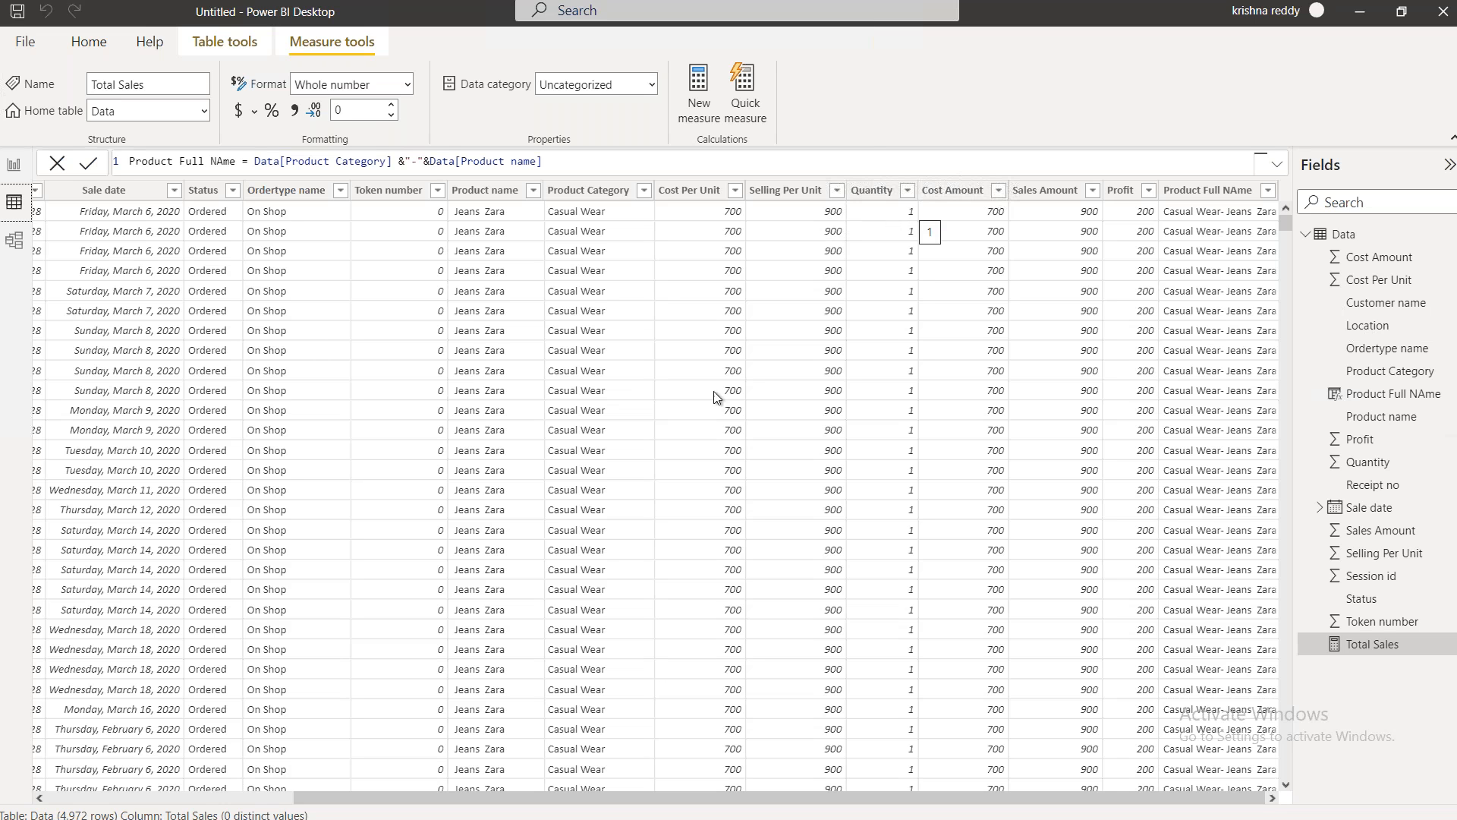
scroll(489, 636, down, 10)
scroll(490, 636, down, 20)
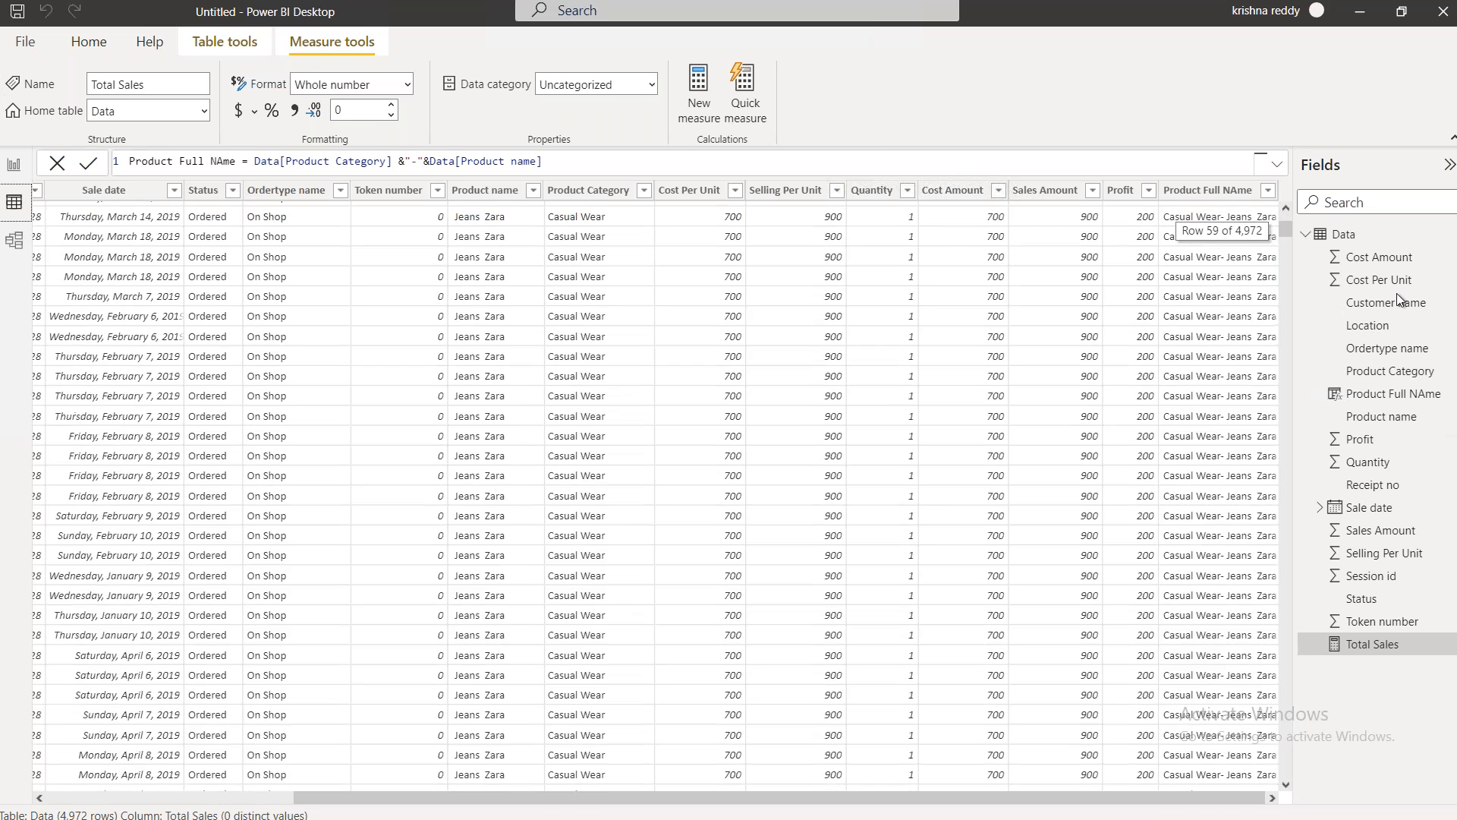
scroll(526, 619, down, 20)
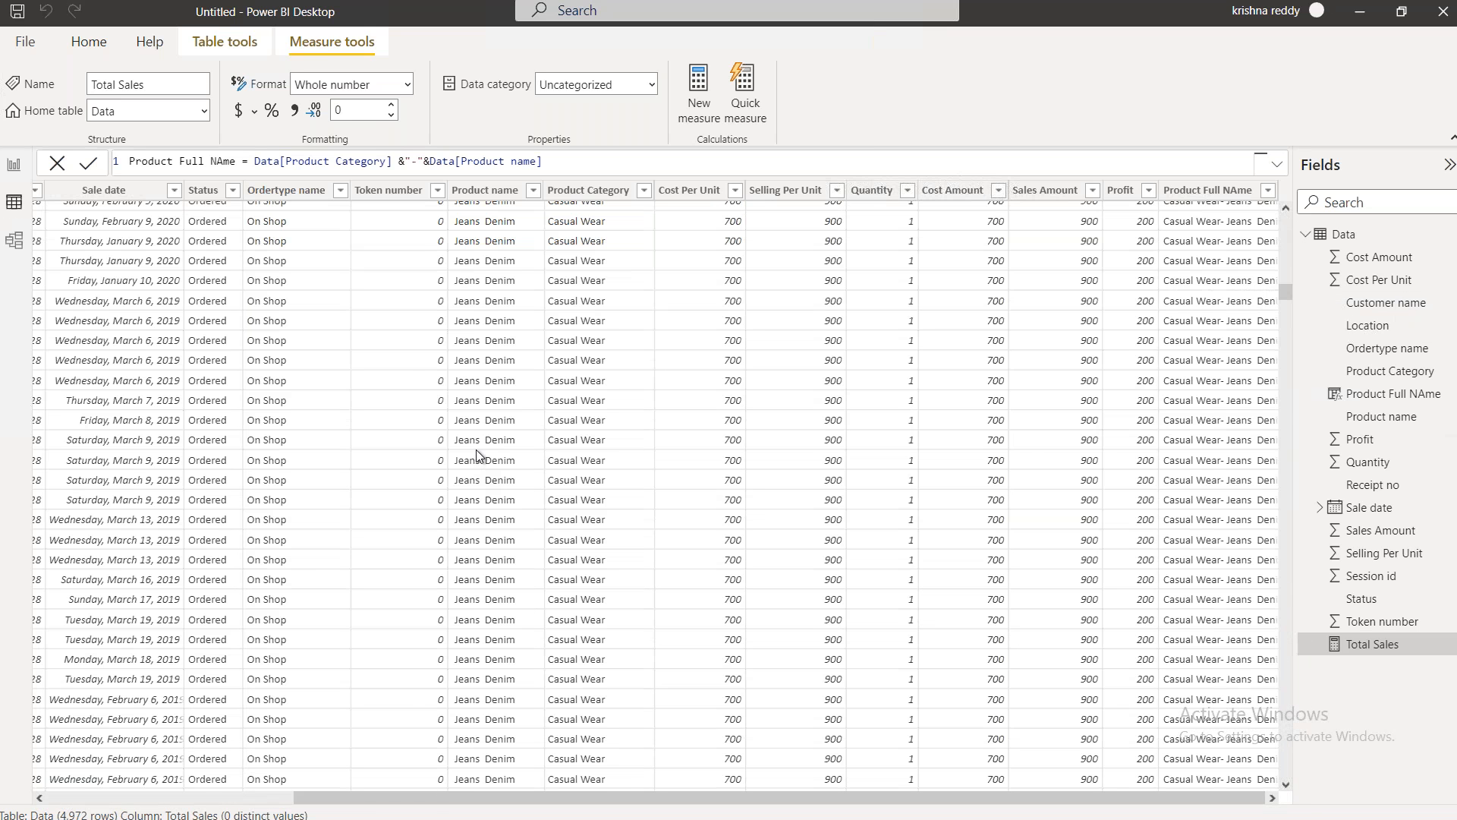
click(476, 452)
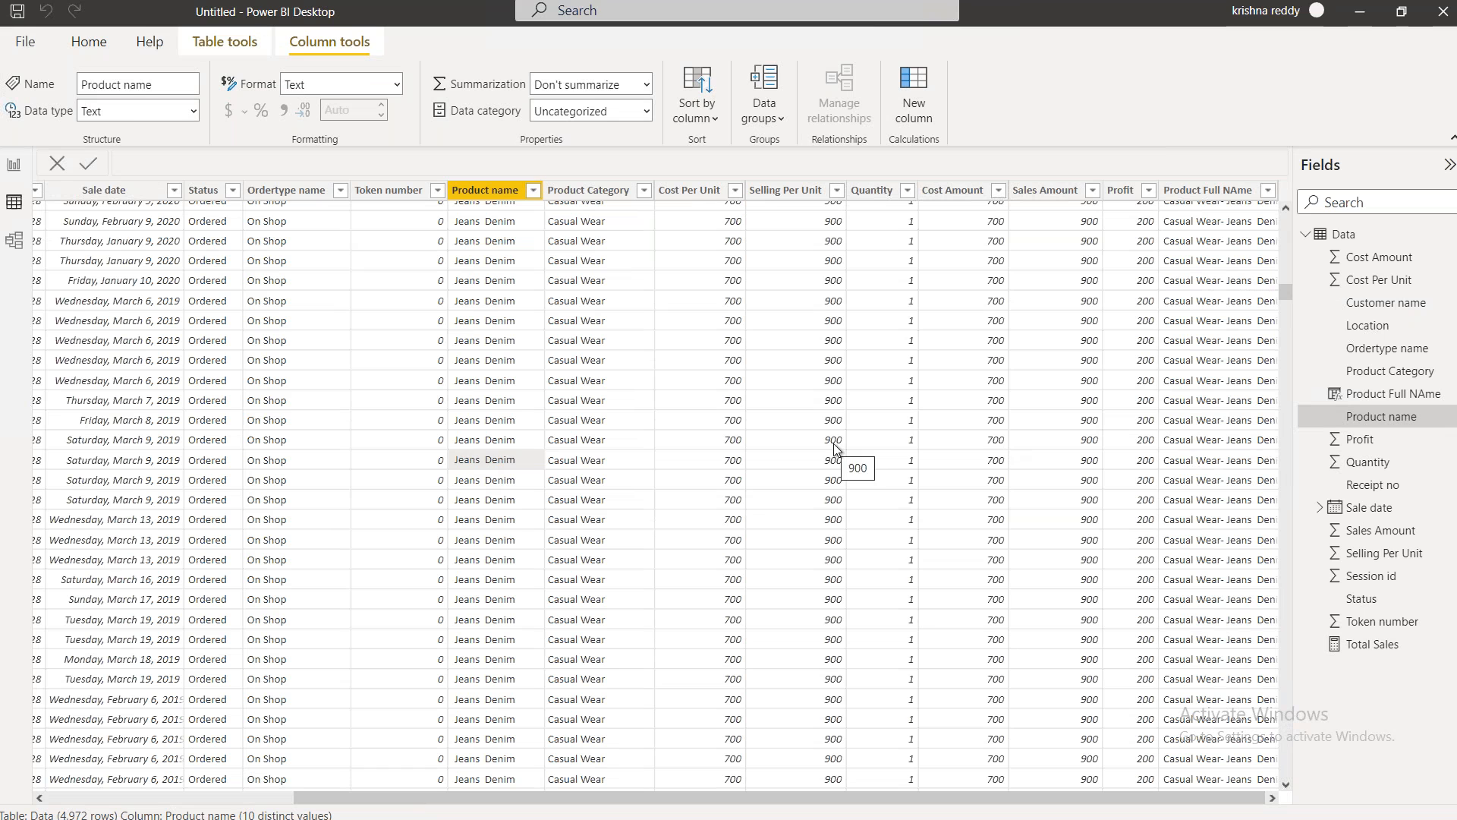
click(834, 444)
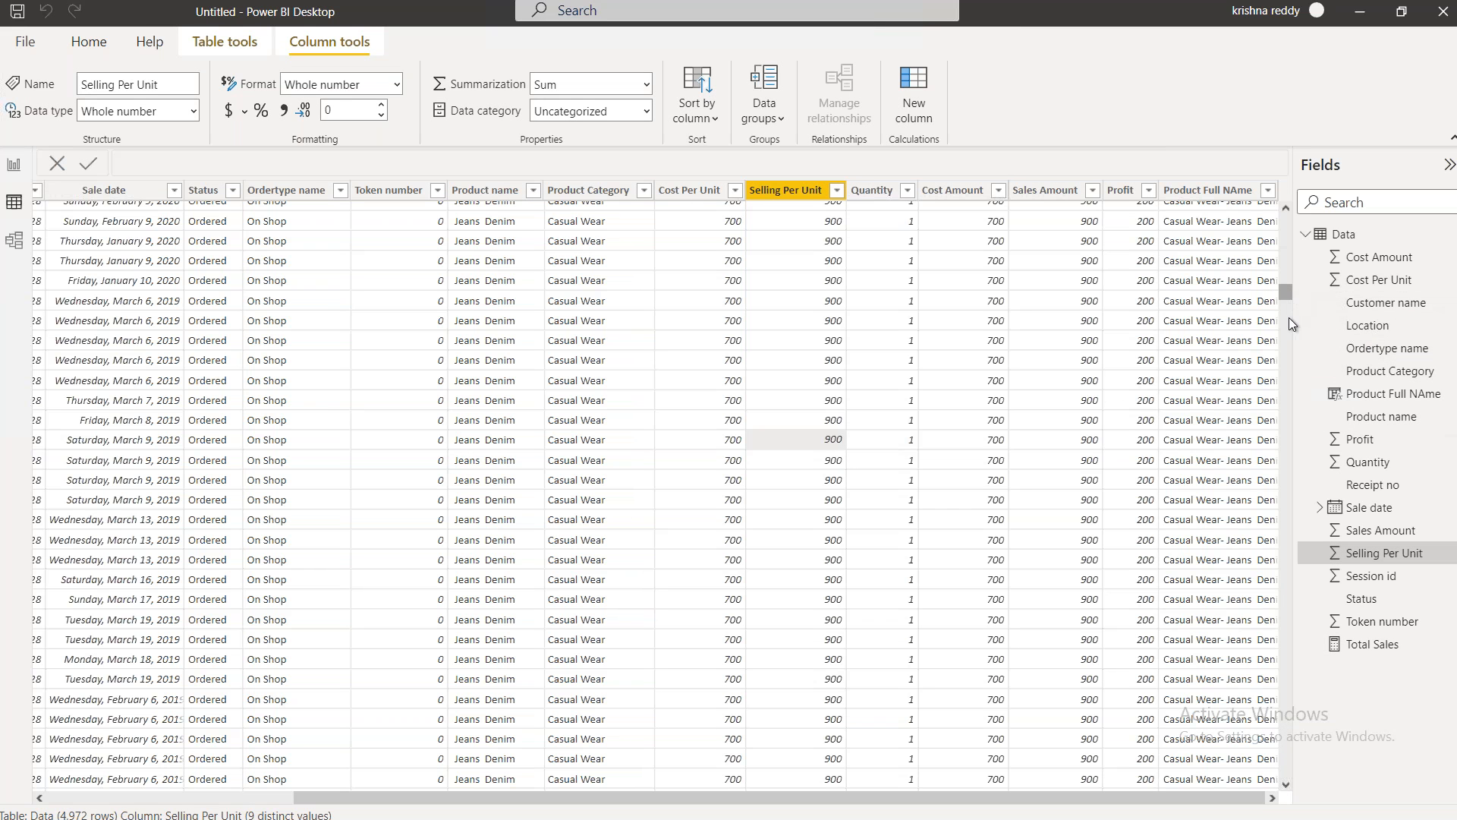
drag(1288, 318, 1286, 426)
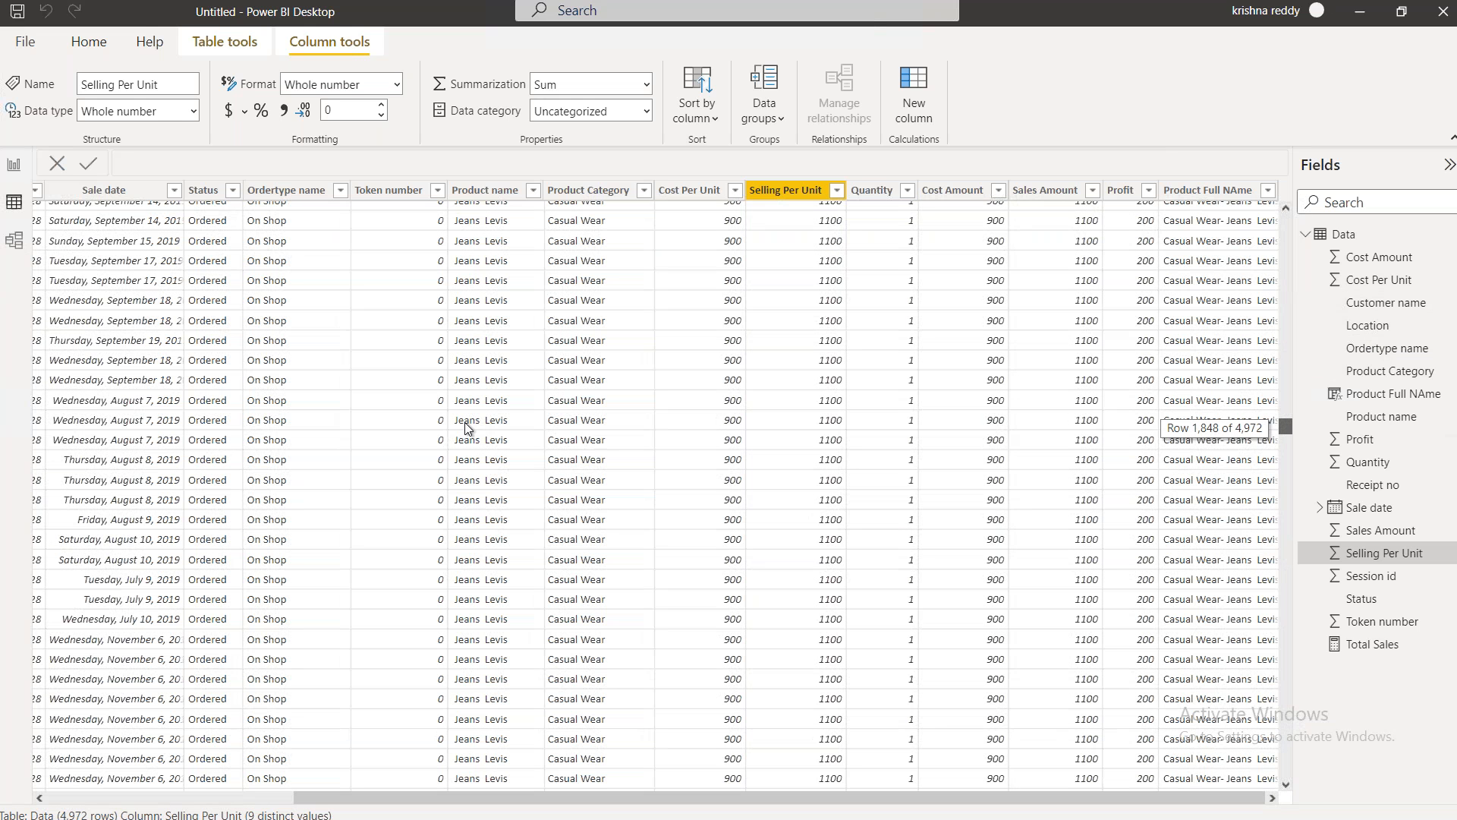
scroll(799, 399, down, 2)
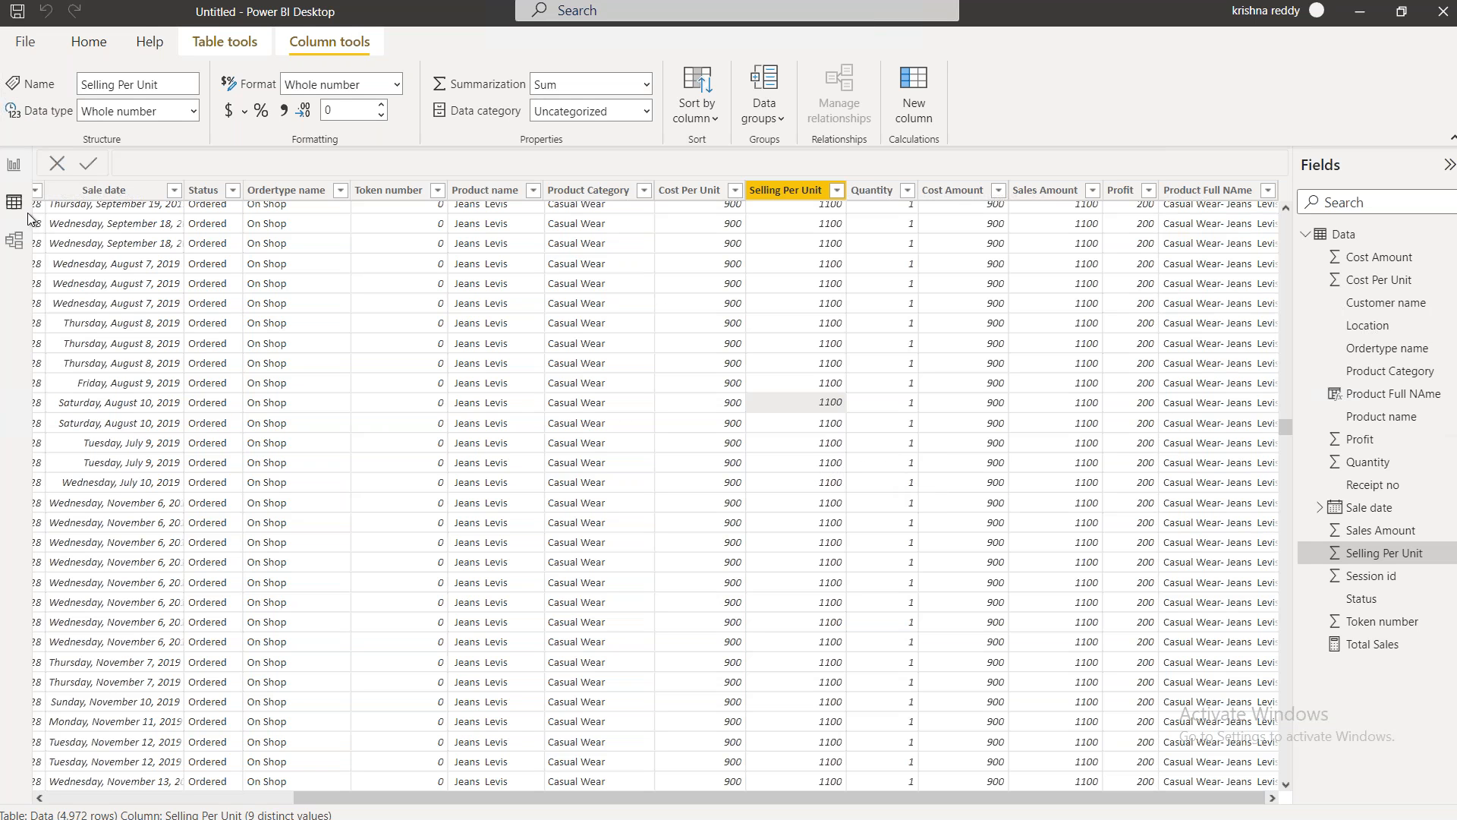
click(13, 168)
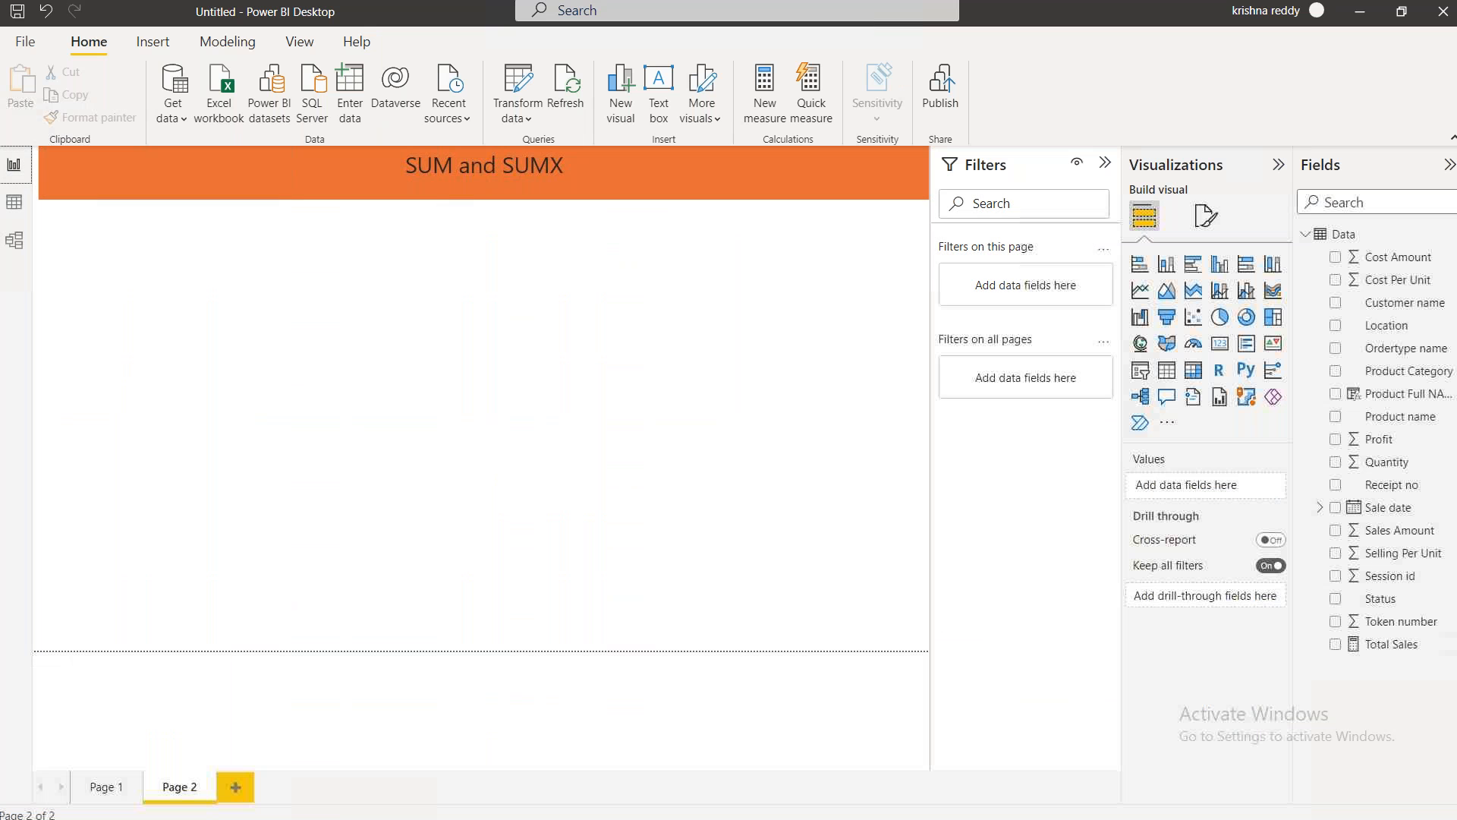
Create a new measure named "ToTal SalesX" and begin its formula with the SUMX function
click(759, 93)
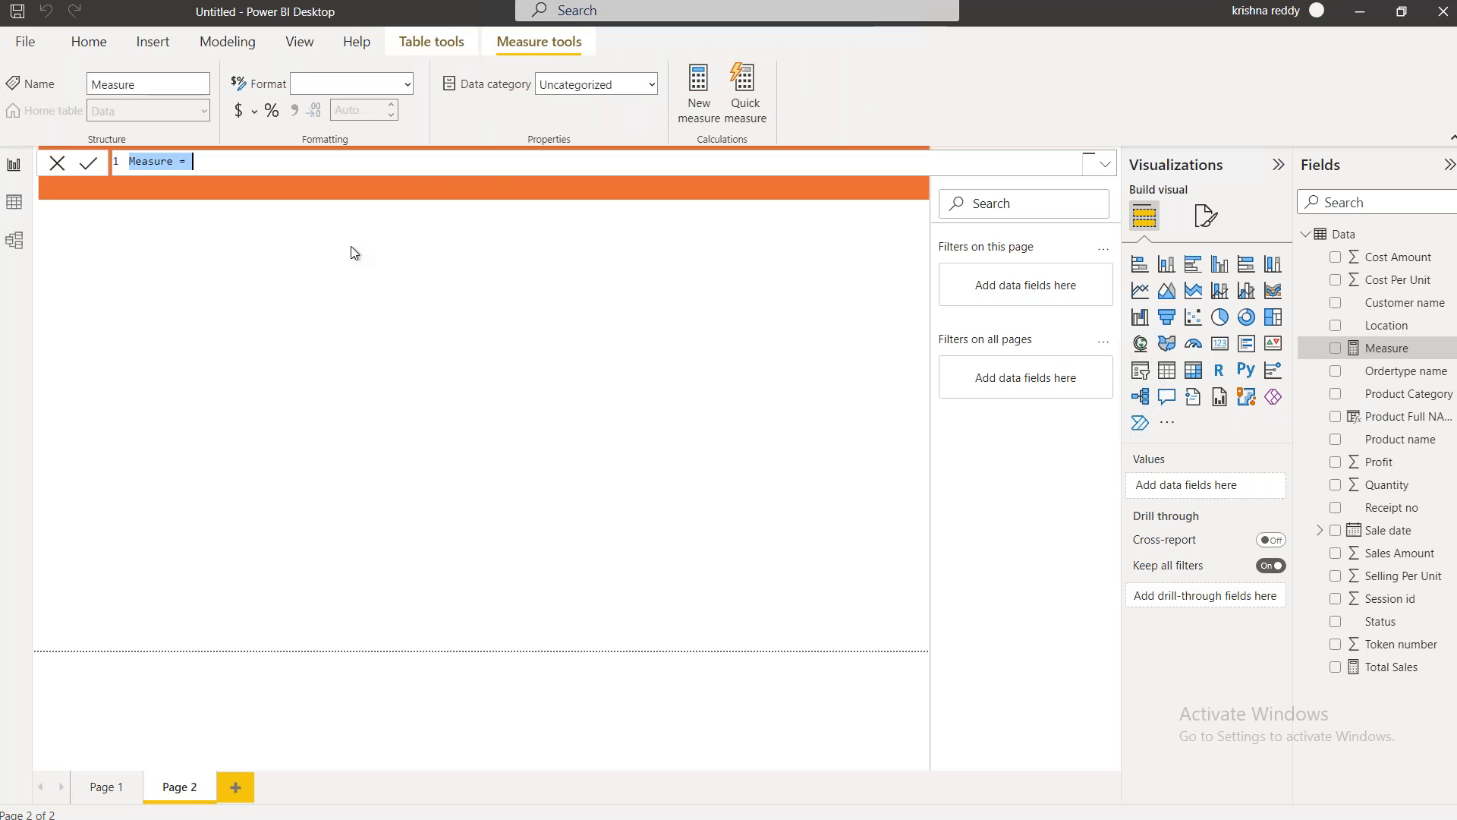
text(Tol)
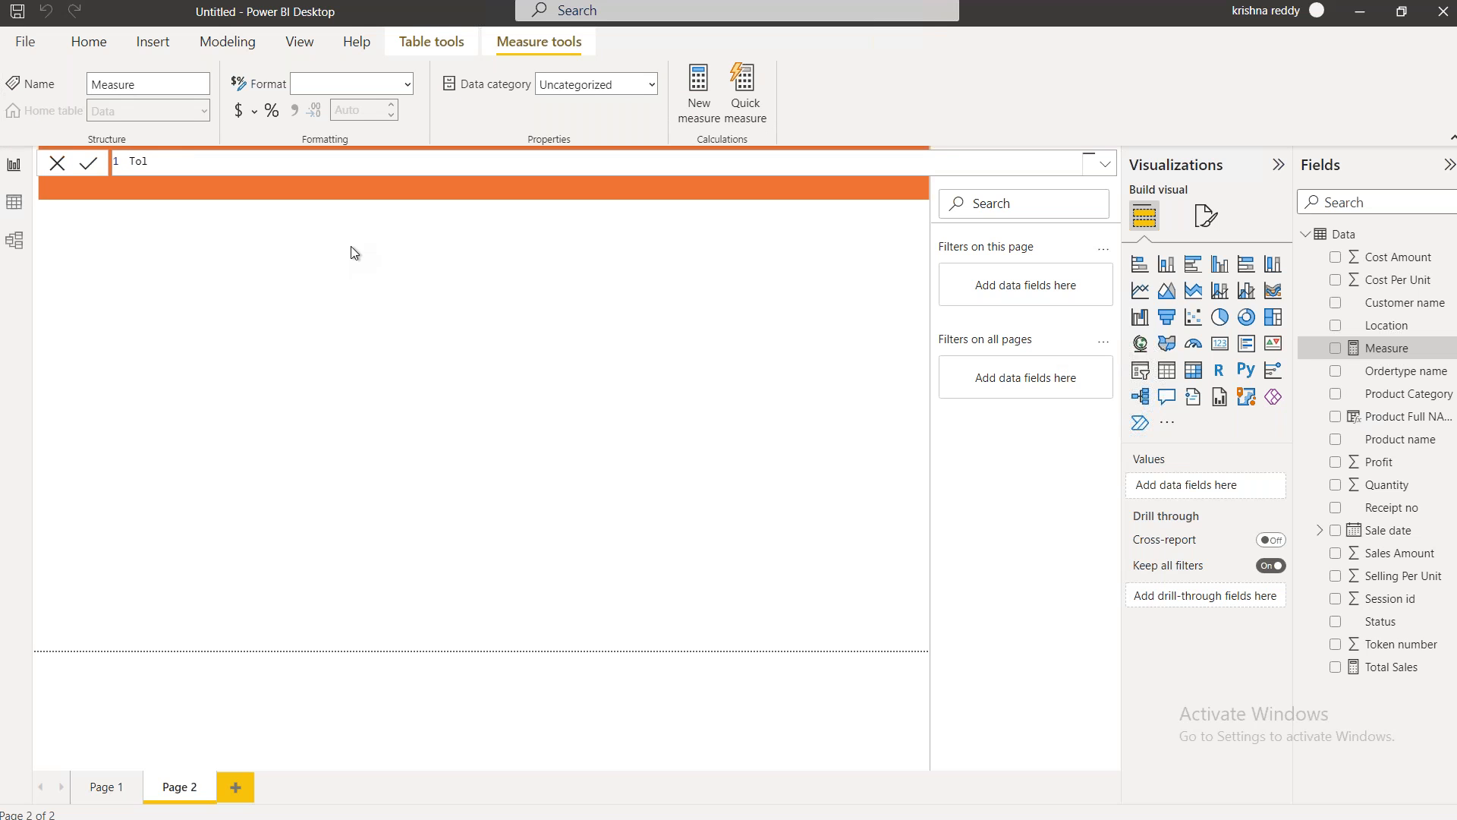
text(al)
key(BackSpace)
key(BackSpace)
key(BackSpace)
text(Tal SalesX=sumx)
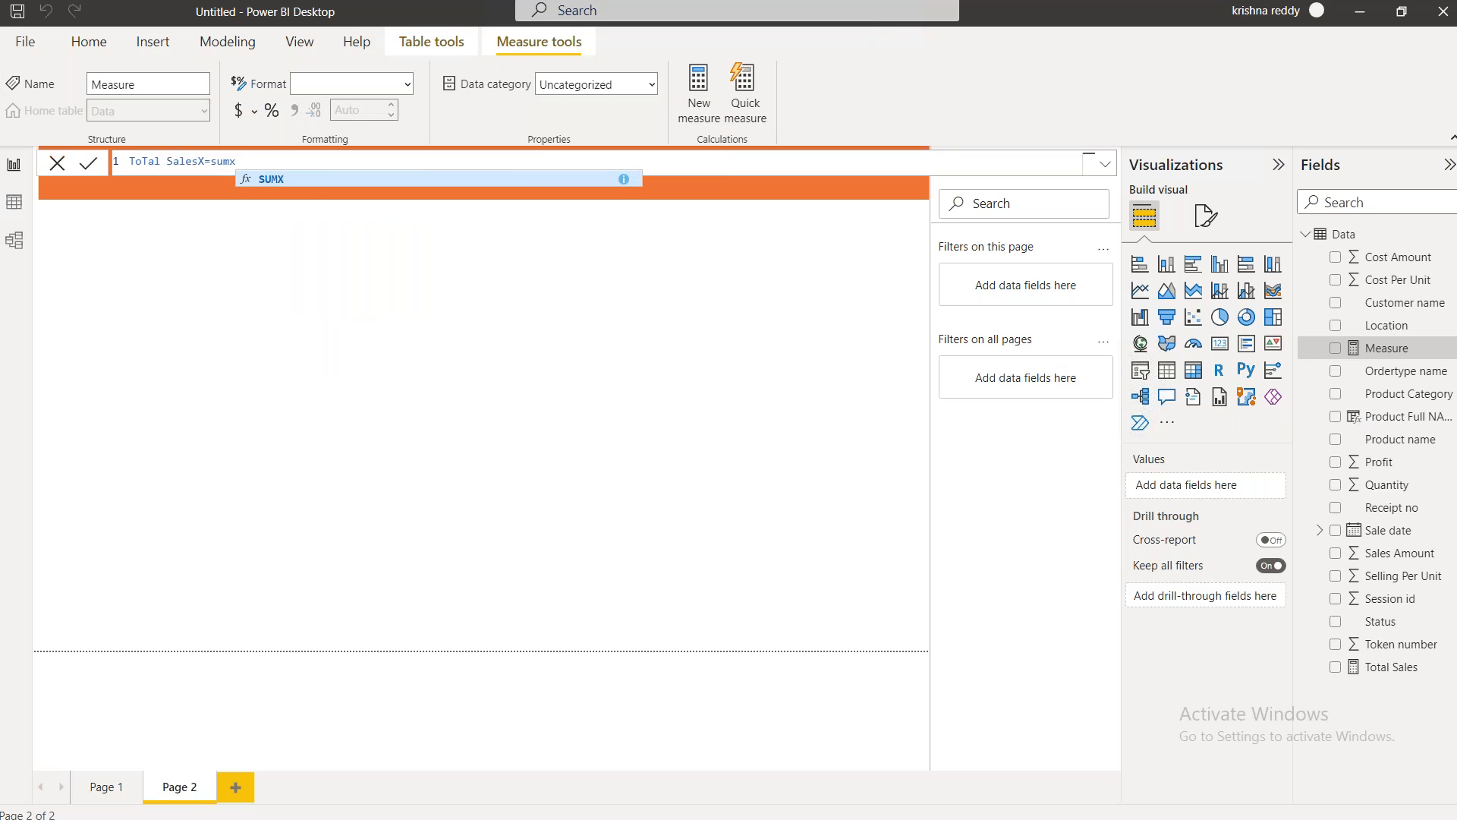
key(Tab)
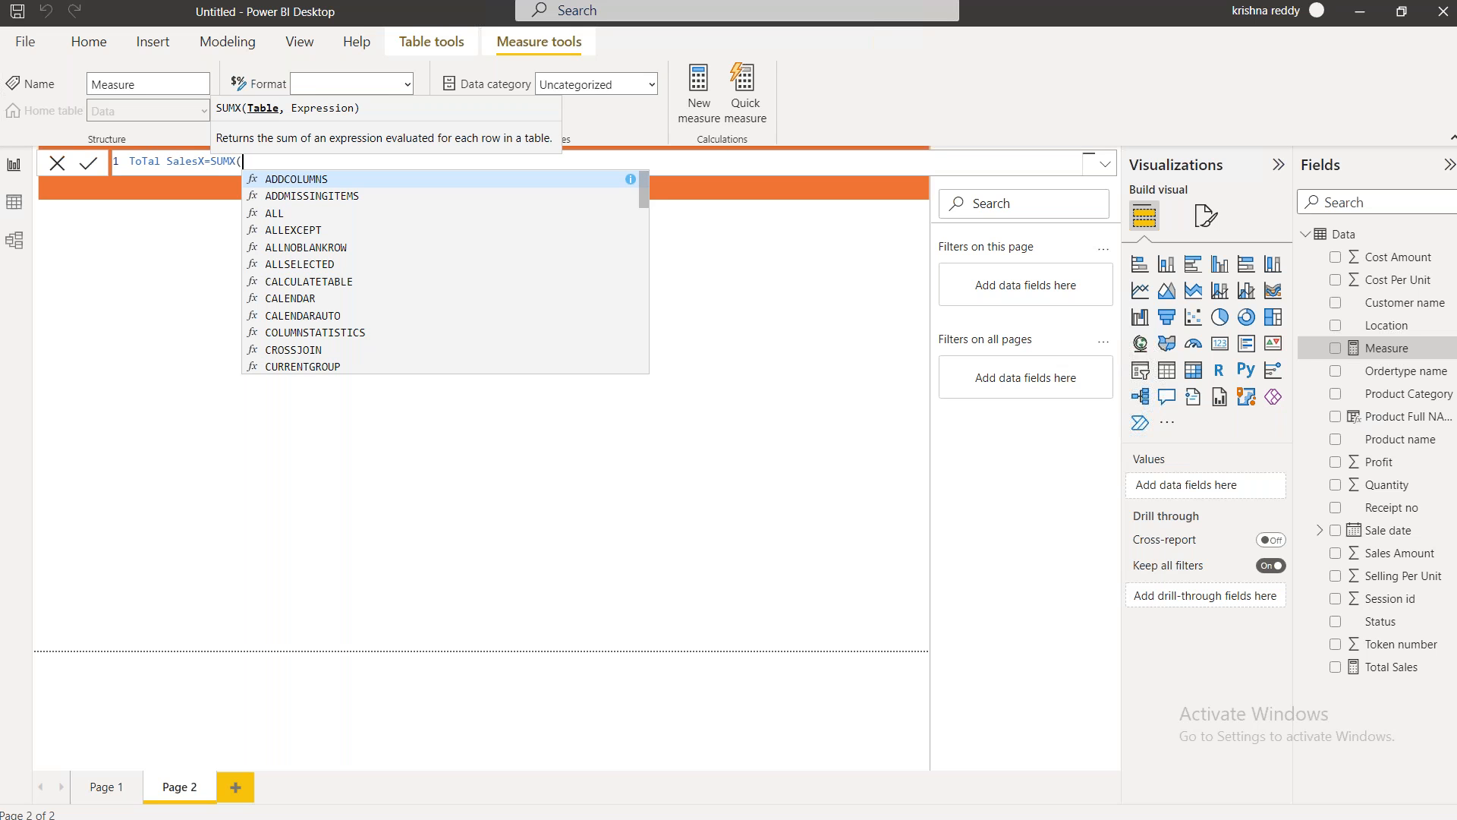
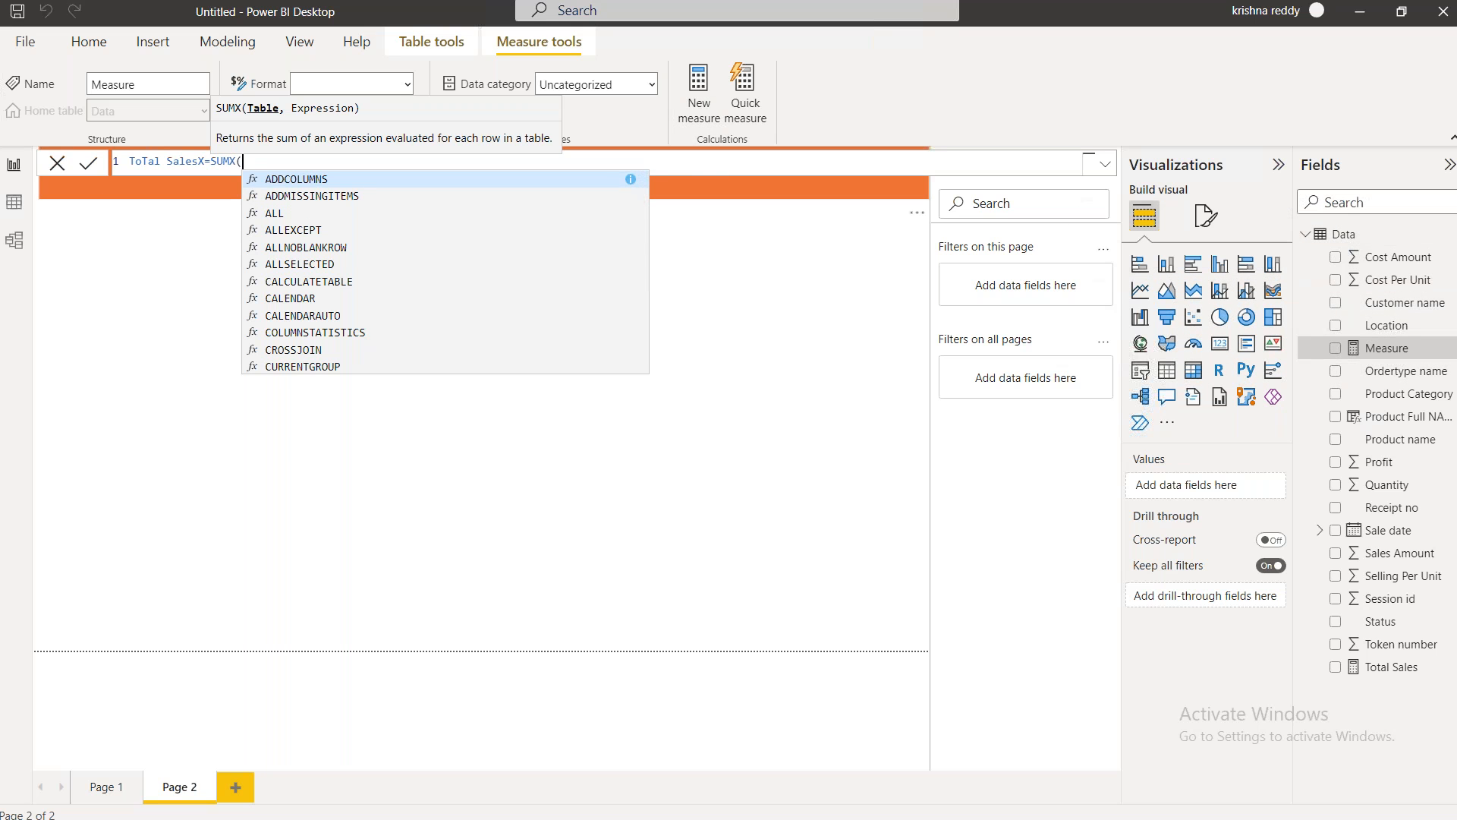
Supply the Data table as the table argument of the SUMX function
text(data)
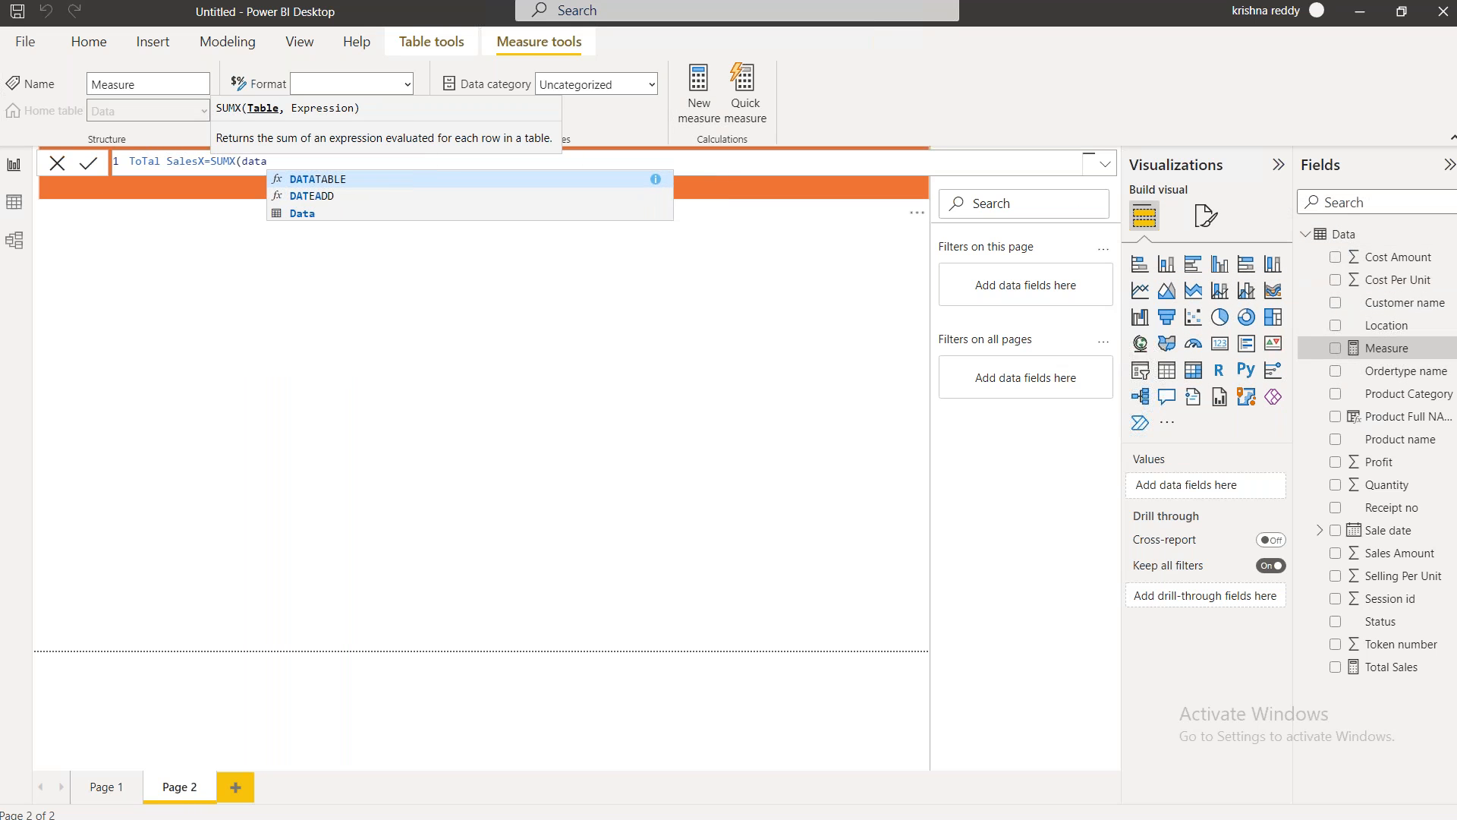
key(Down)
key(Down)
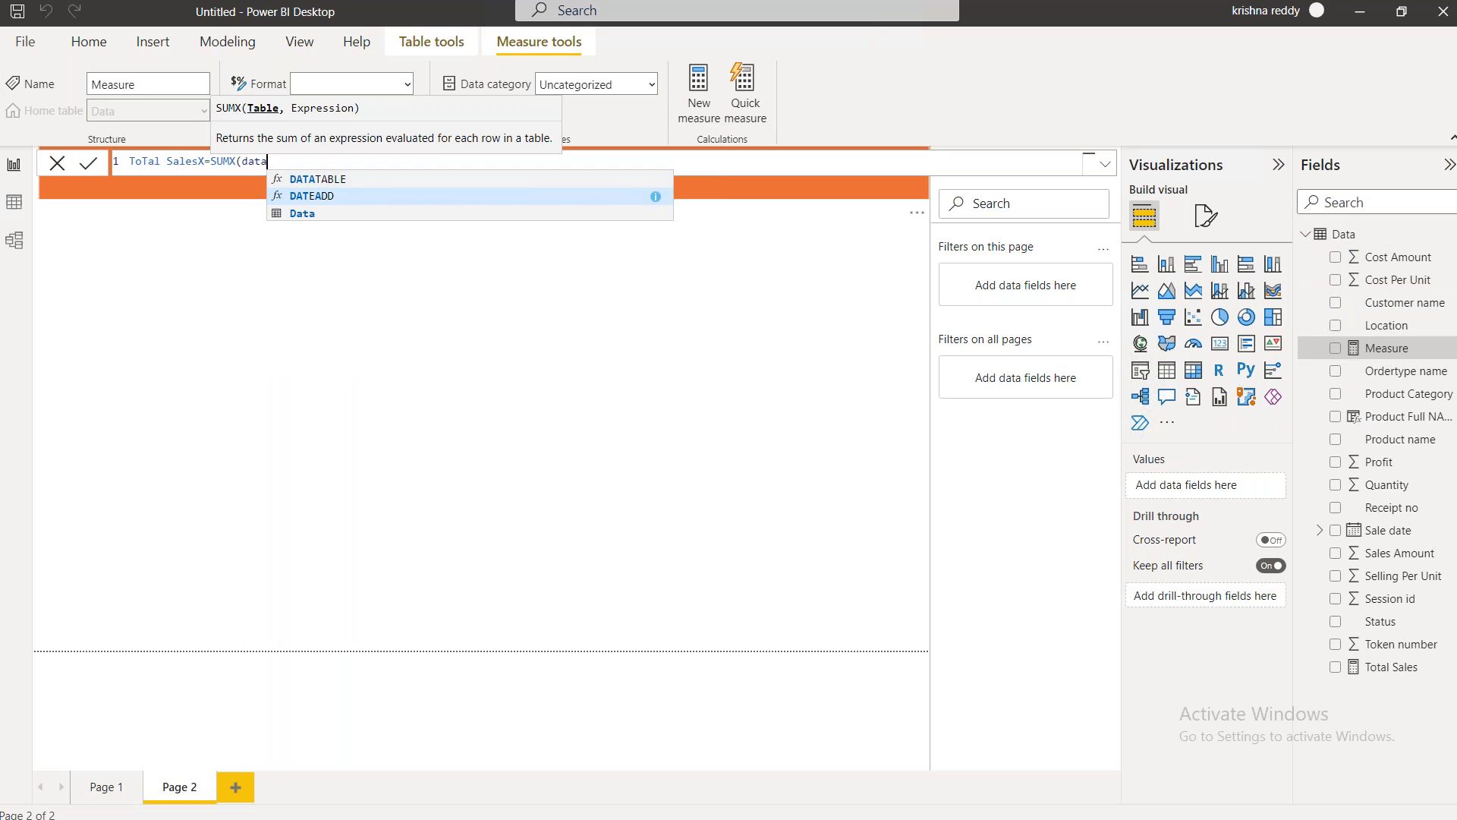
key(Tab)
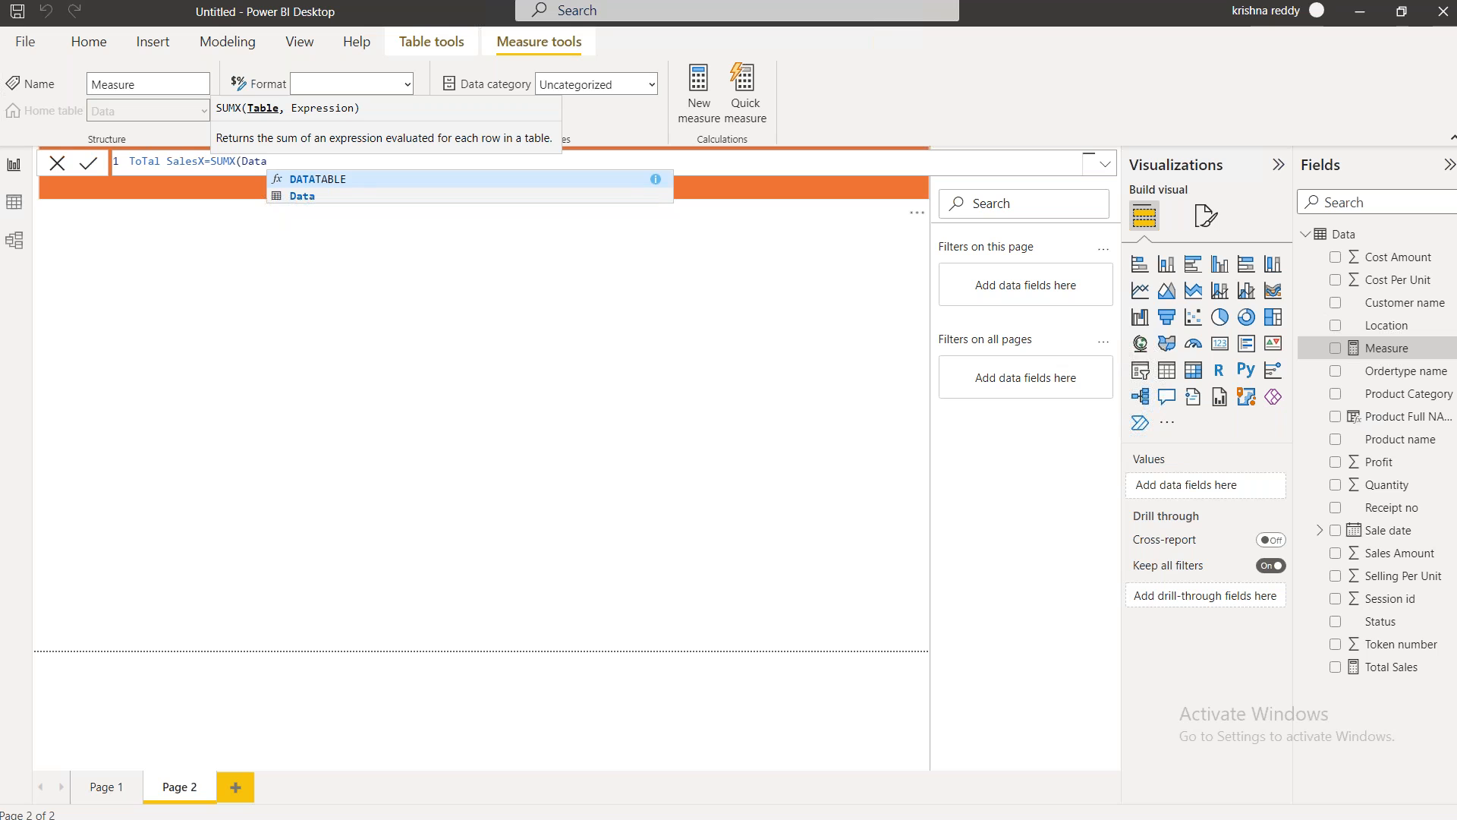
text(,)
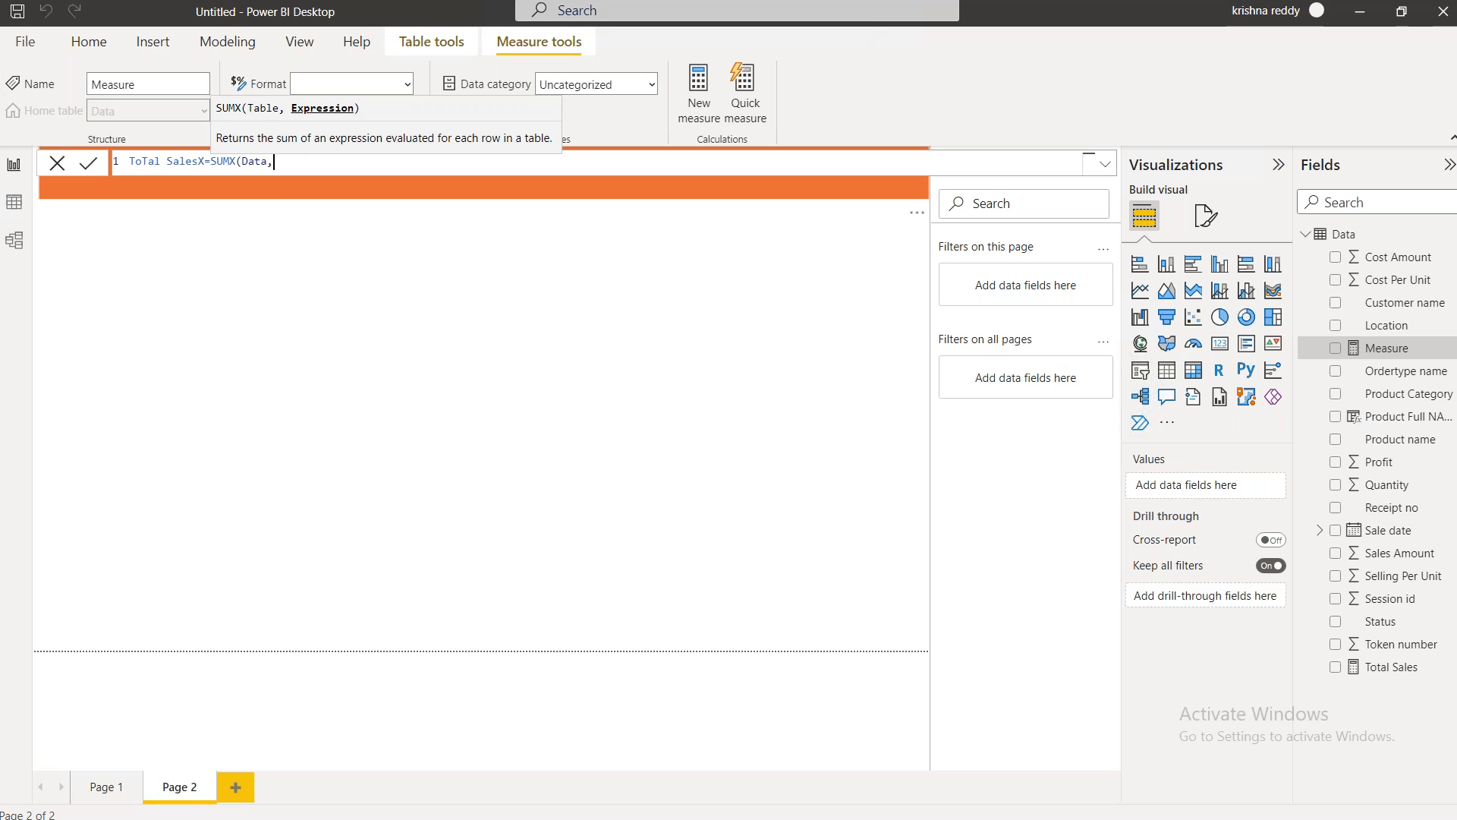
Insert the Data[Quantity] column at the start of the SUMX row expression
text(q)
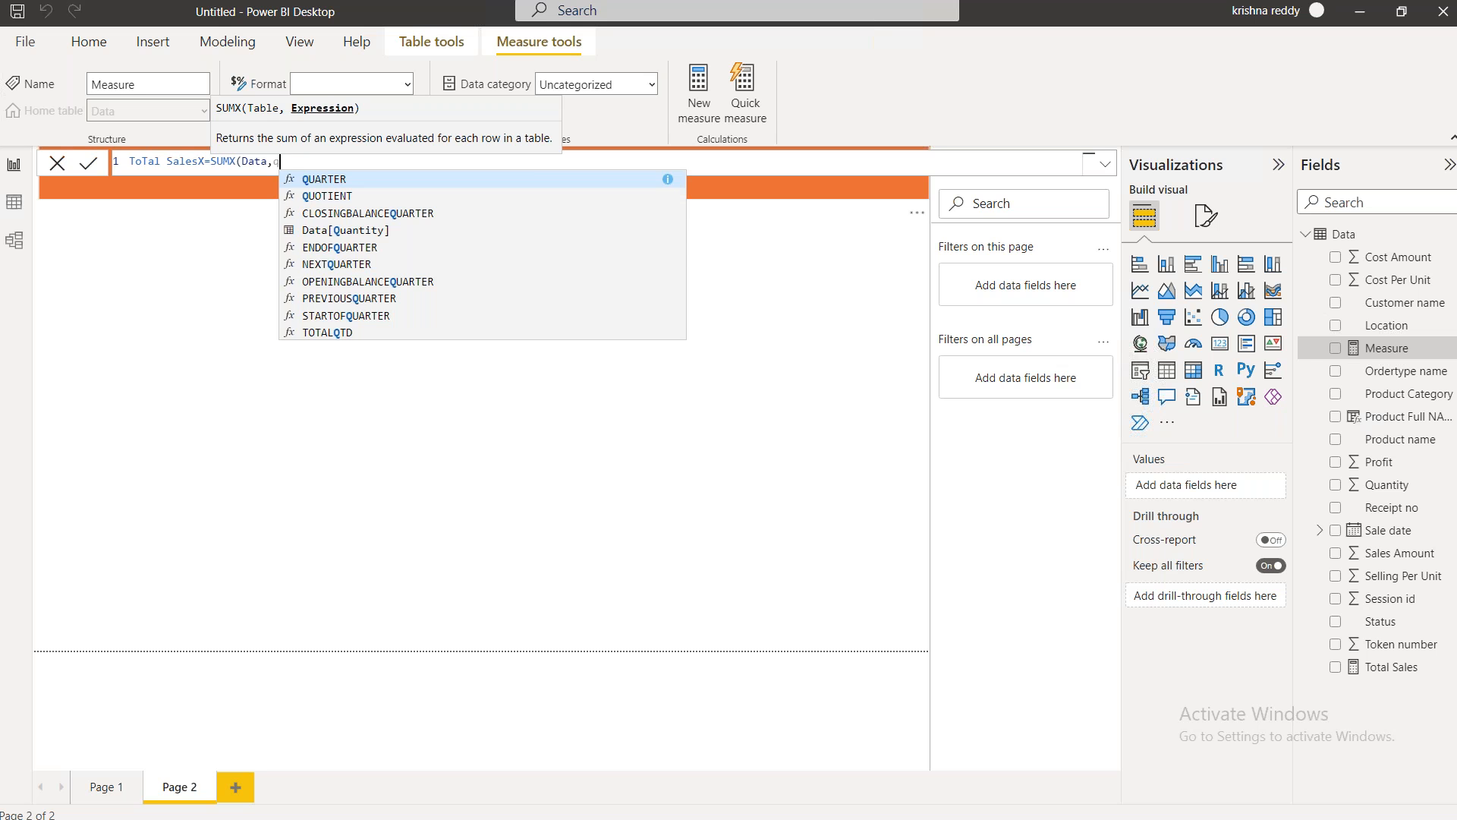
key(Down)
key(Down)
key(Down)
key(Down)
key(Down)
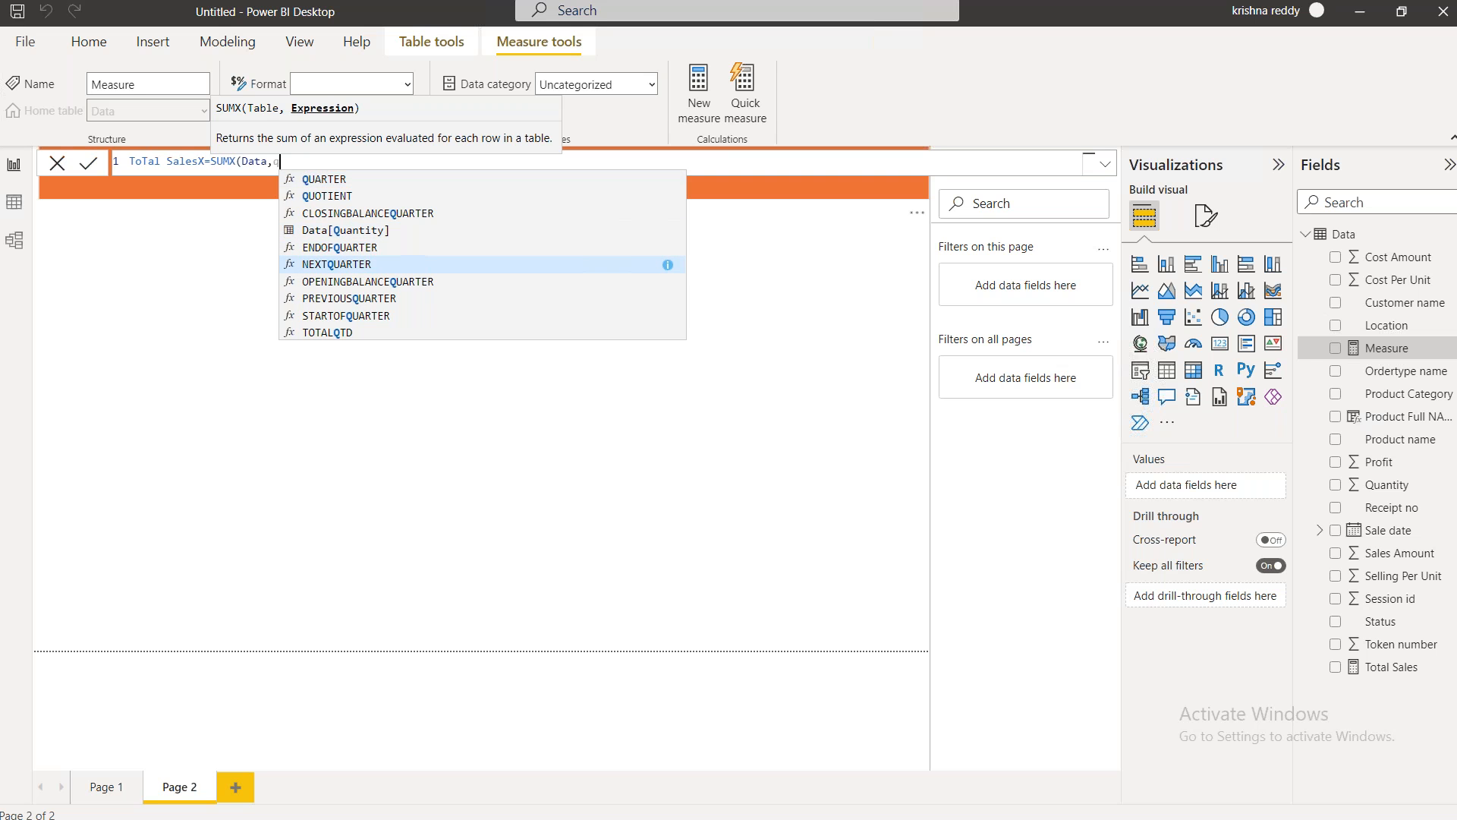
key(Up)
key(Up)
key(Tab)
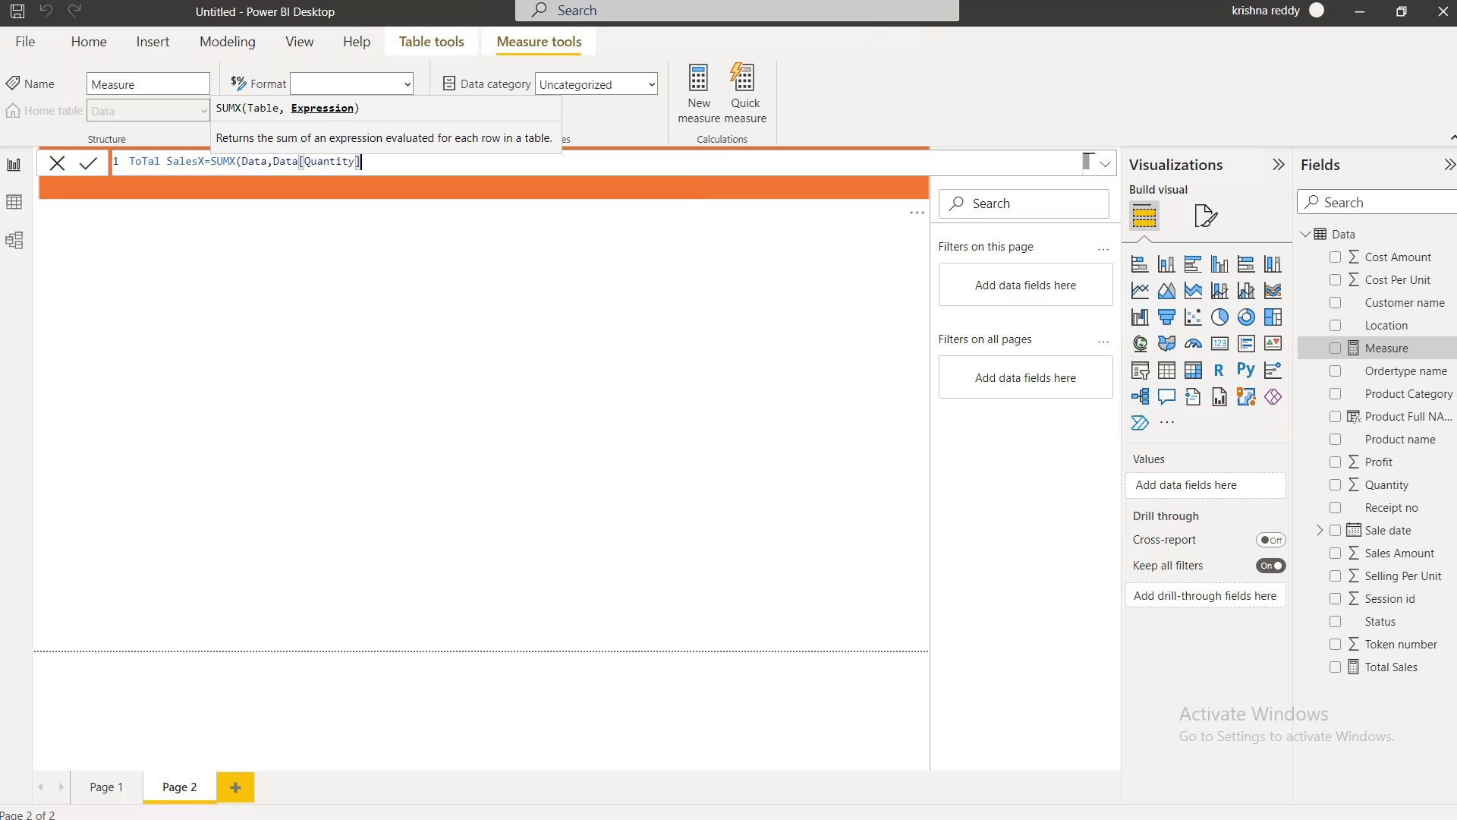
Multiply the quantity by Data[Selling Per Unit] in the SUMX expression, close the formula and commit the measure
text(*)
text(sell)
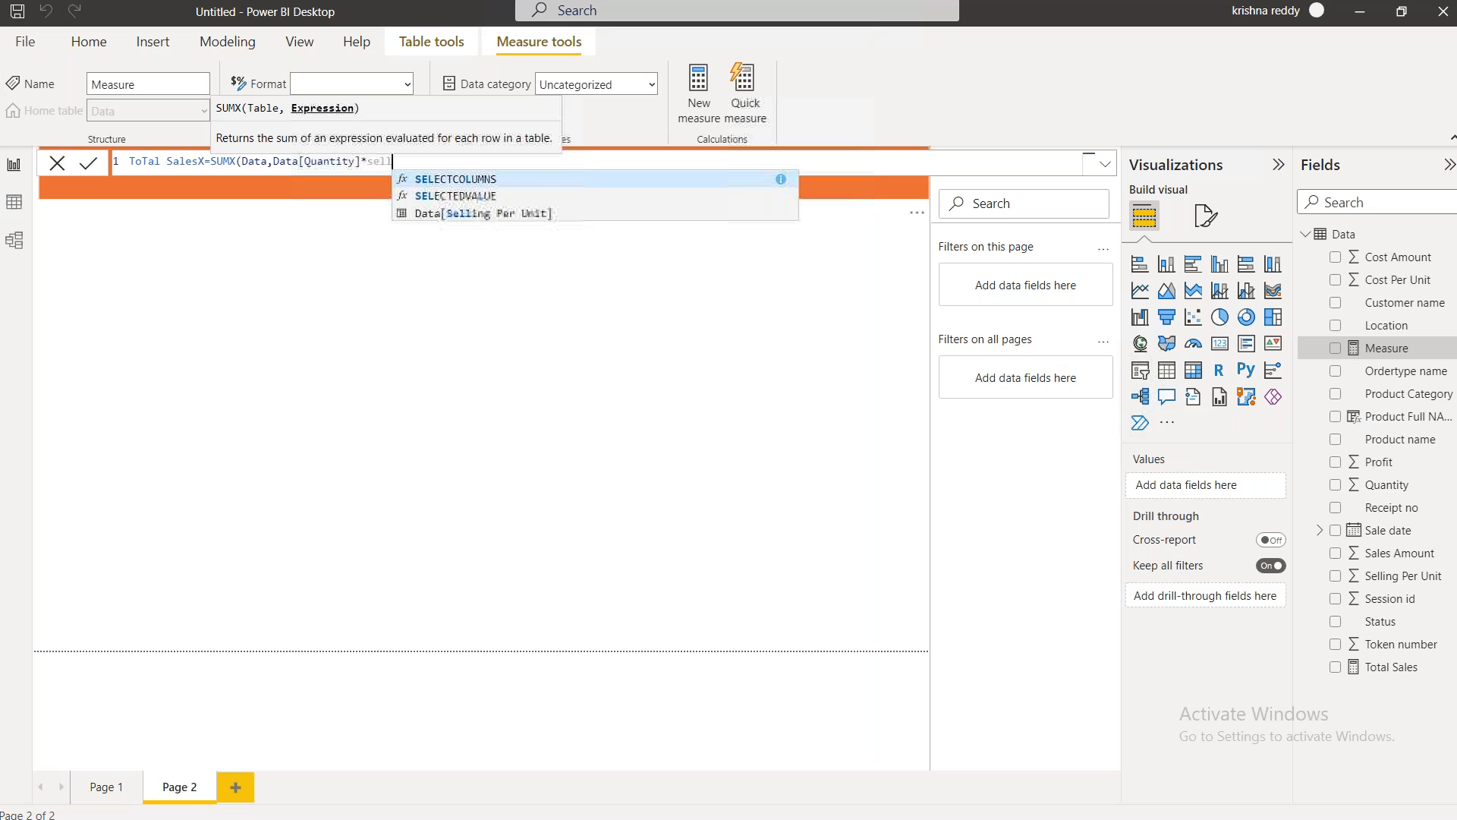
key(Down)
key(Down)
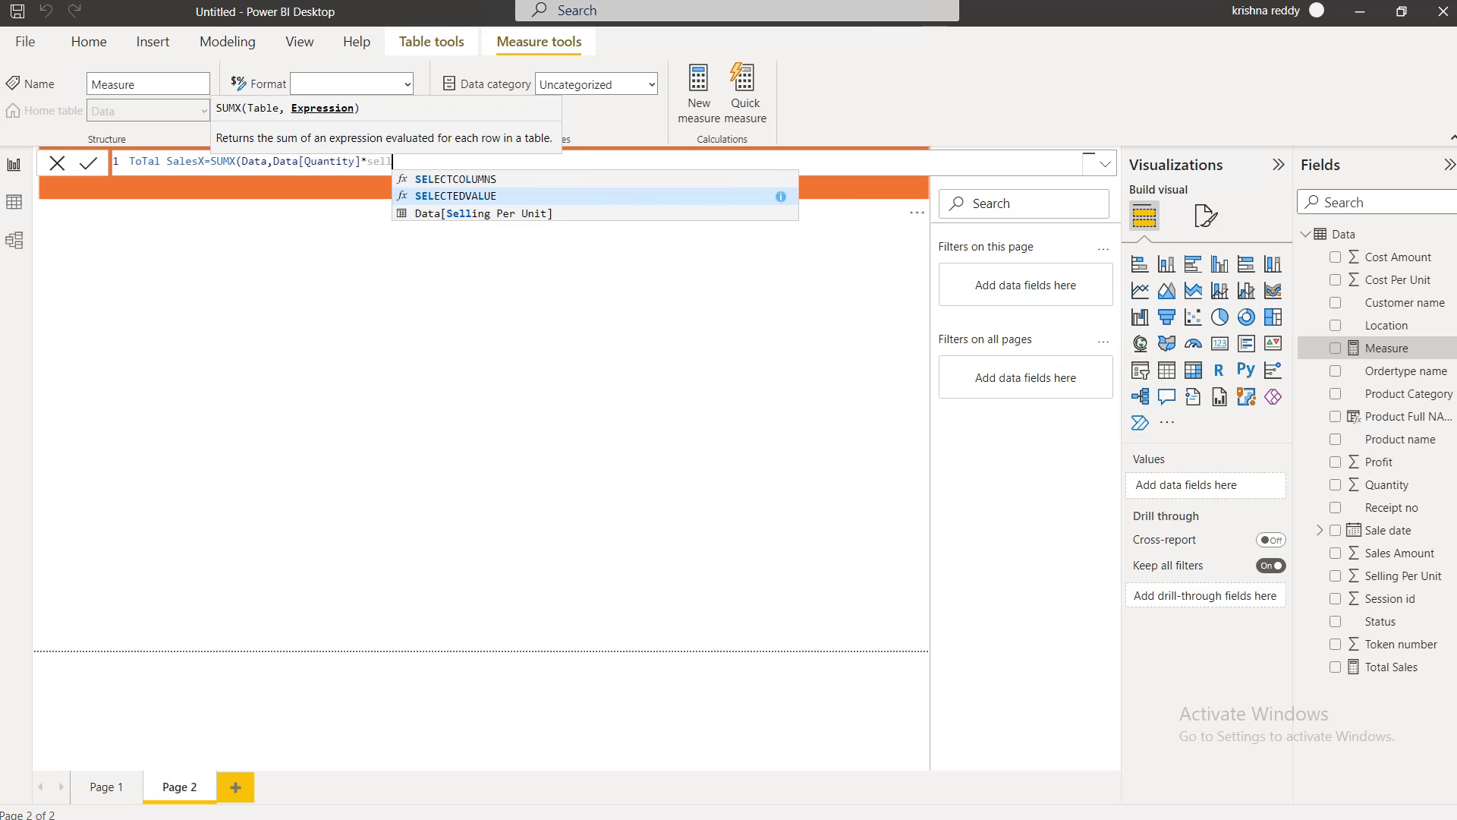
key(Tab)
text())
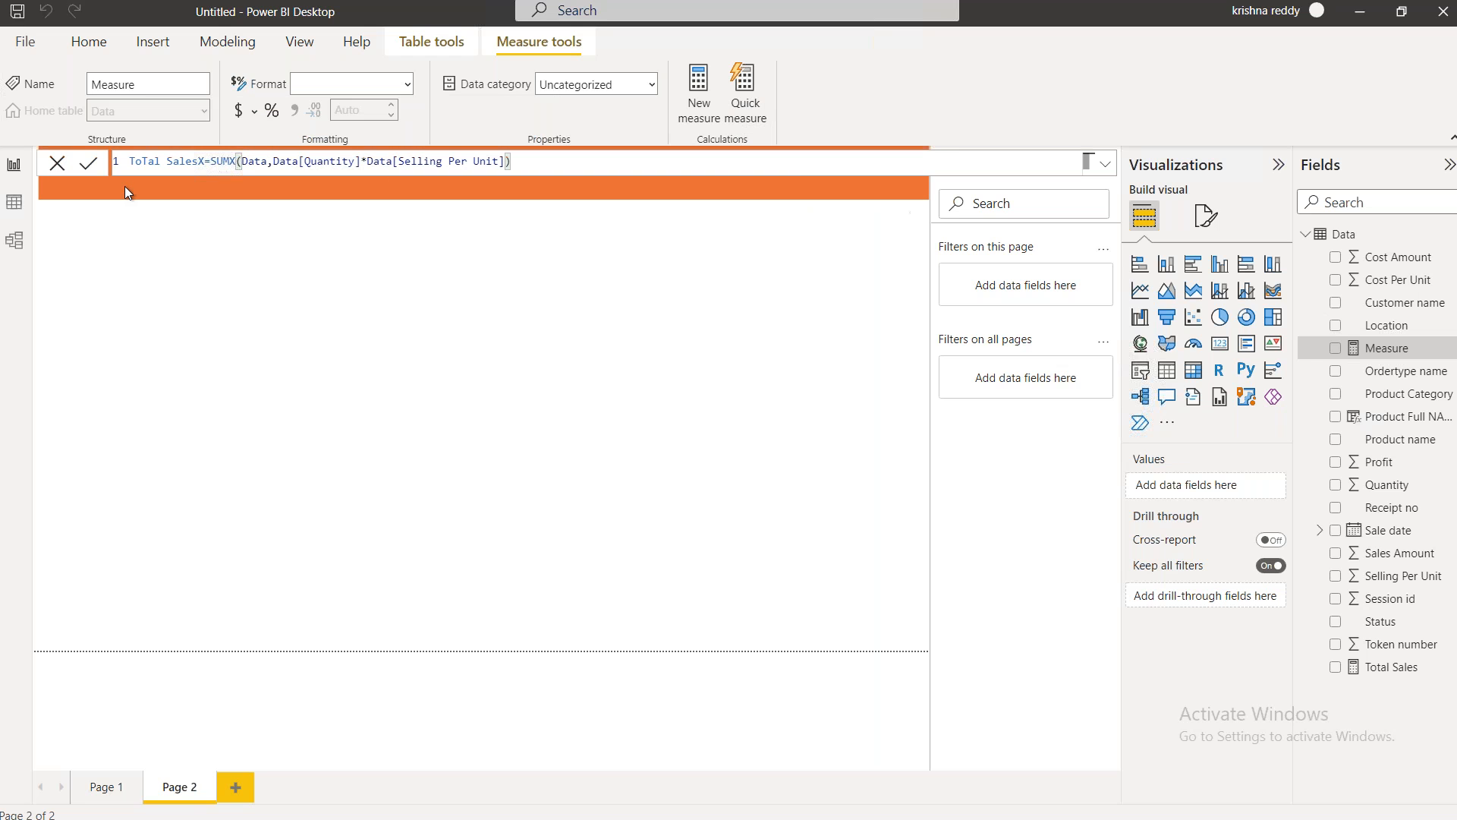
key(Return)
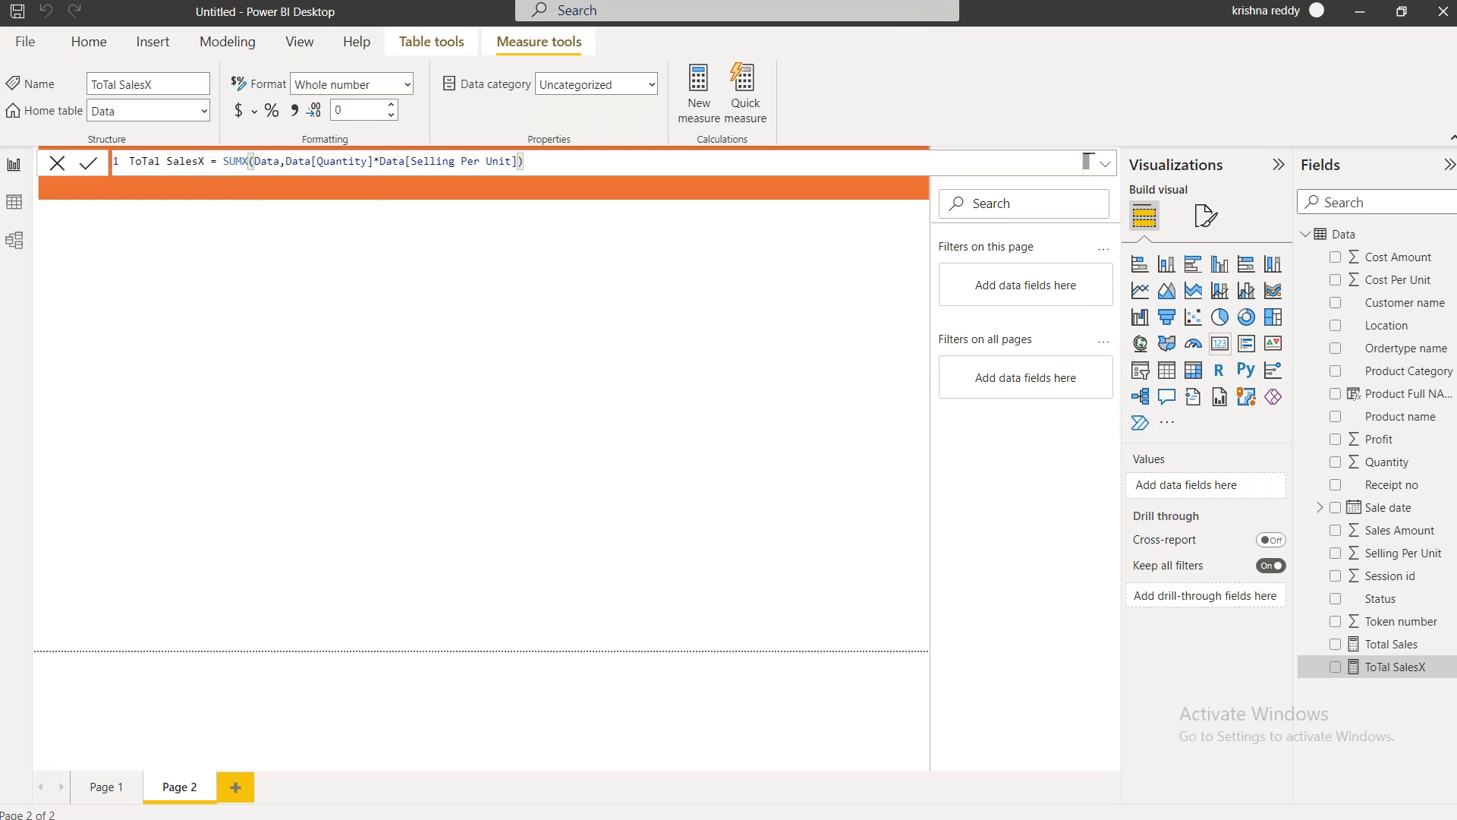
Add a card visual showing the ToTal SalesX measure and narrow it to about a quarter of the page width
click(182, 236)
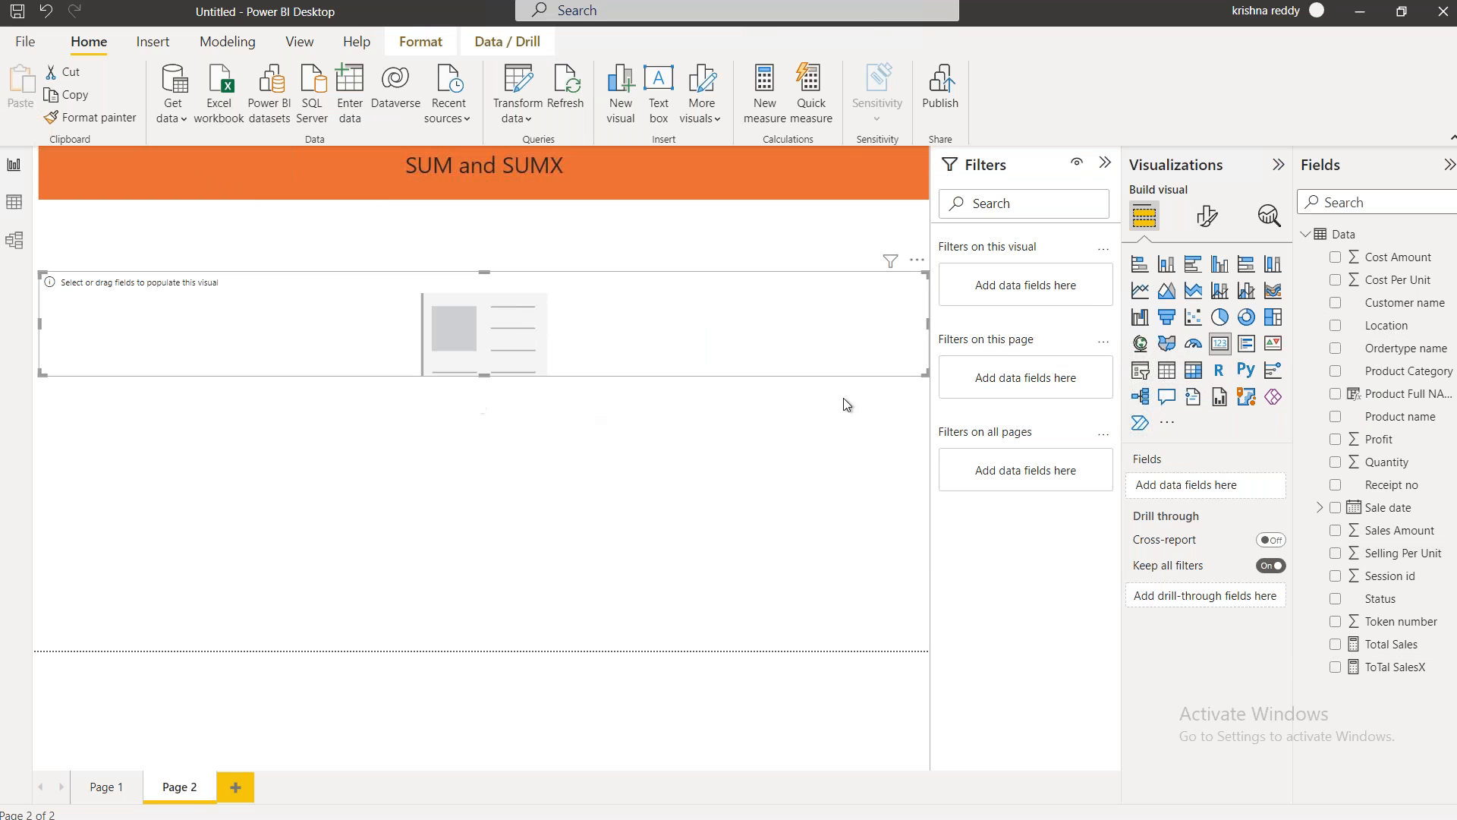
click(1335, 669)
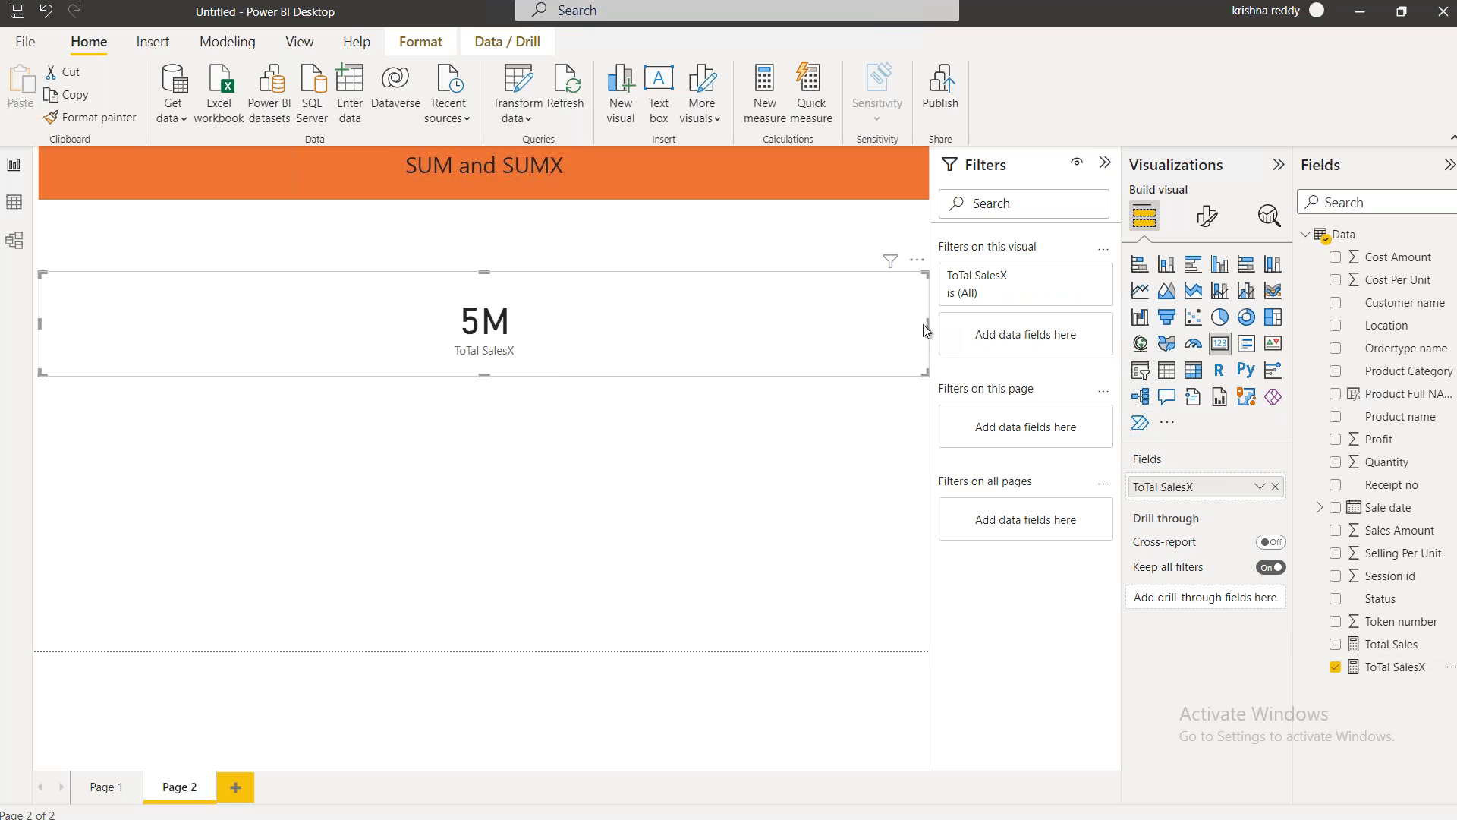
drag(928, 326, 257, 378)
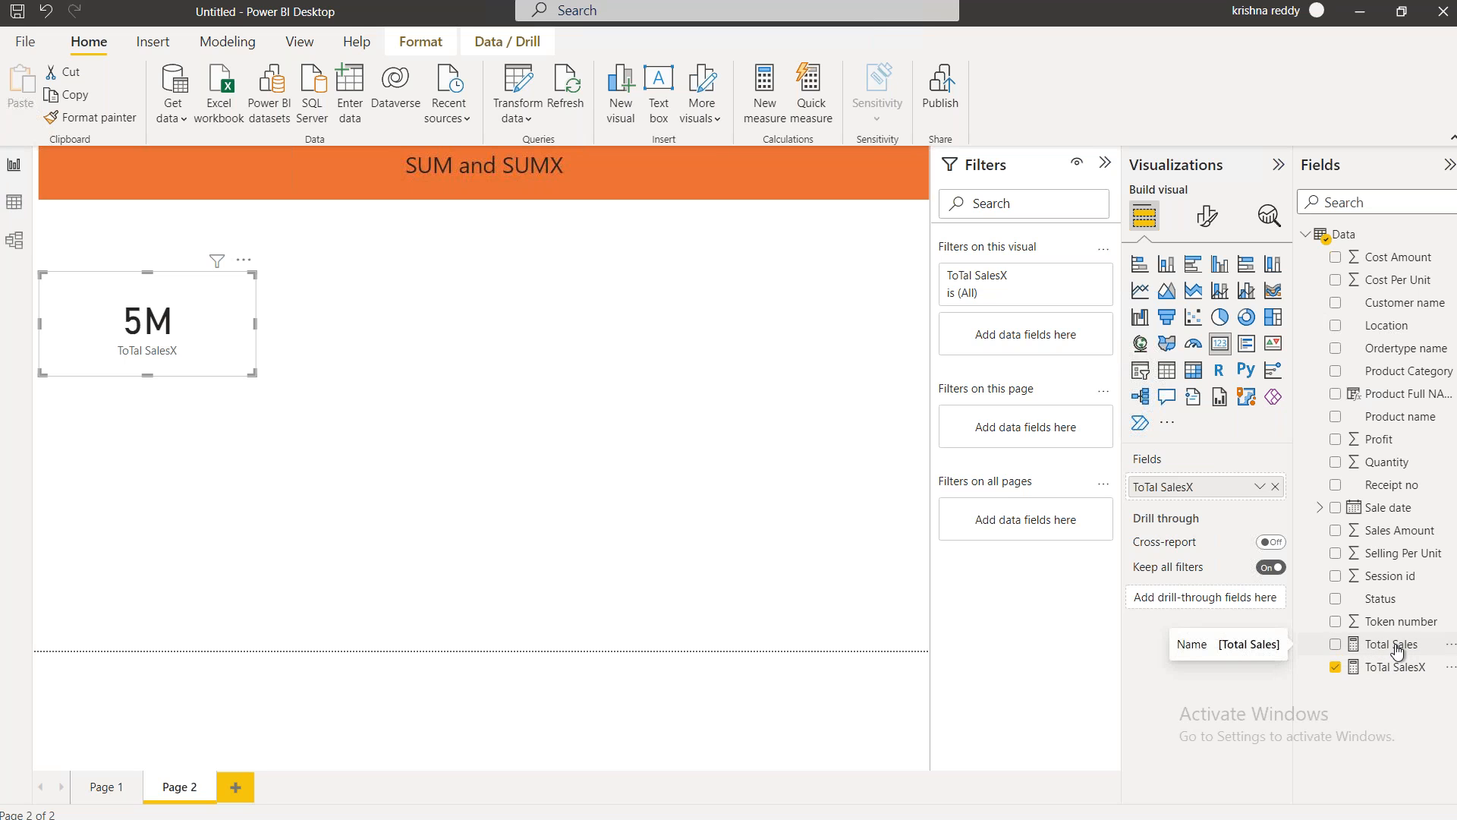
Add a second card visual showing the Total Sales measure and place it to the right of the ToTal SalesX card
click(15, 221)
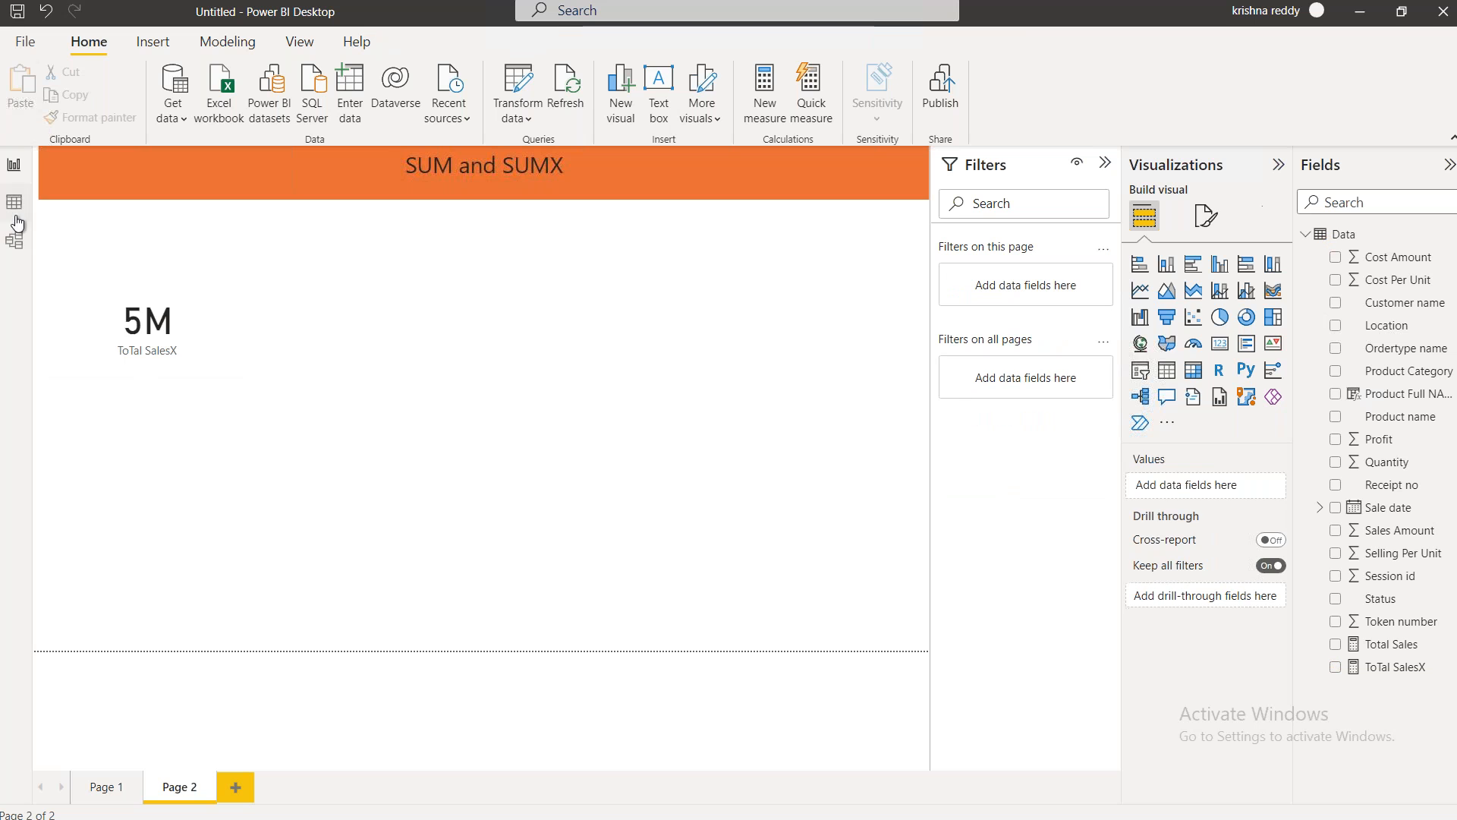
click(1218, 347)
drag(476, 291, 529, 310)
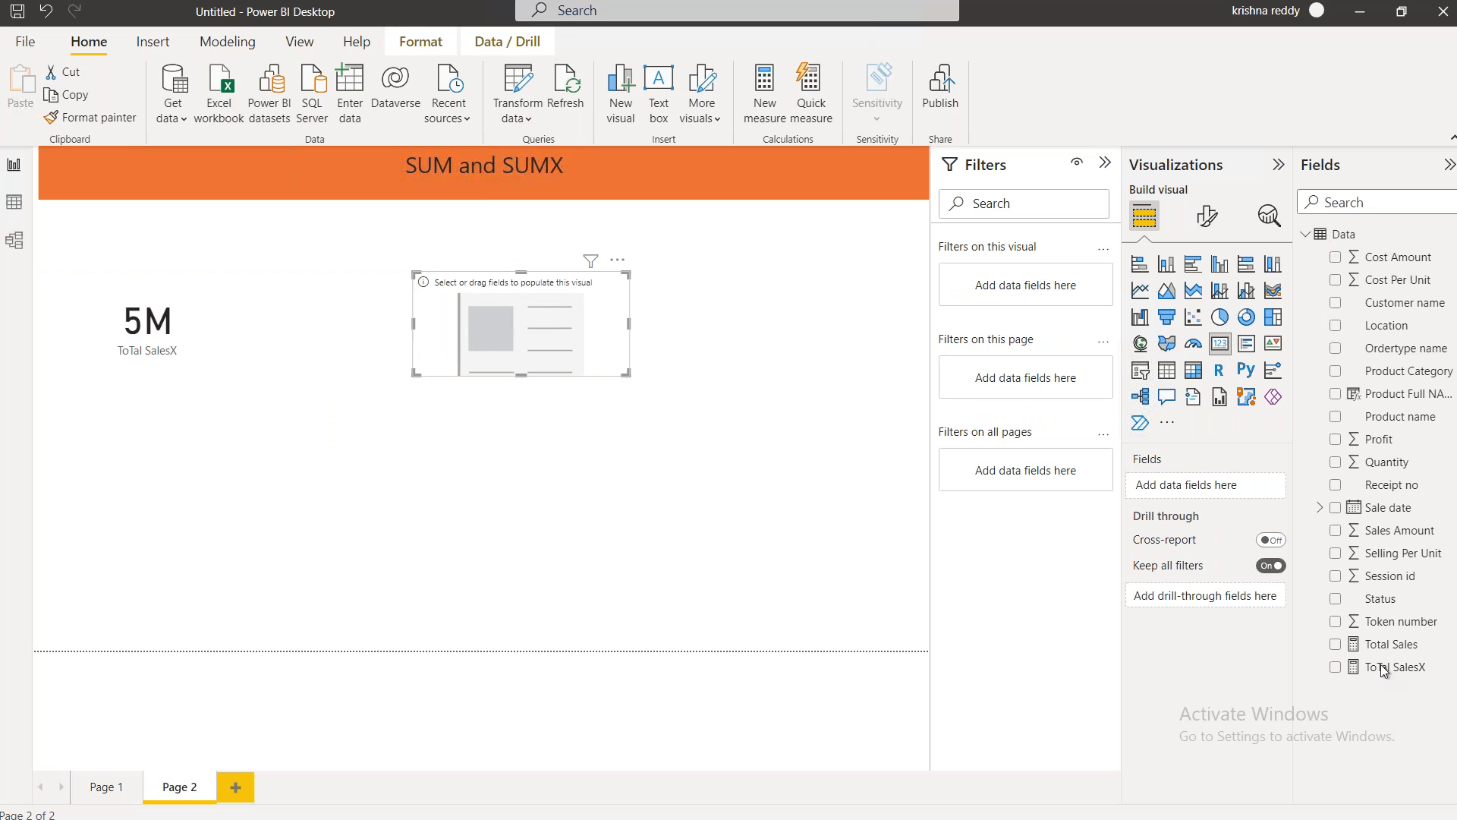
click(1338, 645)
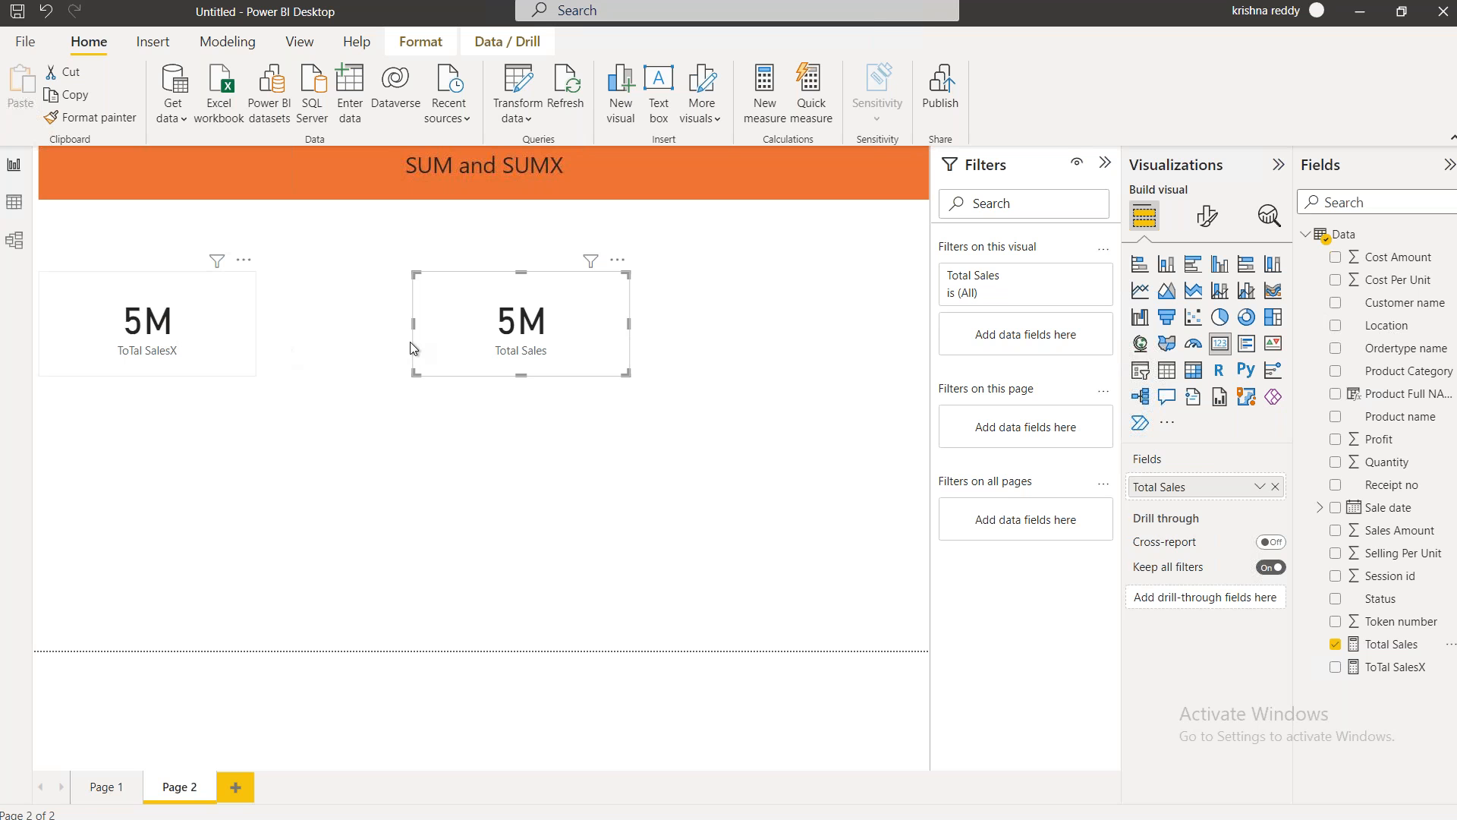
Create a calculated column named TotalSales in the Data table, with Data[Selling Per Unit] as the first factor of a multiplication
click(14, 202)
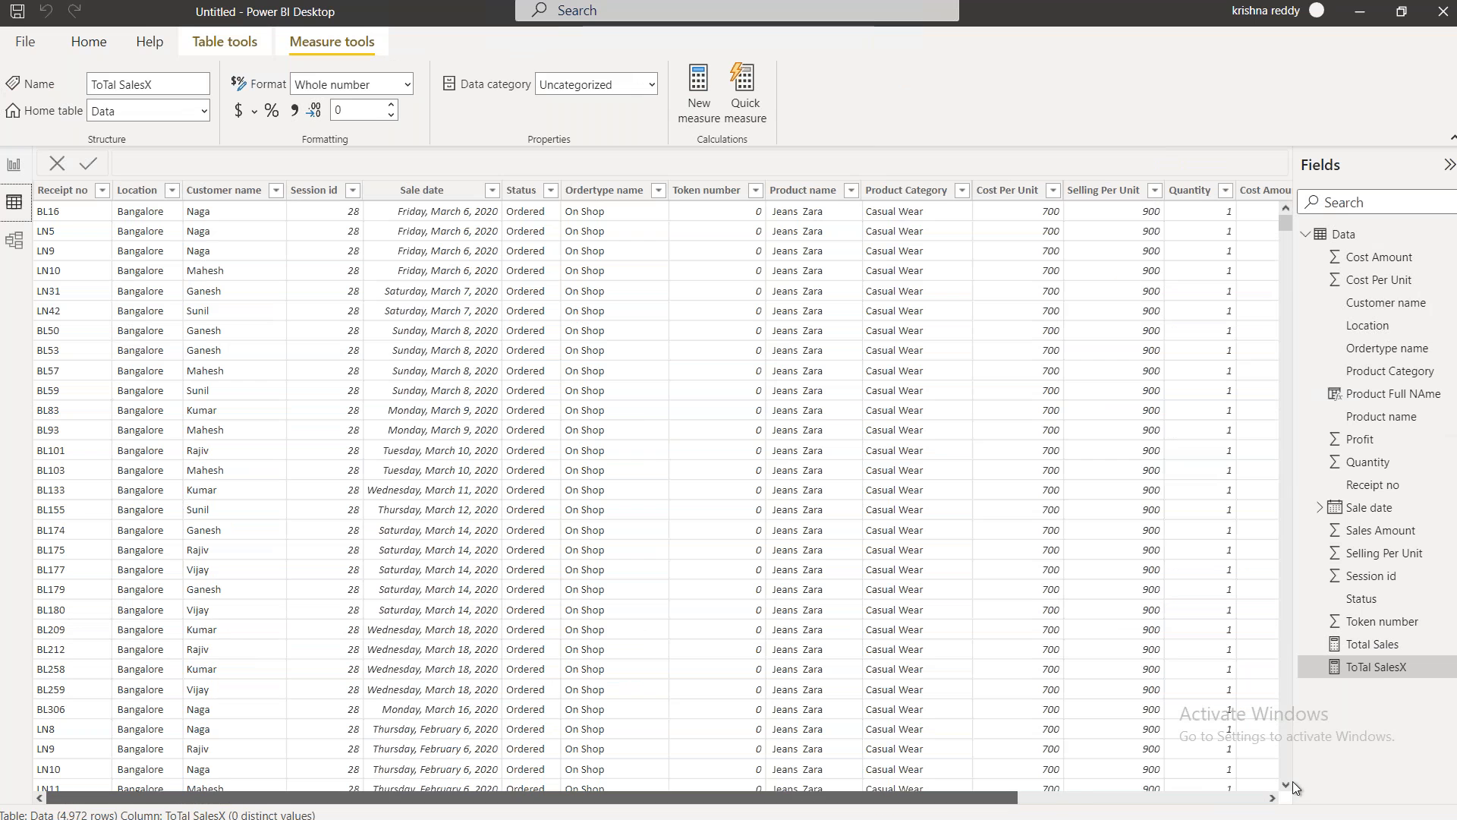
drag(1291, 783, 1310, 783)
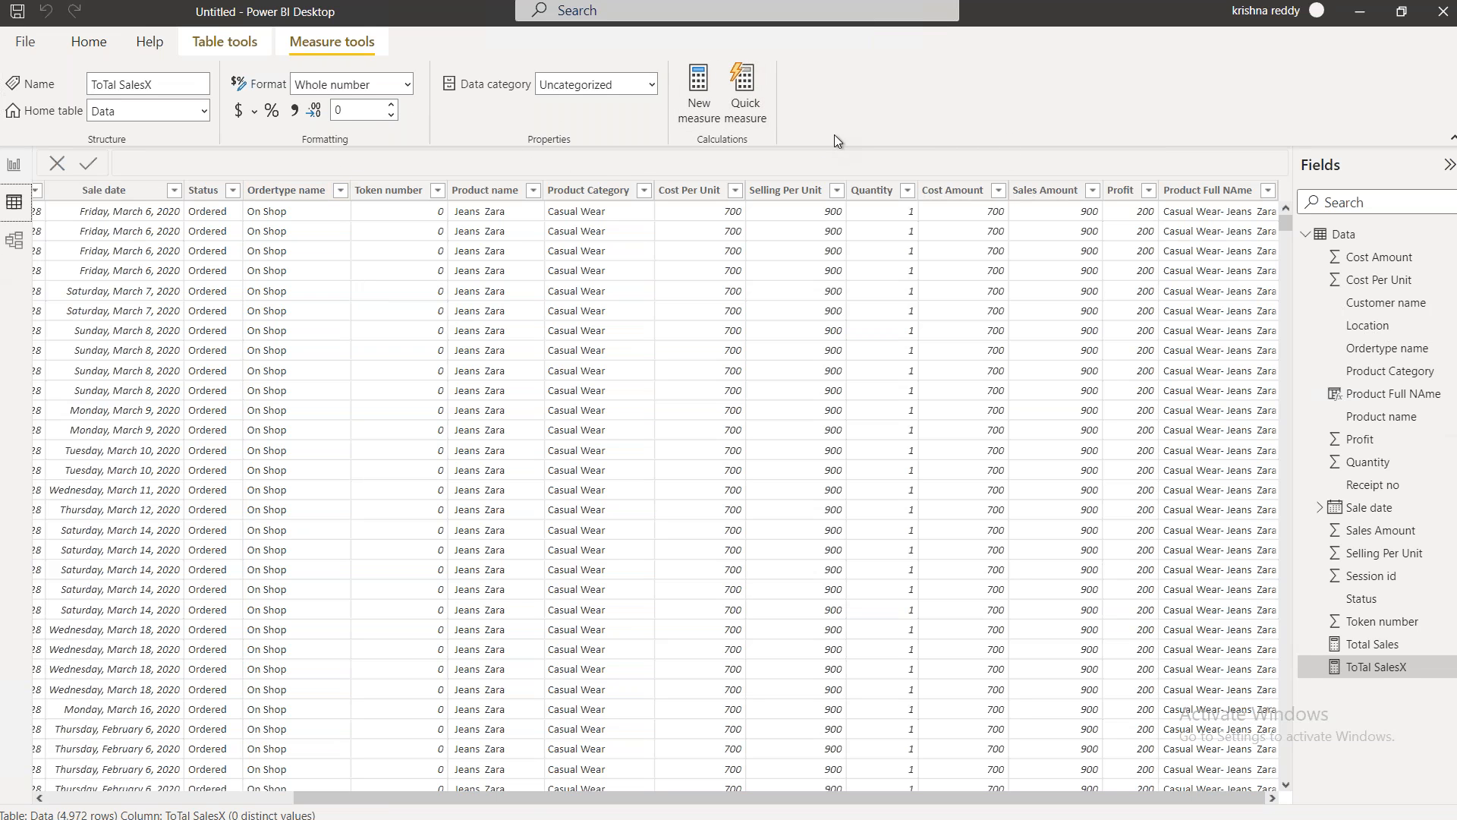
click(89, 43)
click(754, 100)
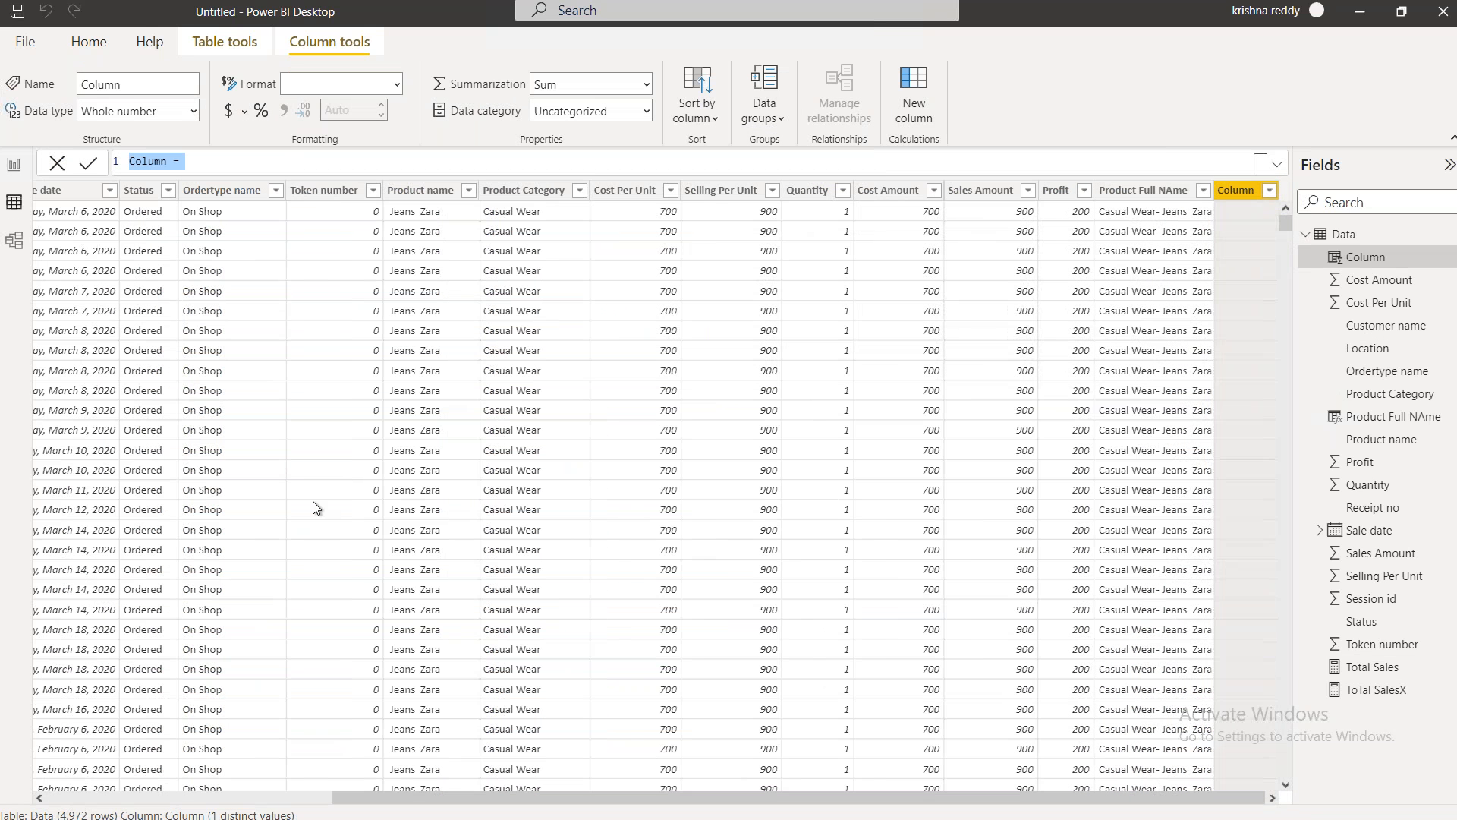
text(Tola)
text(tal)
text(Sale)
text(s=sell)
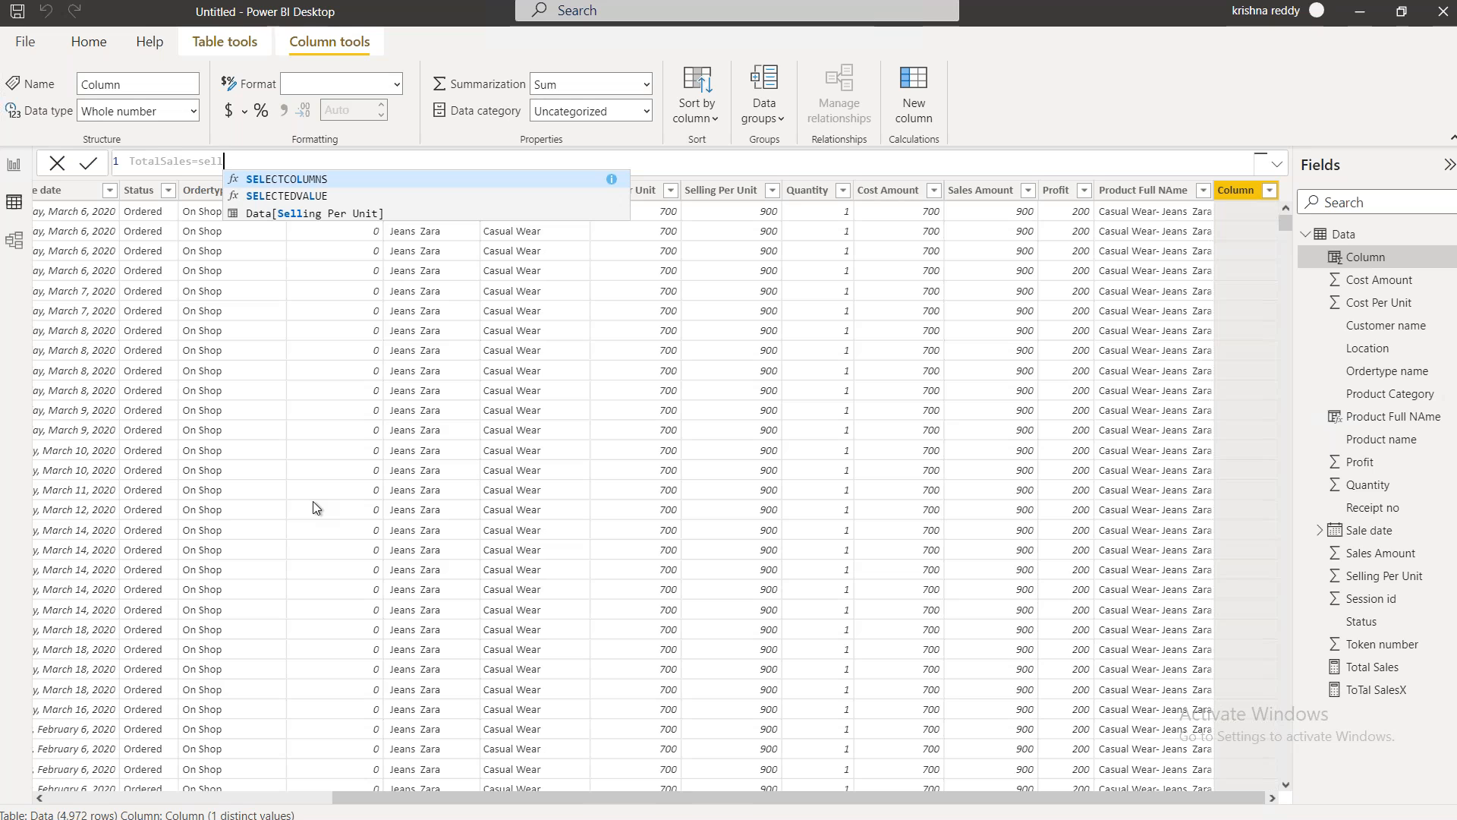
key(Down)
key(Down)
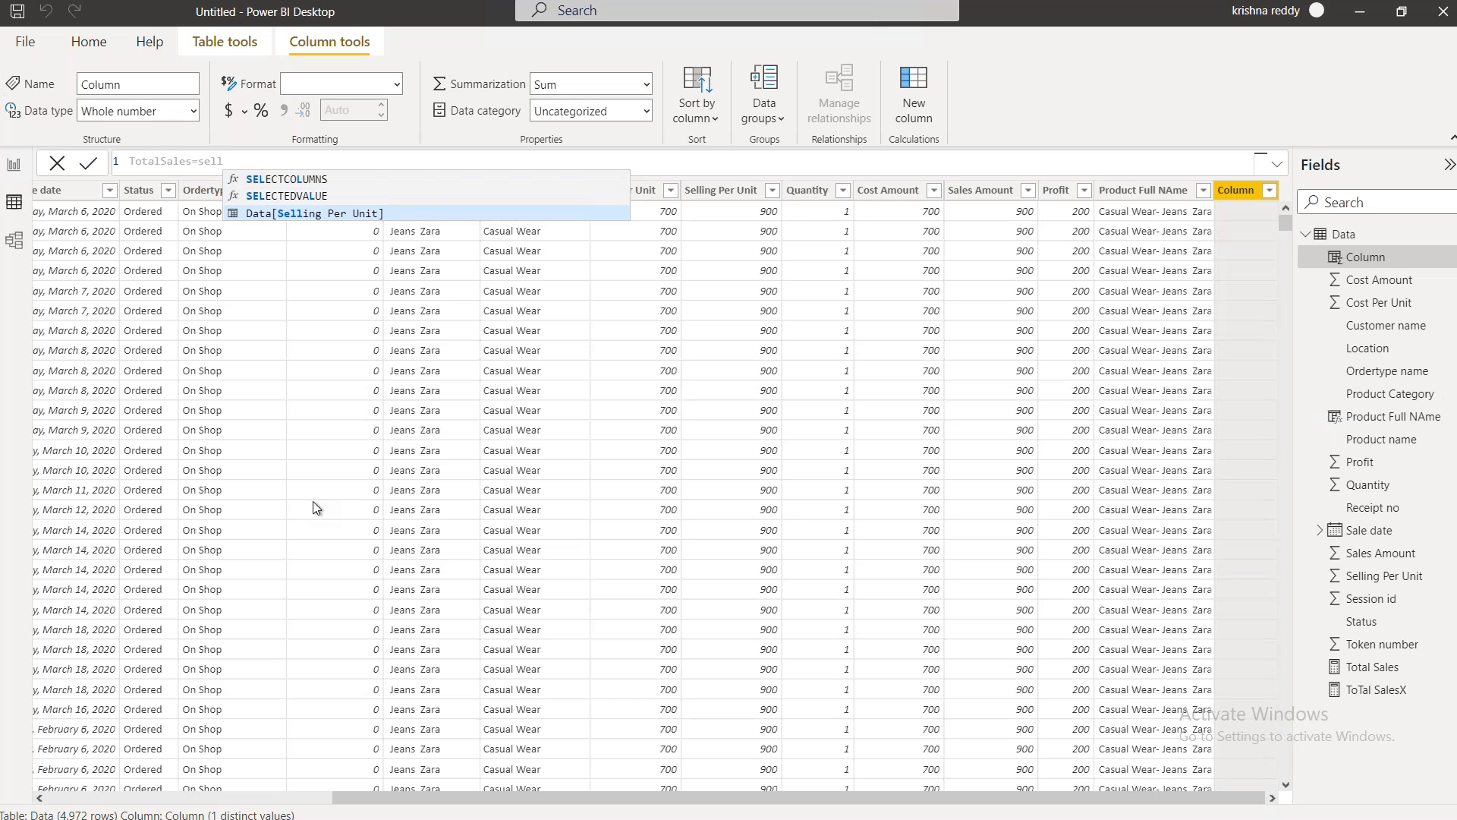
key(Tab)
text(*)
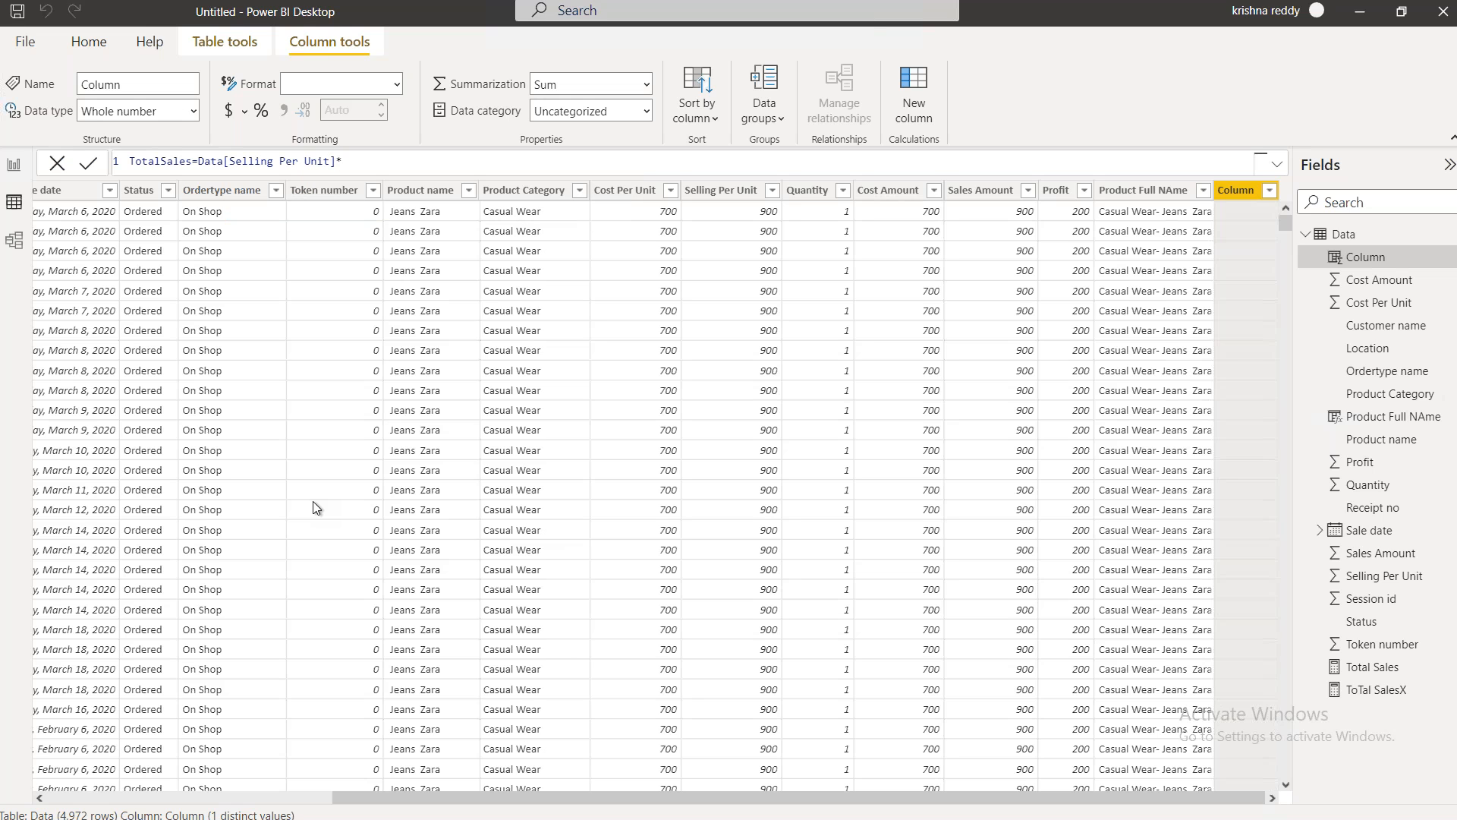
Complete the TotalSales formula with Data[Quantity] as the second factor and commit the column
text(qq)
text(u)
text(q)
key(BackSpace)
text(a)
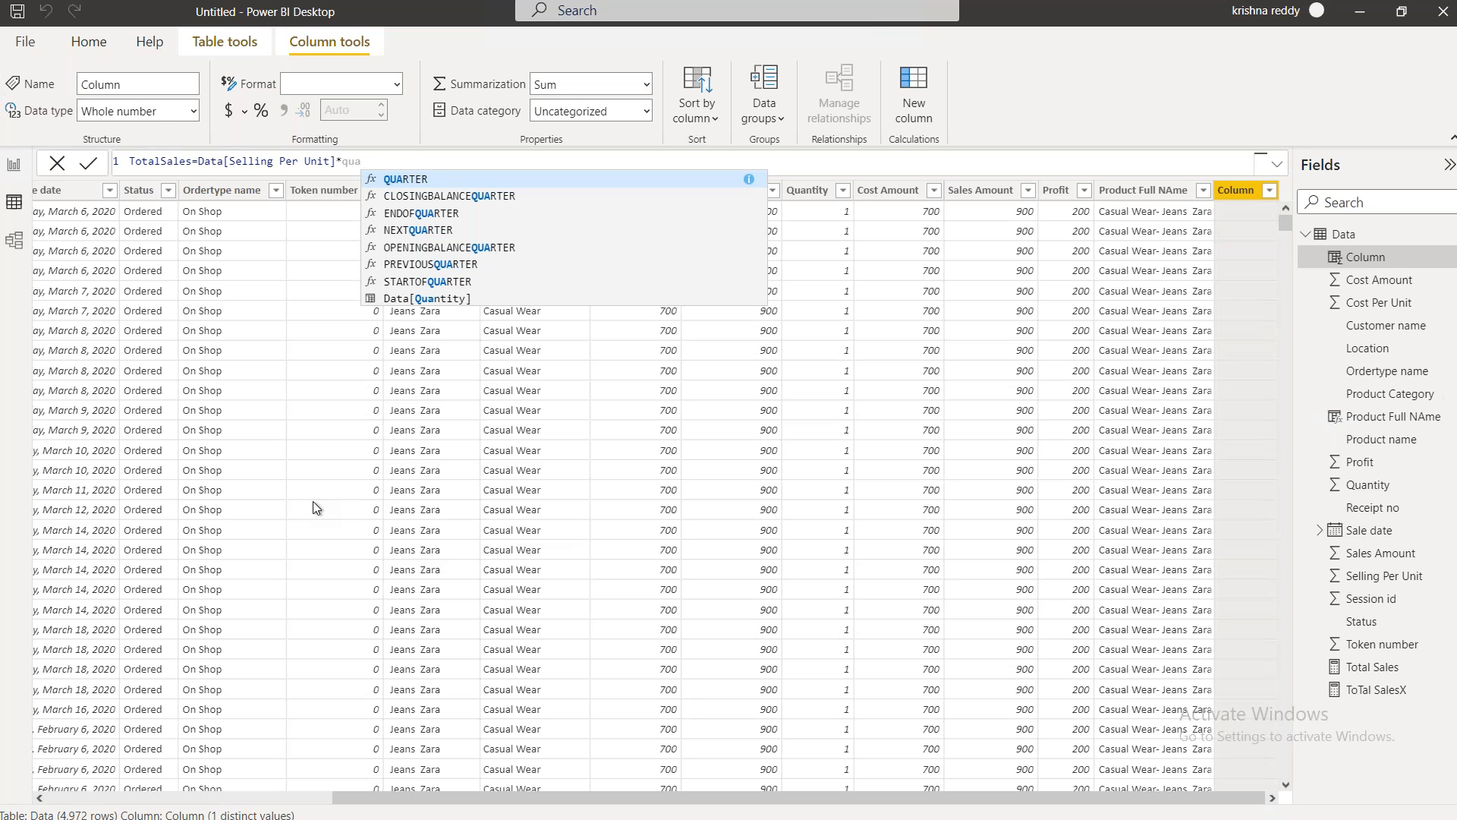
key(Down)
key(Down)
key(Down)
key(Down)
key(Down)
key(Down)
key(Down)
key(Down)
key(Up)
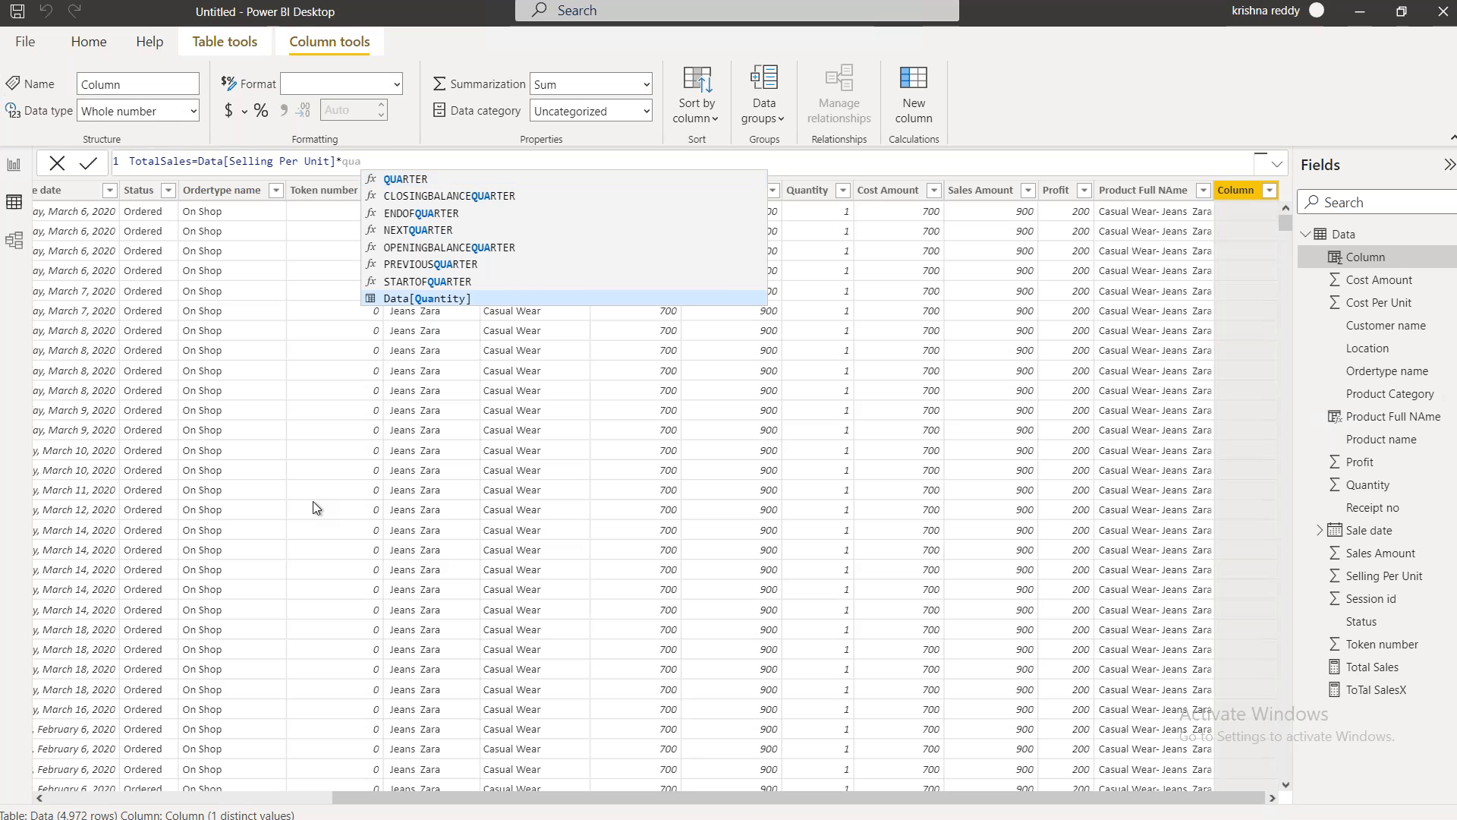
key(Tab)
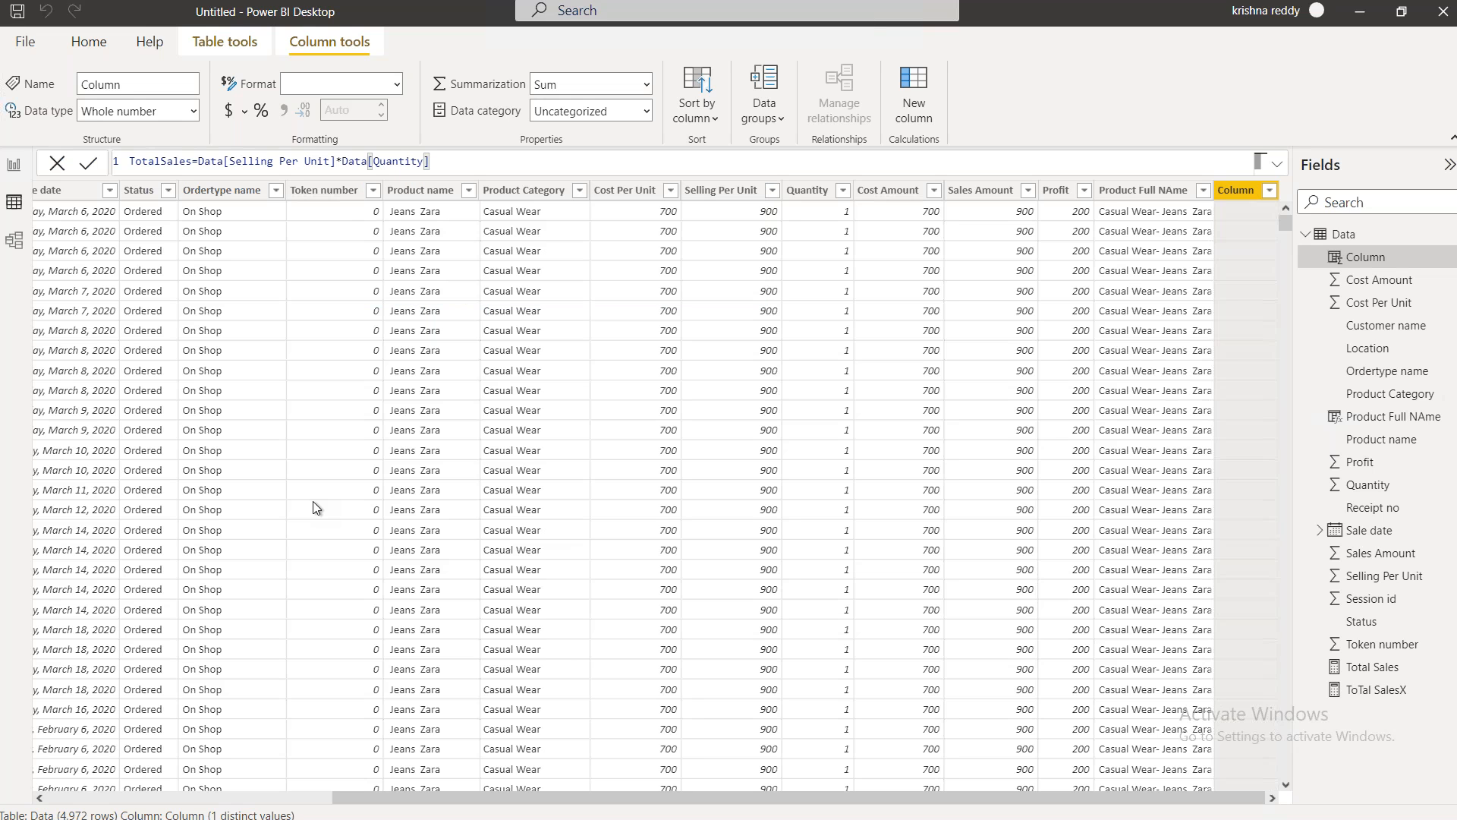
key(Return)
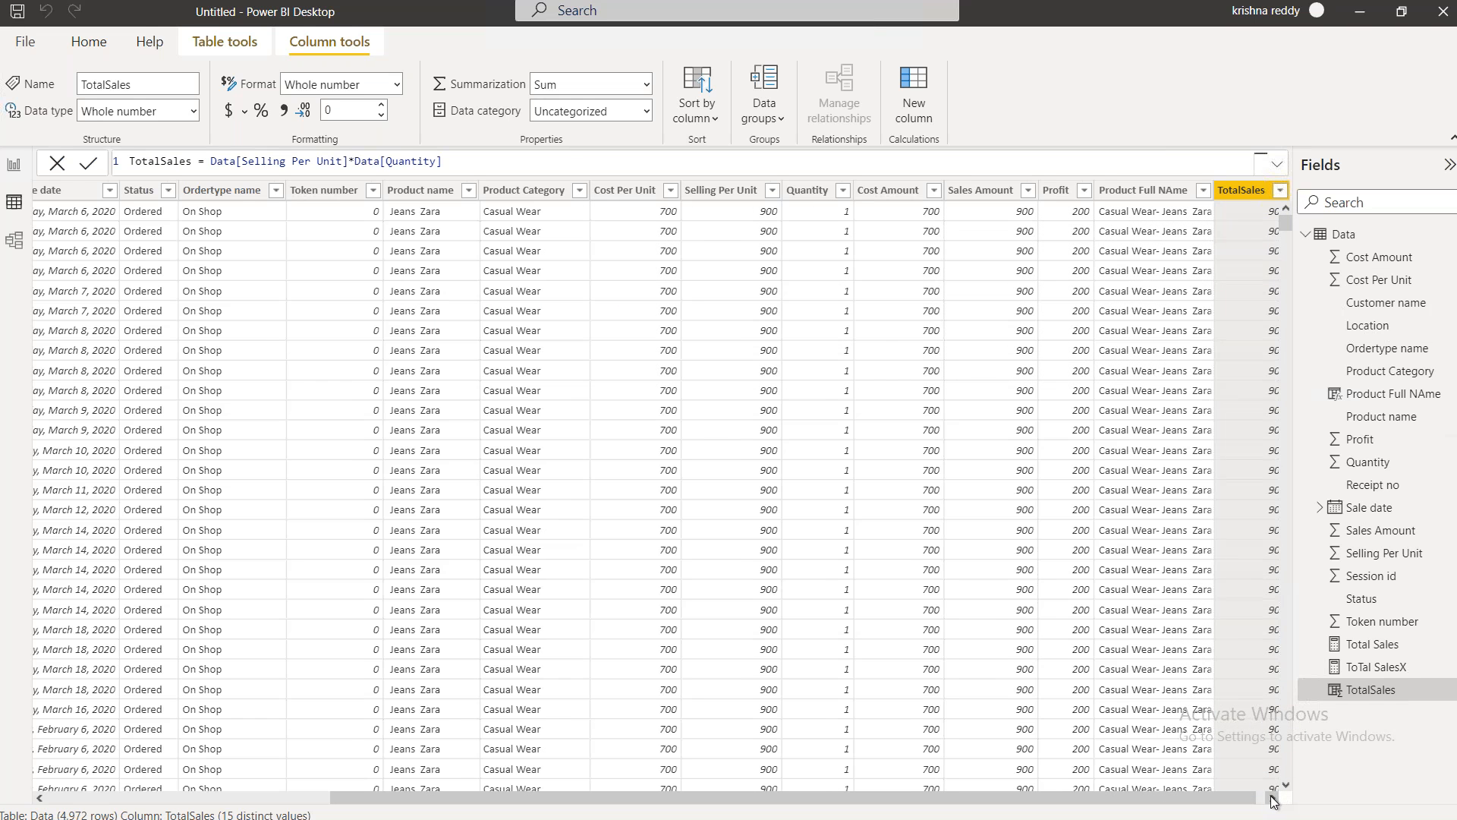
Compare the TotalSales column with the Sales Amount column in the Data table
click(1271, 796)
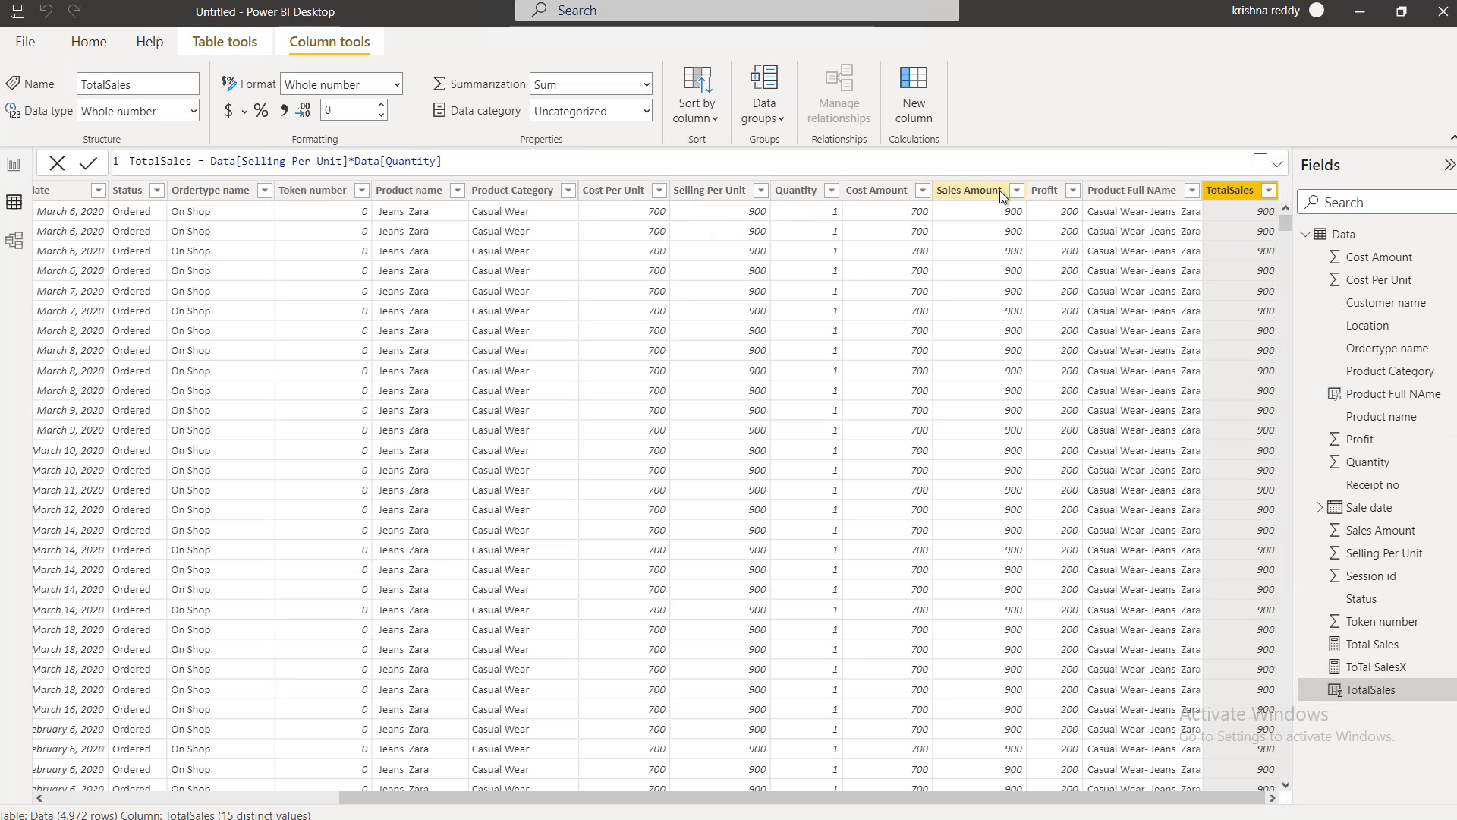
click(1000, 215)
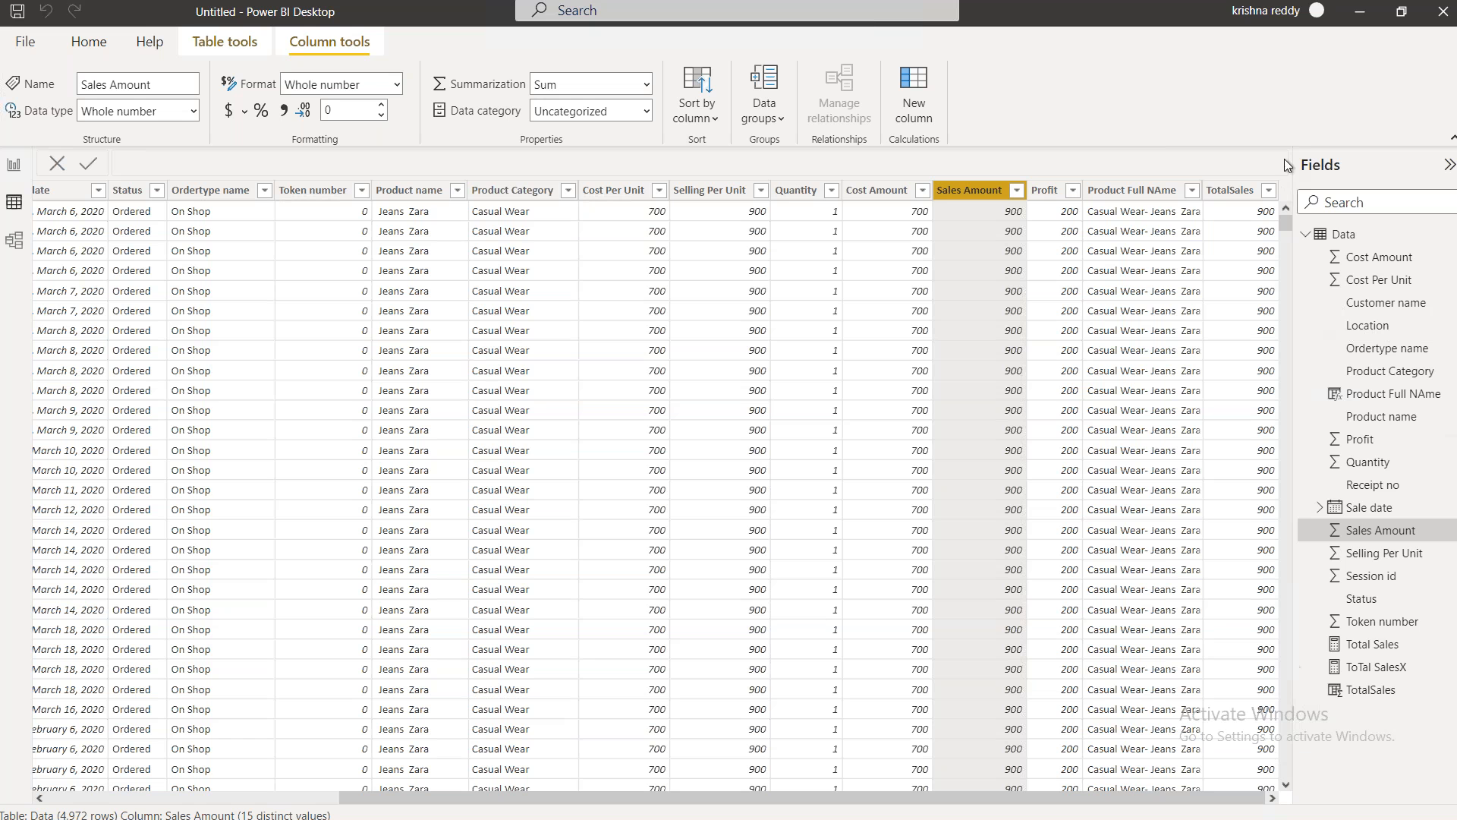
mouse_move(1282, 224)
mouse_down()
mouse_move(1284, 786)
mouse_move(1289, 196)
mouse_up()
Add a third card visual to the report page showing the TotalSales column, placed below and between the two existing cards
click(13, 165)
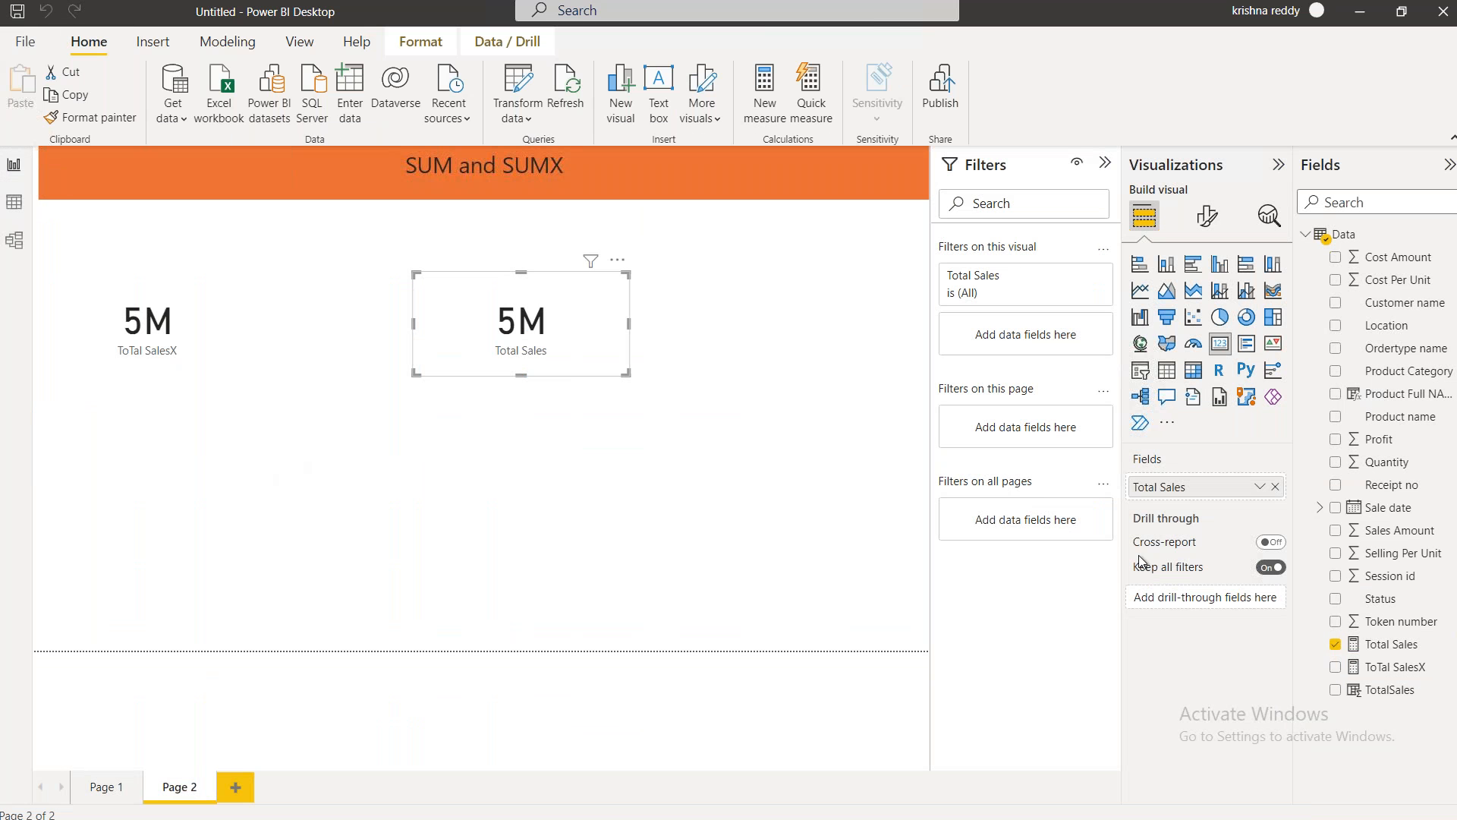
click(825, 465)
click(1219, 344)
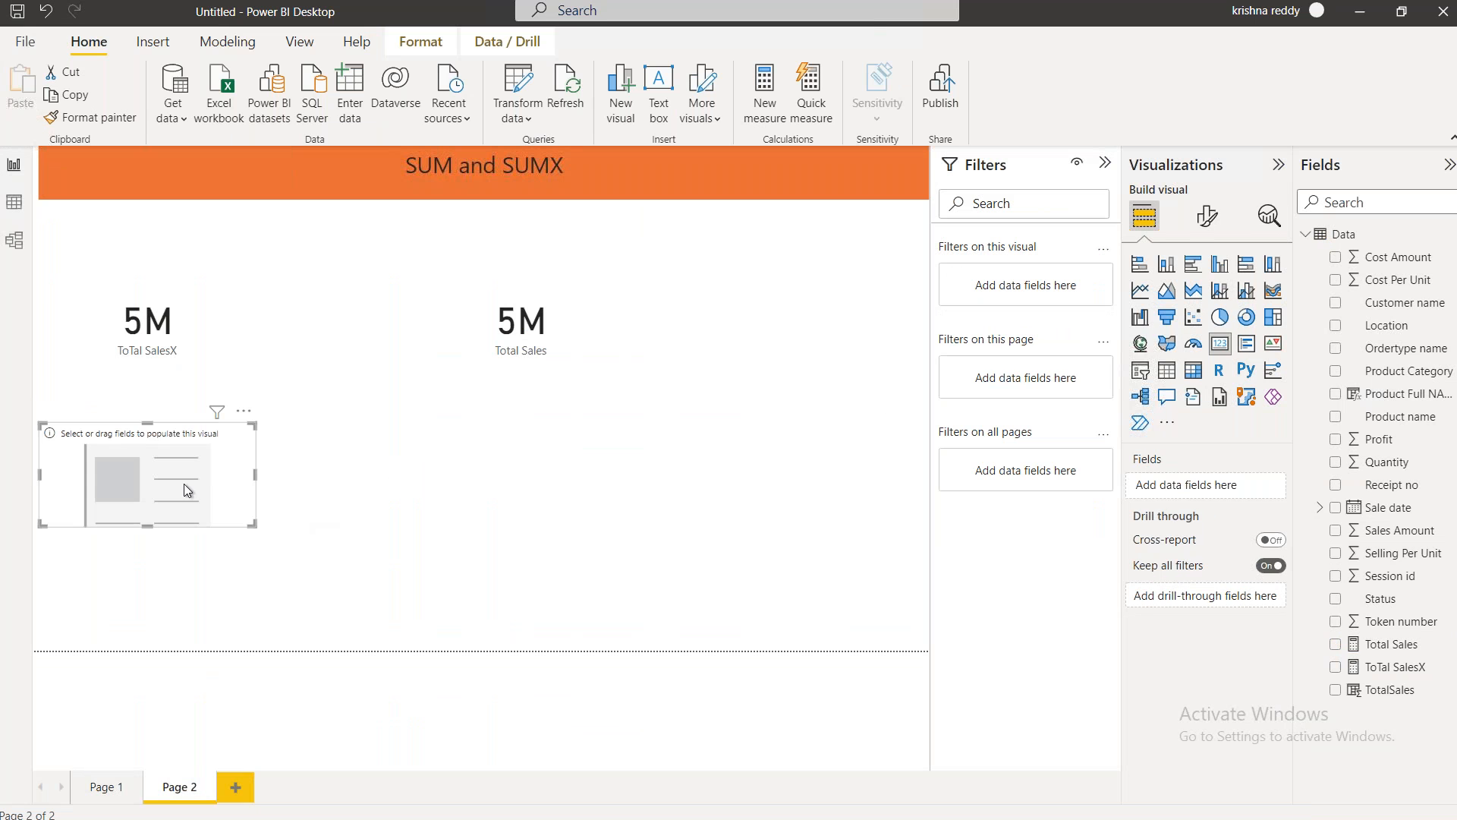
drag(218, 493, 443, 498)
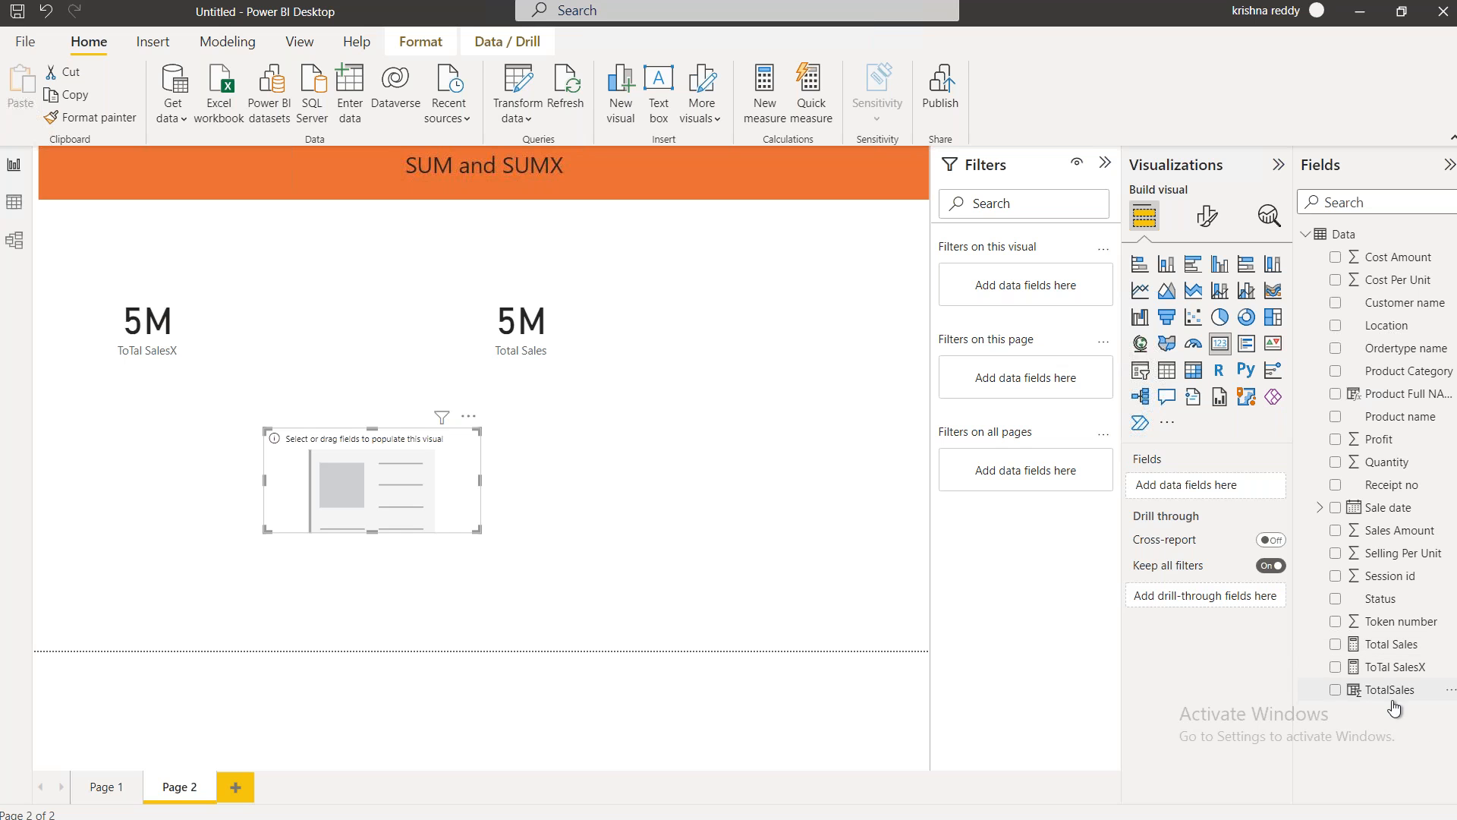
click(1335, 460)
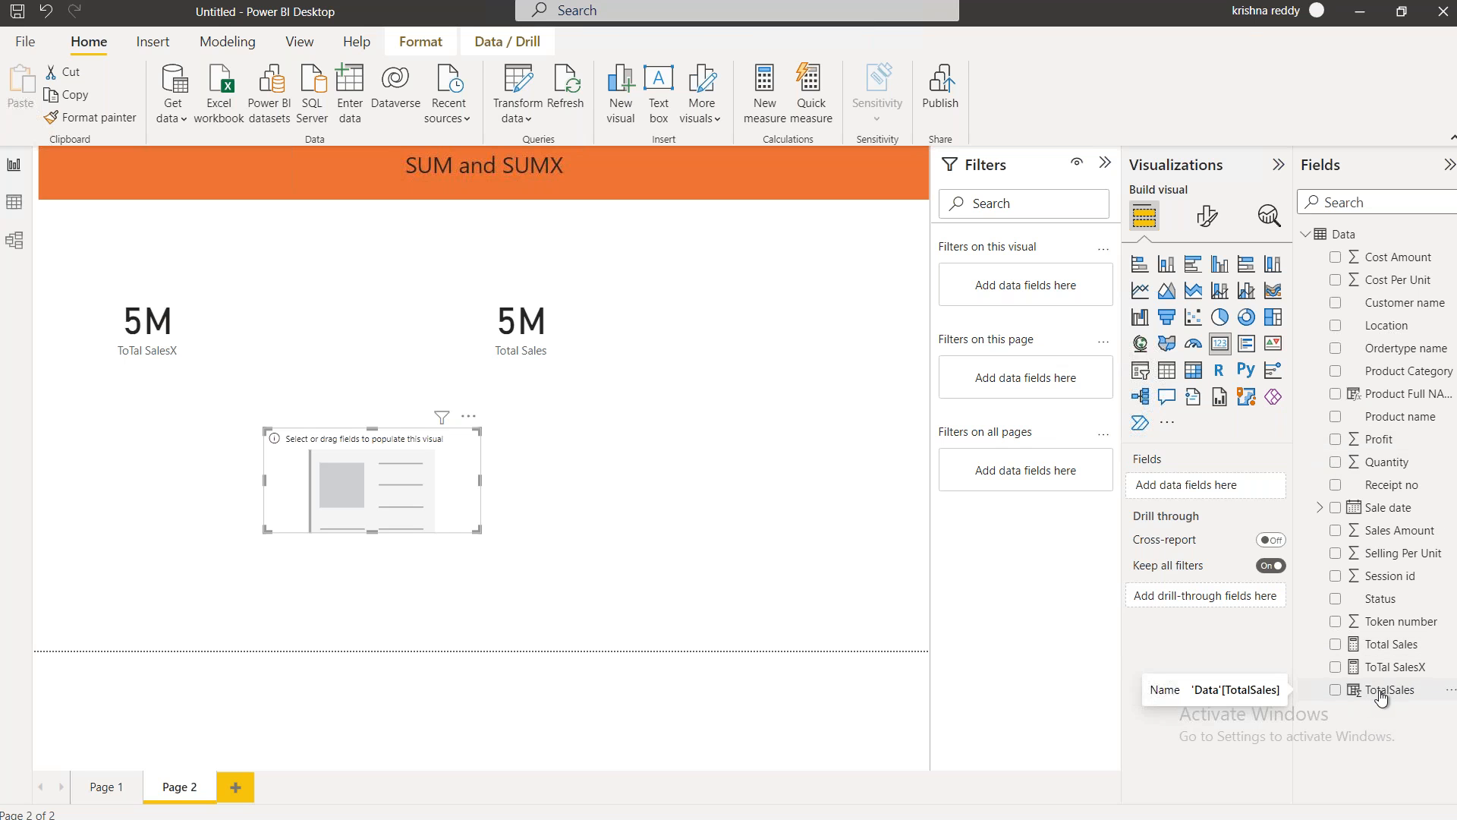
drag(1382, 697, 349, 524)
Compare the ToTal SalesX and TotalSales cards and check which aggregation the TotalSales field uses
click(157, 334)
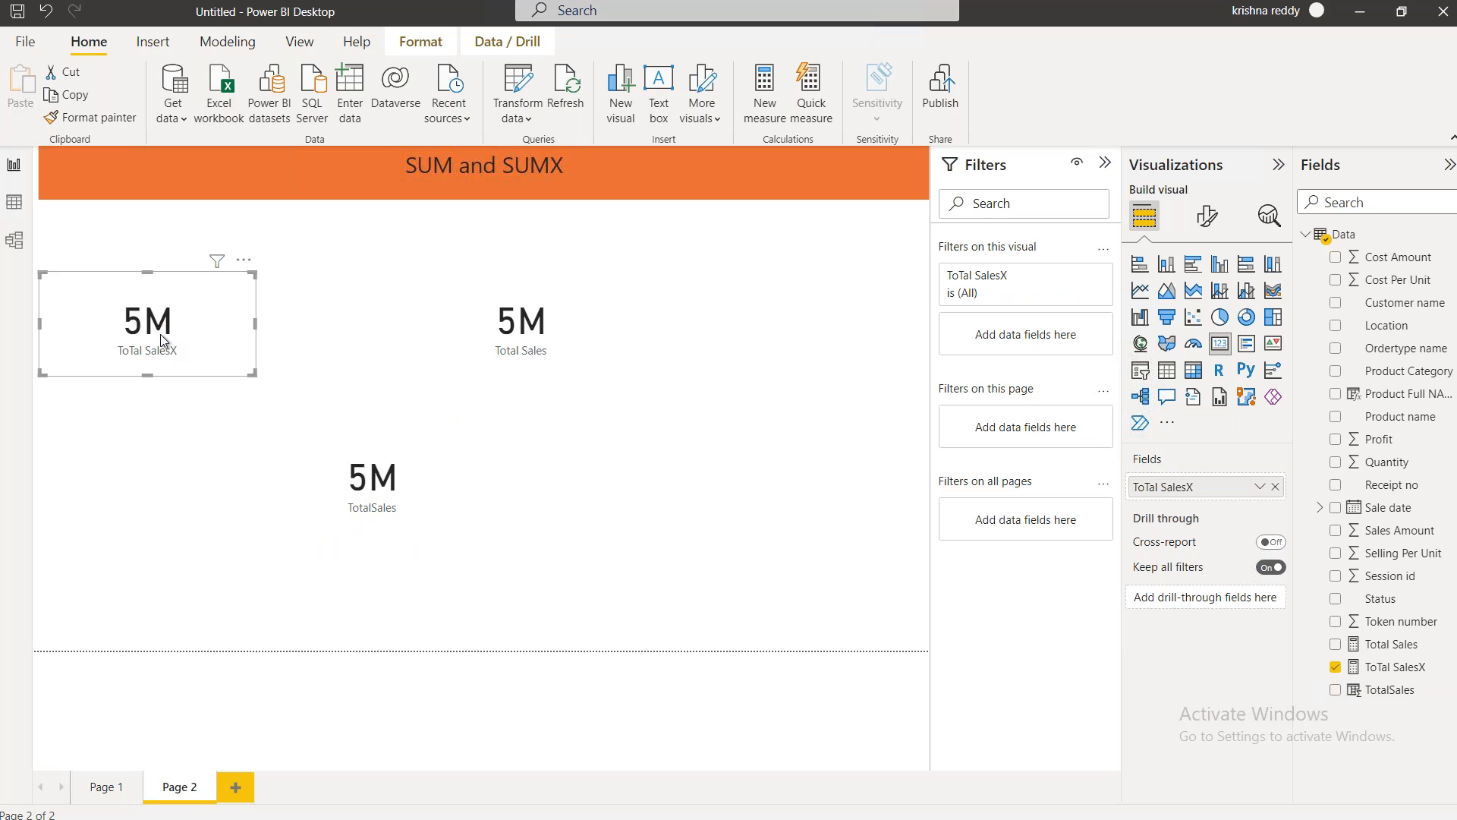
click(335, 511)
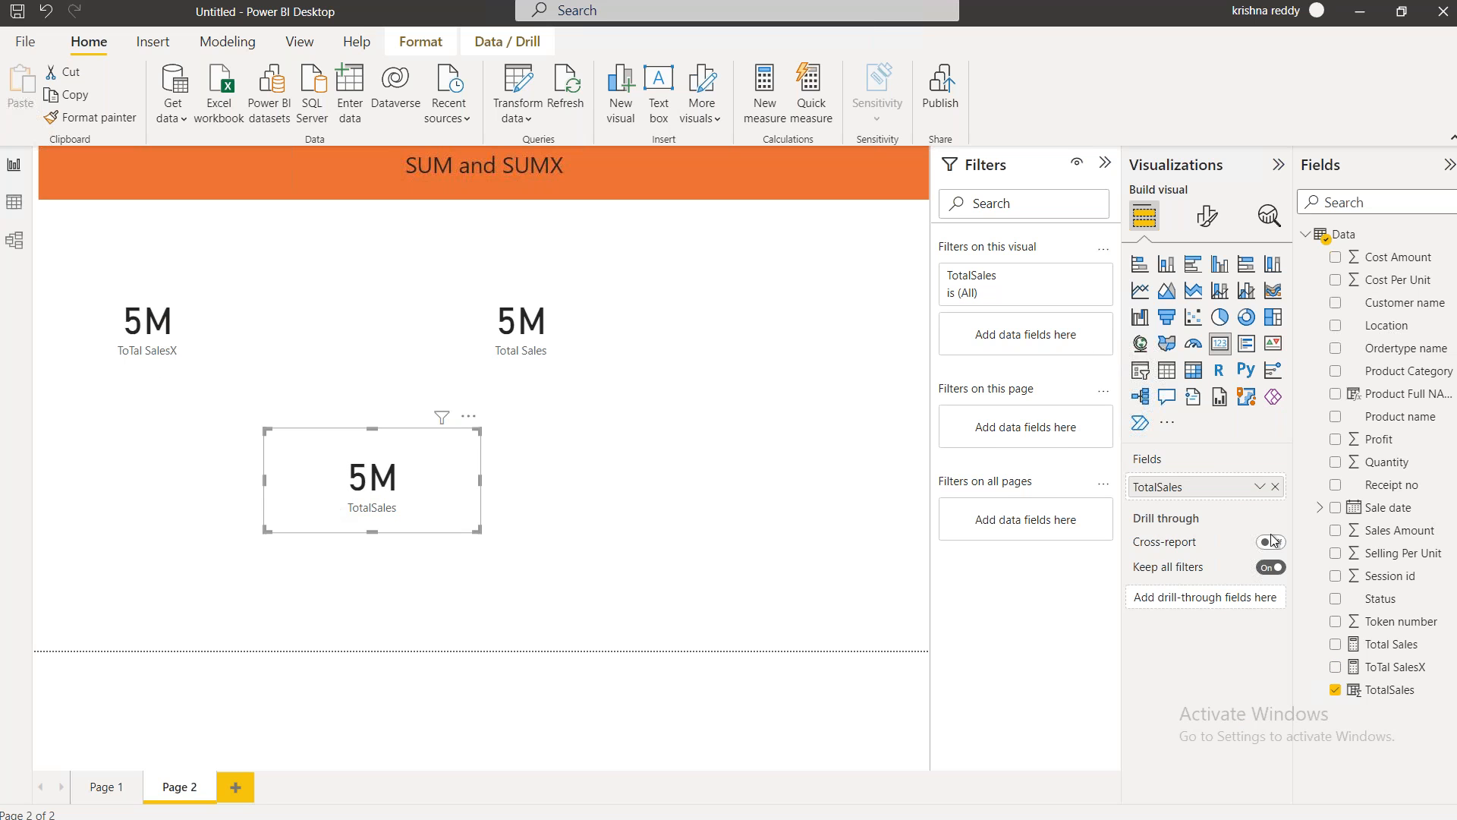
click(1260, 486)
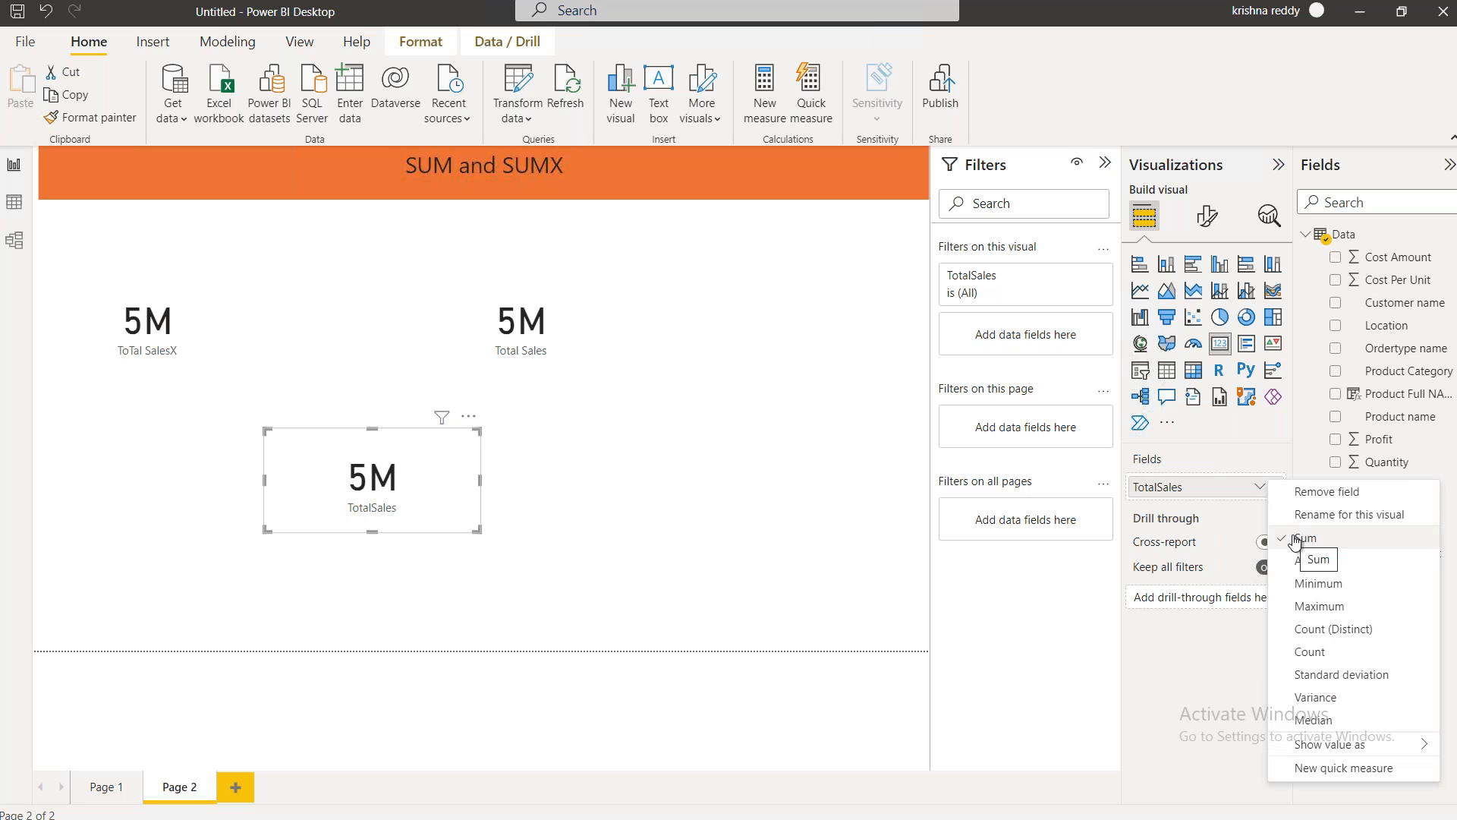
click(412, 521)
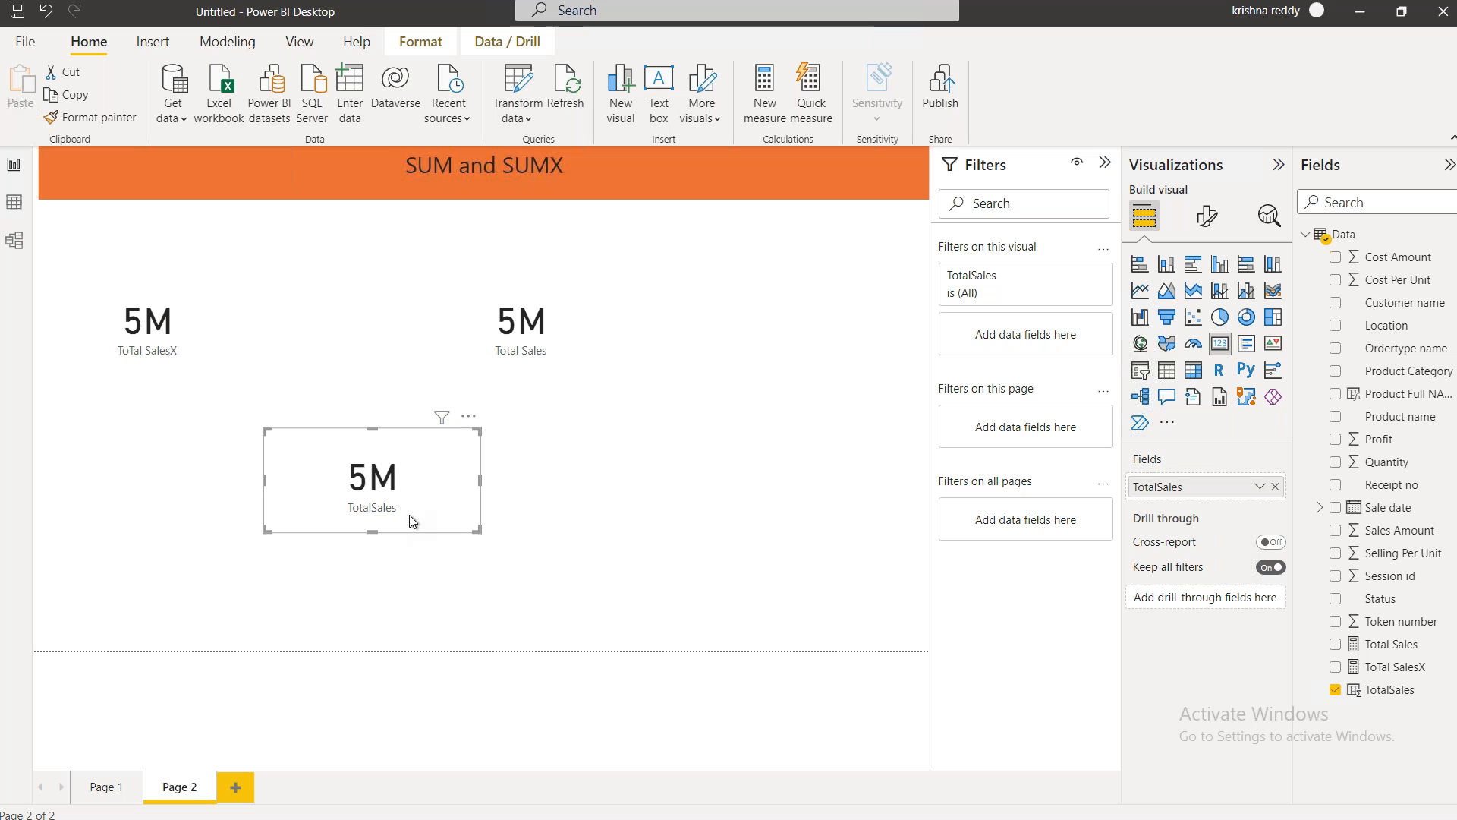
click(1260, 488)
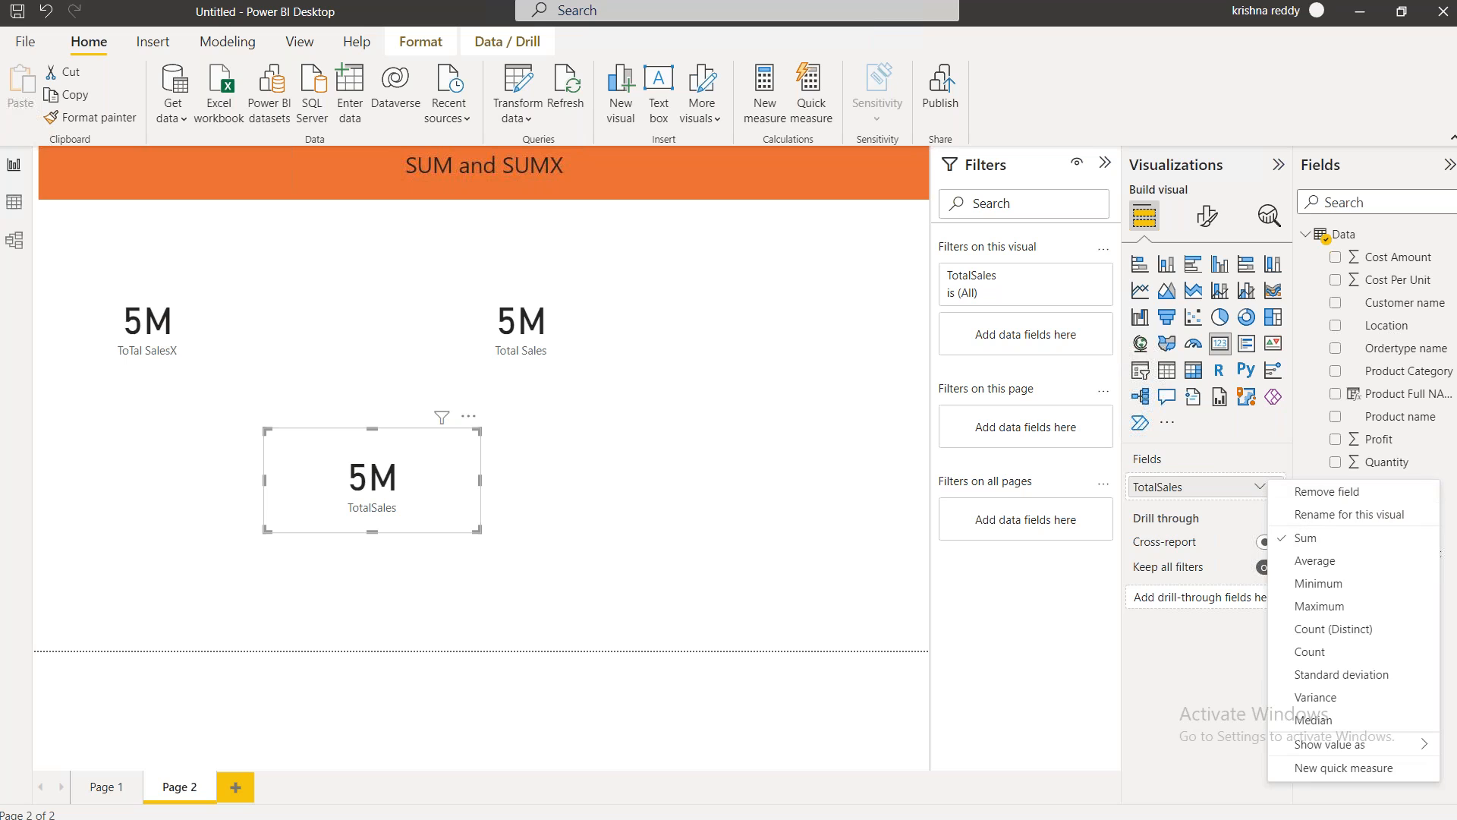
key(Escape)
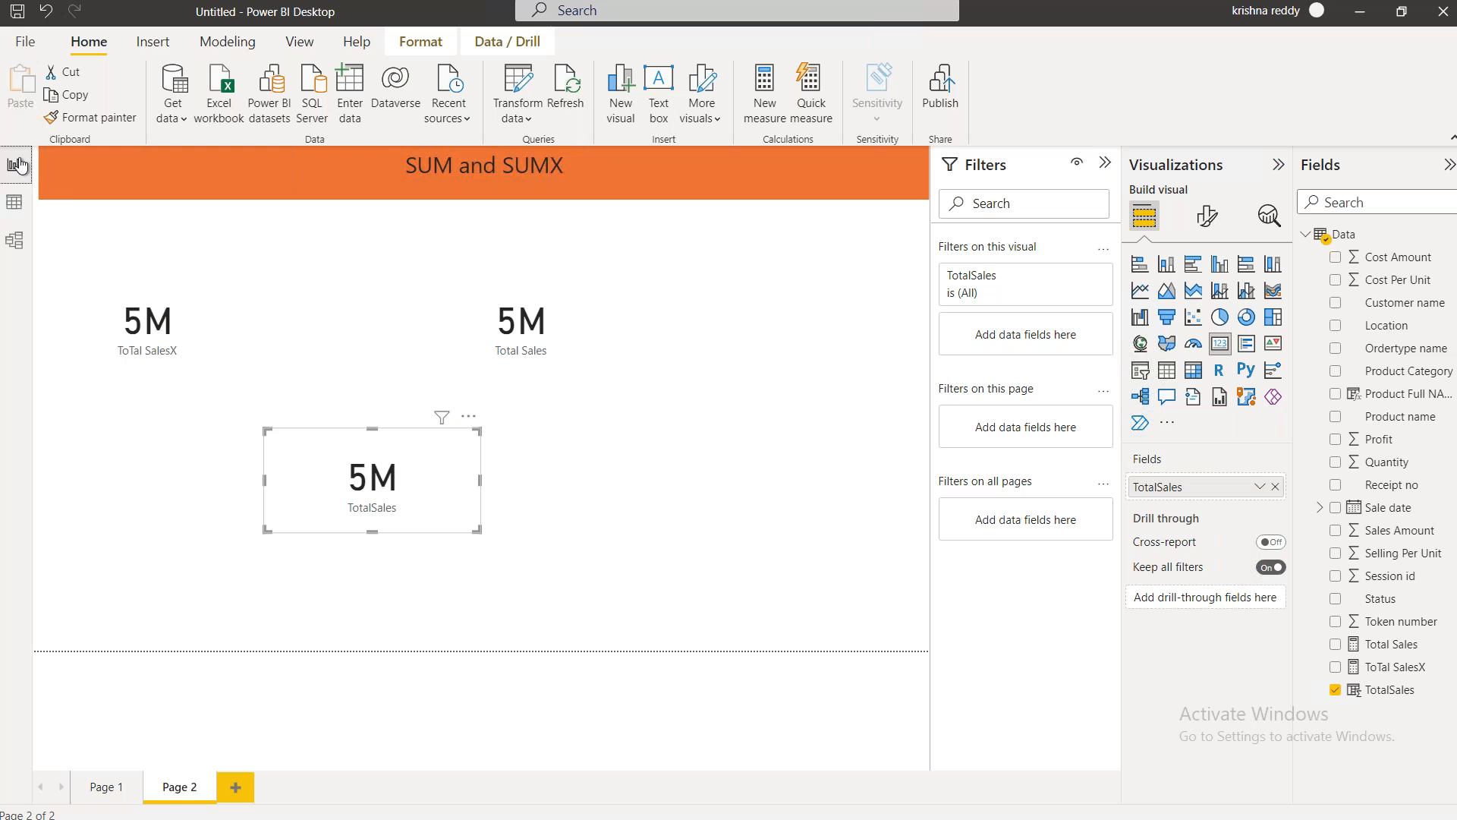
Start another calculated column in the Data table and name it Total Profit
click(15, 203)
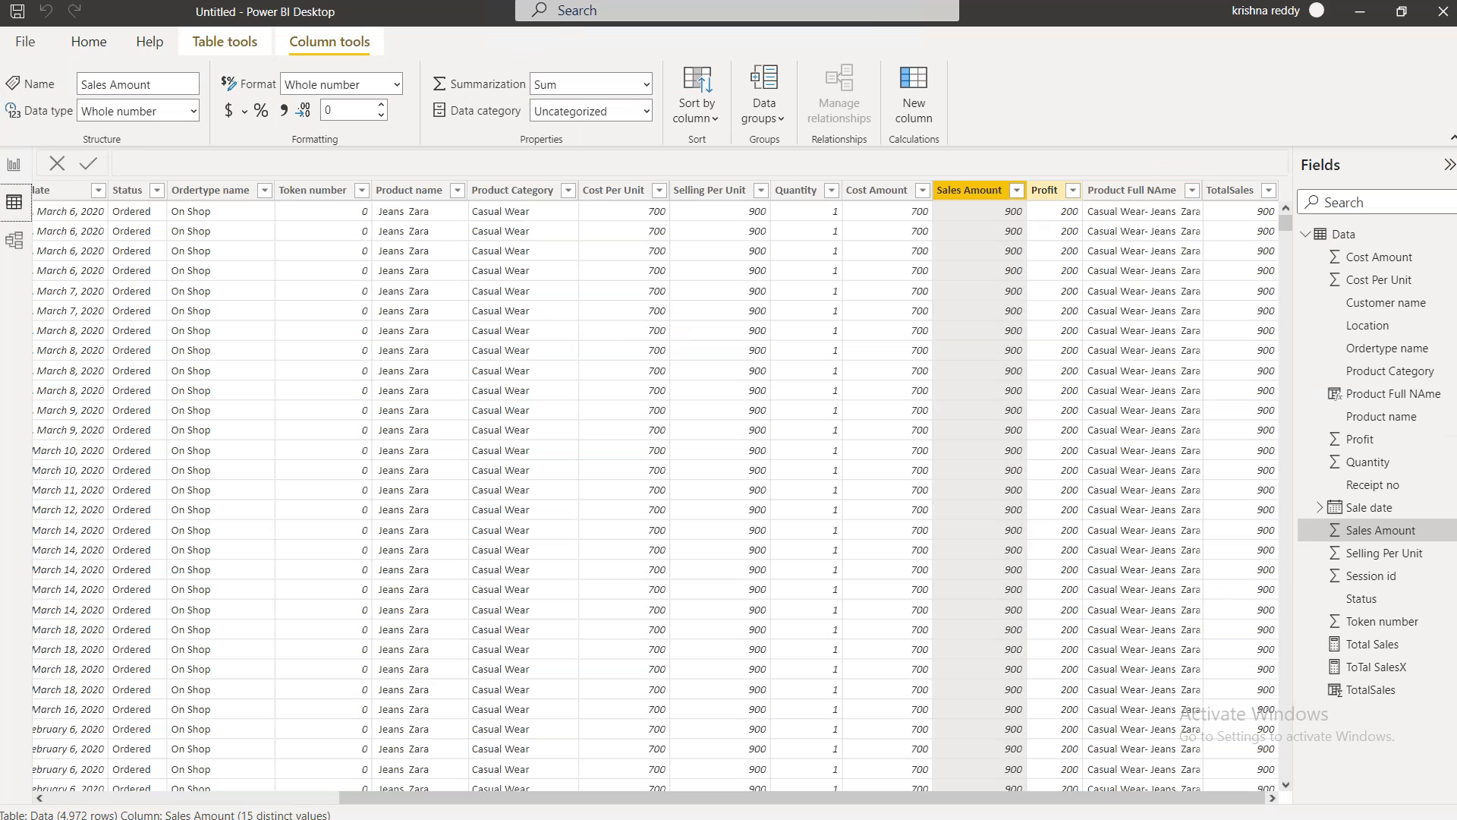
click(1044, 191)
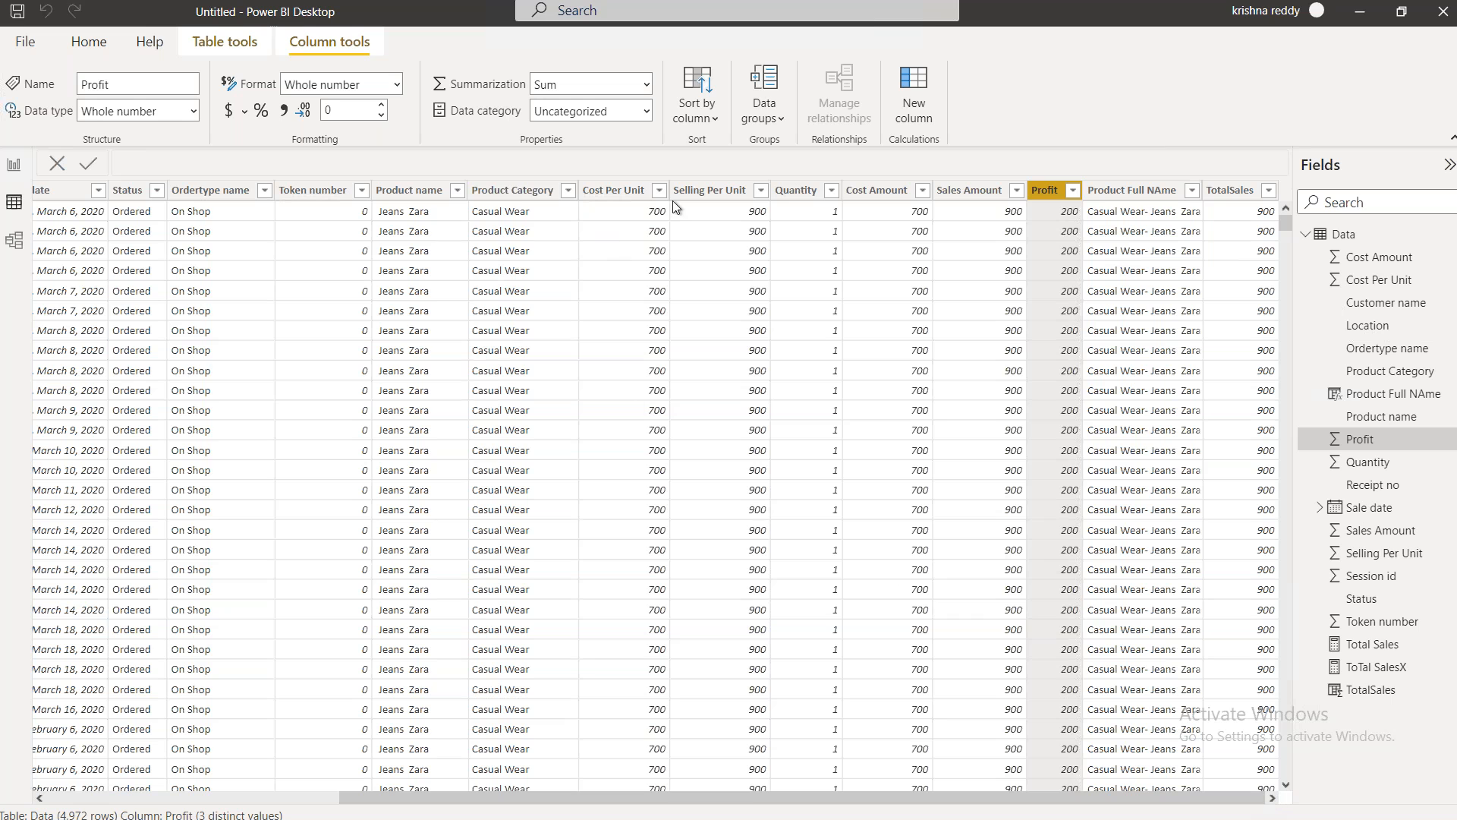
click(89, 41)
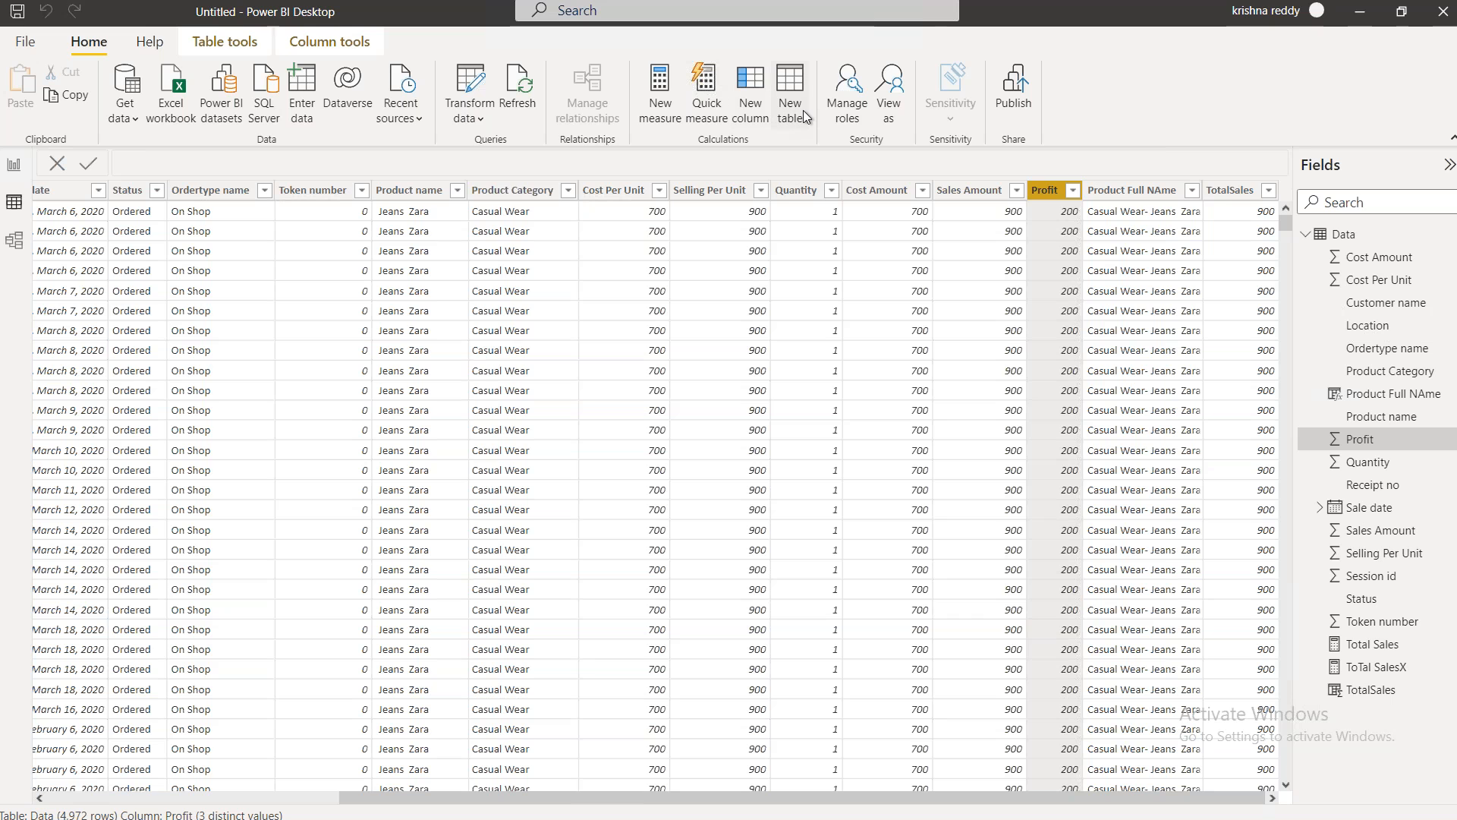
click(749, 91)
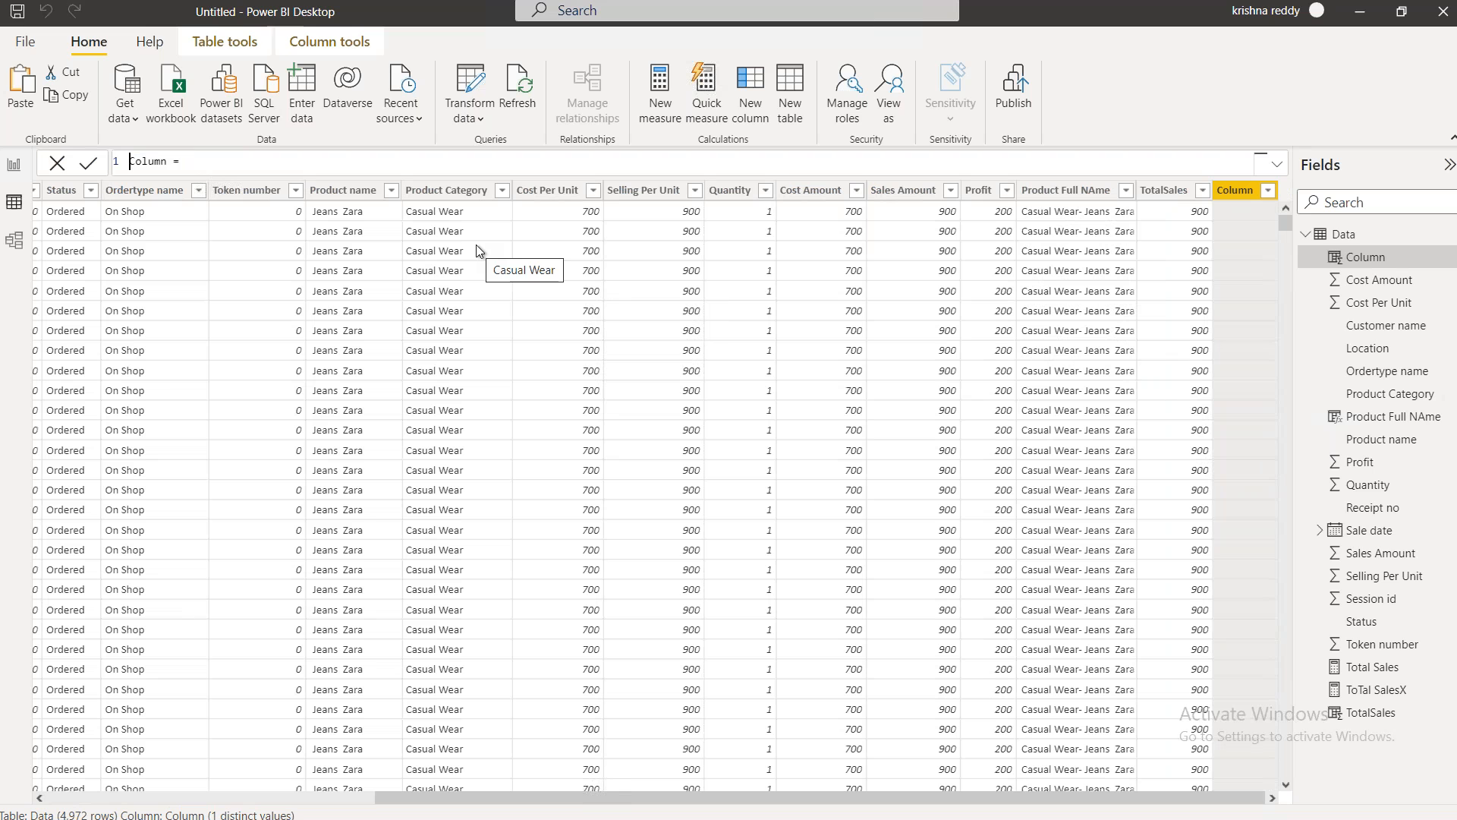
key(ctrl+a)
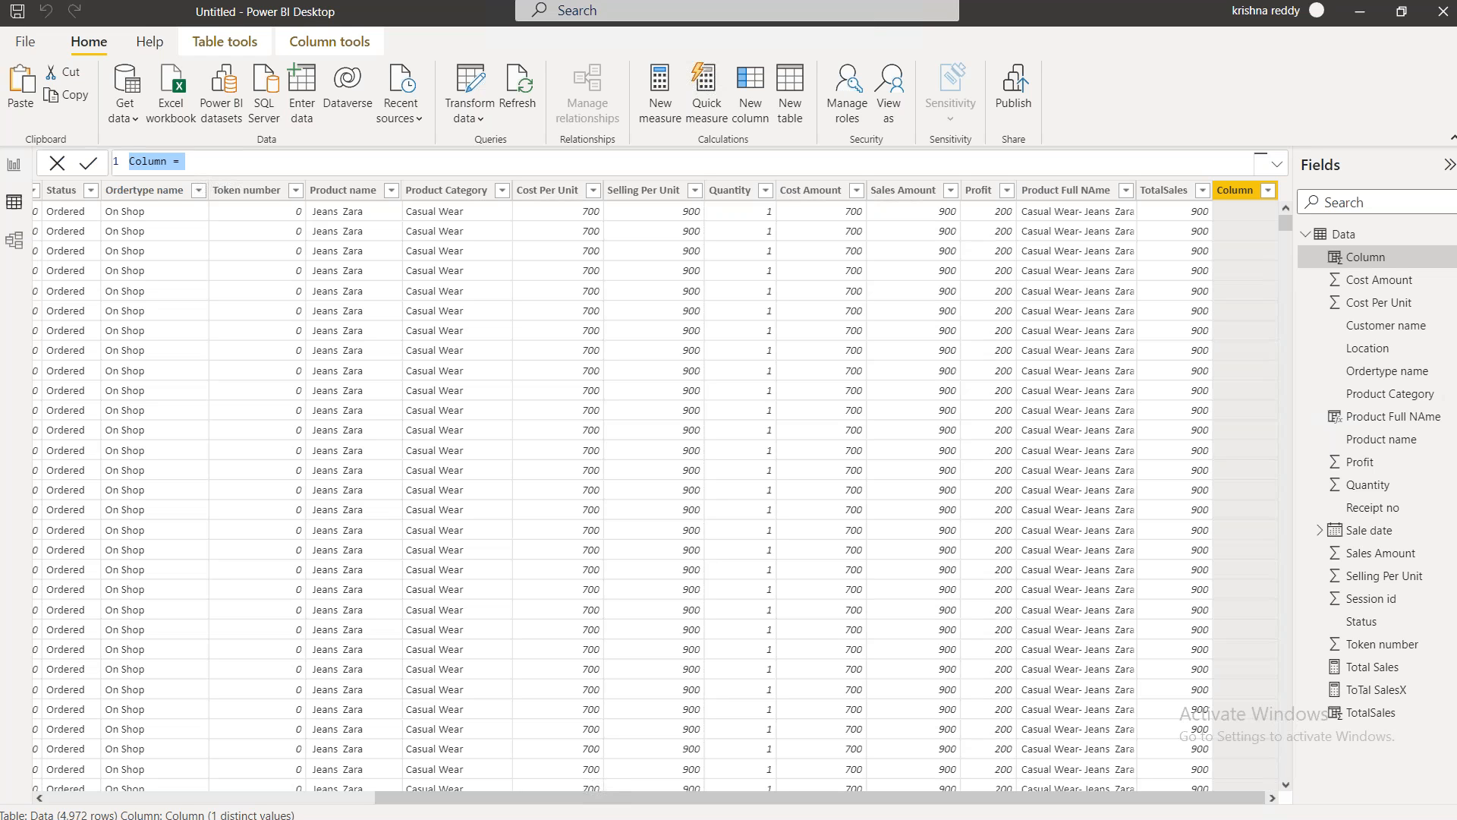
click(195, 160)
drag(175, 159, 95, 161)
text(Pro)
key(BackSpace)
key(BackSpace)
key(BackSpace)
text(Total Profit)
Insert the Data[Sales Amount] column as the first term of the Total Profit formula
click(317, 162)
text(sal)
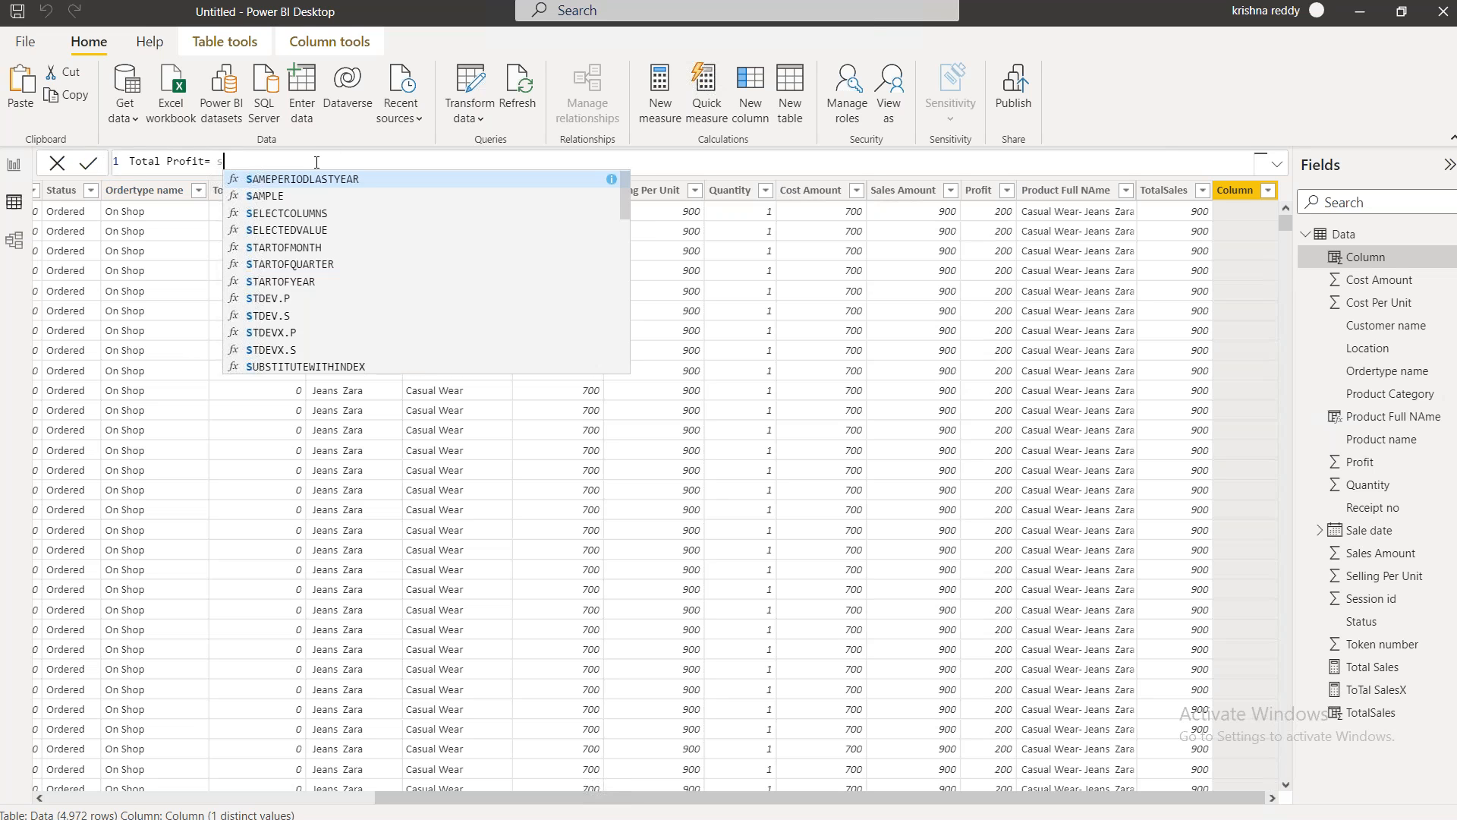
key(Down)
key(Down)
key(Down)
key(Down)
key(Down)
key(Down)
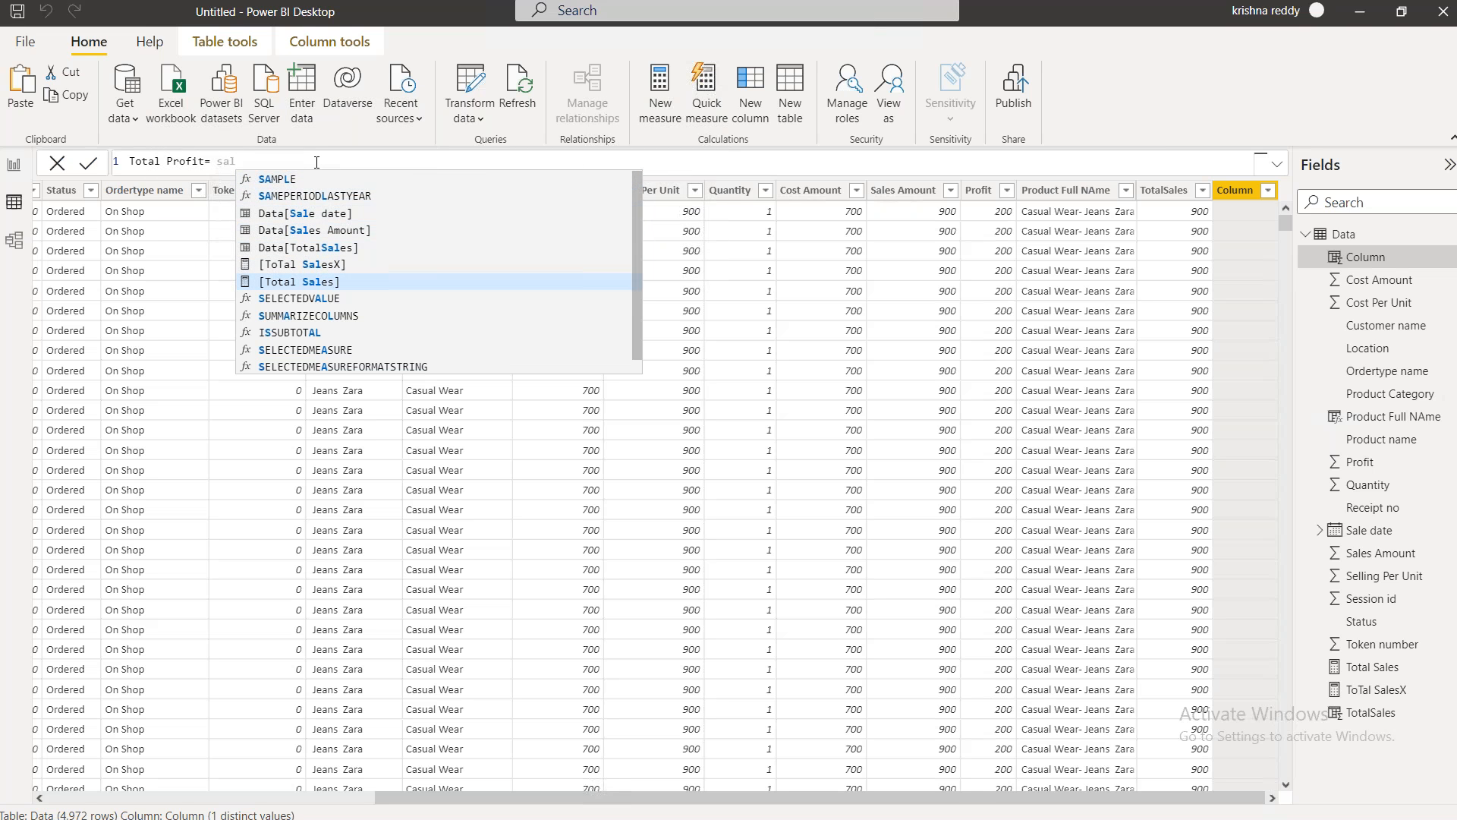
key(Down)
key(Down)
key(Up)
key(Up)
key(Up)
key(Up)
key(Up)
key(Up)
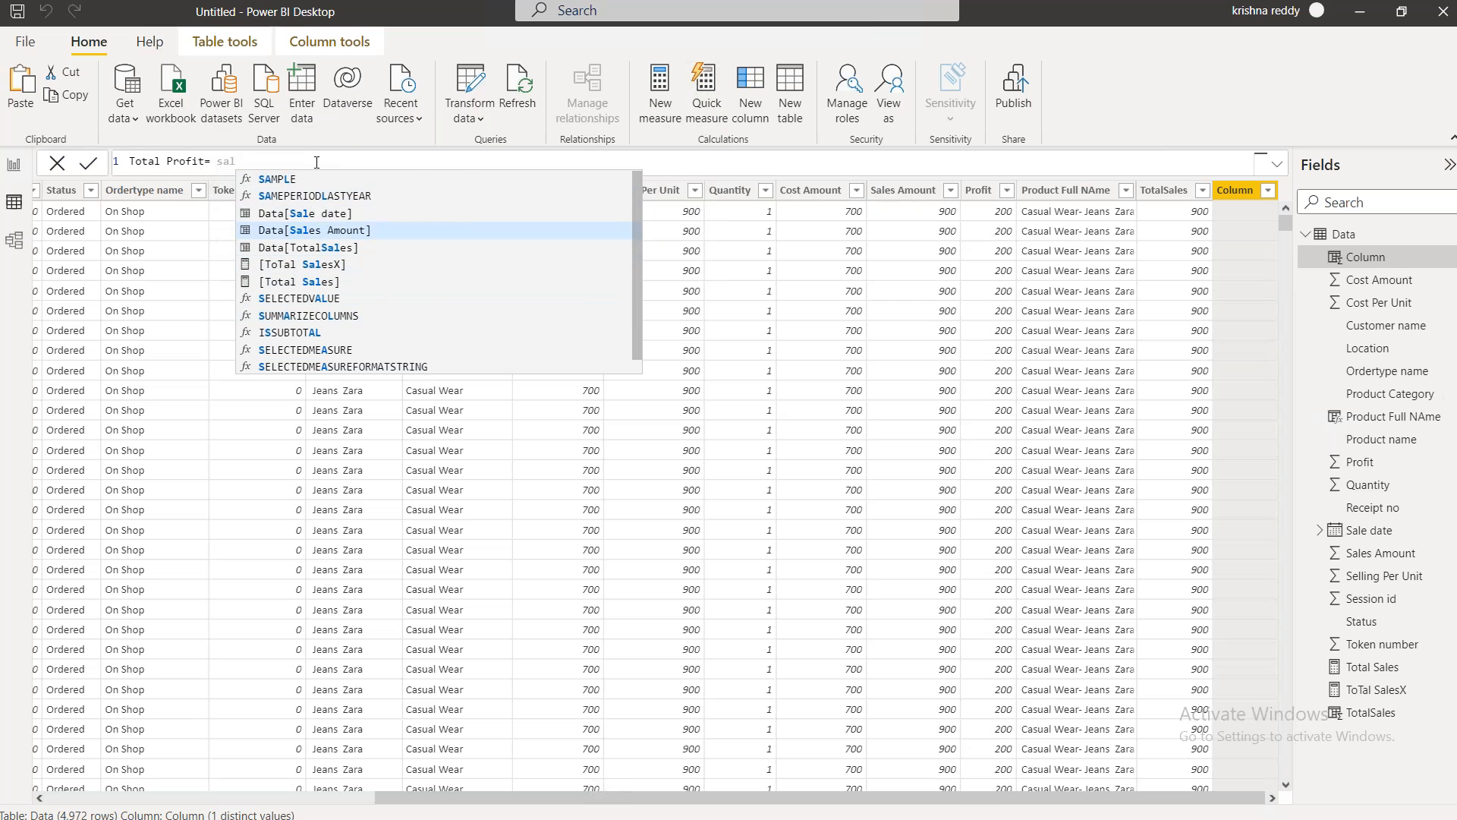
key(Down)
key(Tab)
Complete the Total Profit formula by subtracting Data[Cost Amount] from the sales amount, and commit the calculated column
text(-cost)
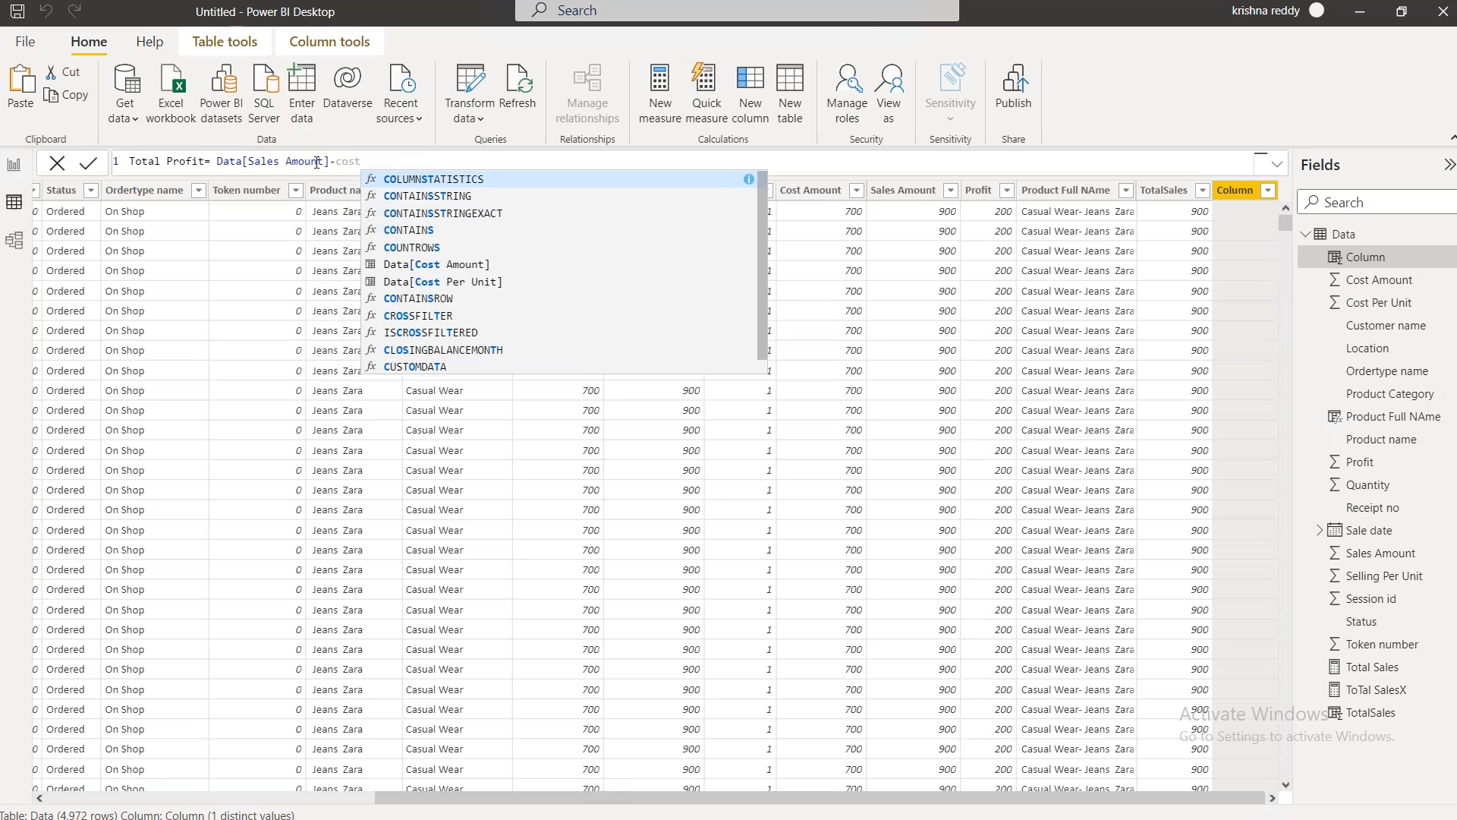
key(Down)
key(Down)
key(Down)
key(Down)
key(Down)
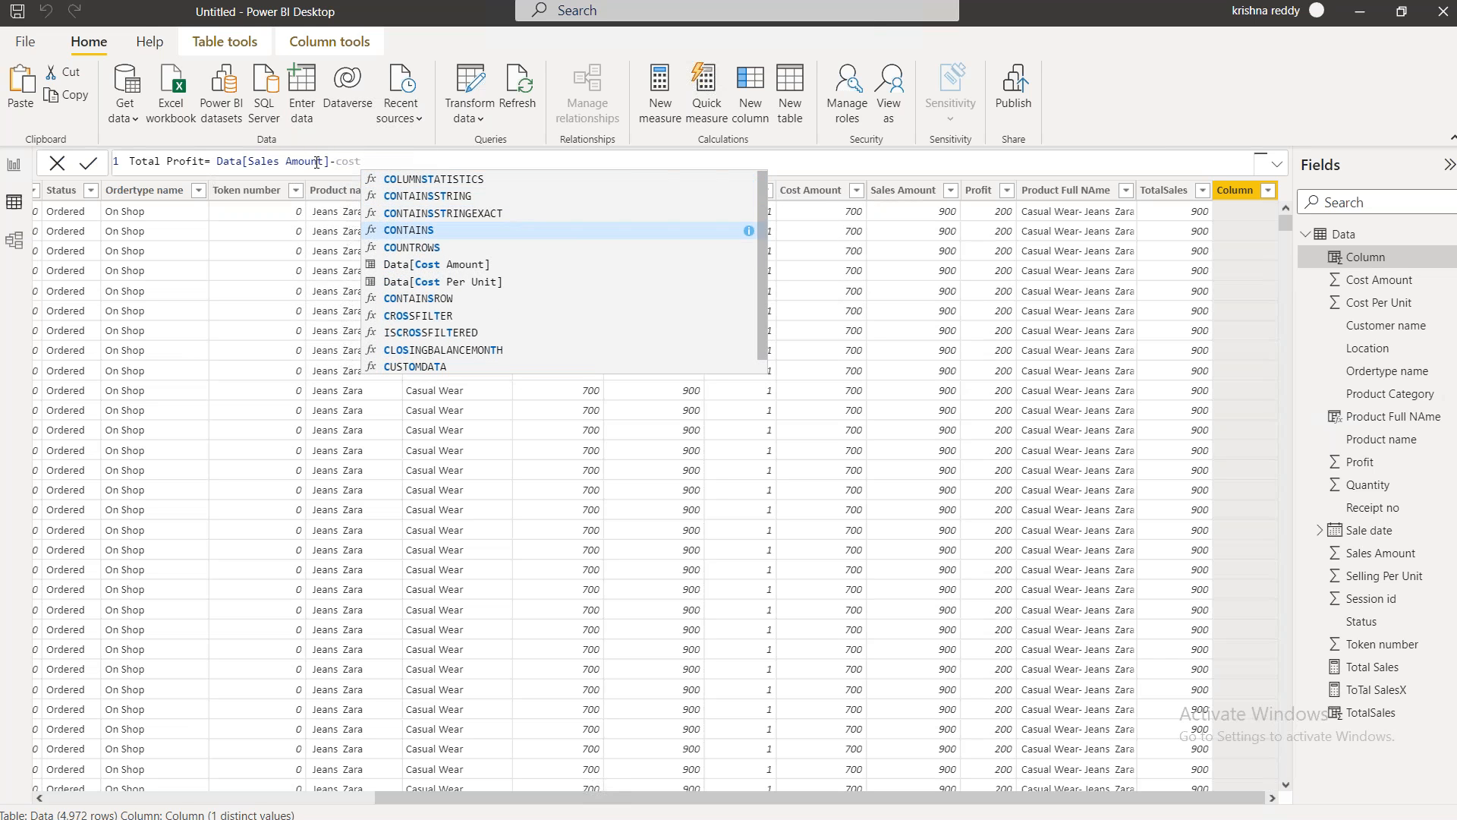
key(Tab)
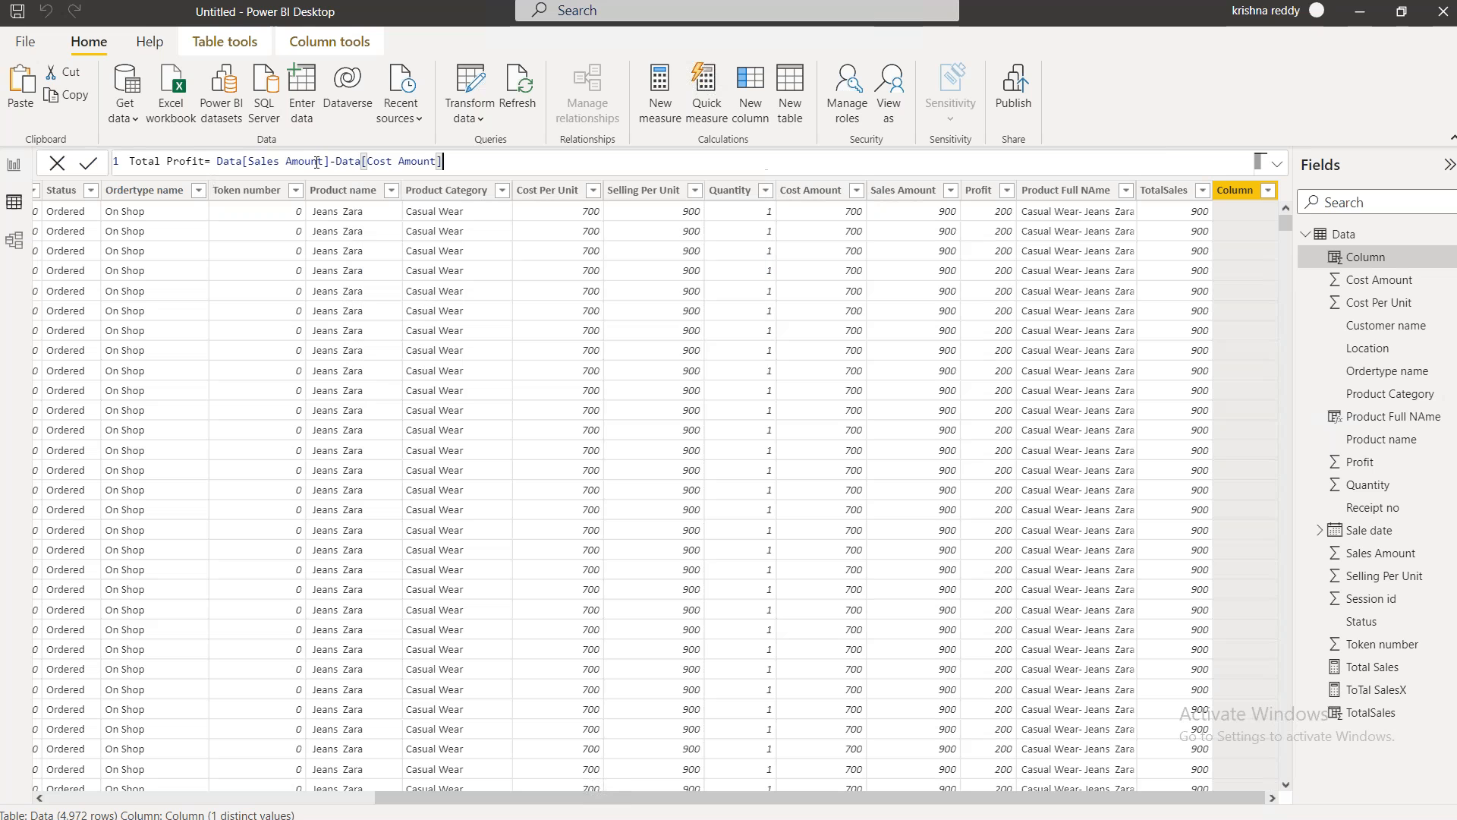
key(Return)
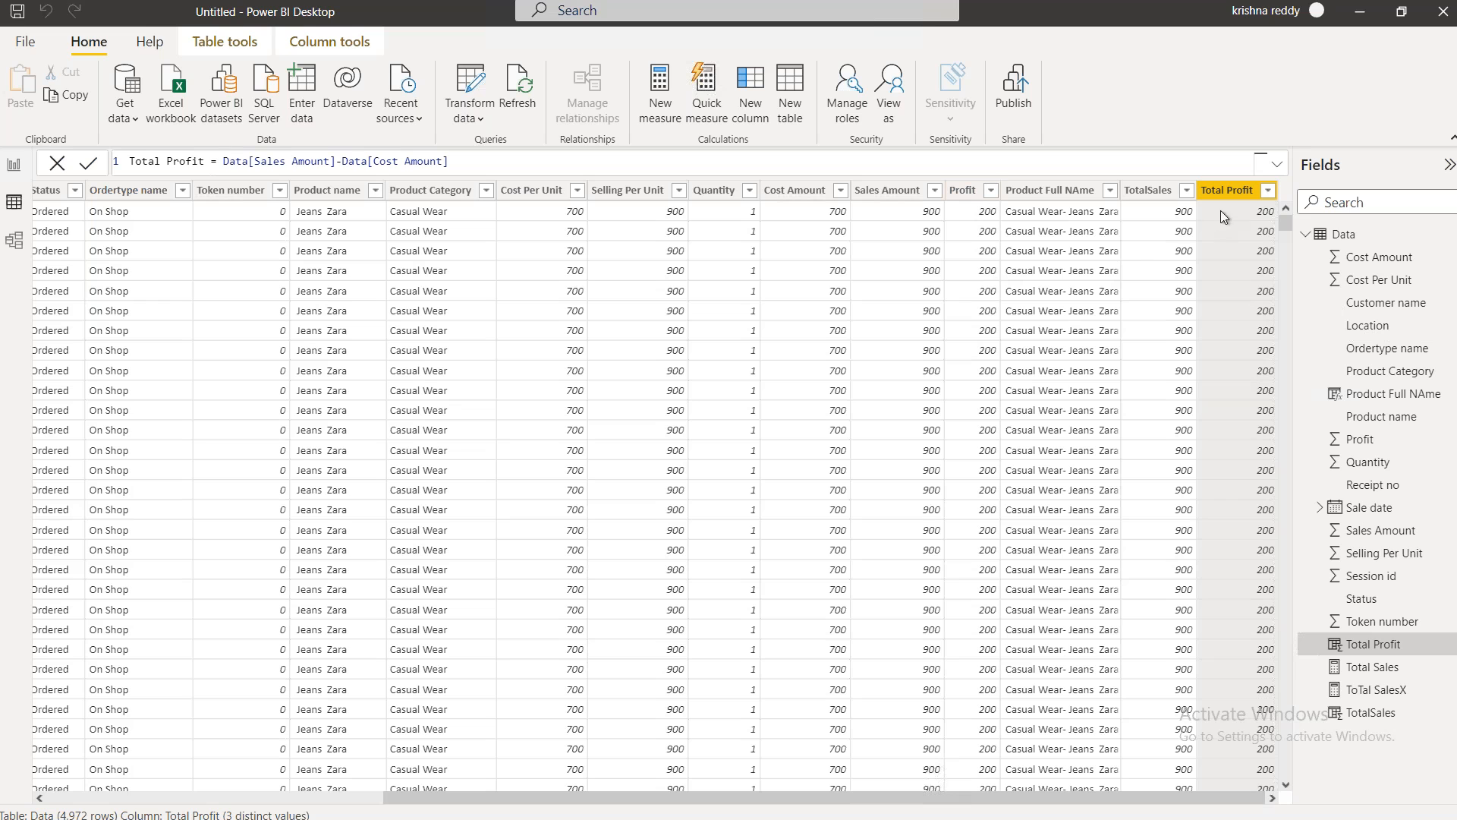
On the report page, move the TotalSales card below the ToTal SalesX card and shrink the Total Sales card
click(13, 164)
drag(384, 499, 153, 417)
drag(486, 365, 392, 321)
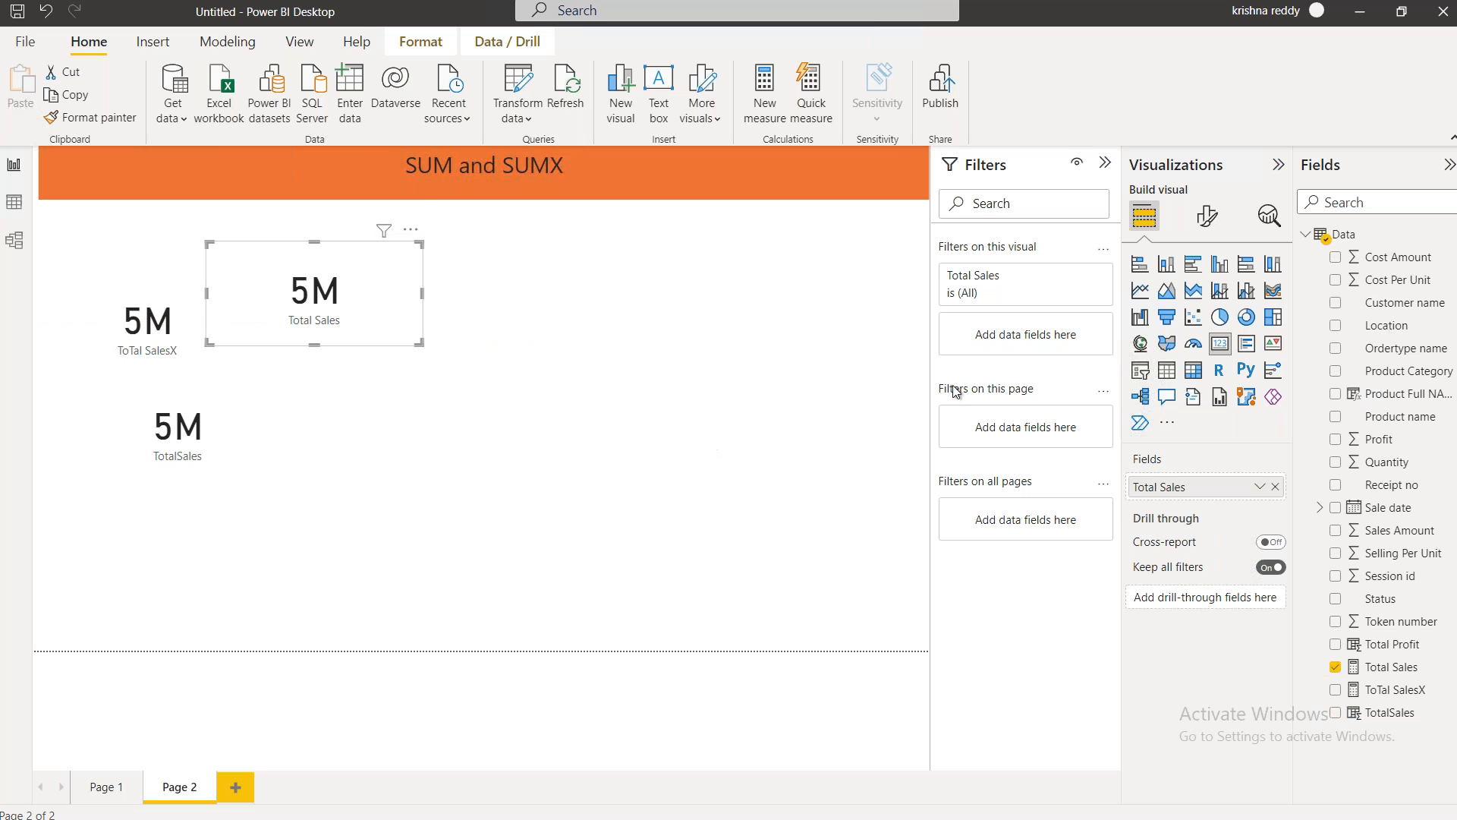
Add a card visual showing the Total Profit column beside the Total Sales card, and narrow it from its inner side
click(719, 455)
click(1220, 344)
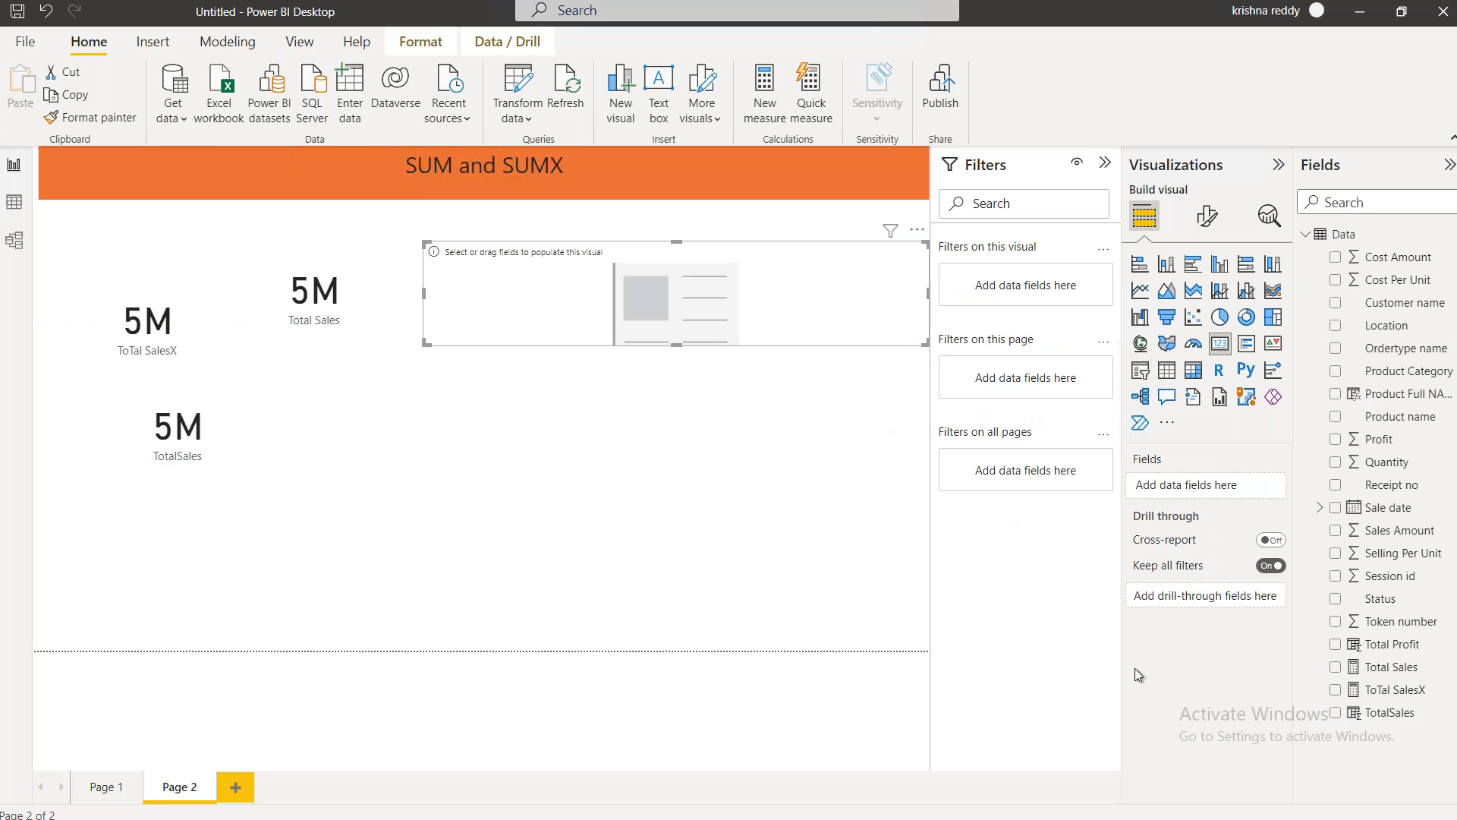
drag(1393, 654, 677, 305)
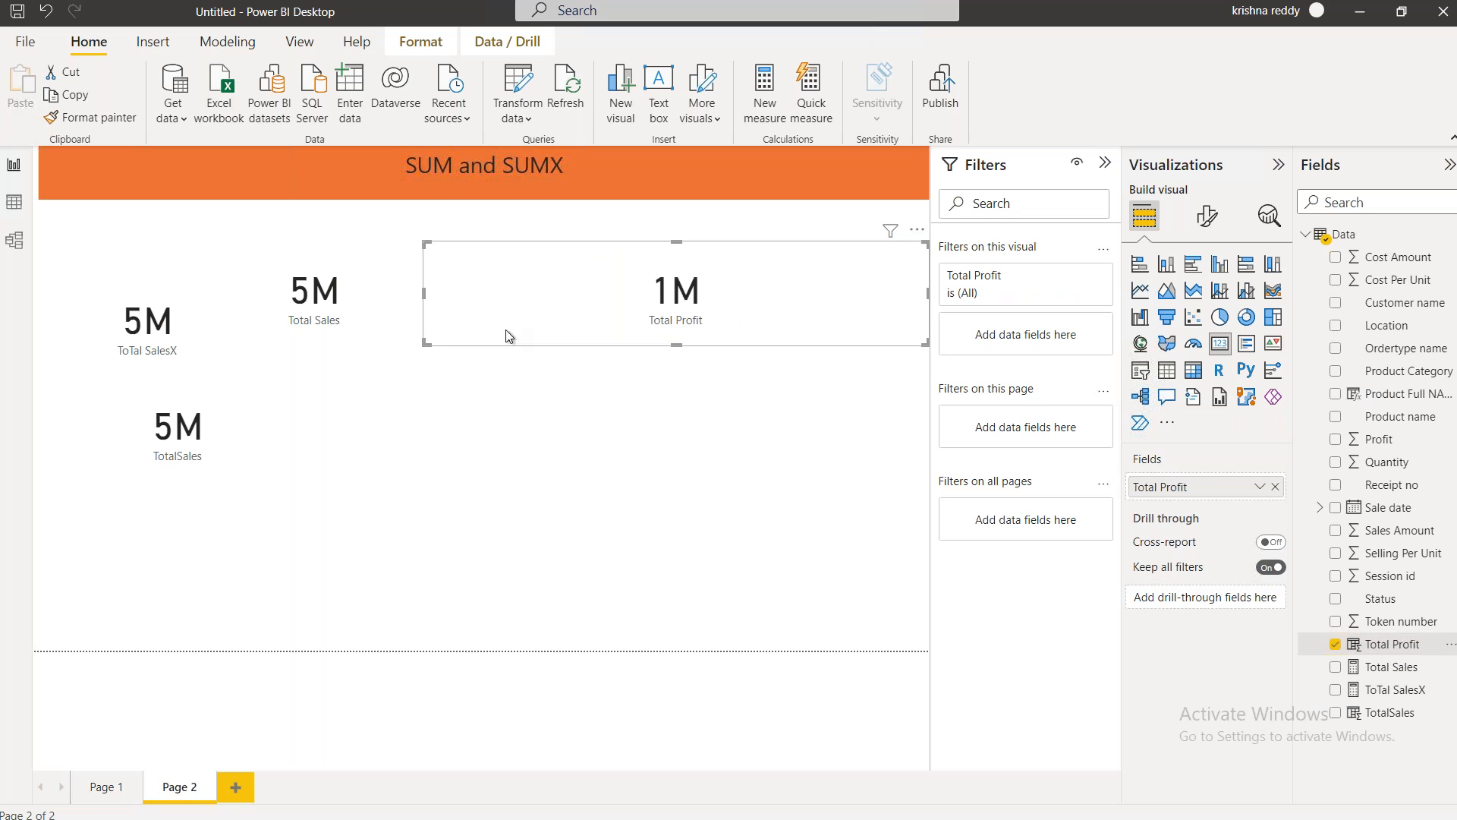
drag(420, 344, 659, 356)
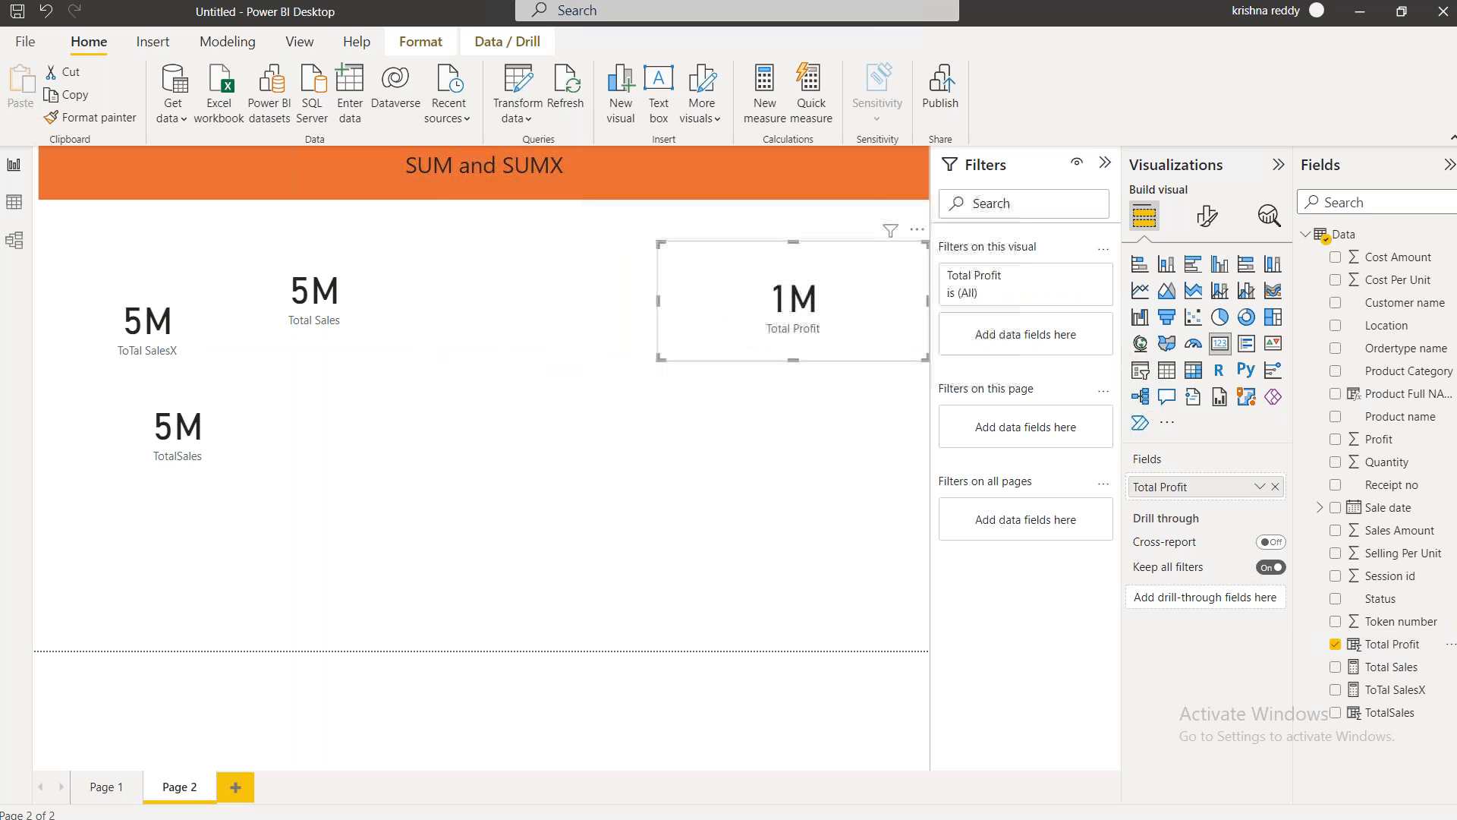
Start a new measure named Profit in the Data table and begin its formula with the SUM function
click(774, 91)
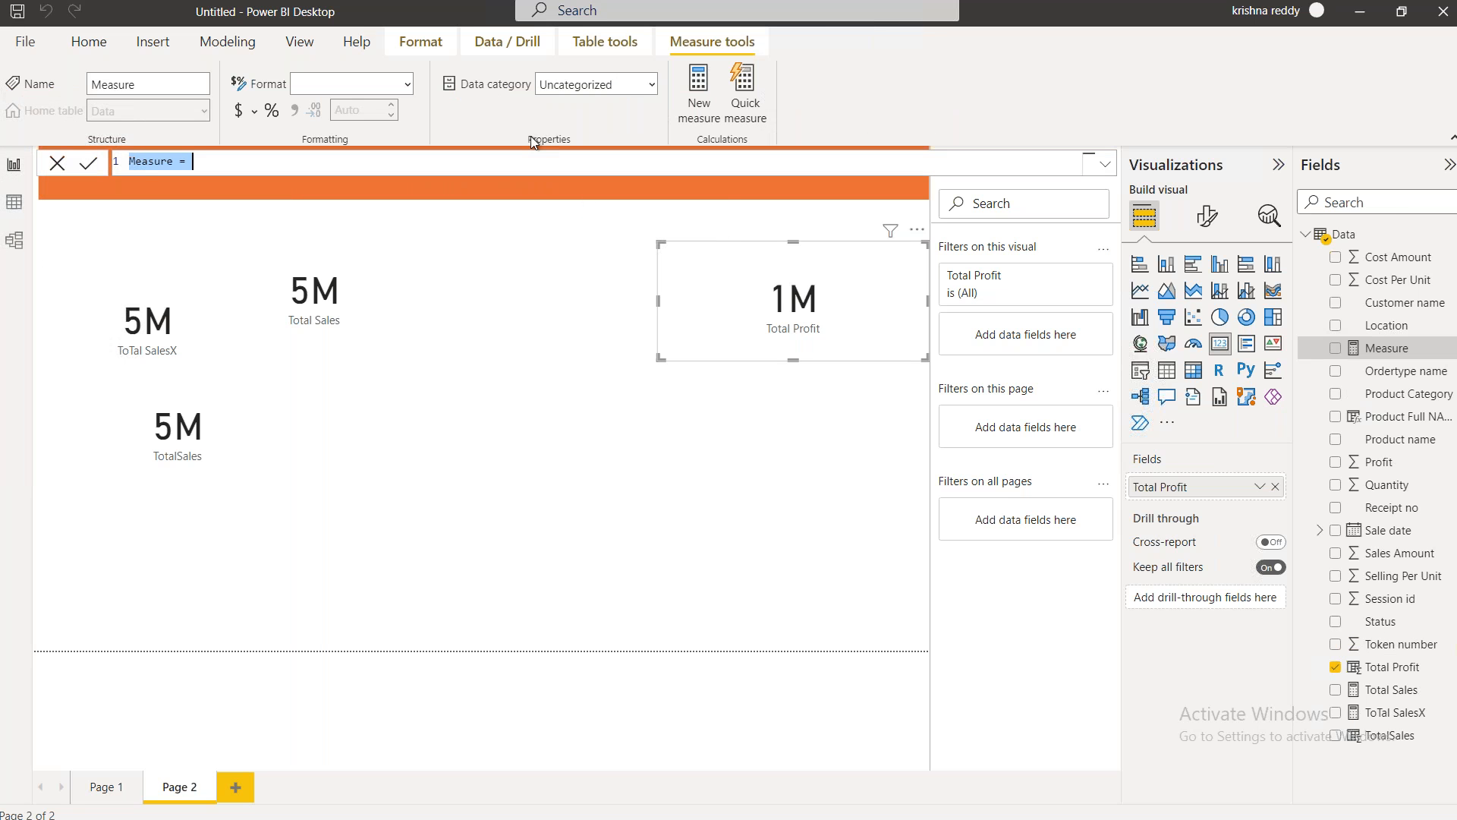
text(Po)
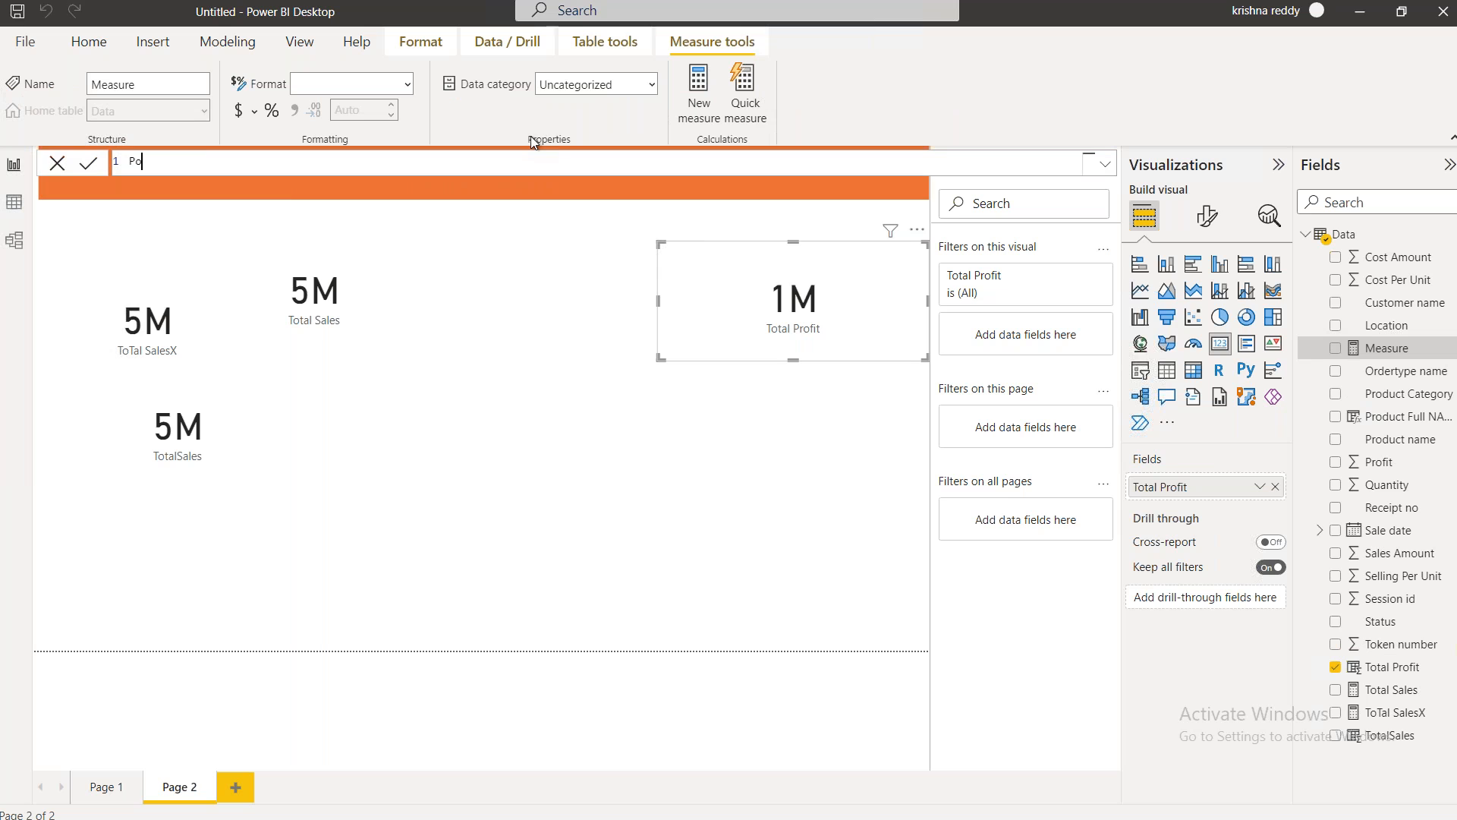
text(rif)
key(BackSpace)
key(BackSpace)
key(BackSpace)
key(BackSpace)
key(BackSpace)
text(Profit=sum)
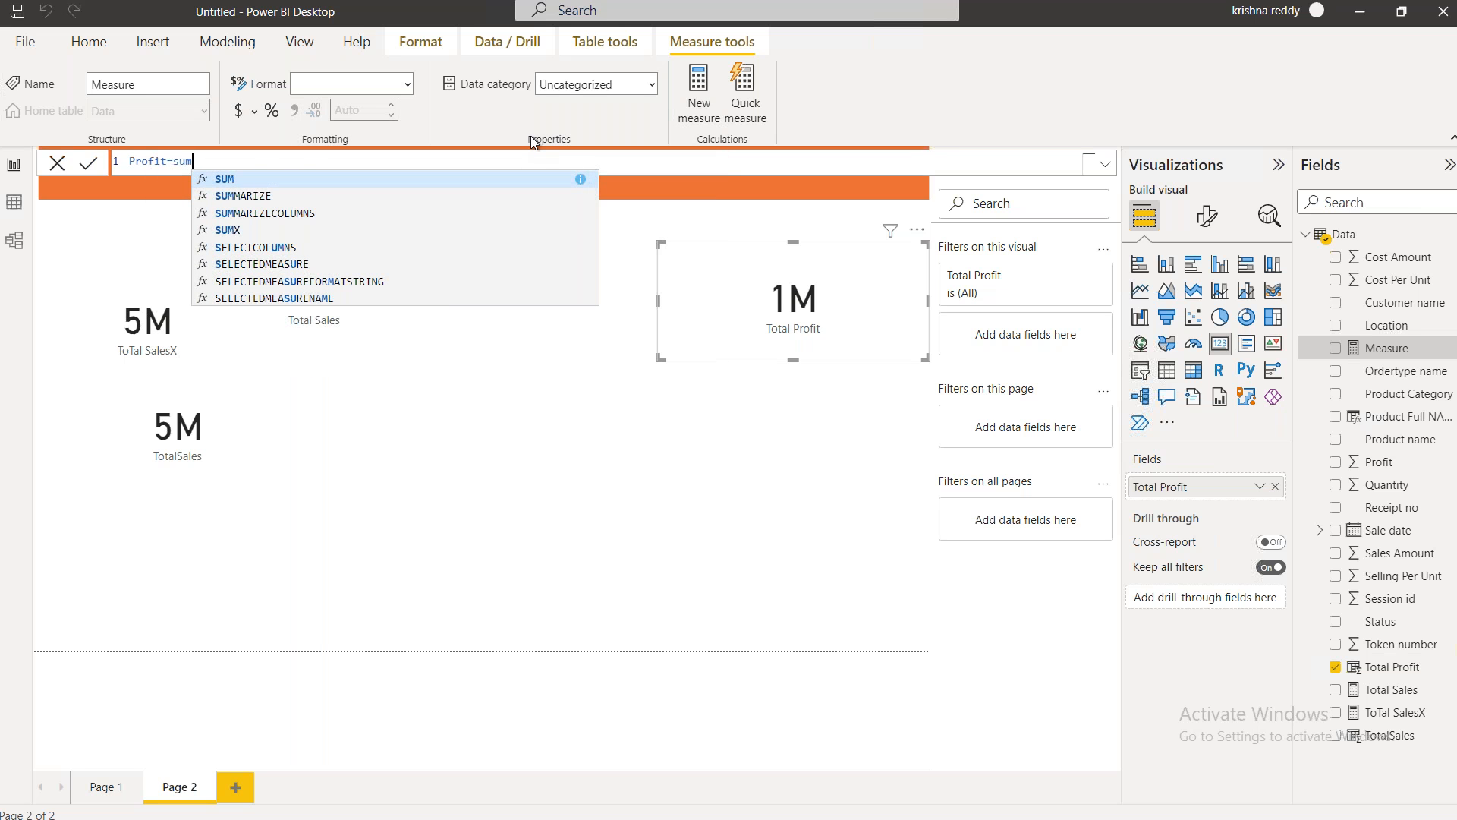
key(Down)
key(Up)
key(Tab)
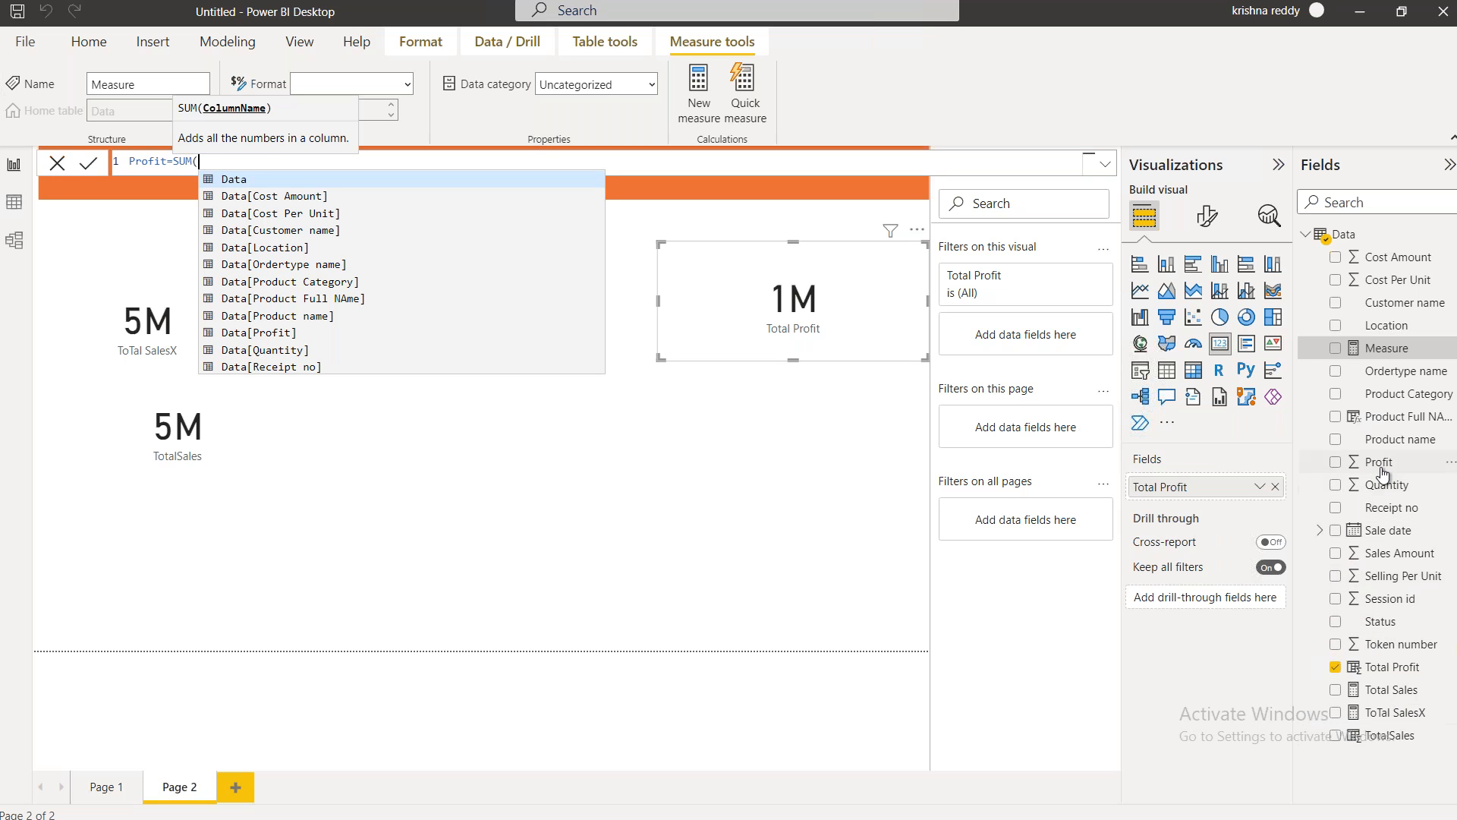
Use the Data[Profit] column as the SUM argument and try to commit the measure under the name Profit
text(pro)
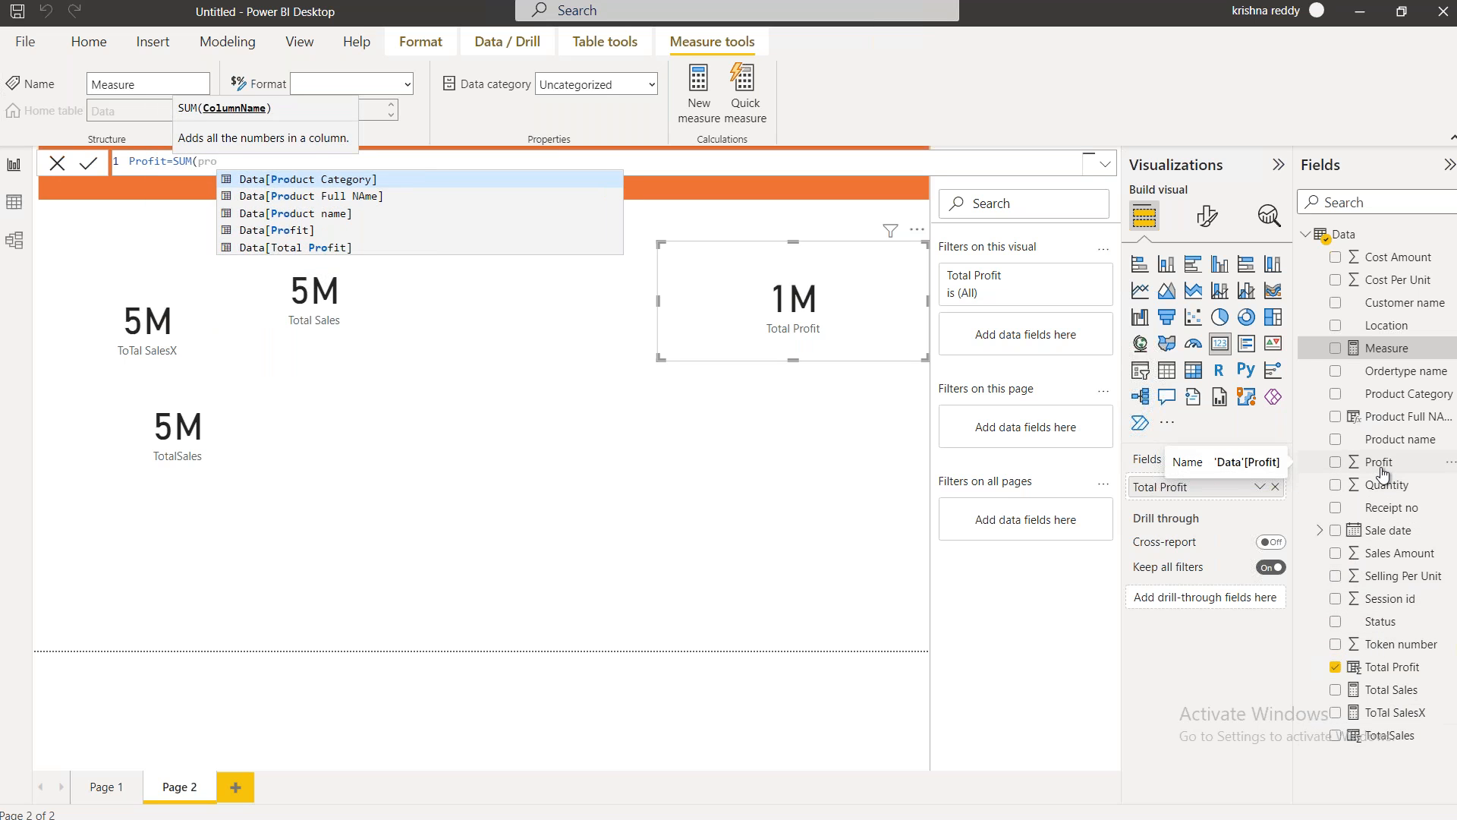
key(Down)
key(Down)
key(Down)
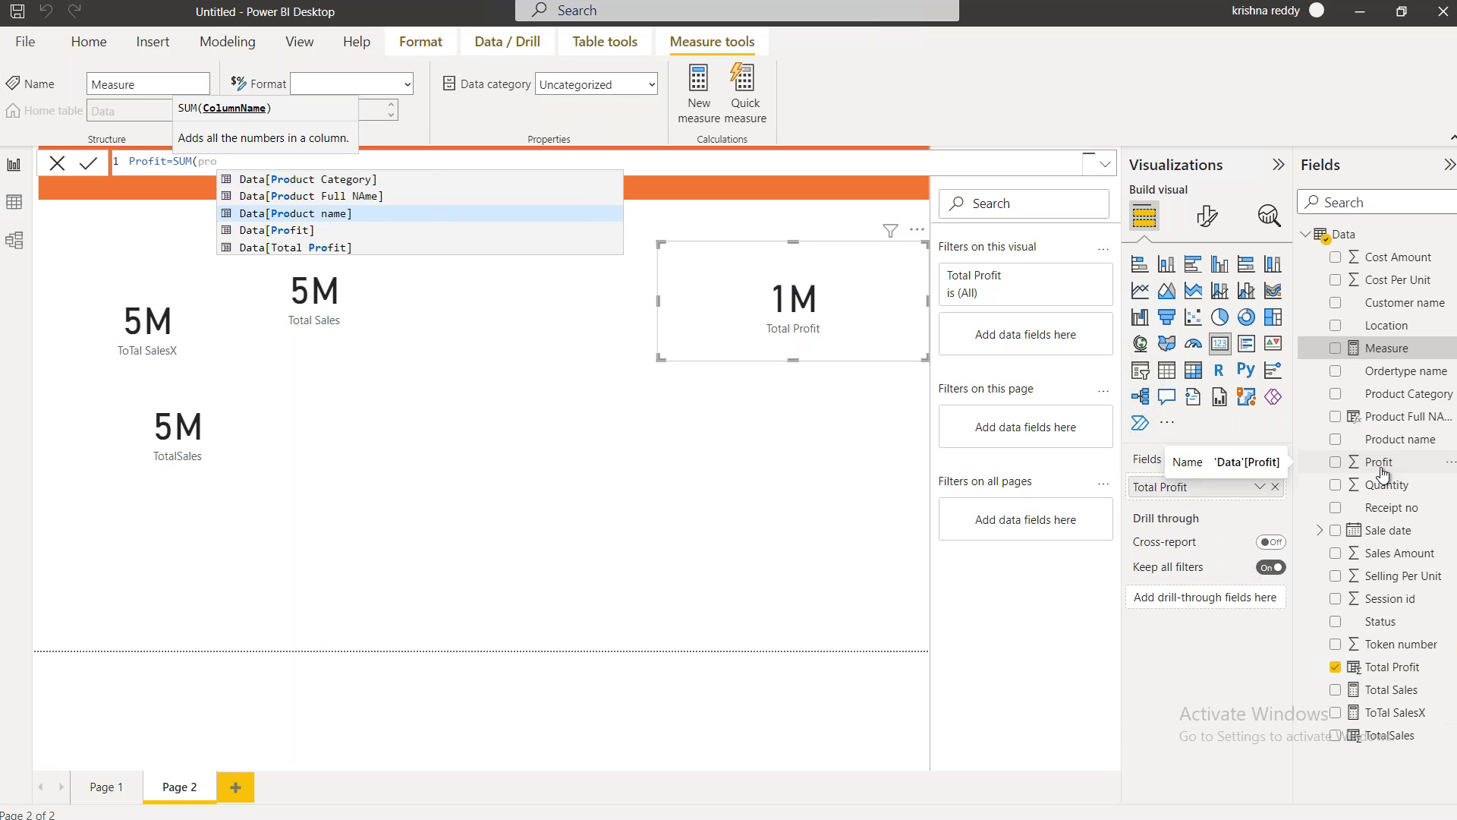
key(Tab)
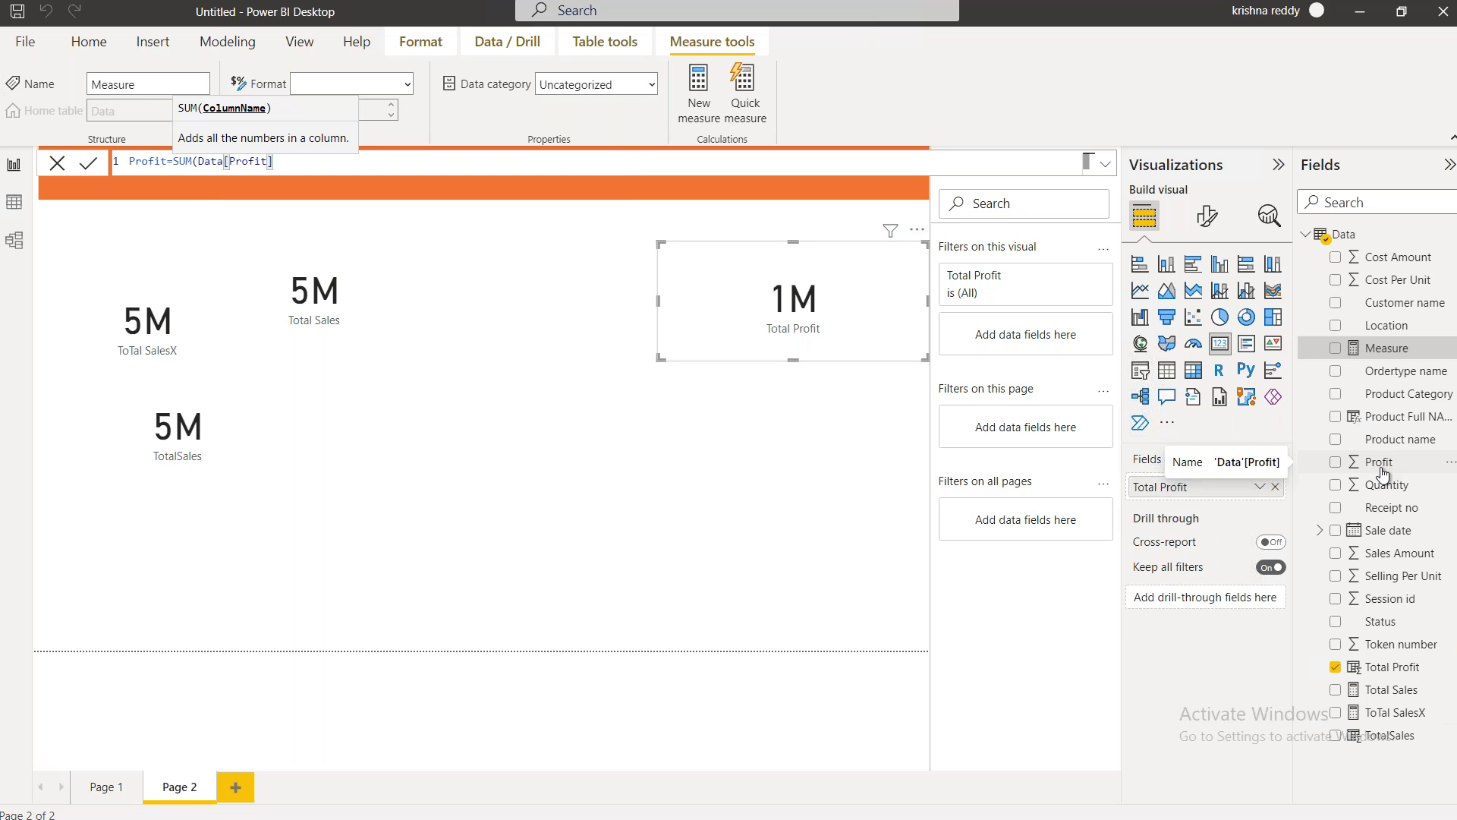
text())
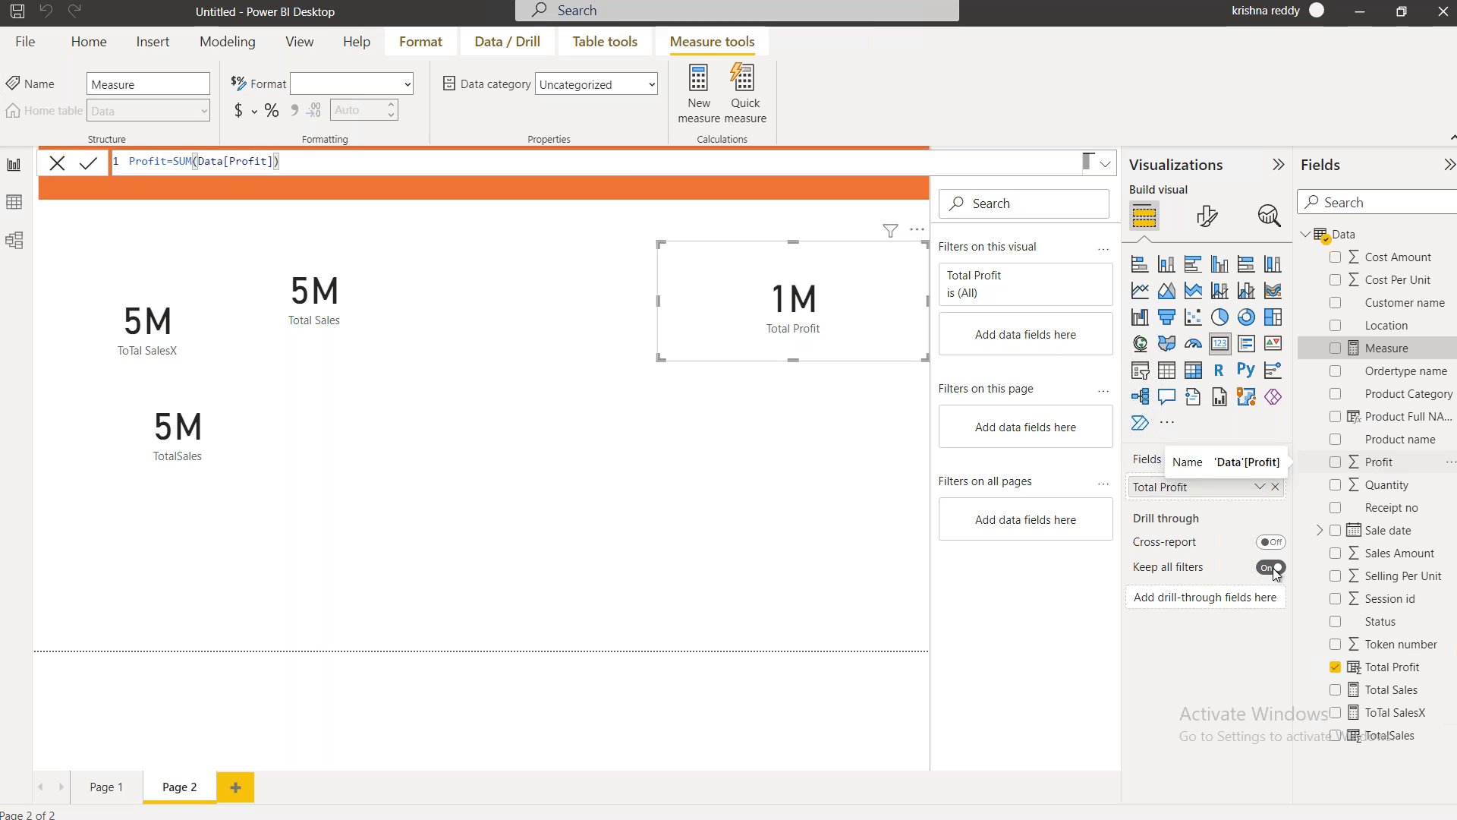
click(88, 163)
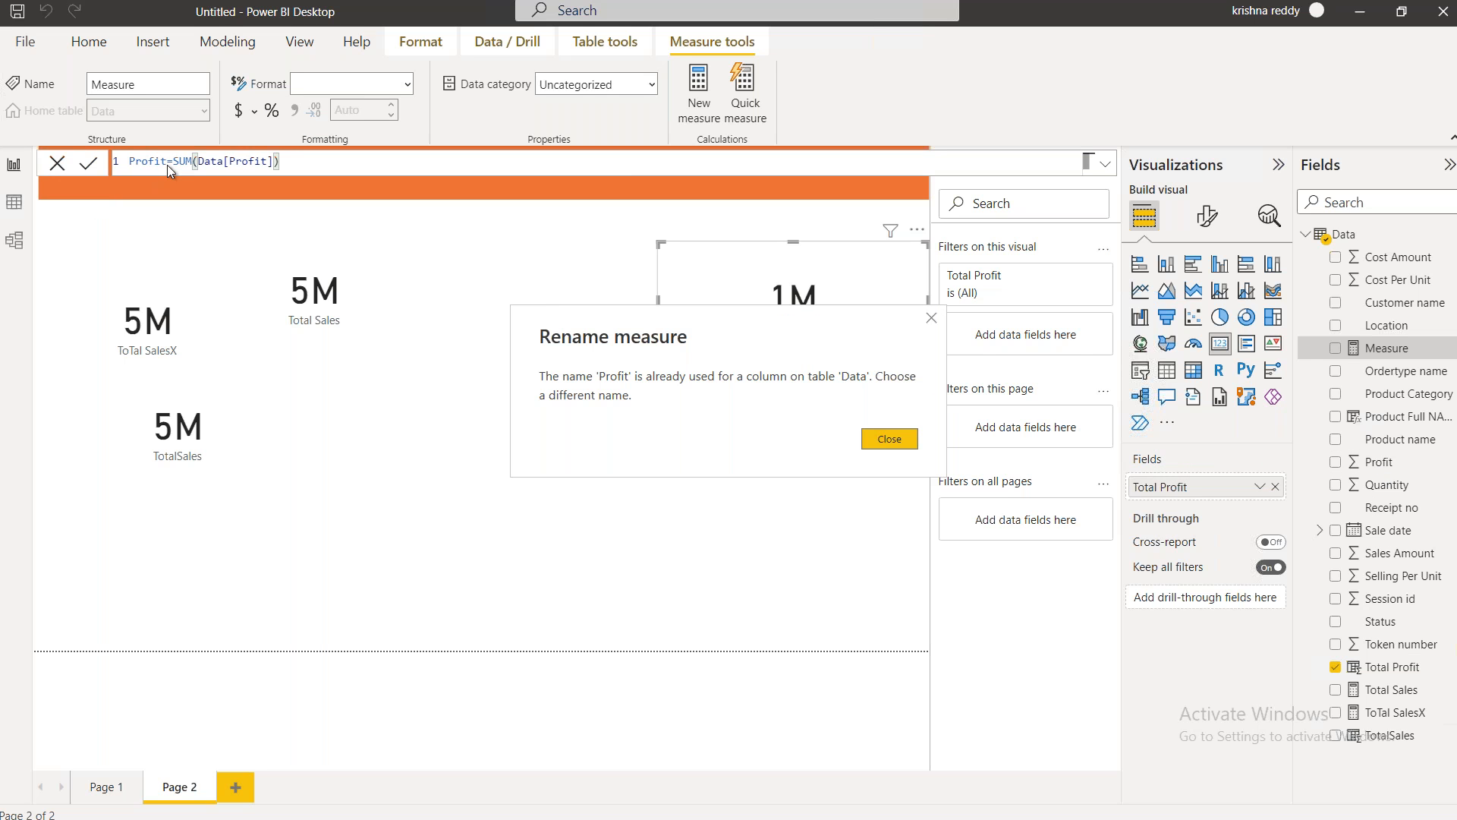
key(Return)
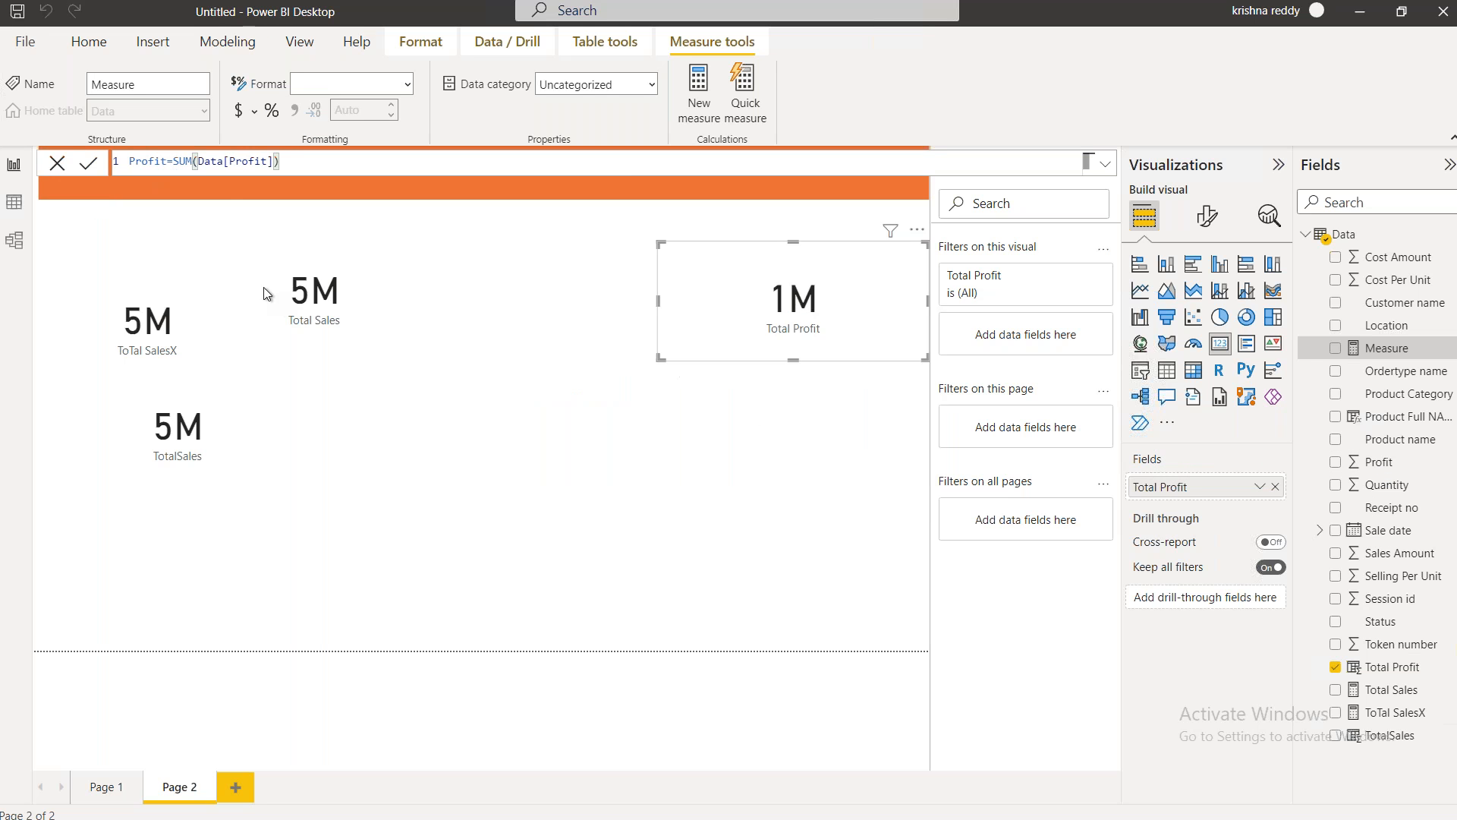
Change the measure's name to ProfitX in the formula and commit it
double_click(164, 162)
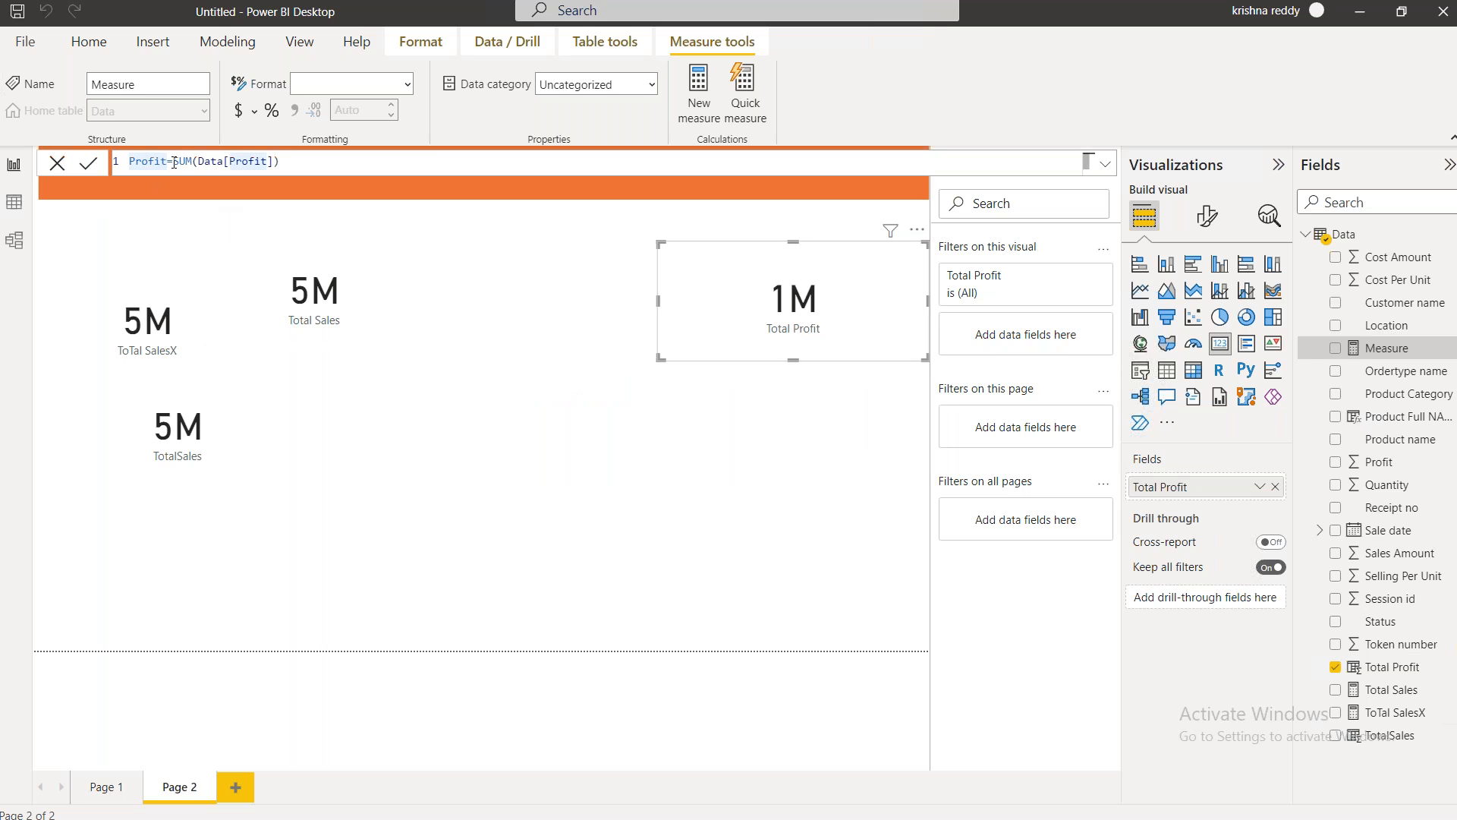
text(X)
key(Return)
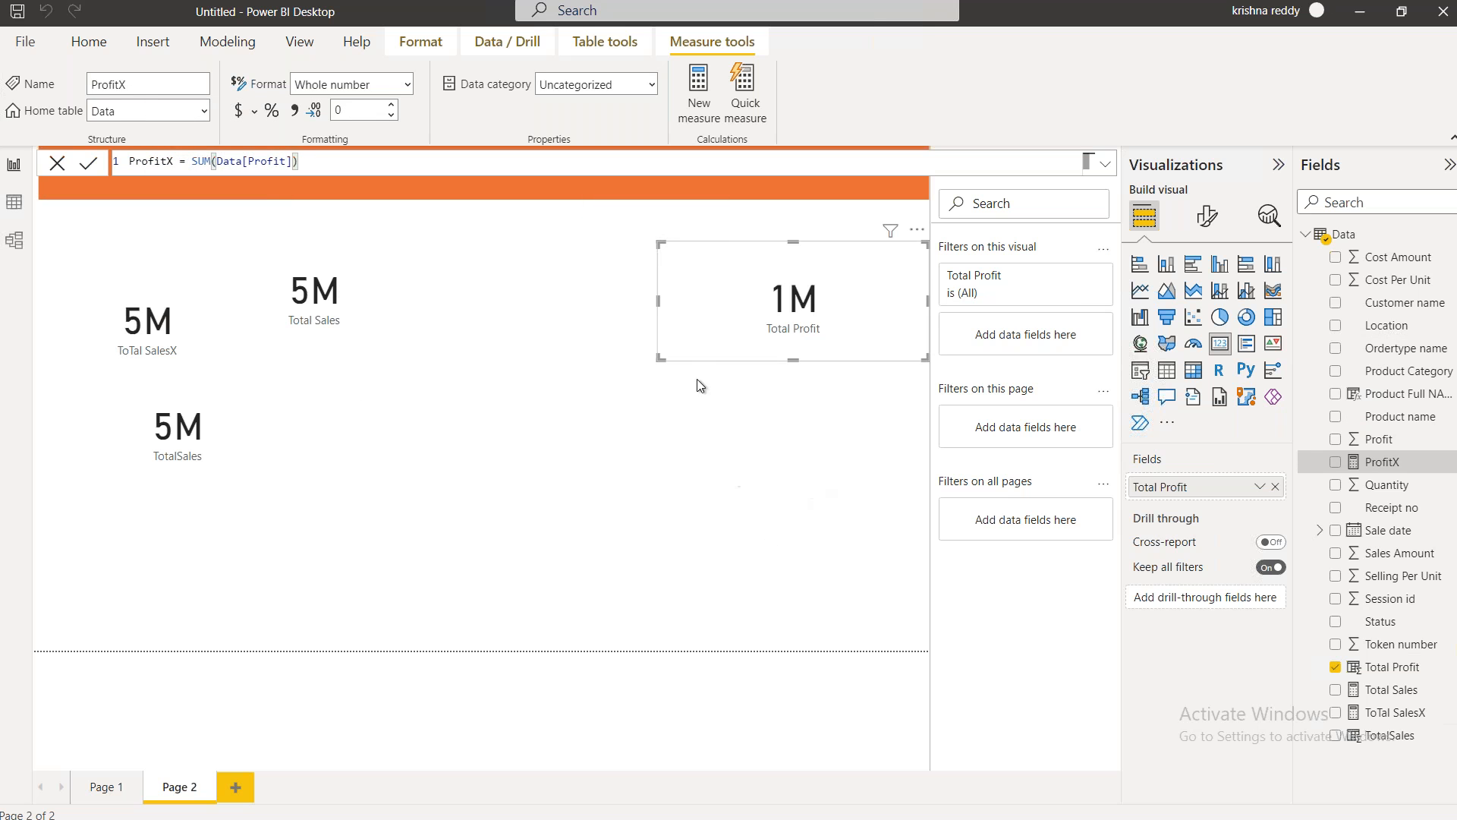
Shift the Total Profit card toward the page centre and add a card below it showing the ProfitX measure
drag(733, 280, 586, 242)
click(855, 464)
click(1221, 345)
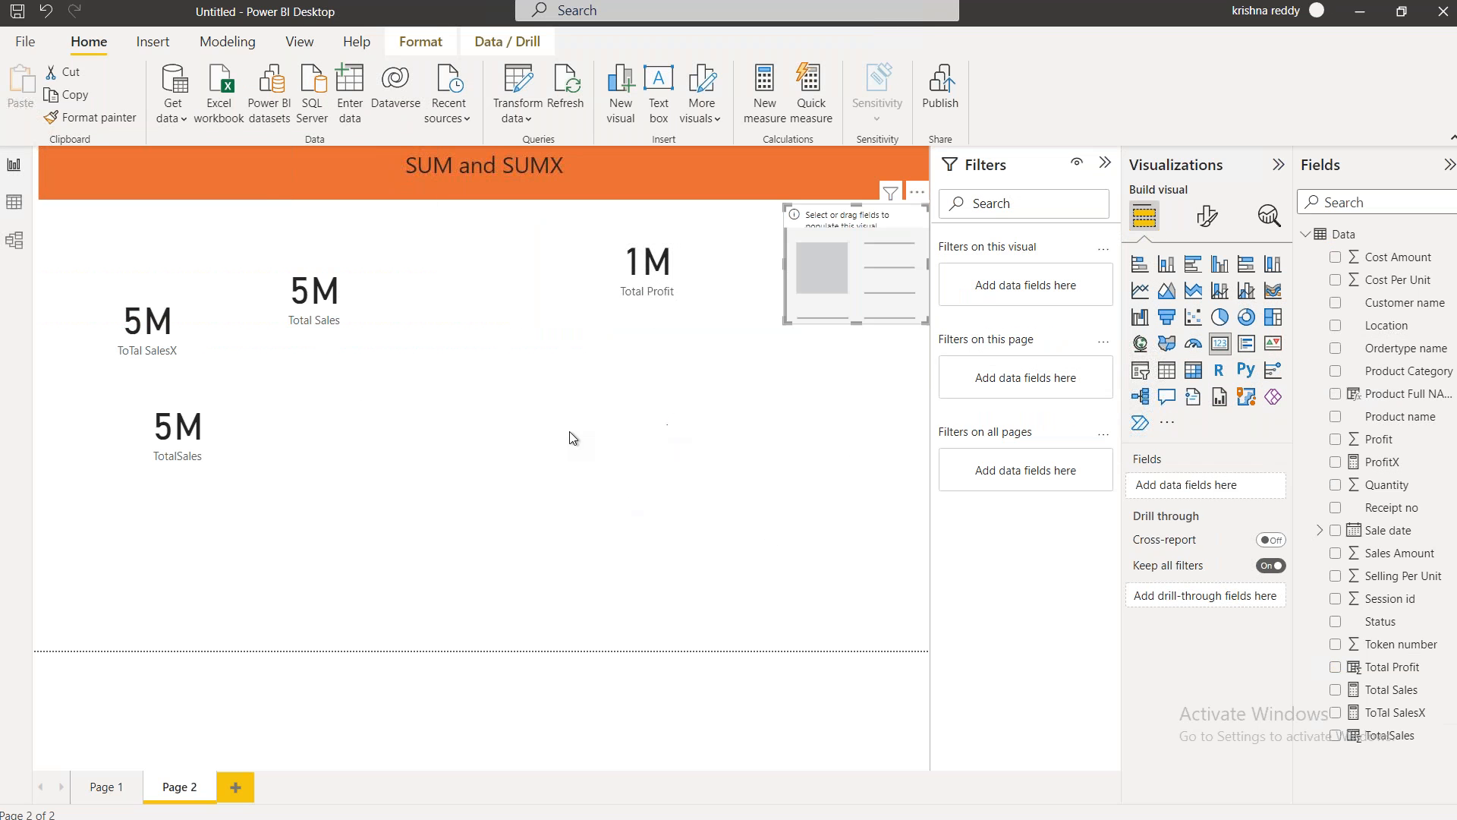
drag(840, 228, 630, 448)
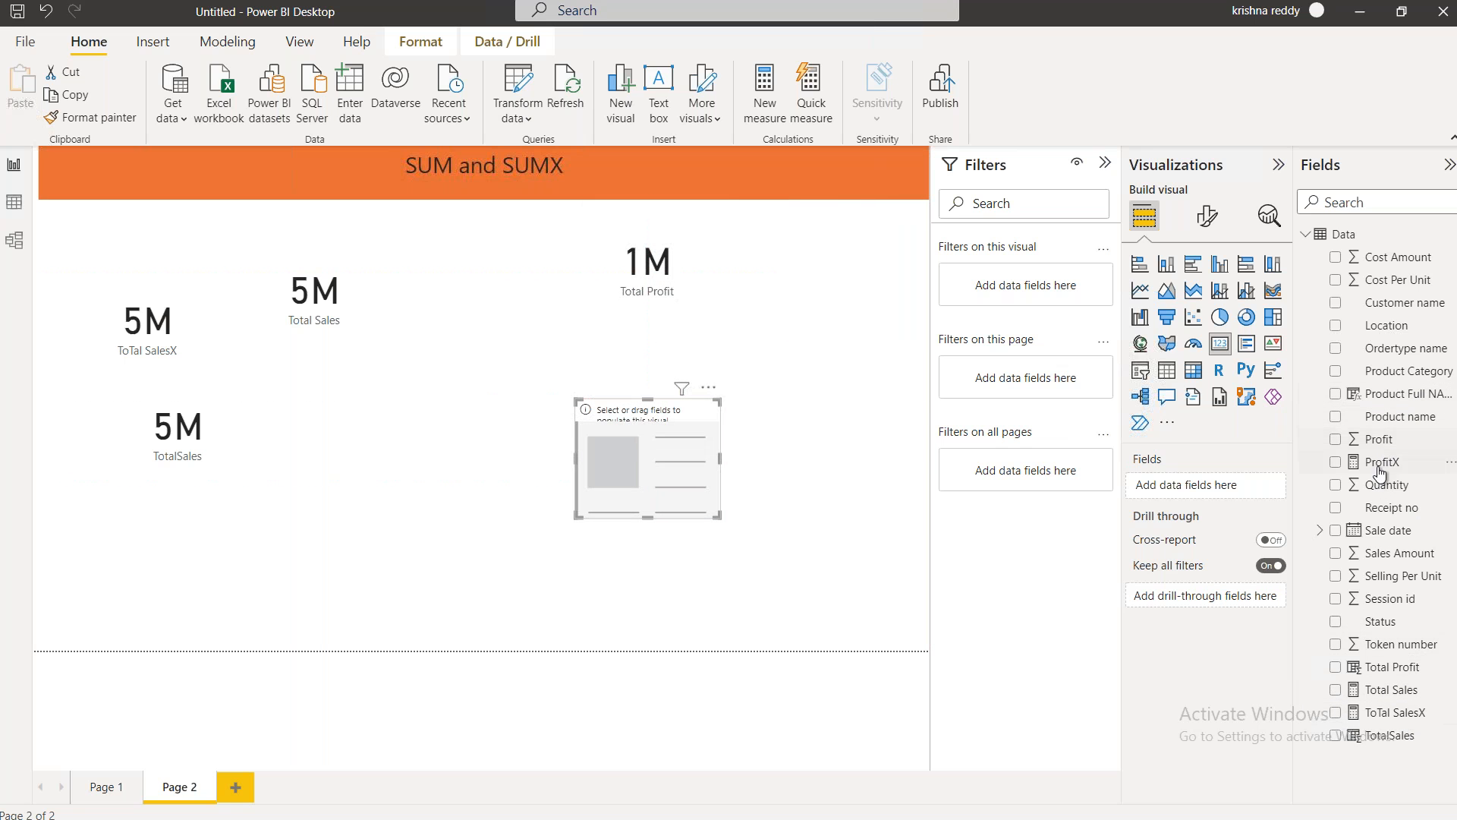
drag(1381, 461, 607, 478)
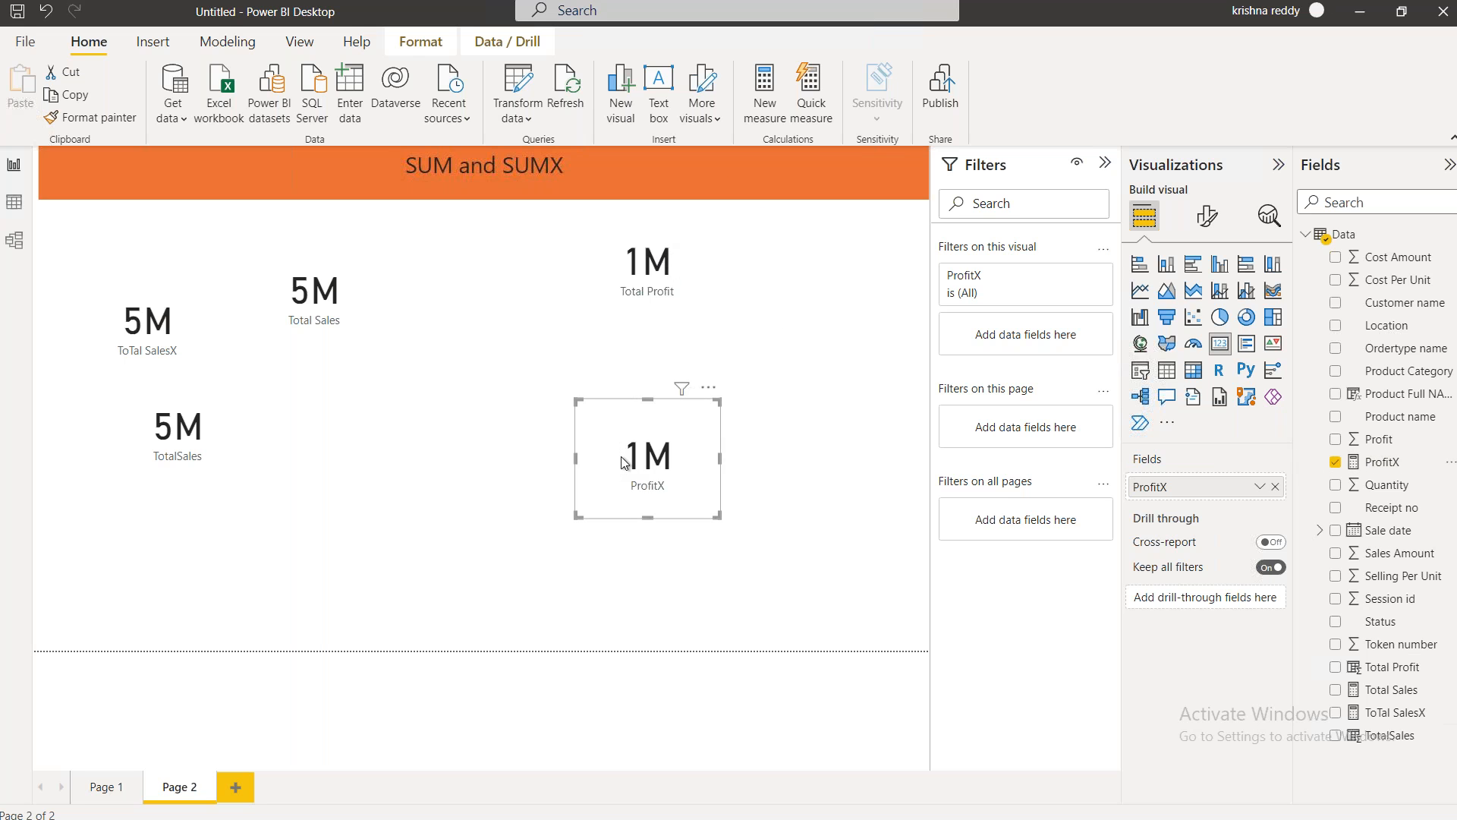
click(16, 210)
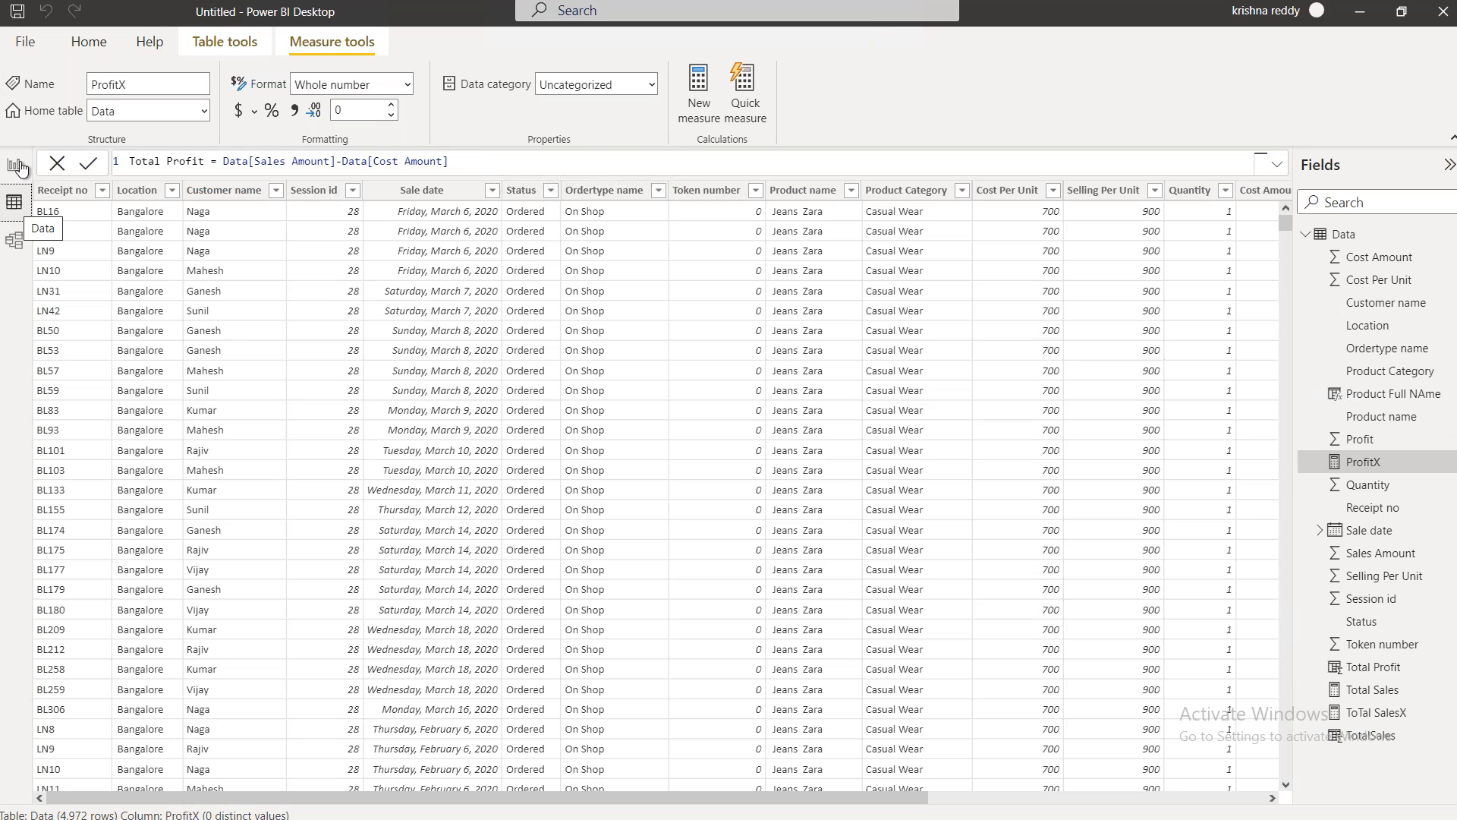
click(15, 165)
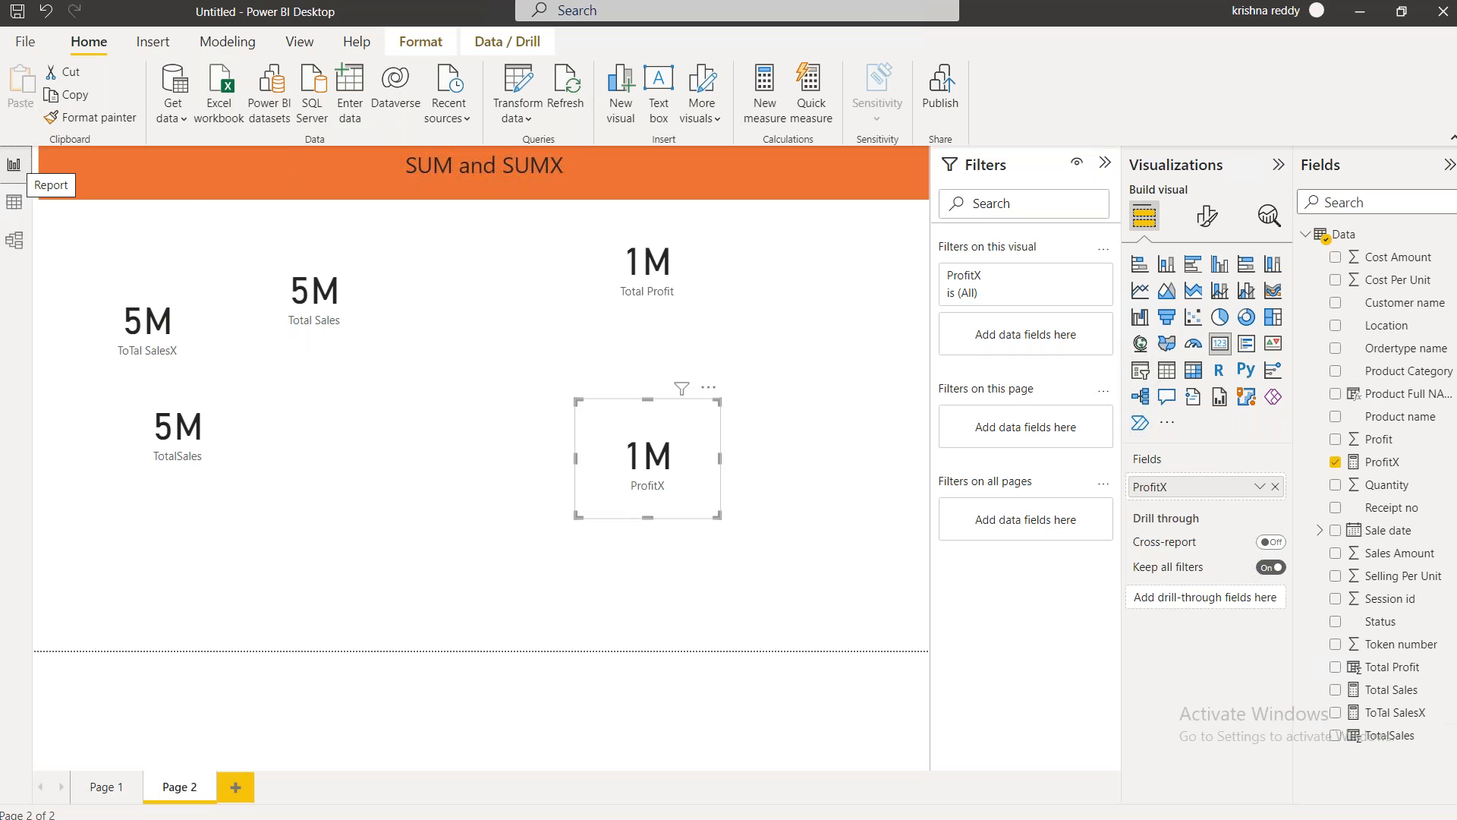
Add a new report page and review the column used in the Total Sales measure's formula
click(222, 787)
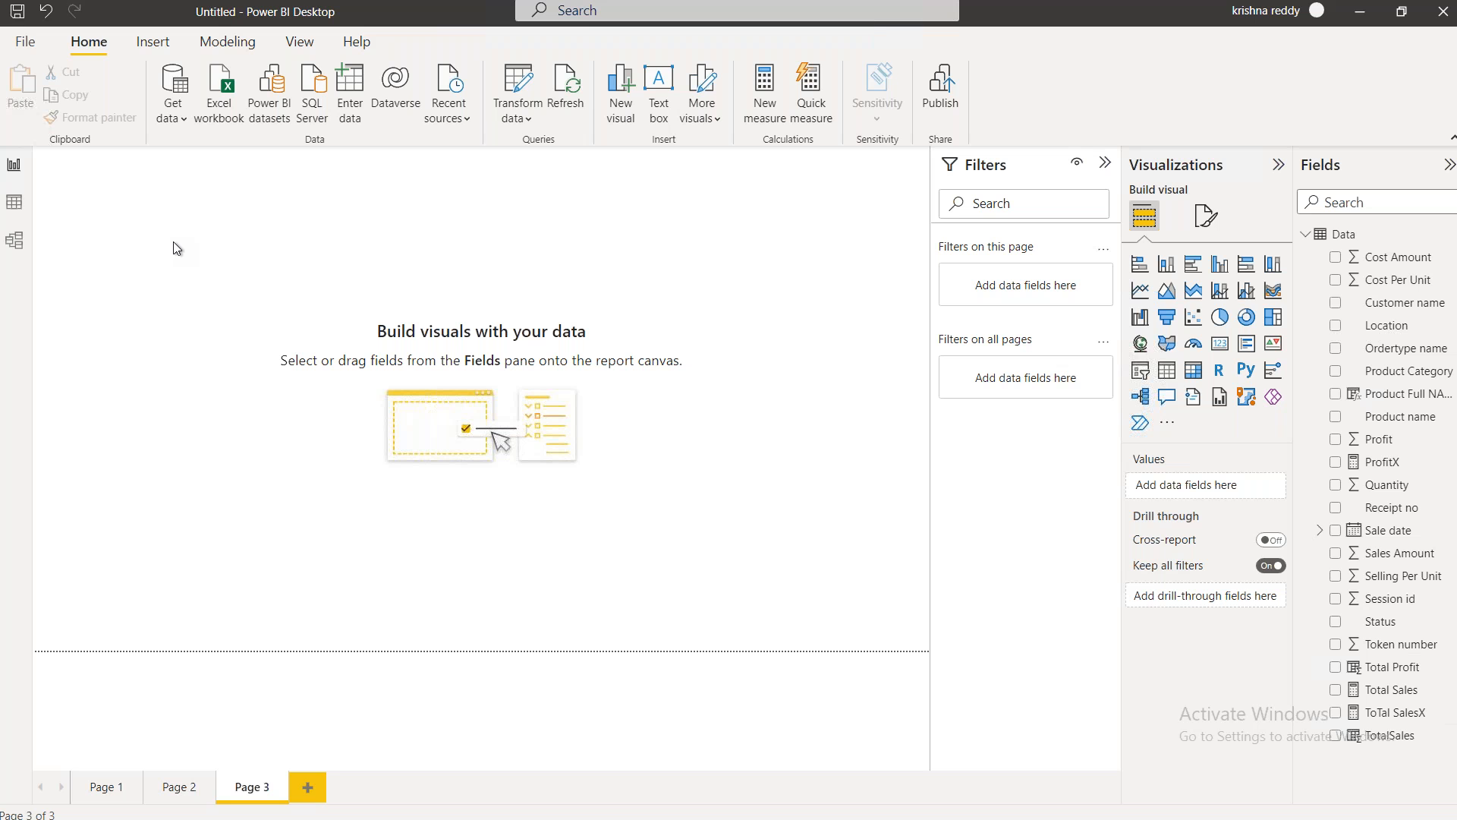
click(1391, 689)
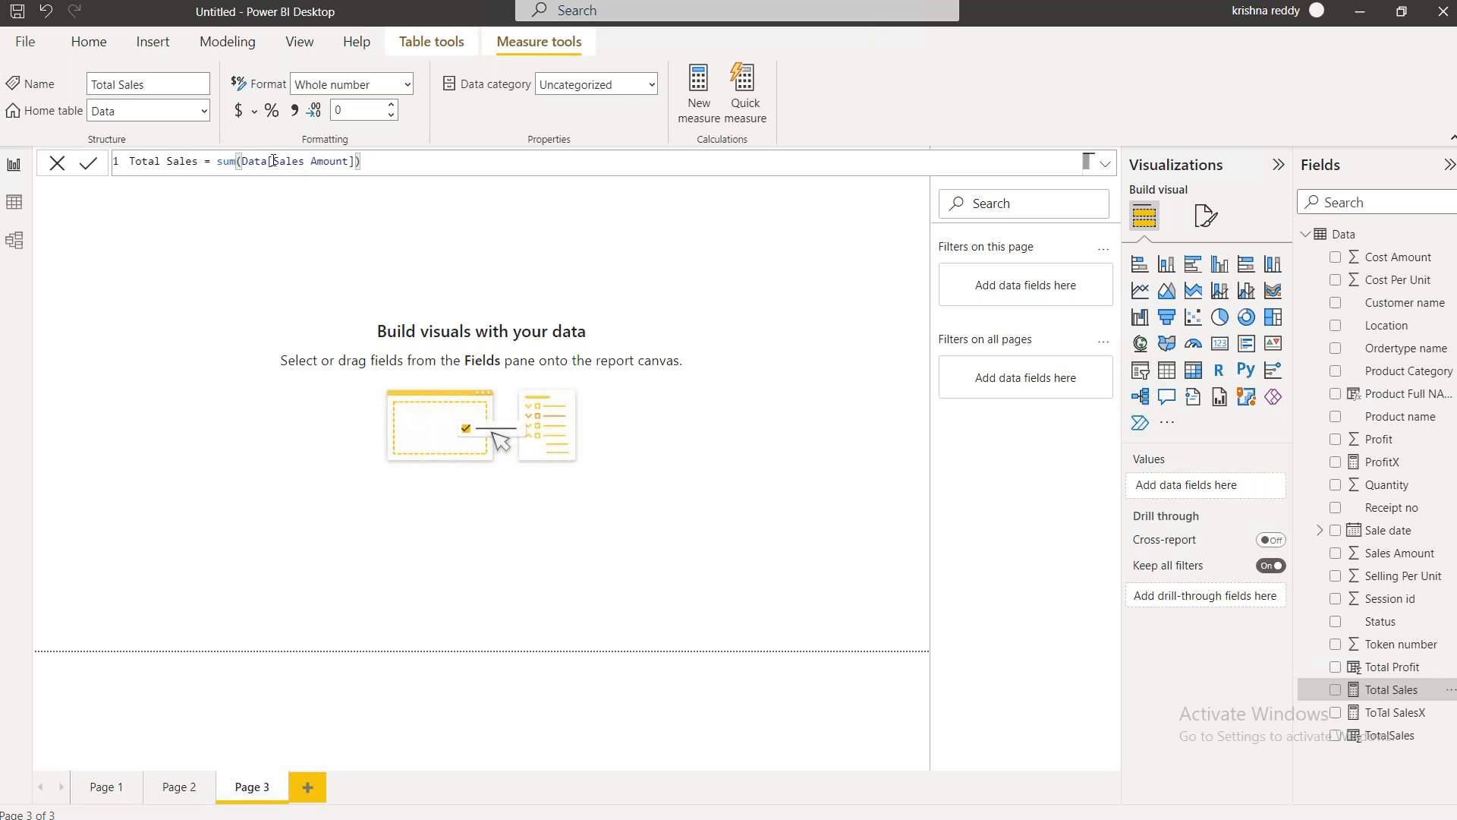
drag(273, 161, 349, 161)
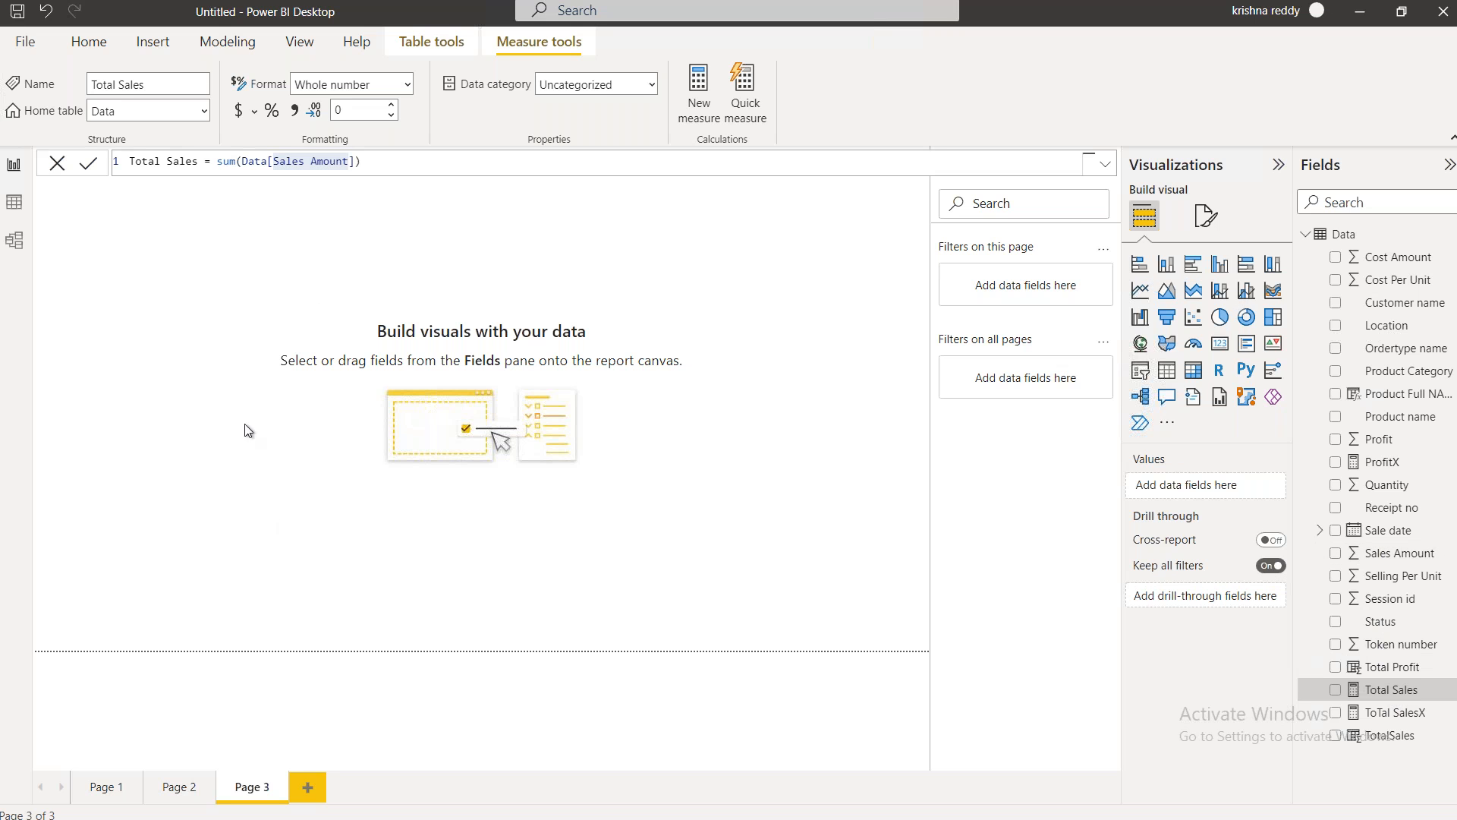
click(298, 406)
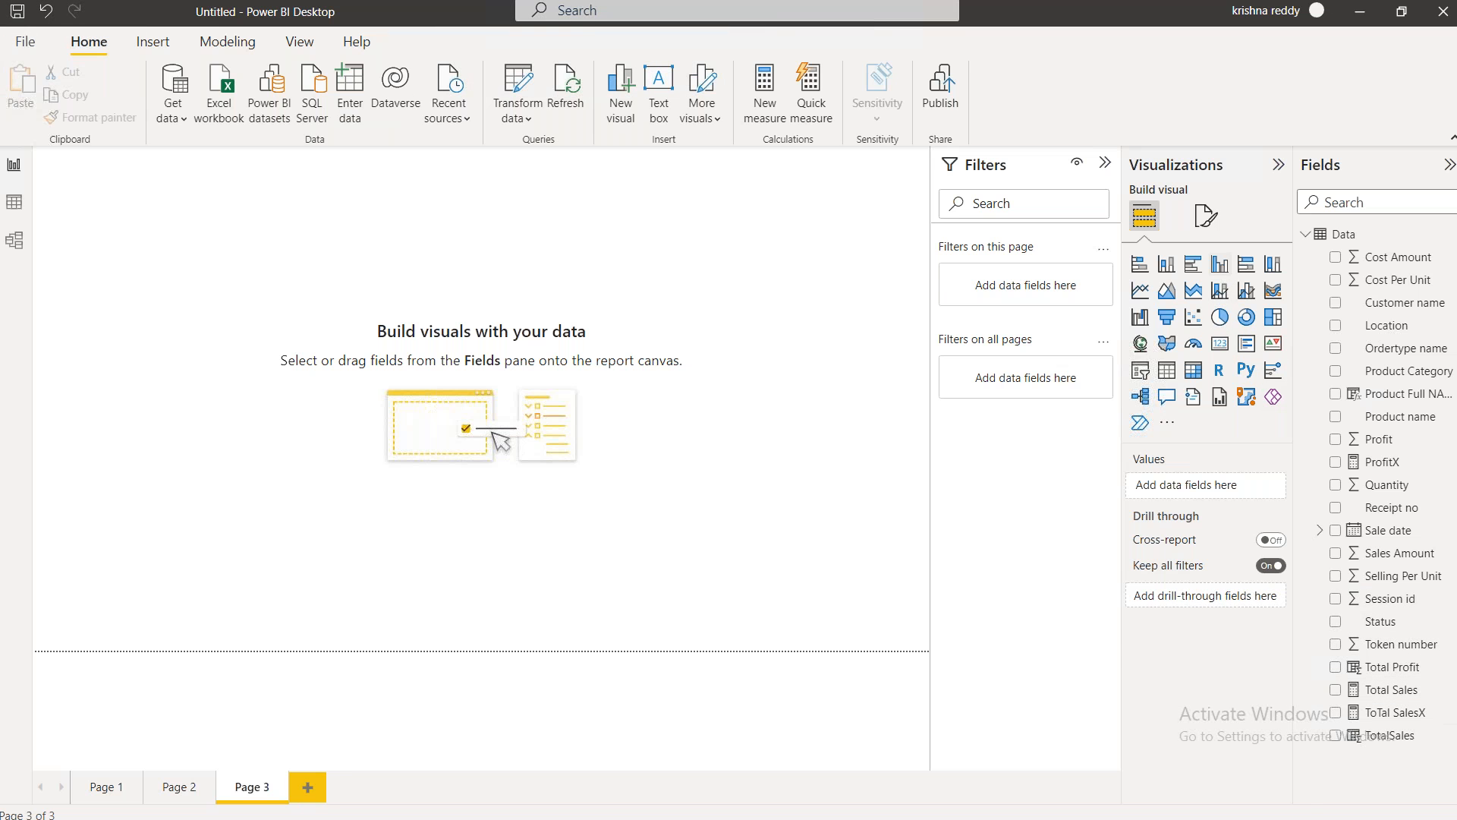
Add a clustered column chart to Page 3, move it slightly lower, and set Sales Amount as its values
click(1220, 263)
drag(175, 279, 211, 389)
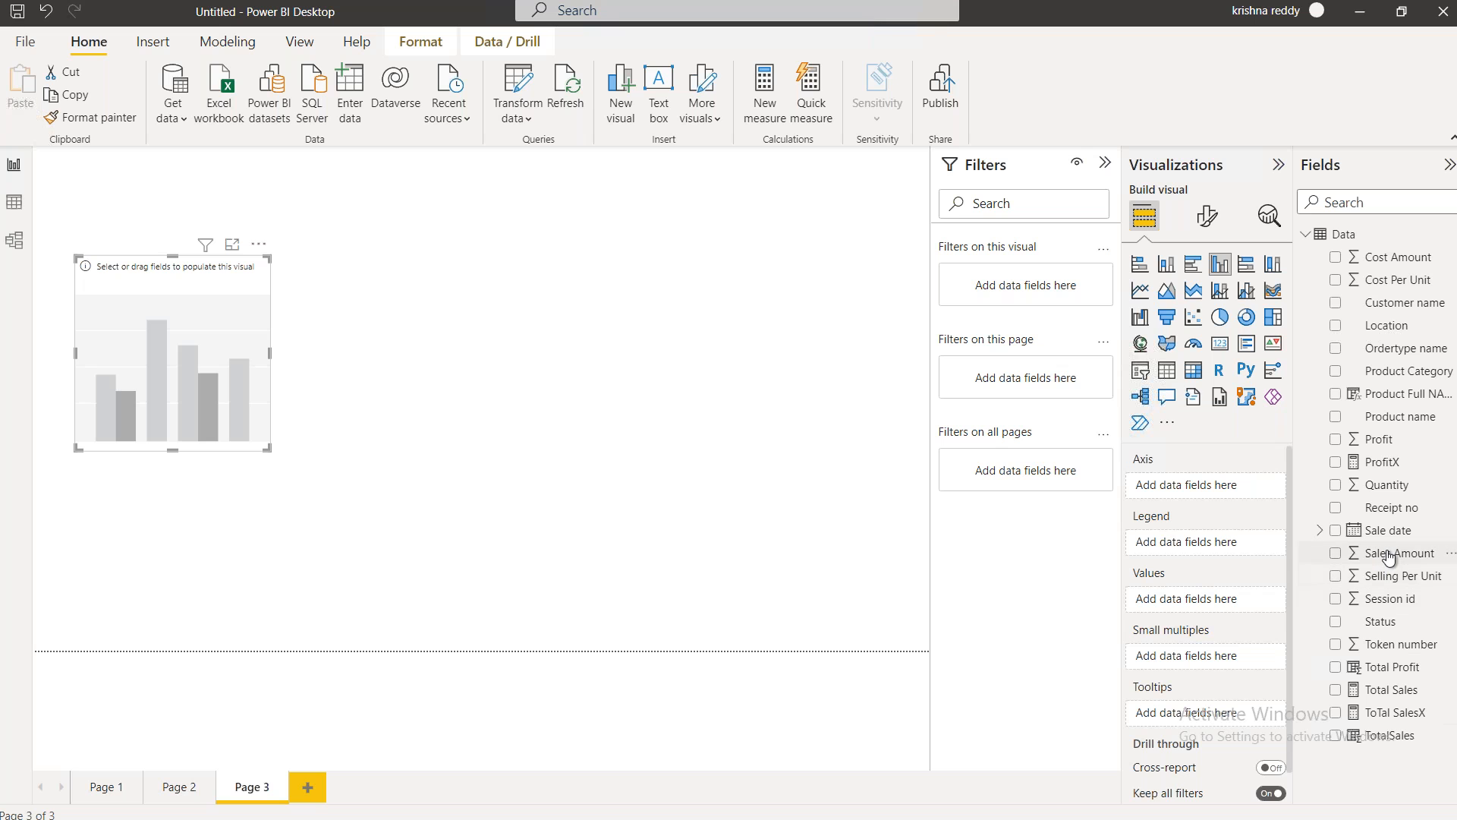
drag(1389, 556, 1212, 602)
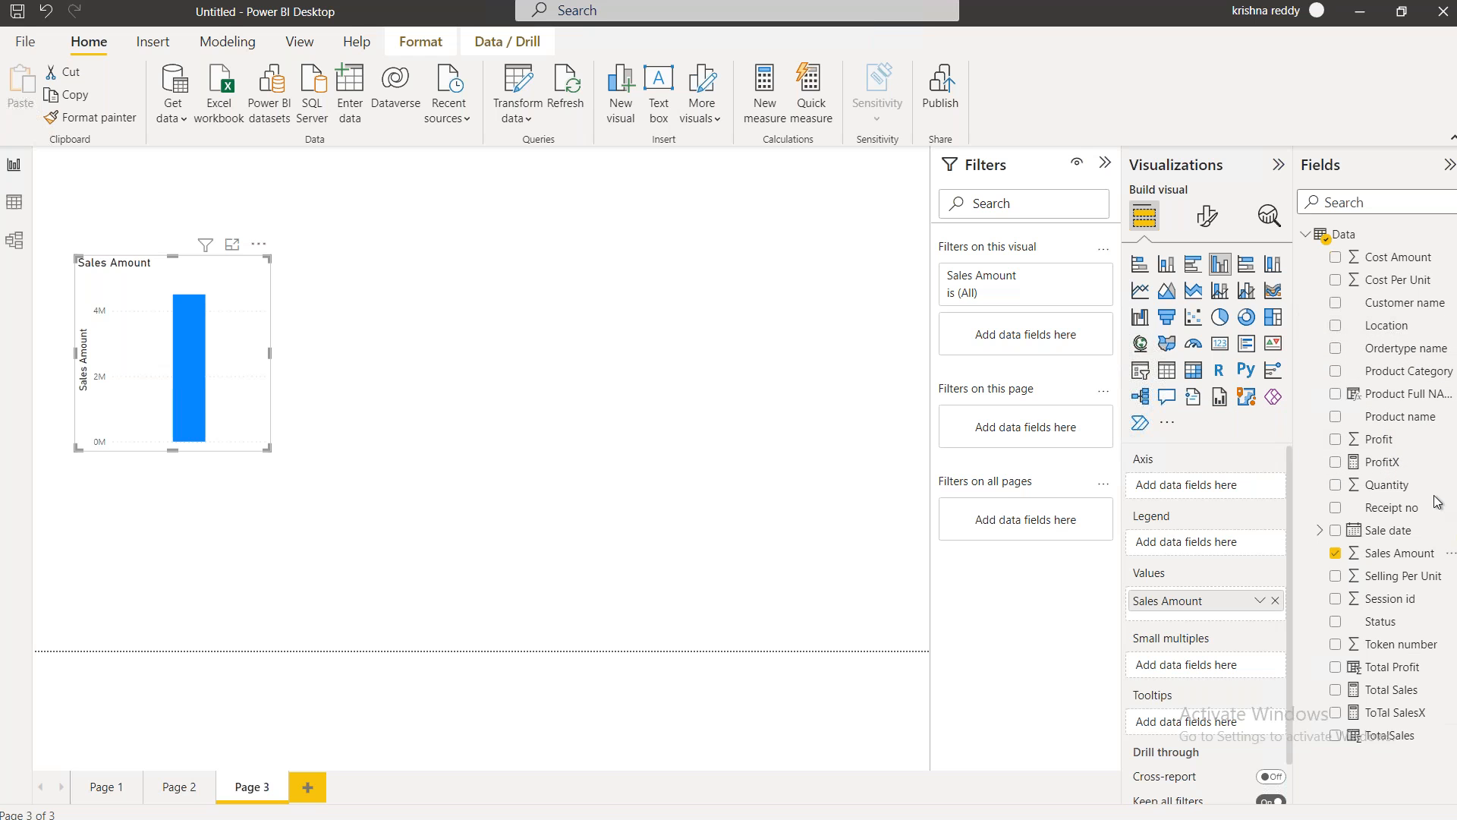
Set Sale date as the chart's axis and keep only the Year level of its hierarchy
drag(1379, 529, 1196, 497)
click(1275, 559)
click(1275, 541)
click(1275, 524)
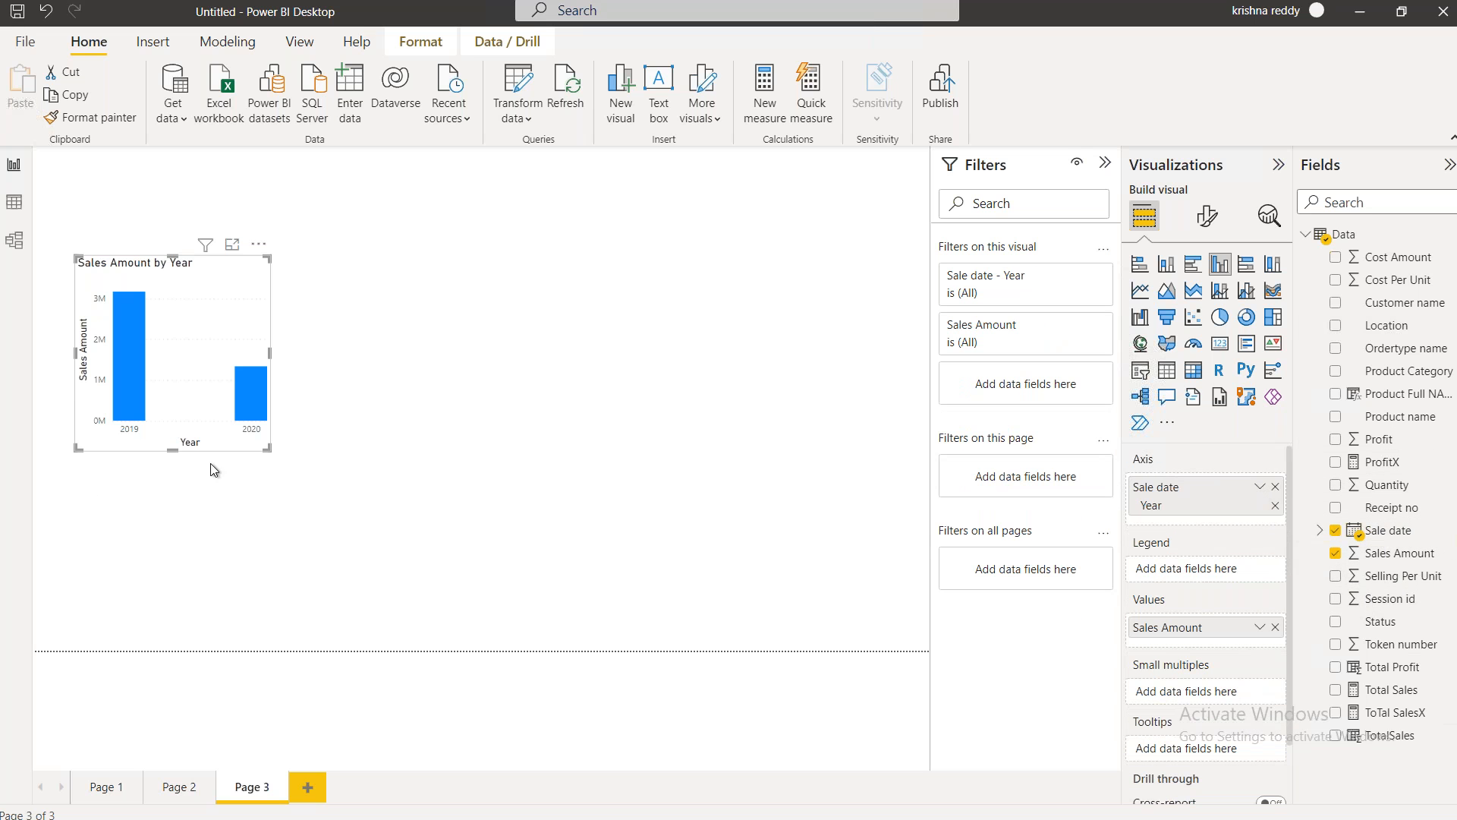
Enlarge the column chart and use Product name instead of Sale date as its axis
drag(268, 449, 375, 482)
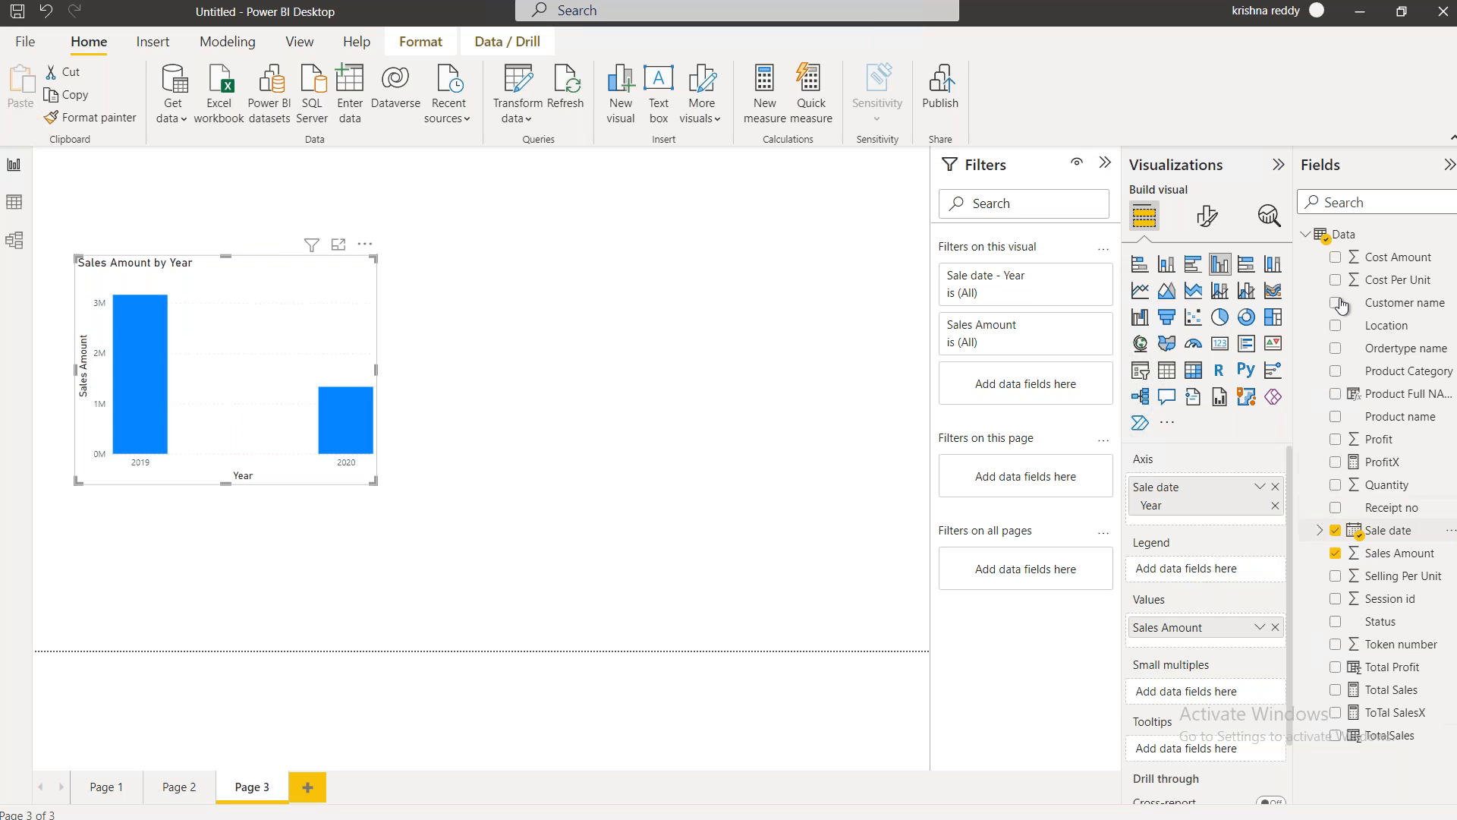
click(1275, 489)
drag(1402, 425, 1184, 487)
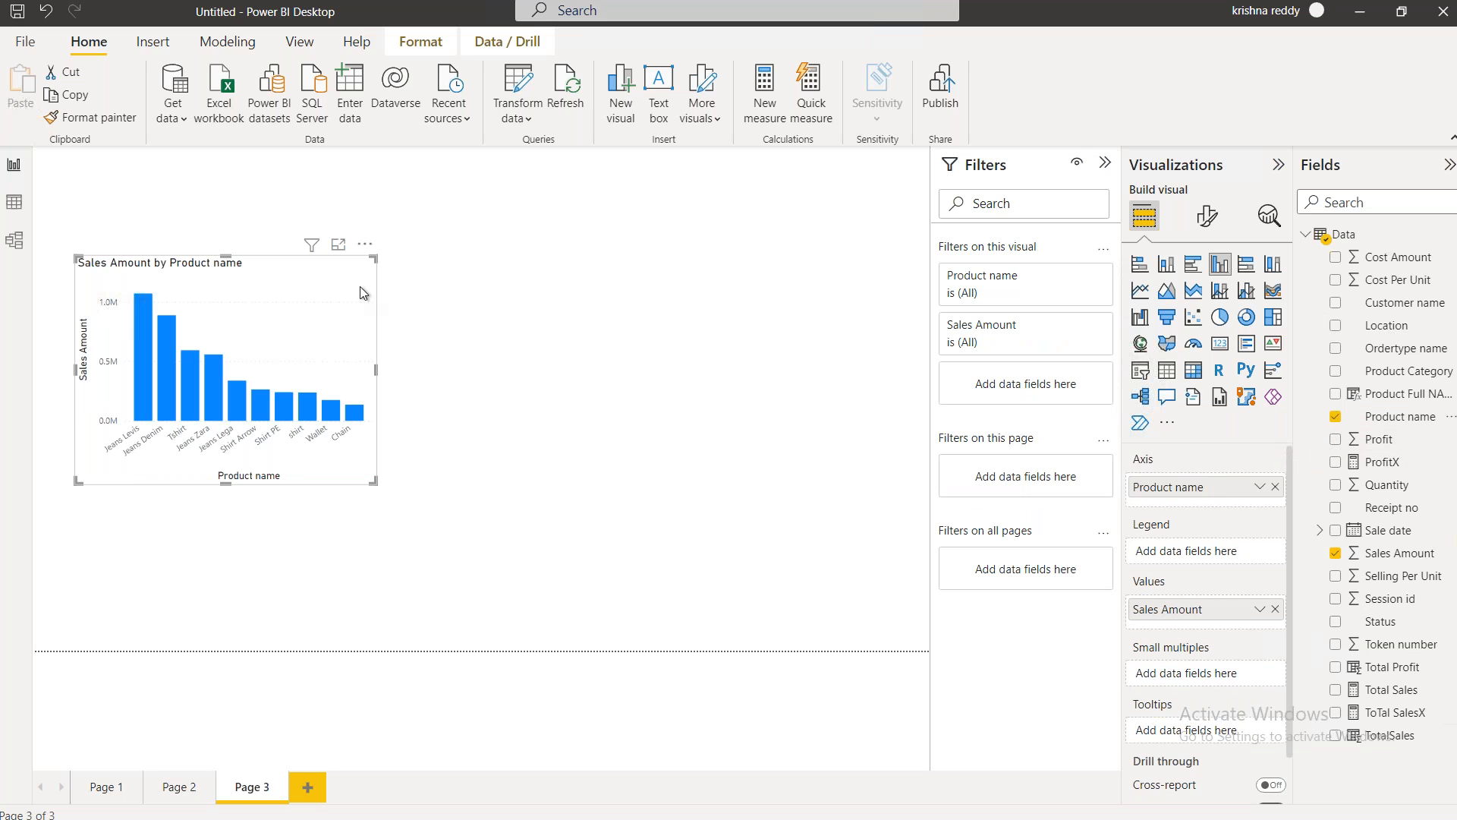
drag(378, 255, 394, 166)
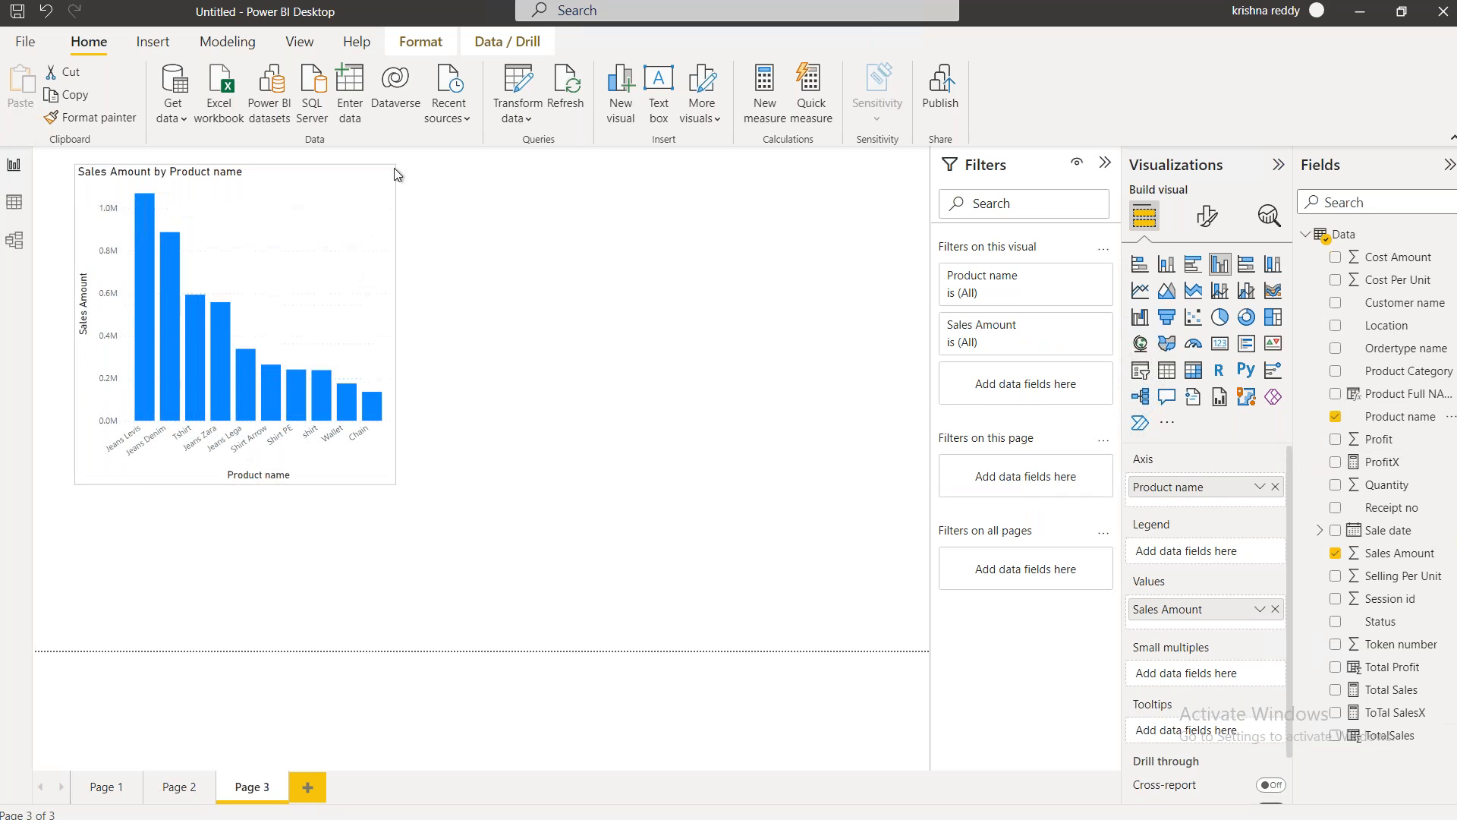
Make the Sales Amount by Product name chart taller and turn on its data labels
drag(390, 482, 399, 547)
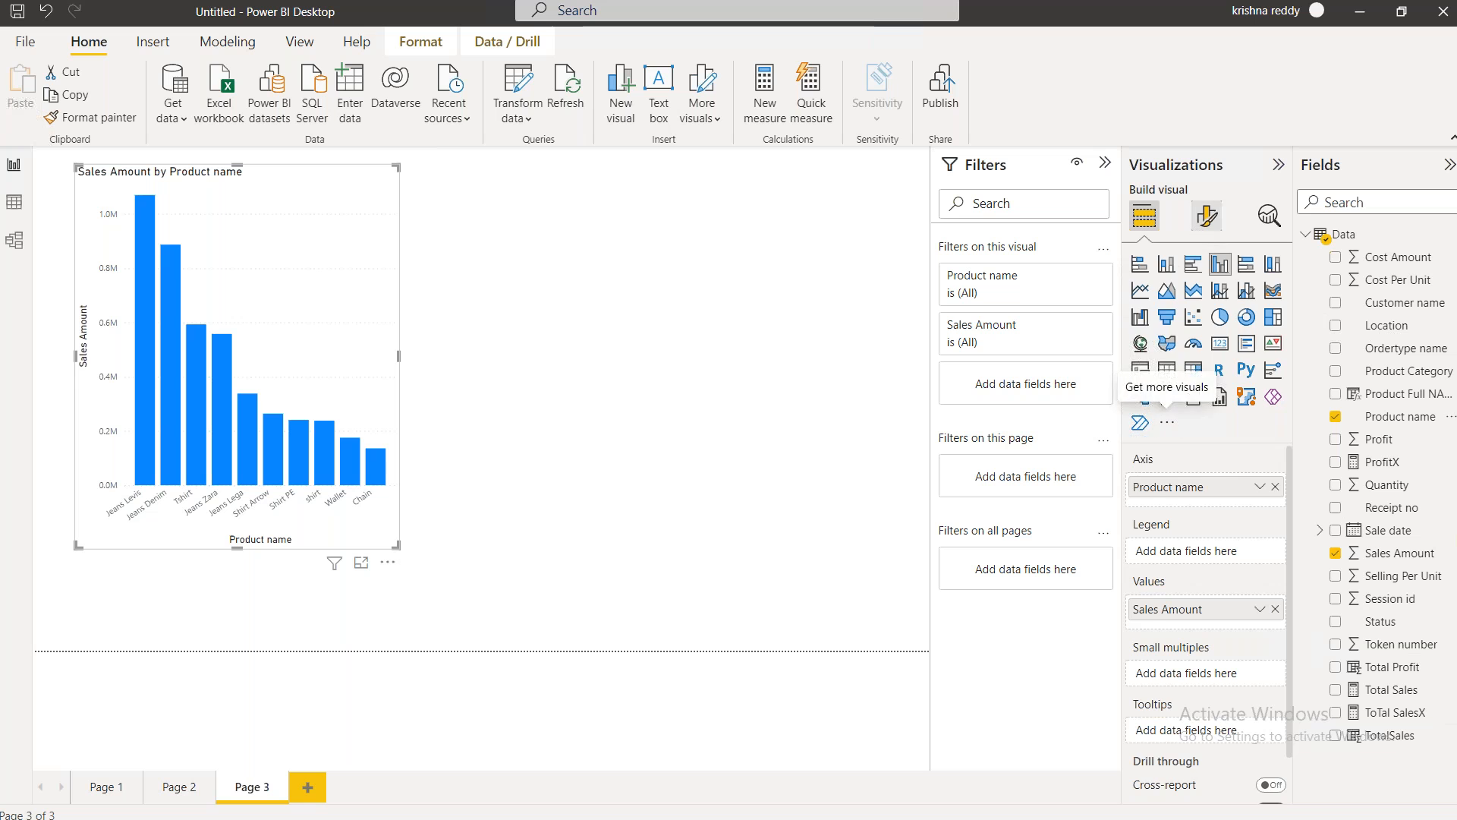
click(1205, 218)
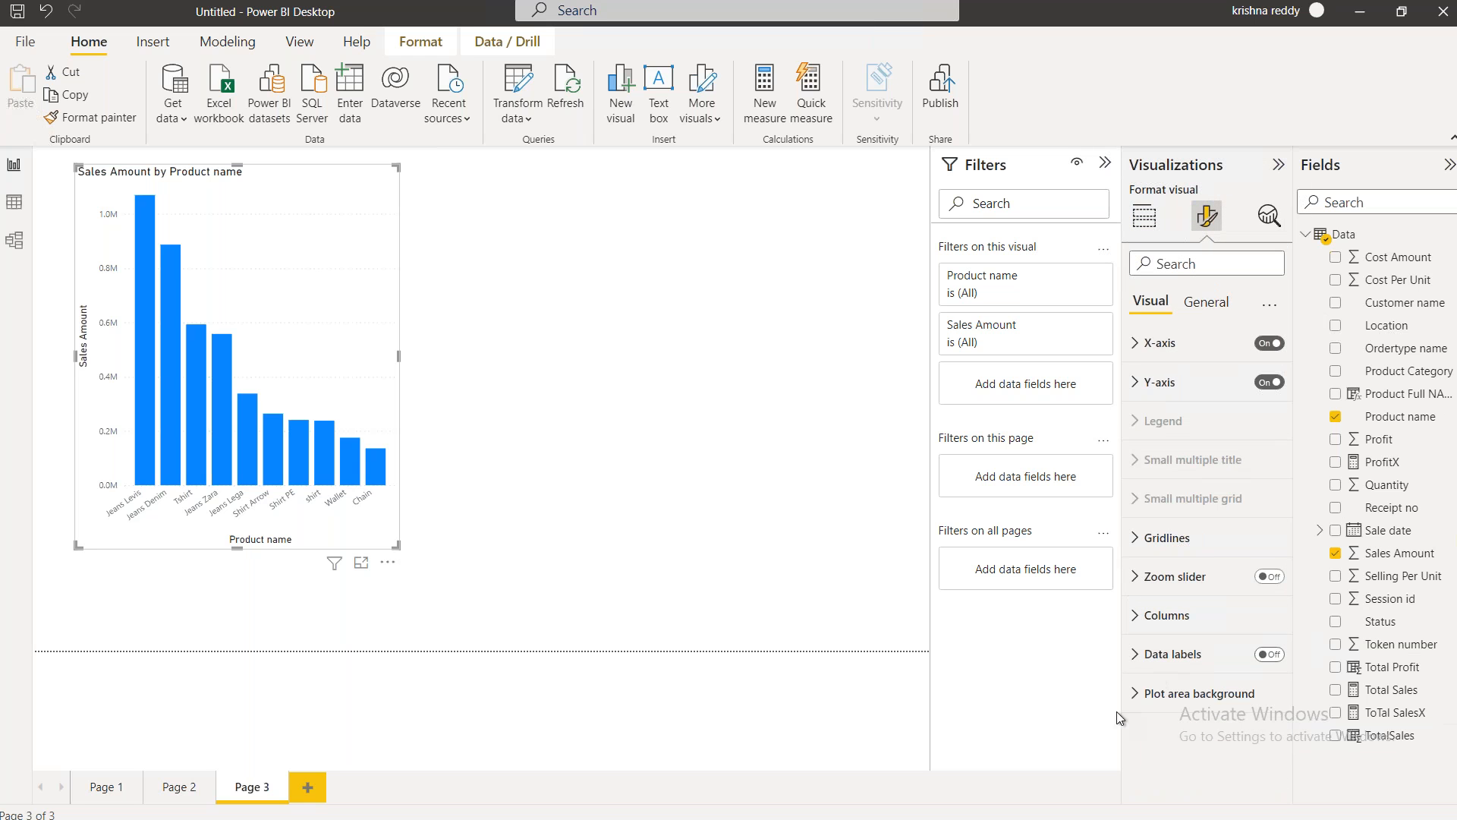
click(1282, 657)
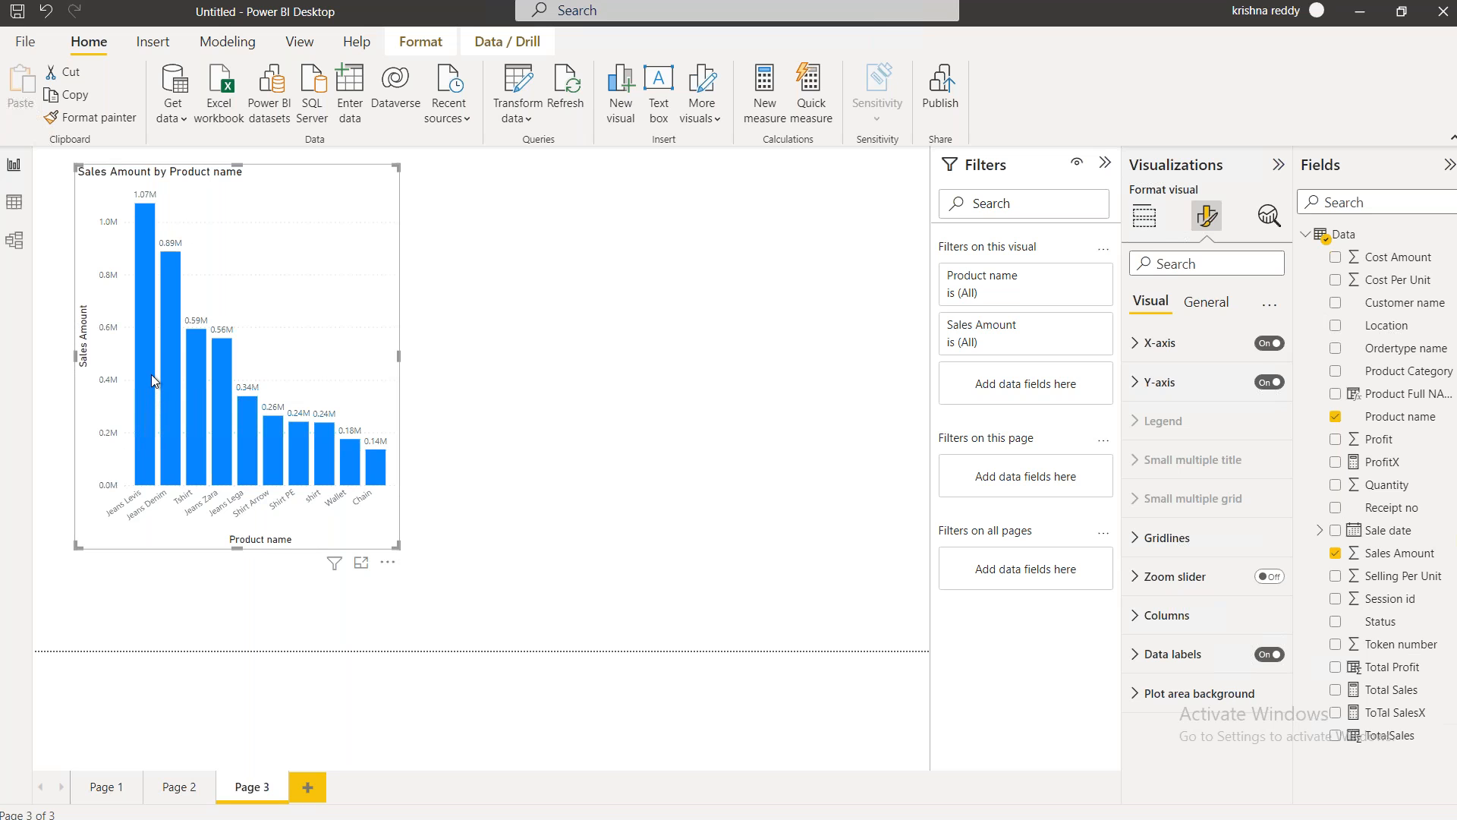
Duplicate the column chart, place the copy beside the original, and replace Sales Amount with the Total Sales measure in its values
mouse_move(167, 411)
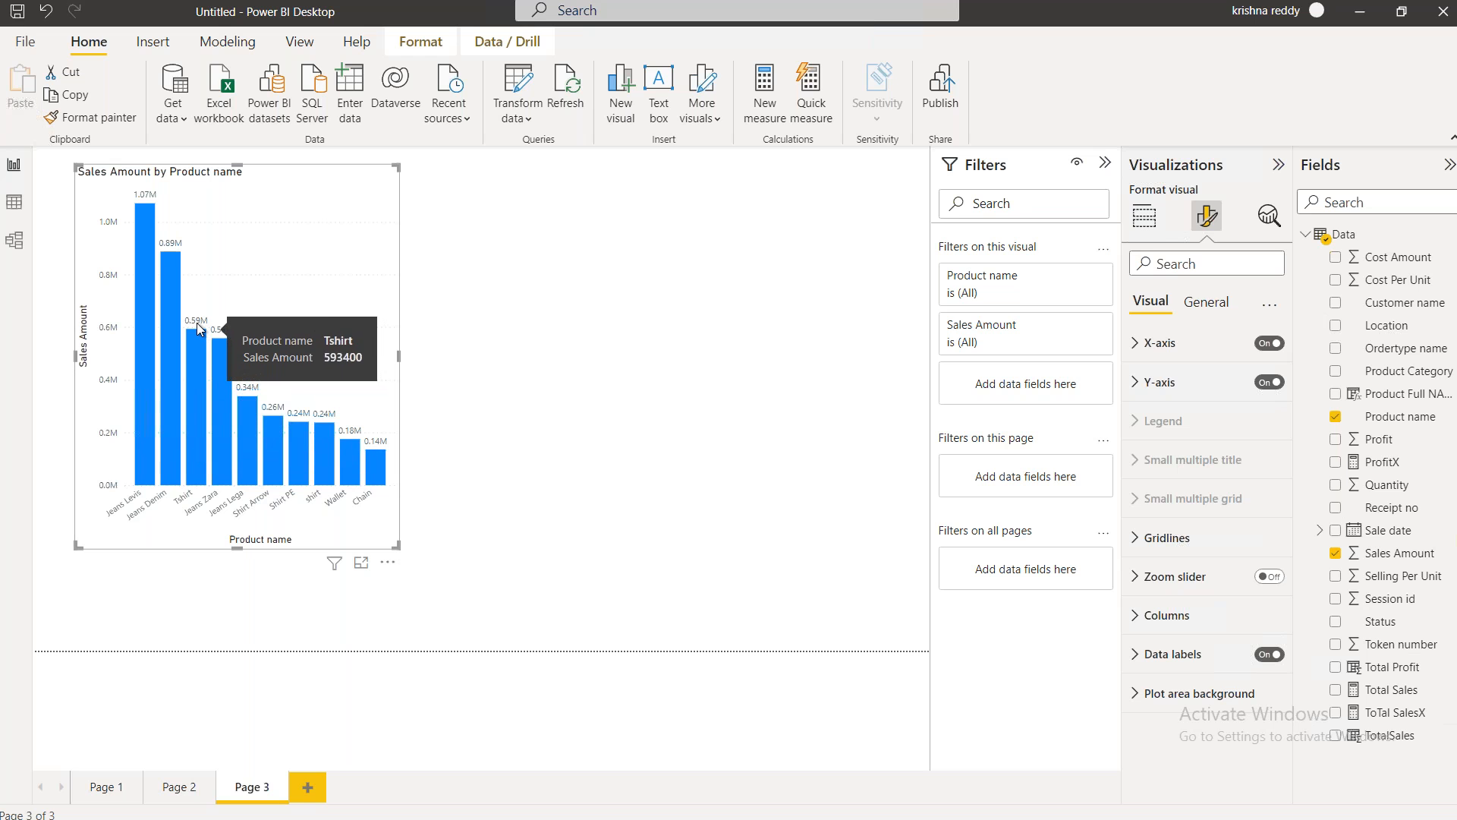
right_click(229, 274)
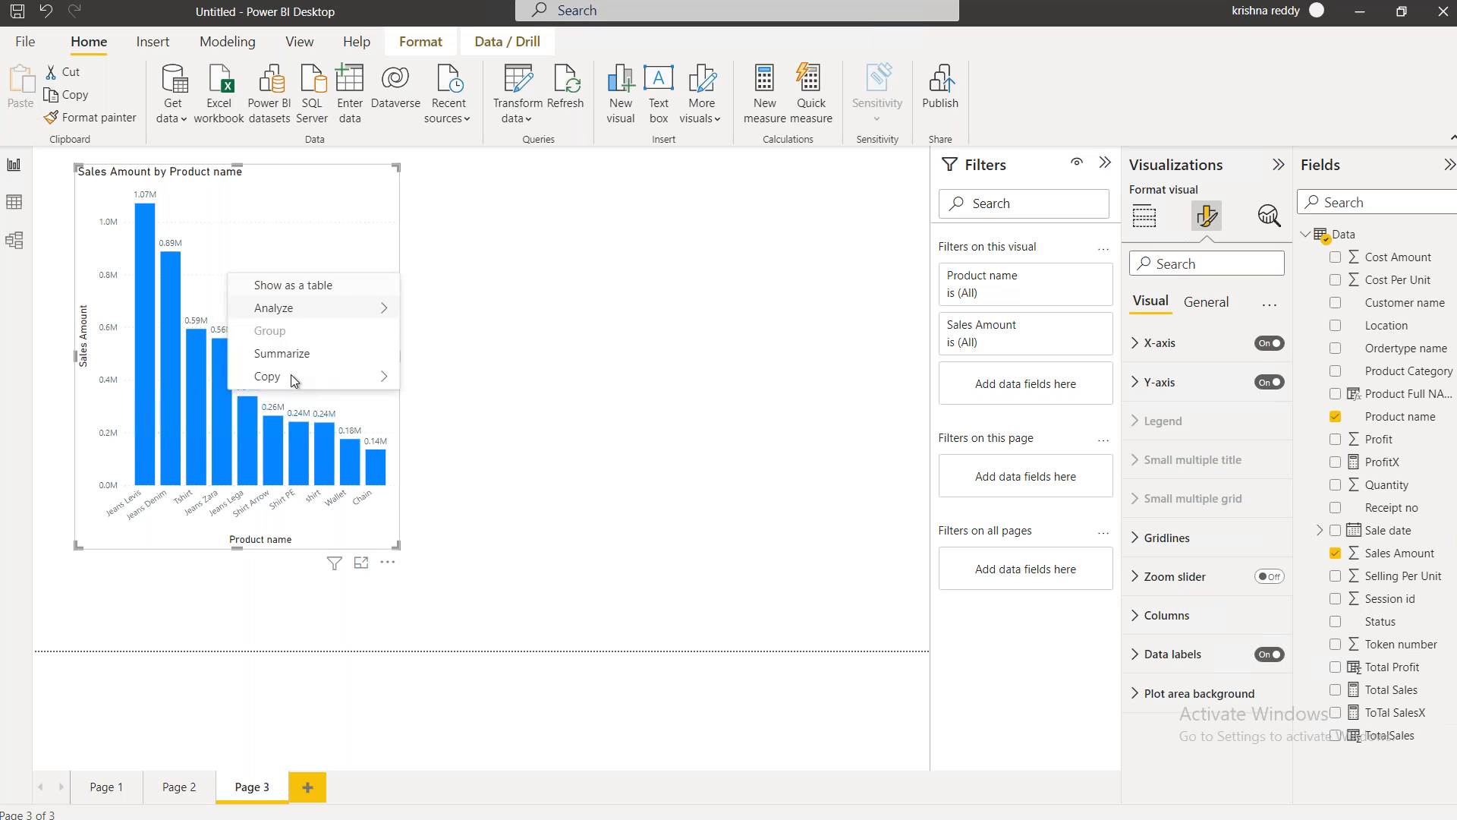
mouse_move(292, 376)
click(503, 381)
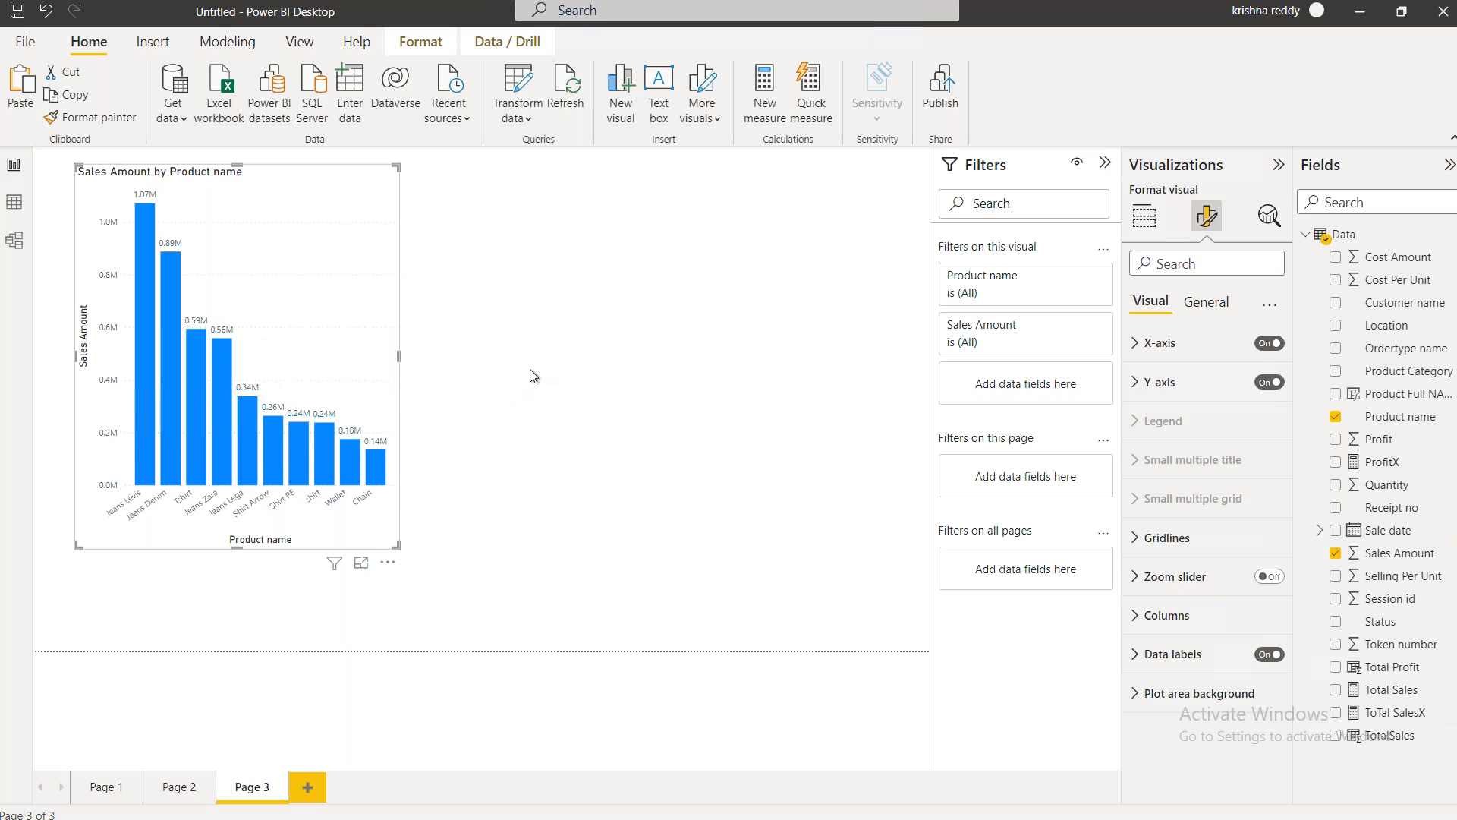
click(536, 375)
key(ctrl+v)
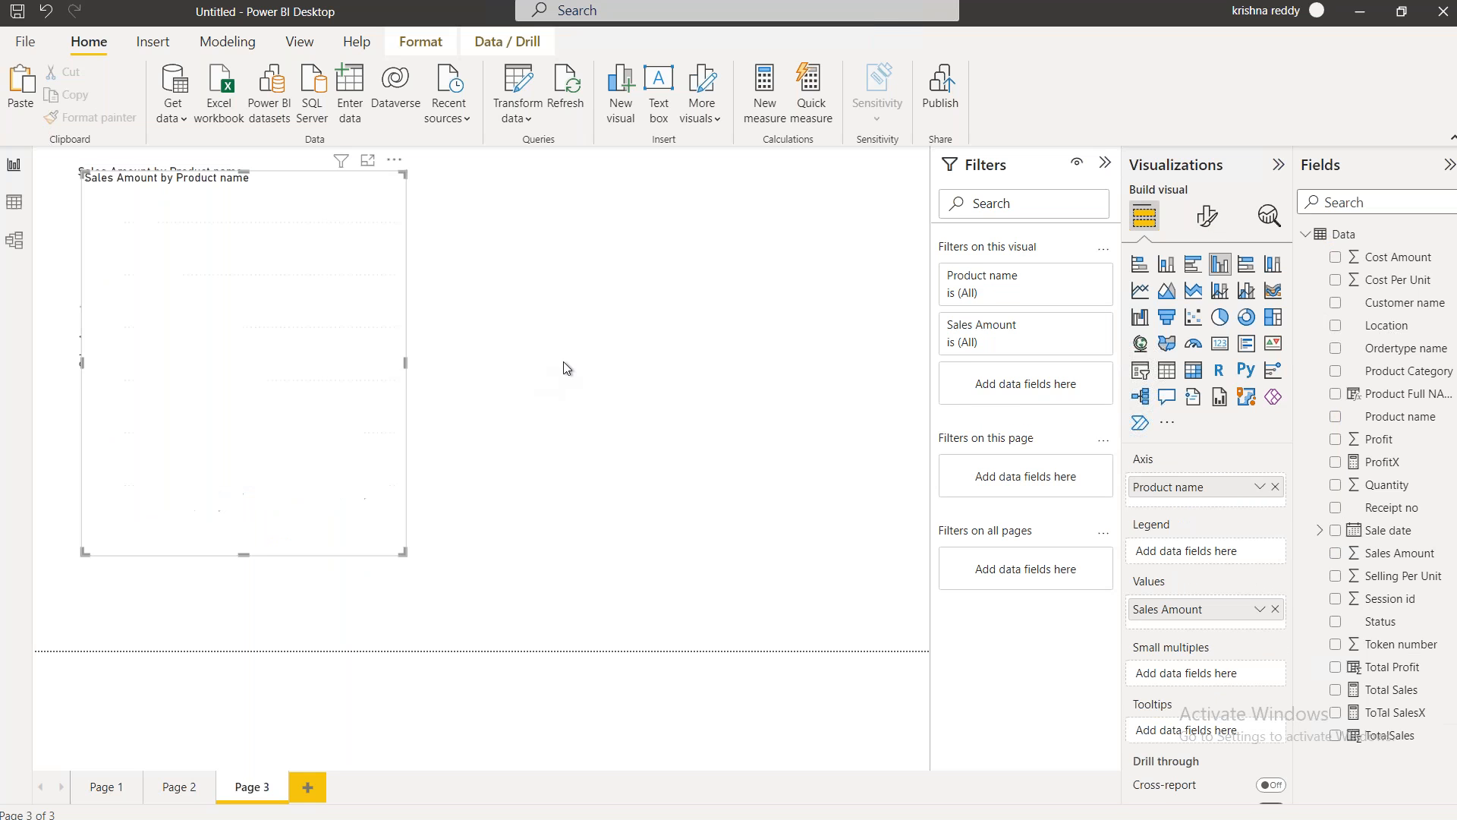
drag(276, 296, 718, 298)
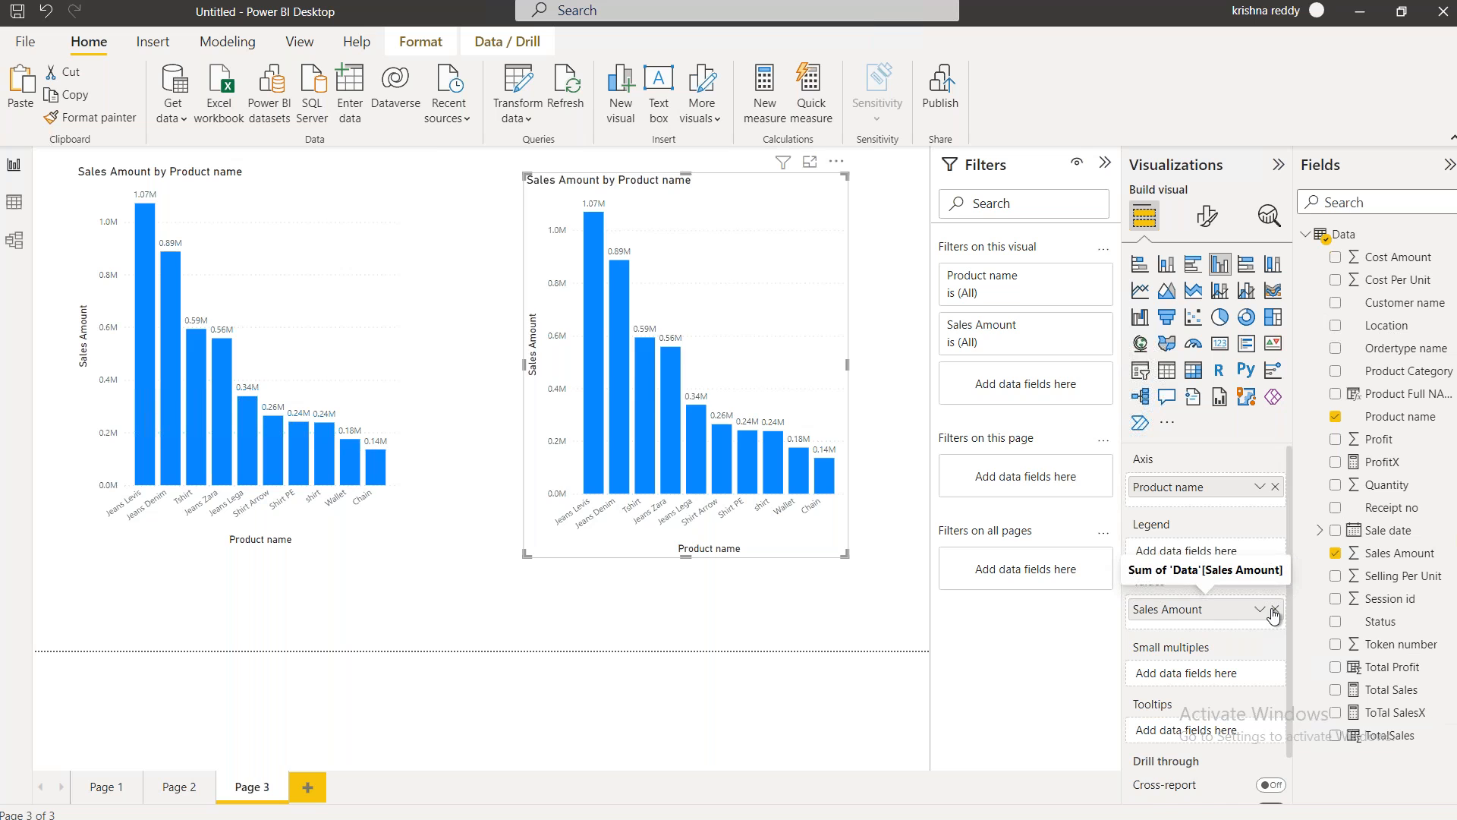
click(1274, 615)
drag(1387, 693, 1184, 607)
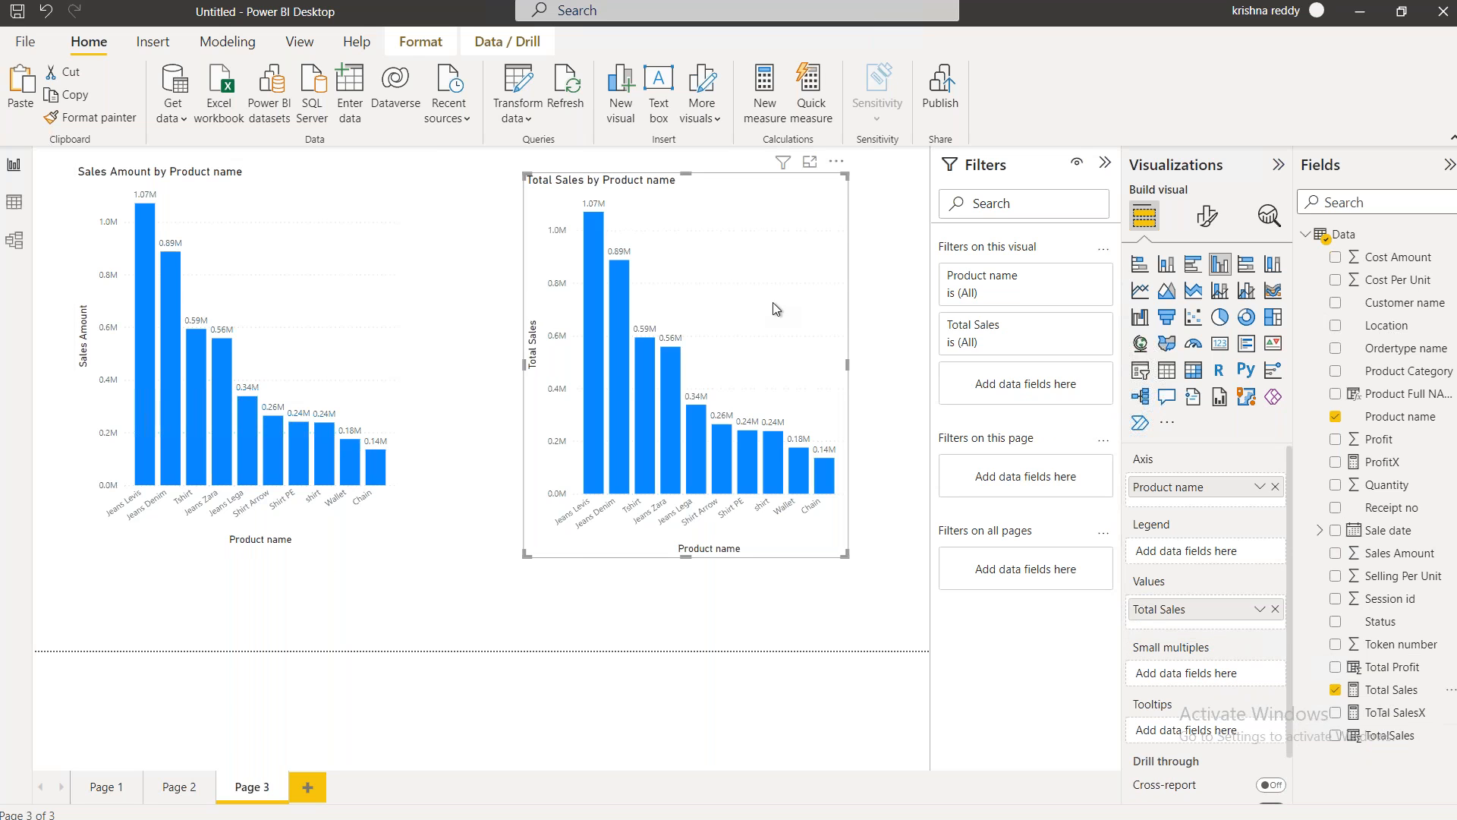
Review the aggregation options available for Sales Amount in the original chart
click(266, 353)
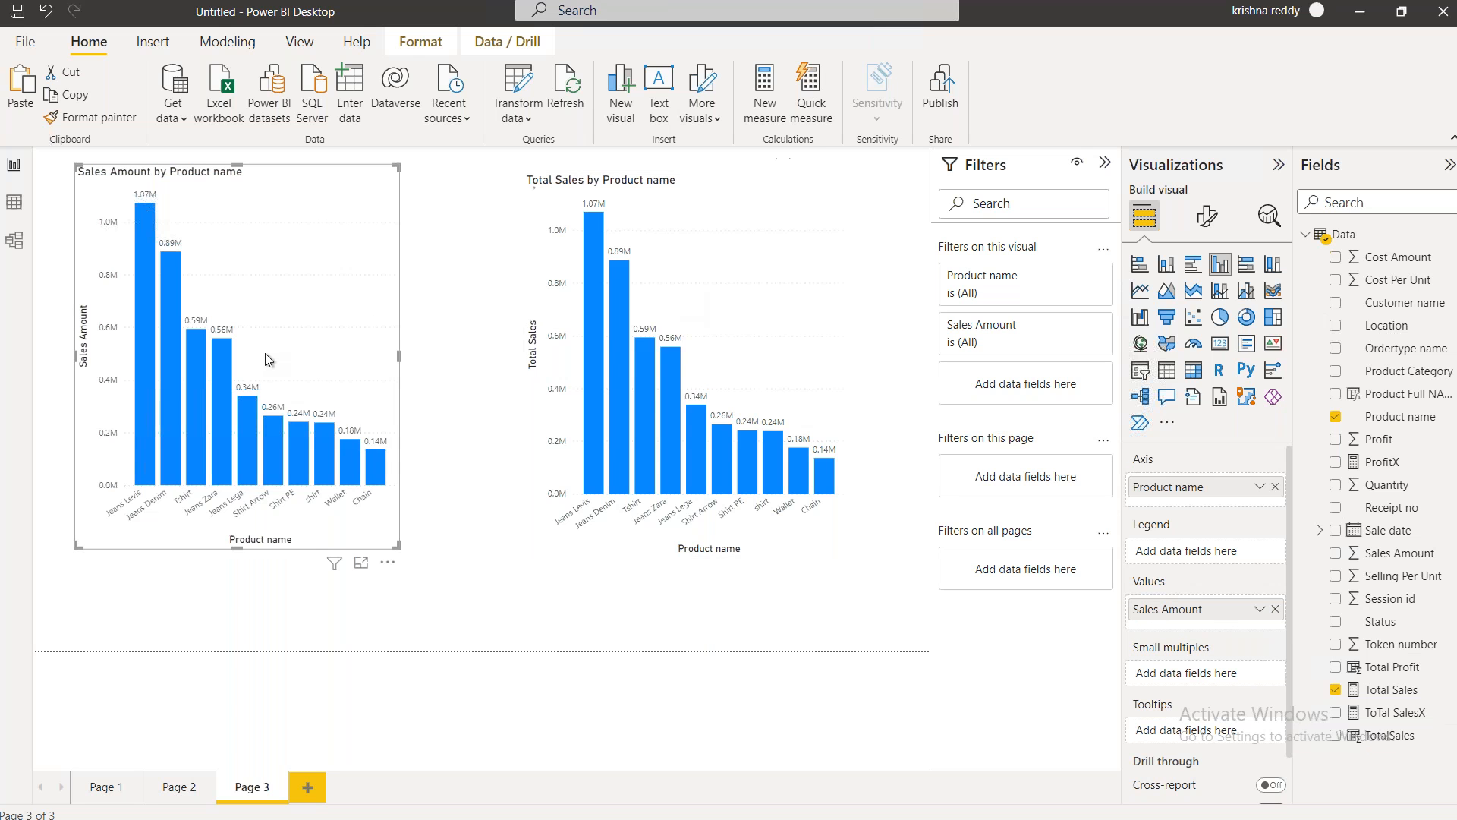
click(1259, 610)
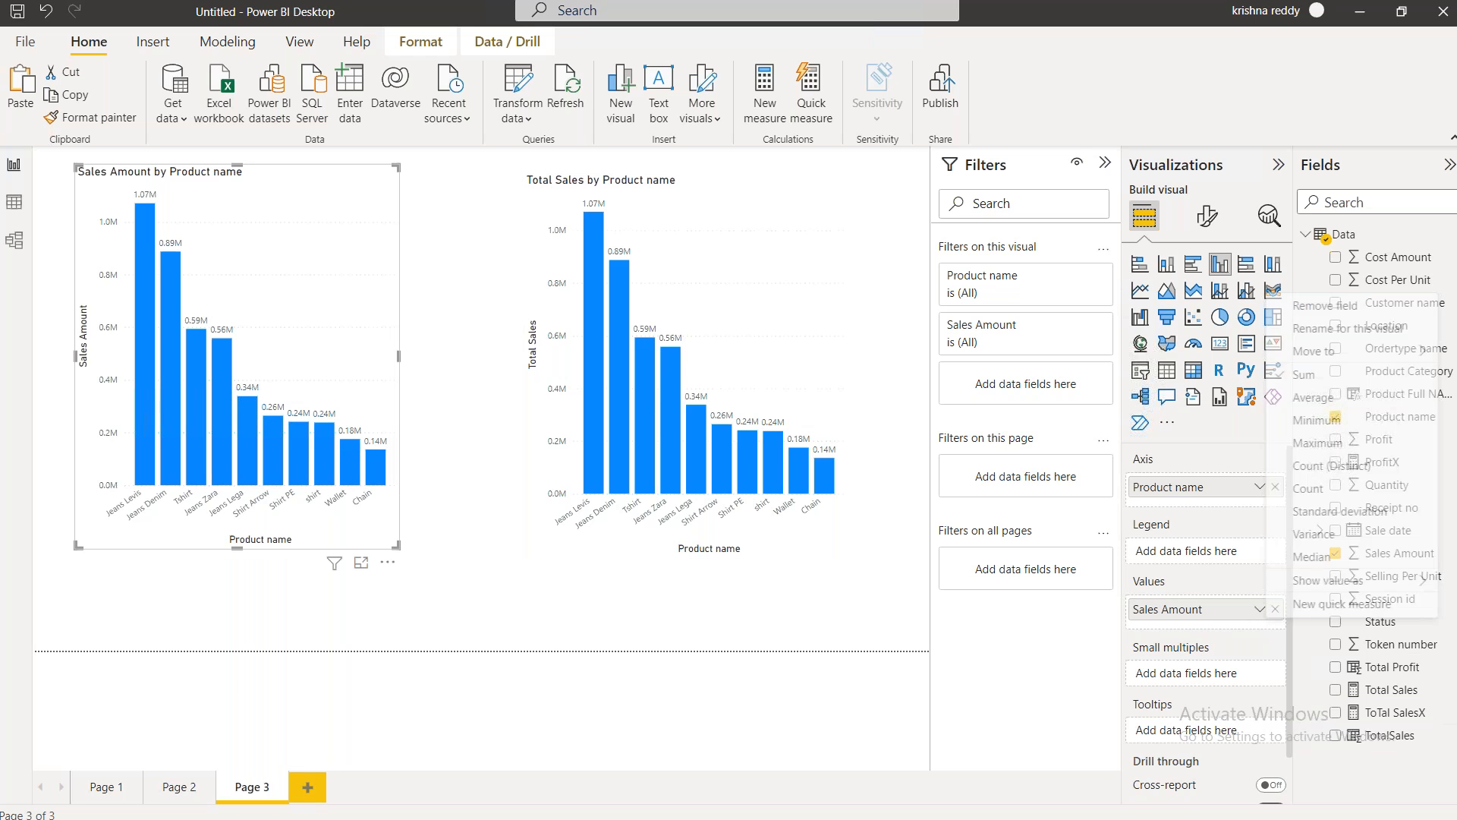
click(739, 347)
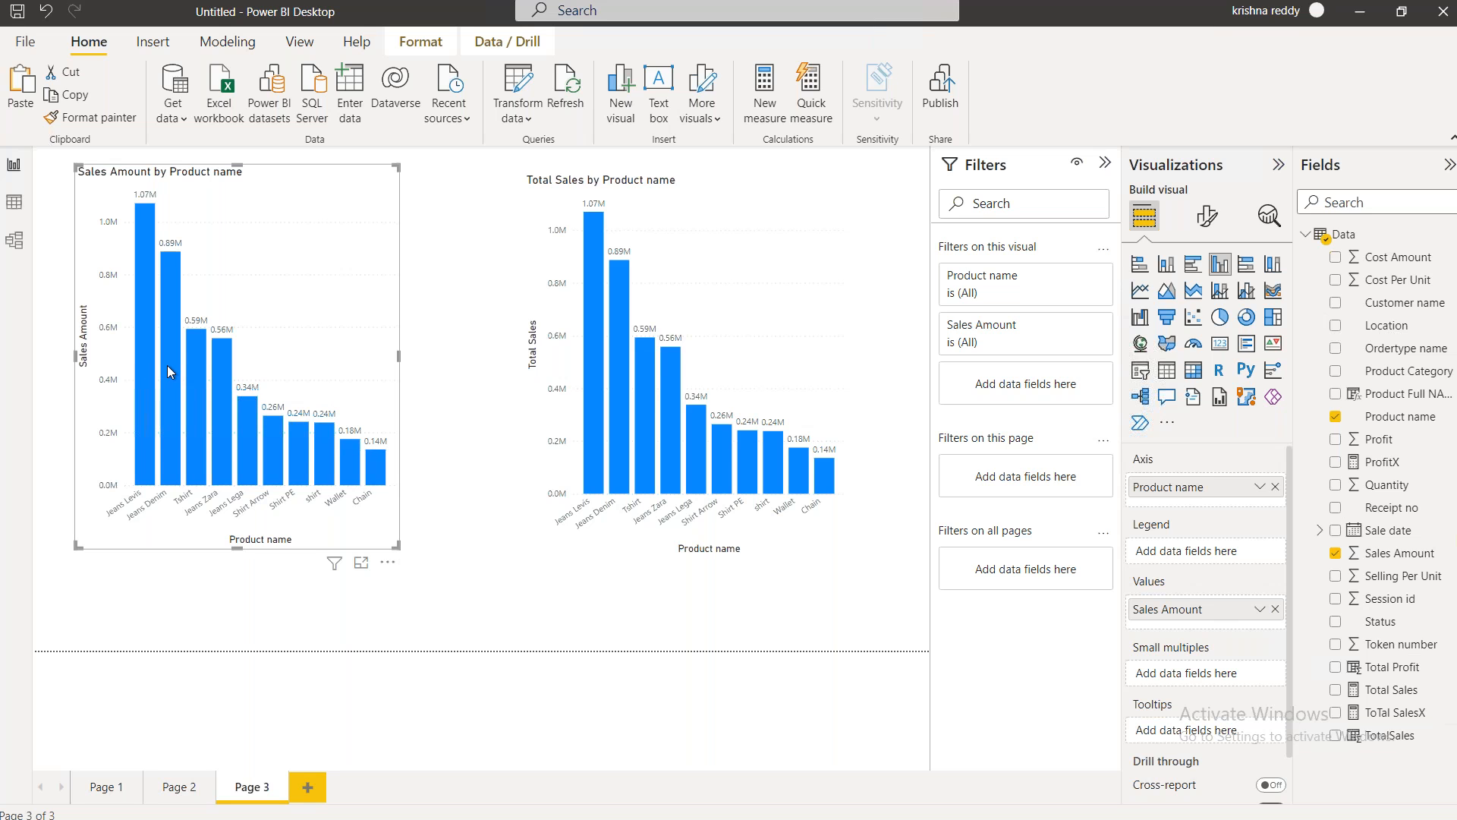
Compare the product columns in both charts and review the Total Sales measure's formula
mouse_move(167, 366)
click(735, 384)
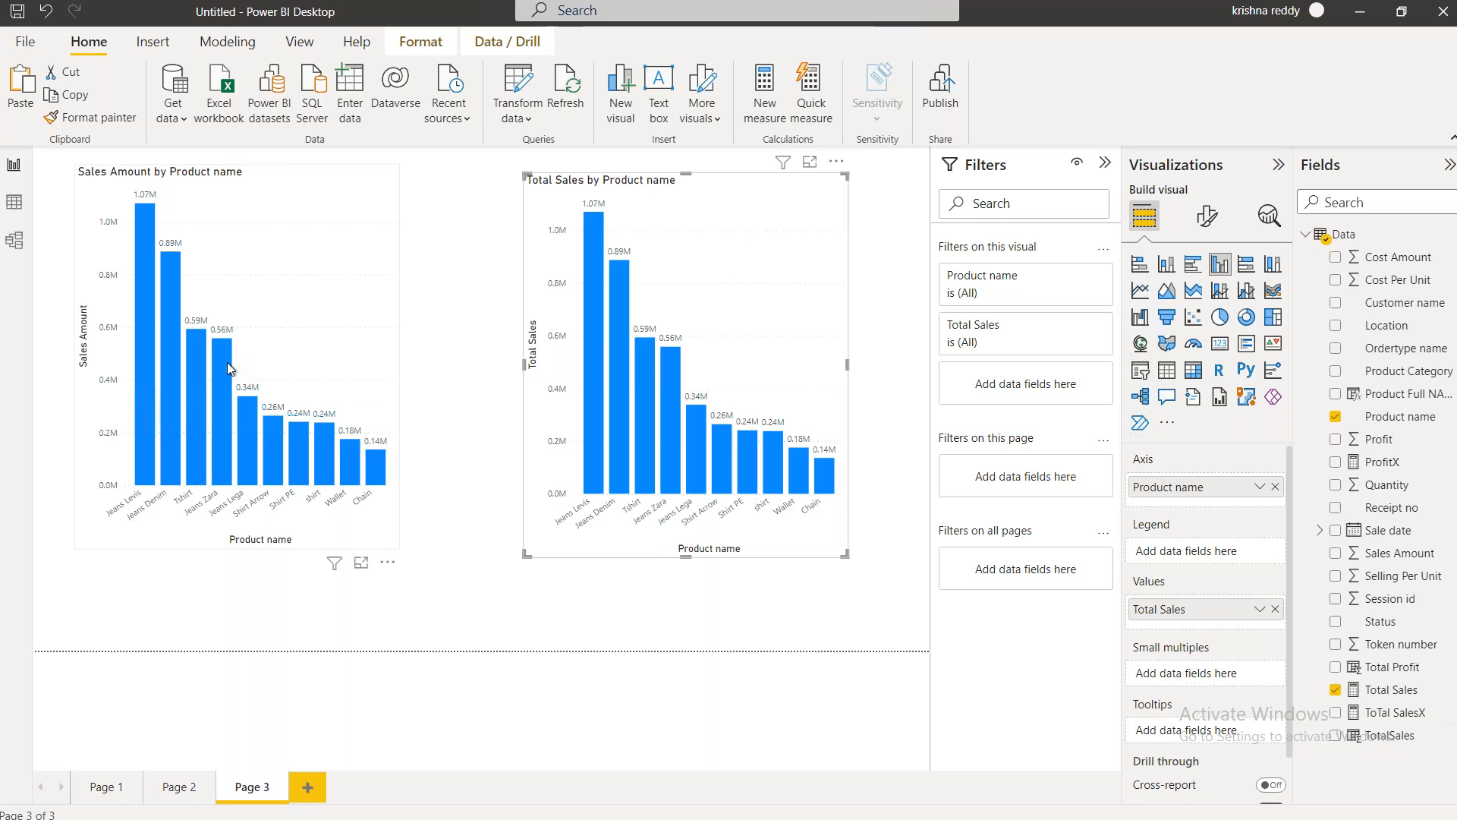
mouse_move(671, 433)
click(1391, 691)
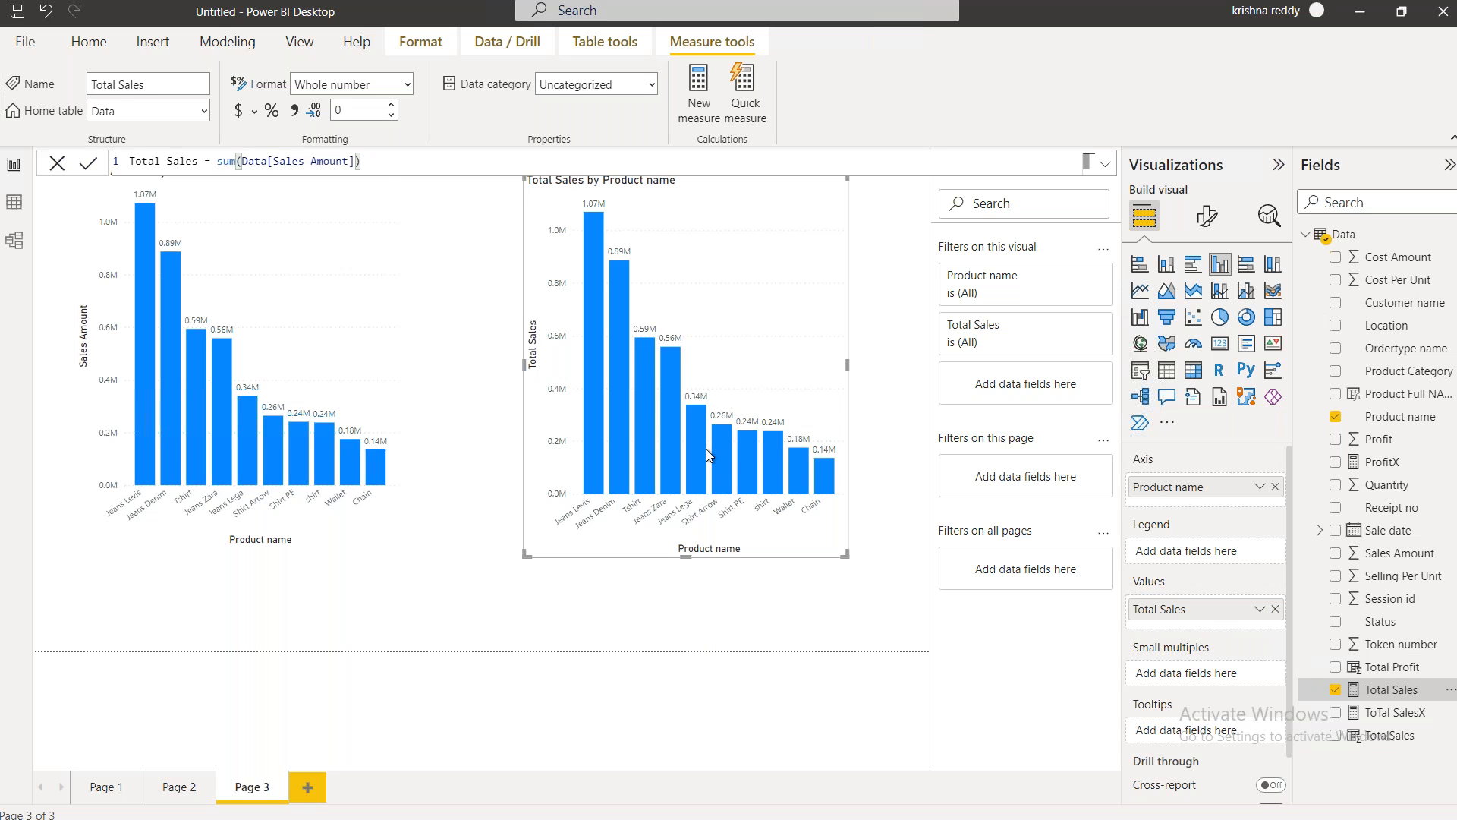
mouse_move(706, 448)
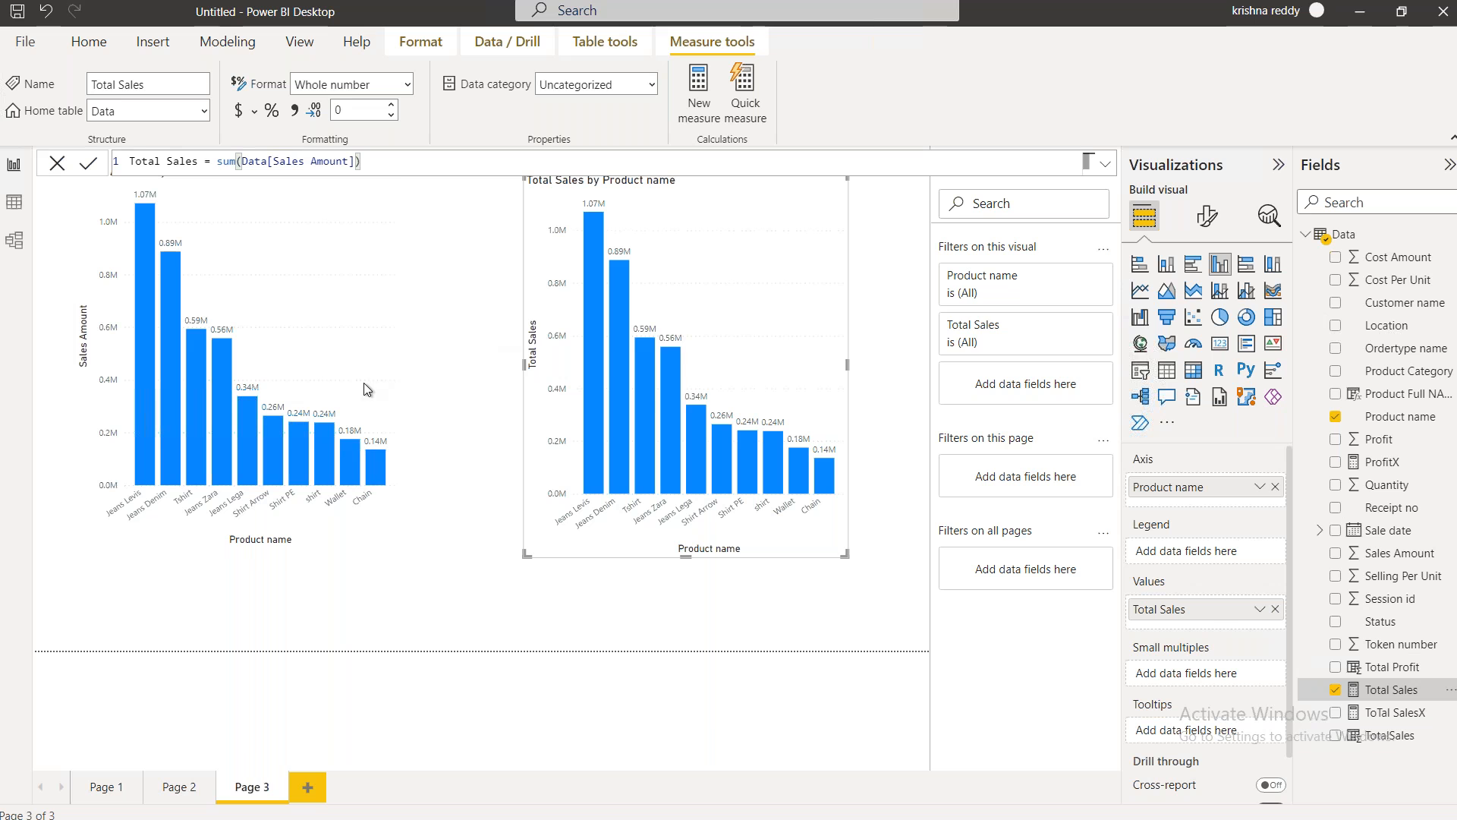
click(317, 340)
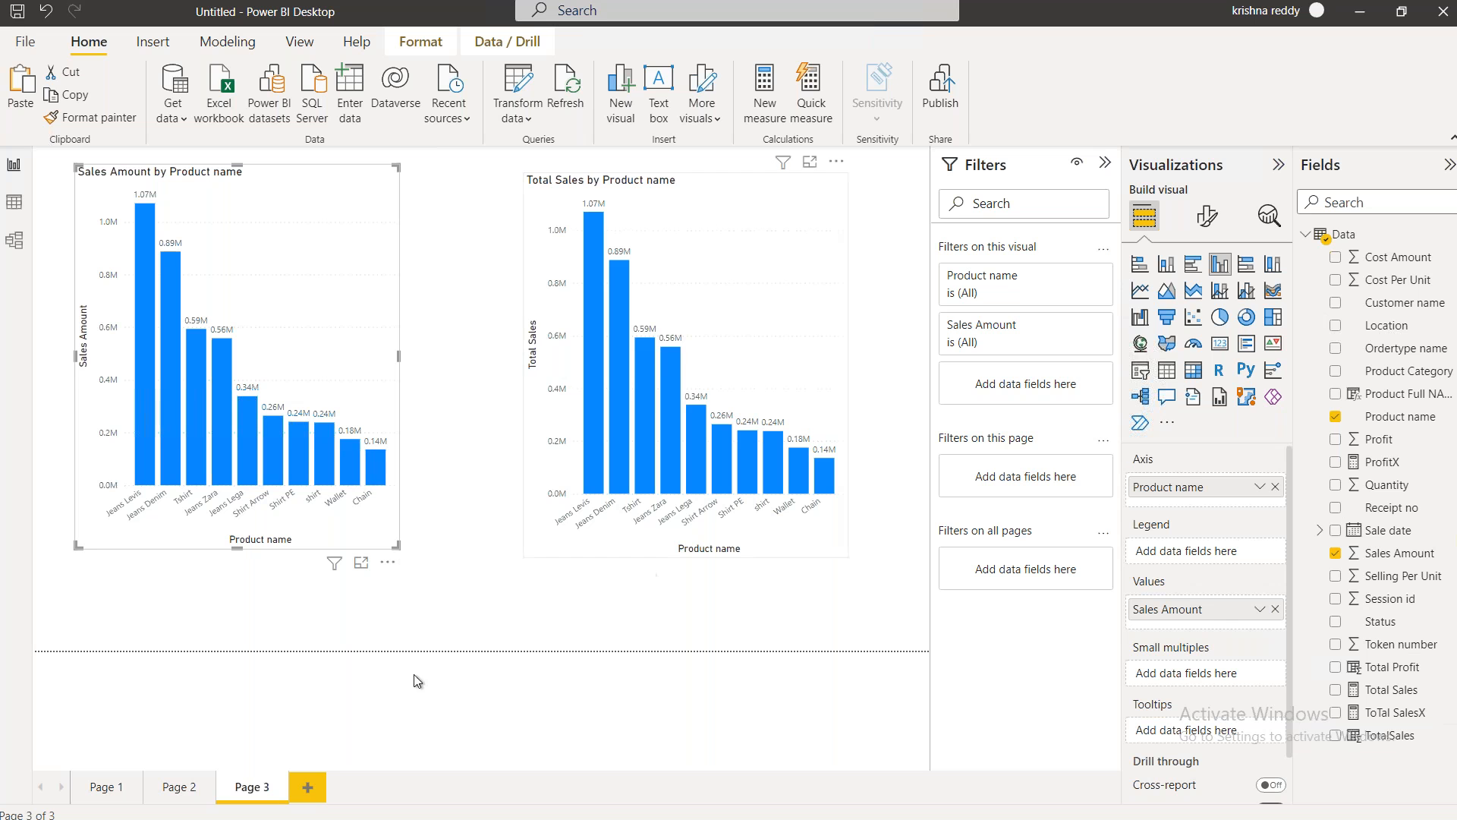
Revisit the cards on Page 2 and examine the unit price, quantity, amount and calculated columns in the Data table
click(174, 789)
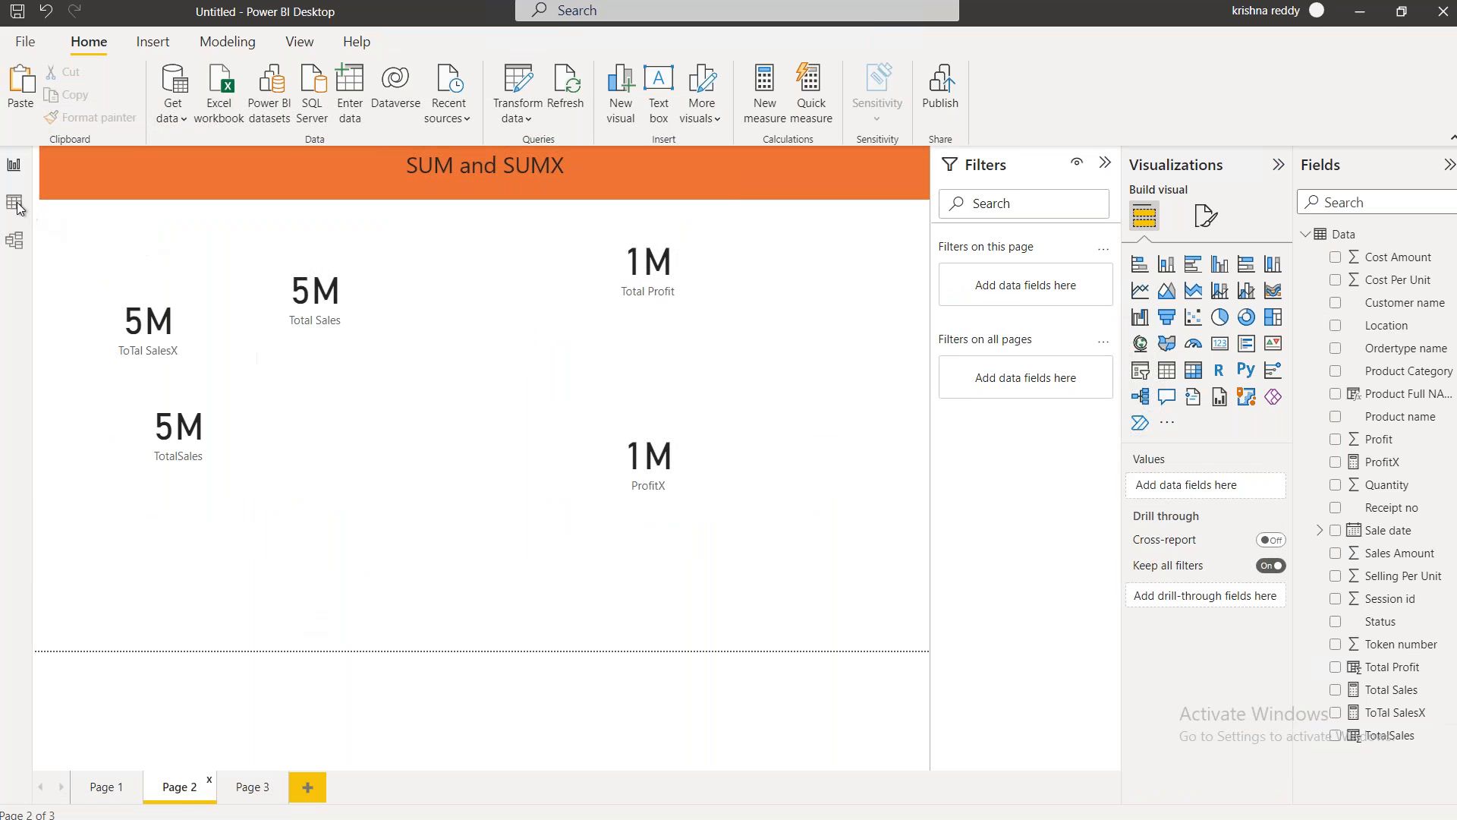
click(15, 205)
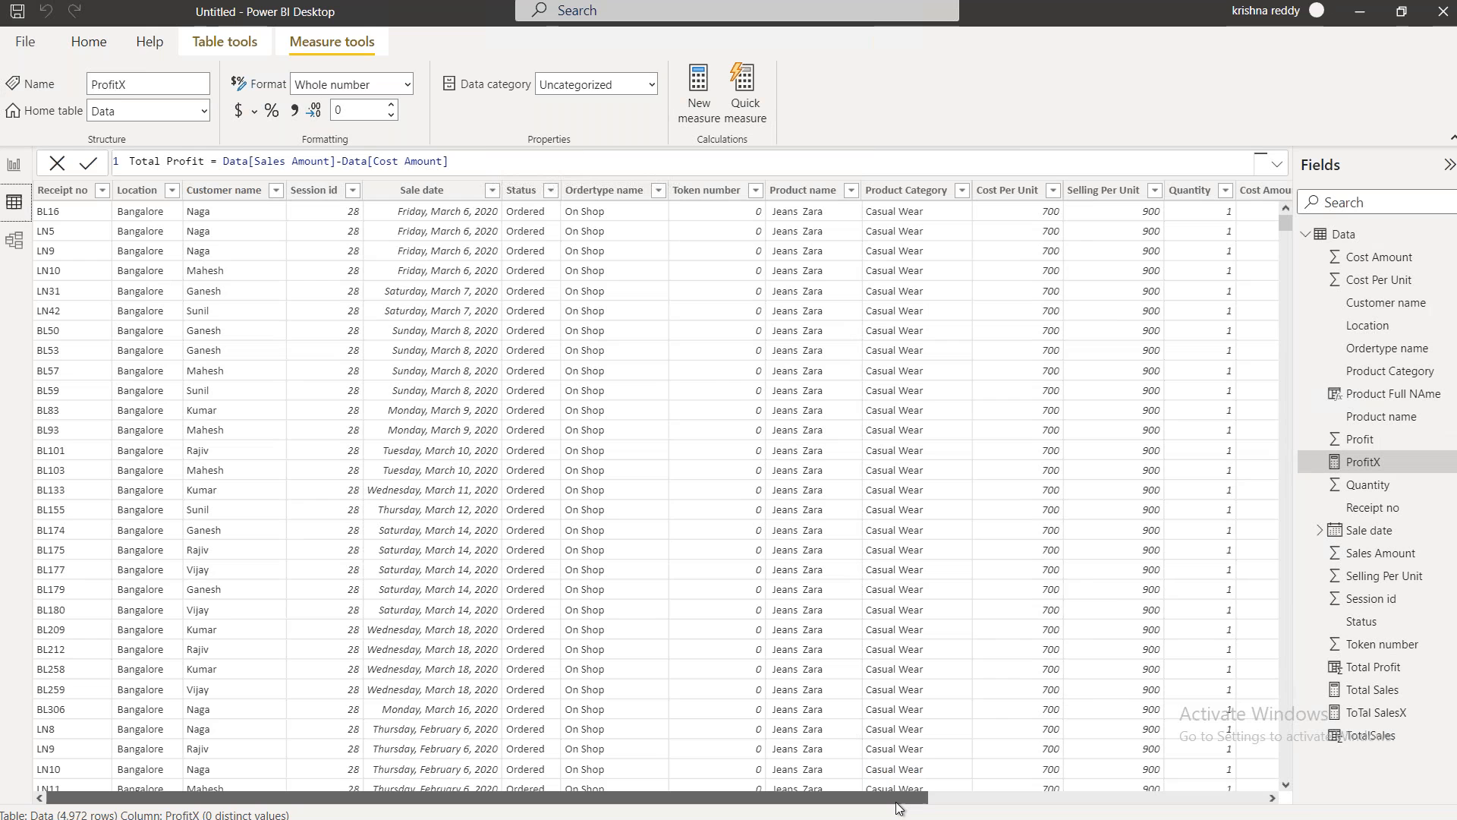
scroll(900, 796, right, 1)
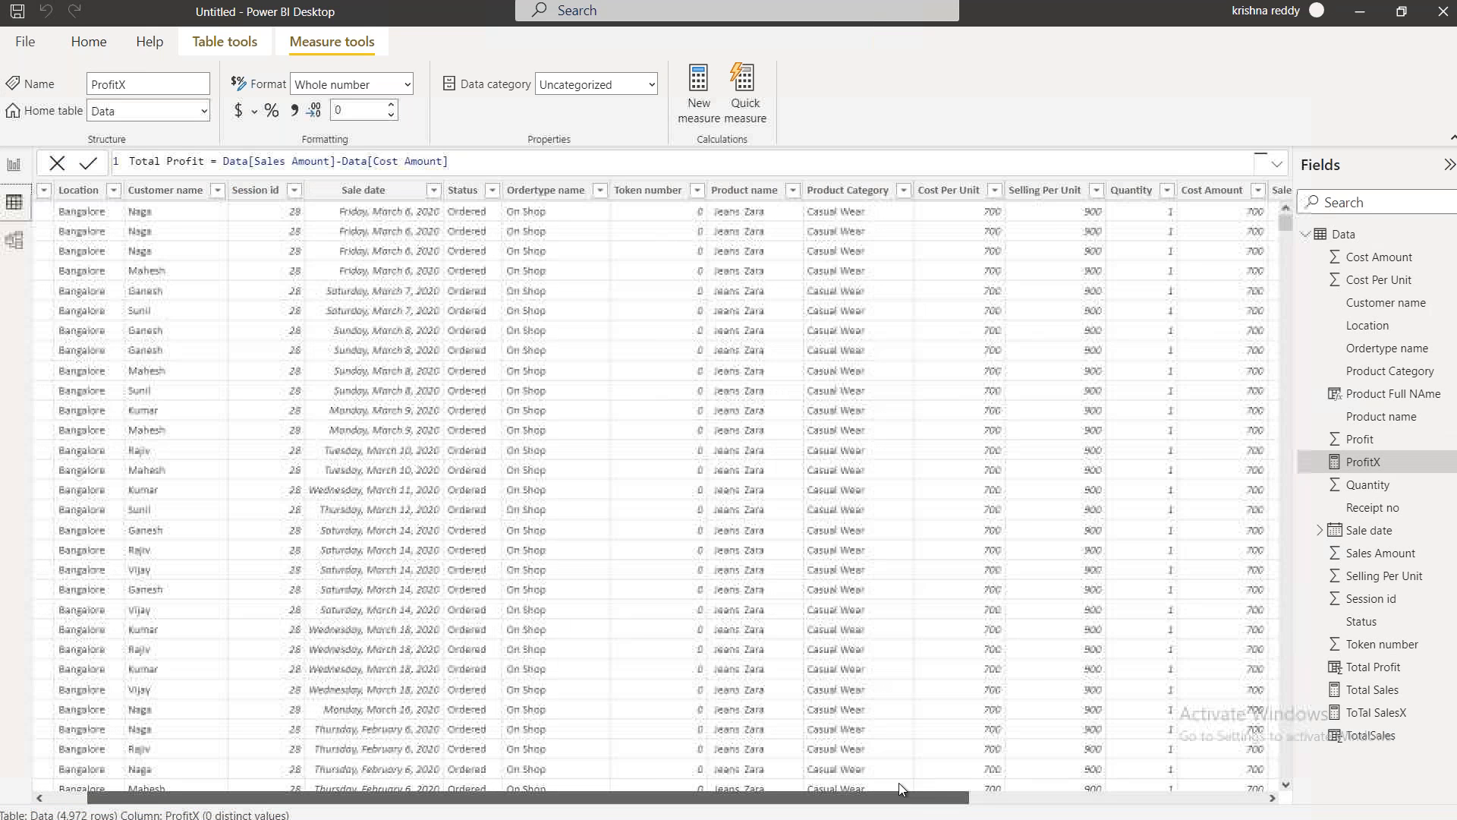
drag(1023, 203, 1025, 204)
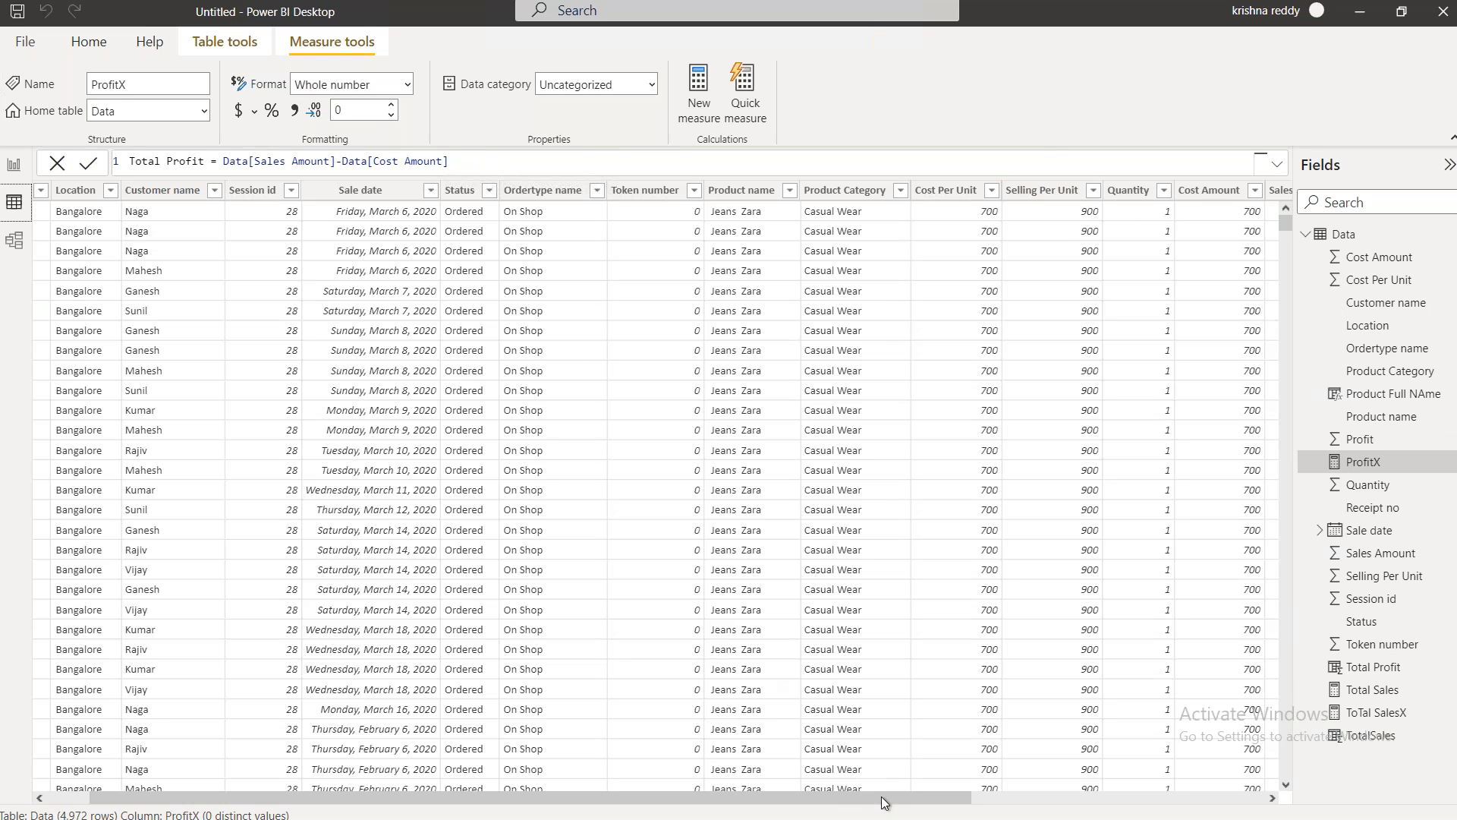
drag(1114, 819, 1184, 819)
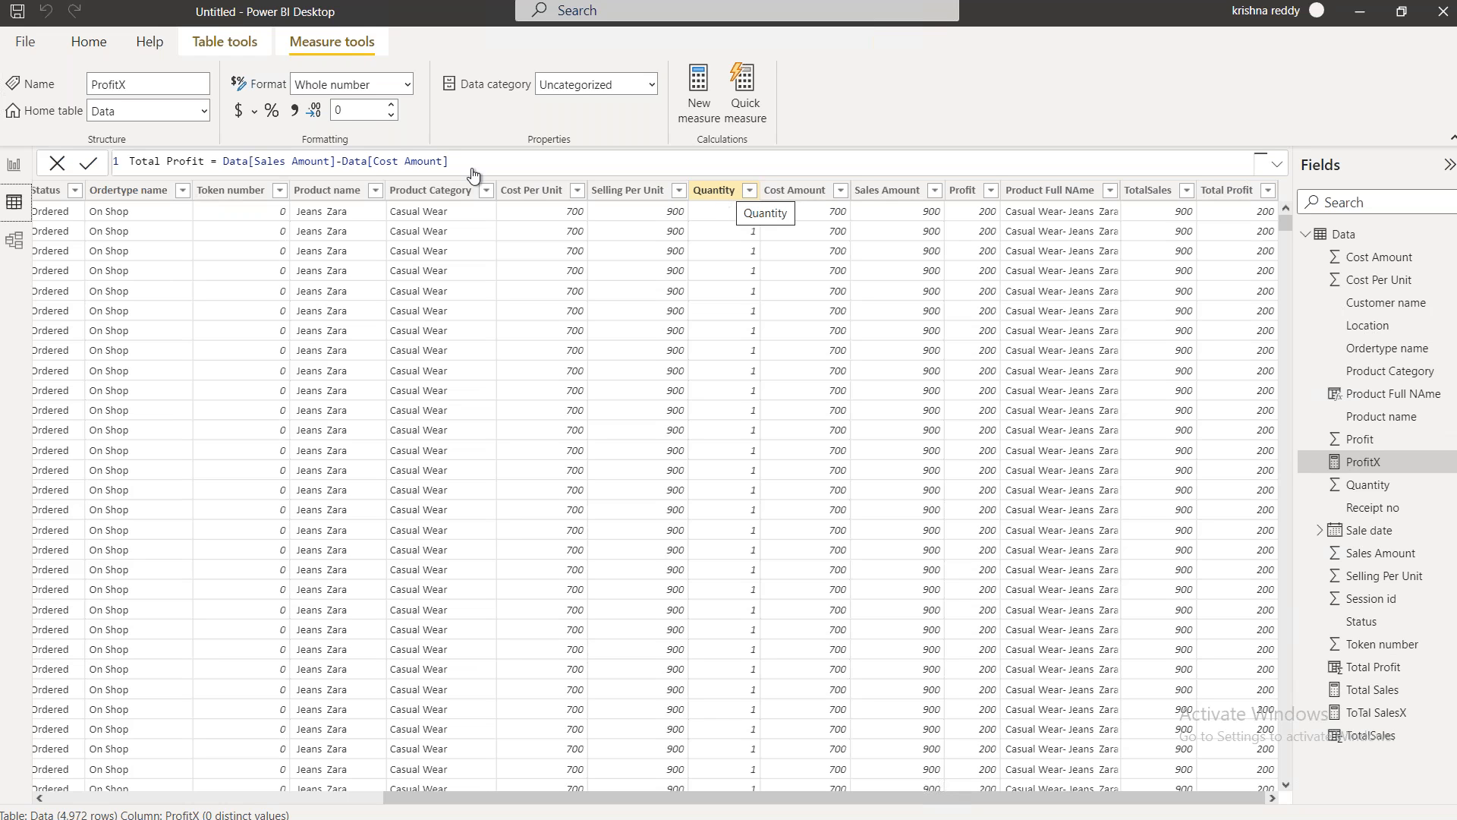
Return to the report, create a new measure in the Data table, and begin its formula with SUM( to bring up the function's syntax
click(15, 166)
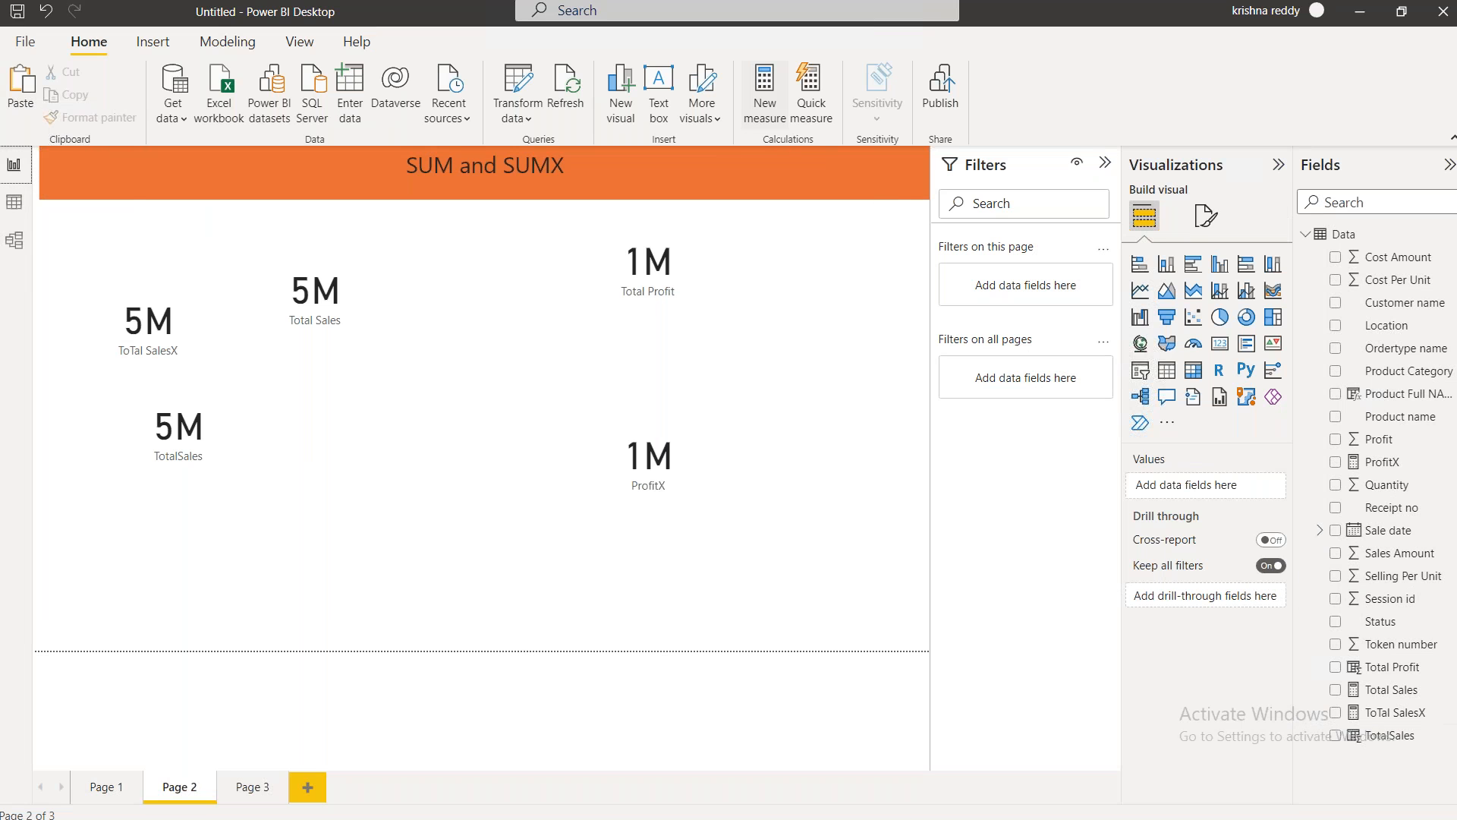
click(814, 115)
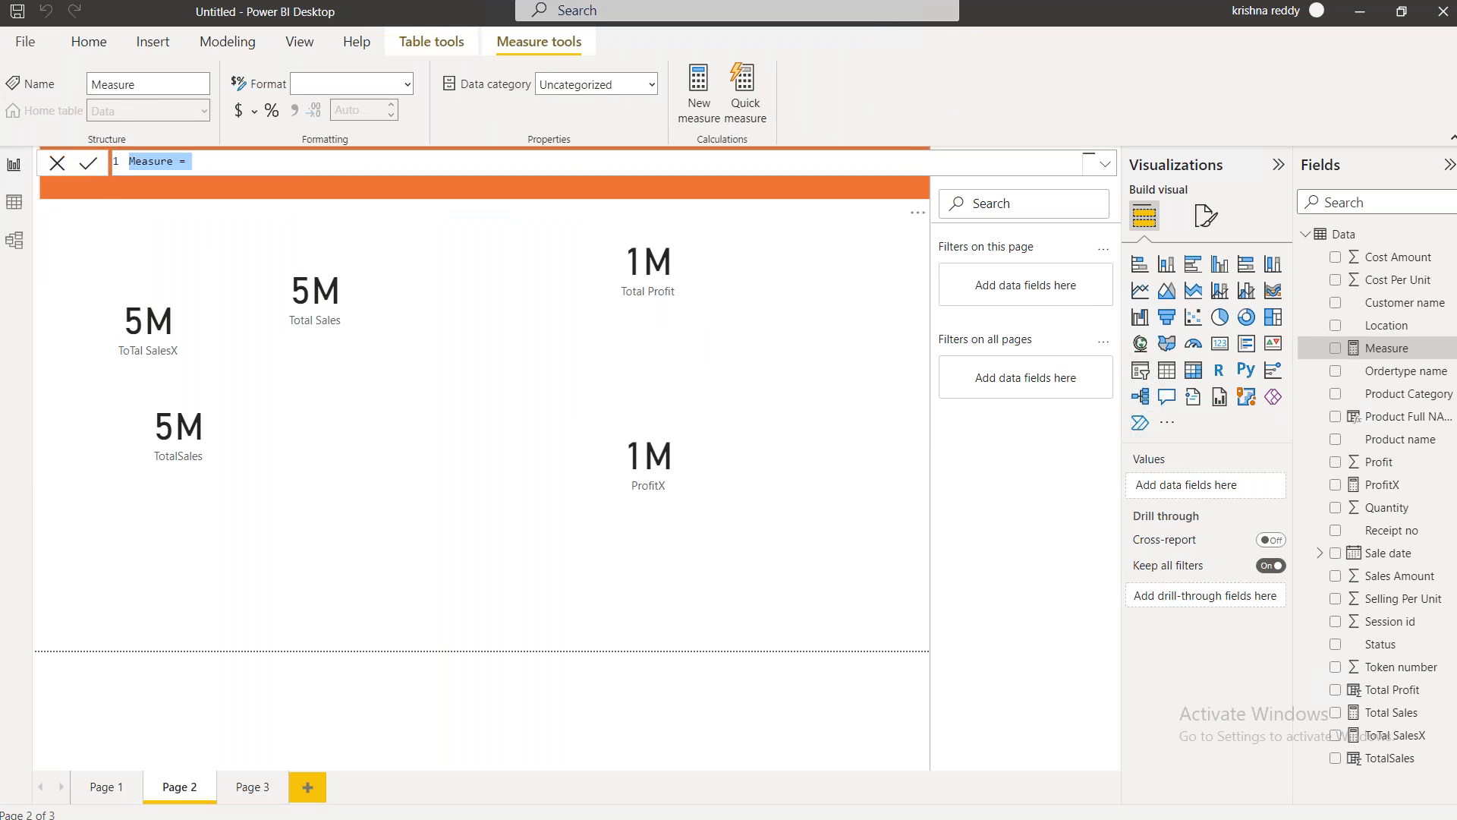
key(Left)
key(Right)
key(Right)
key(Right)
key(Right)
key(Right)
key(Right)
key(Right)
key(Right)
key(Right)
key(Right)
text(sum)
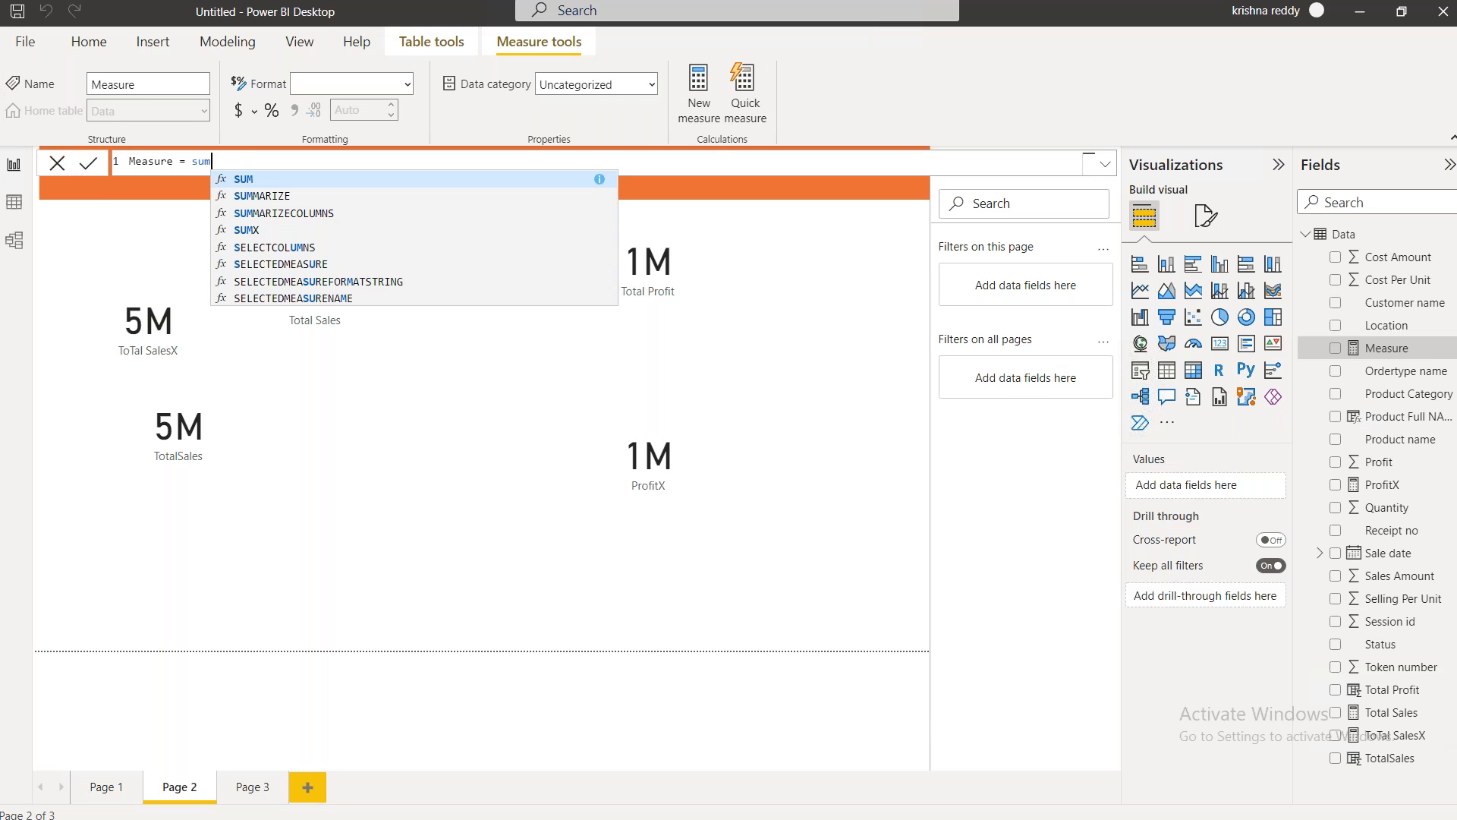
text(()
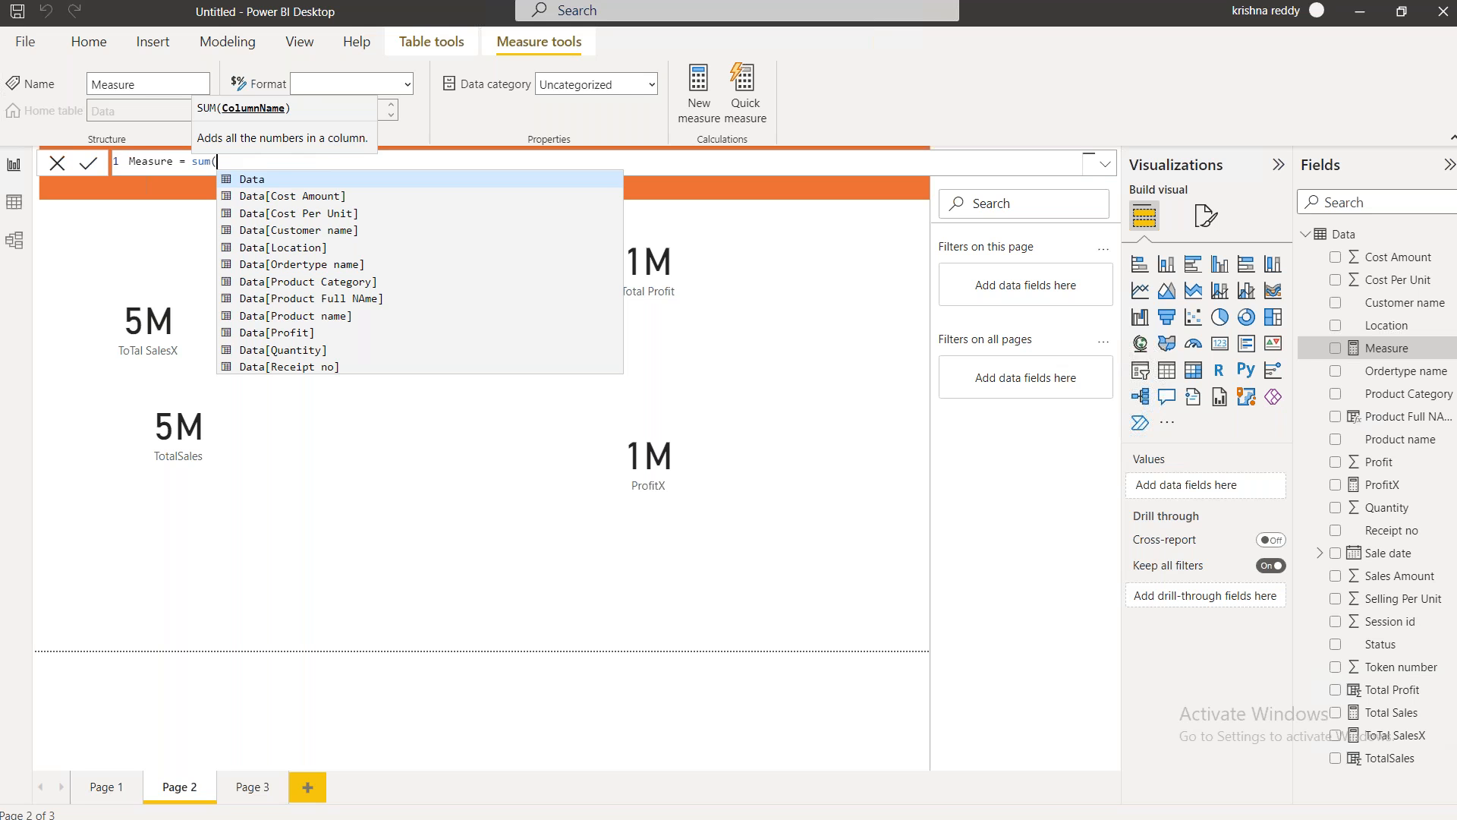
Change the function in the new measure's formula to SUMX, check its arguments, and leave the formula as sumx
key(BackSpace)
text(x)
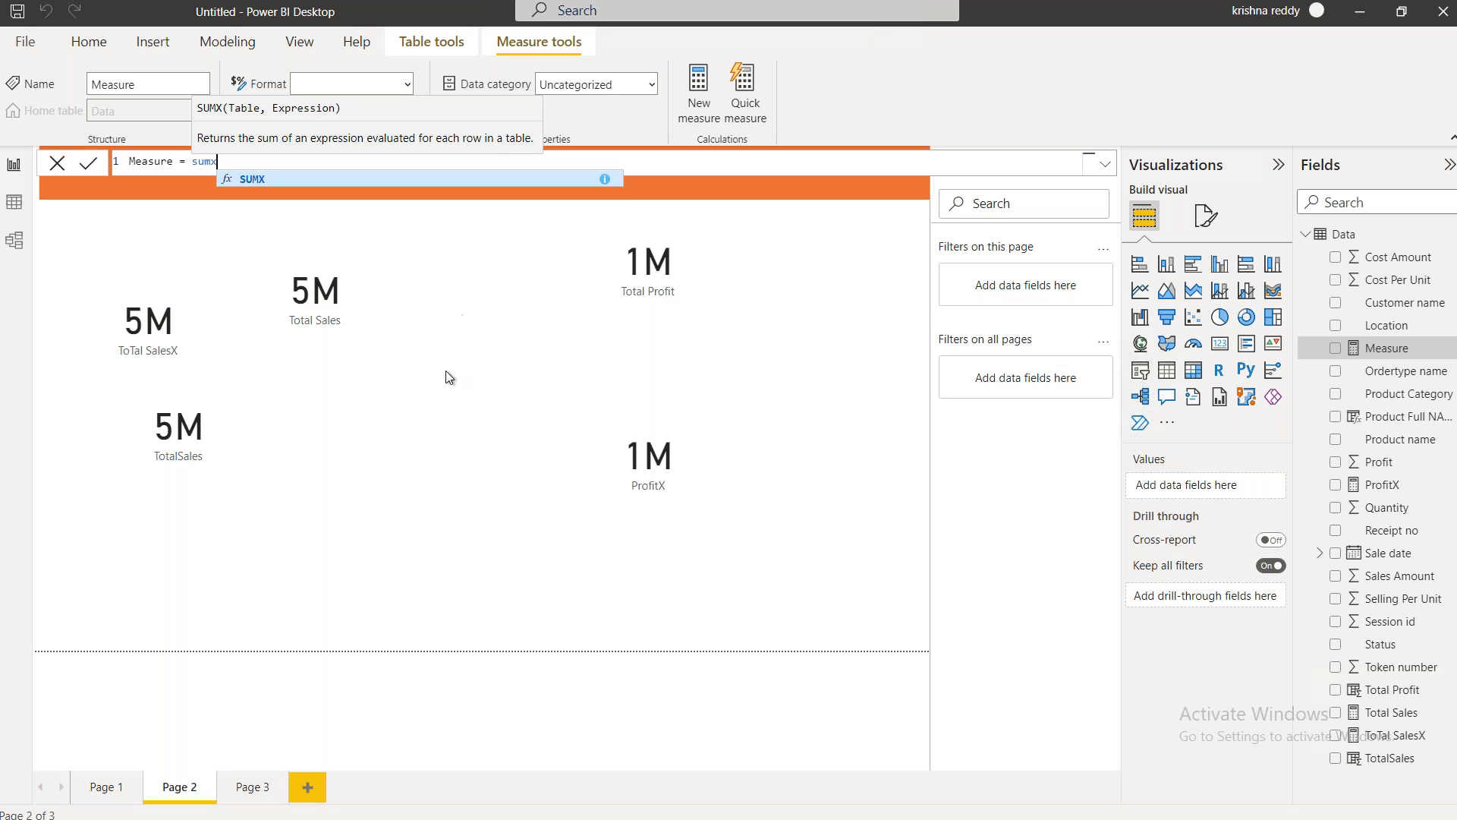
click(463, 326)
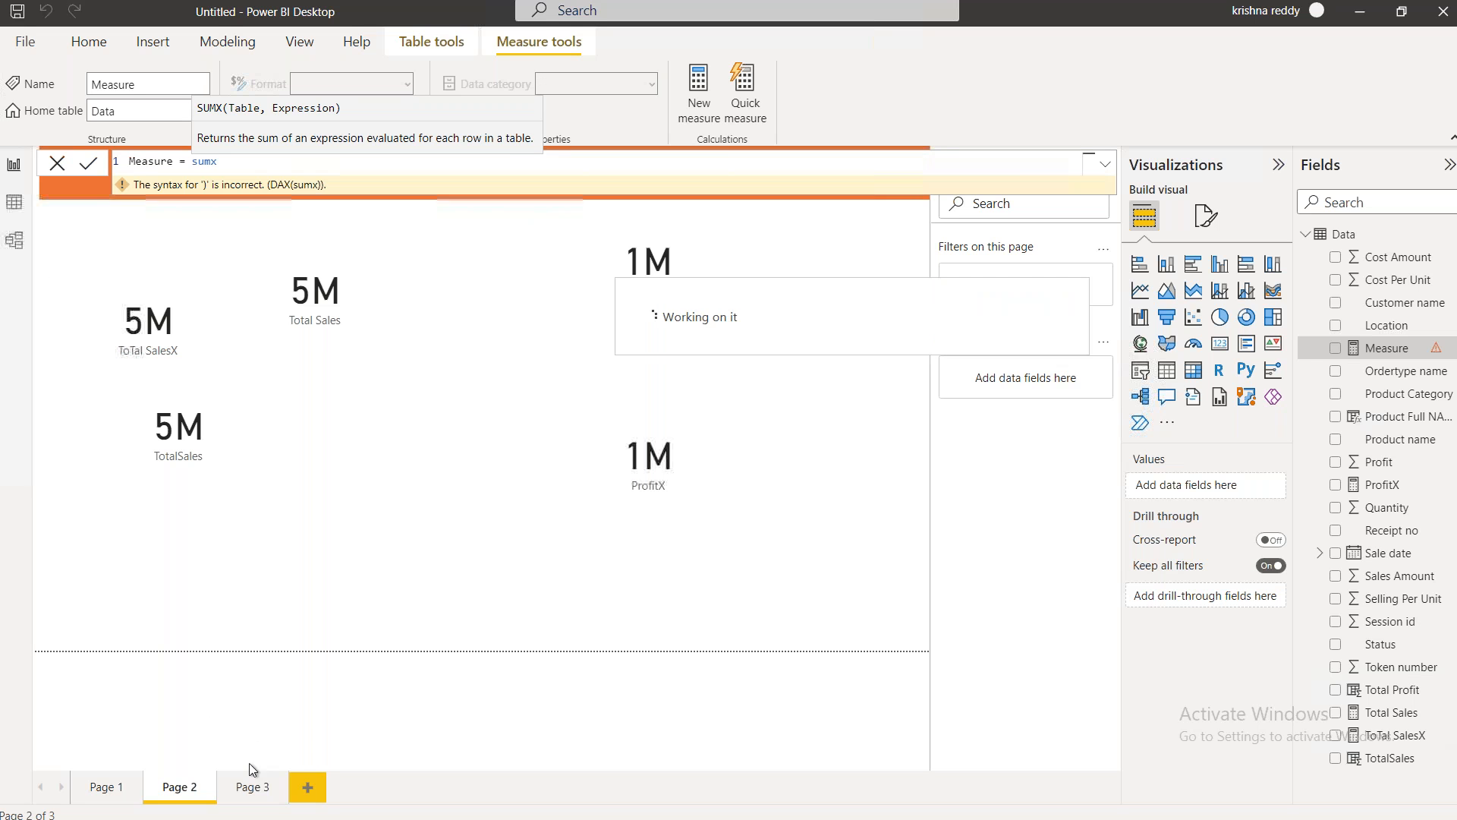
Add a fourth report page and close the formula editing of the new measure
click(307, 790)
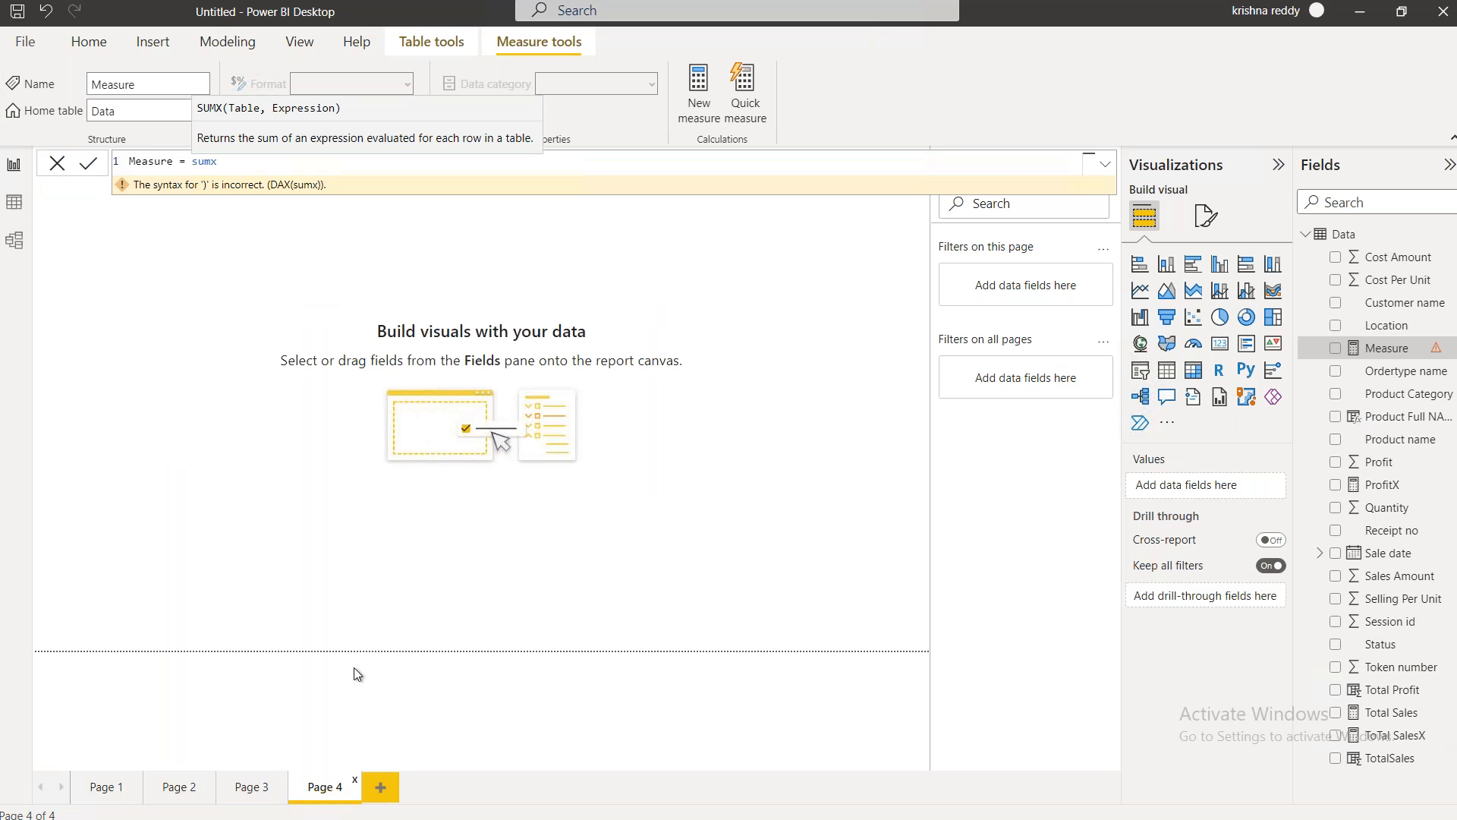
click(55, 166)
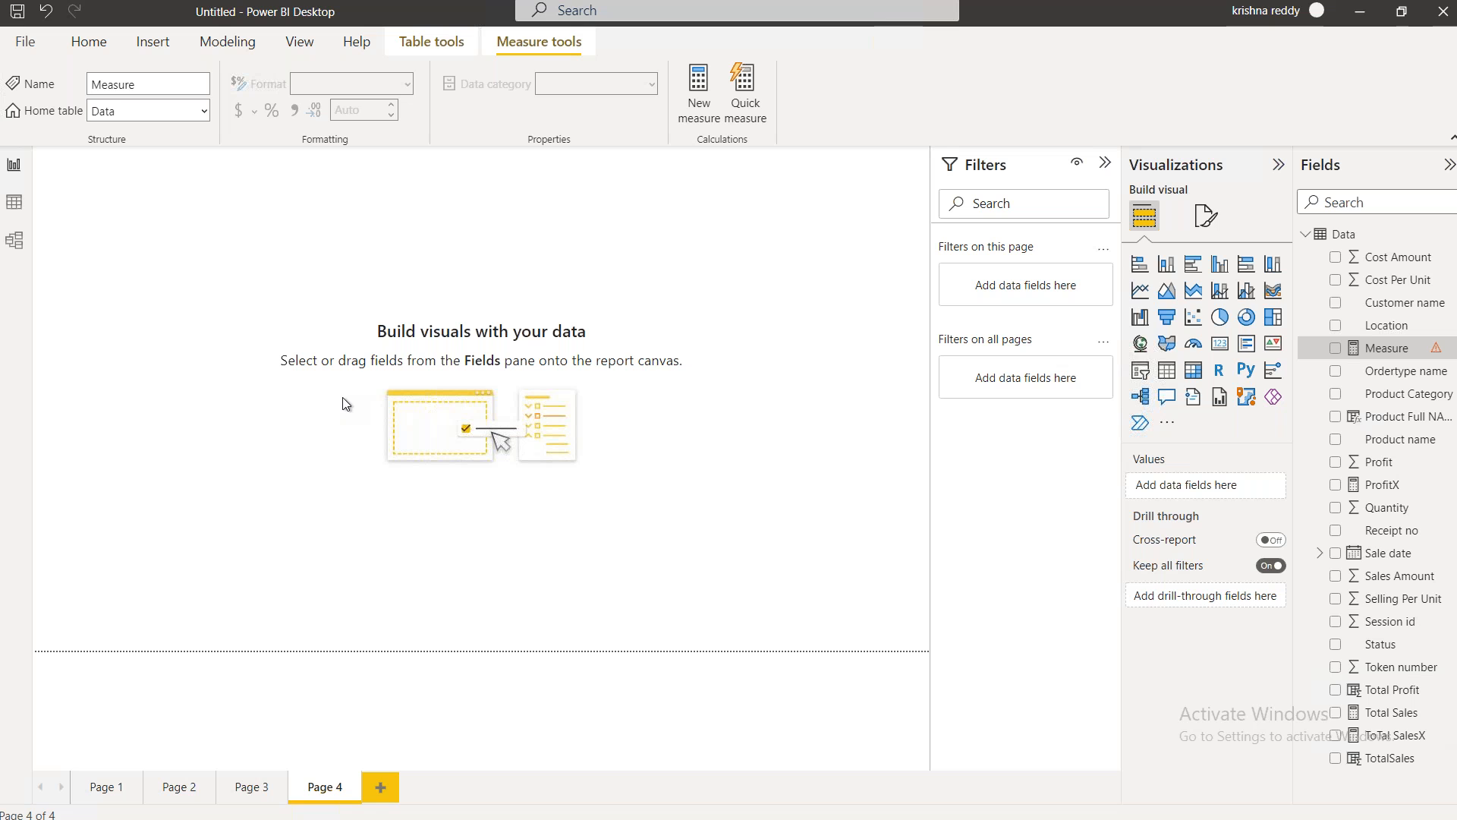
mouse_move(719, 2)
click(15, 778)
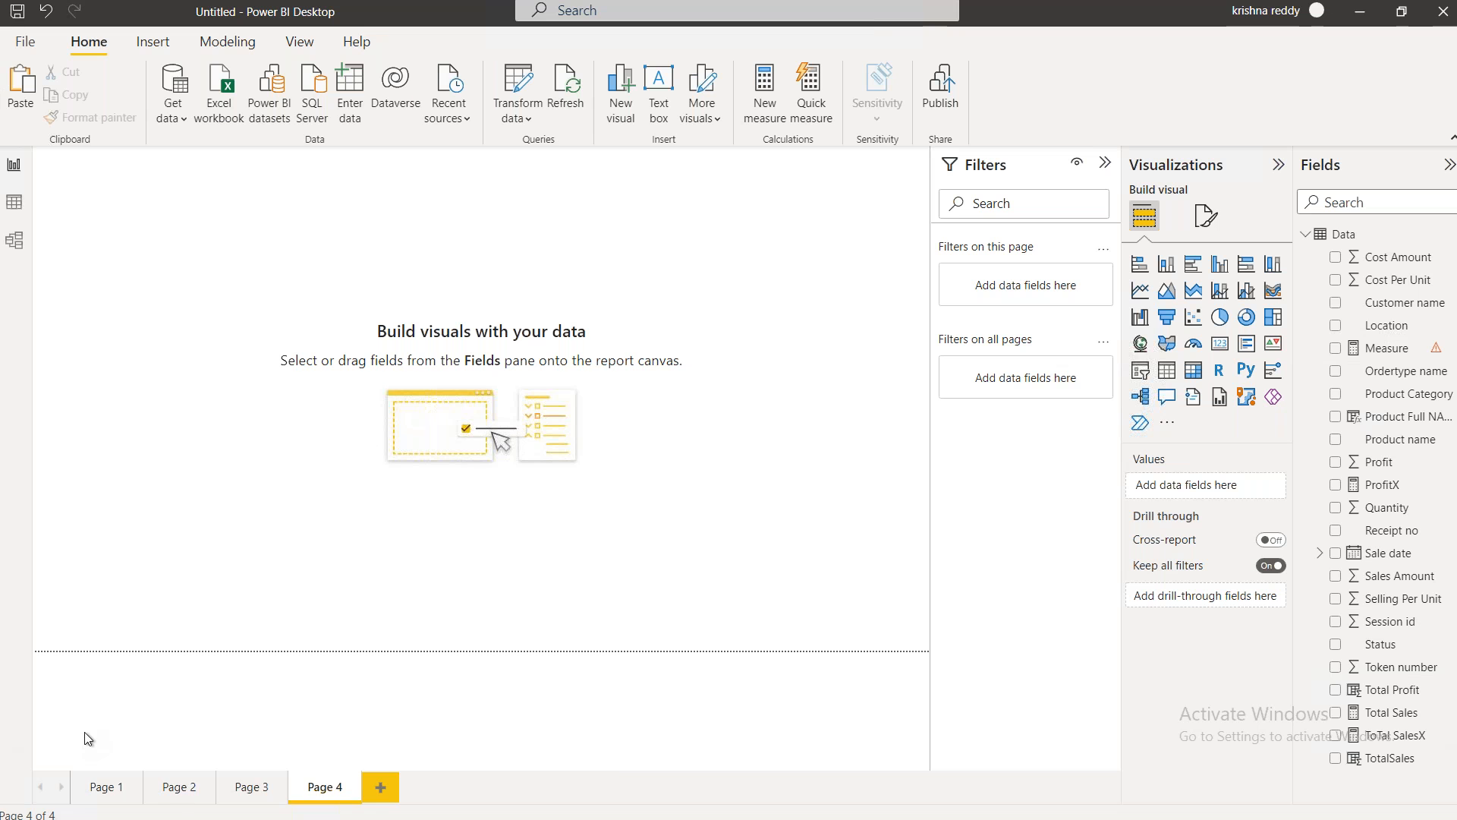
key(super)
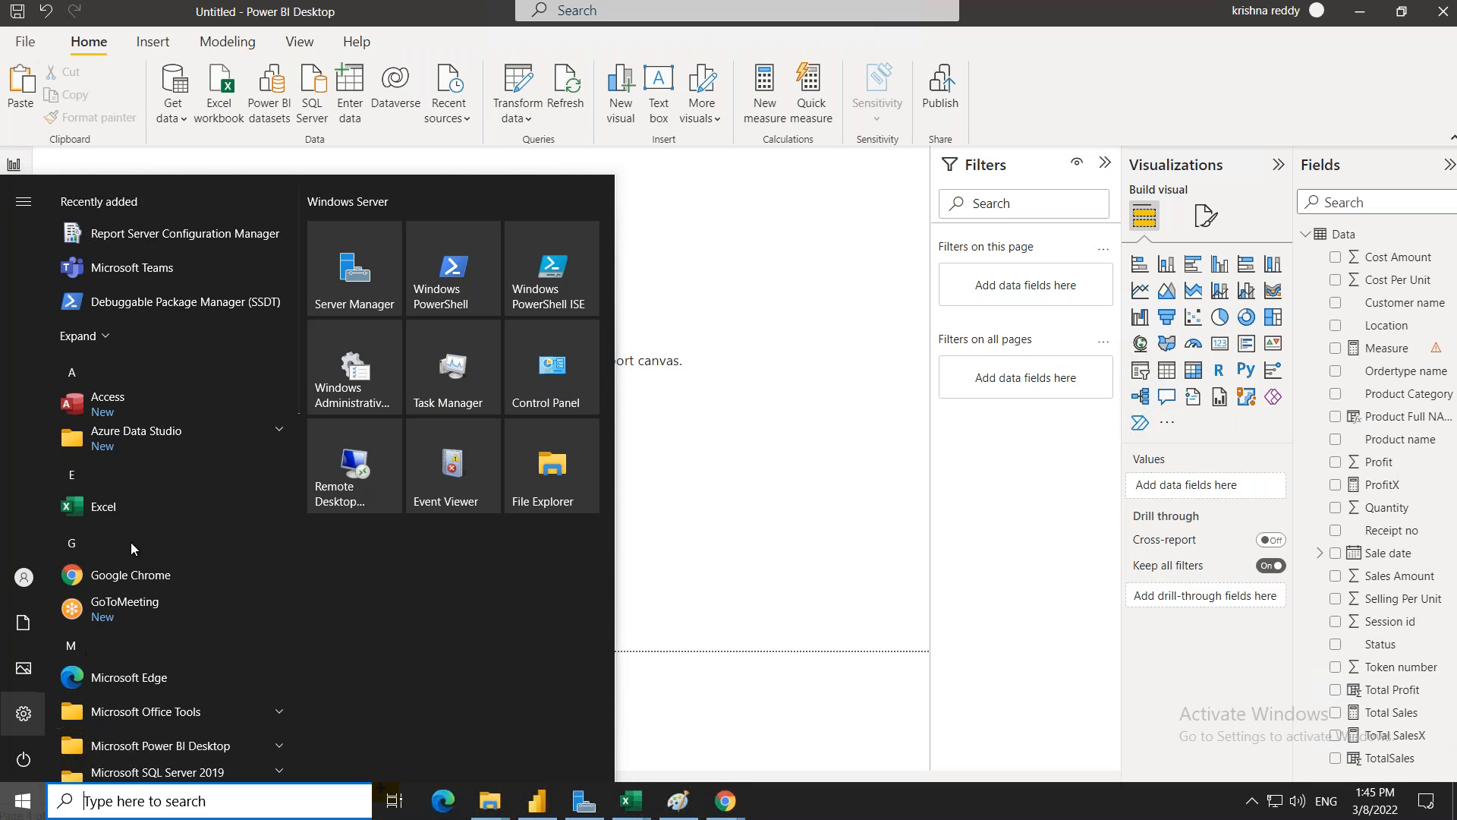
click(854, 534)
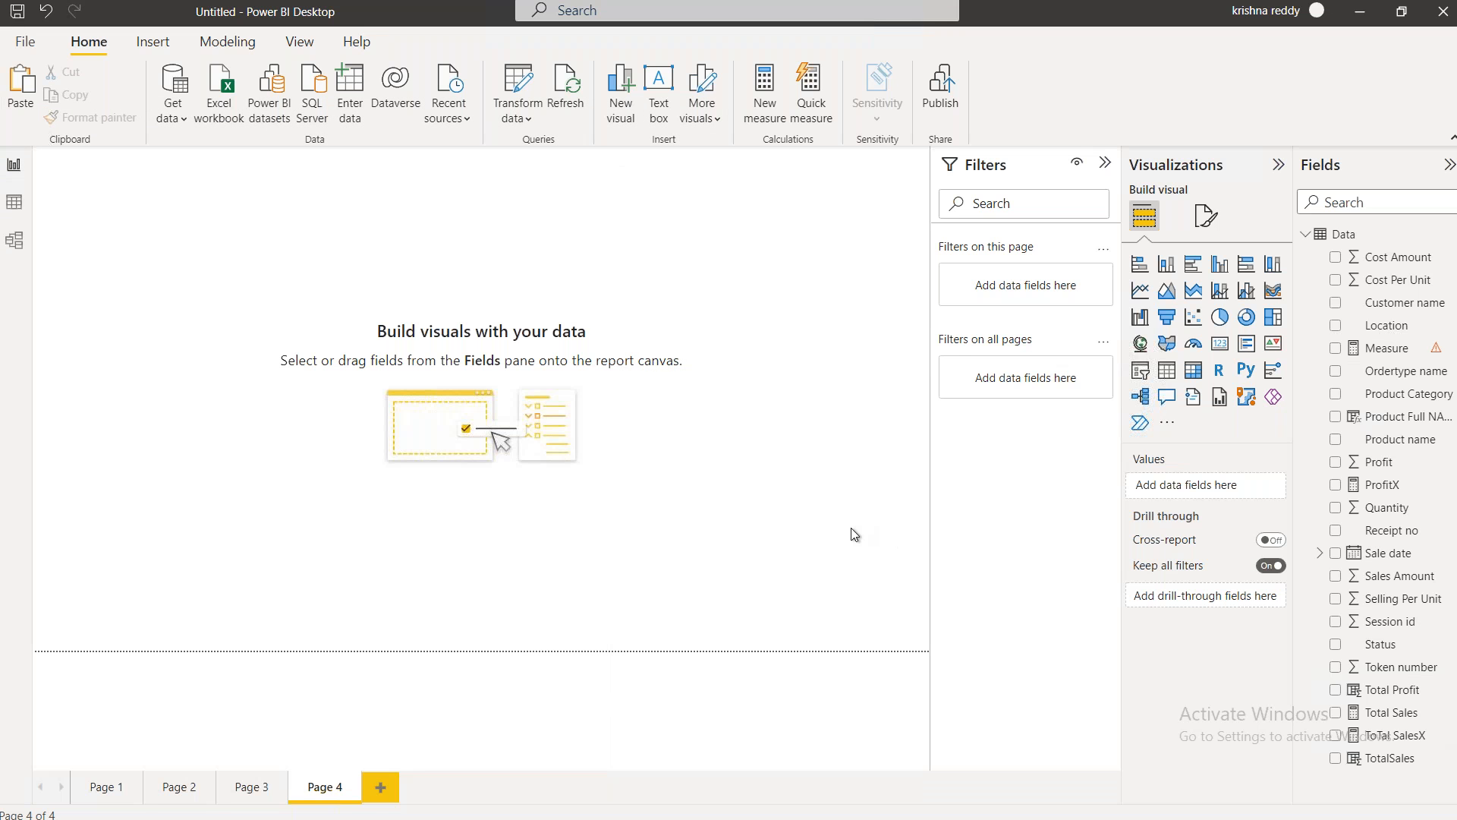
click(1340, 352)
key(super)
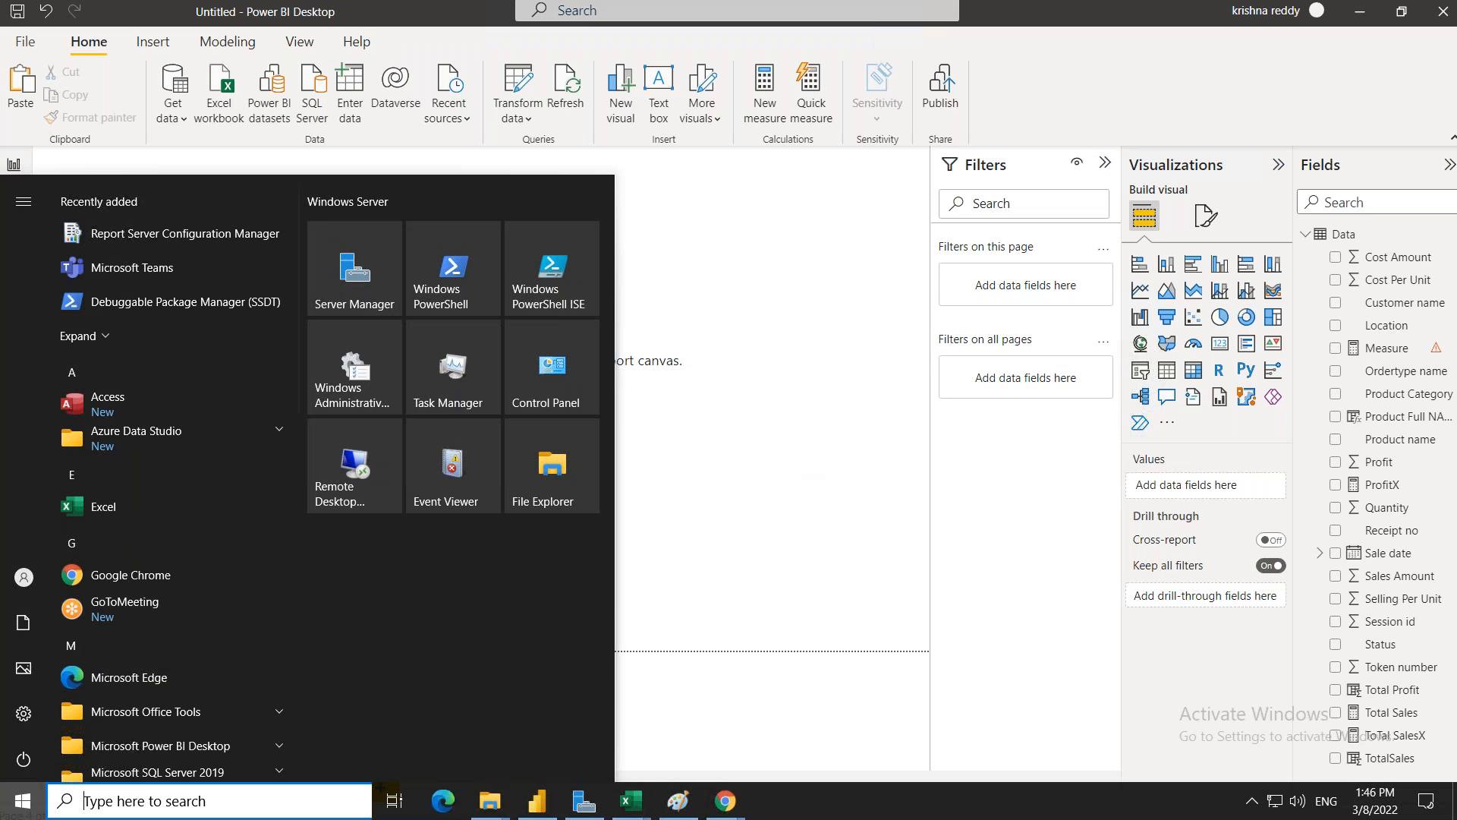
click(796, 459)
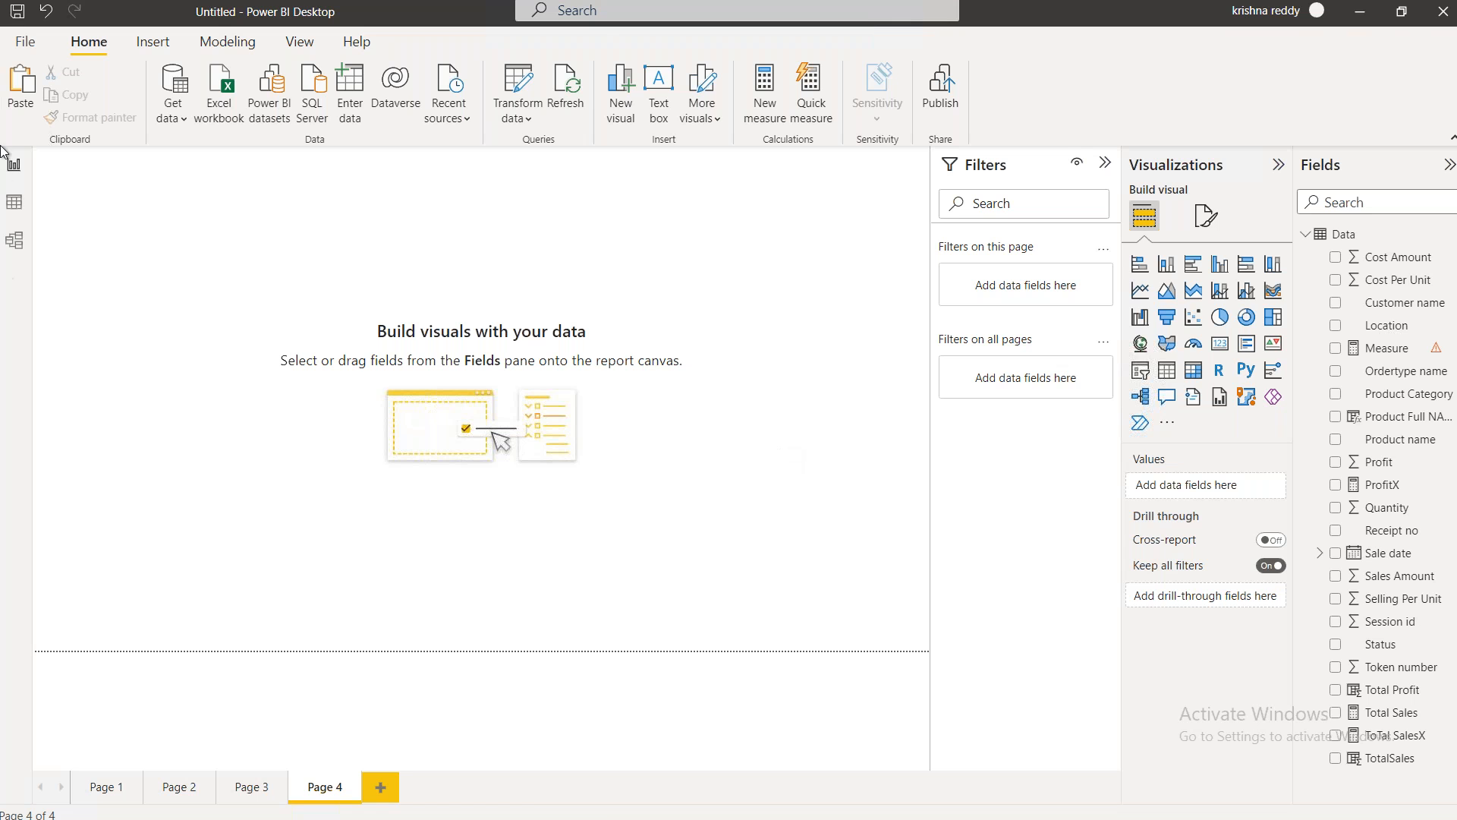
Examine the Total Profit formula and the calculated columns in the Data table, and return to the report
click(10, 199)
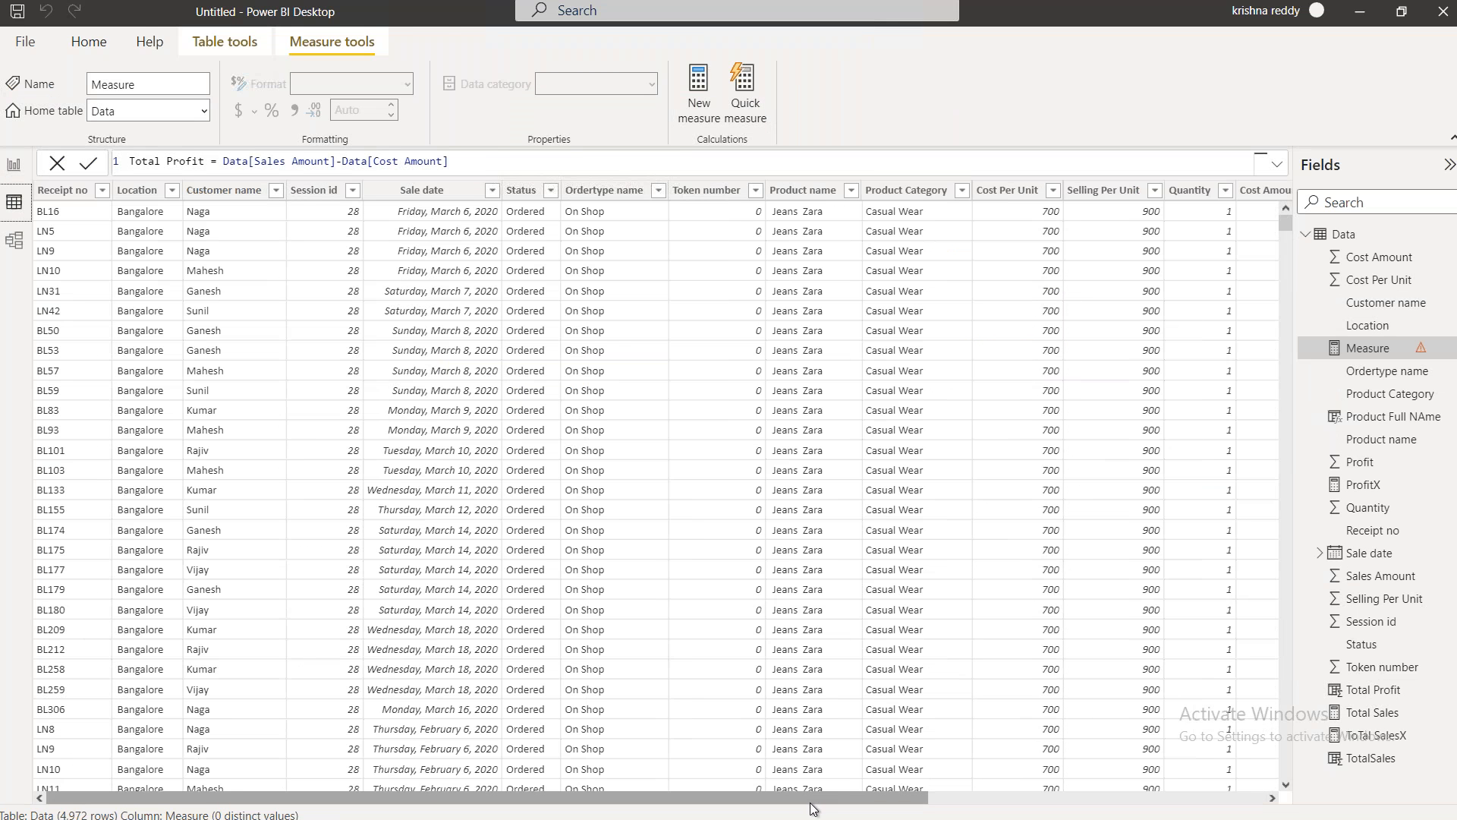
drag(835, 803, 1171, 803)
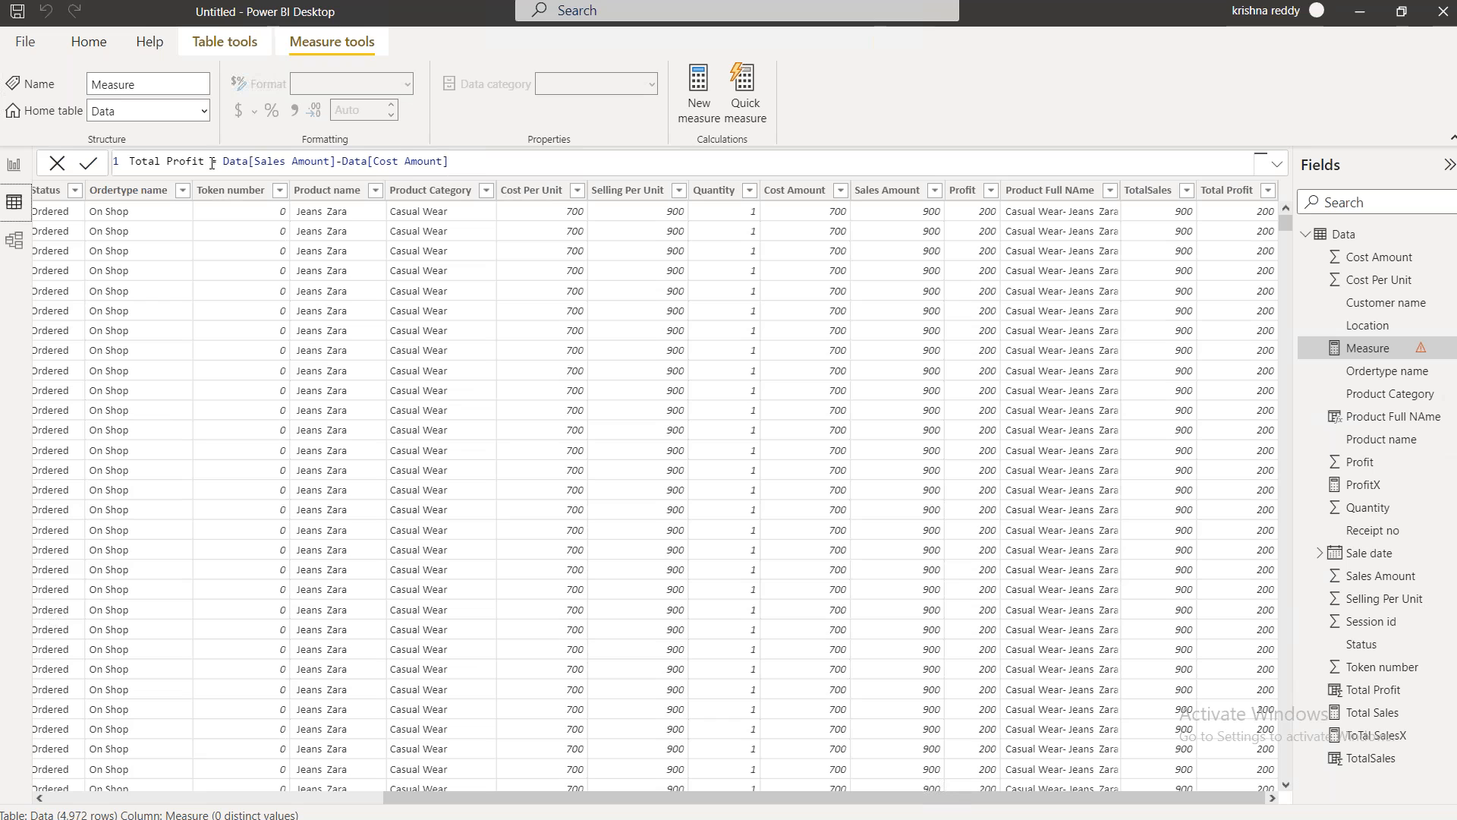
drag(222, 161, 499, 191)
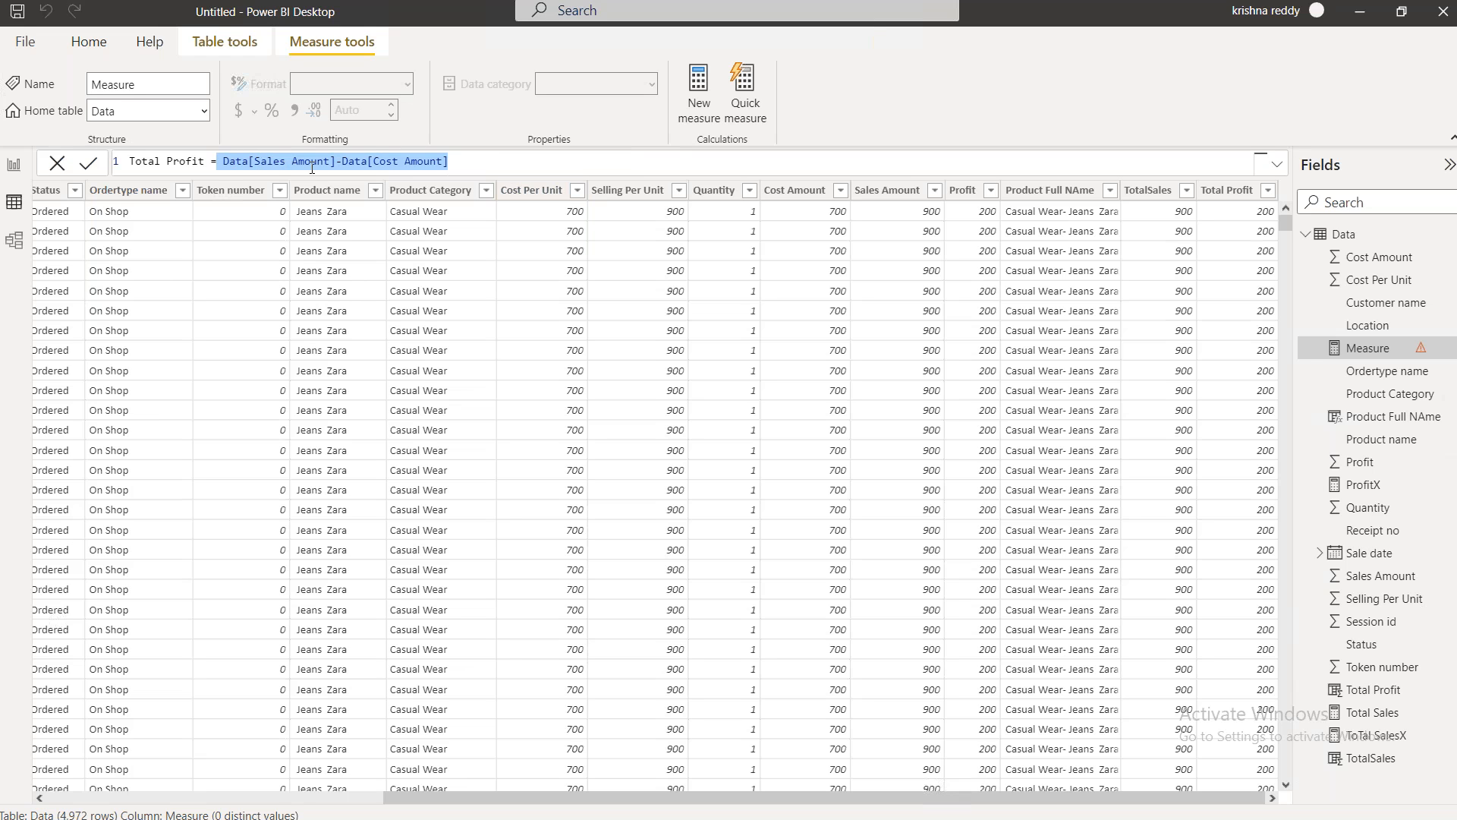
click(472, 166)
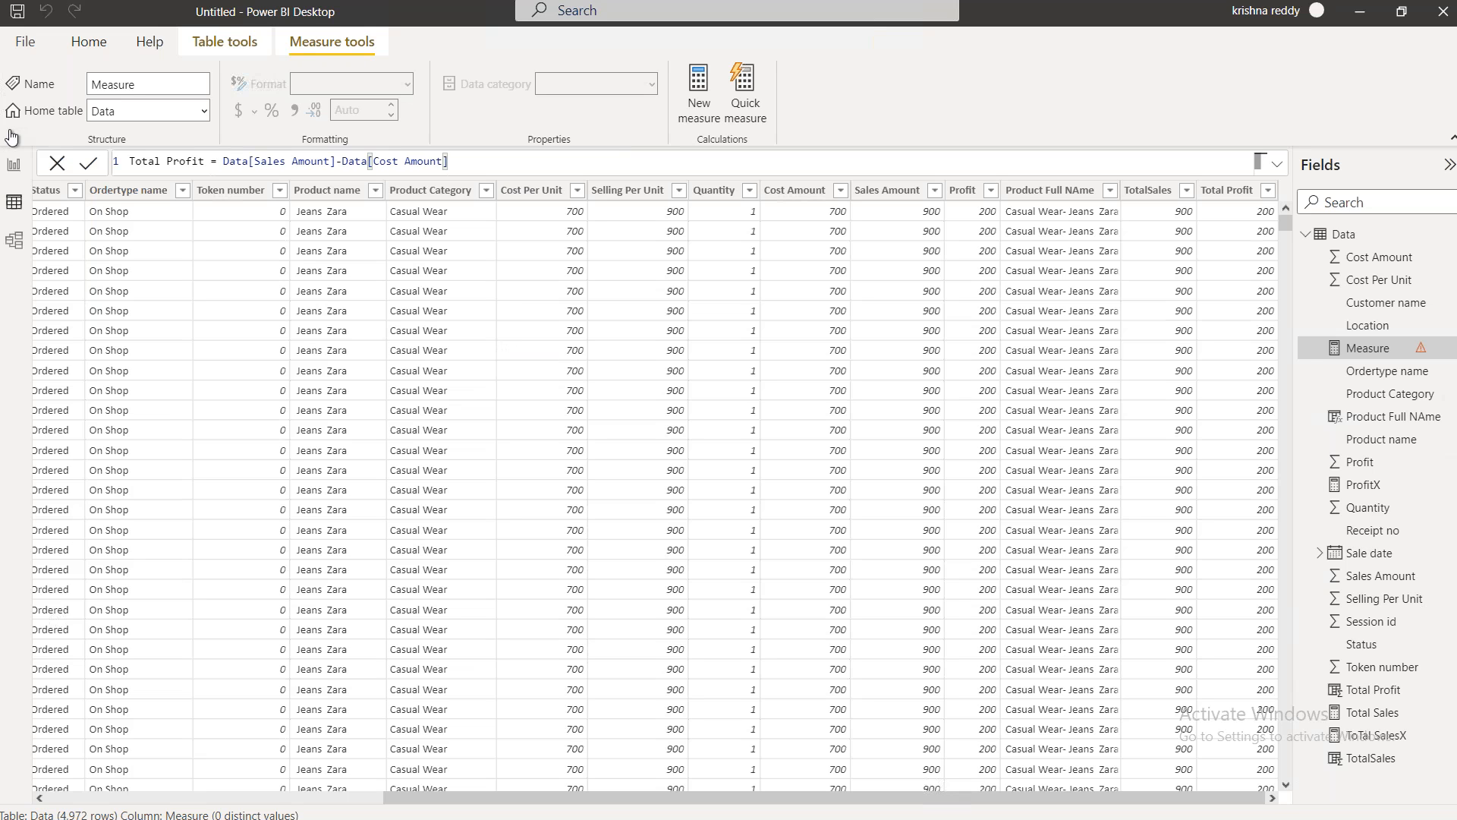
click(14, 165)
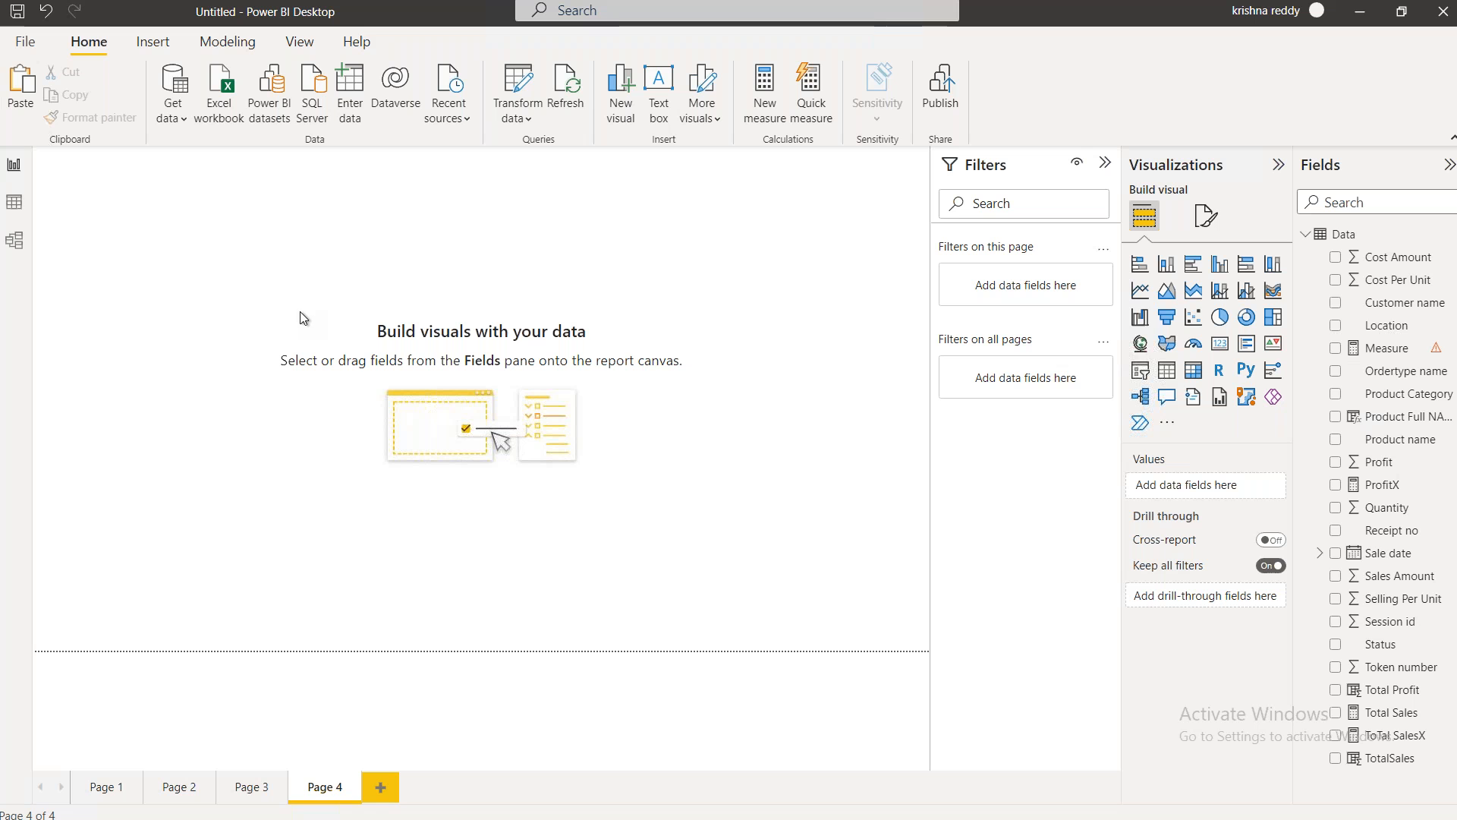
Review the visuals on report Pages 1 to 4
click(106, 787)
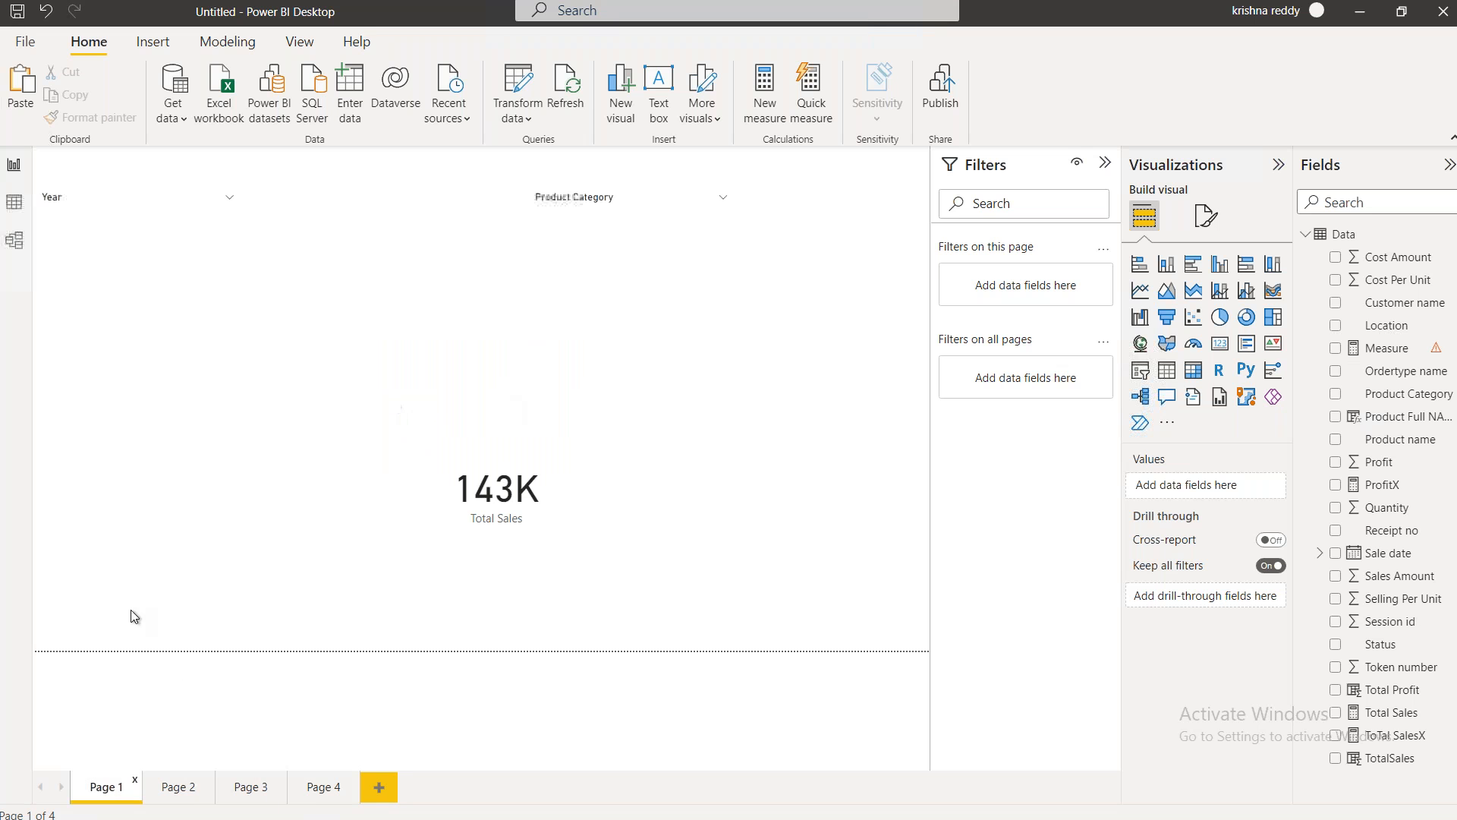
click(176, 787)
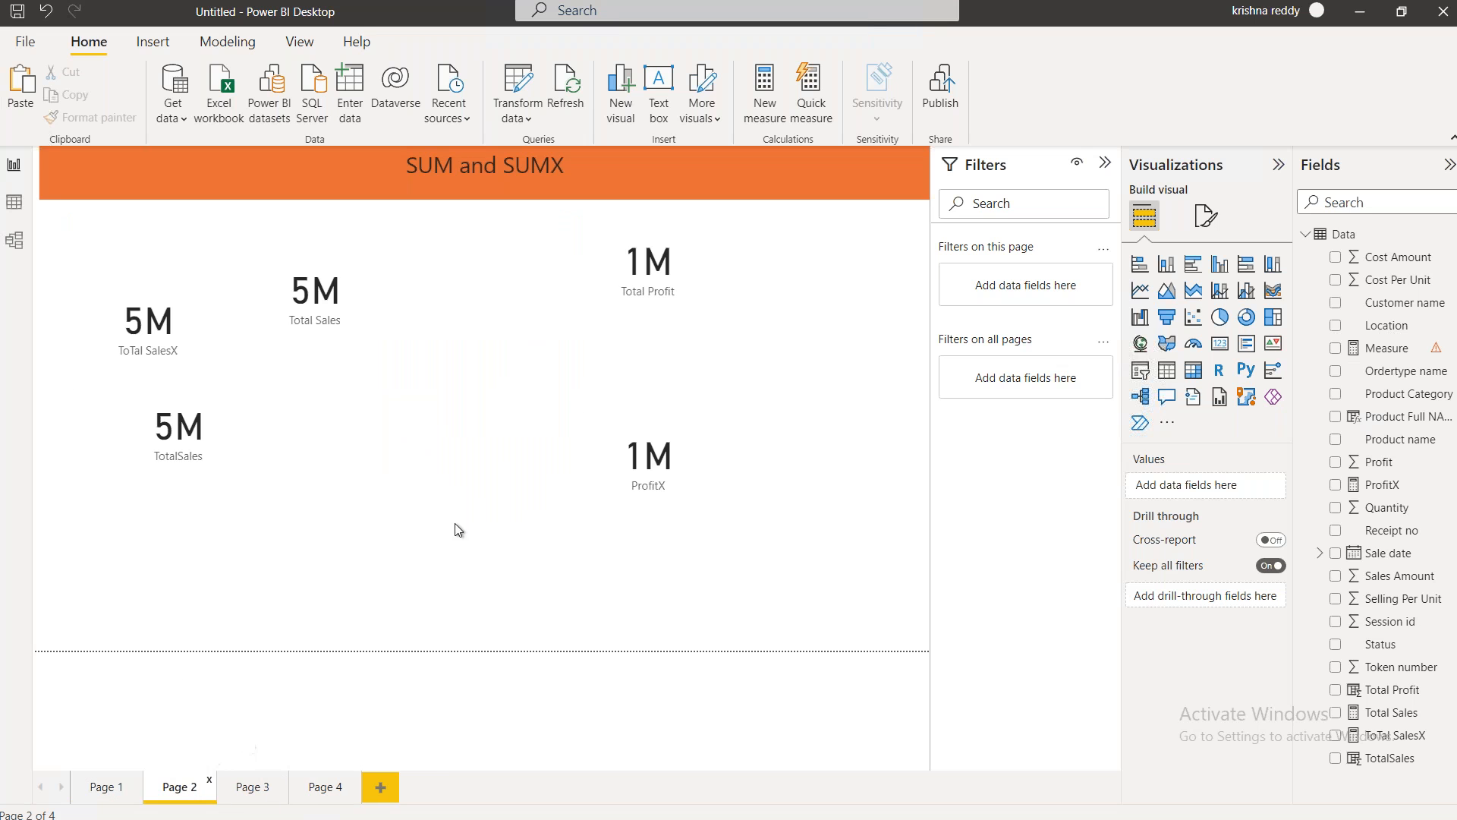
drag(150, 318, 385, 545)
click(245, 789)
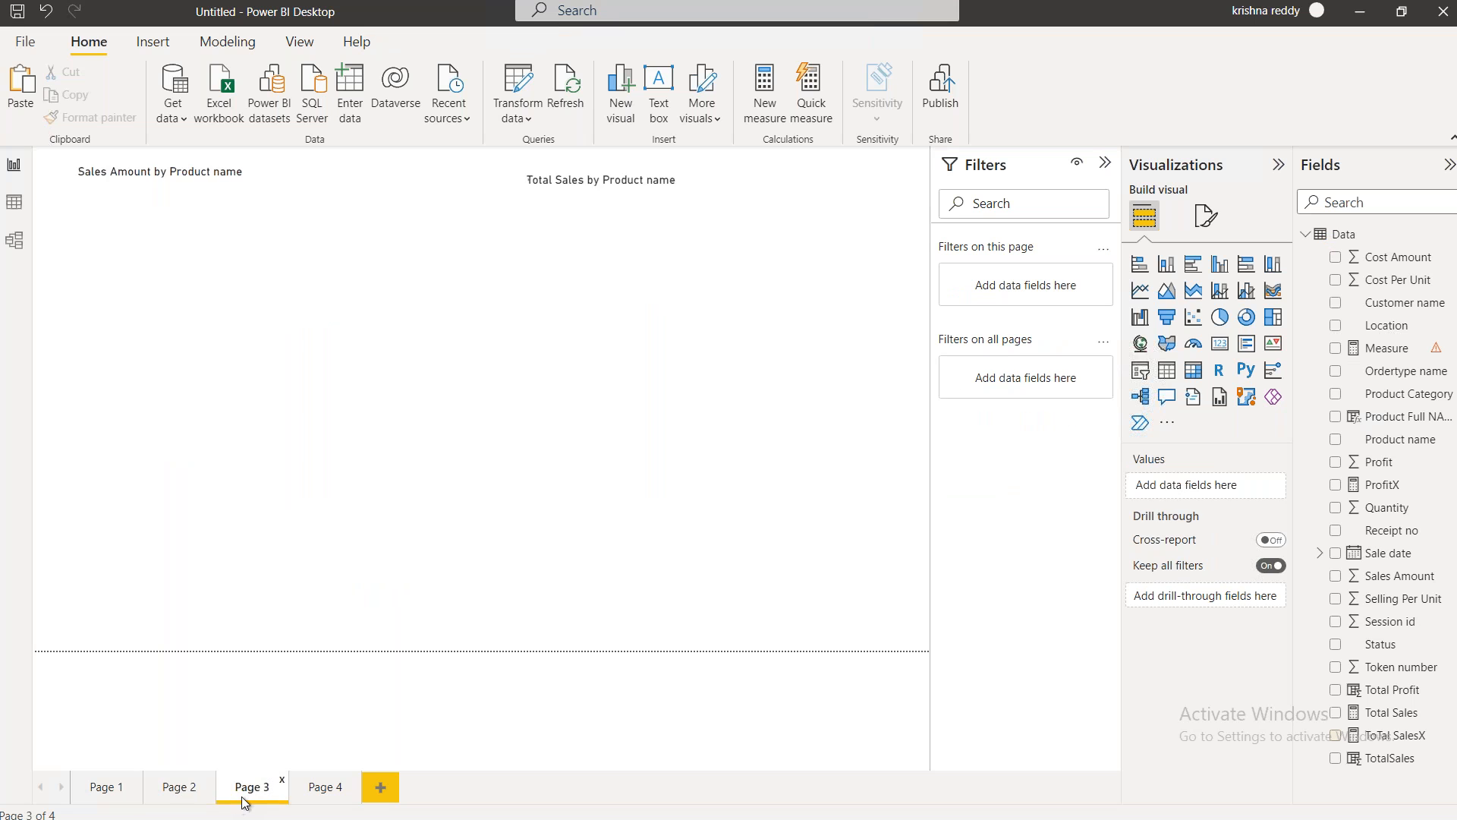
click(323, 793)
On Page 1, clear the Product Category slicer, filter Year to 2019 only, and move the Total Sales card slightly lower
click(109, 782)
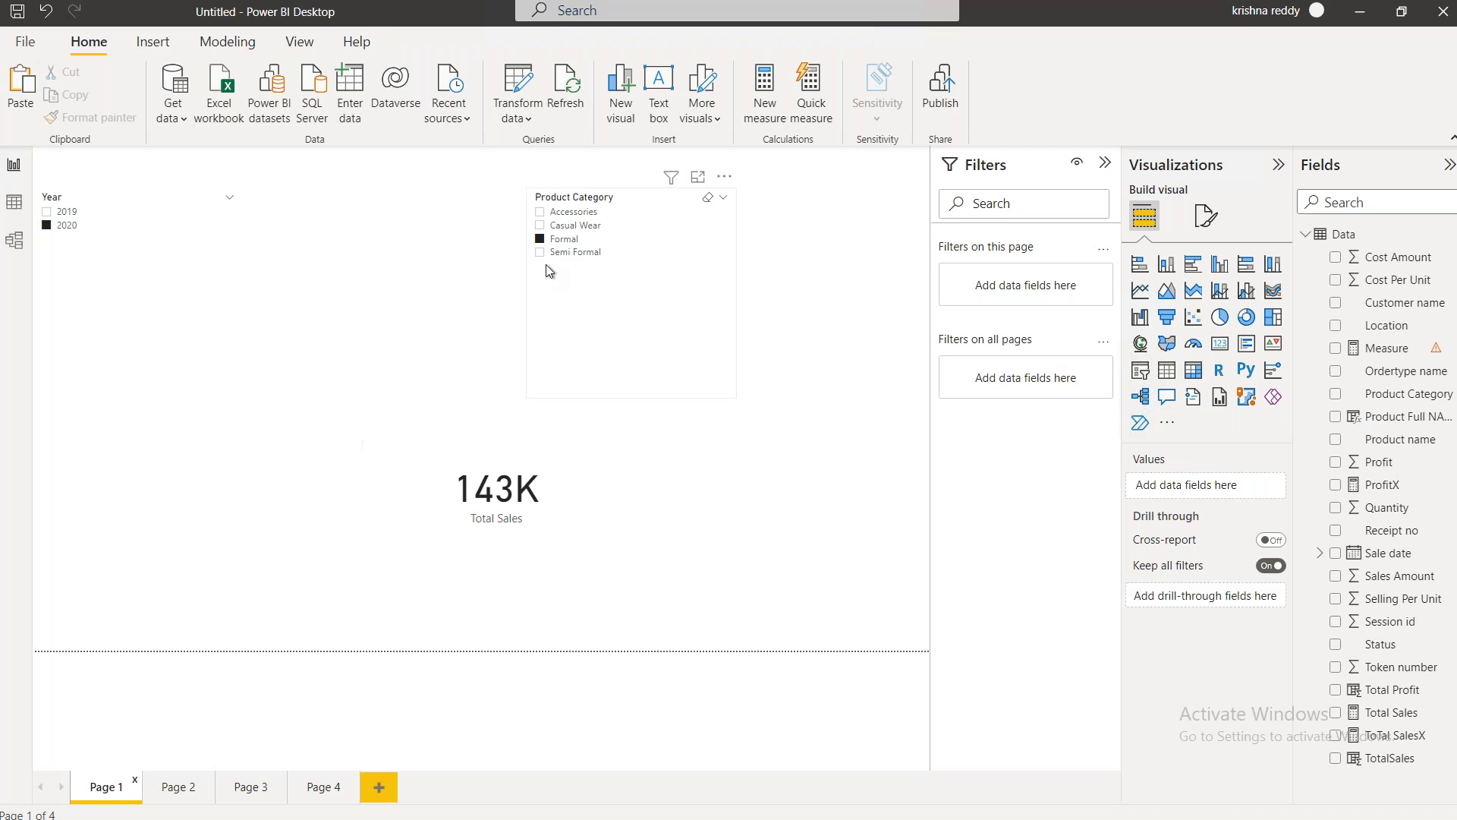
click(540, 239)
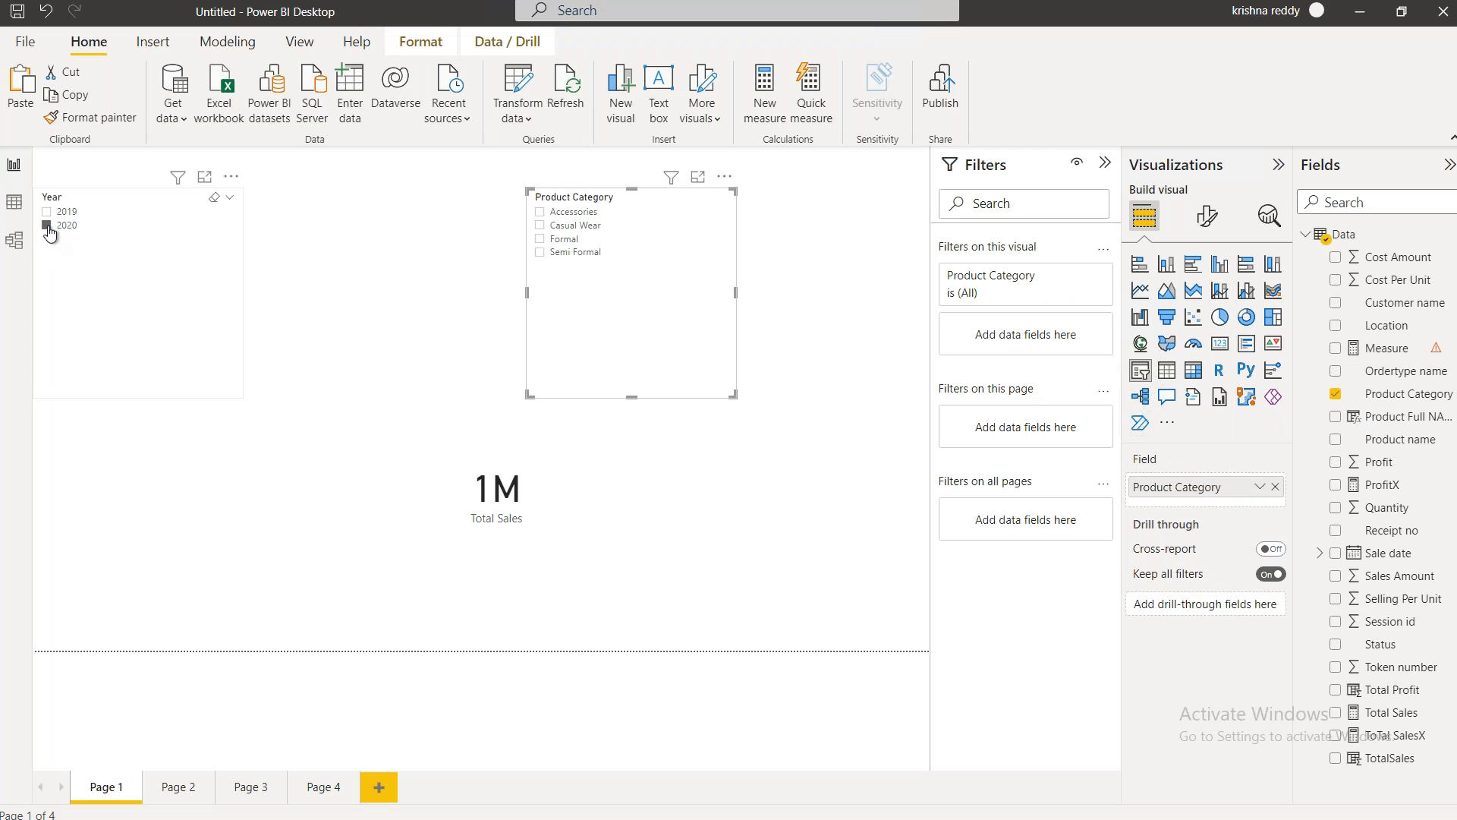
click(47, 226)
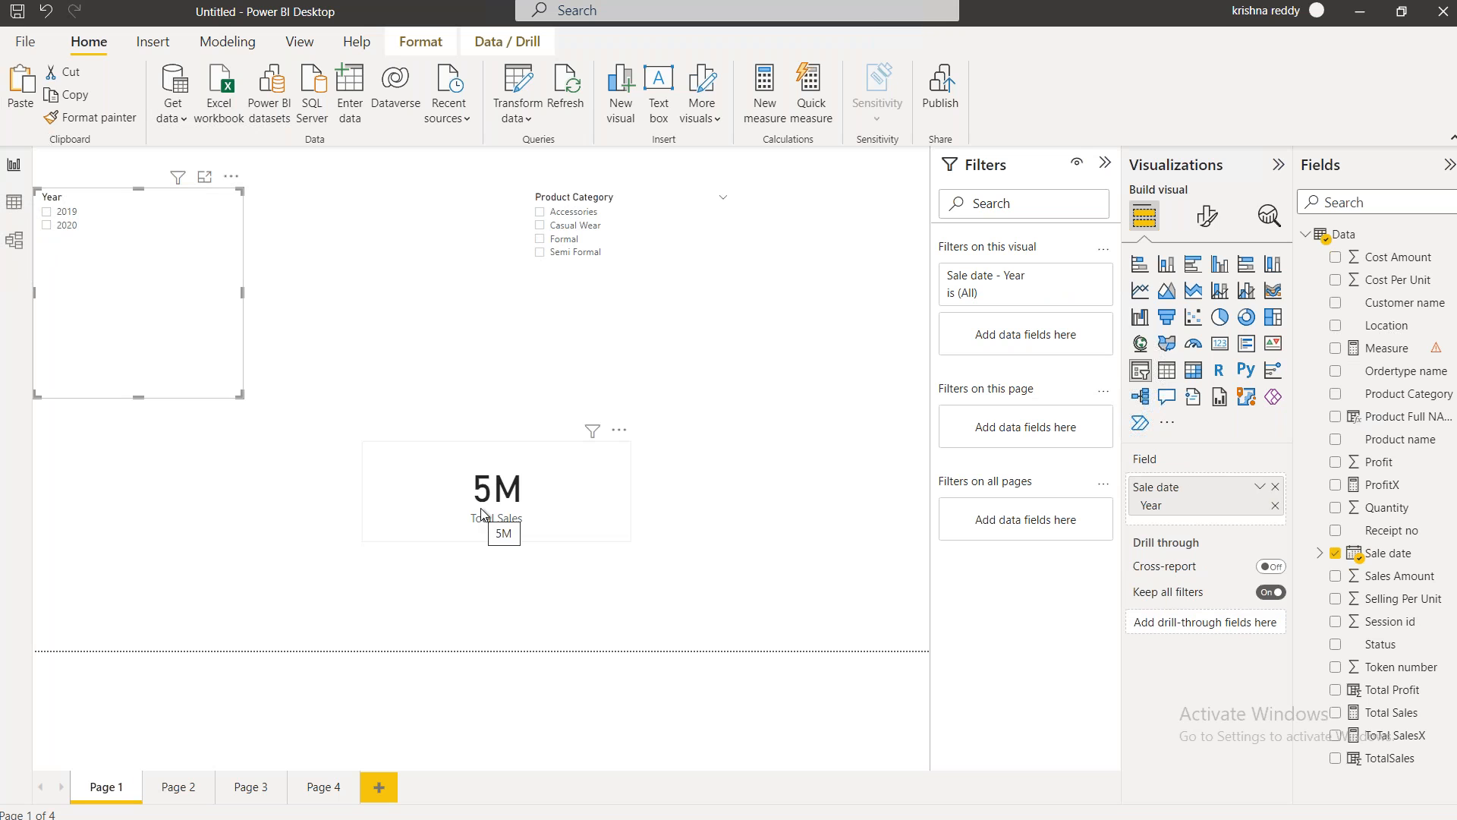
click(47, 213)
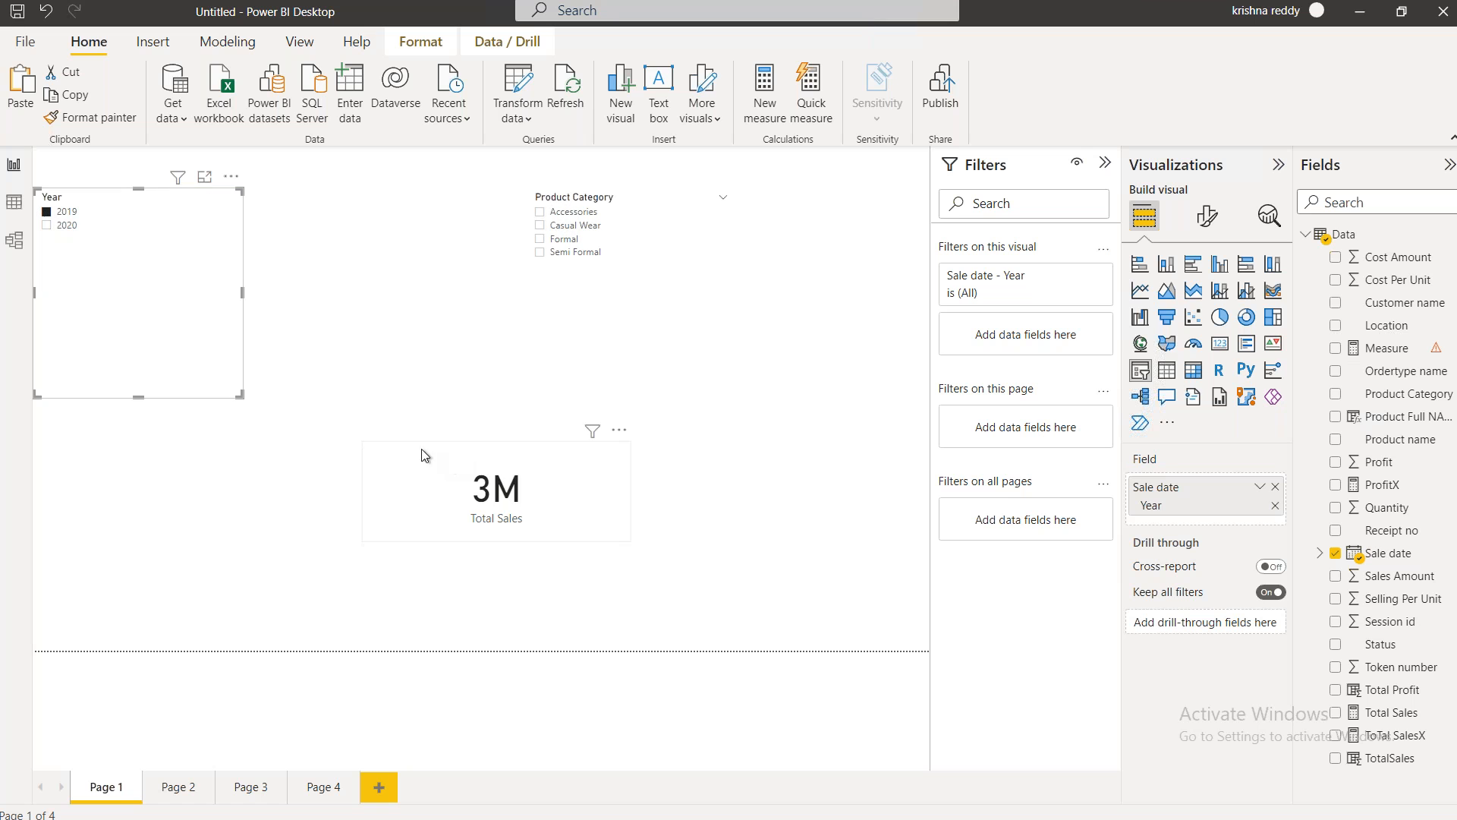
mouse_move(421, 506)
mouse_down()
mouse_move(624, 514)
mouse_move(414, 485)
mouse_up()
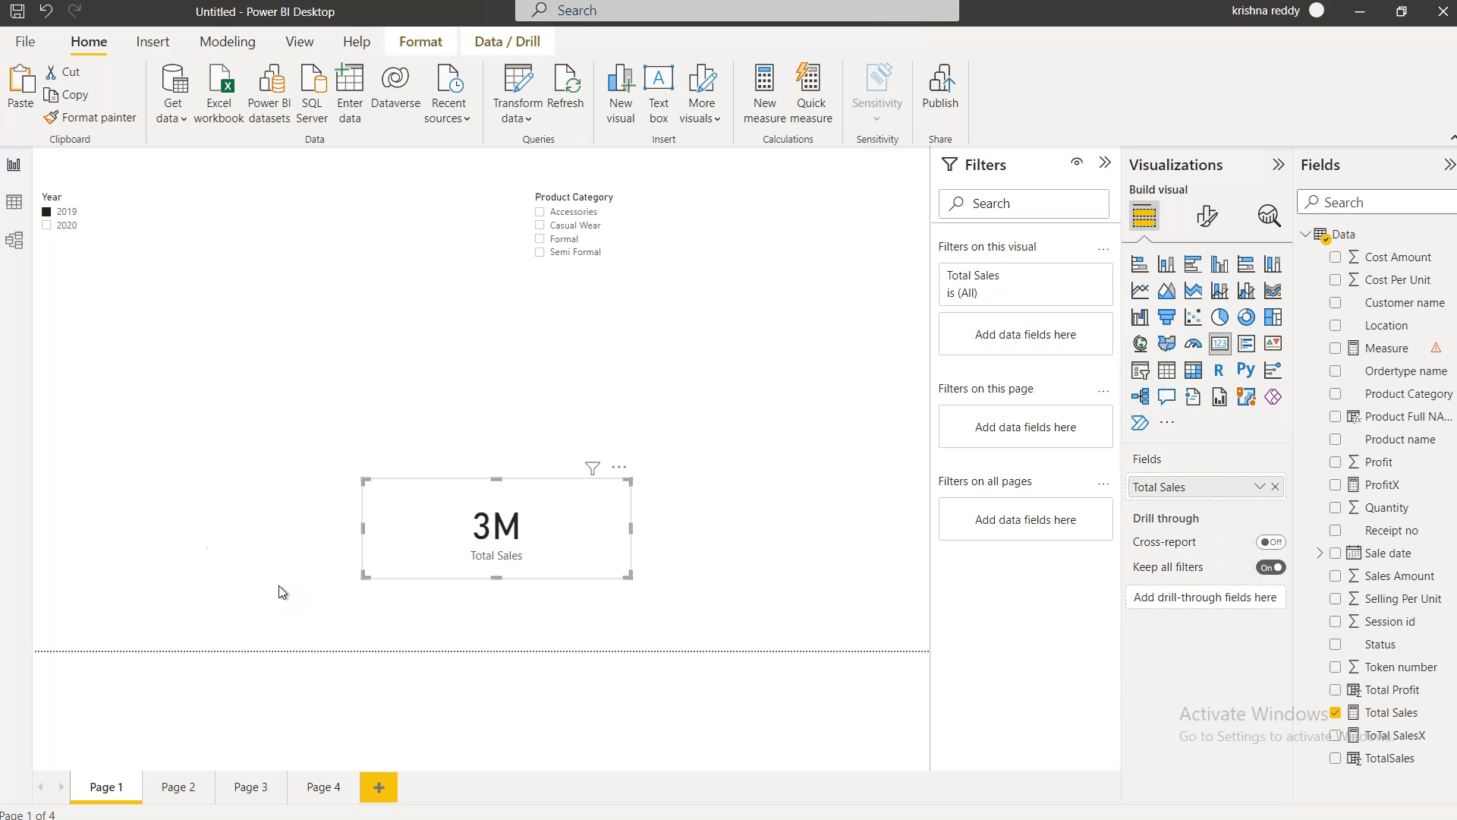
Recheck the expression subtracting Cost Amount from Sales Amount in the Data table and go back to Page 1
click(14, 202)
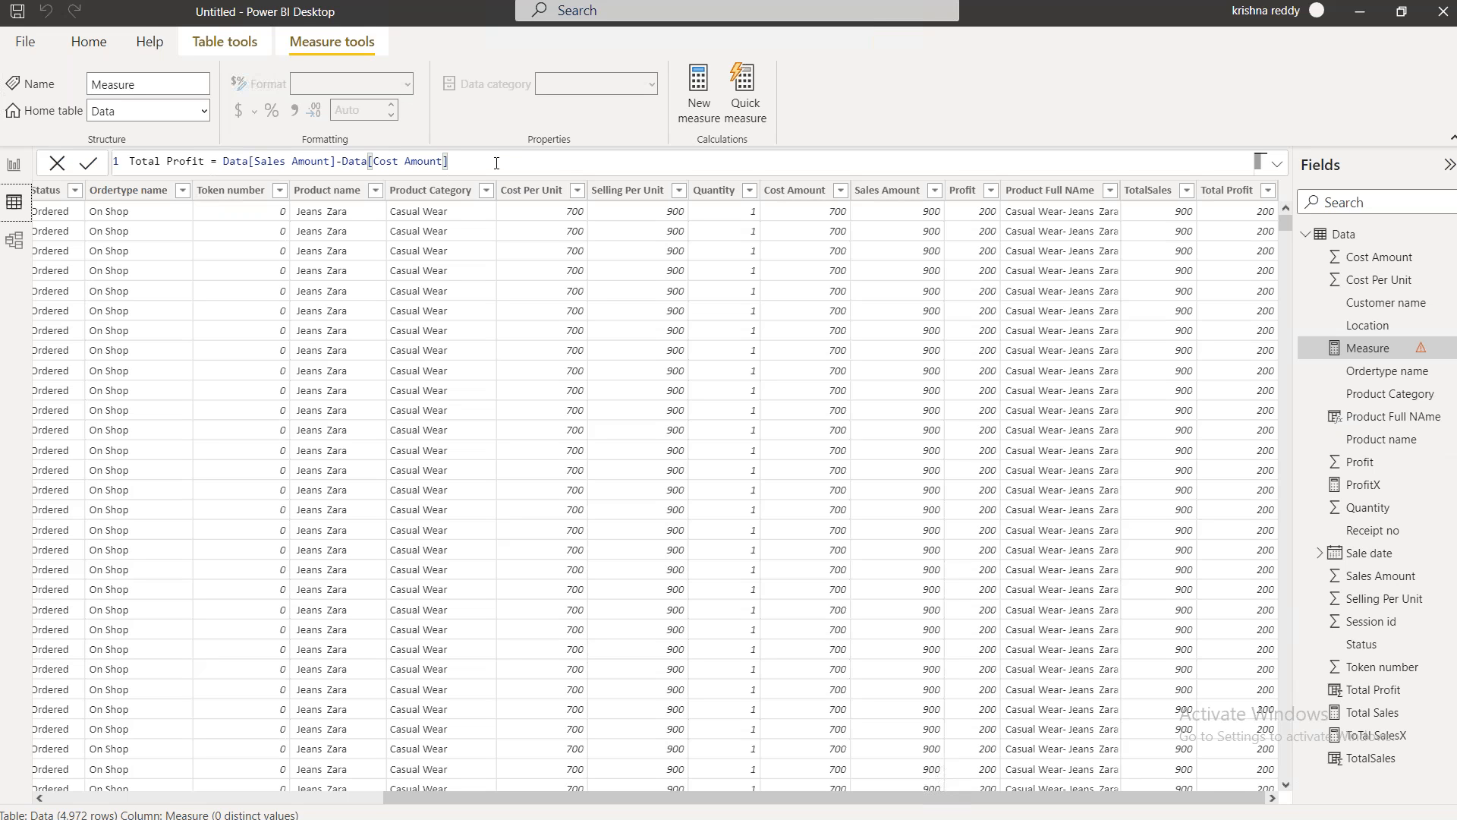
drag(448, 161, 223, 157)
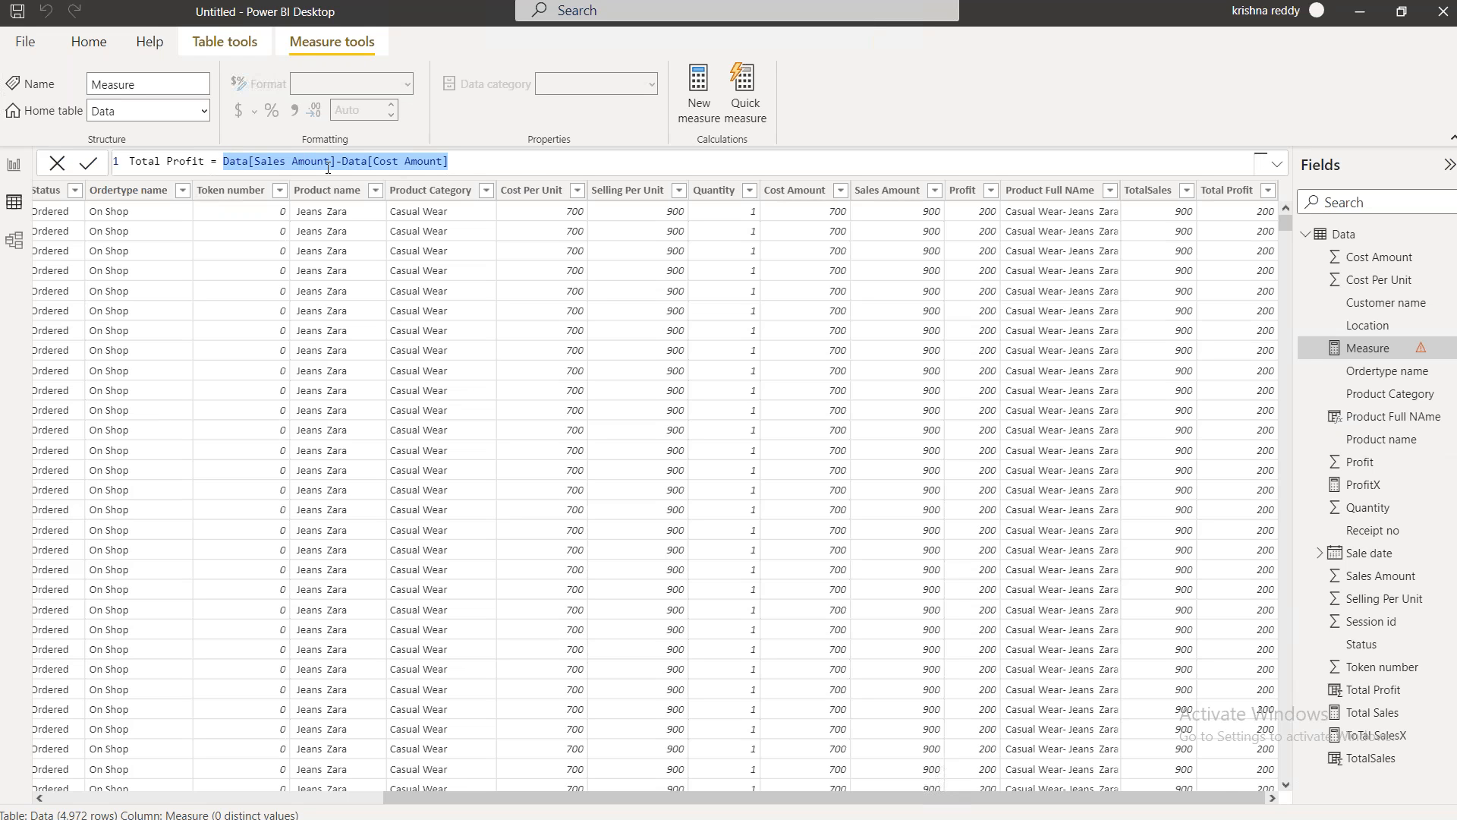
click(498, 161)
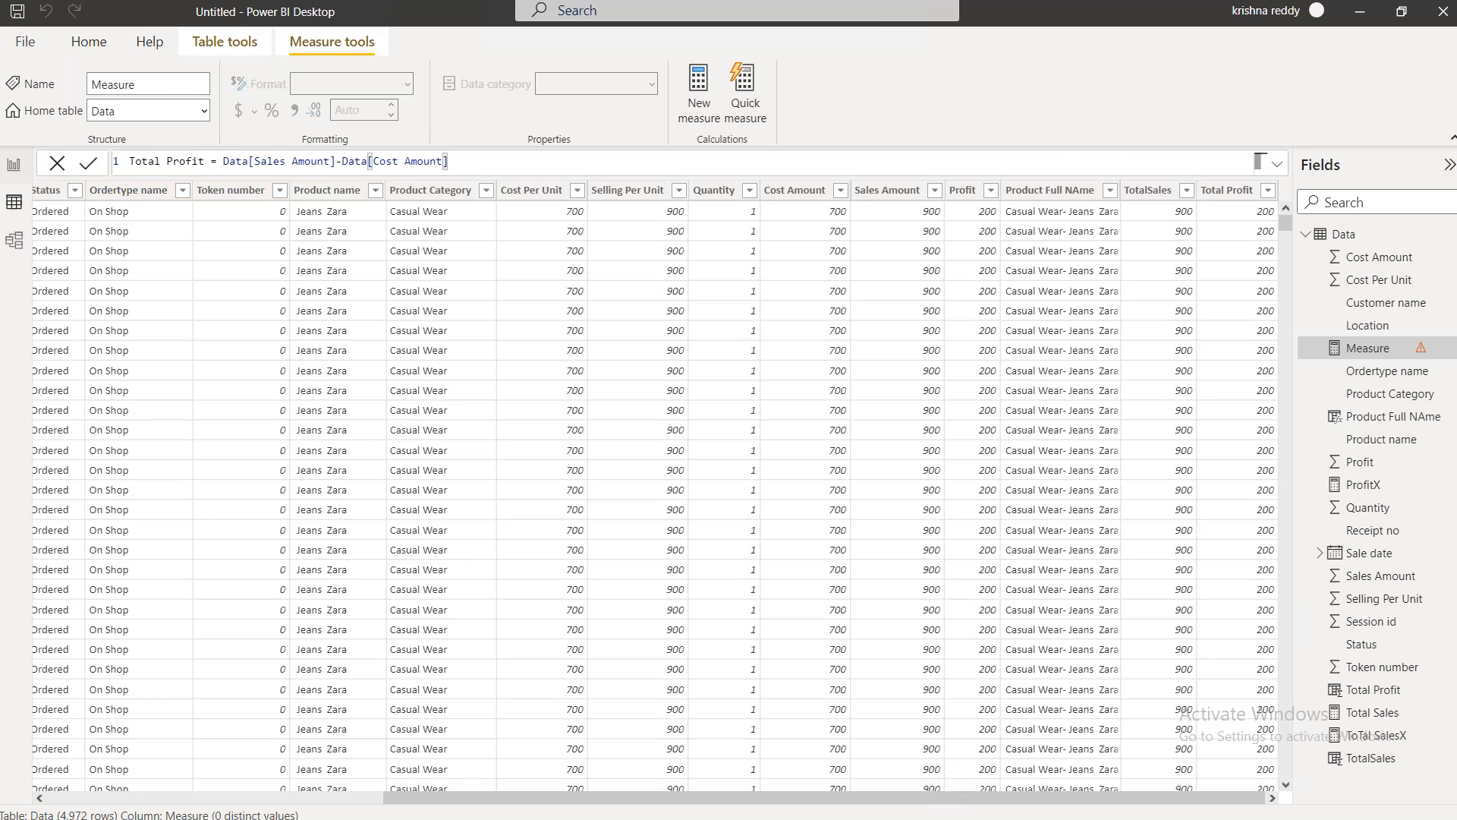
click(14, 164)
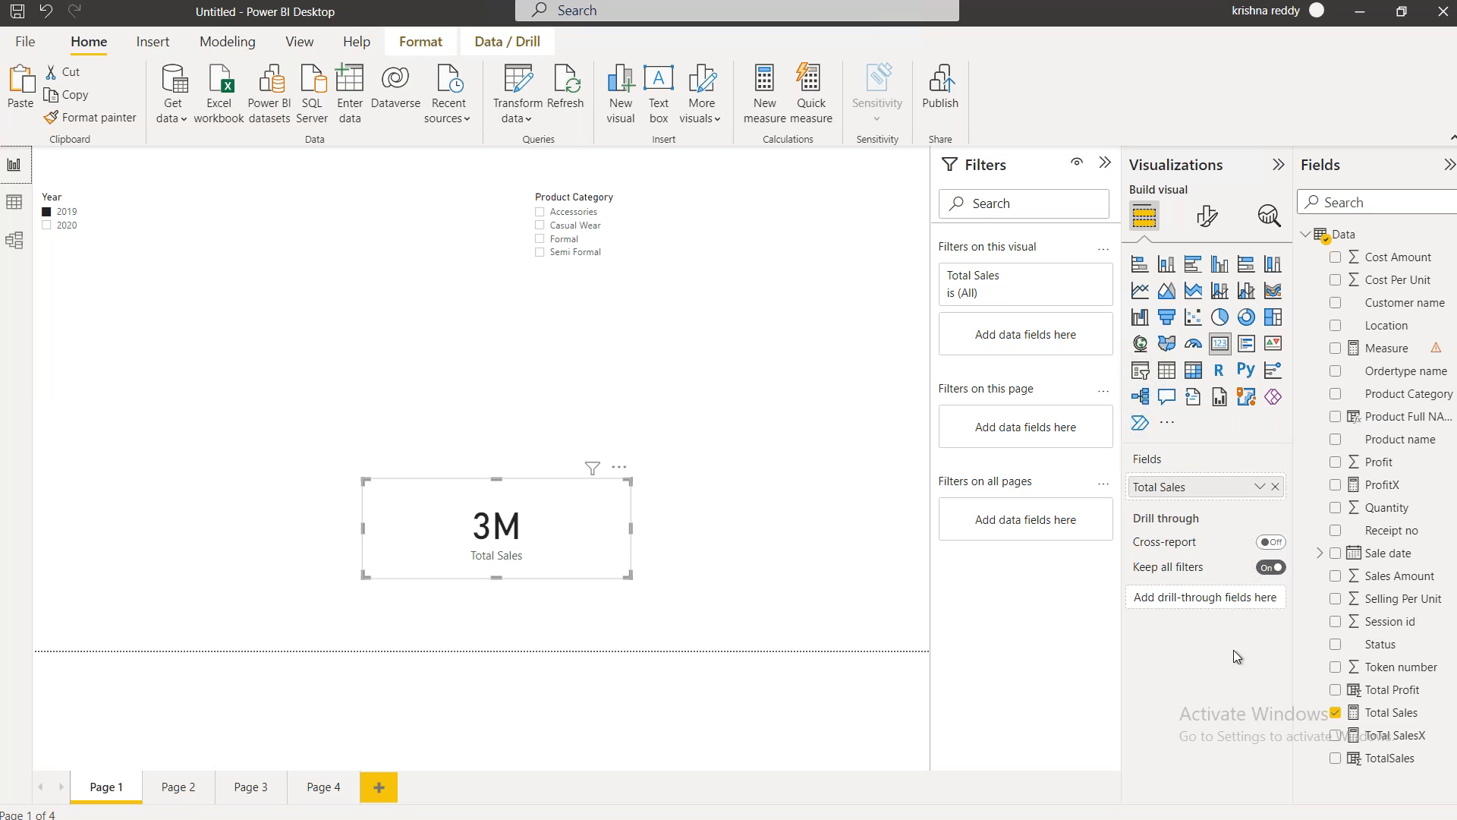
Inspect the formula of the Product Full NAme calculated column and return to the report
click(14, 203)
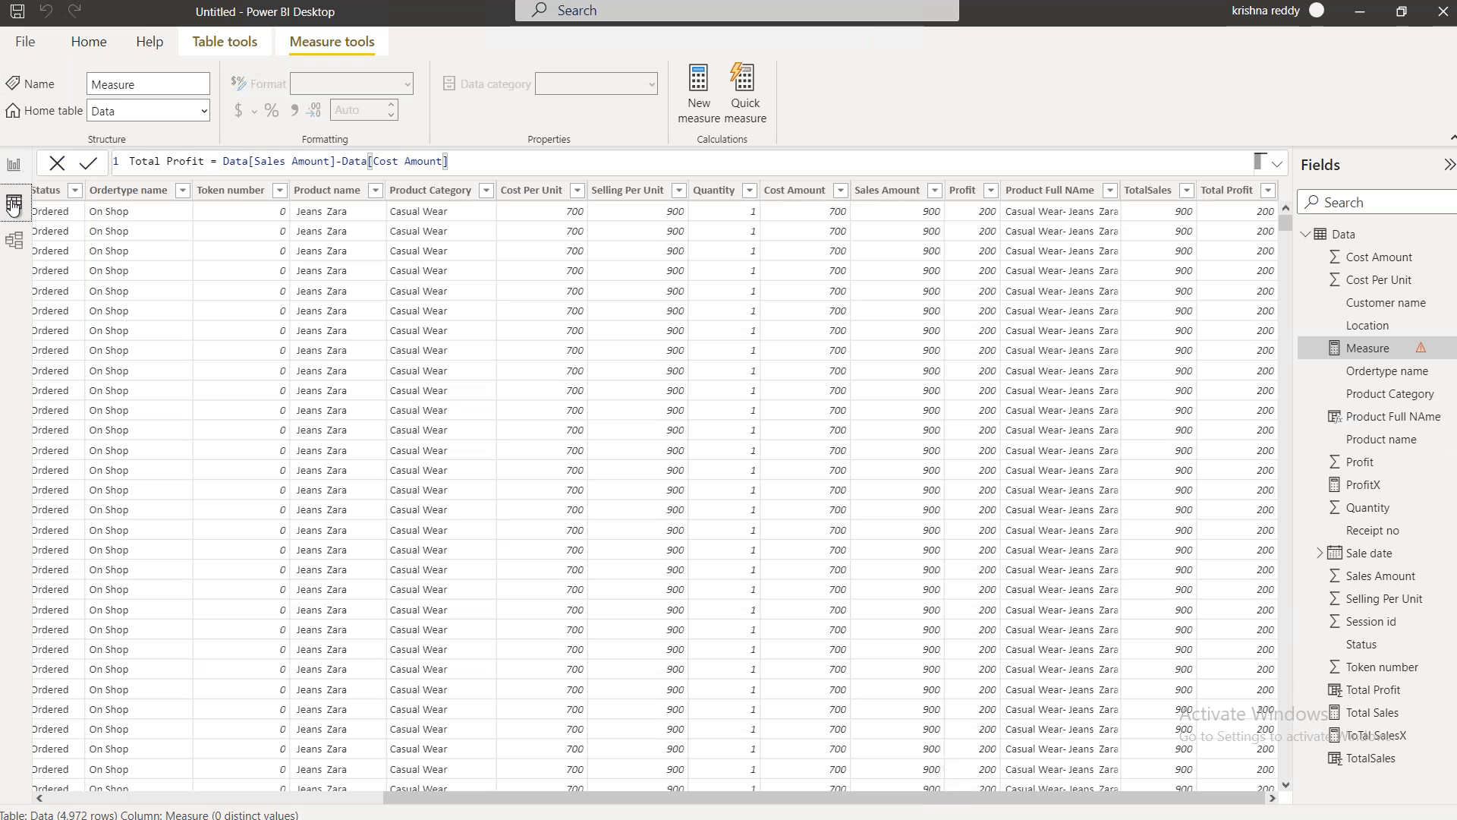
click(1033, 199)
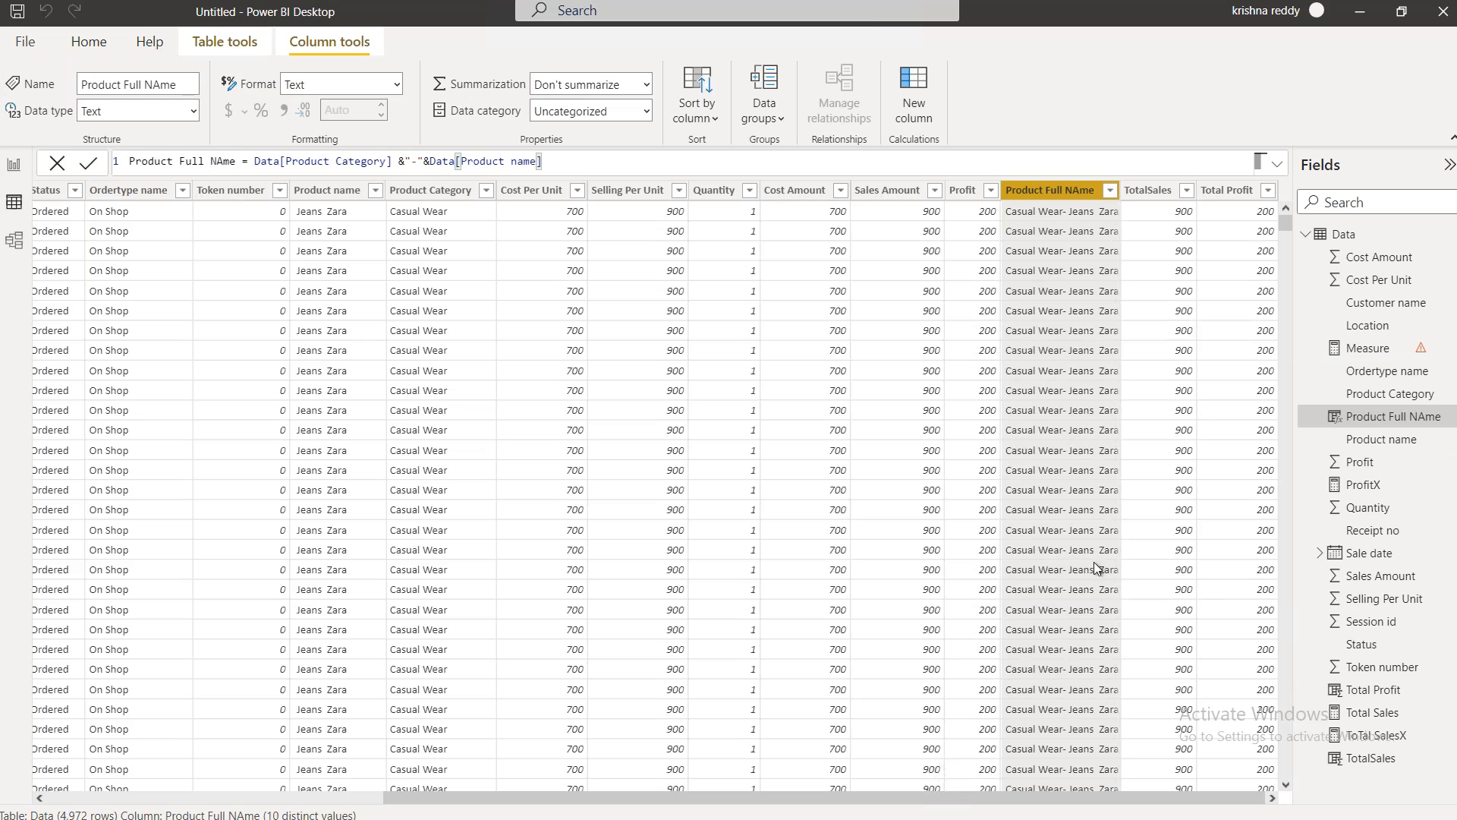
click(11, 166)
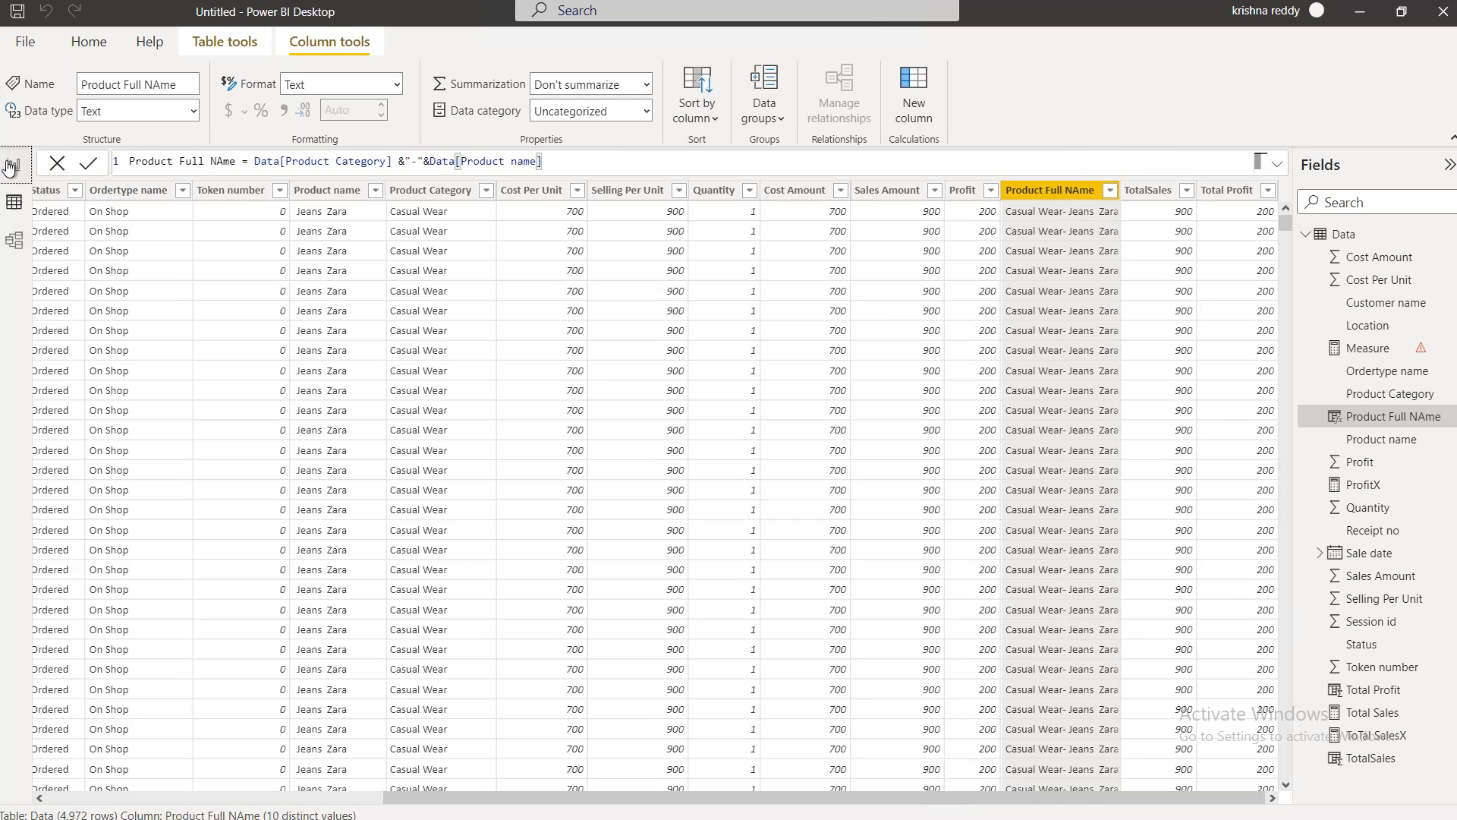
Move the Total Sales card to the left edge of the page and convert it to a table
drag(537, 530, 132, 521)
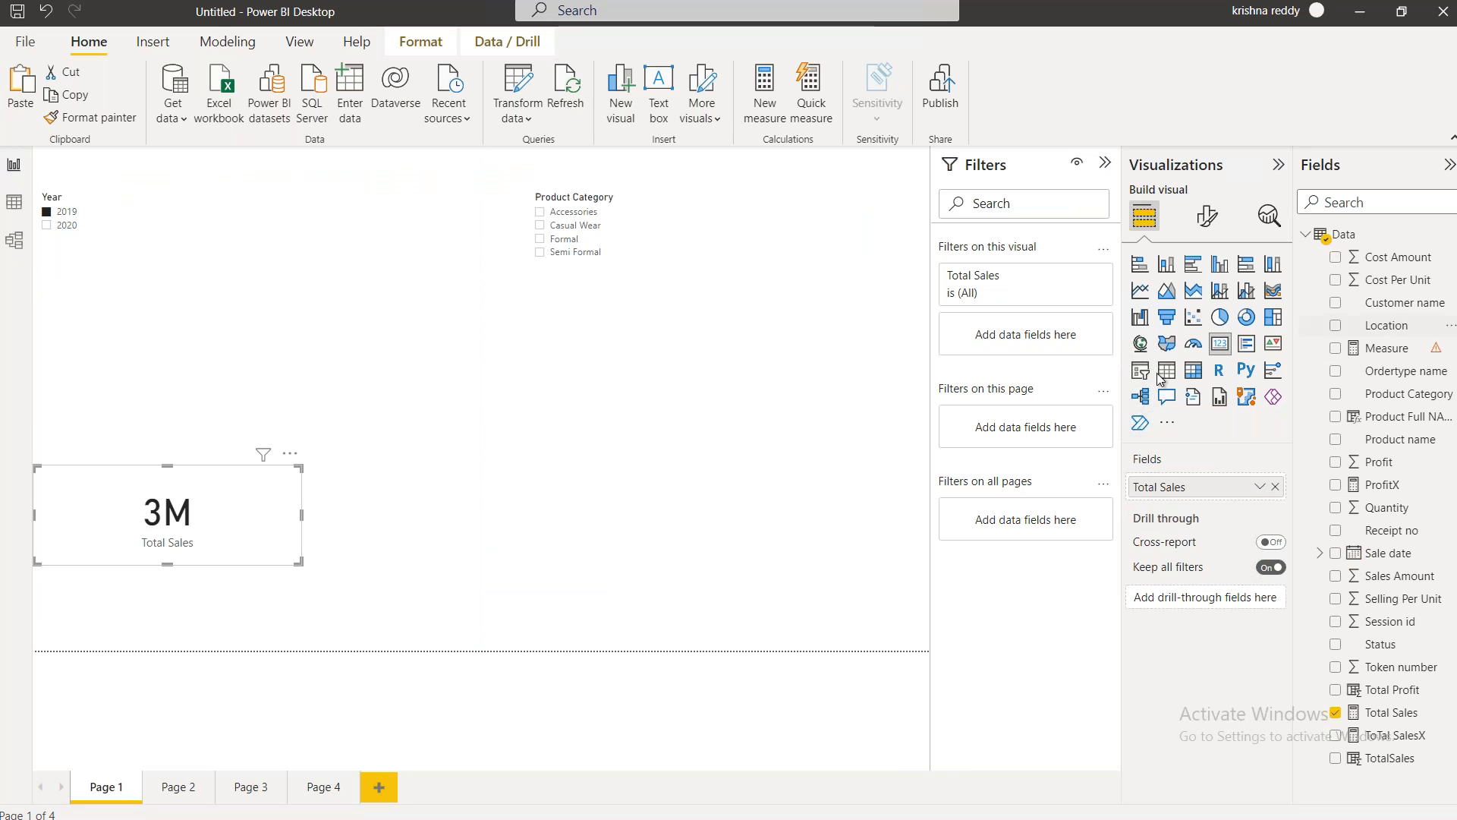
click(1167, 370)
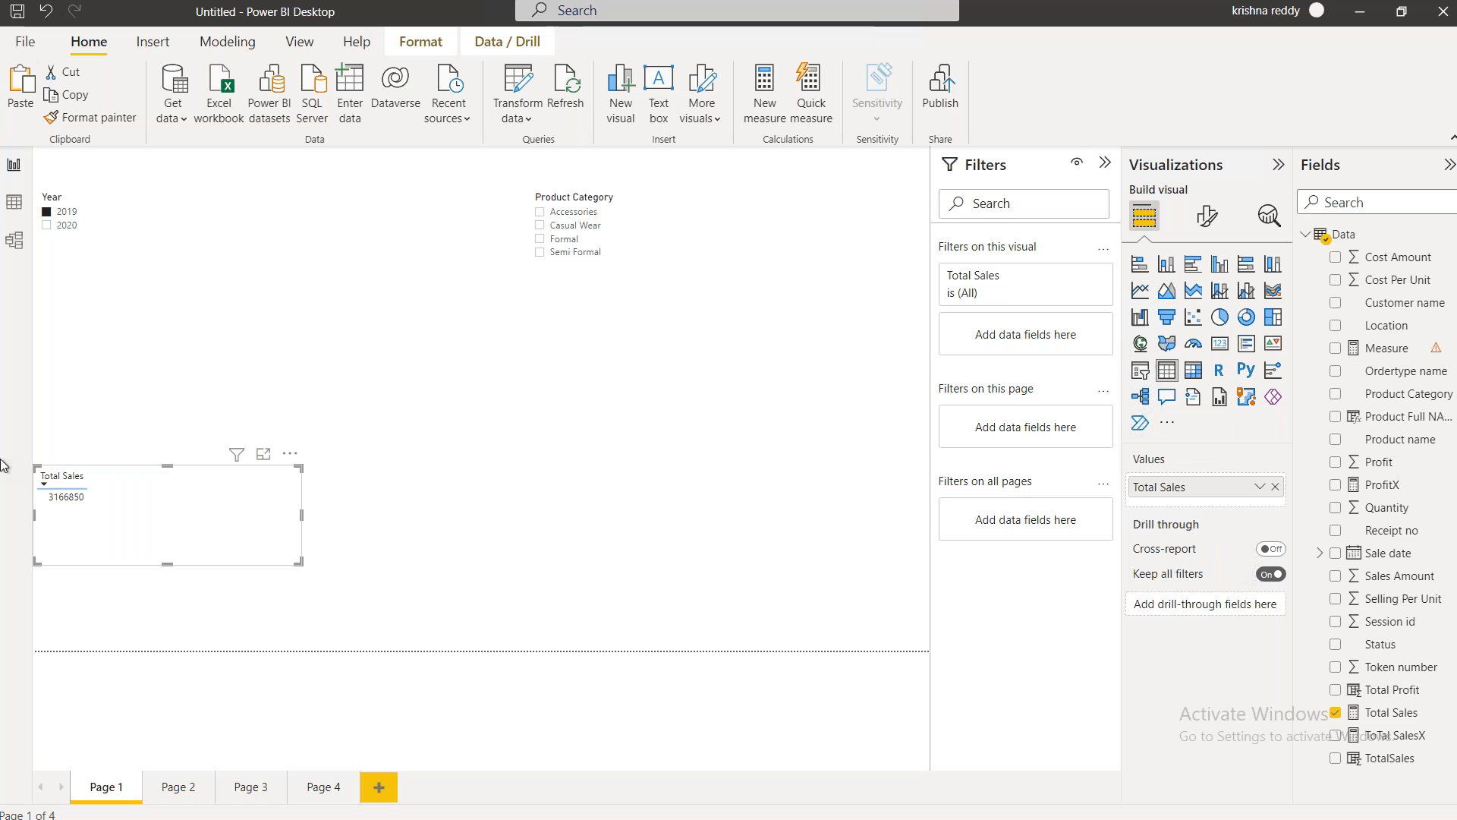
Add an enlarged table visual between the slicers listing Product Category, Product name and Product Full NAme
click(499, 516)
click(1166, 369)
drag(458, 398, 612, 523)
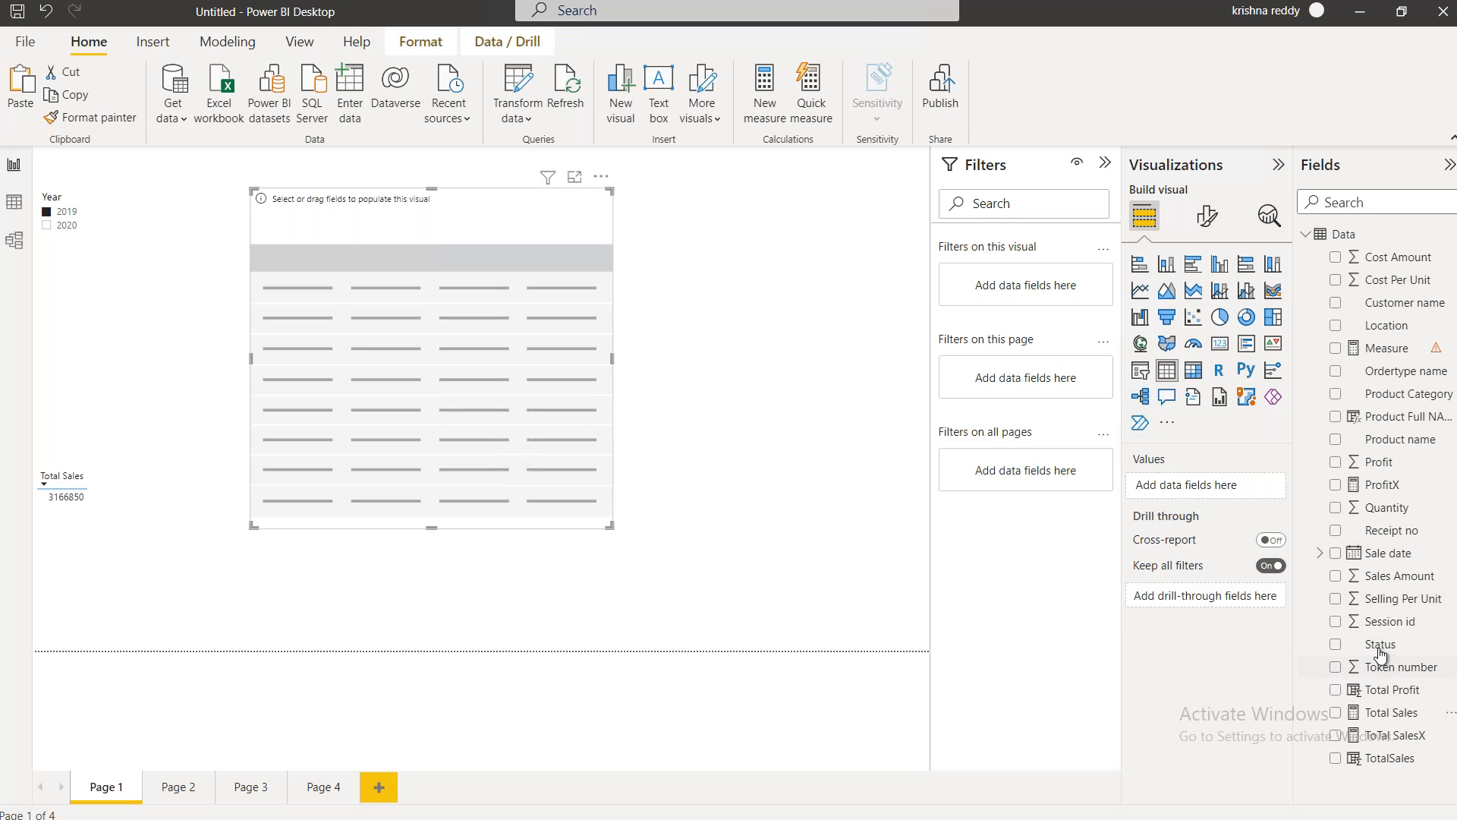
click(1334, 395)
click(1335, 440)
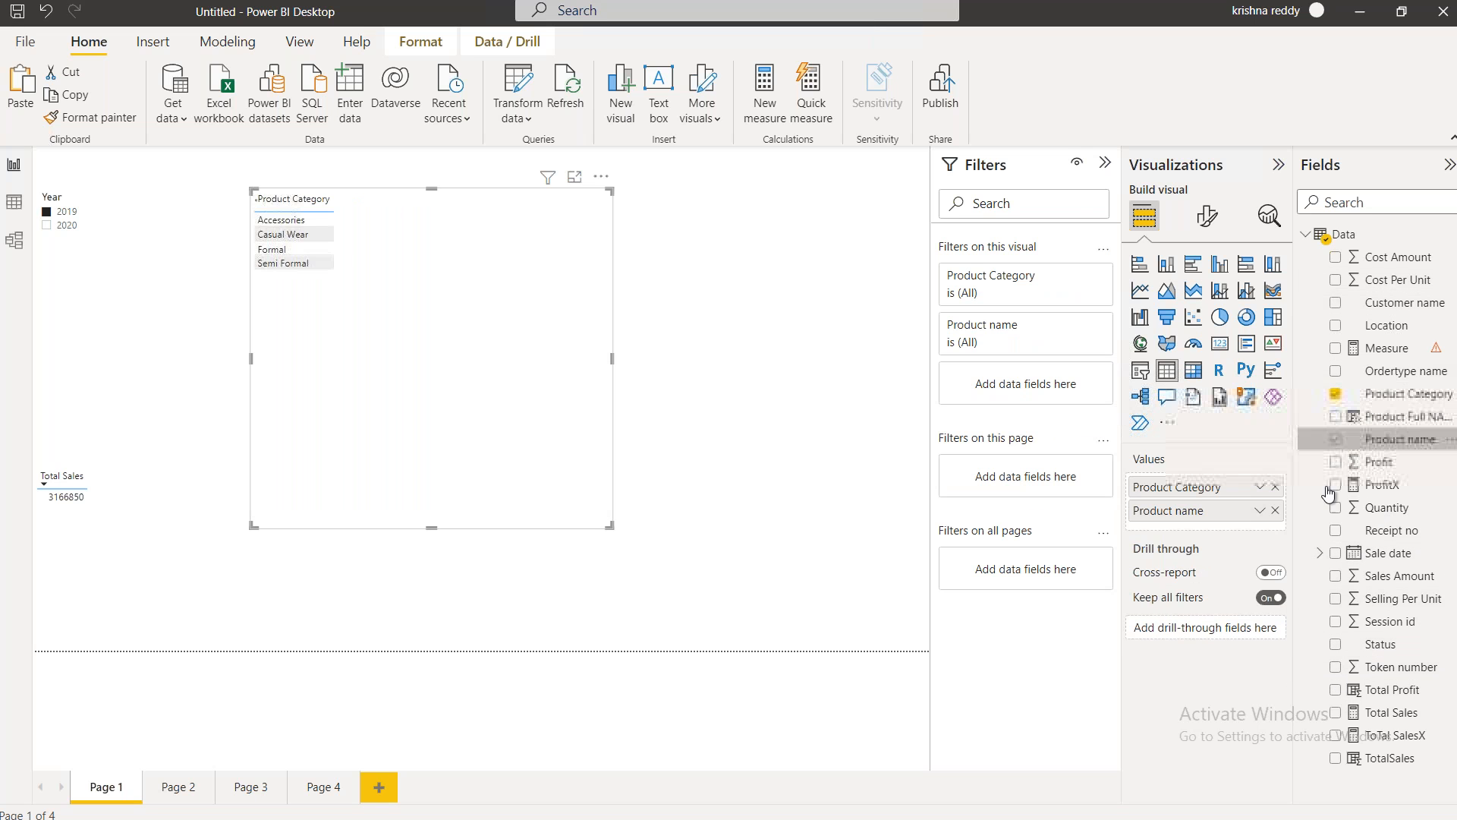
drag(455, 391, 459, 395)
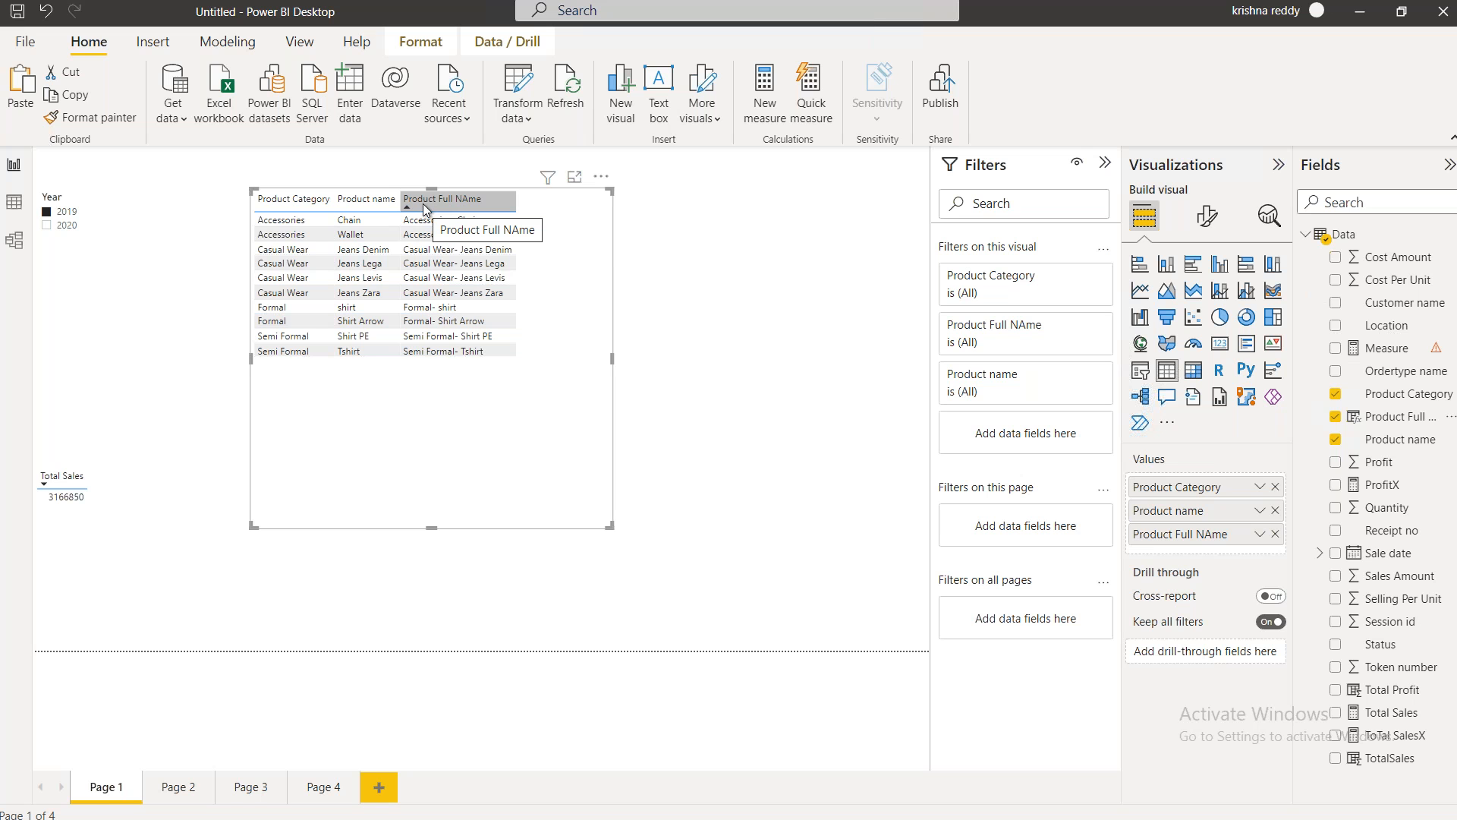
Compare the new table with the Product Full NAme column in the Data table and come back to Page 1
click(13, 204)
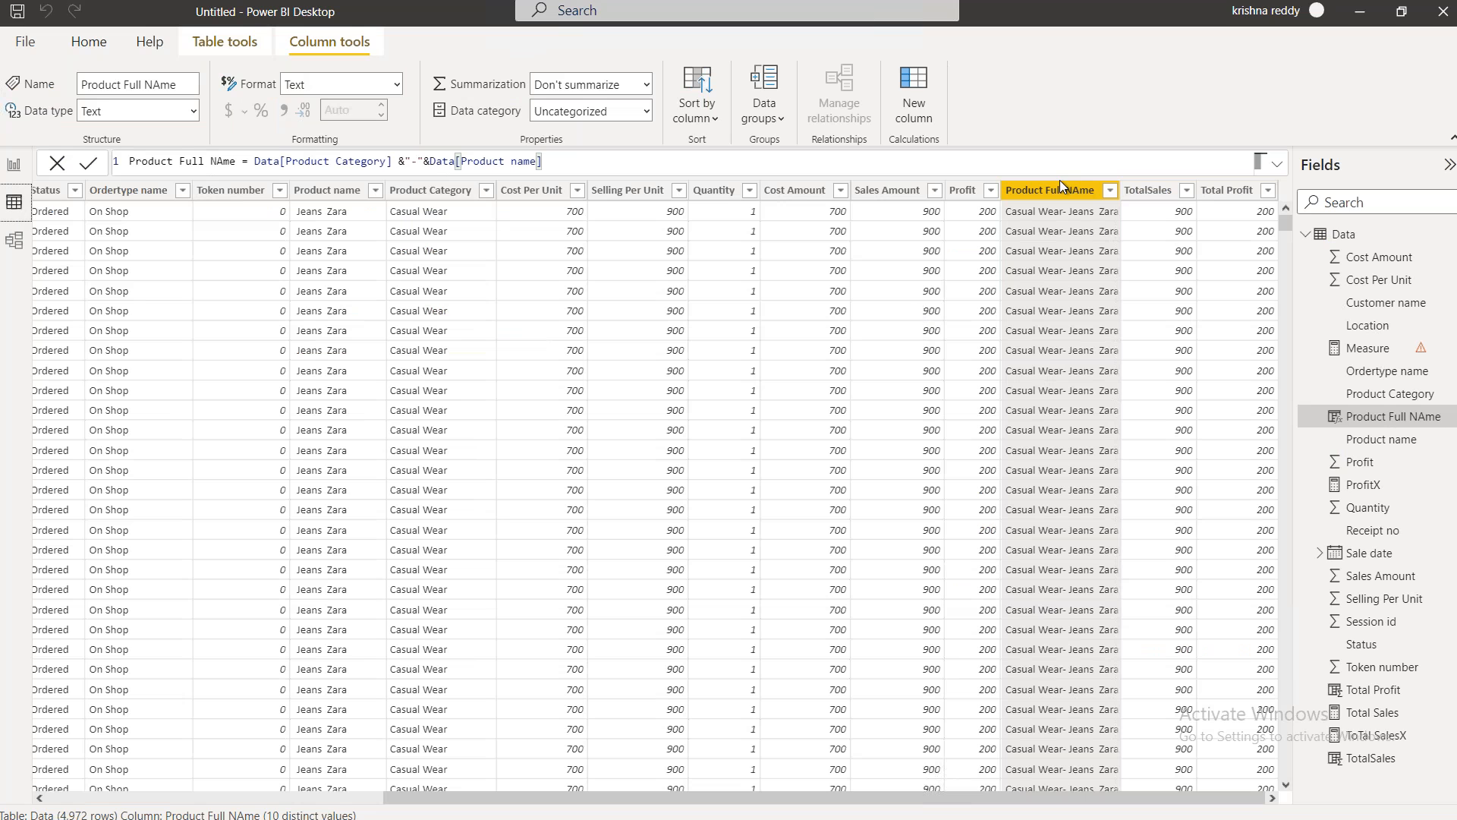
click(1047, 197)
click(14, 165)
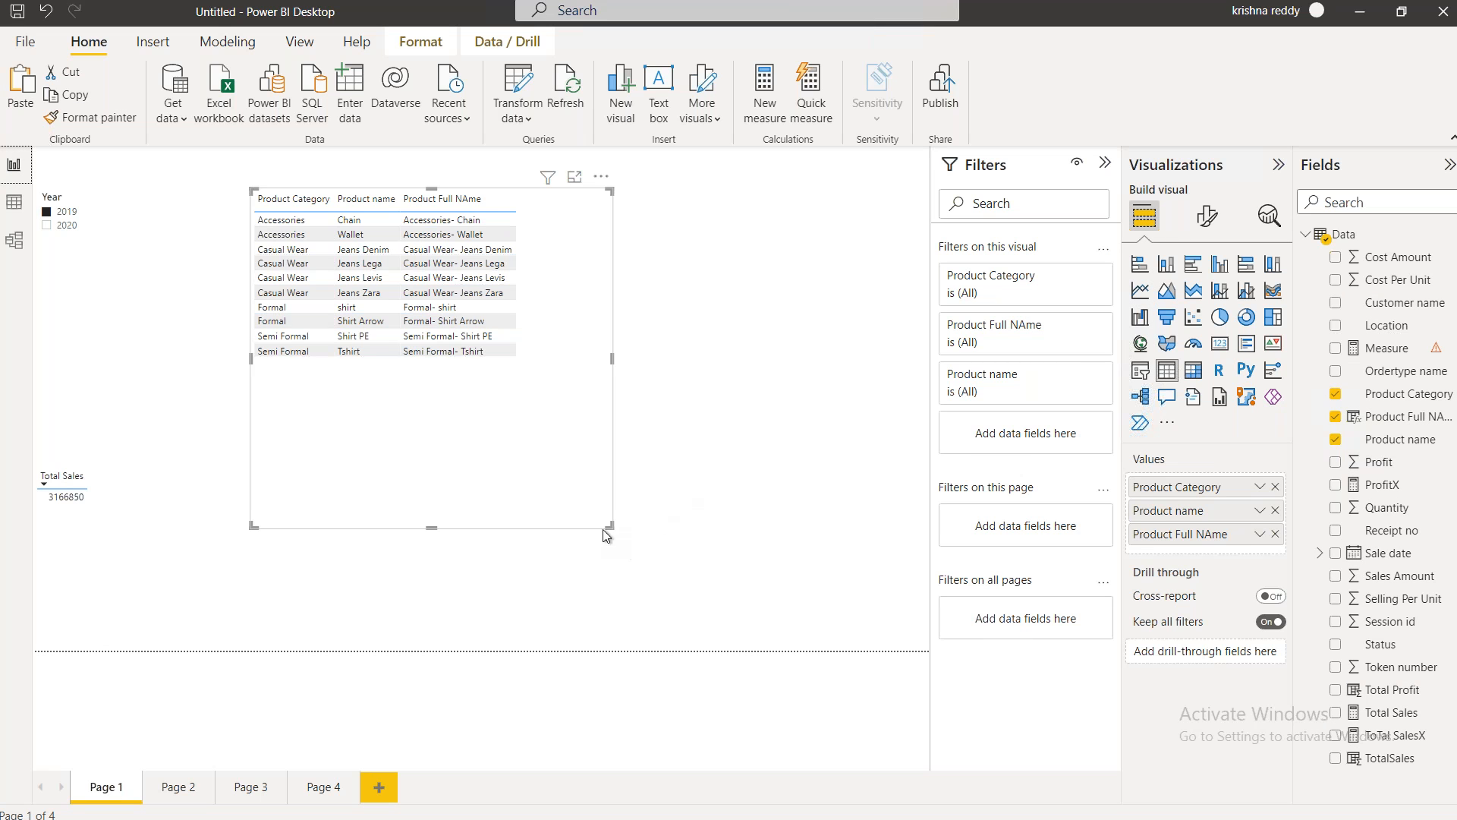
Shorten the product table visual to fit its rows more closely and open the ProfitX measure's formula
drag(605, 530, 604, 398)
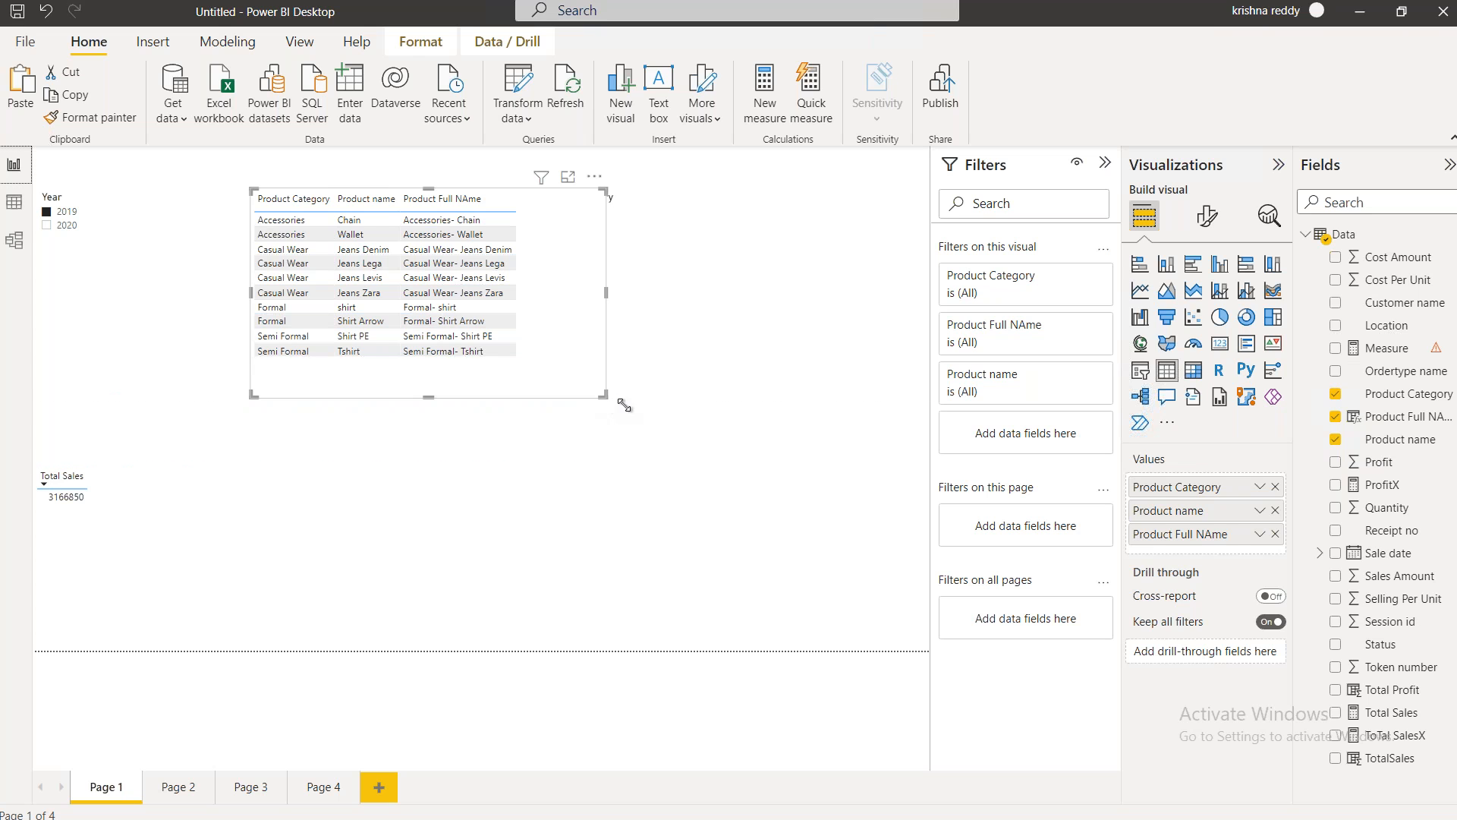
click(1379, 486)
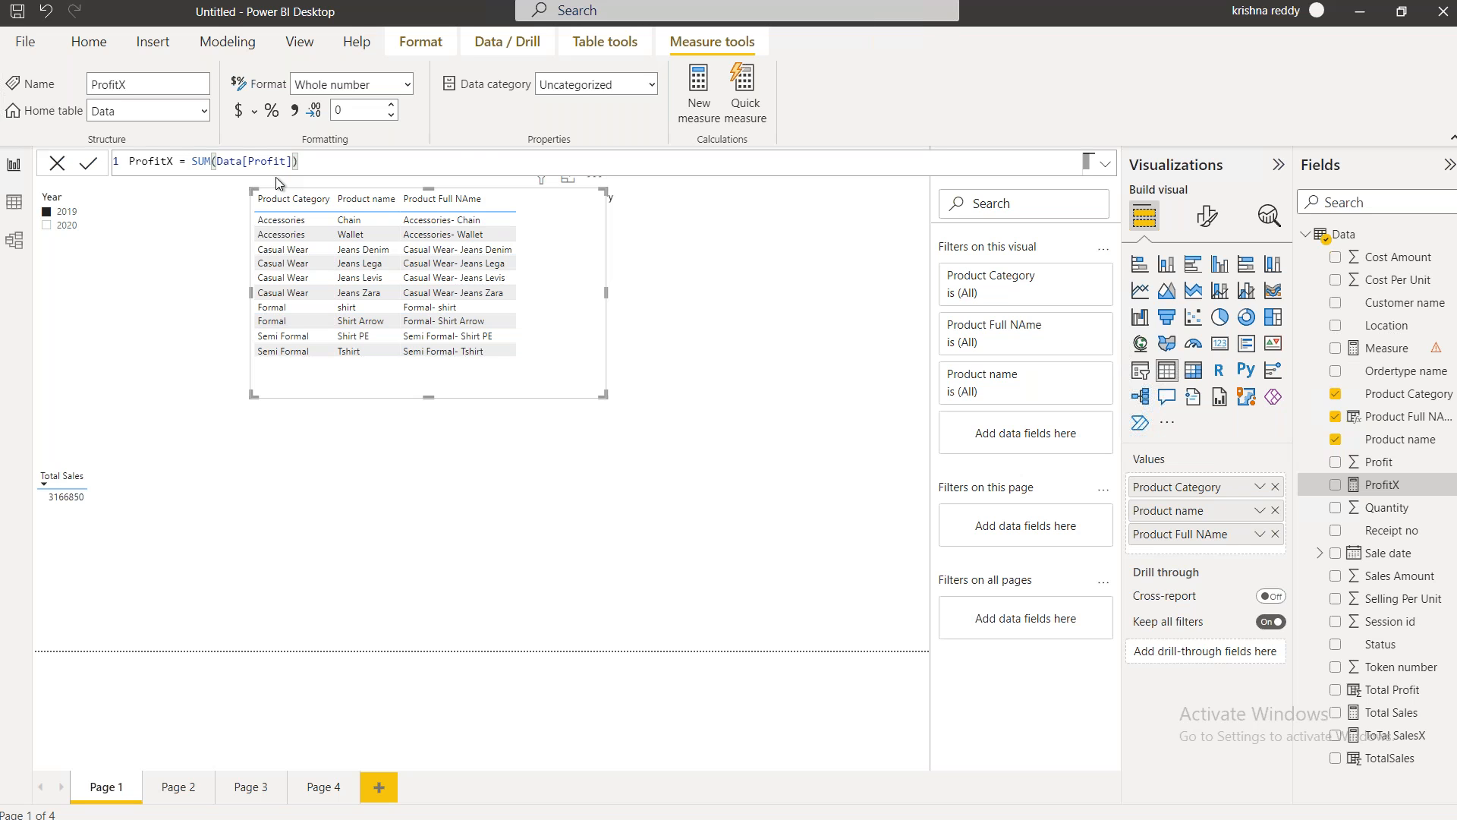
Switch to the DAX Reference page in Chrome and browse the function categories, collapsing Filter functions and expanding Time intelligence functions
click(19, 802)
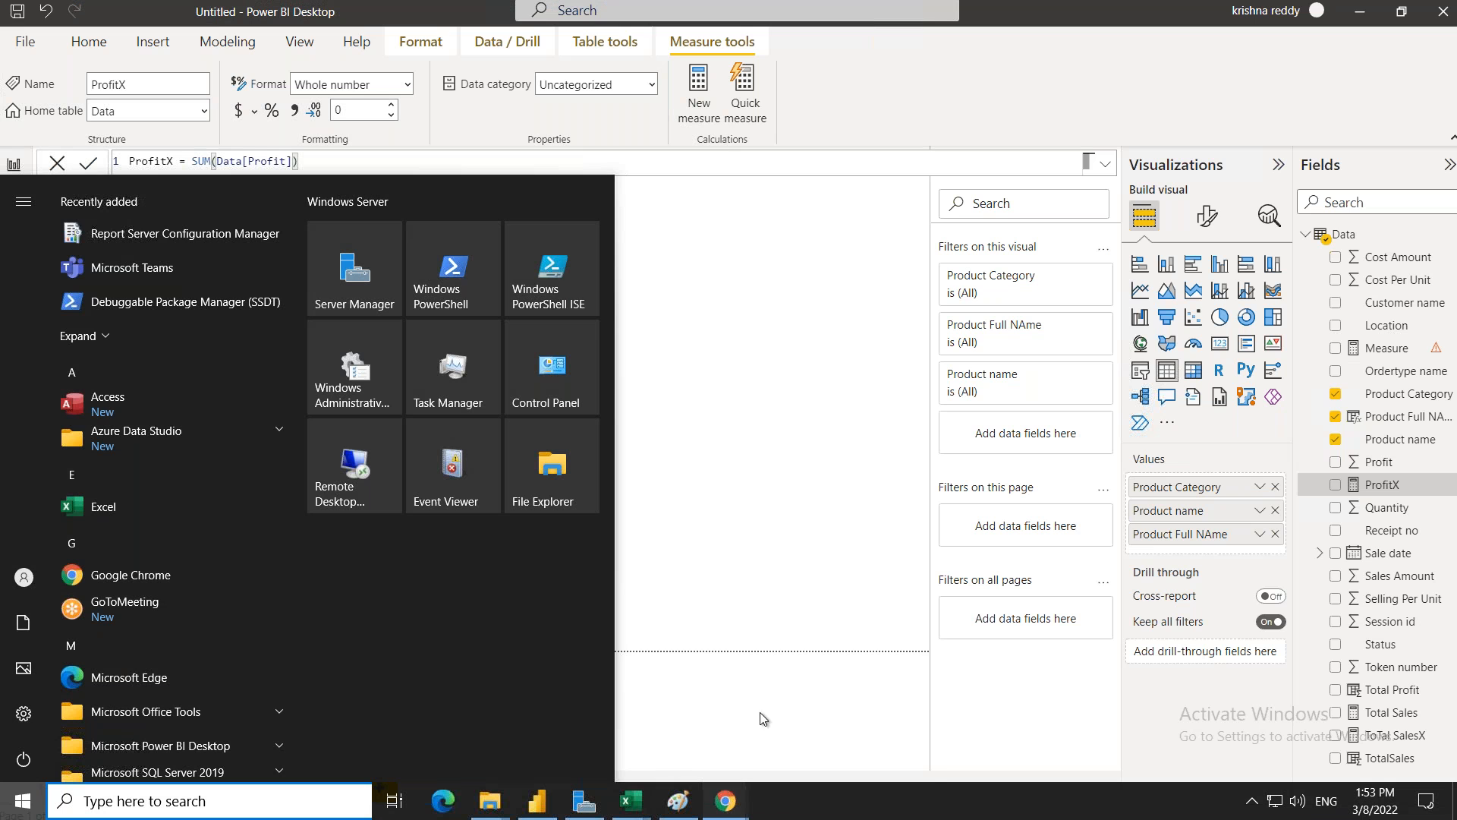
mouse_move(725, 801)
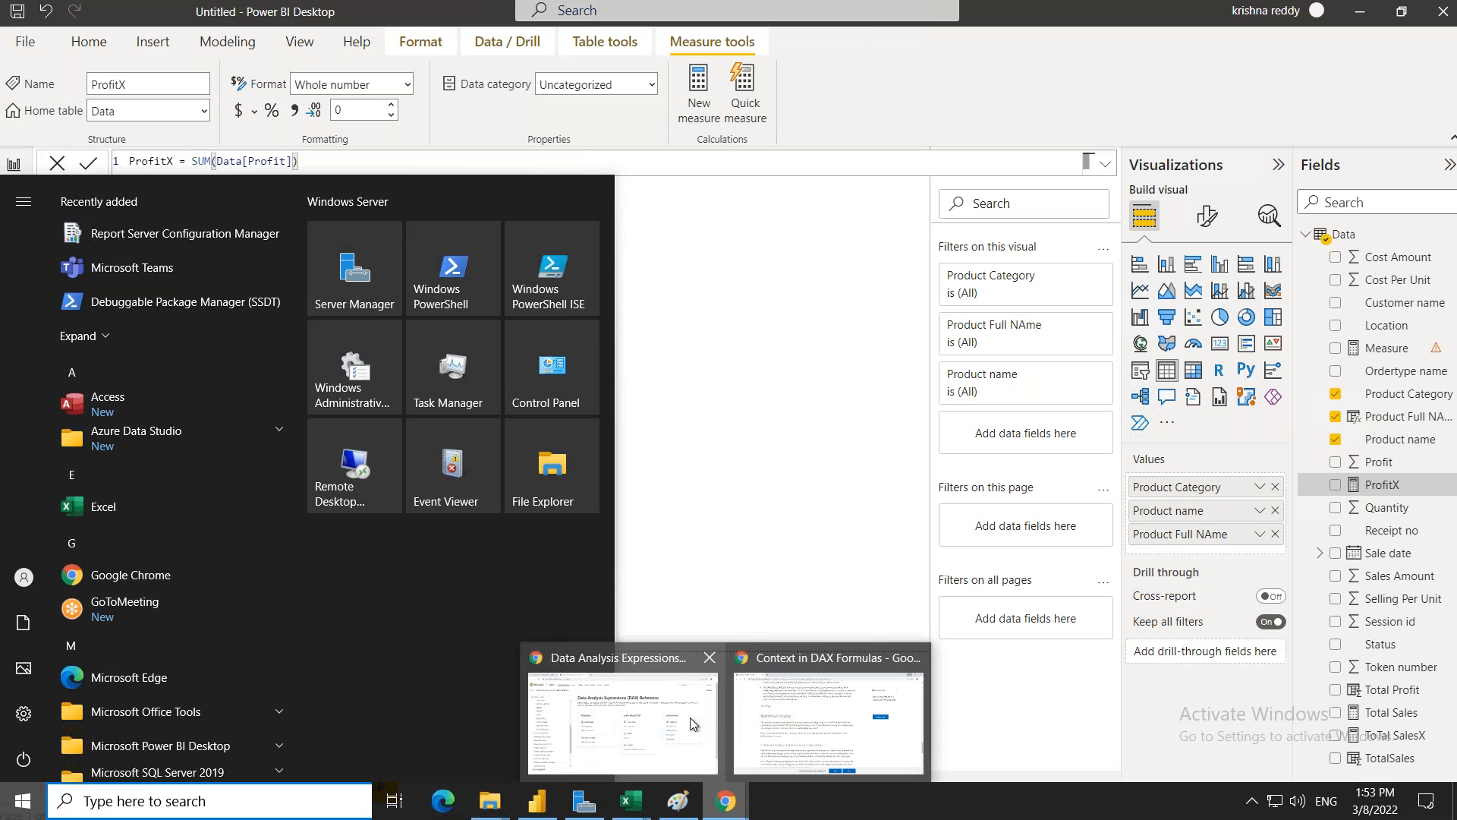
click(693, 723)
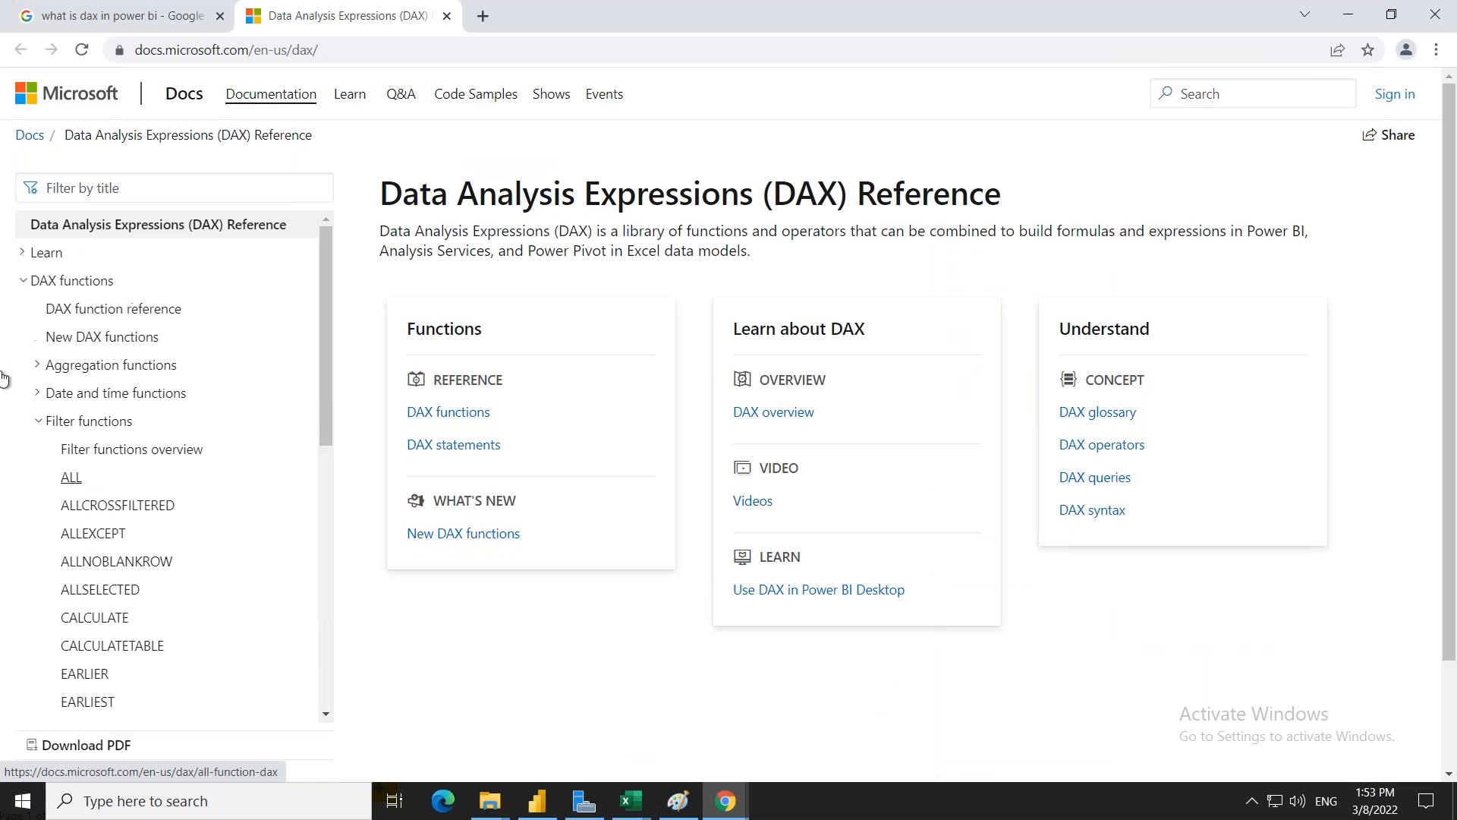
click(41, 427)
scroll(114, 482, down, 1)
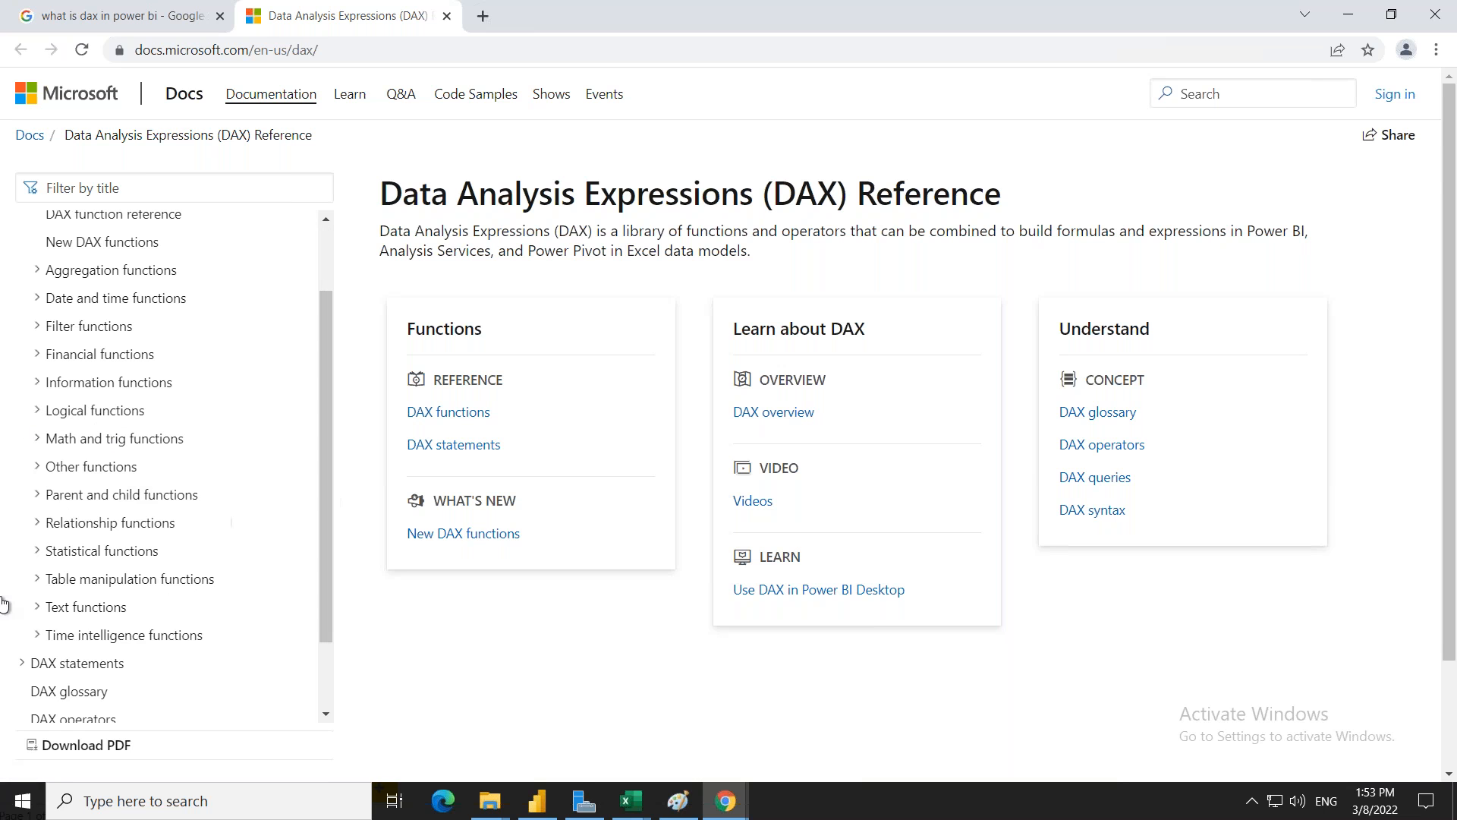
click(40, 640)
scroll(303, 553, down, 2)
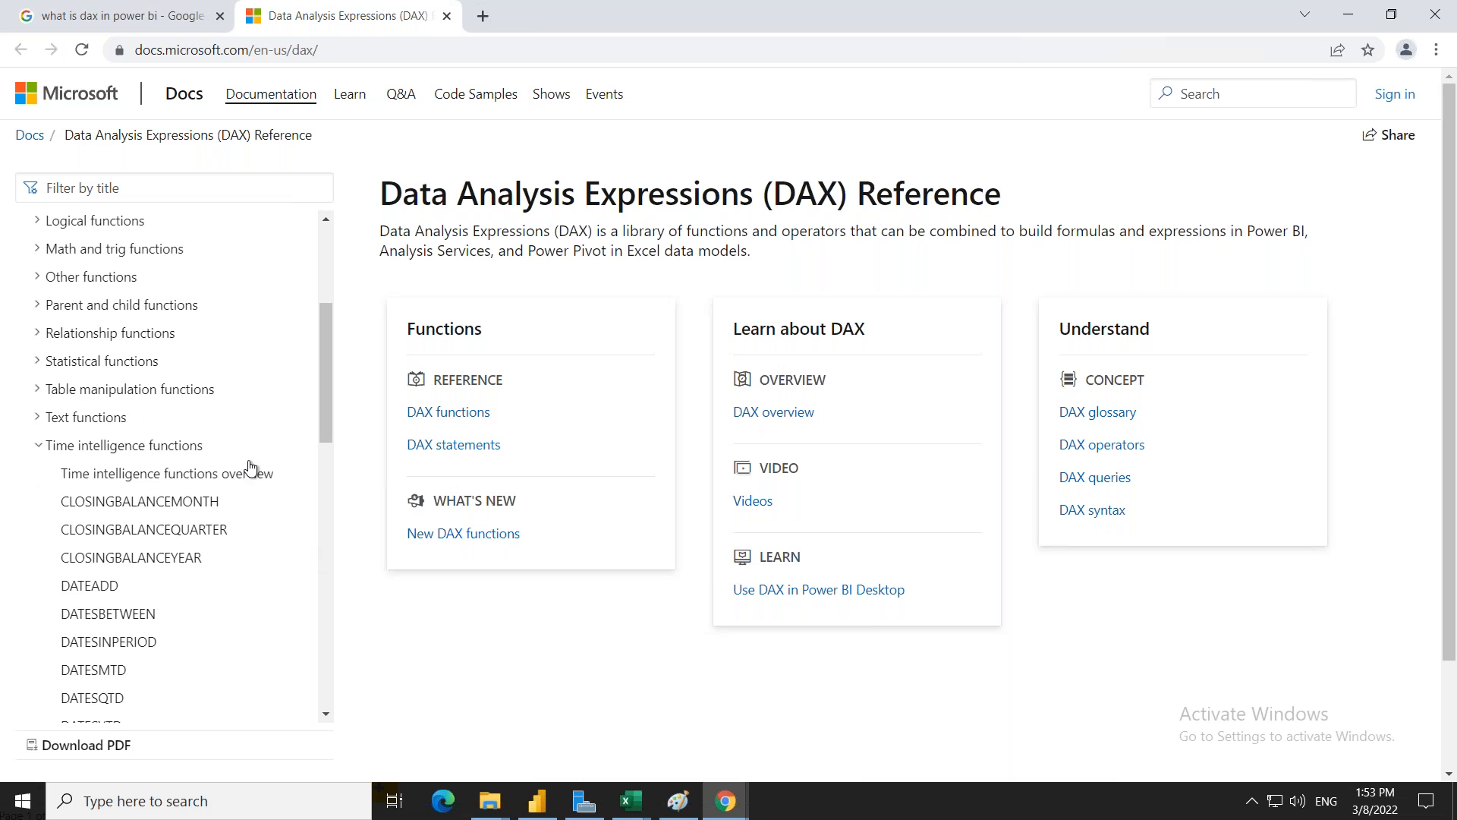
scroll(251, 467, up, 3)
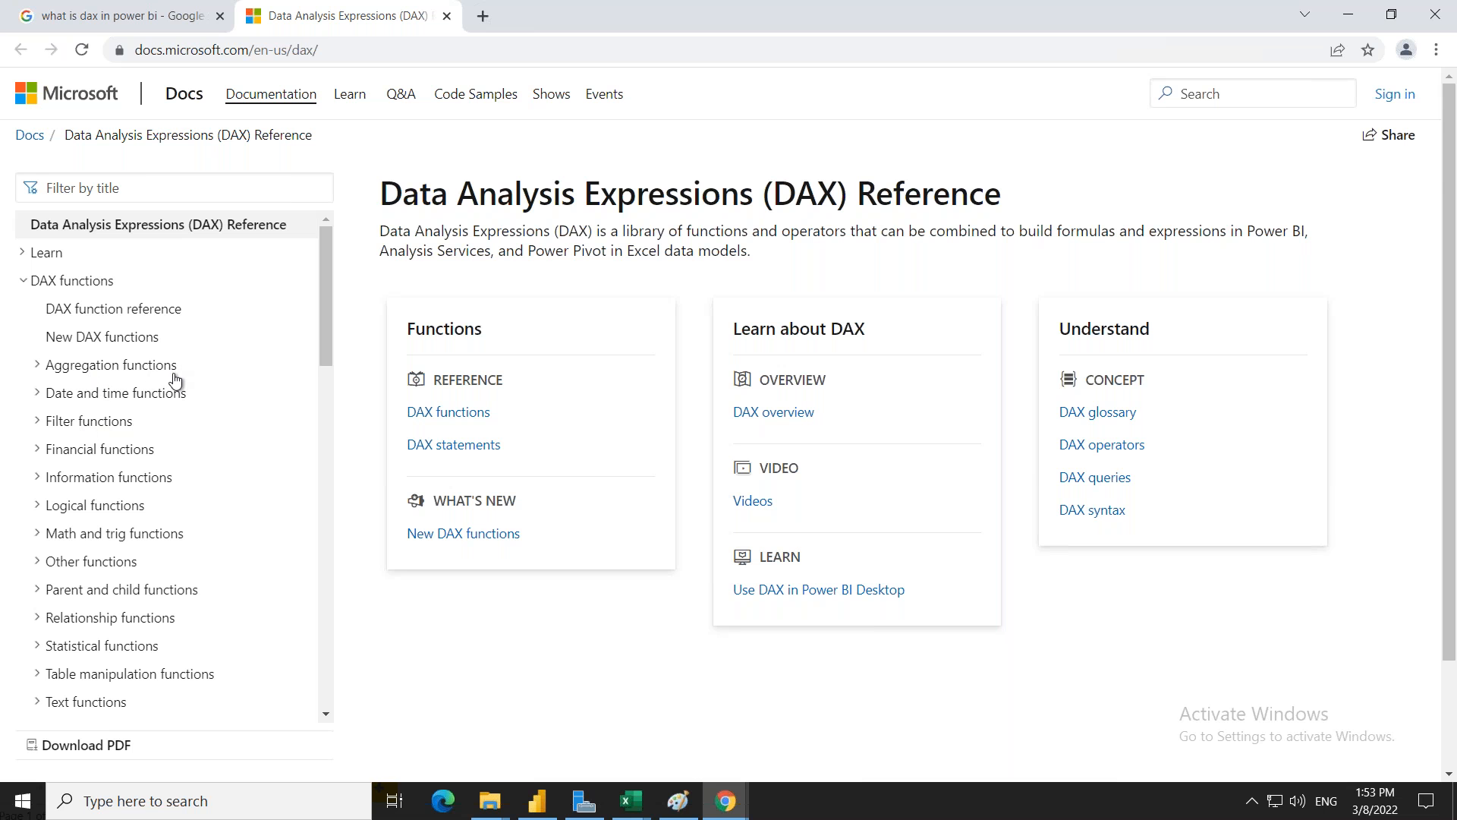
Look through the time intelligence functions listed in the DAX reference, from CLOSINGBALANCEMONTH down to the PREVIOUS period functions
scroll(227, 596, down, 3)
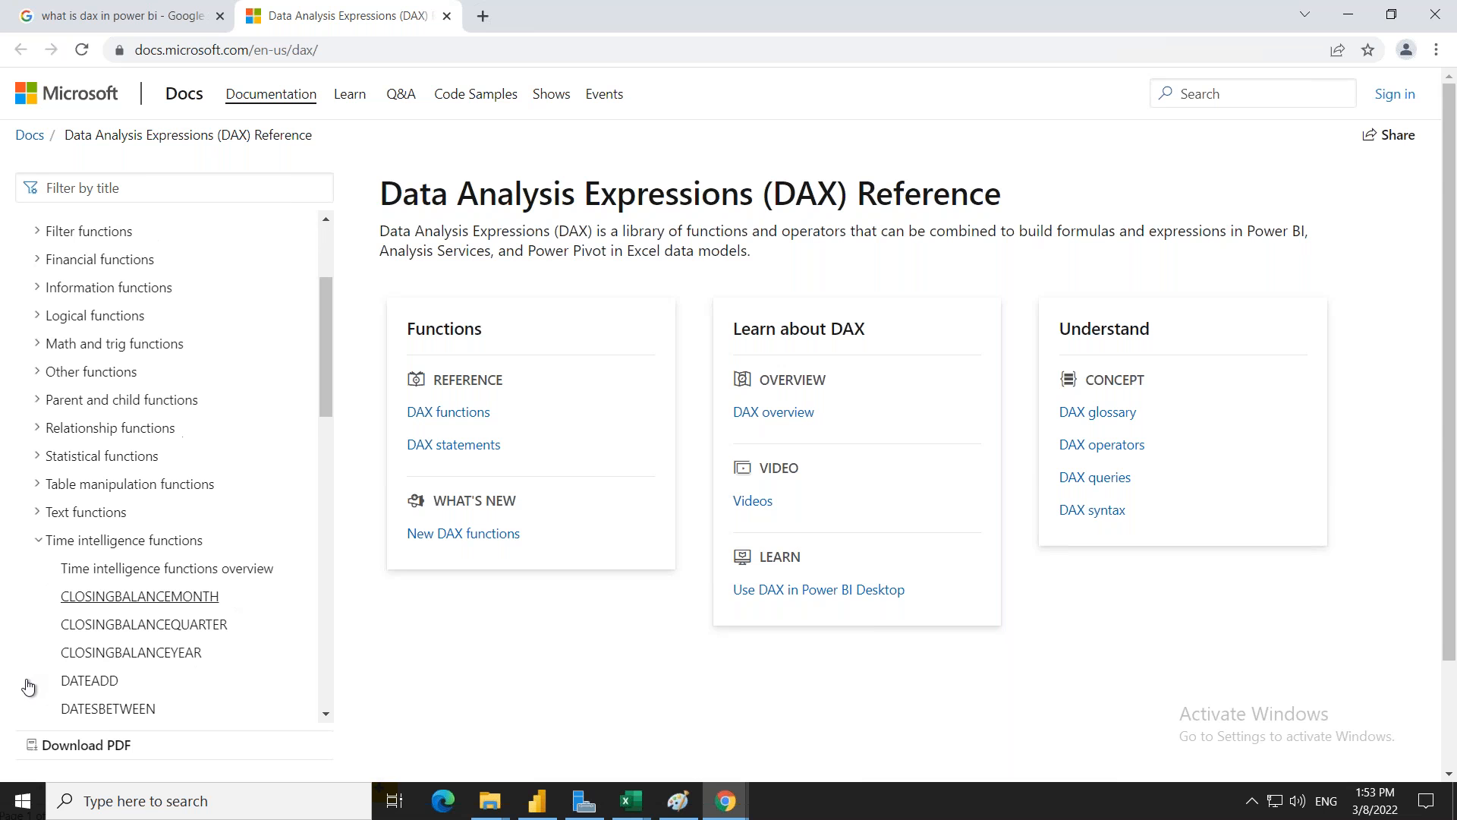
scroll(190, 562, down, 4)
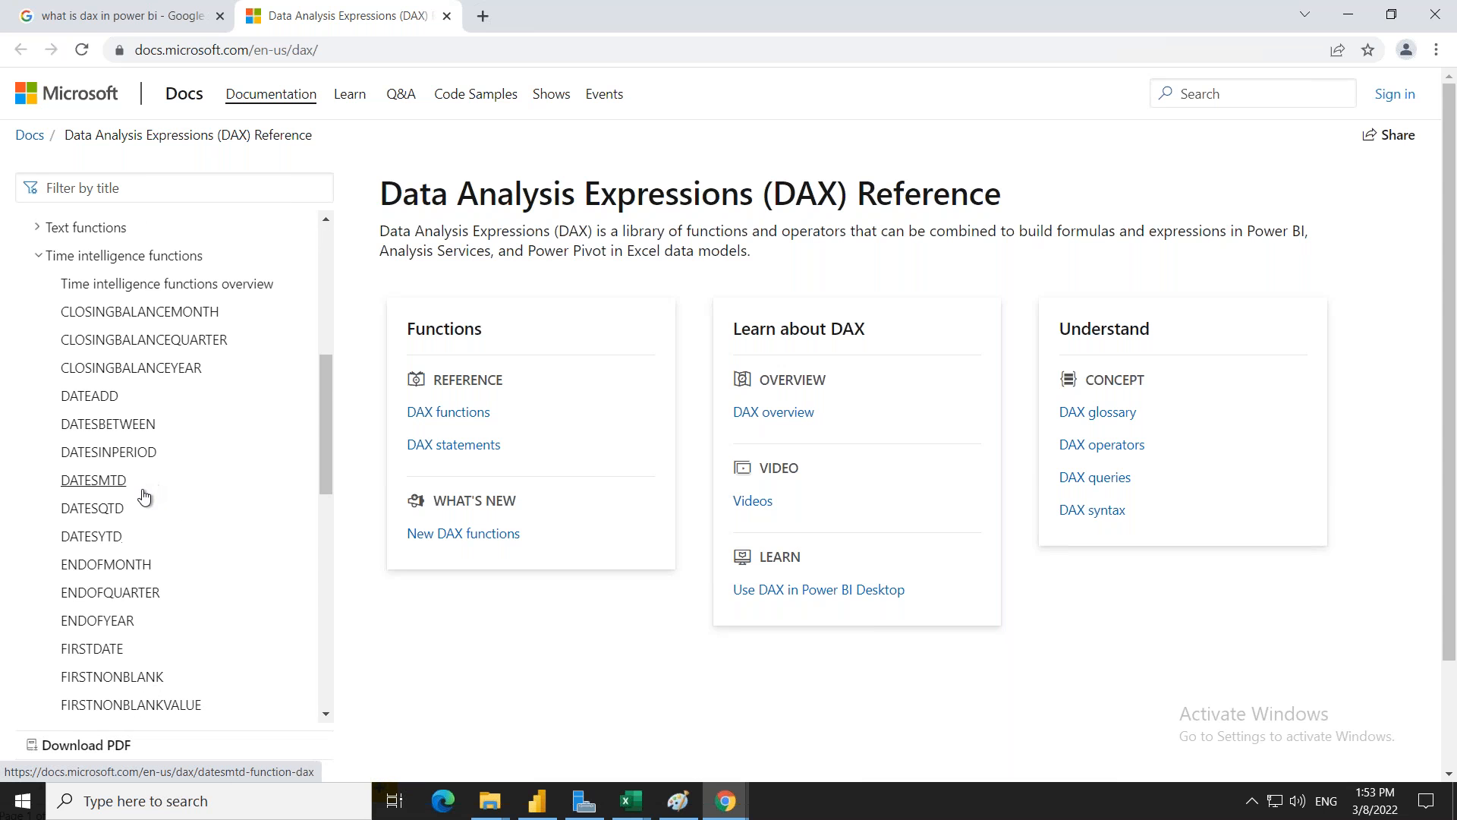
scroll(145, 497, down, 5)
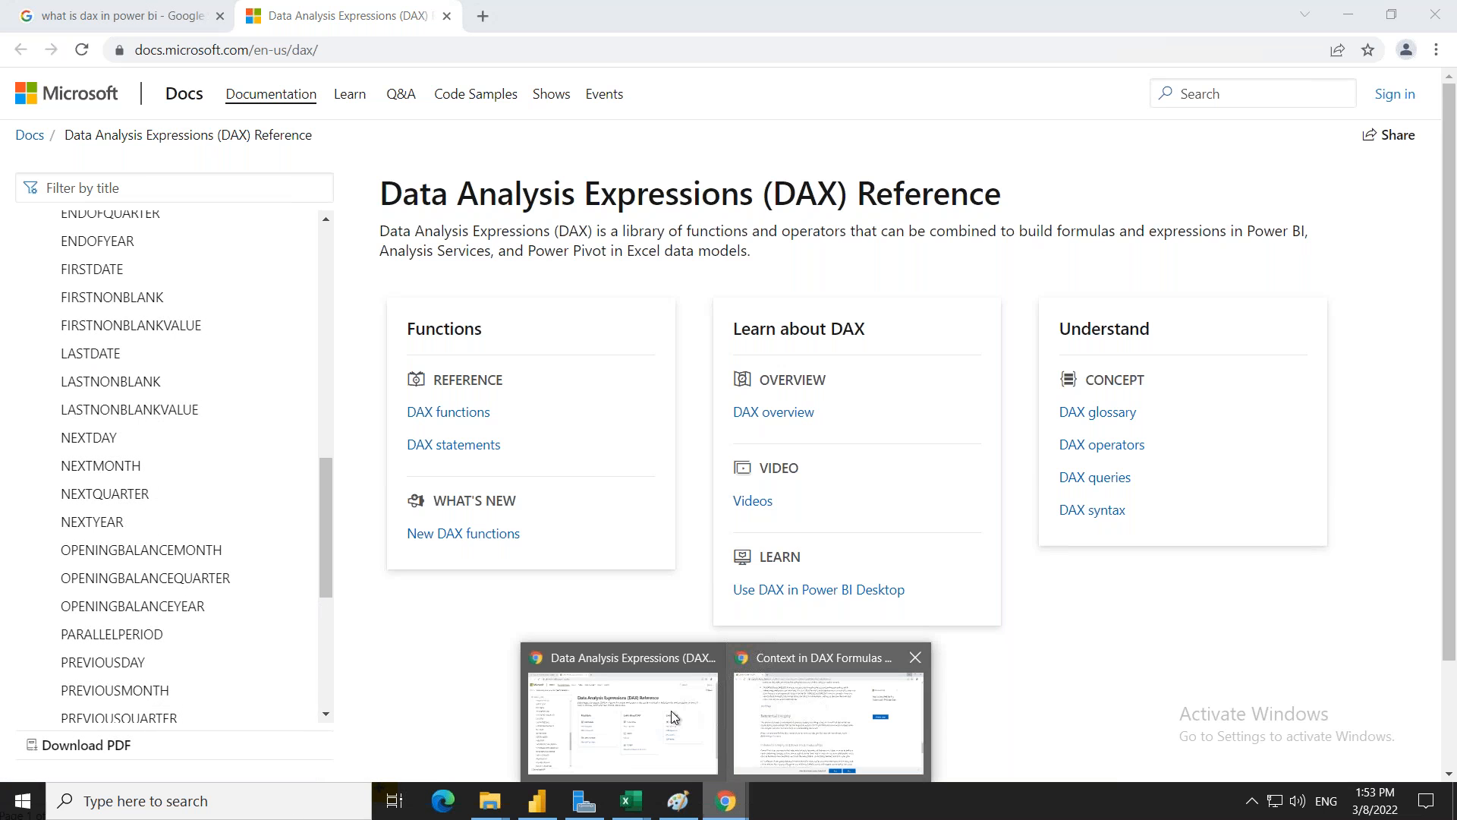
Switch to Power BI Desktop to view the Home commands and return to the DAX Reference page in Chrome
click(681, 746)
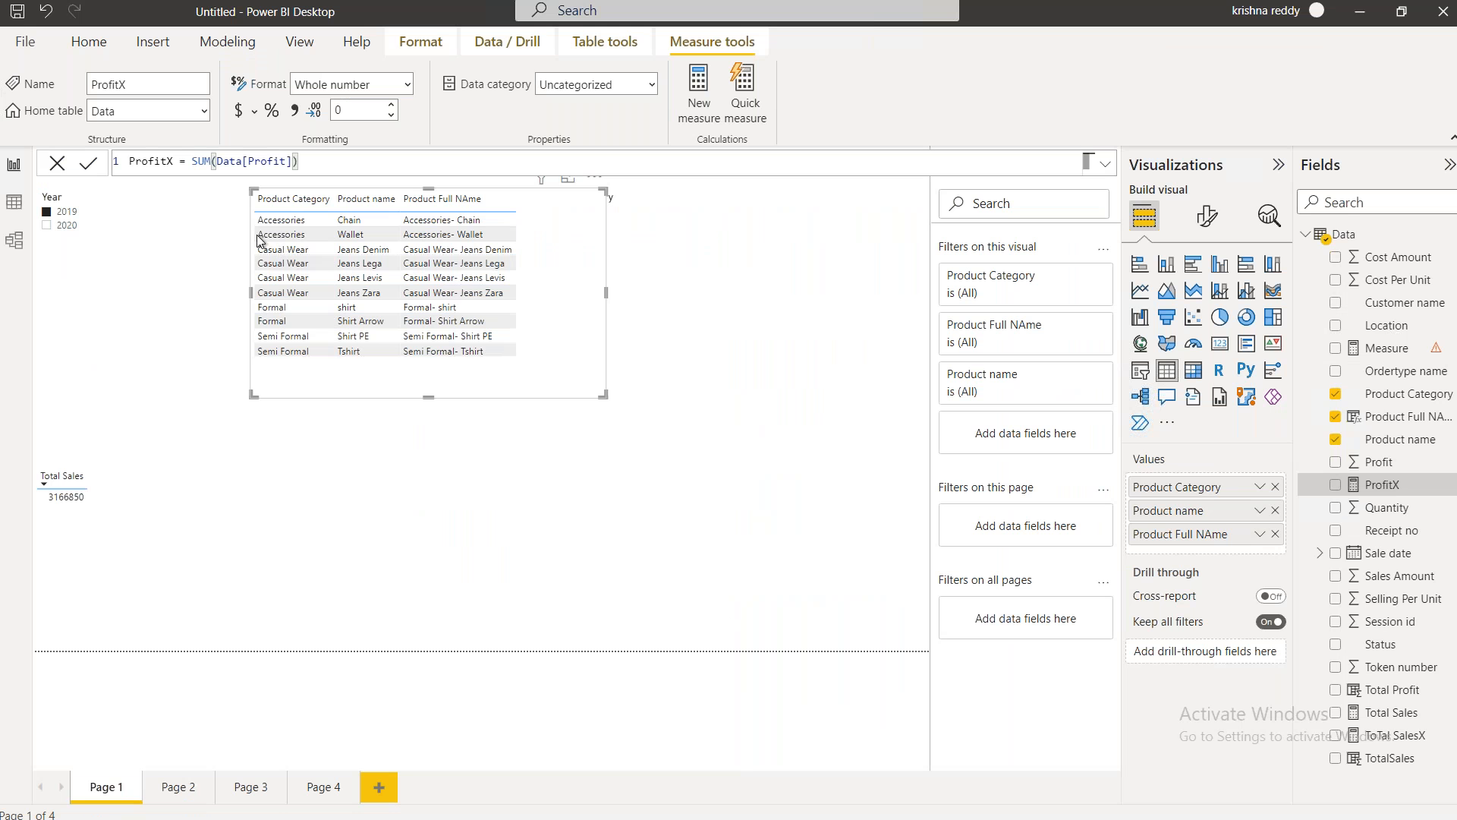
click(88, 43)
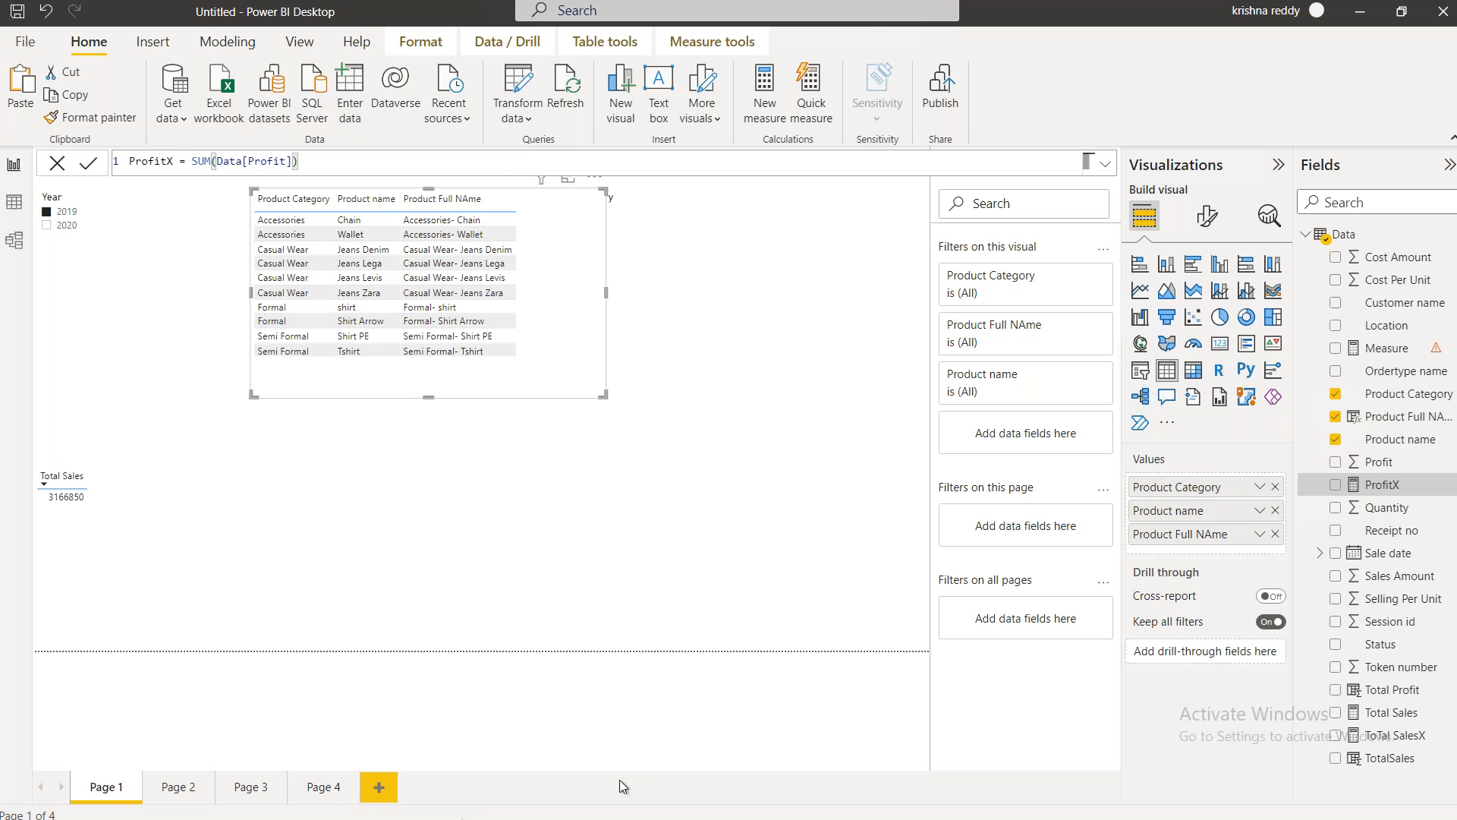
mouse_move(532, 4)
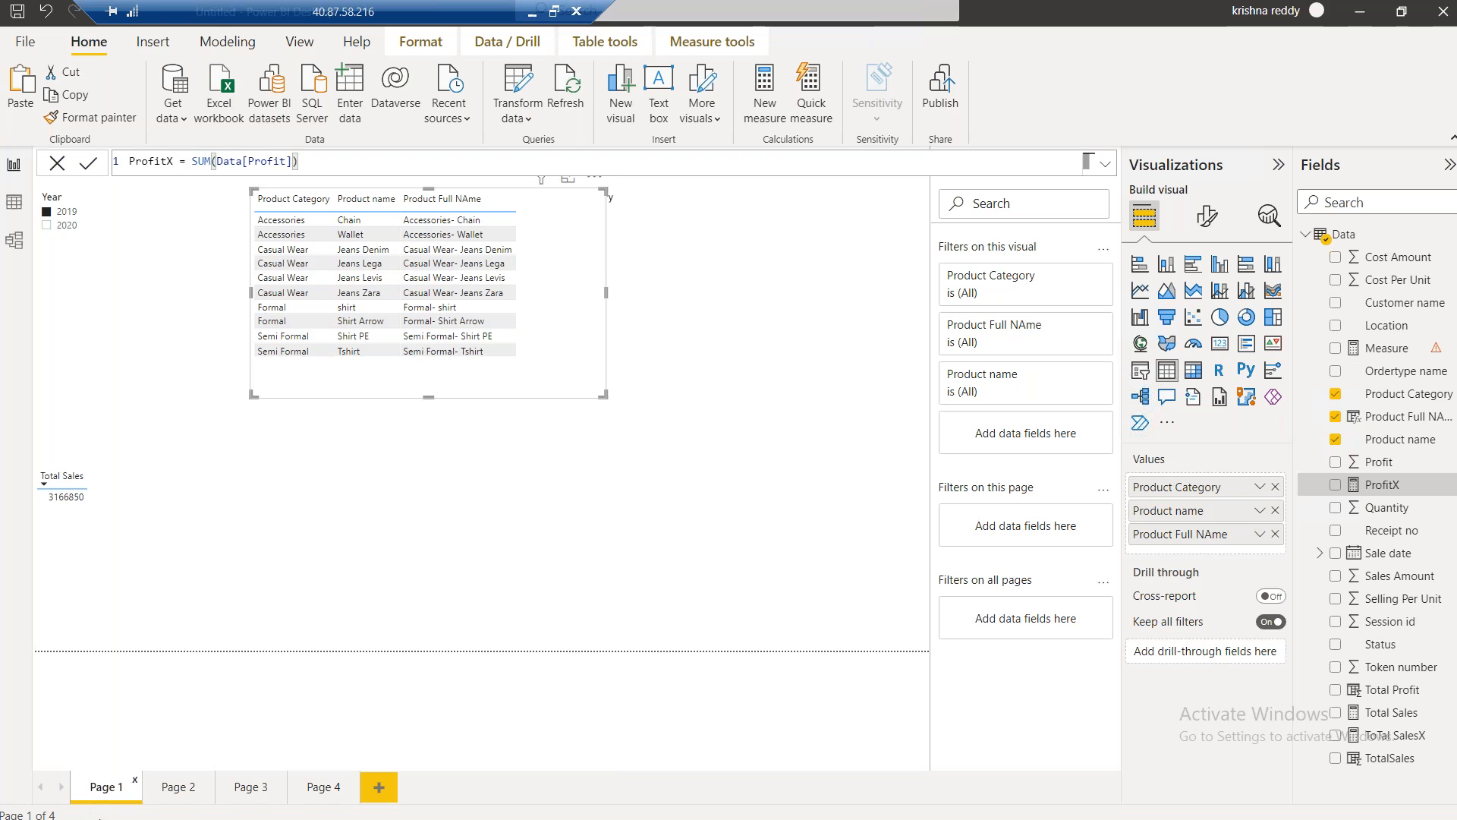
key(super)
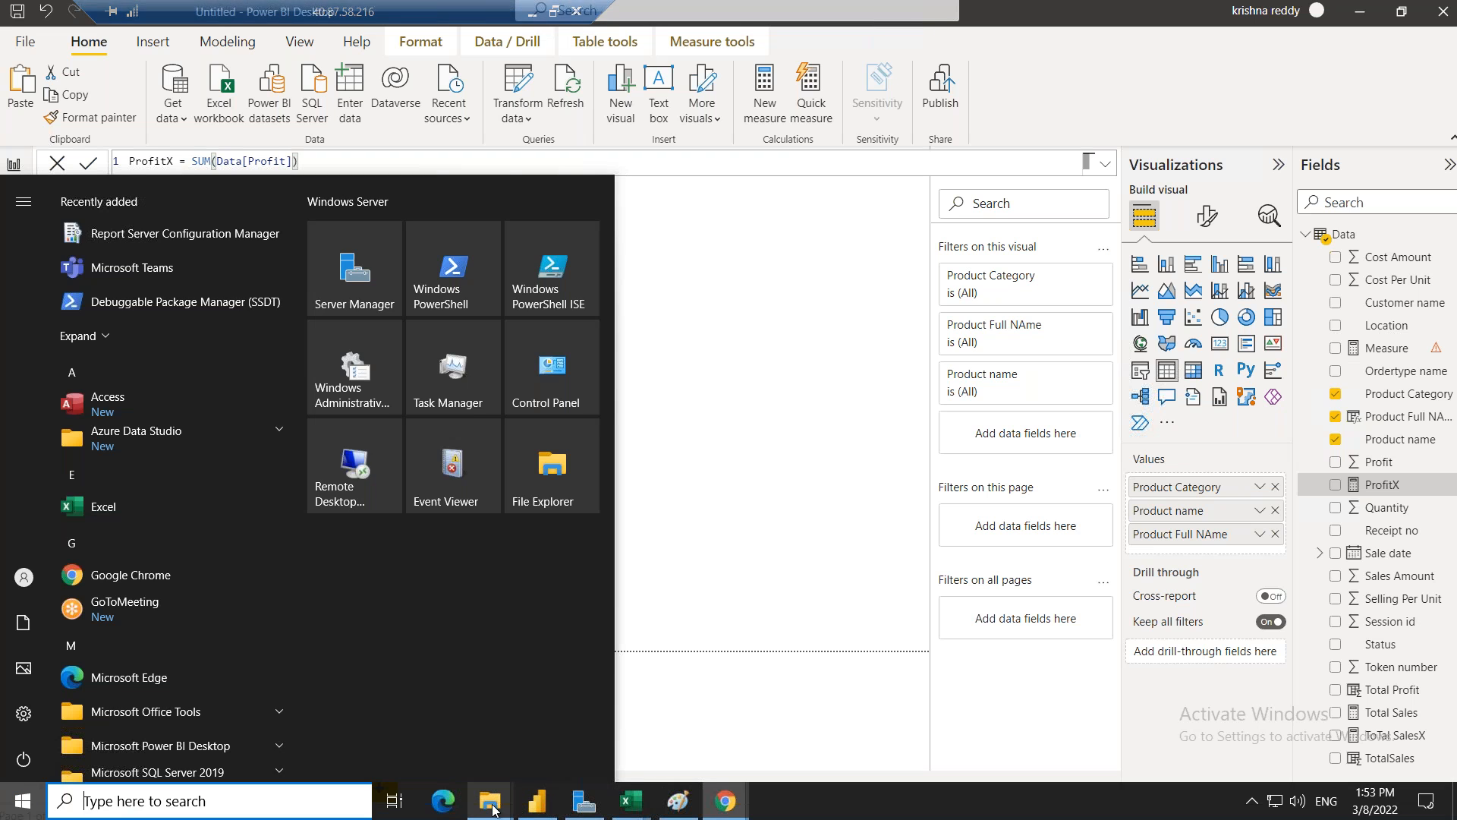
mouse_move(722, 805)
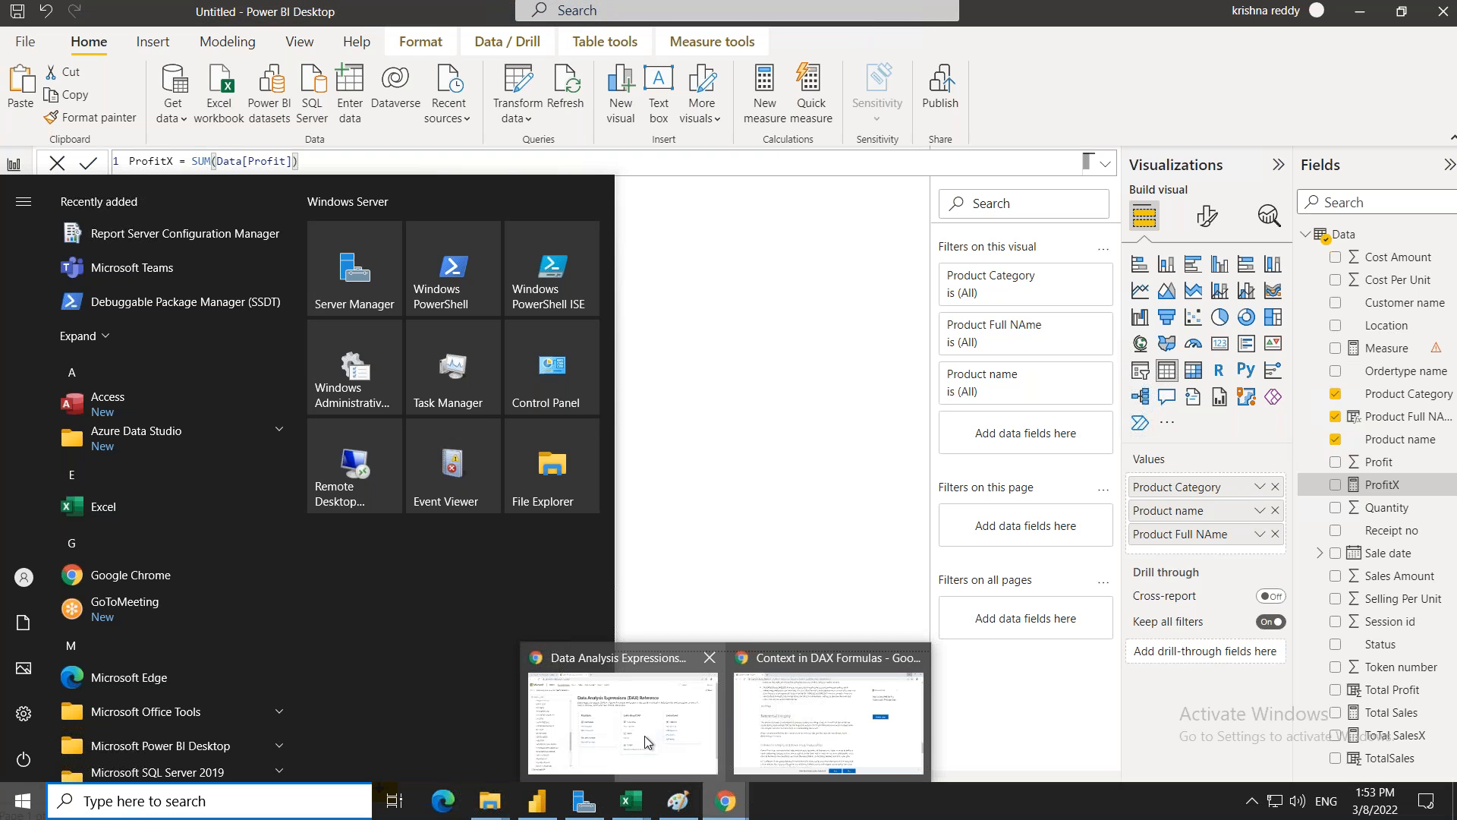
click(644, 736)
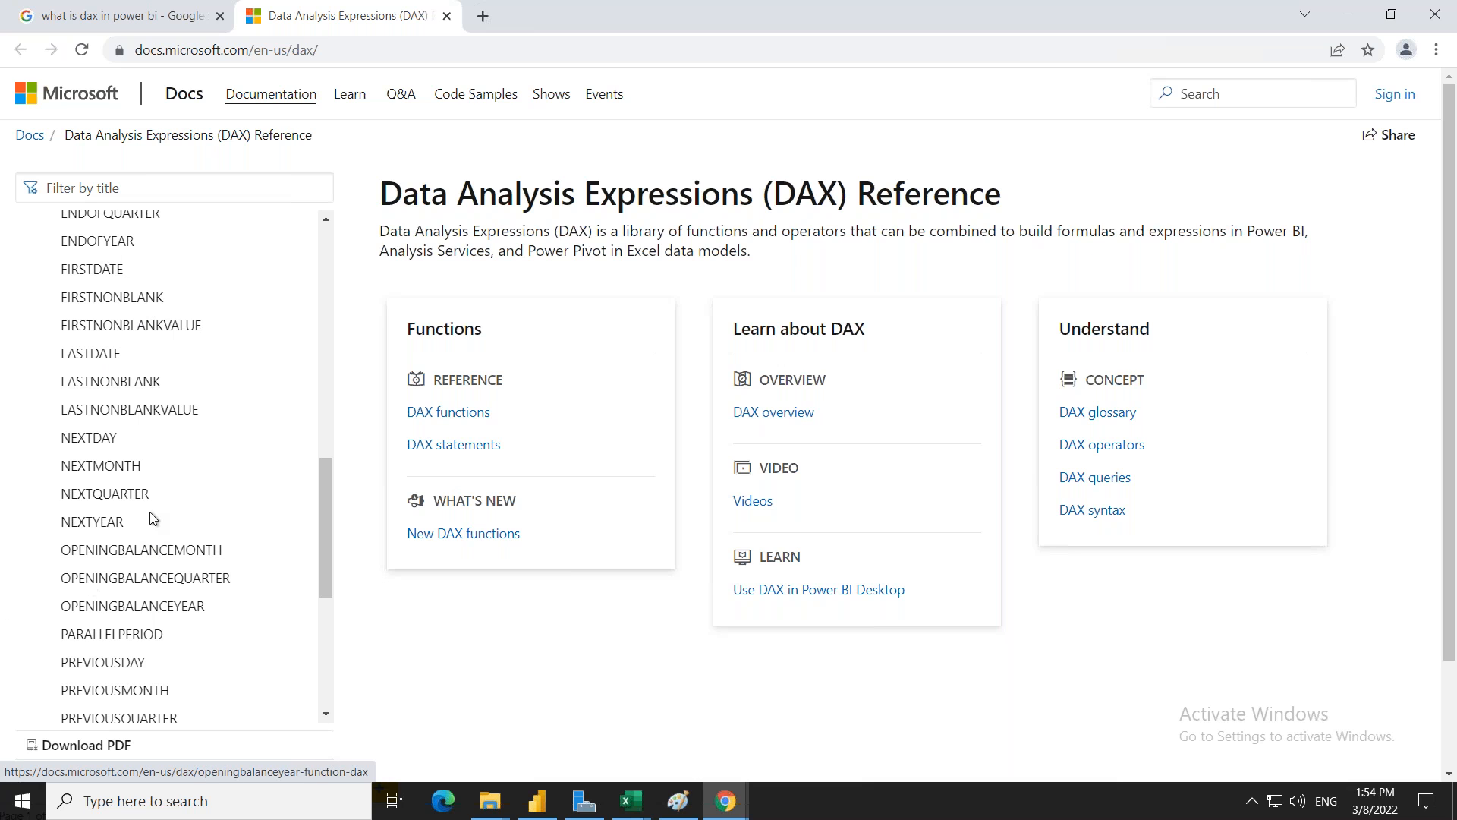
Go back over the time intelligence functions up to their overview entry and minimize the remote desktop session to the local desktop
scroll(133, 527, up, 3)
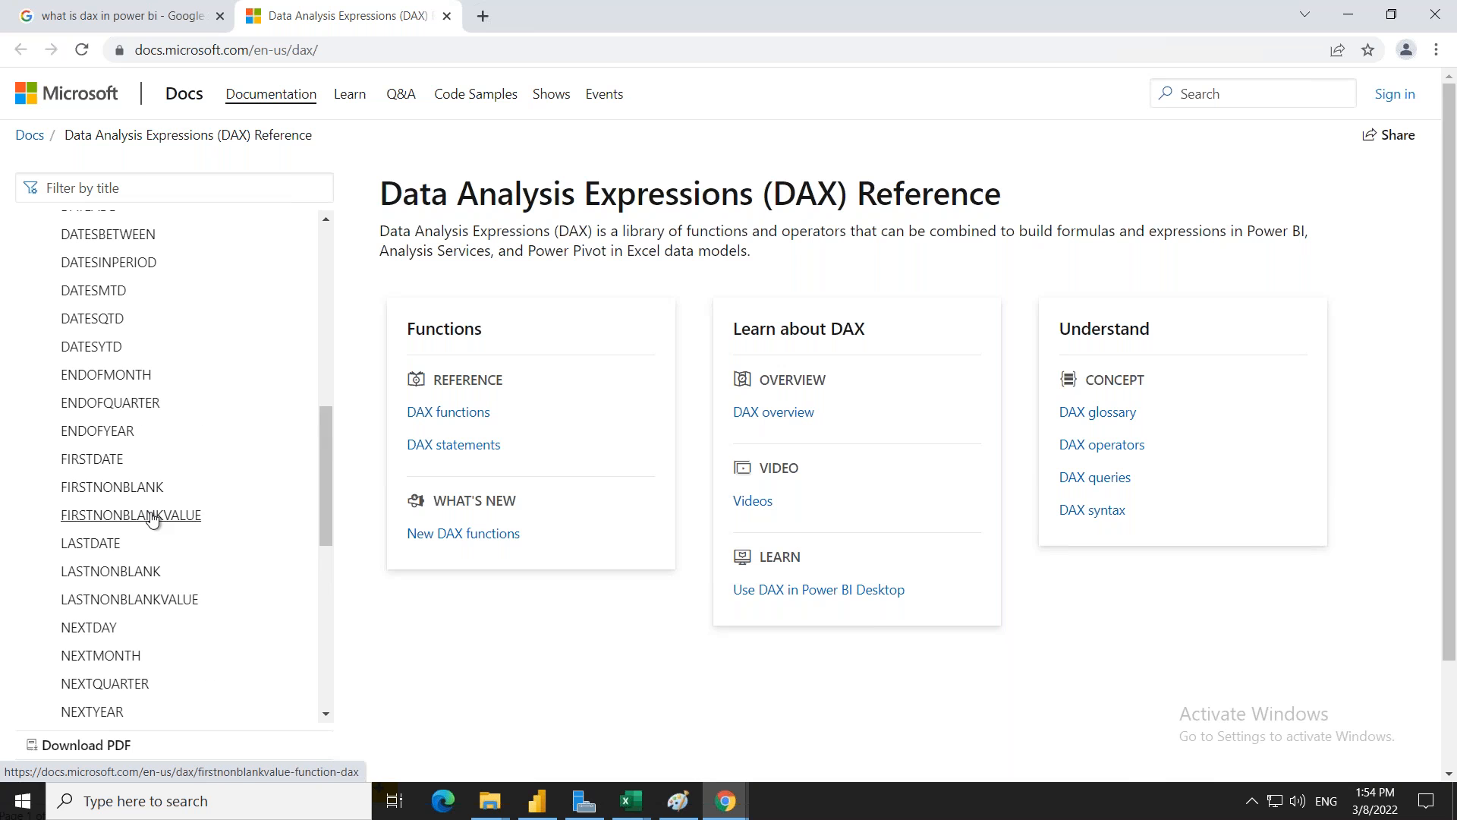
scroll(108, 545, up, 1)
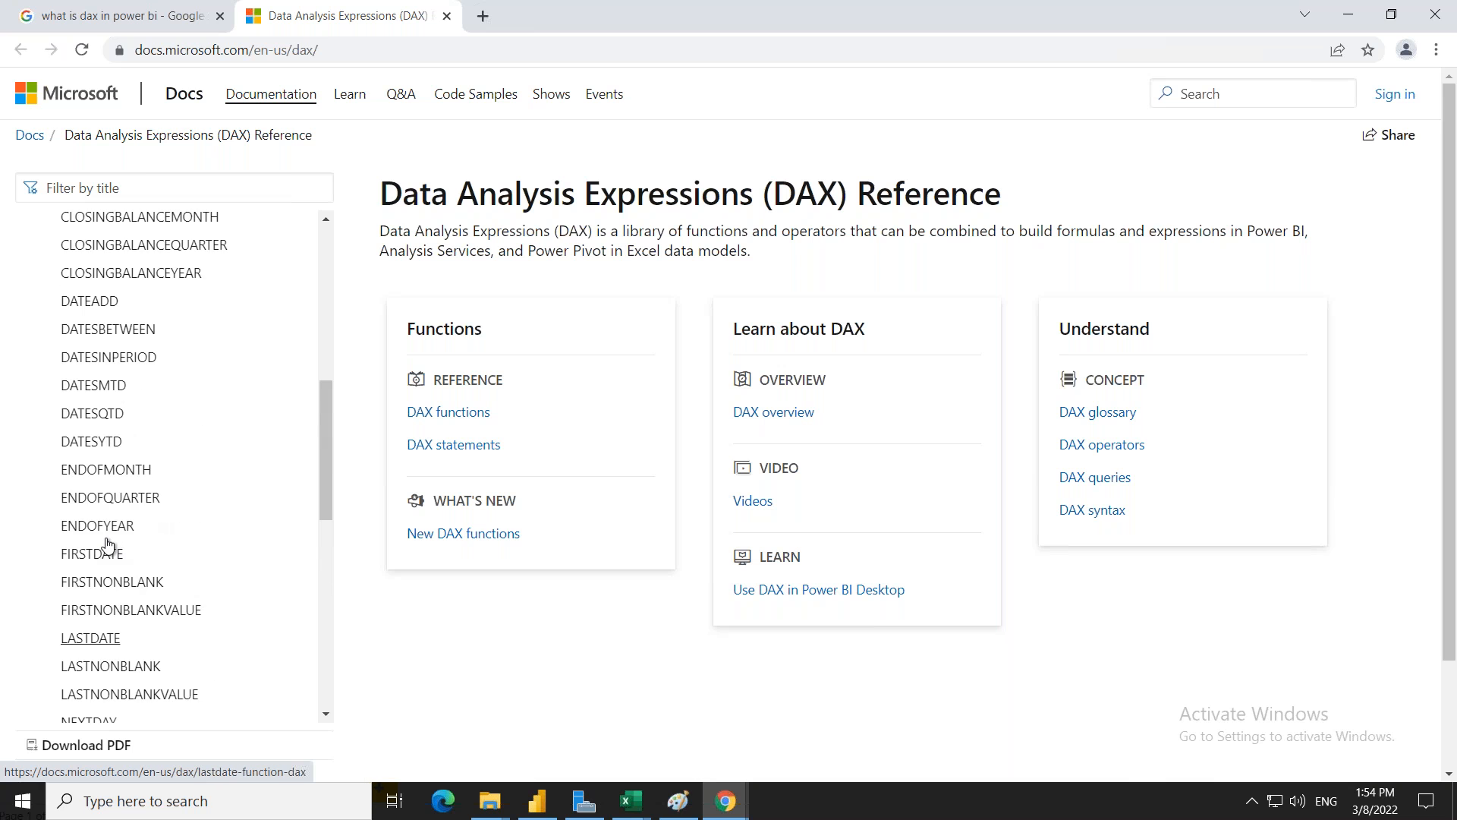
scroll(108, 545, up, 1)
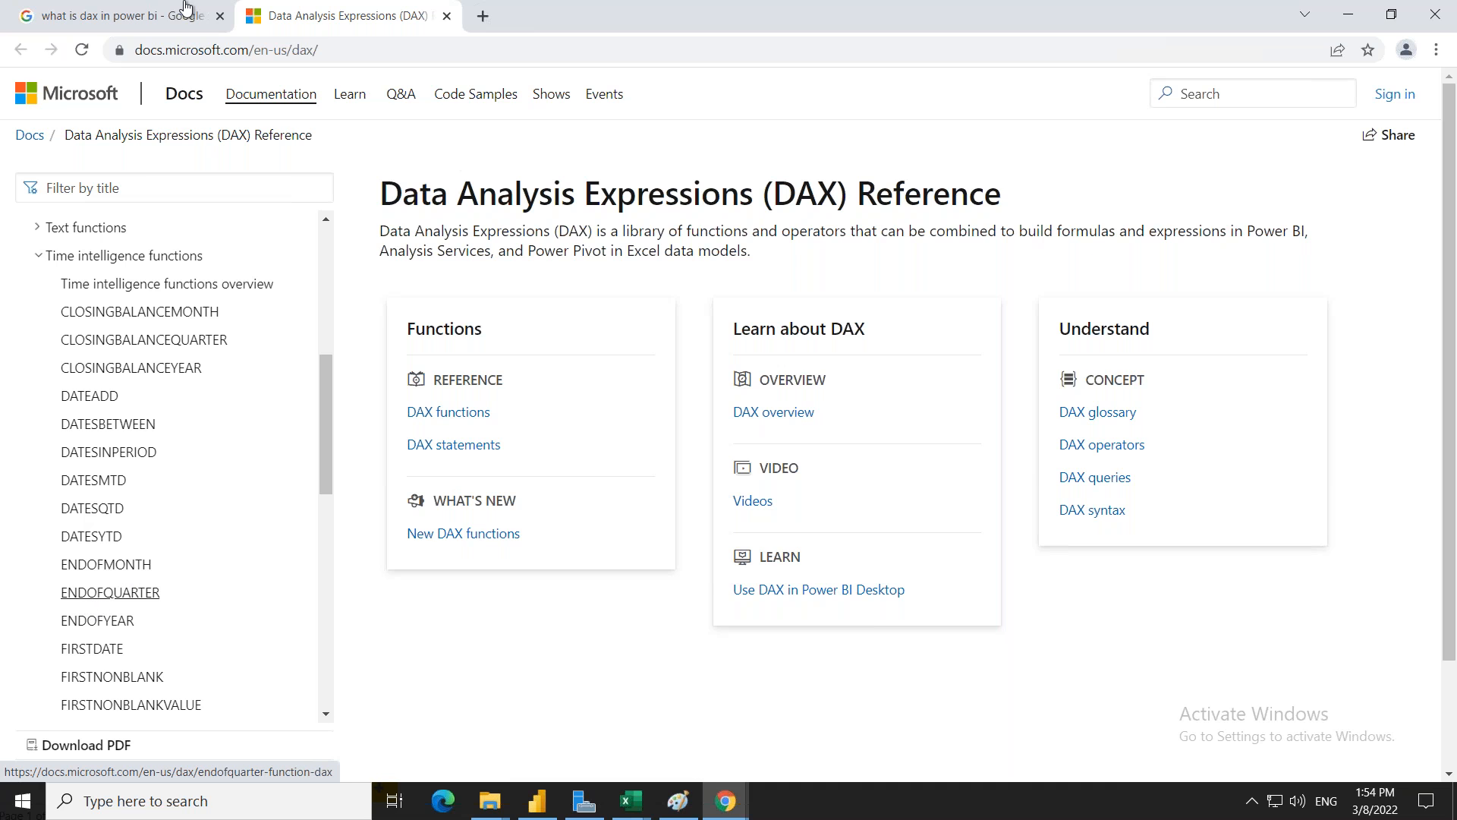
mouse_move(639, 5)
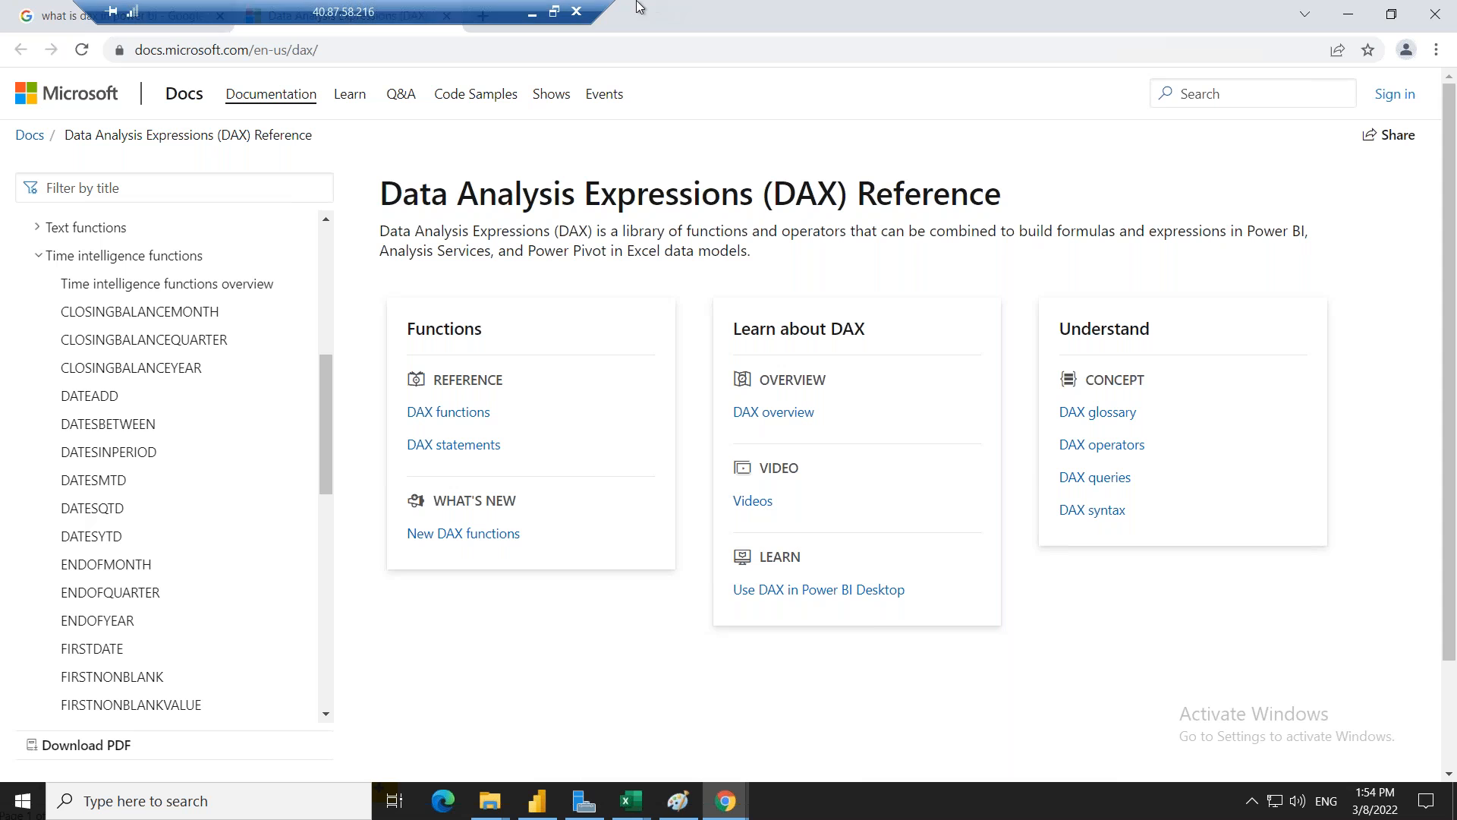
click(531, 11)
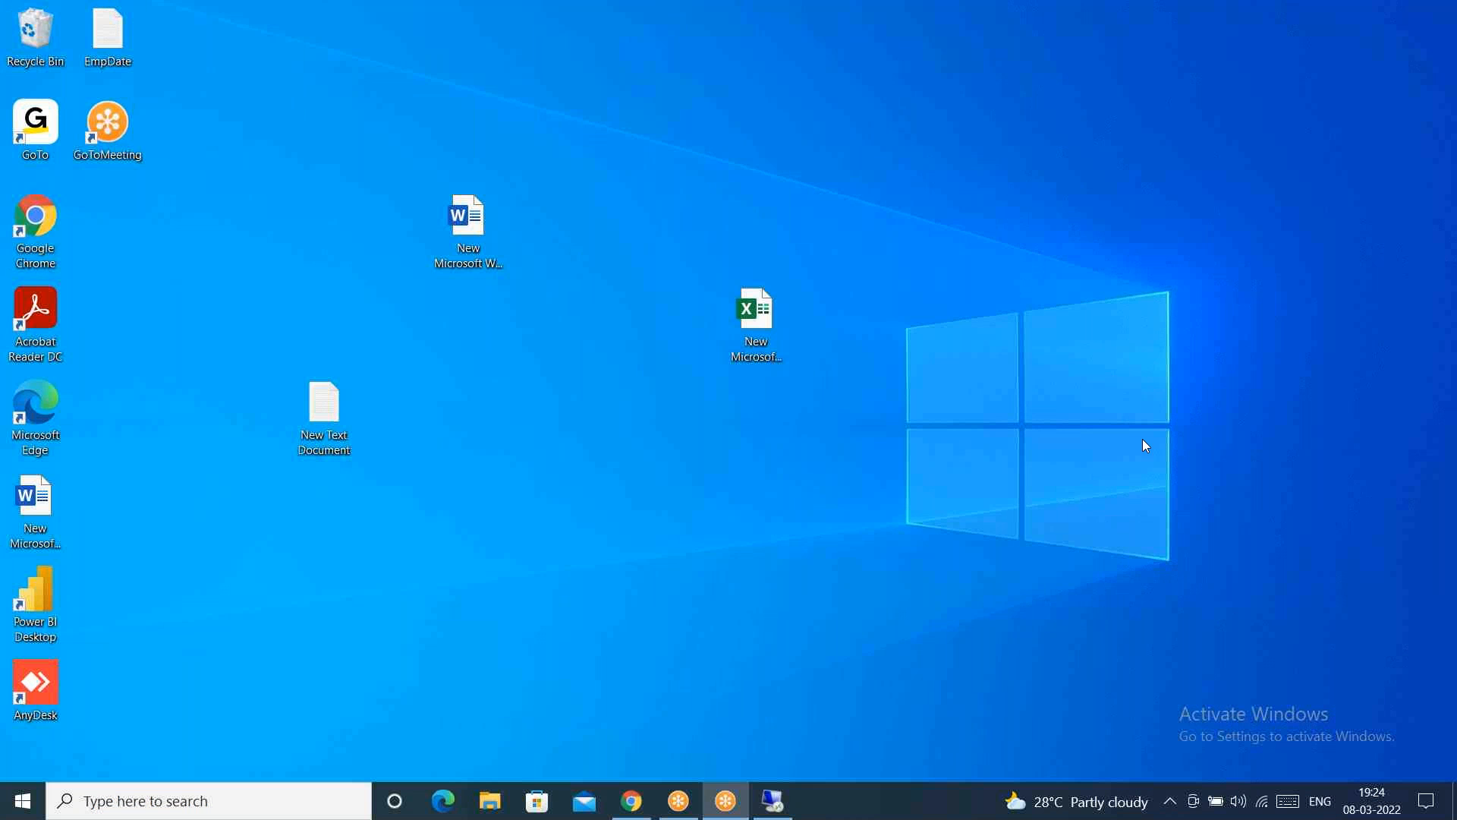